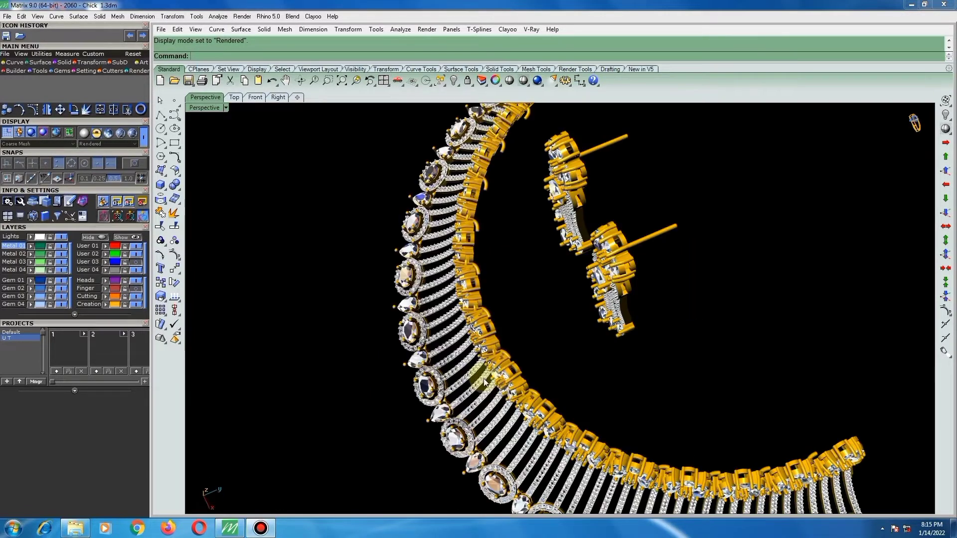
Examine the rendered choker necklace and earrings from the side, above, the front and the back.
right_drag(491, 382, 548, 383)
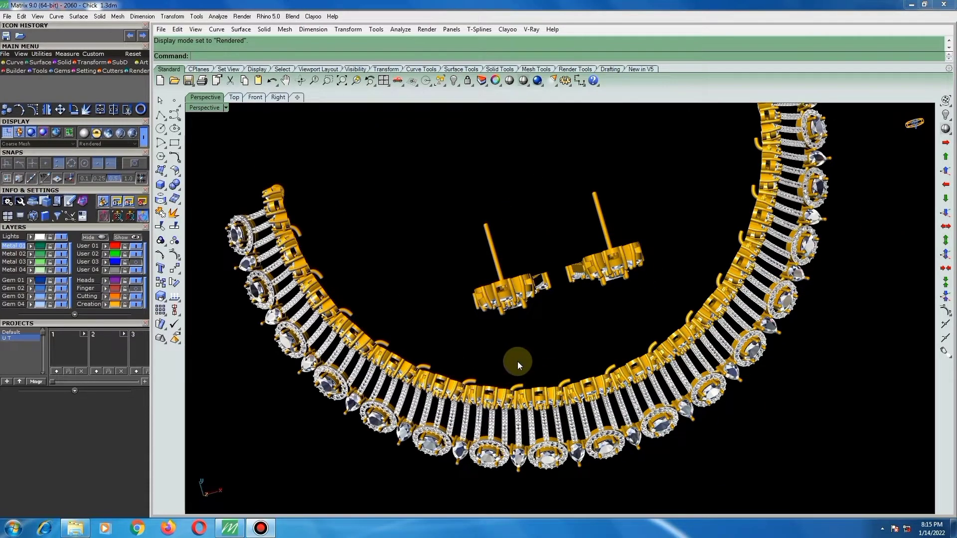
right_drag(522, 327, 496, 378)
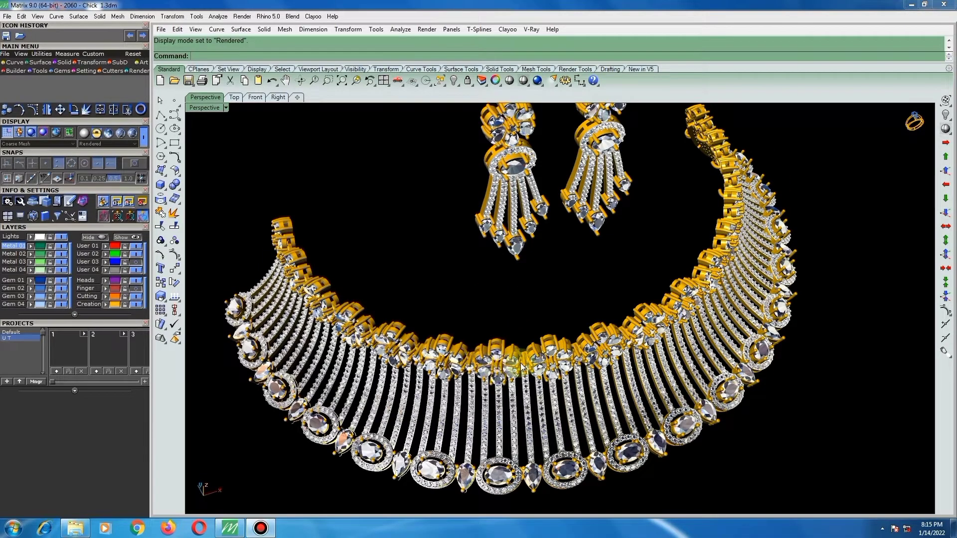
right_drag(522, 368, 510, 401)
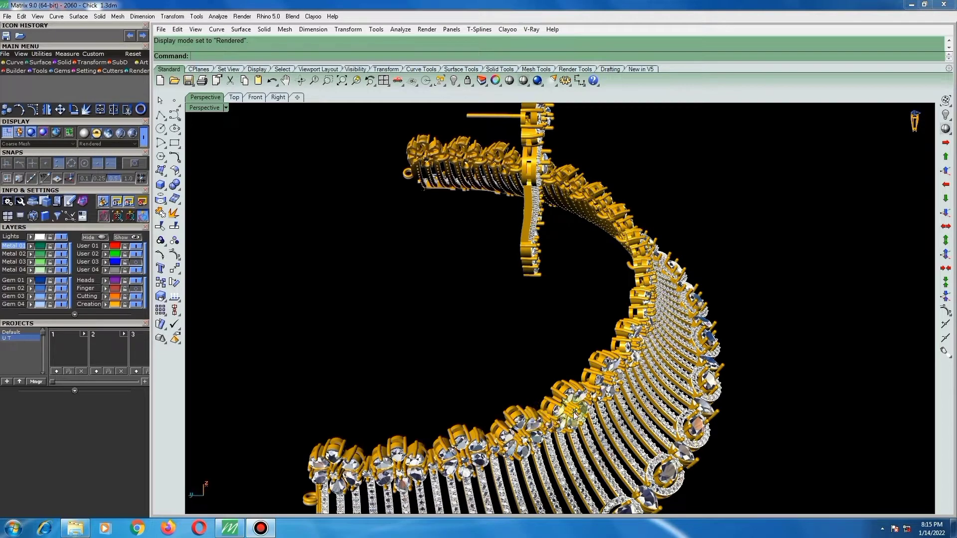
right_drag(565, 419, 479, 297)
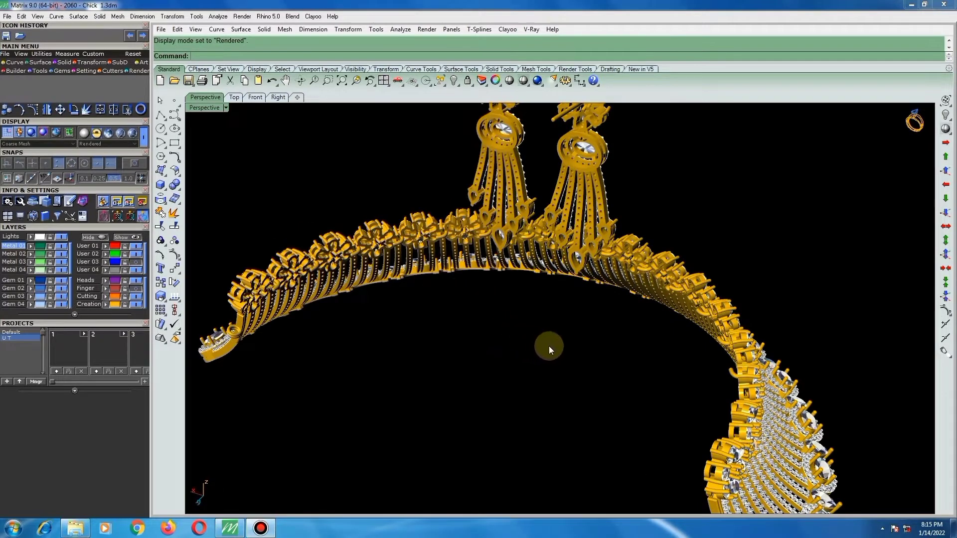
right_drag(650, 337, 658, 272)
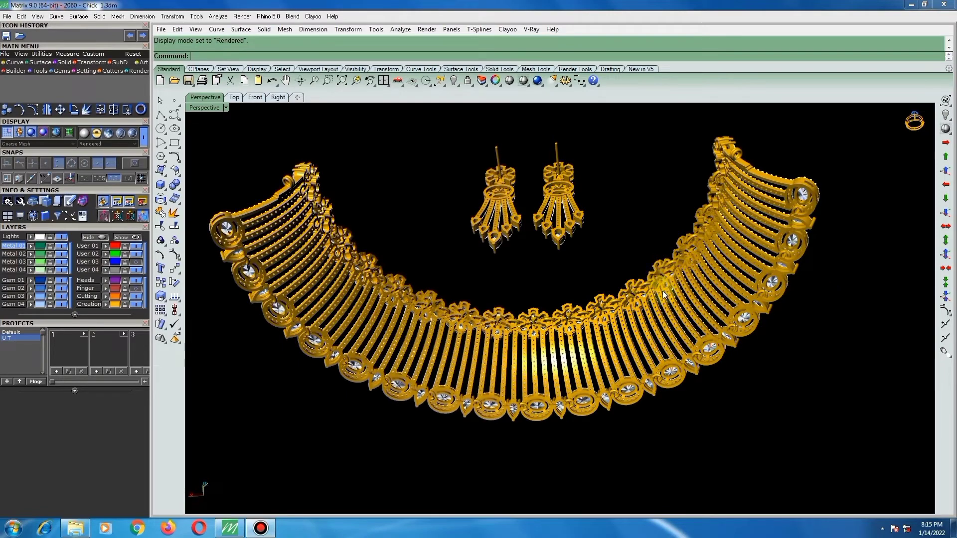
scroll(636, 303, up, 2)
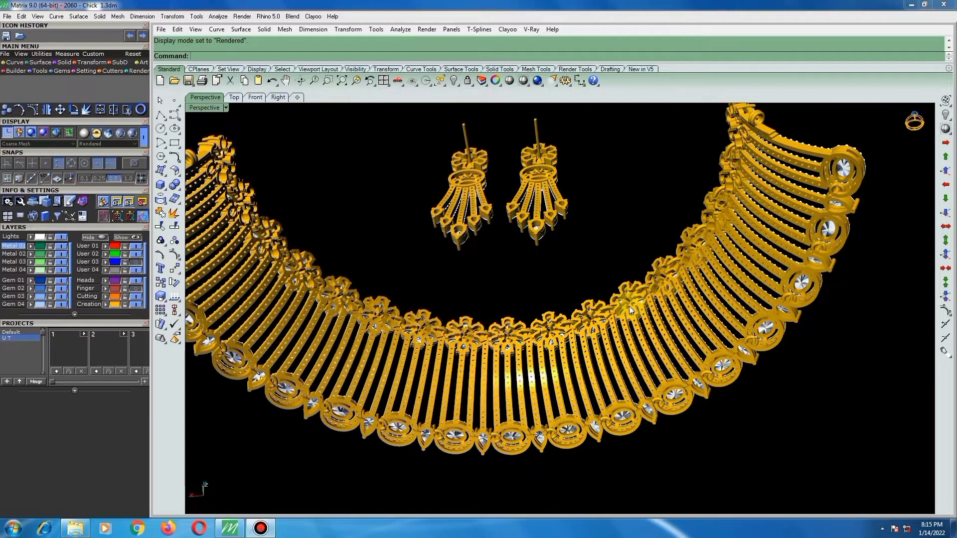
Inspect the necklace's front close up, including the flower clusters, the stone-set bars and the oval halo settings along the lower edge.
right_drag(629, 306, 418, 399)
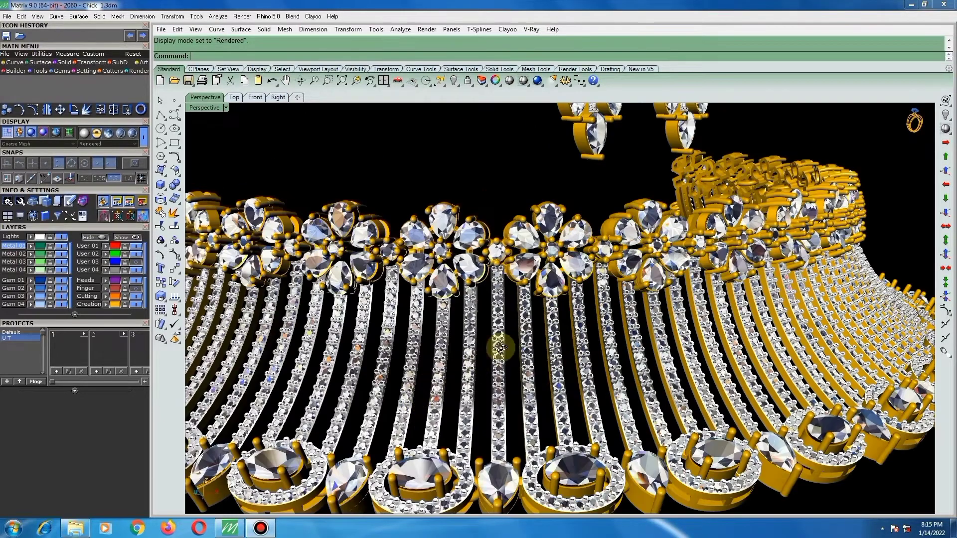
scroll(566, 256, up, 1)
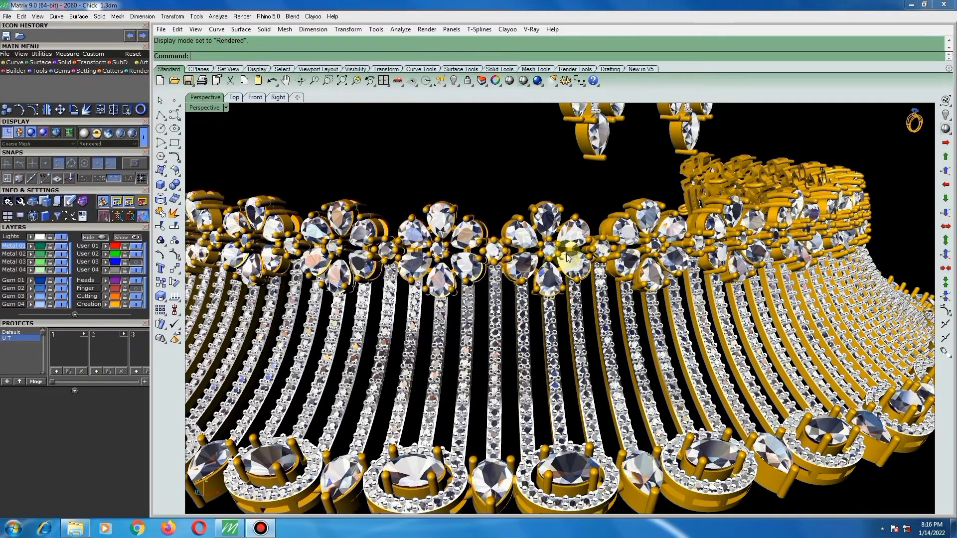
scroll(573, 255, down, 1)
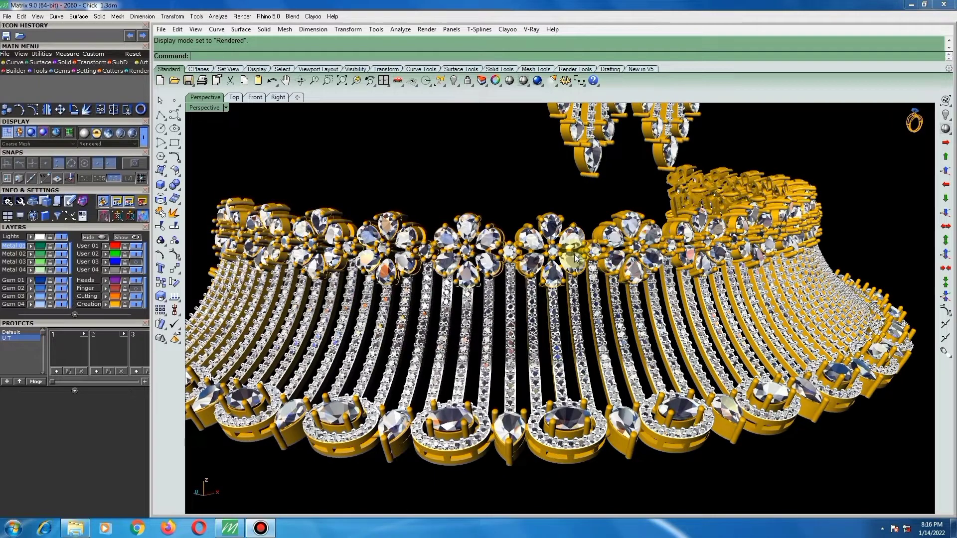
scroll(578, 287, down, 1)
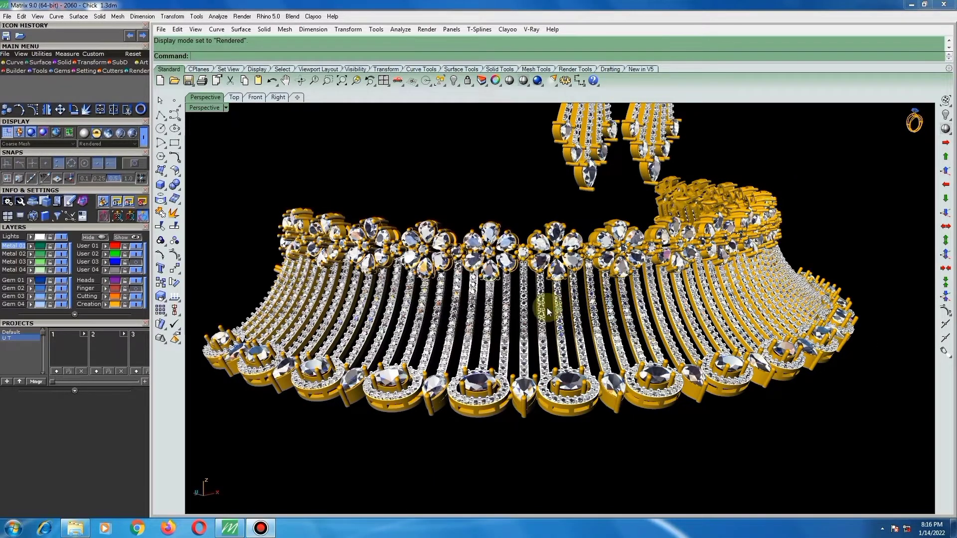
right_drag(547, 307, 412, 312)
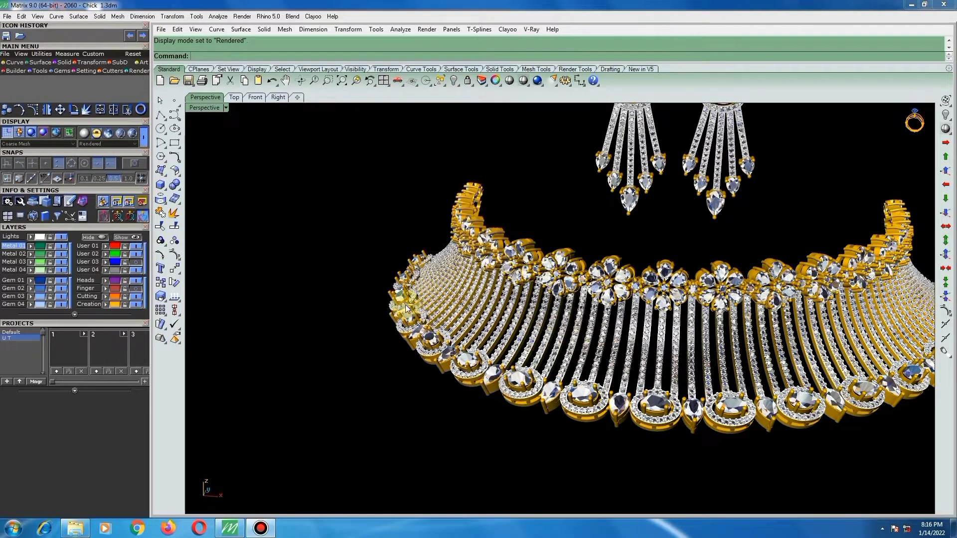
scroll(412, 304, down, 2)
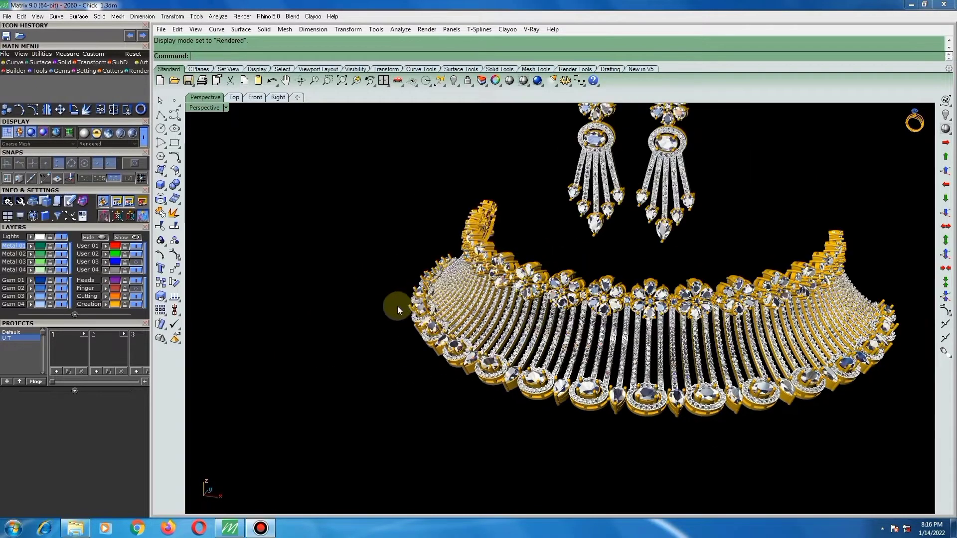
scroll(373, 306, down, 1)
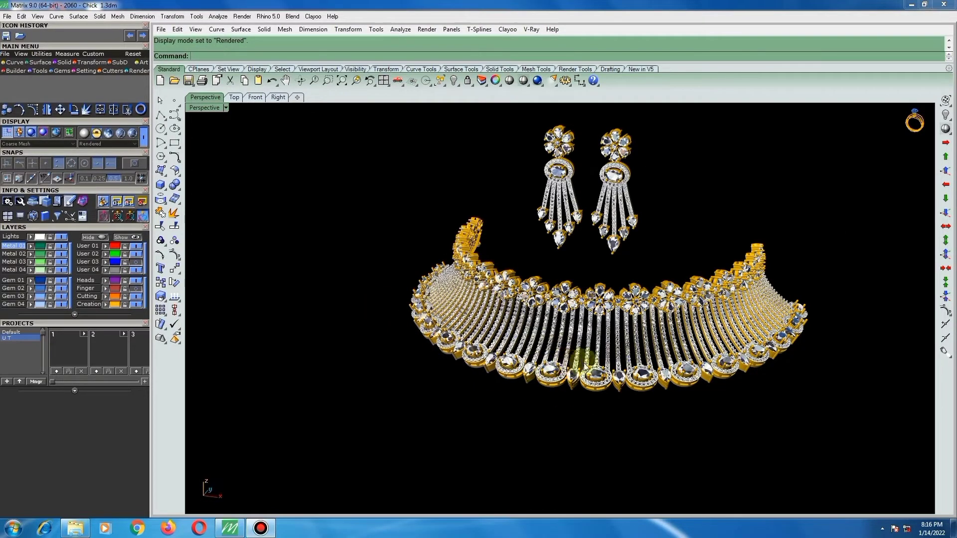
Review the whole necklace and earring set from the front at slightly different angles and distances.
right_drag(603, 363, 578, 344)
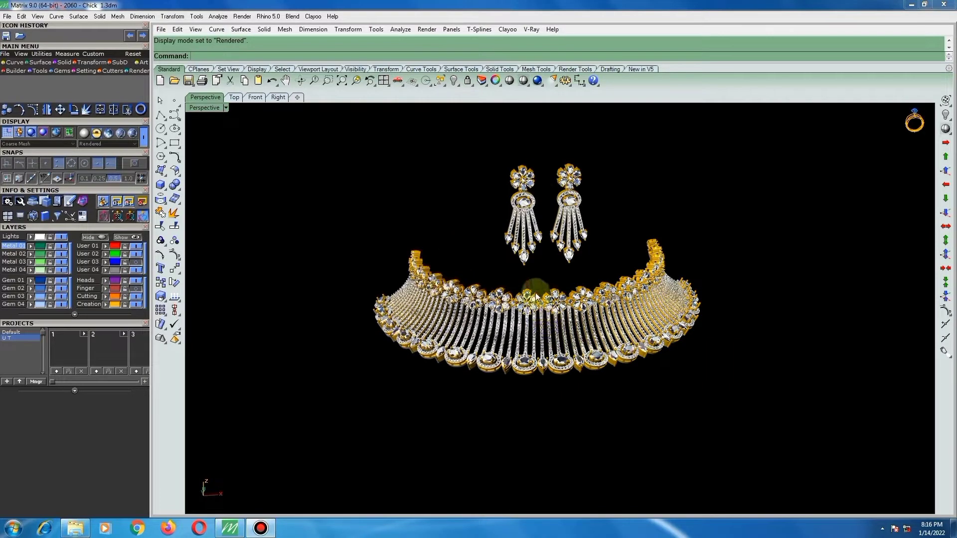
right_drag(540, 305, 537, 297)
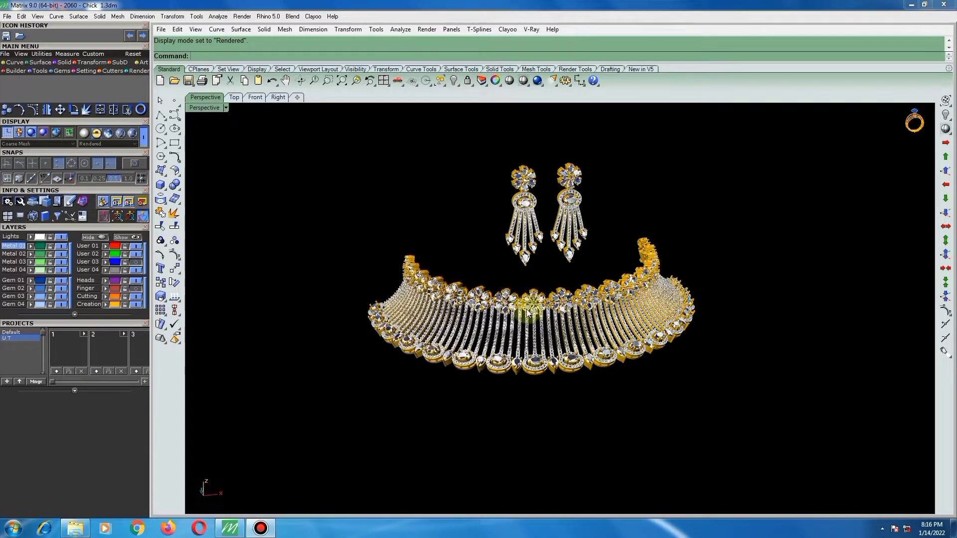
scroll(513, 307, up, 2)
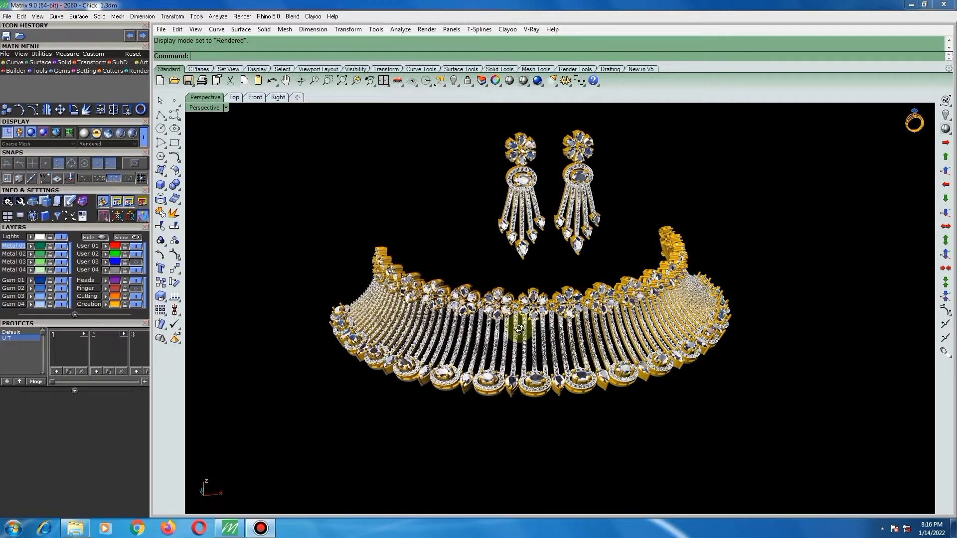
right_drag(517, 329, 525, 344)
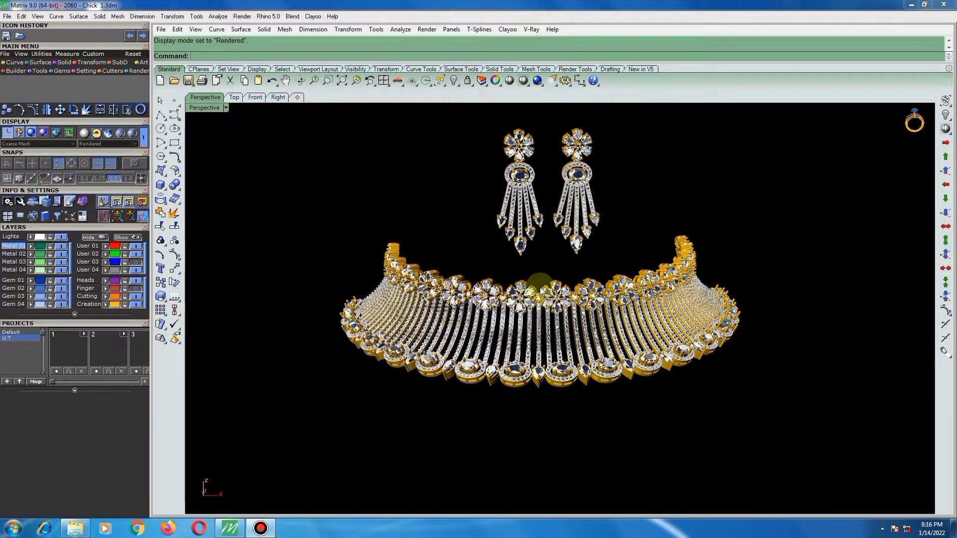
right_drag(541, 290, 523, 300)
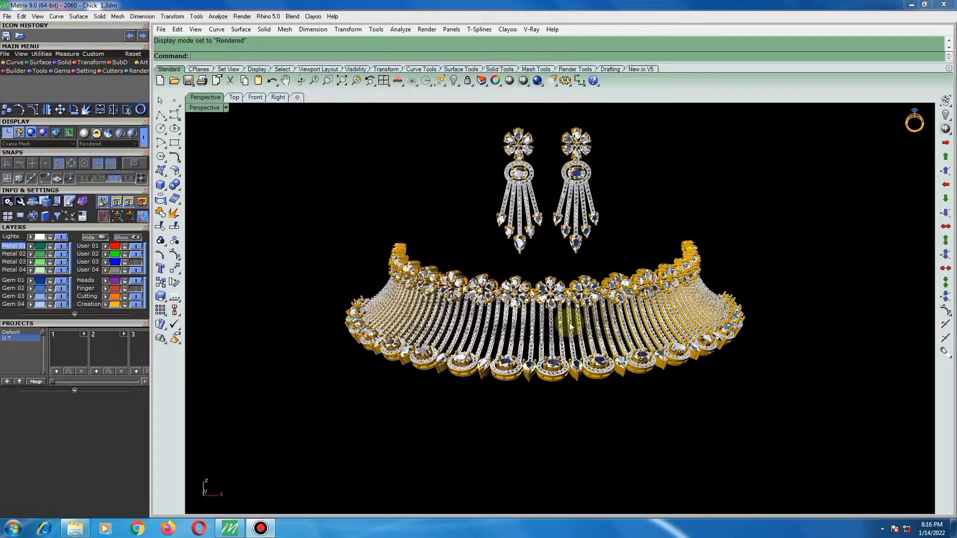
right_drag(578, 323, 546, 337)
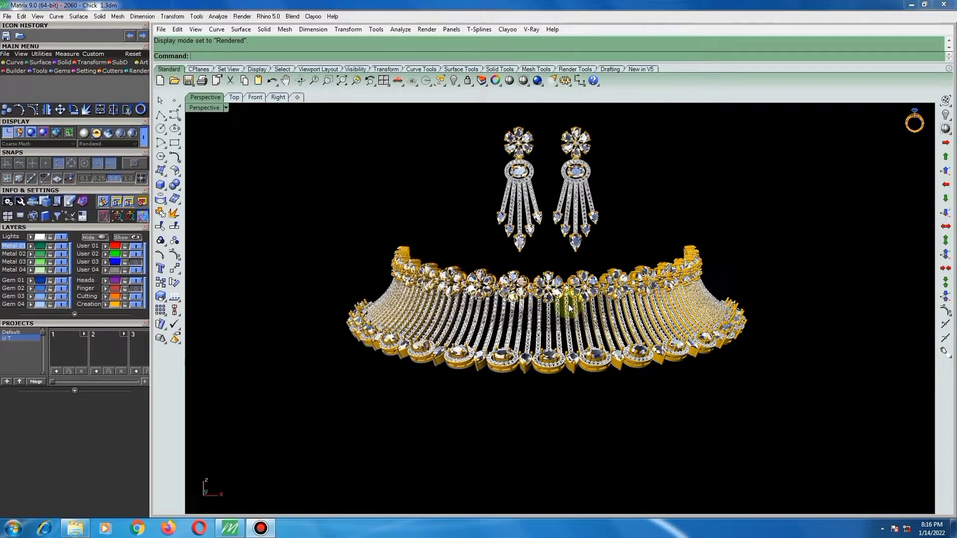
scroll(536, 309, up, 2)
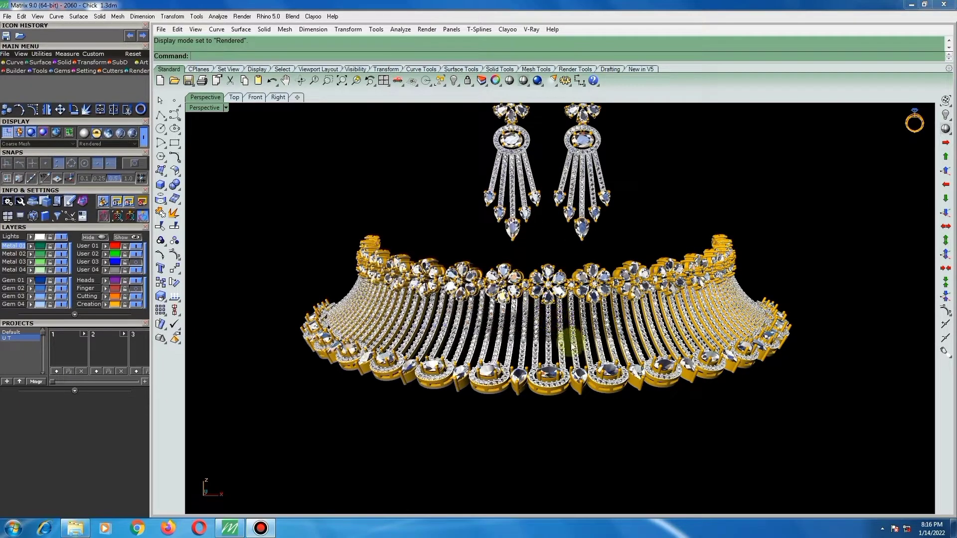
scroll(614, 333, up, 1)
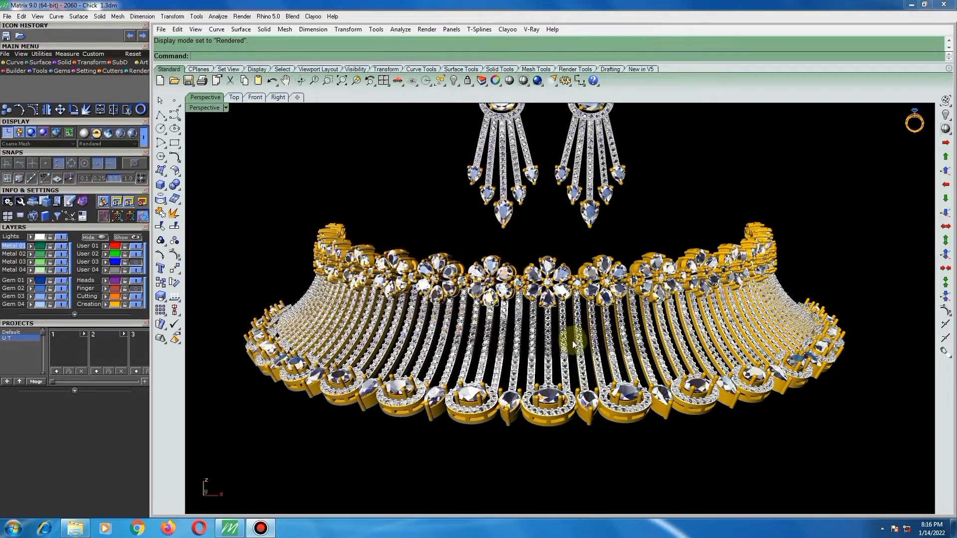
Inspect the necklace from an oblique angle and the side, including its curved end and the inner face of the gold bars.
right_drag(547, 341, 563, 354)
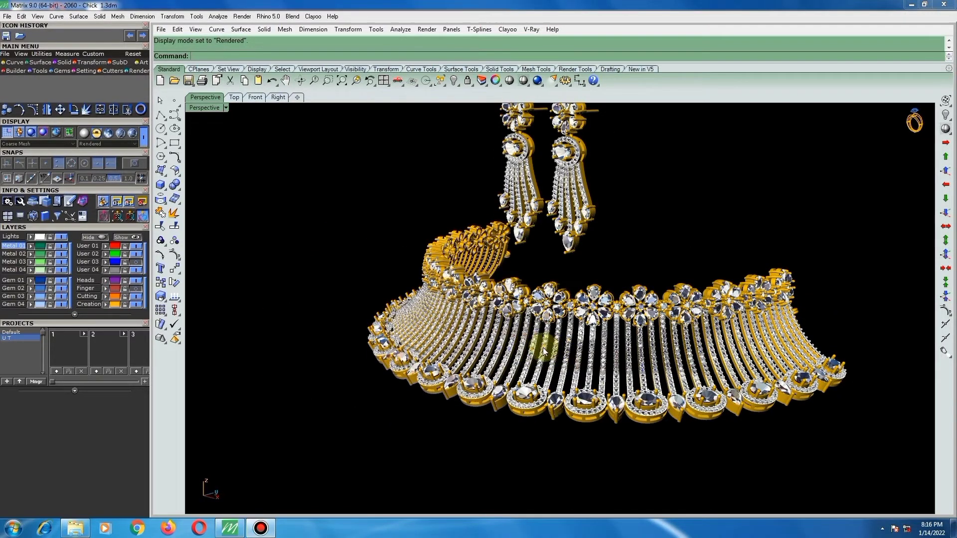
scroll(554, 346, down, 1)
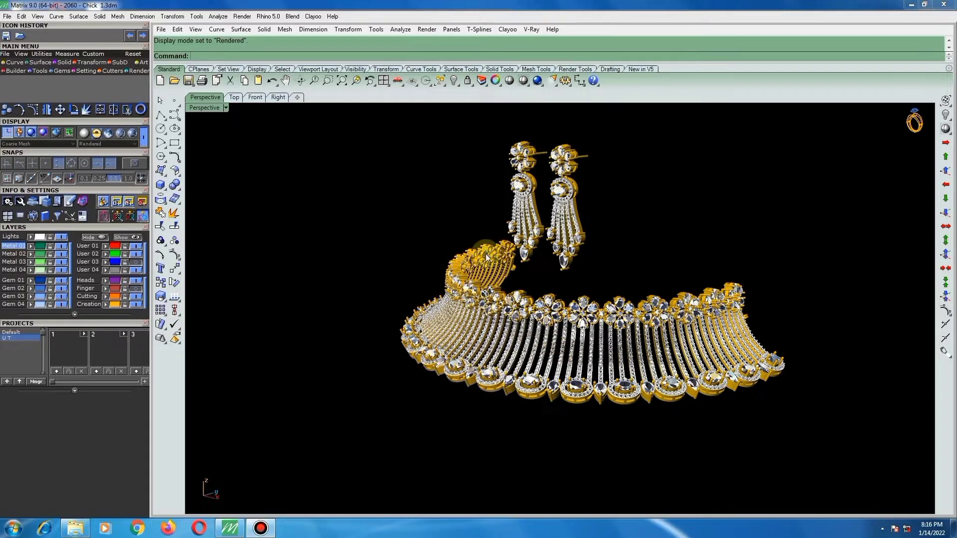
scroll(480, 271, down, 1)
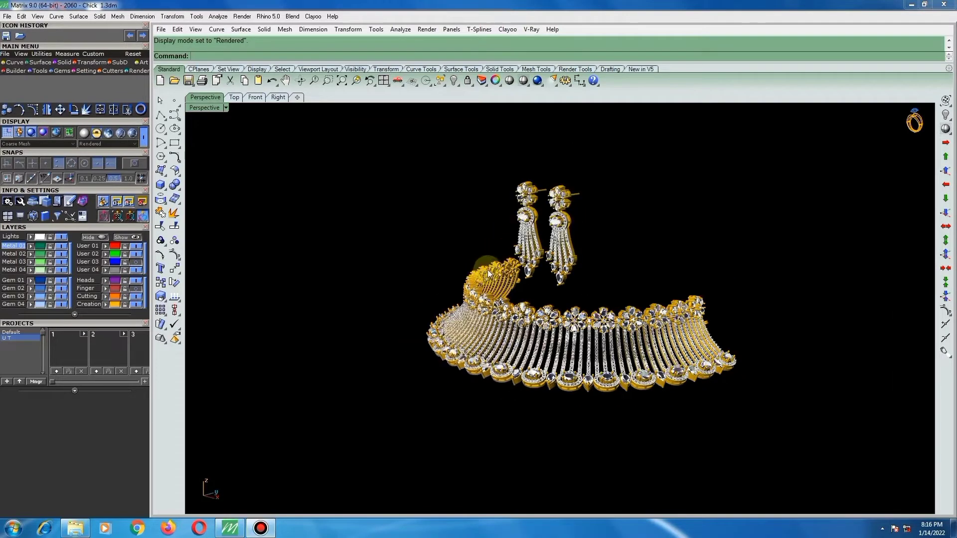
scroll(489, 279, up, 1)
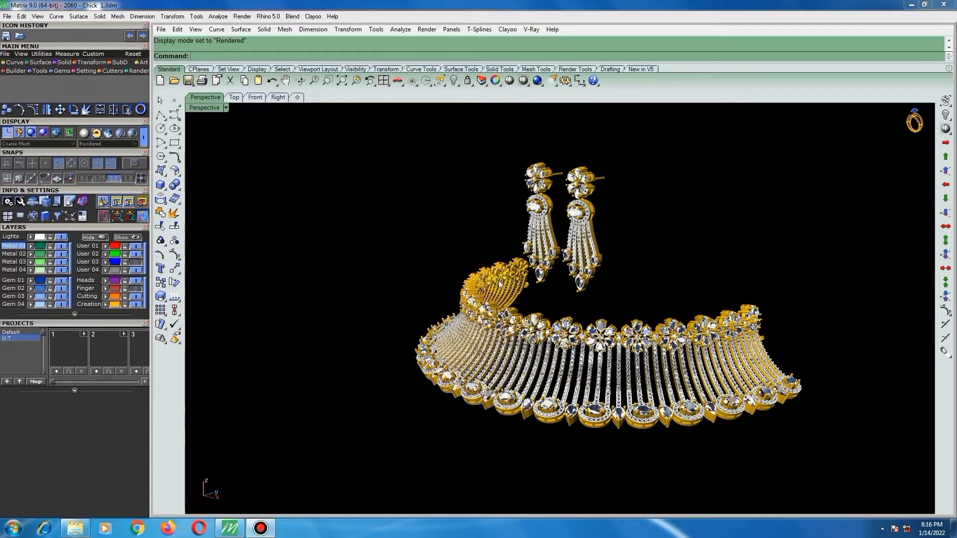
scroll(498, 280, up, 1)
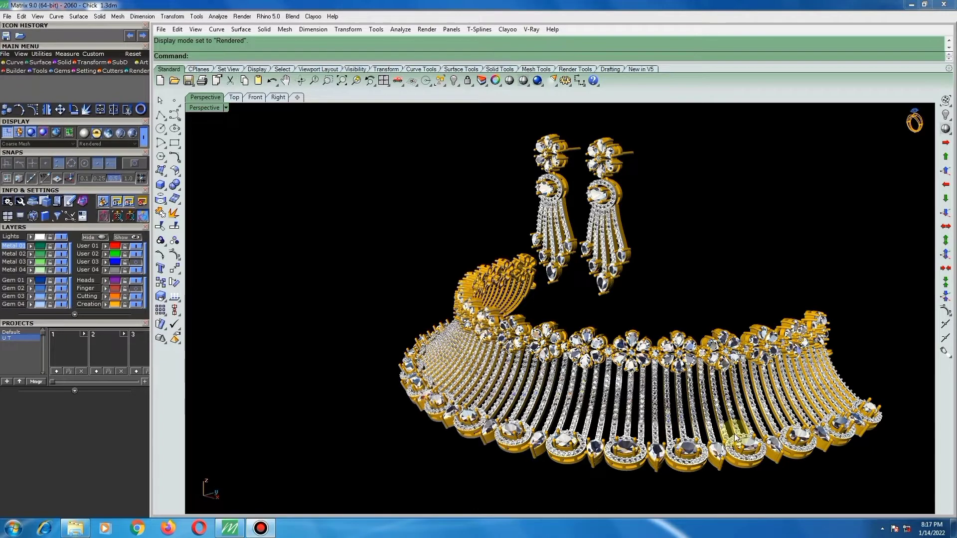
scroll(735, 438, up, 1)
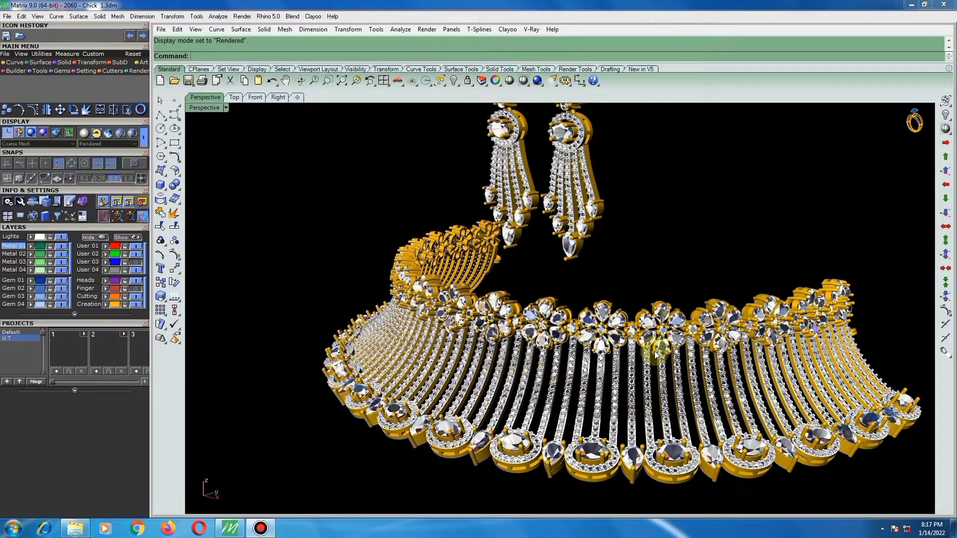
scroll(486, 263, up, 1)
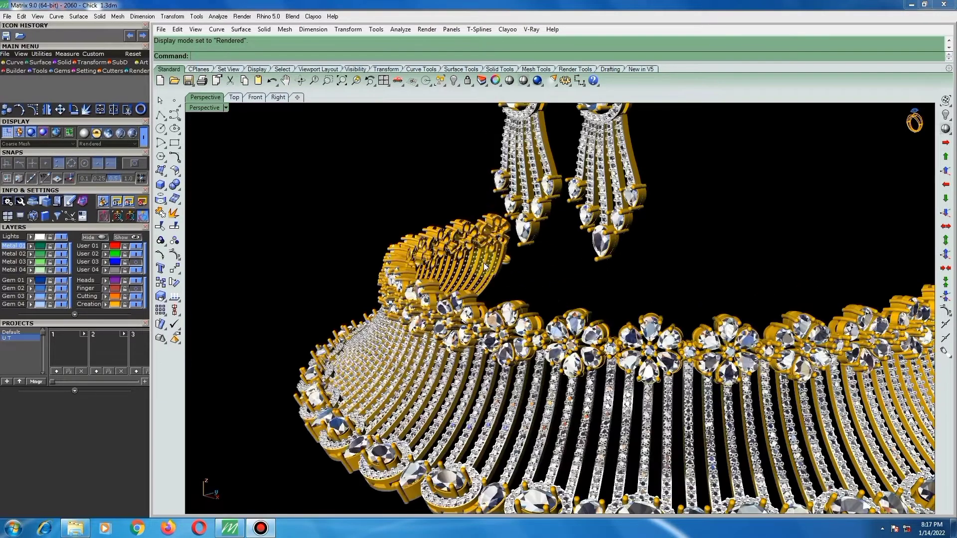
scroll(462, 248, up, 1)
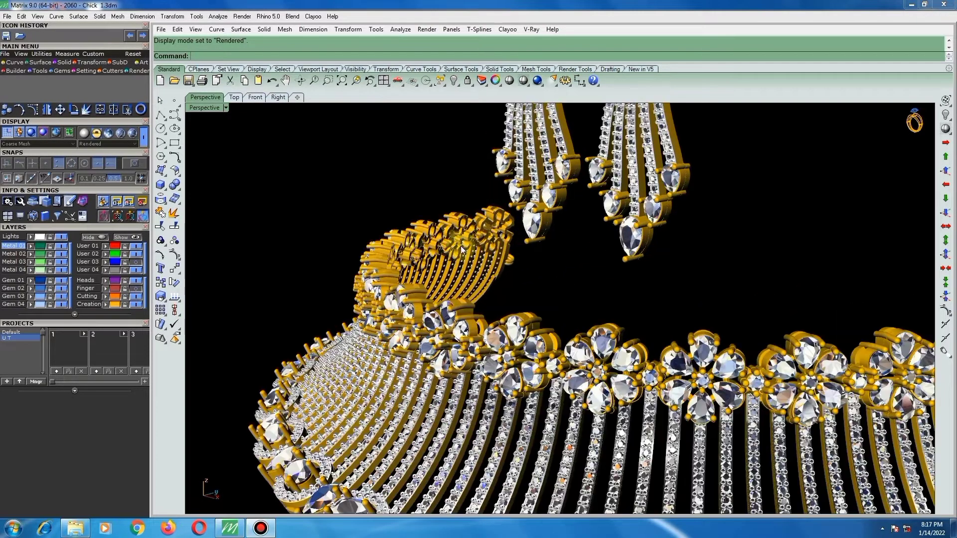
scroll(437, 232, up, 1)
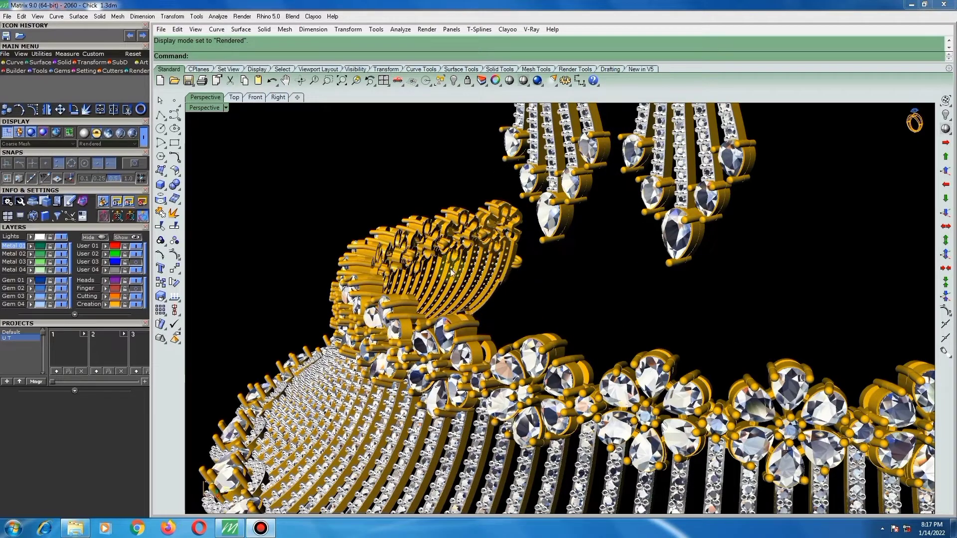
scroll(450, 268, down, 1)
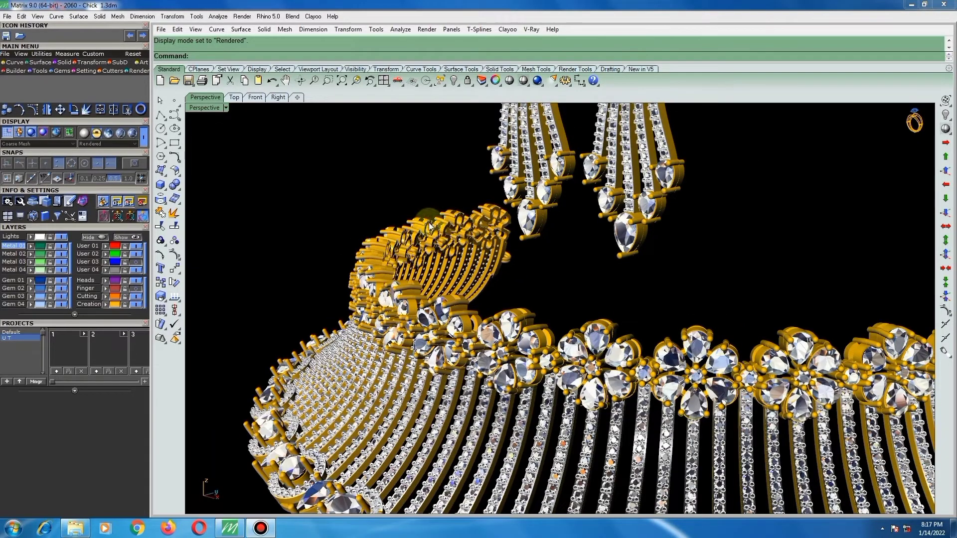
scroll(430, 224, down, 1)
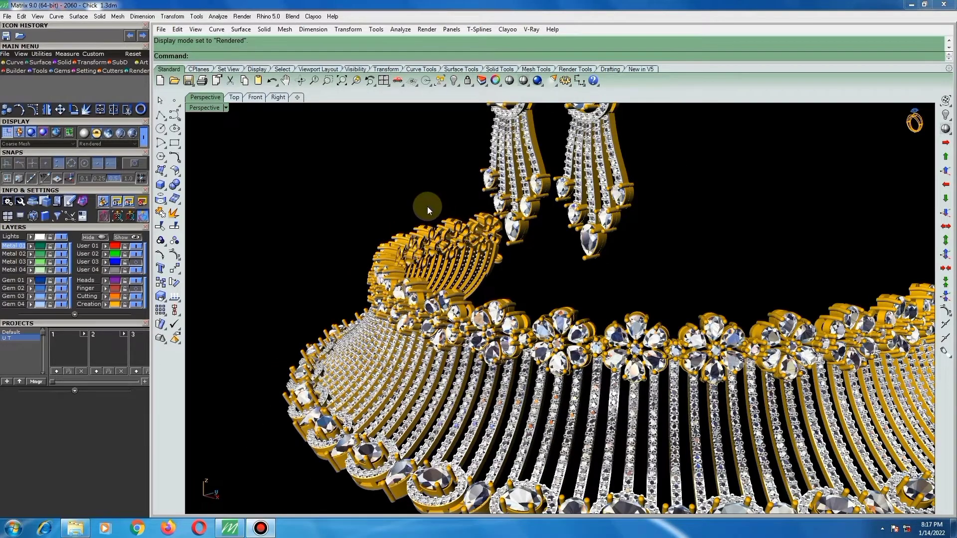
scroll(416, 211, down, 2)
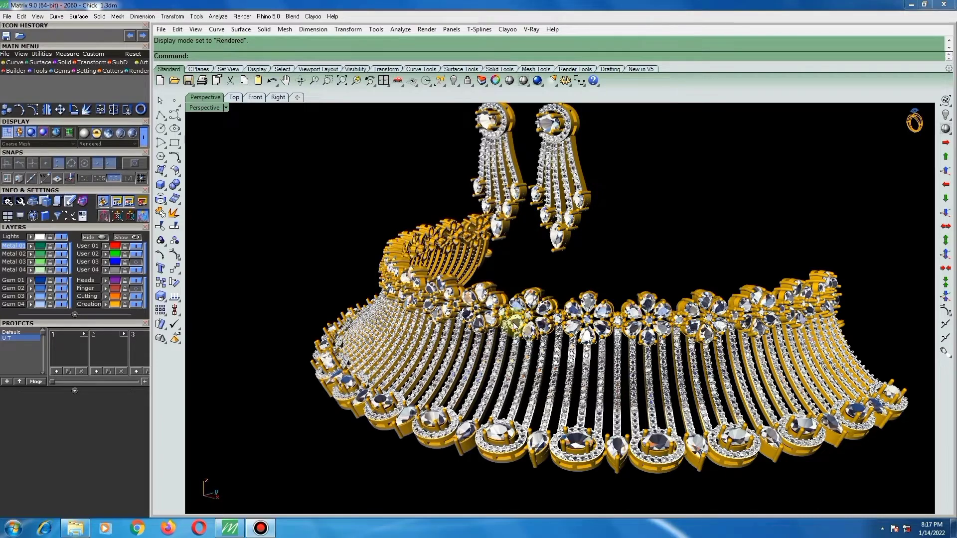
scroll(499, 318, down, 1)
right_drag(496, 318, 487, 320)
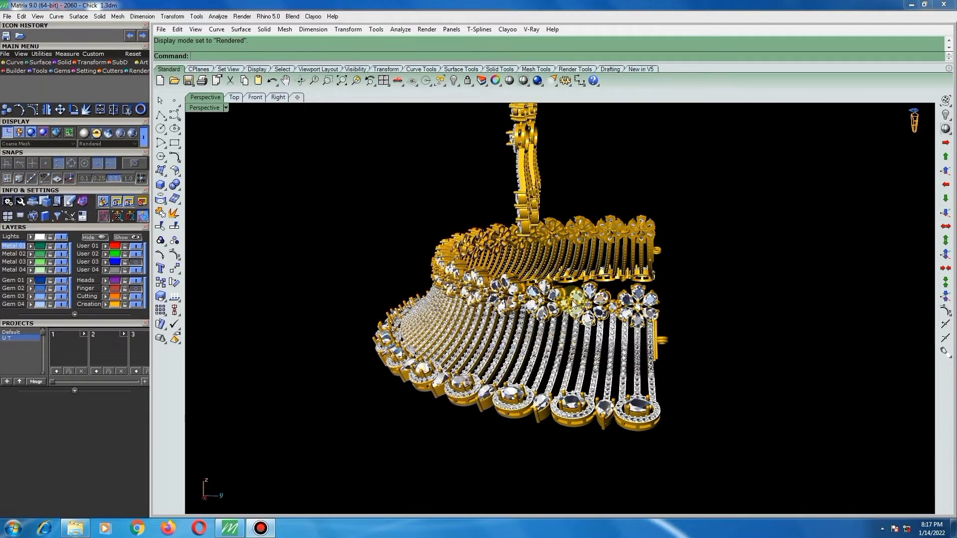
right_drag(557, 301, 568, 302)
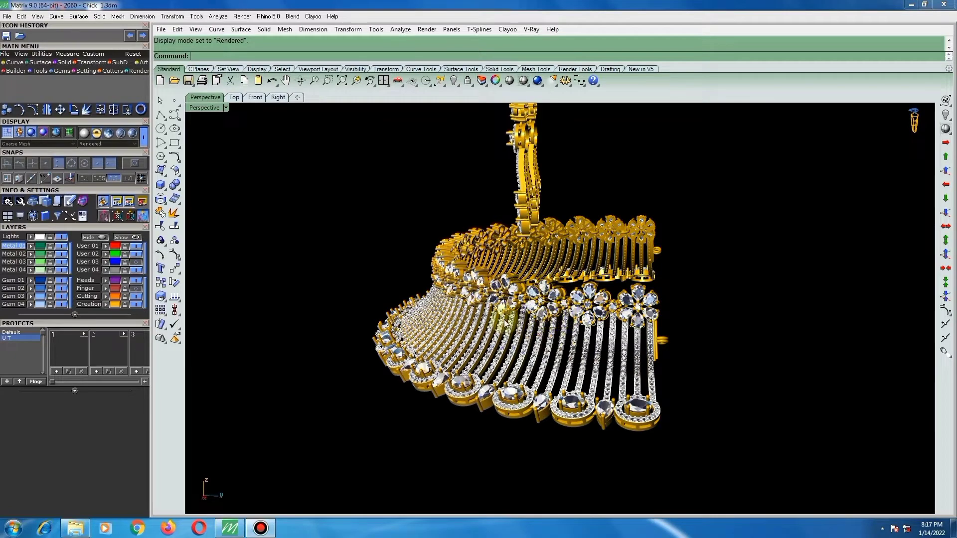
Inspect the inner side of the curved necklace and the backs of the earrings from behind.
right_drag(498, 319, 494, 319)
right_drag(590, 287, 619, 289)
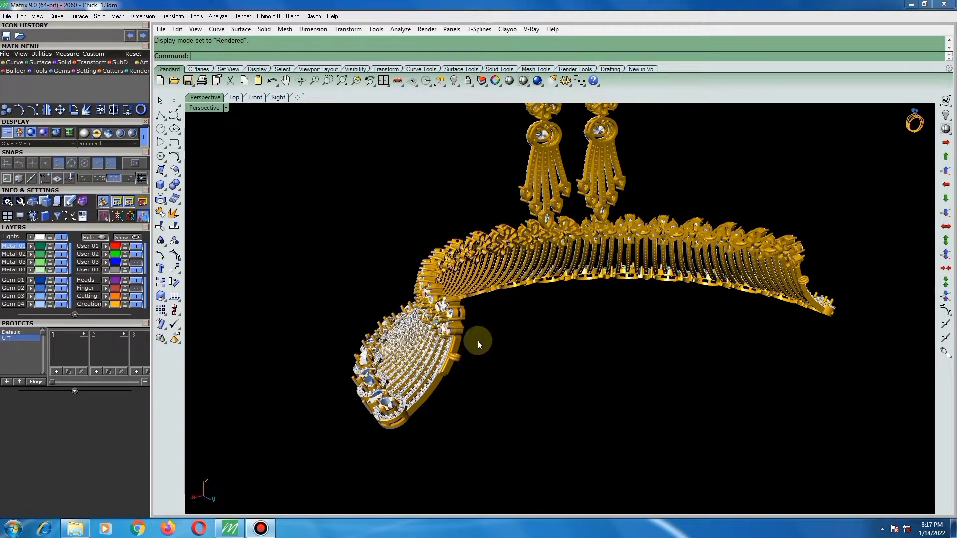
right_drag(477, 340, 576, 266)
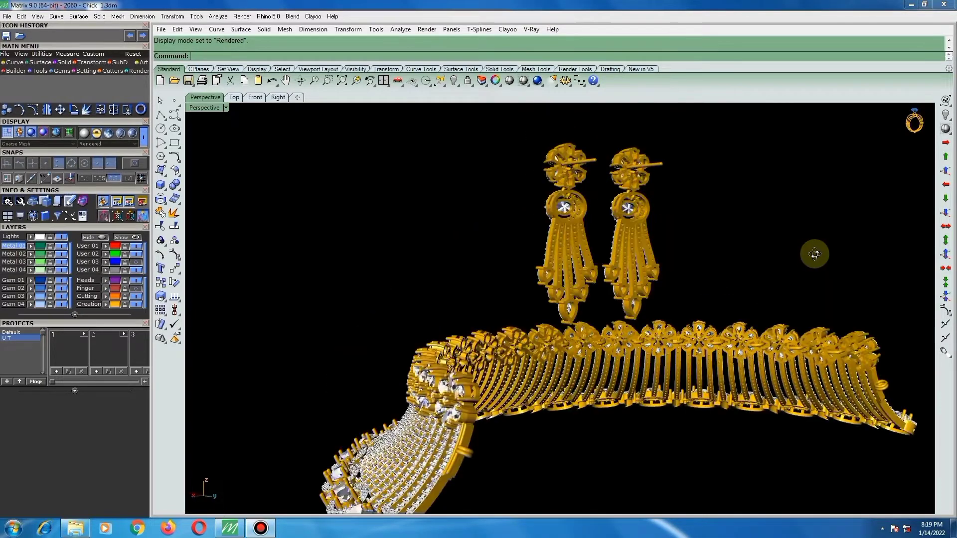
shift+right_drag(814, 255, 872, 255)
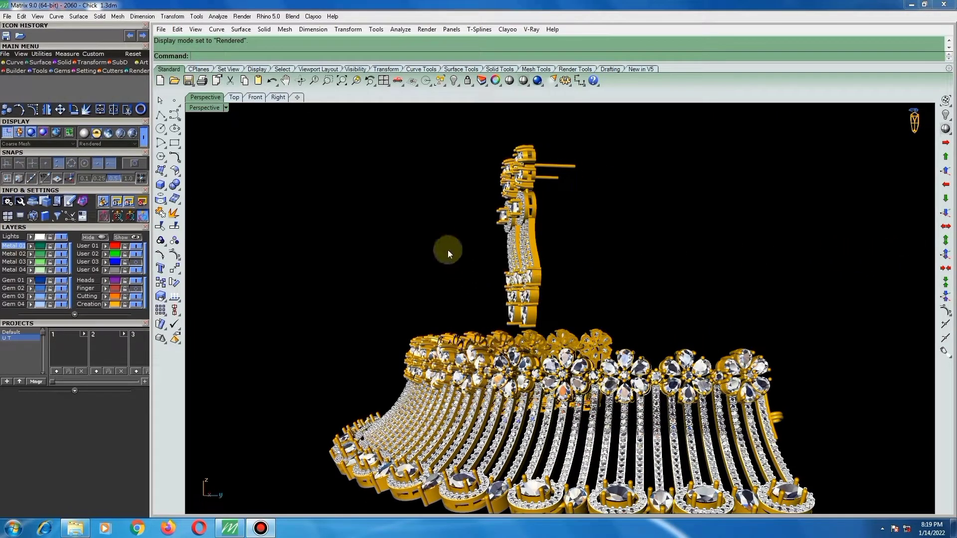
Examine the necklace and earrings while turning the set from its side round to the front.
key(Left)
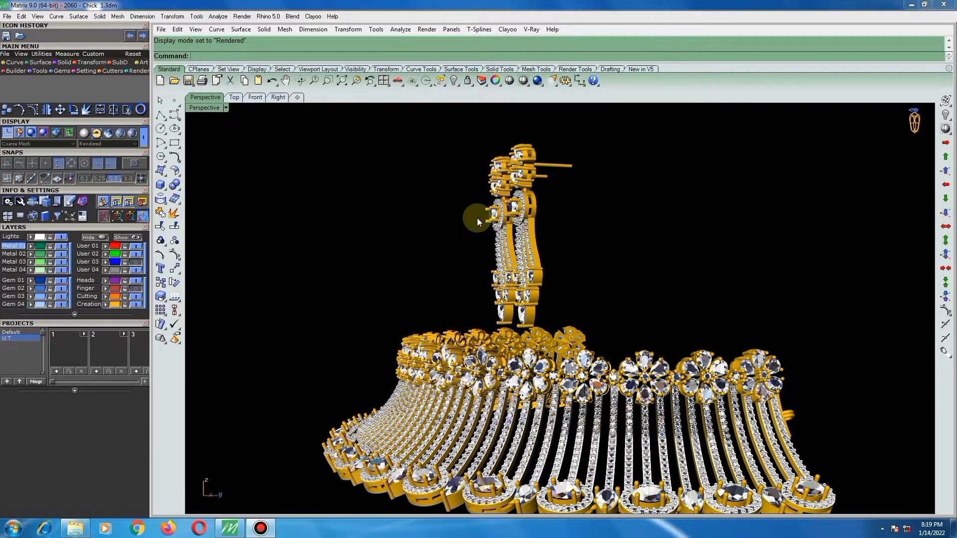
scroll(477, 218, down, 2)
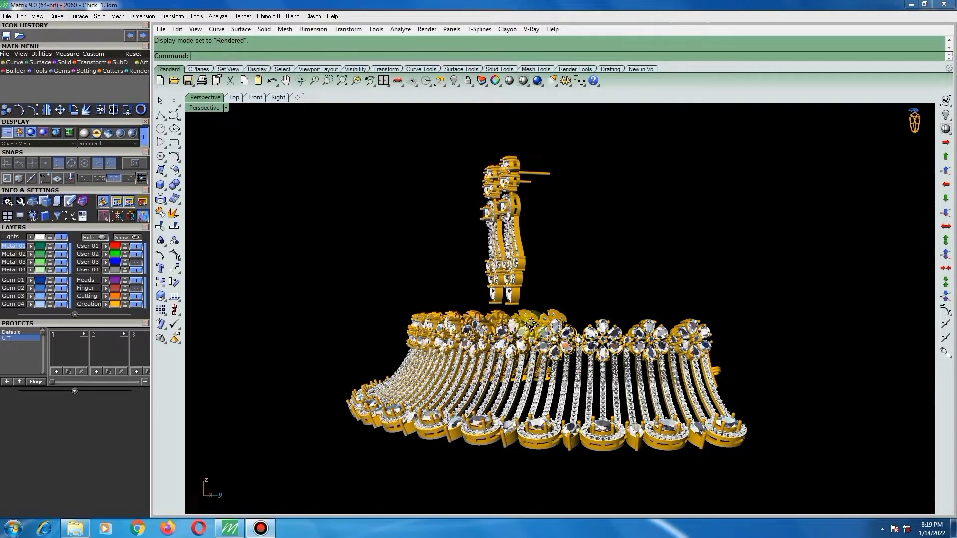
key(Left)
key(Left)
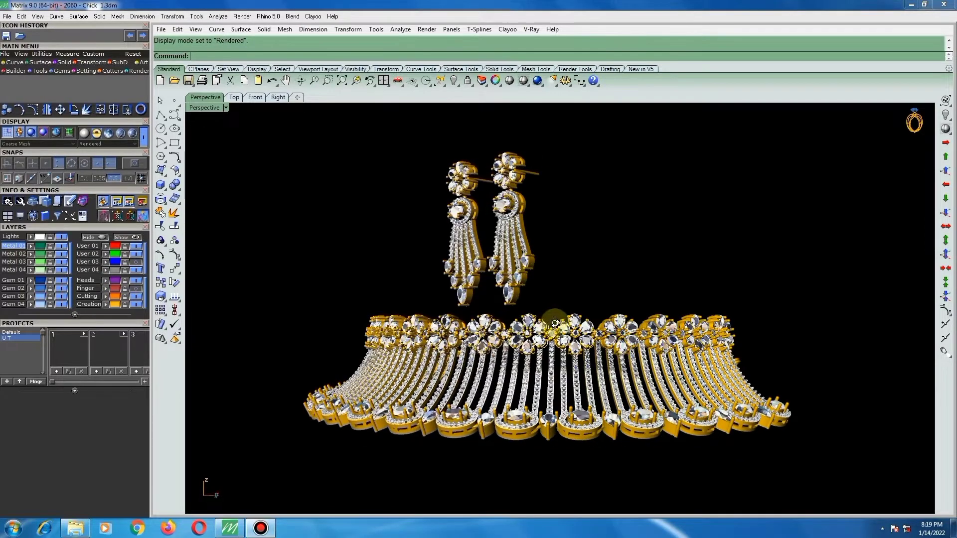
key(Left)
key(Left)
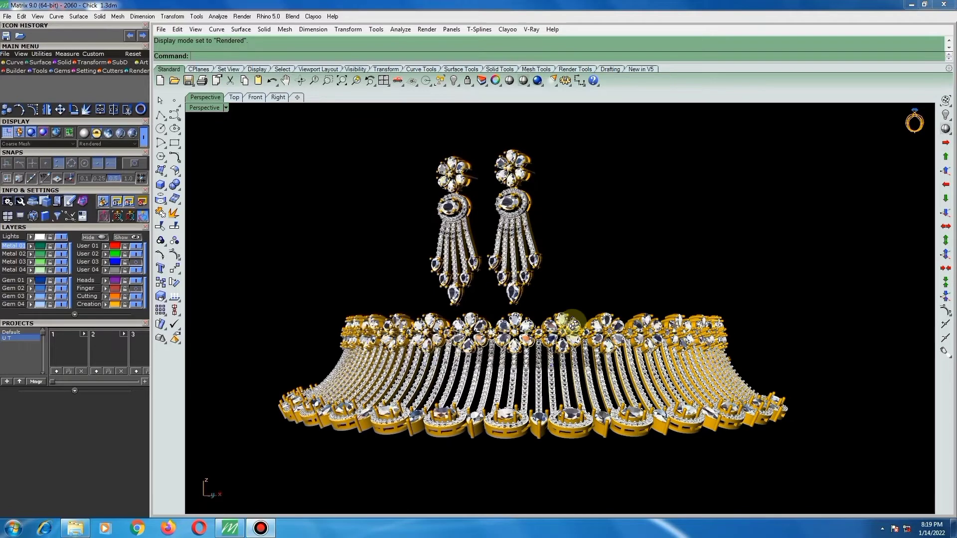
key(Left)
key(Left)
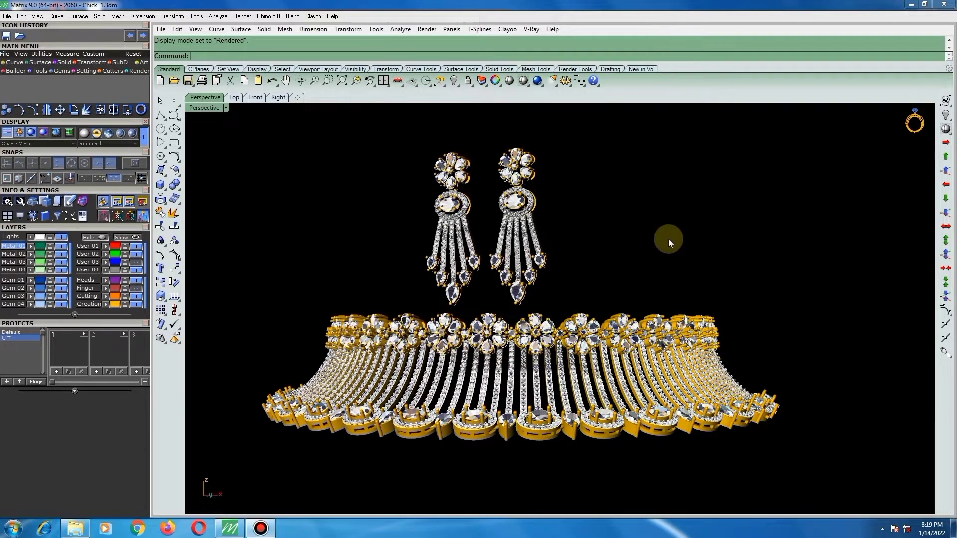
right_drag(610, 256, 642, 256)
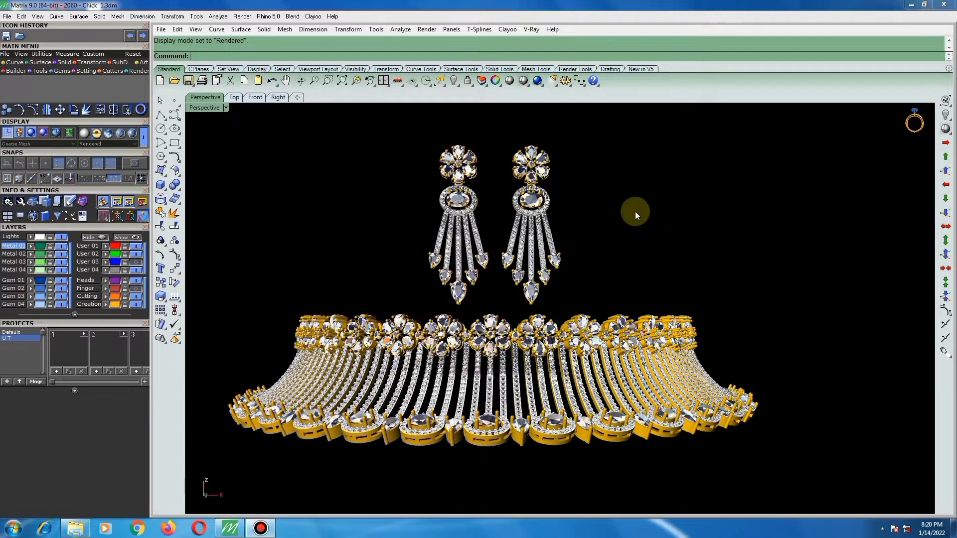
Review the complete set from the front and slightly above, and in the top, front, right and perspective views together.
scroll(635, 211, down, 2)
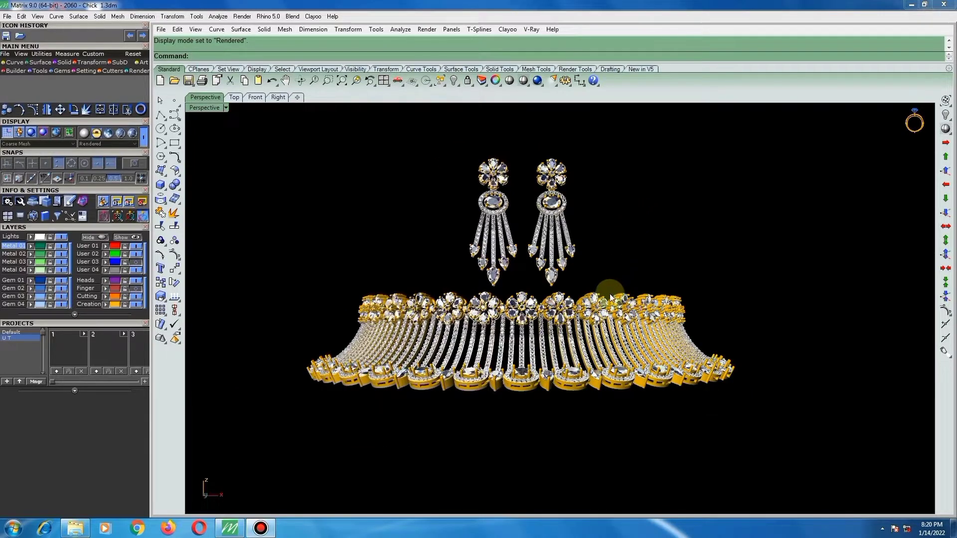
right_drag(579, 354, 559, 289)
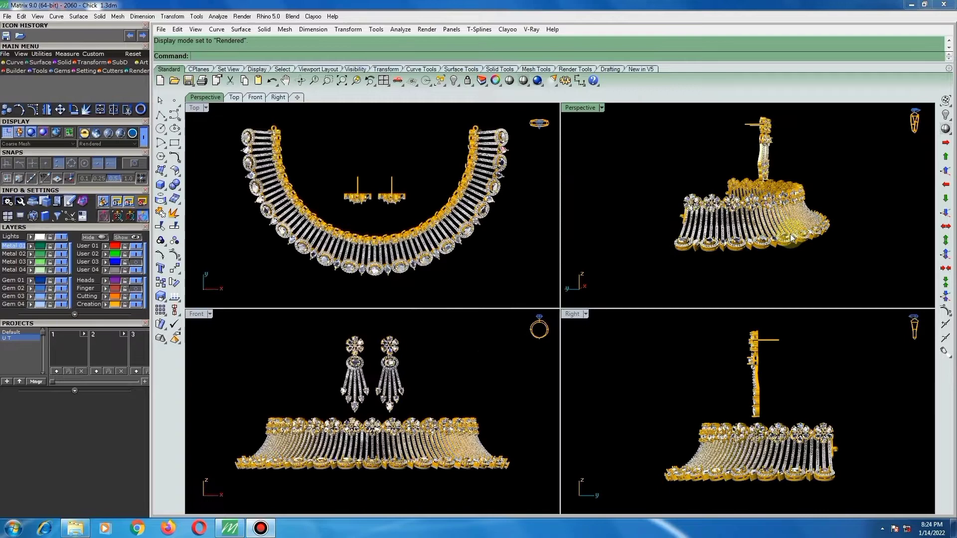
right_drag(795, 237, 713, 234)
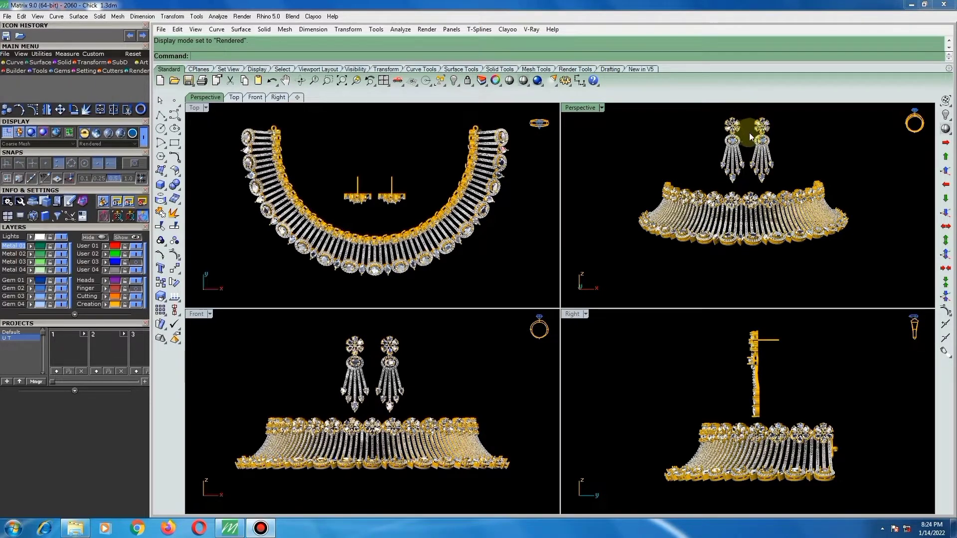
scroll(749, 132, up, 2)
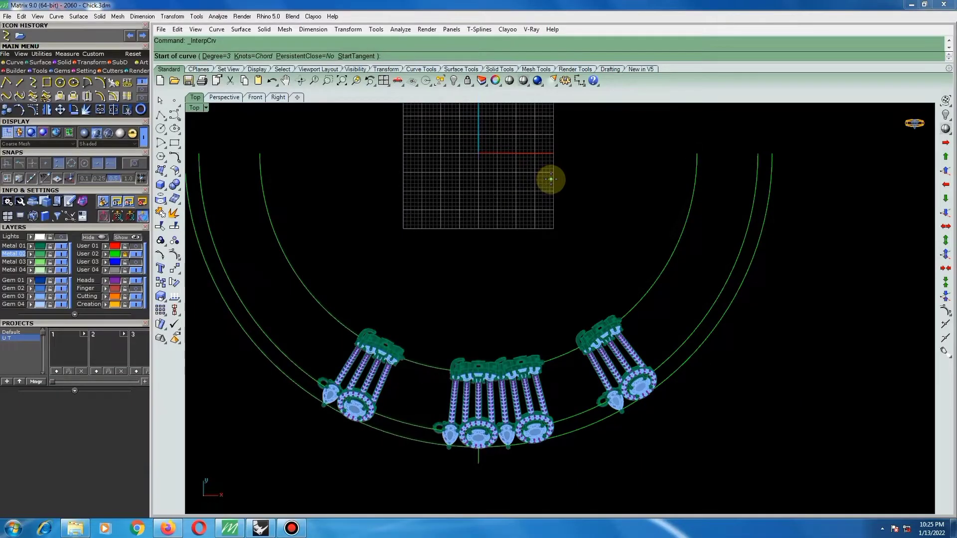
Draw a straight vertical line 10 units long downward from the origin in the top view.
text(0)
key(Return)
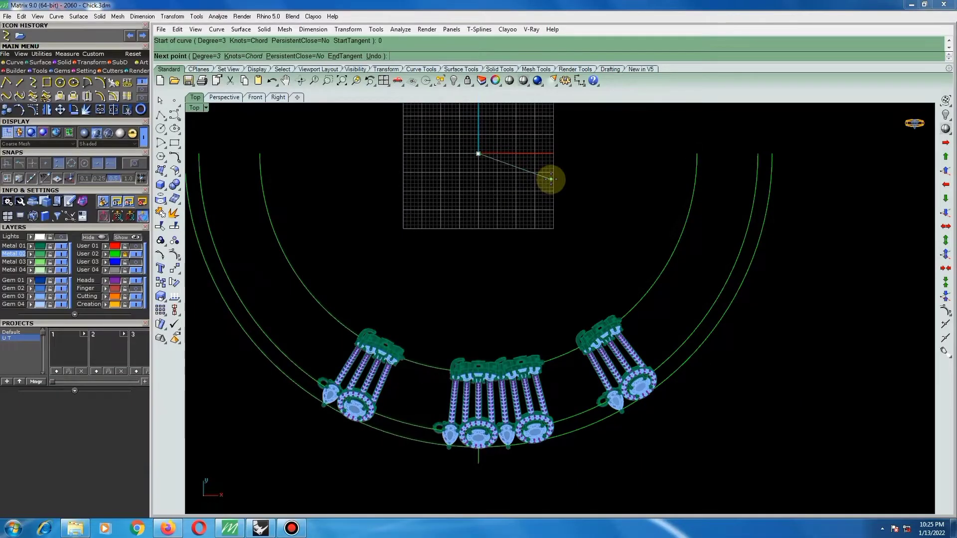
click(496, 201)
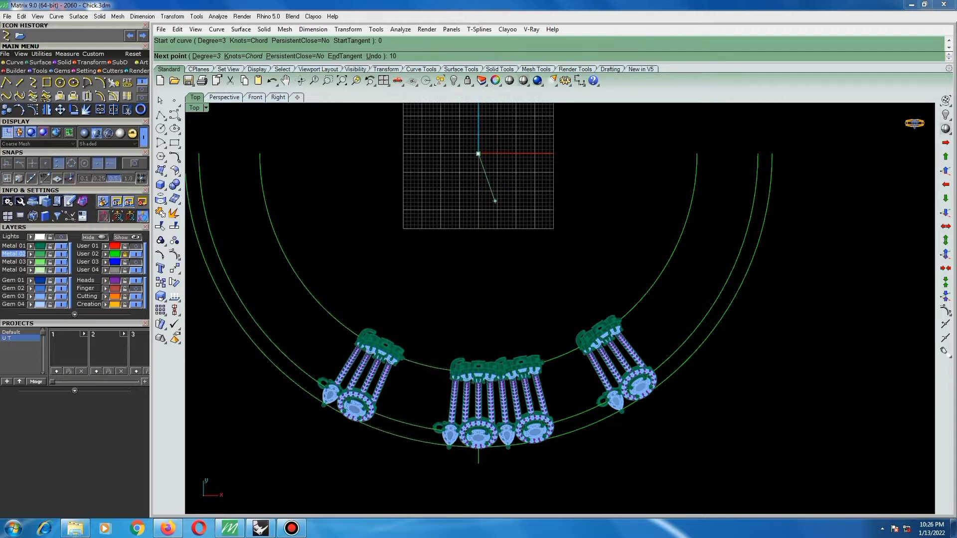
click(495, 201)
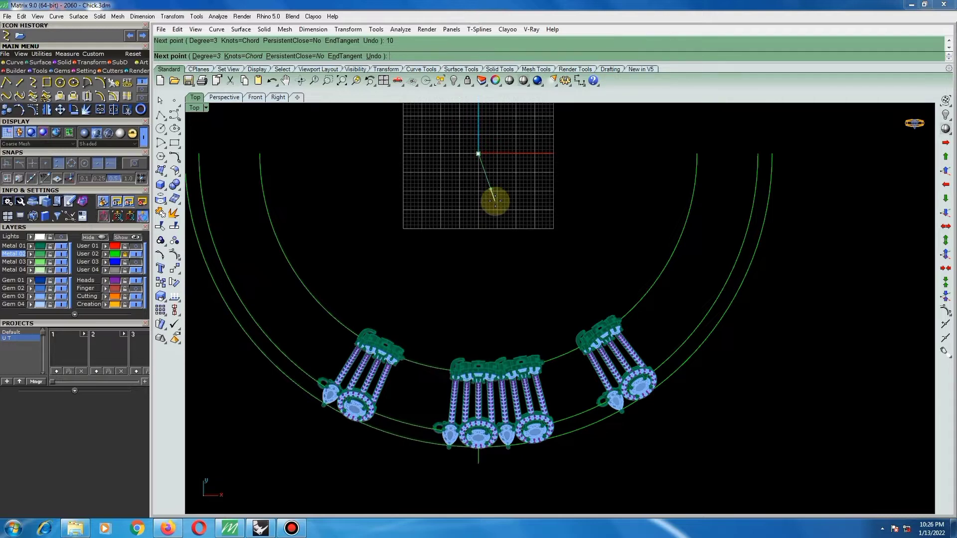
click(476, 219)
key(Return)
Offset the vertical line by 0.5 to both sides and delete the original centre line.
scroll(479, 167, up, 3)
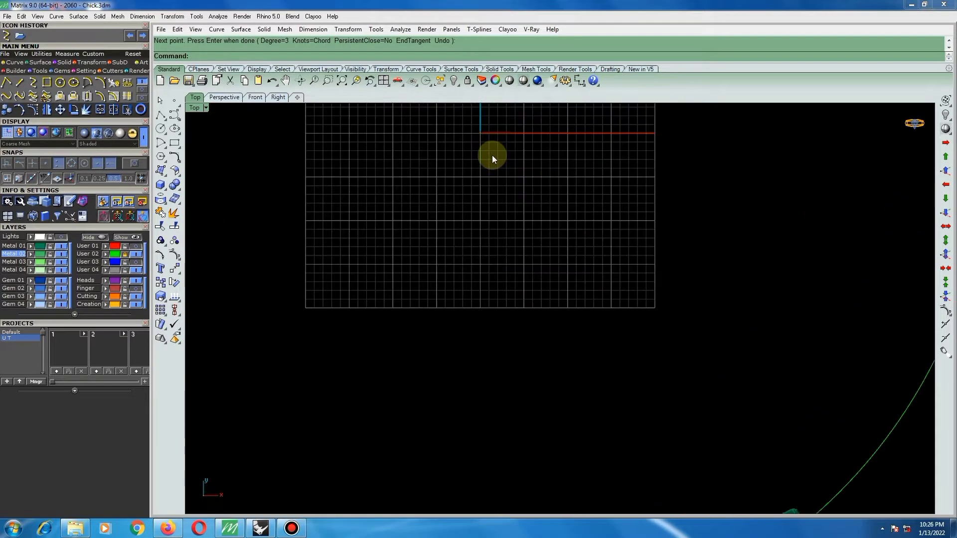
click(432, 215)
scroll(482, 216, down, 1)
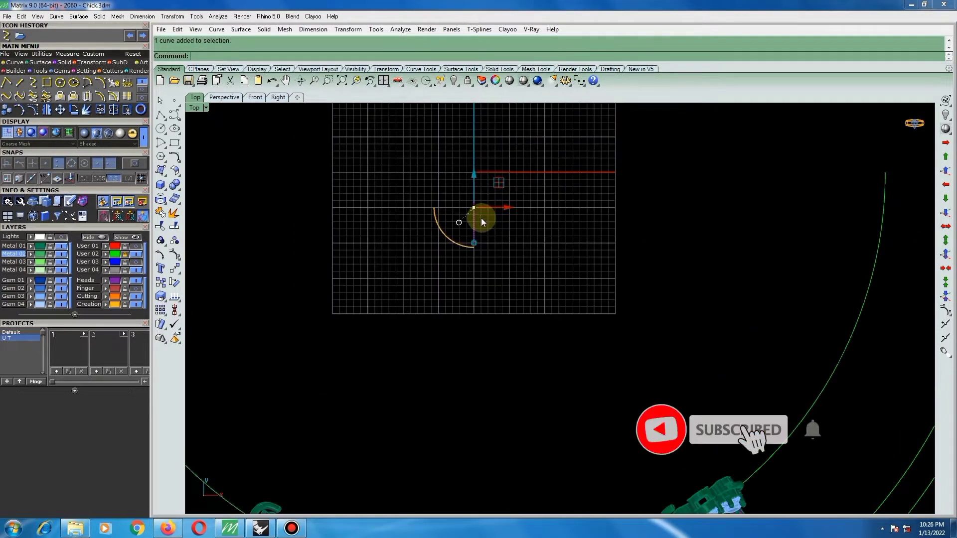
scroll(472, 213, up, 1)
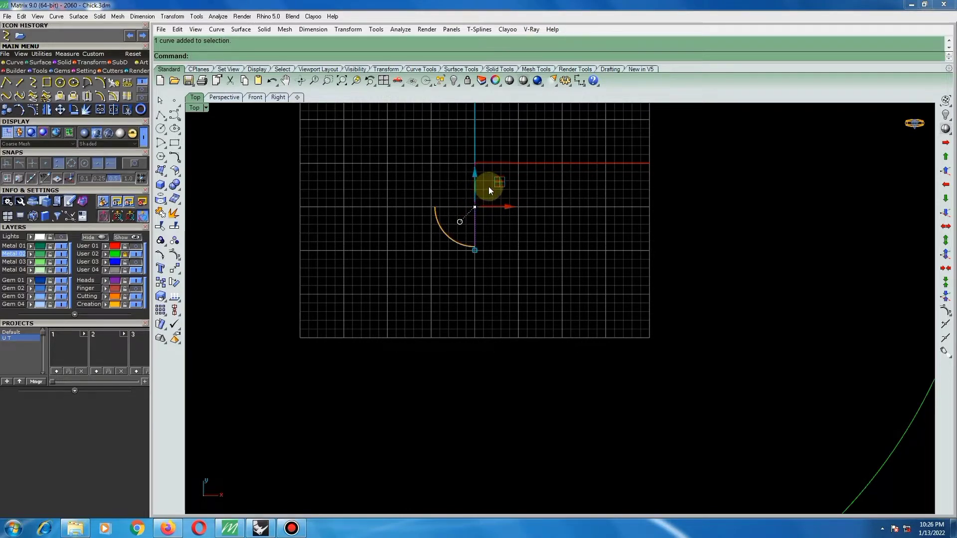
text(o)
key(Return)
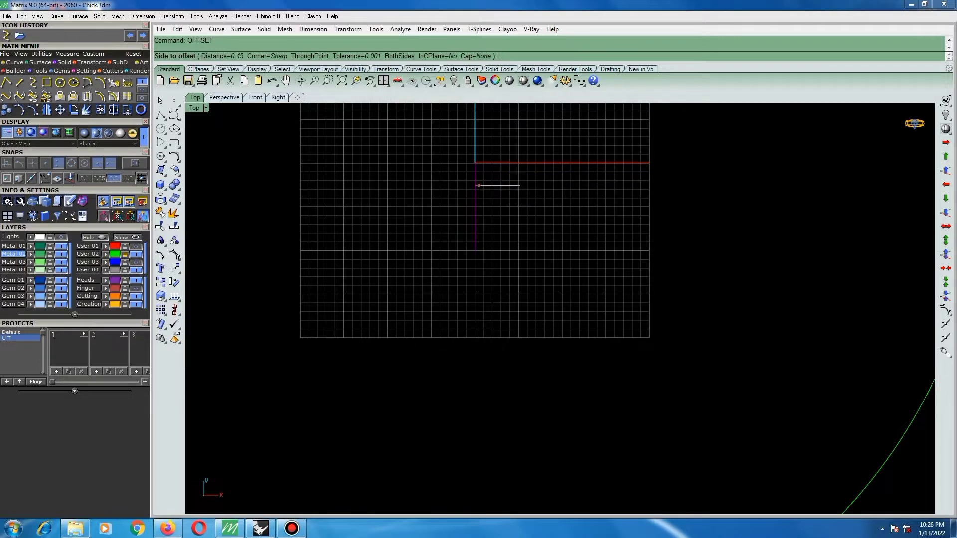
text(0.5)
key(Return)
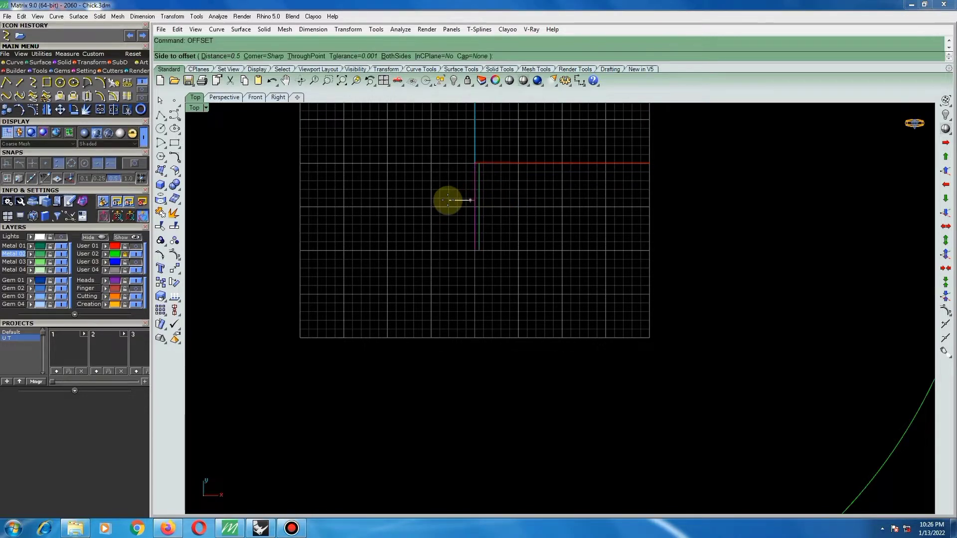
click(448, 201)
key(Delete)
Loft a flat surface between the two parallel offset lines.
drag(516, 195, 457, 222)
scroll(469, 162, up, 4)
scroll(467, 161, up, 3)
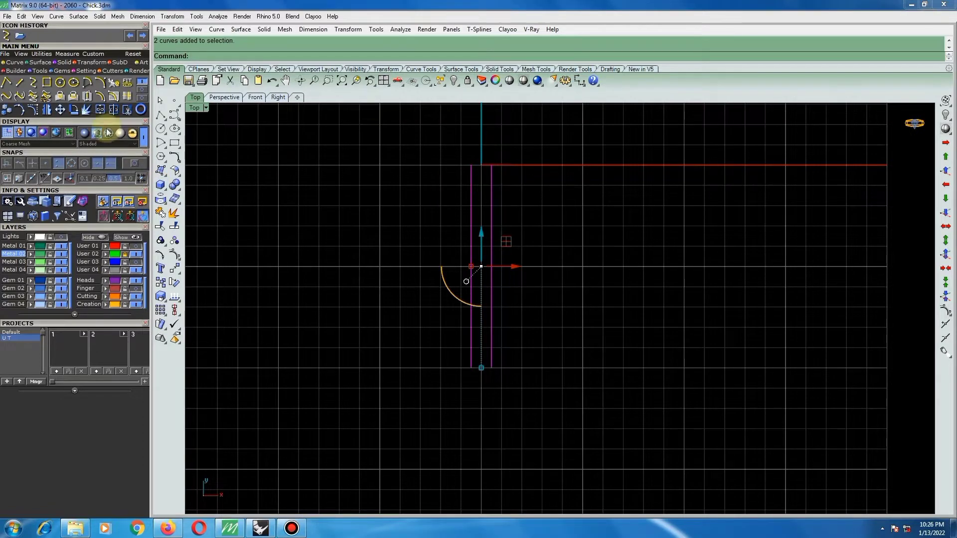
click(42, 62)
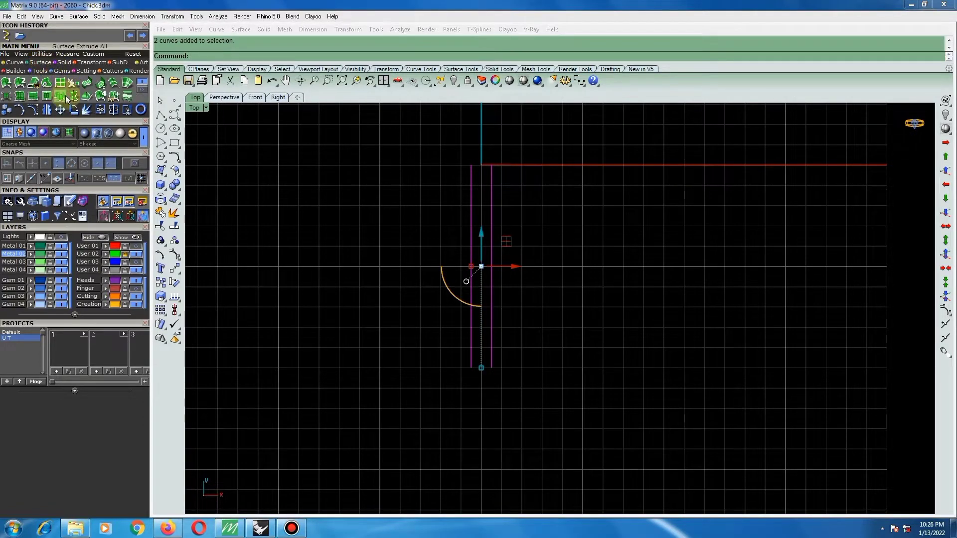
click(114, 84)
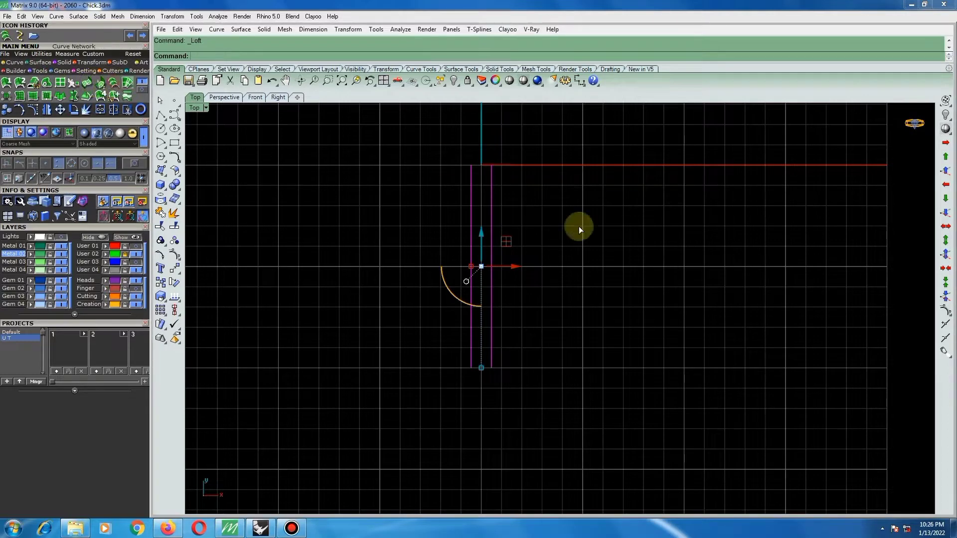
key(Return)
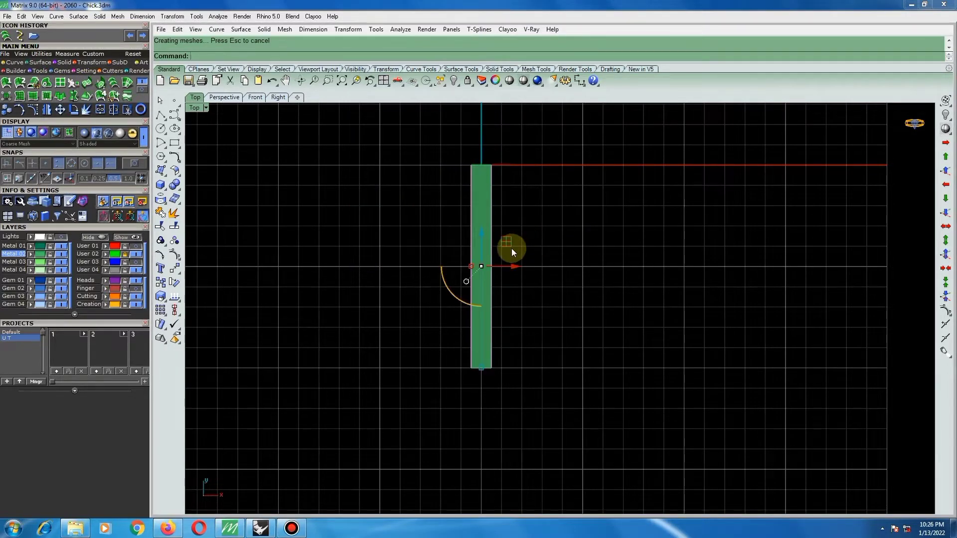
Extrude the lofted strip upward by 2 into a solid bar.
click(483, 256)
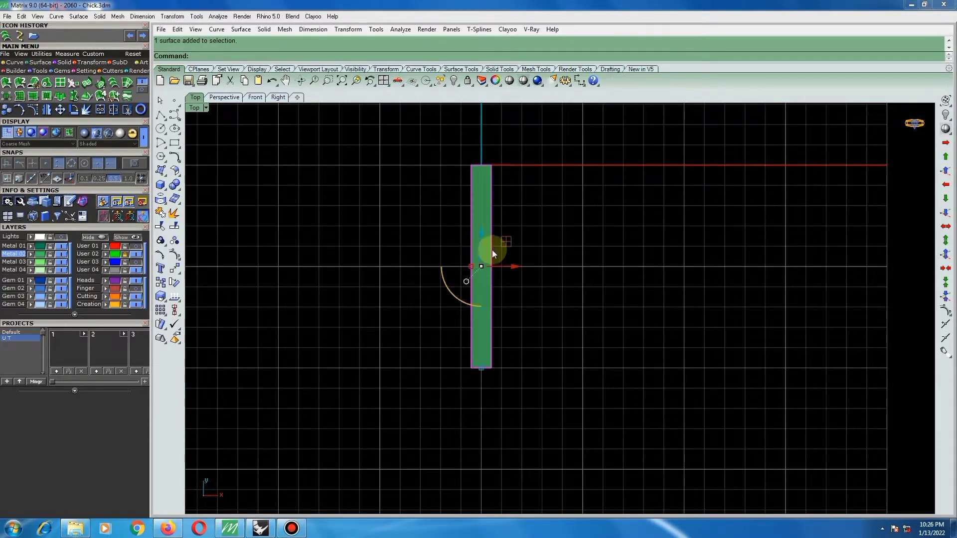
right_drag(492, 250, 517, 303)
scroll(518, 307, down, 3)
scroll(579, 362, up, 5)
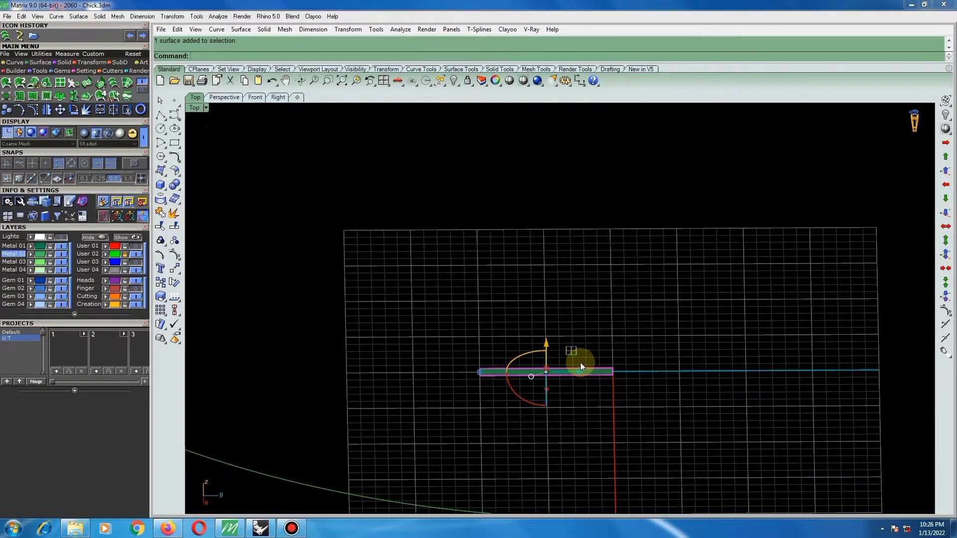
text(e)
key(Return)
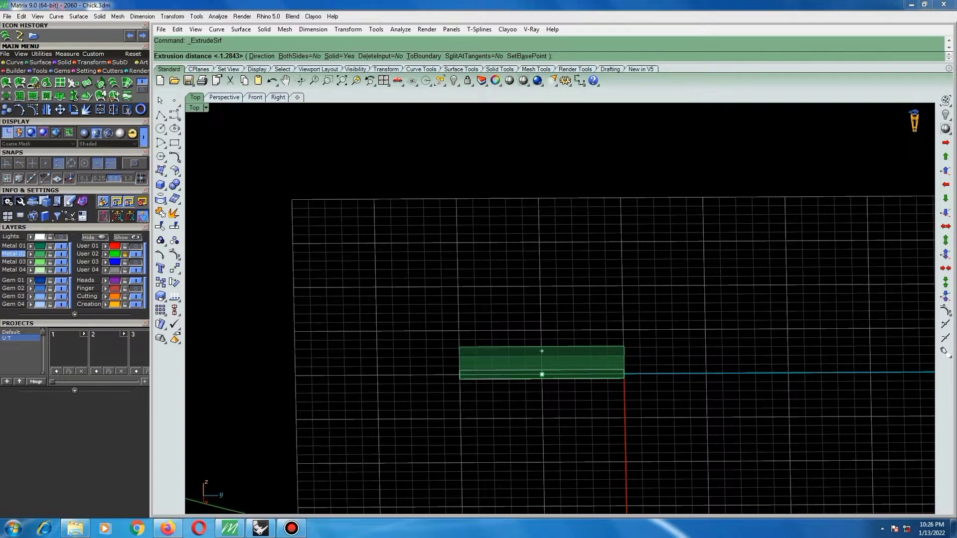
text(2.5)
click(541, 350)
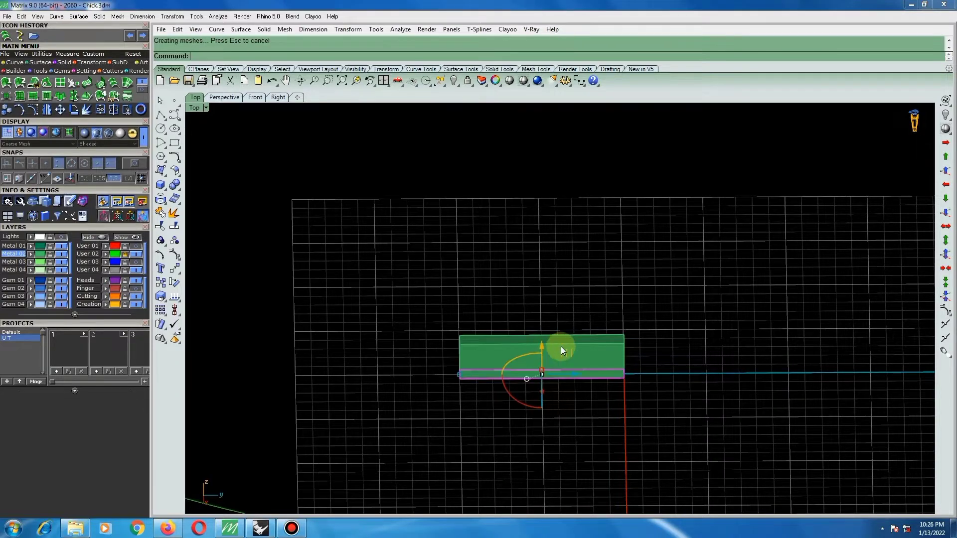
Scale the solid bar lengthwise so it extends about half a grid square further at each end.
right_drag(545, 353, 571, 377)
click(552, 364)
scroll(550, 364, down, 5)
key(F5)
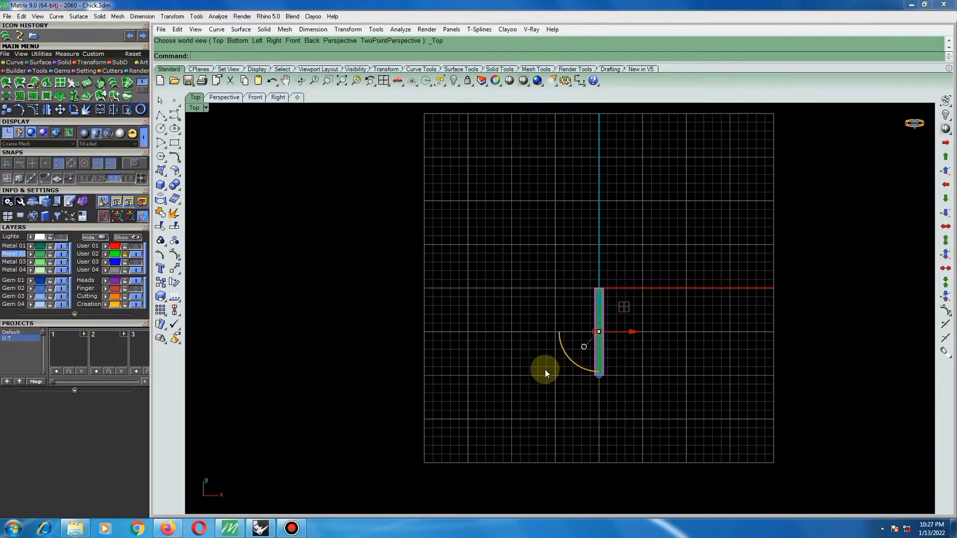
scroll(594, 360, up, 4)
scroll(598, 355, up, 3)
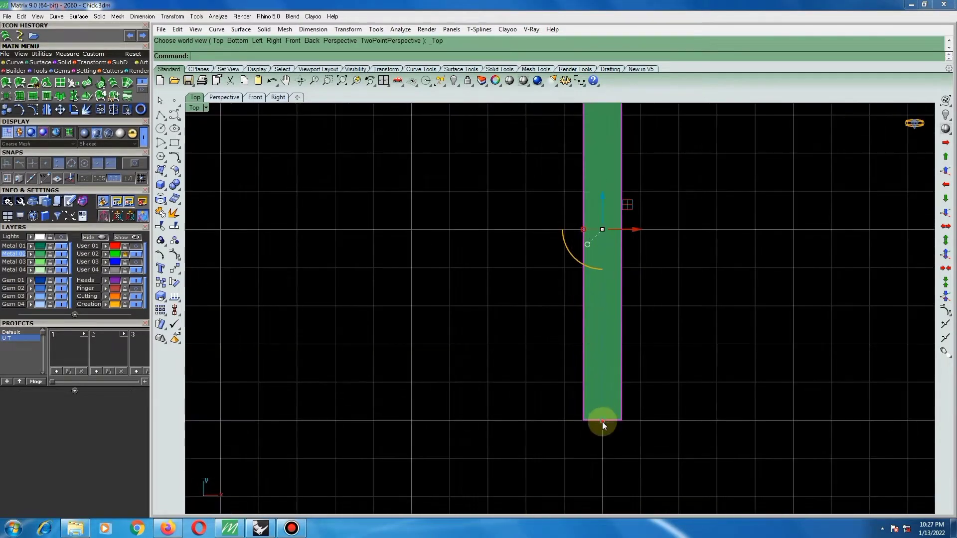
scroll(602, 430, down, 4)
right_drag(566, 359, 626, 412)
key(F1)
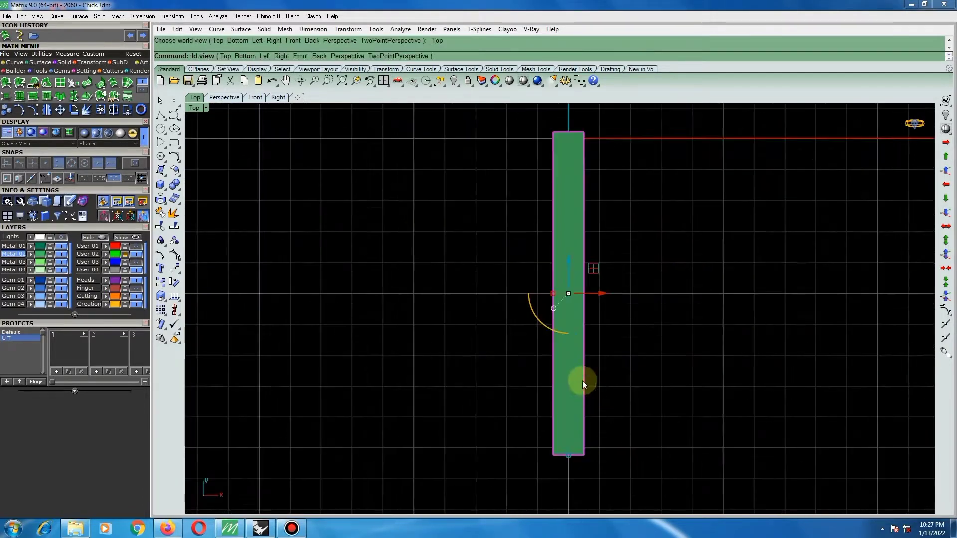
scroll(583, 381, down, 2)
drag(570, 408, 569, 413)
Scale the bar's width down slightly about its centre and check its shape from an oblique angle.
scroll(573, 319, up, 2)
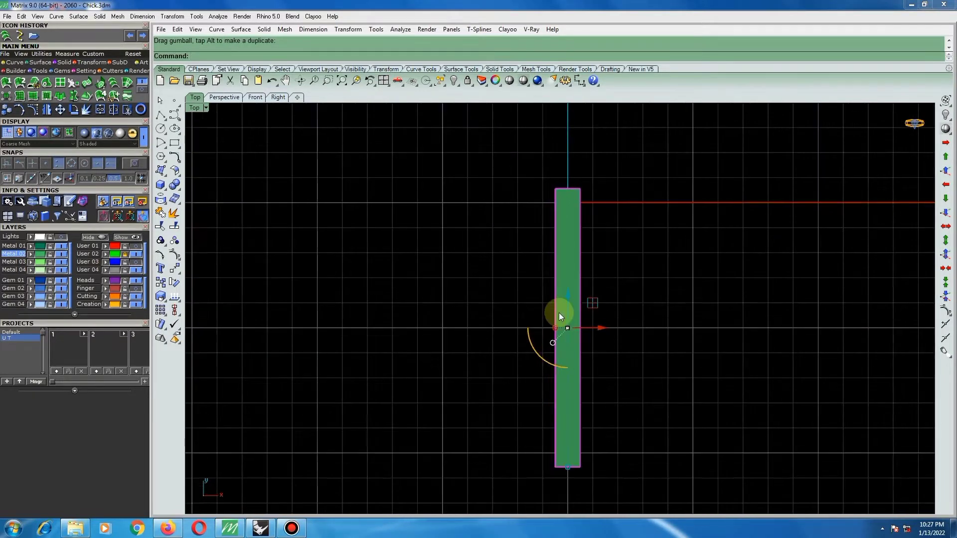
scroll(557, 324, up, 1)
scroll(555, 336, down, 2)
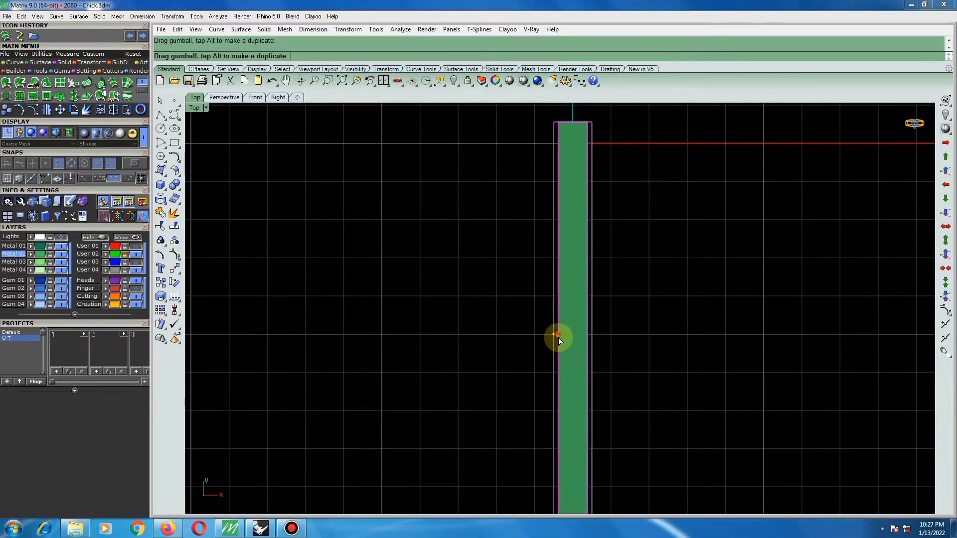
scroll(599, 301, down, 1)
ctrl+shift+right_drag(617, 313, 503, 220)
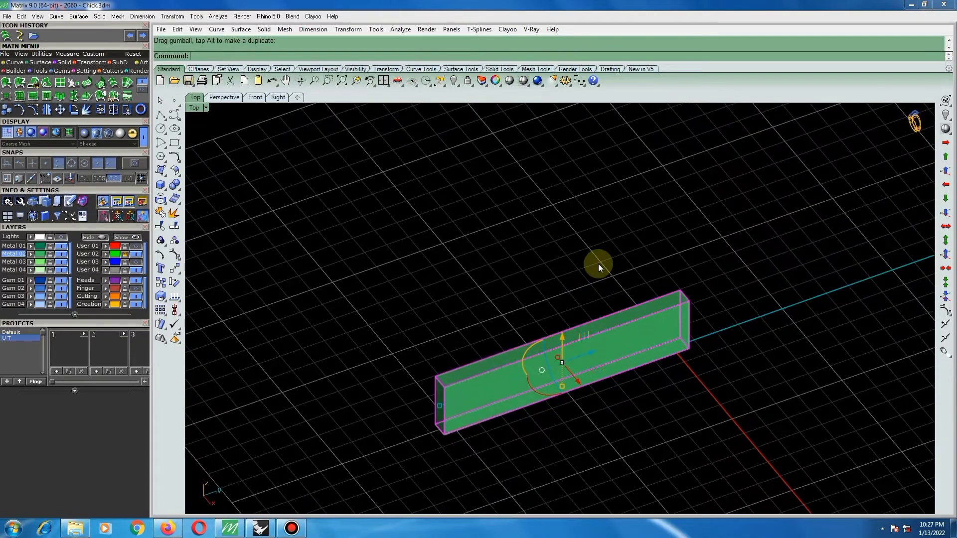
click(598, 265)
ctrl+shift+right_drag(544, 354, 485, 376)
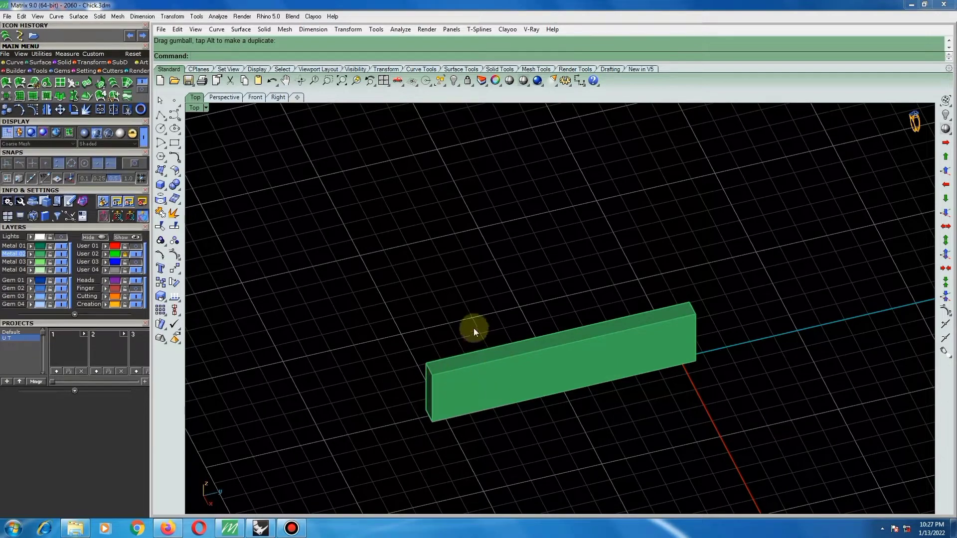
Measure the bar's width across the top edge of its near end.
scroll(412, 401, up, 4)
key(F4)
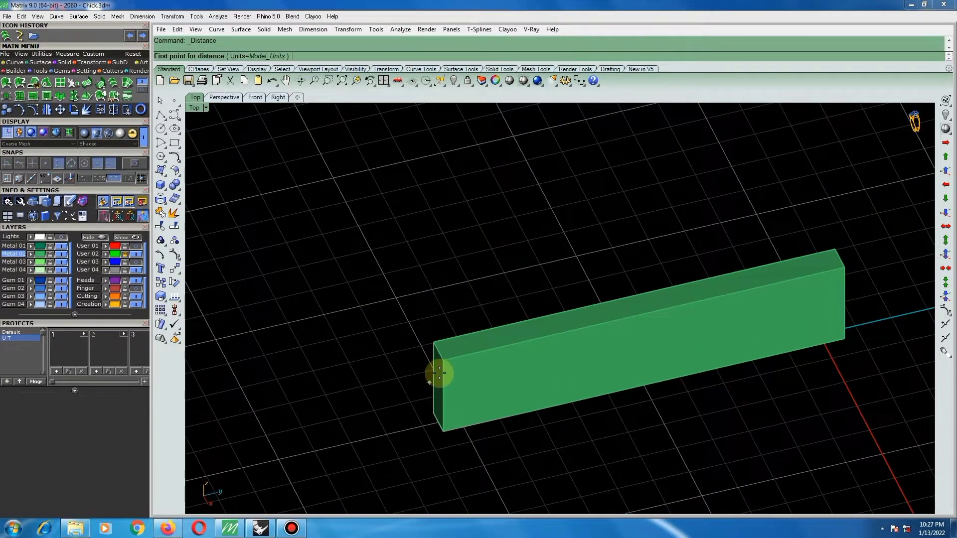
click(440, 374)
click(435, 346)
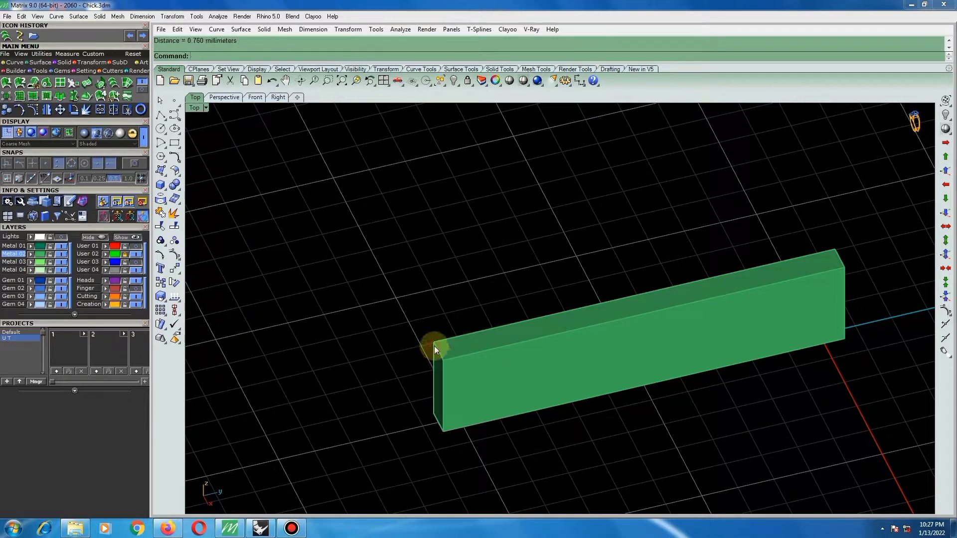
scroll(466, 329, up, 1)
Examine the bar's proportions and edges from above and from oblique angles, close up and as a whole.
click(462, 349)
scroll(474, 356, down, 3)
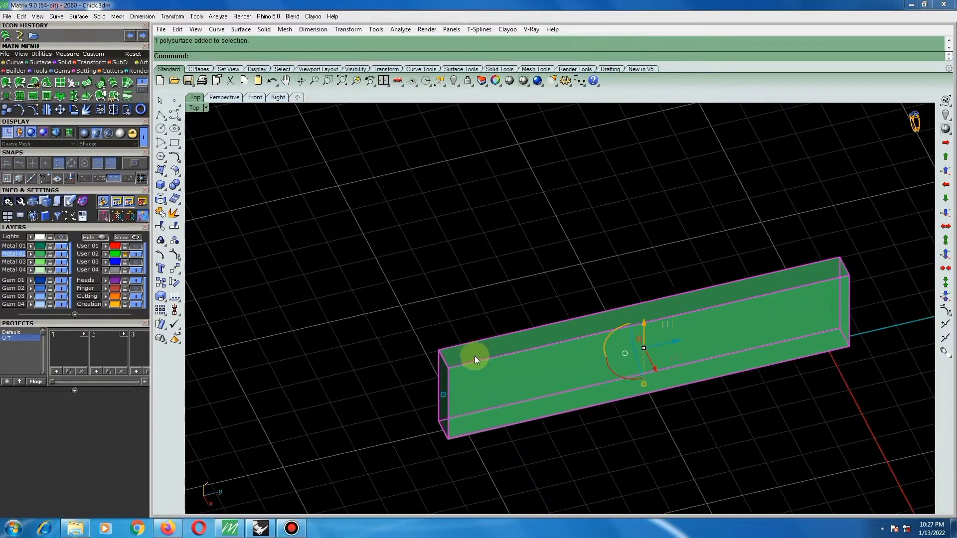
ctrl+shift+right_drag(487, 309, 660, 352)
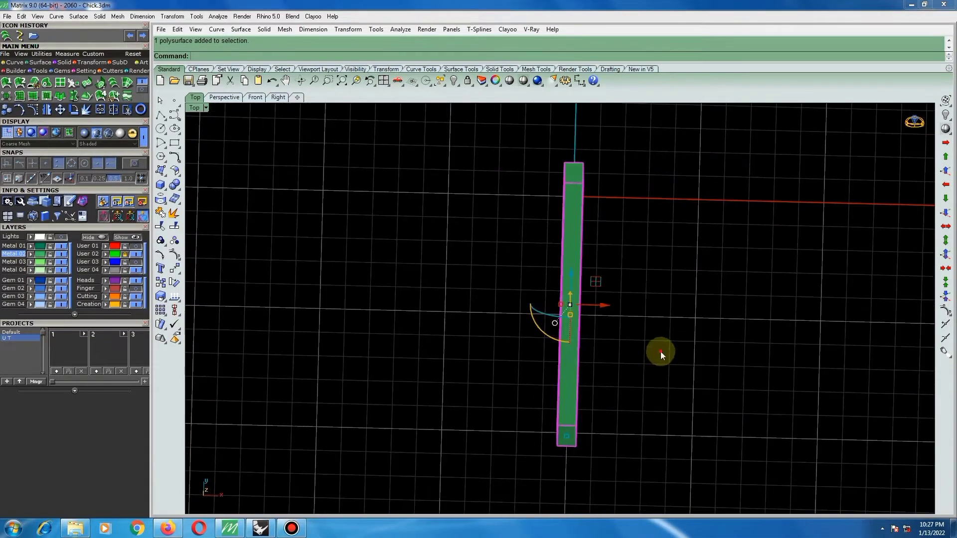
click(657, 350)
ctrl+shift+right_drag(581, 324, 539, 355)
click(566, 364)
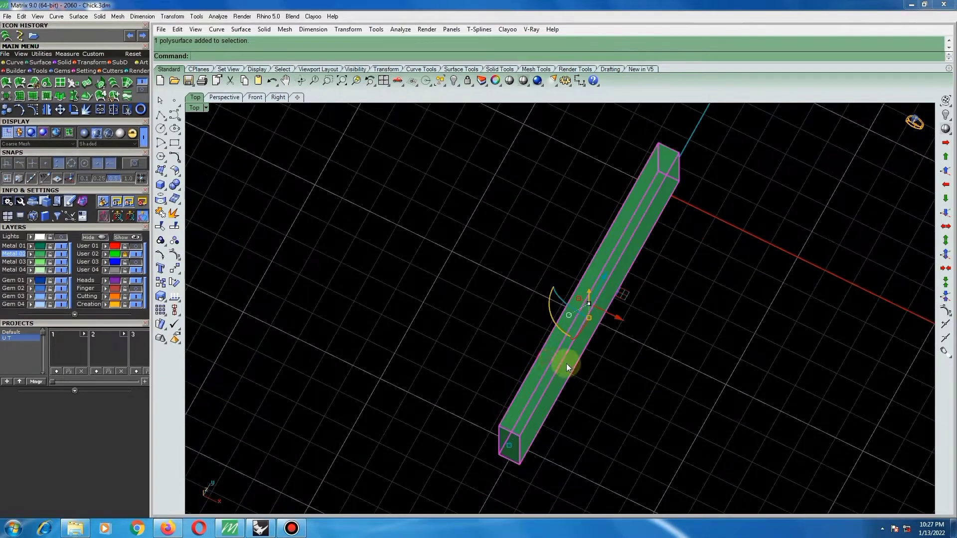
scroll(602, 299, up, 3)
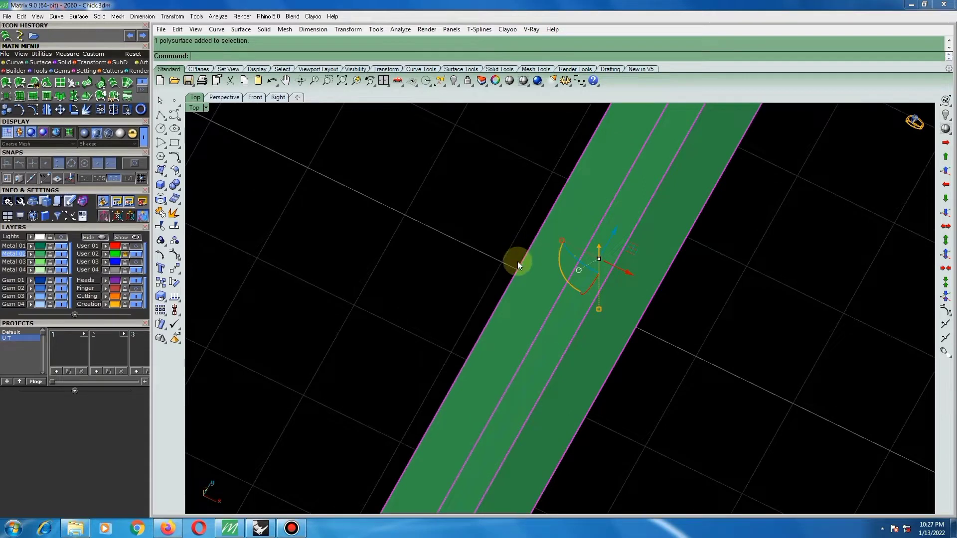
scroll(526, 264, down, 5)
click(645, 305)
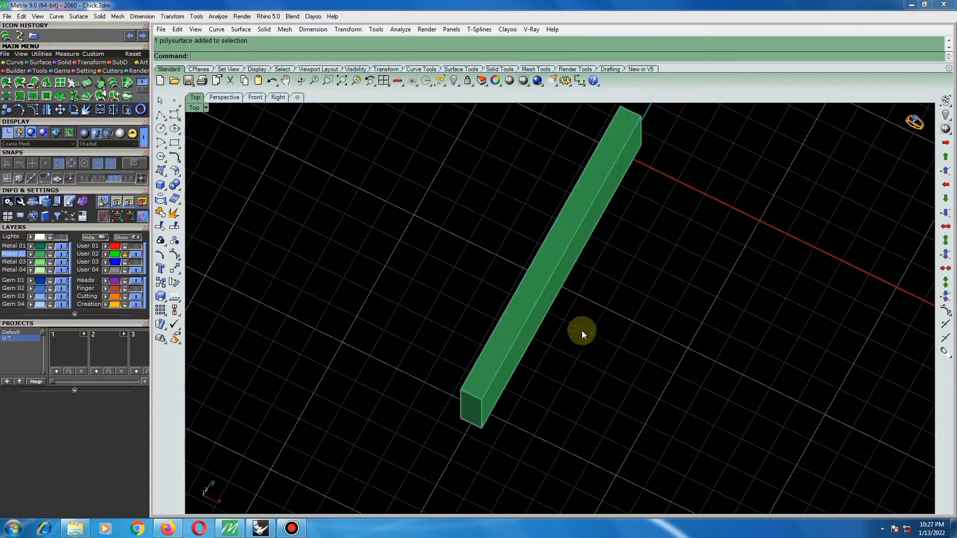
Fillet the bar's two long top edges and the vertical corner edges at both ends with a 0.3 radius.
click(174, 184)
click(242, 202)
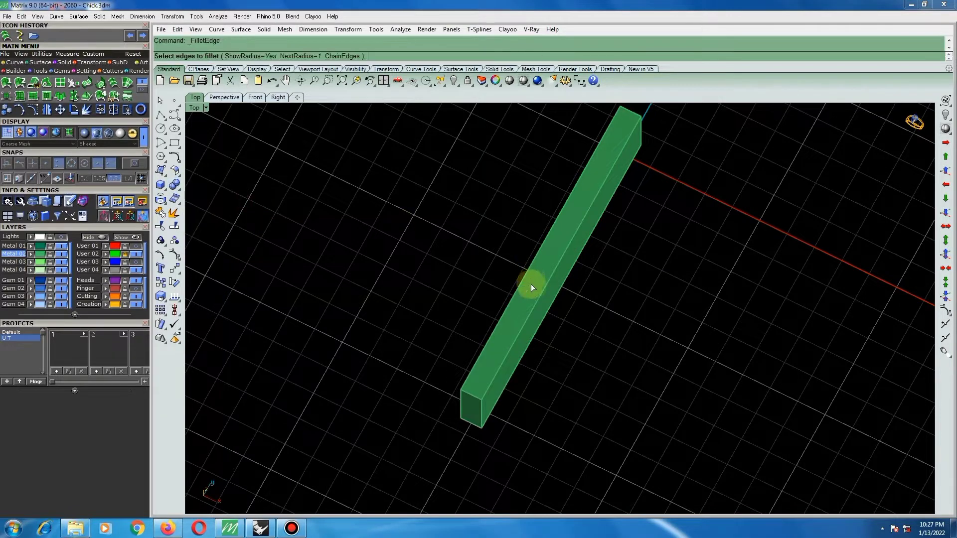
key(Return)
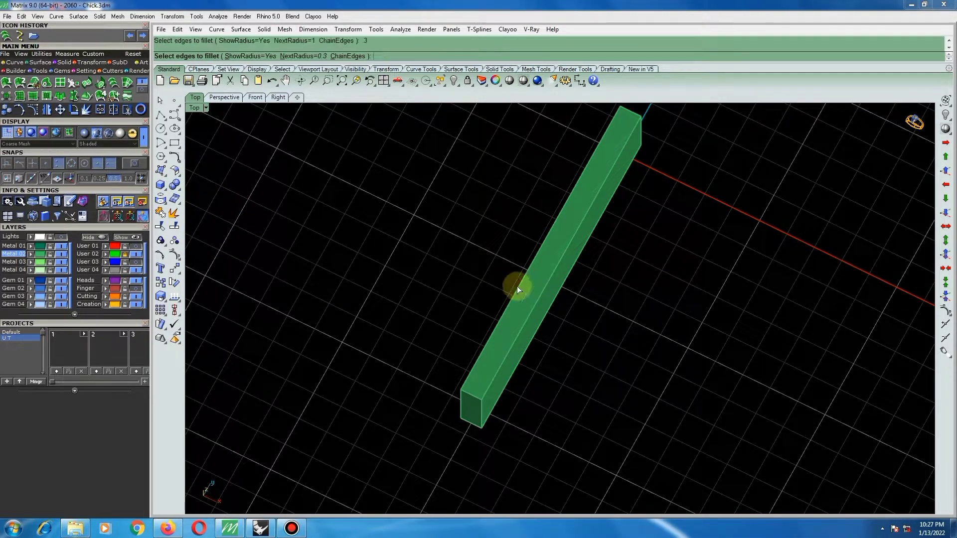
click(498, 373)
click(472, 372)
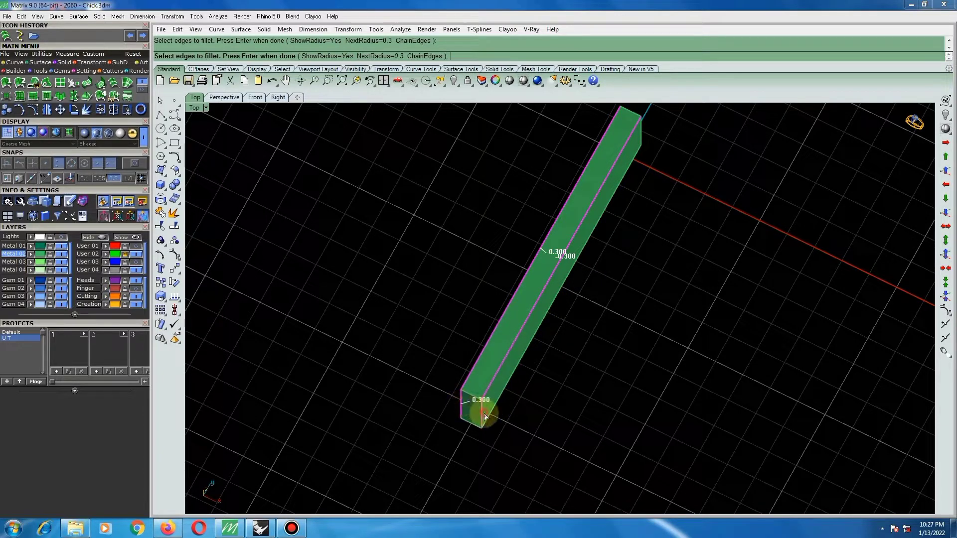
click(485, 415)
scroll(551, 301, down, 3)
scroll(605, 183, up, 3)
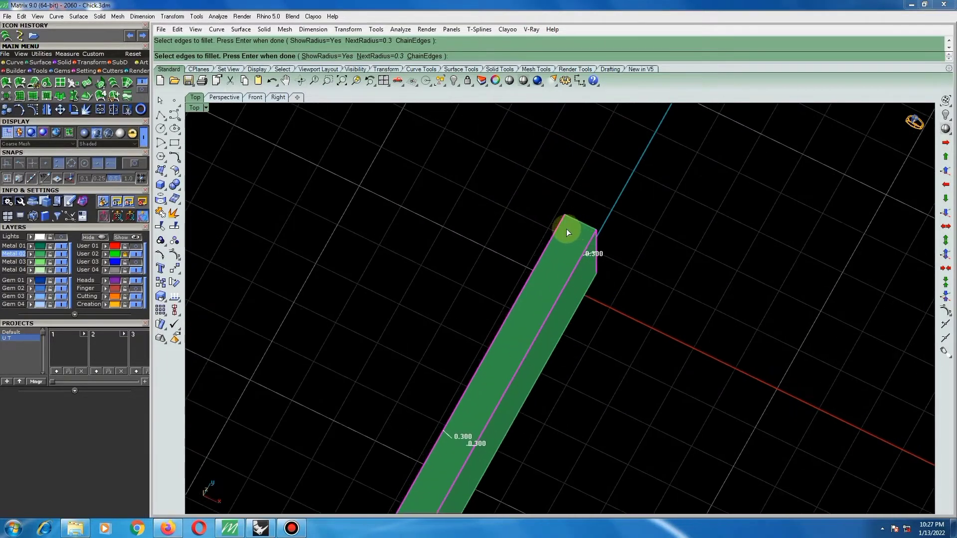
key(Return)
key(Return)
scroll(574, 213, down, 5)
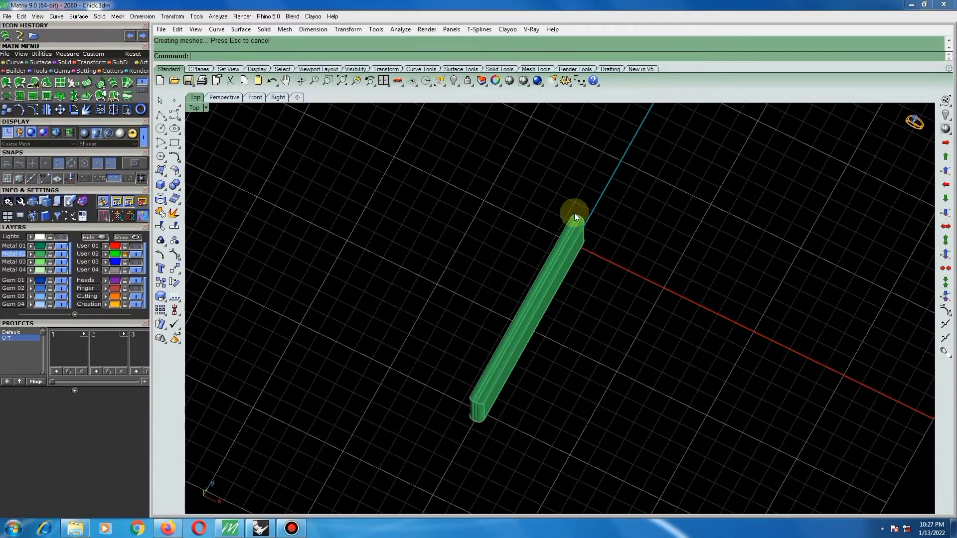
Copy the filleted bar sideways by about one grid square in the top view, keeping it parallel to the original.
scroll(526, 309, up, 4)
click(540, 285)
key(ctrl+F1)
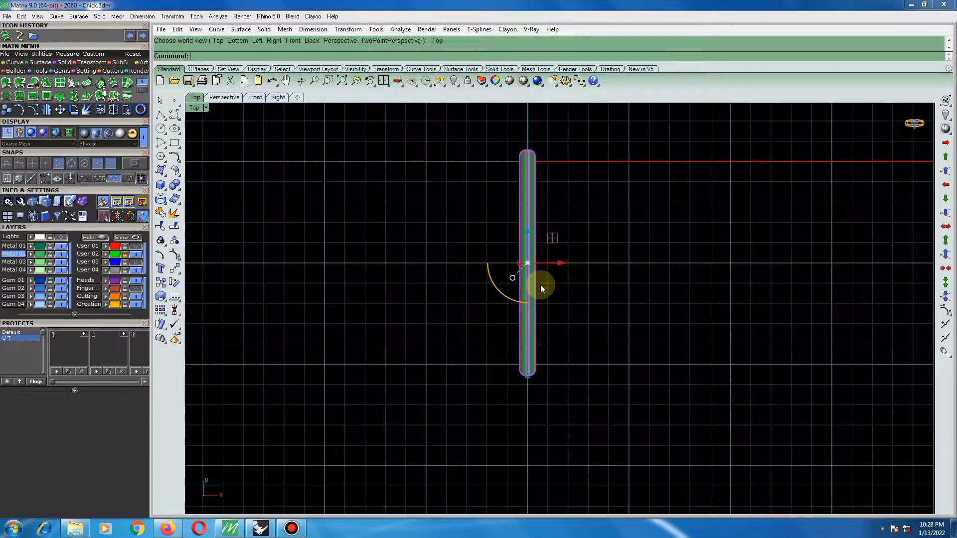
scroll(532, 282, down, 2)
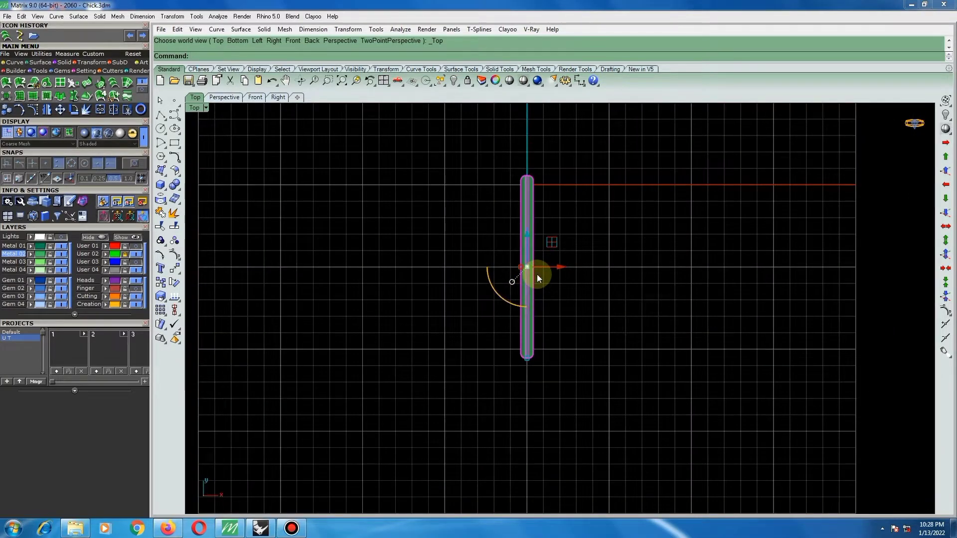
key(ctrl+c)
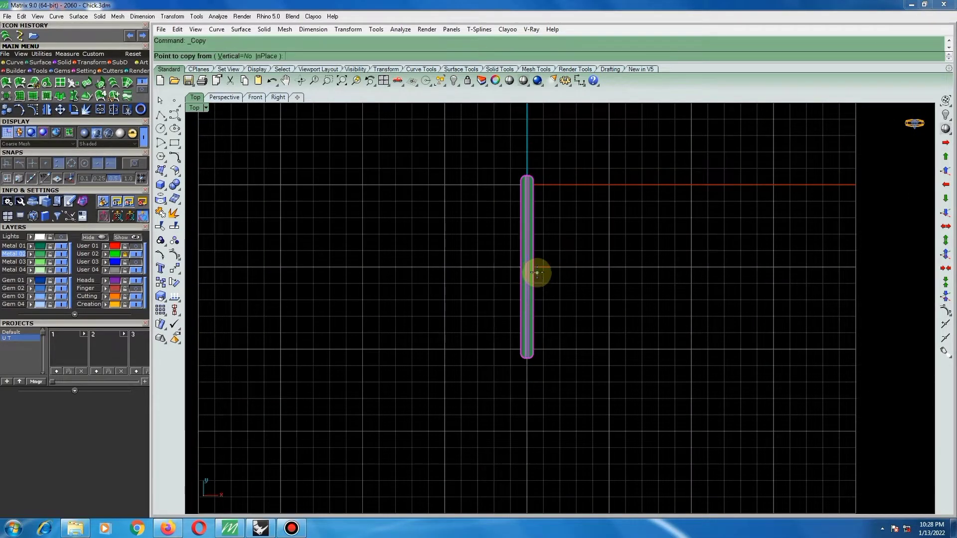
click(530, 252)
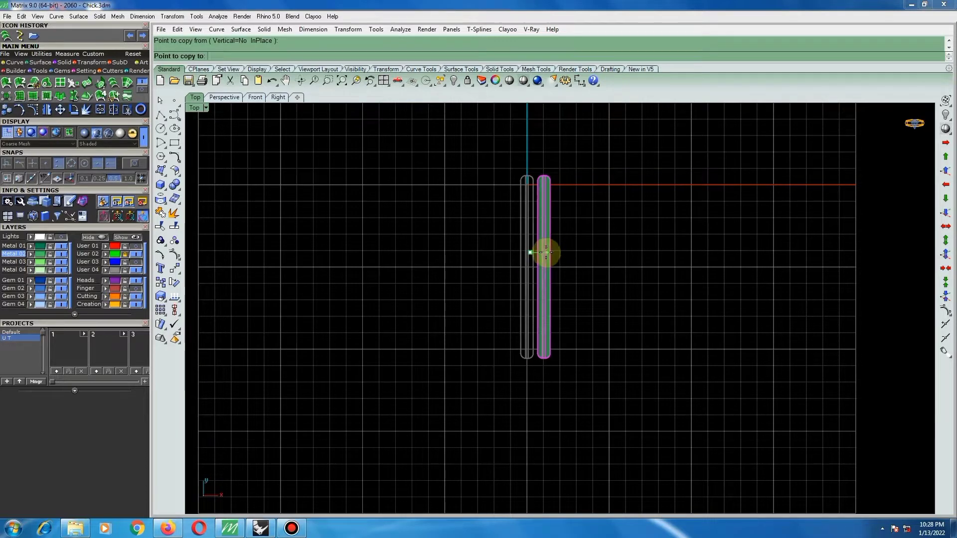
click(545, 253)
key(Return)
scroll(530, 255, up, 3)
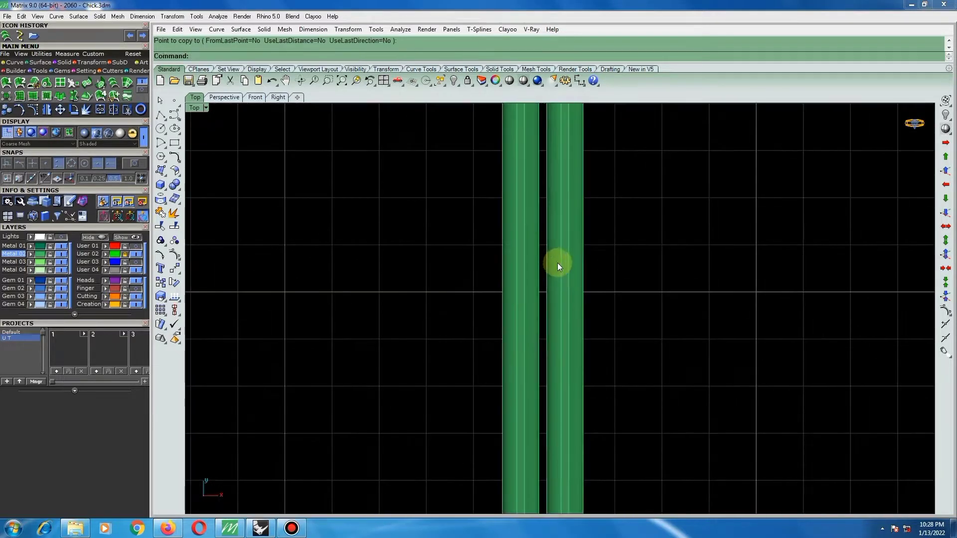
Move the copied bar up against the original and shorten it by about half a grid square at each end.
click(579, 271)
drag(600, 292, 591, 294)
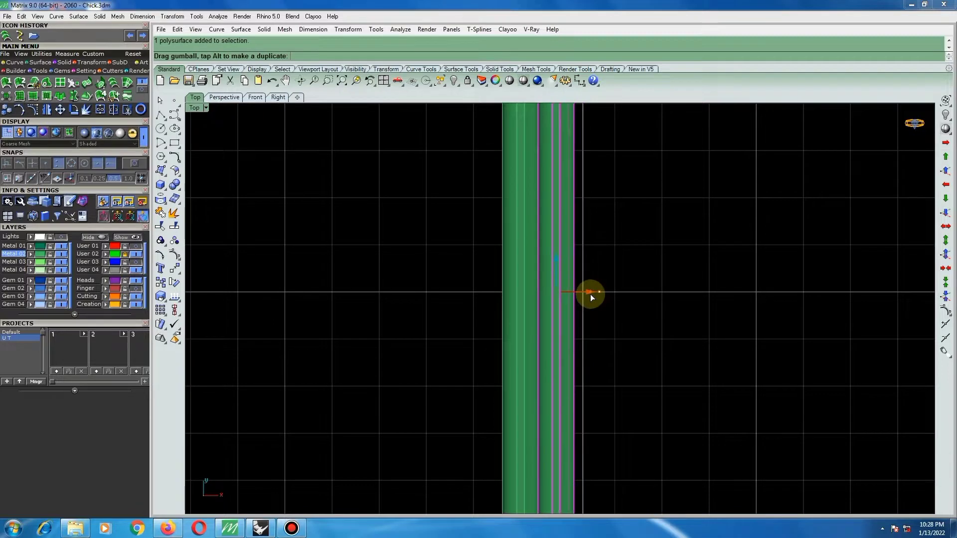
scroll(539, 285, down, 2)
scroll(540, 285, down, 2)
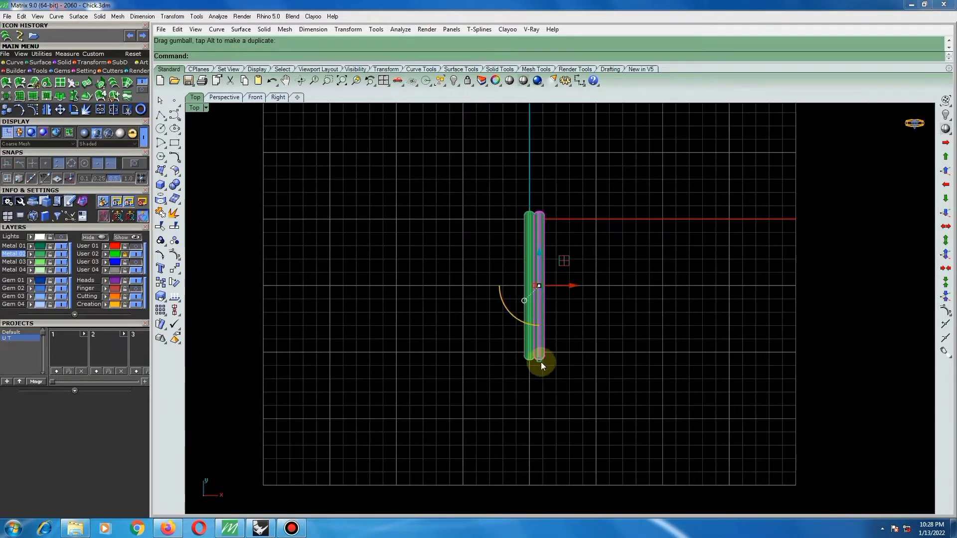
drag(542, 364, 541, 353)
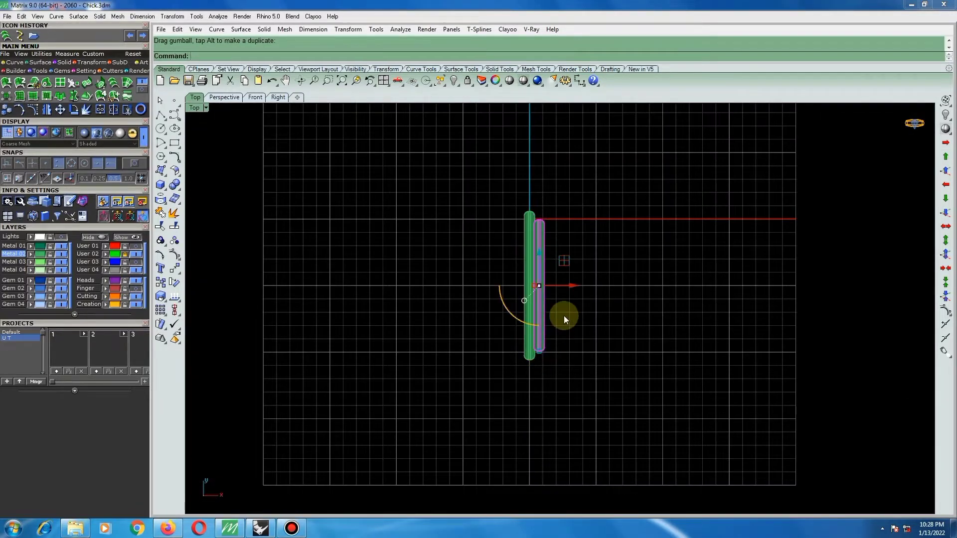
click(571, 293)
Nudge the shortened bar sideways toward the long bar until their adjoining edges overlap slightly.
scroll(548, 250, up, 6)
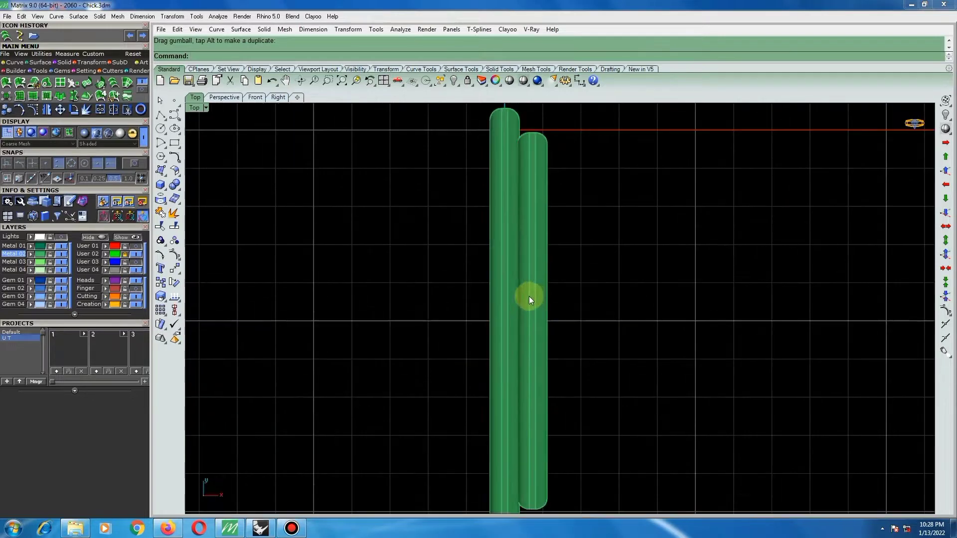
click(546, 310)
drag(567, 319, 566, 322)
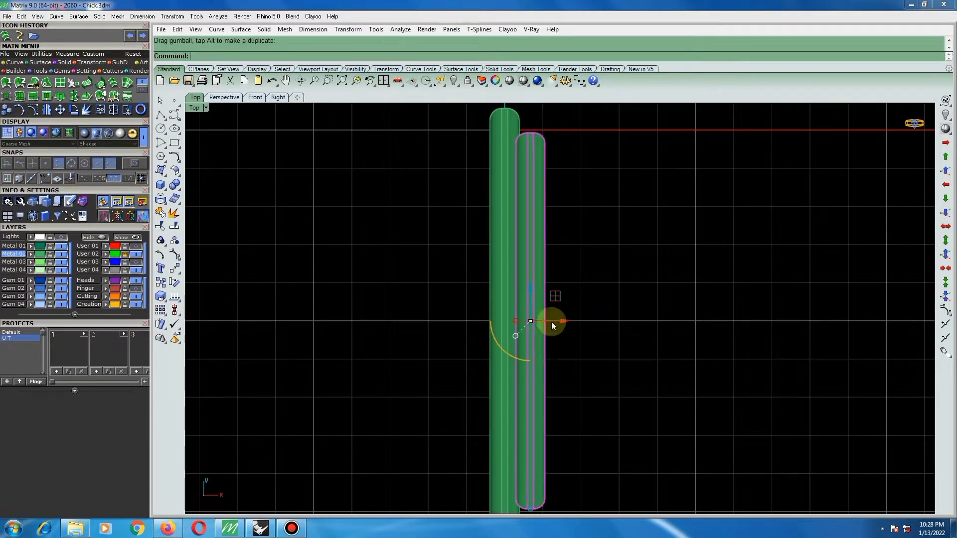
scroll(551, 321, up, 4)
click(582, 304)
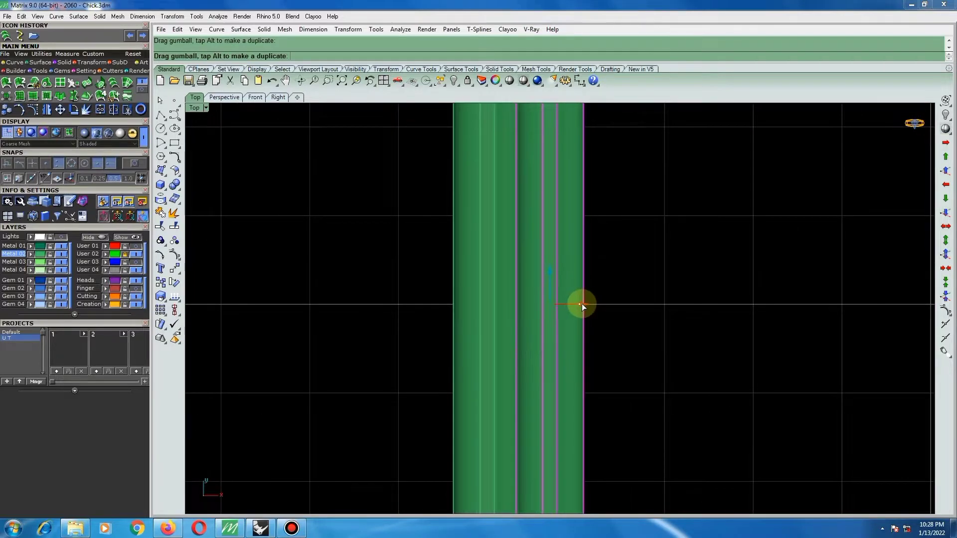
scroll(484, 313, down, 4)
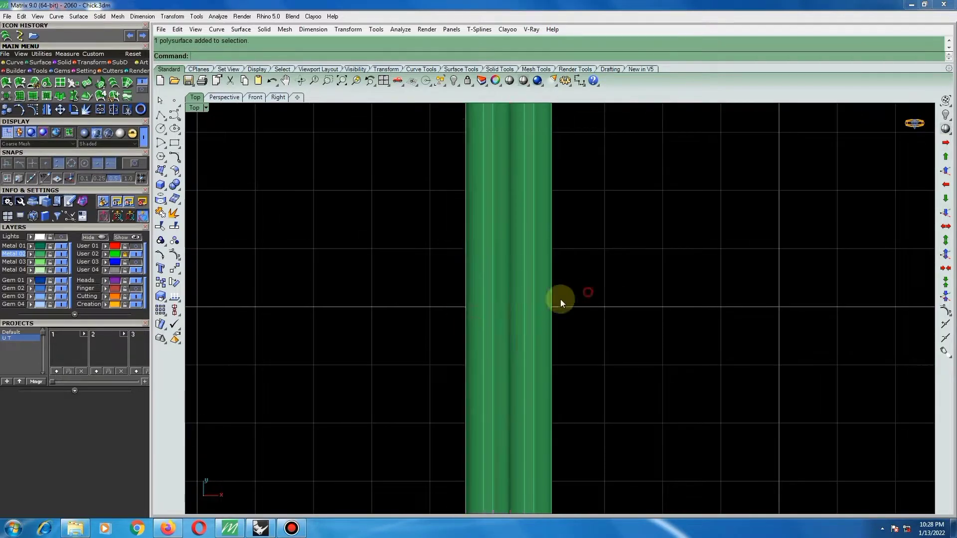
scroll(560, 300, down, 5)
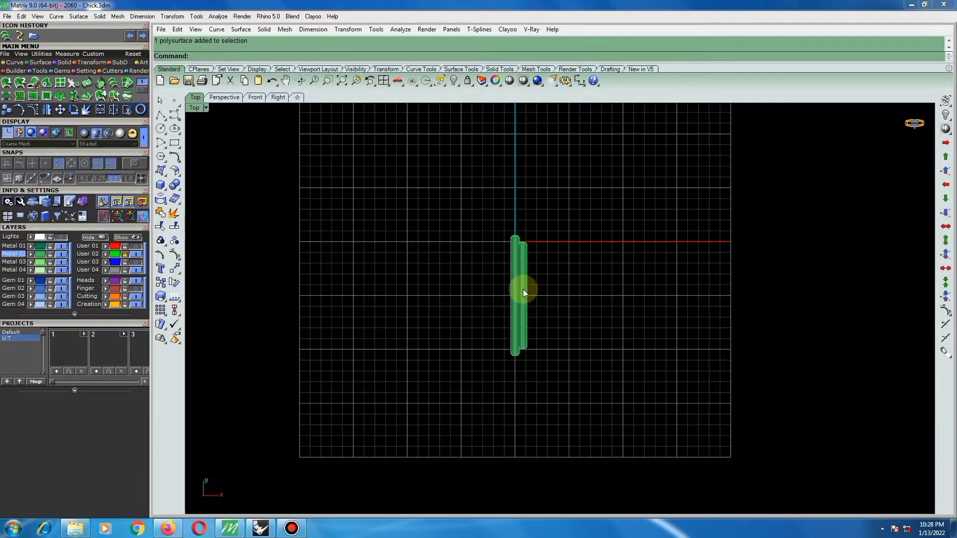
scroll(522, 288, up, 3)
scroll(508, 293, up, 3)
click(508, 293)
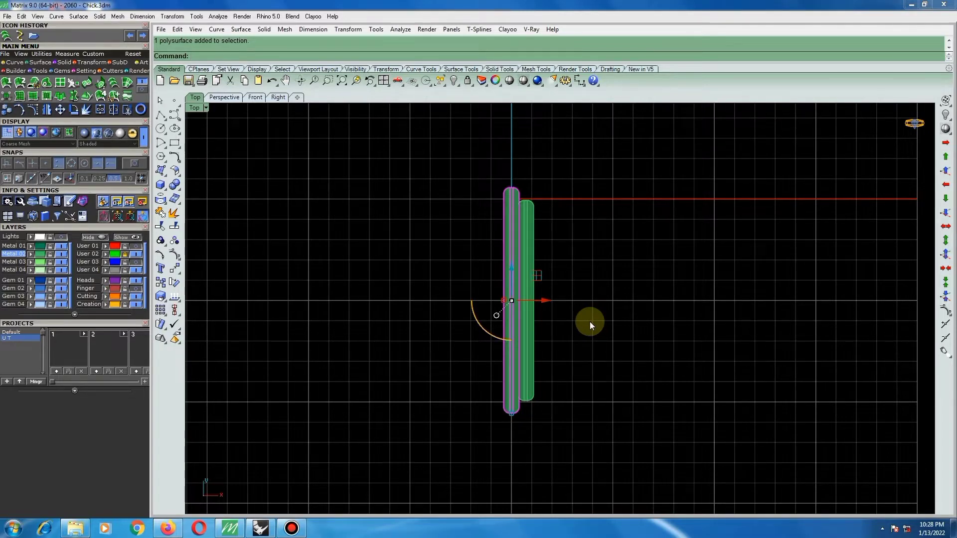
click(605, 262)
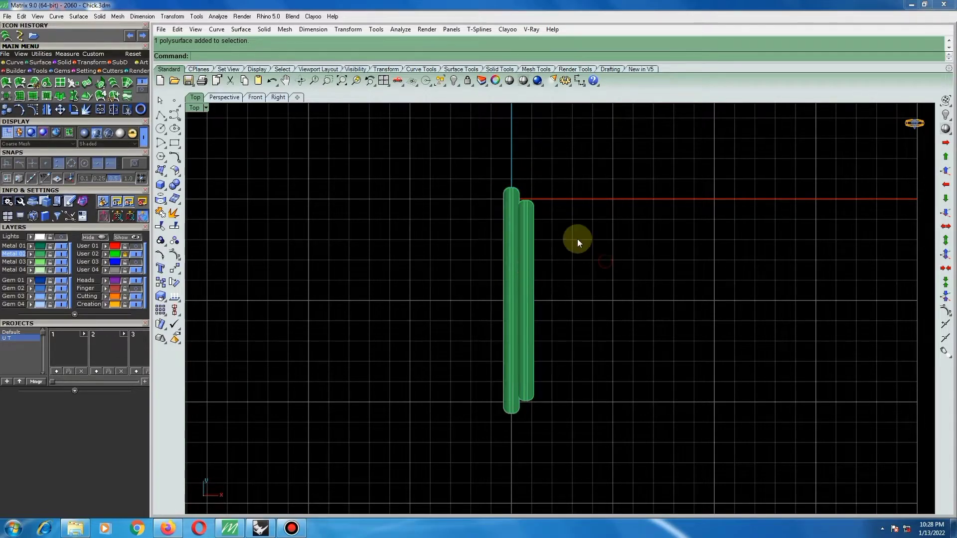
Show the hidden necklace parts and check the bar pair against them from the front, the right side and an oblique angle.
right_drag(543, 316, 566, 324)
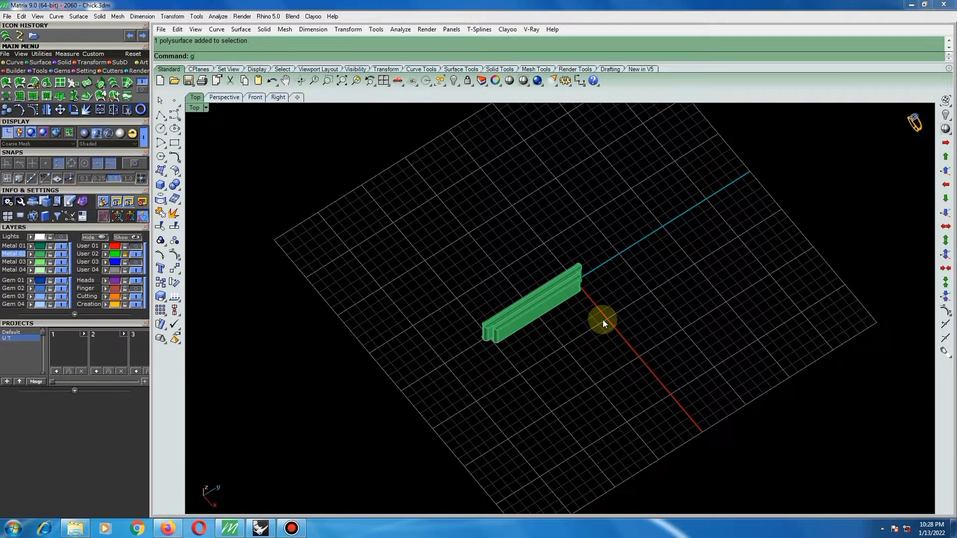
key(Return)
key(Return)
key(F2)
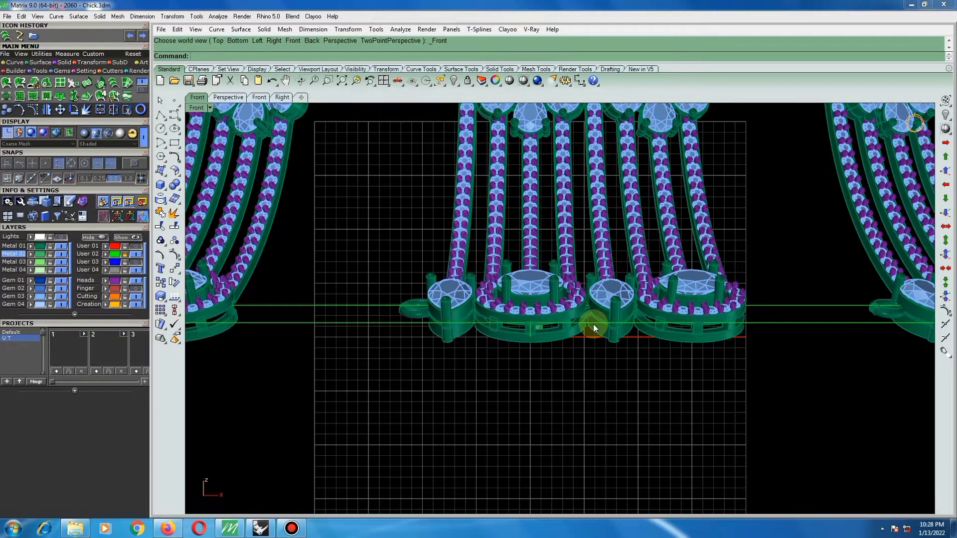
key(F3)
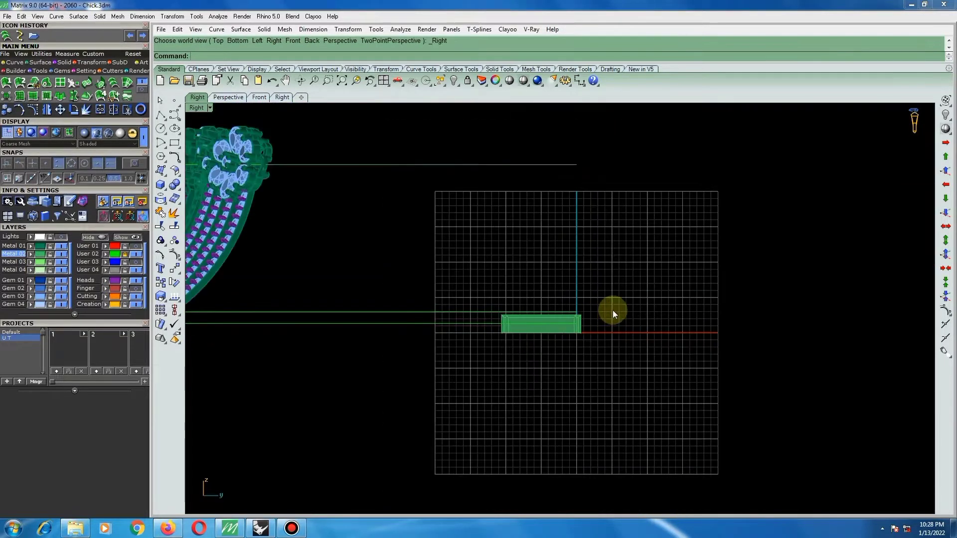
right_drag(583, 327, 632, 331)
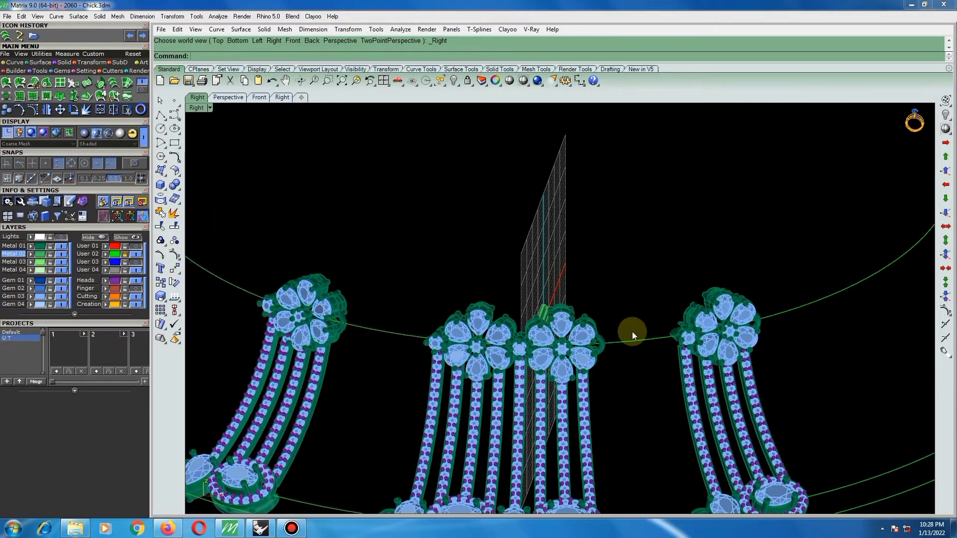
Draw a 1.8 mm diameter circle in the front view, in the empty area beside the necklace's central section.
key(F2)
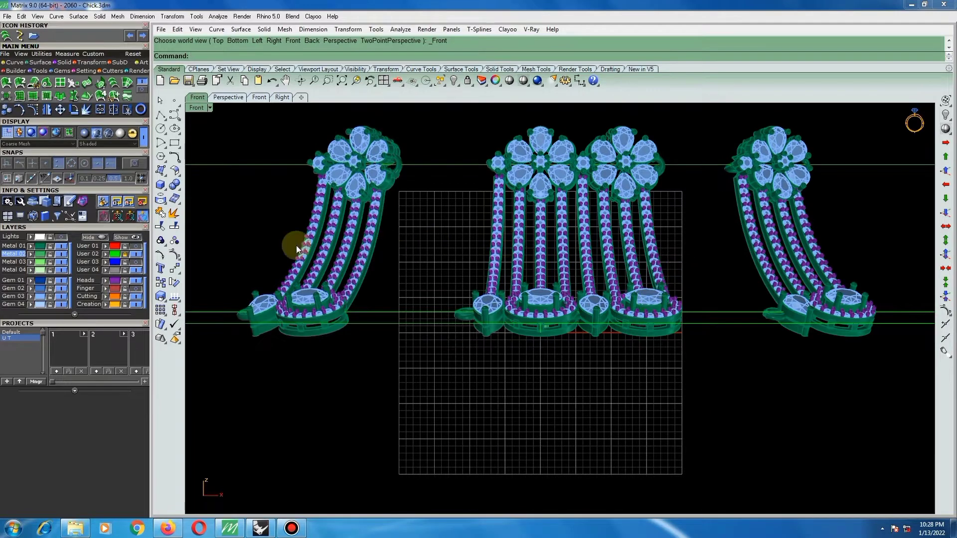
click(160, 128)
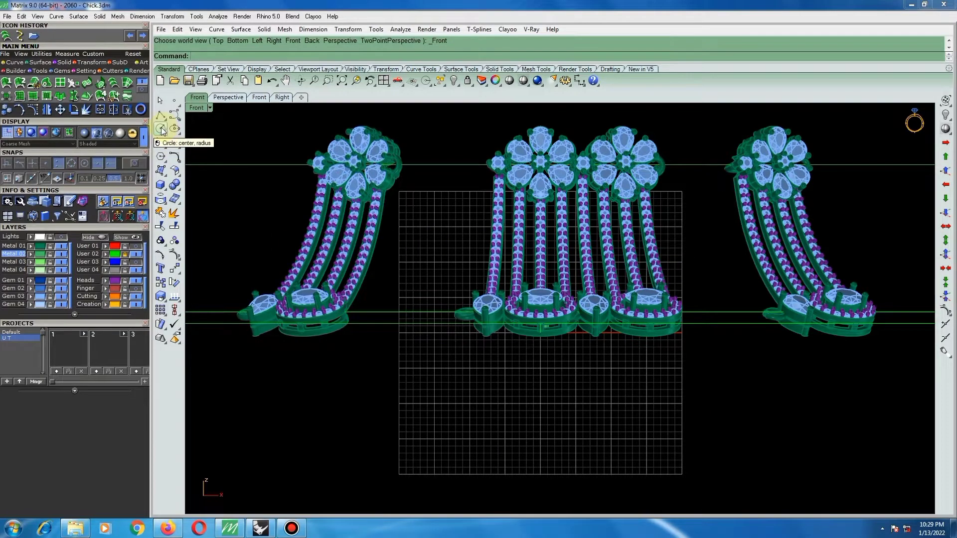
click(702, 291)
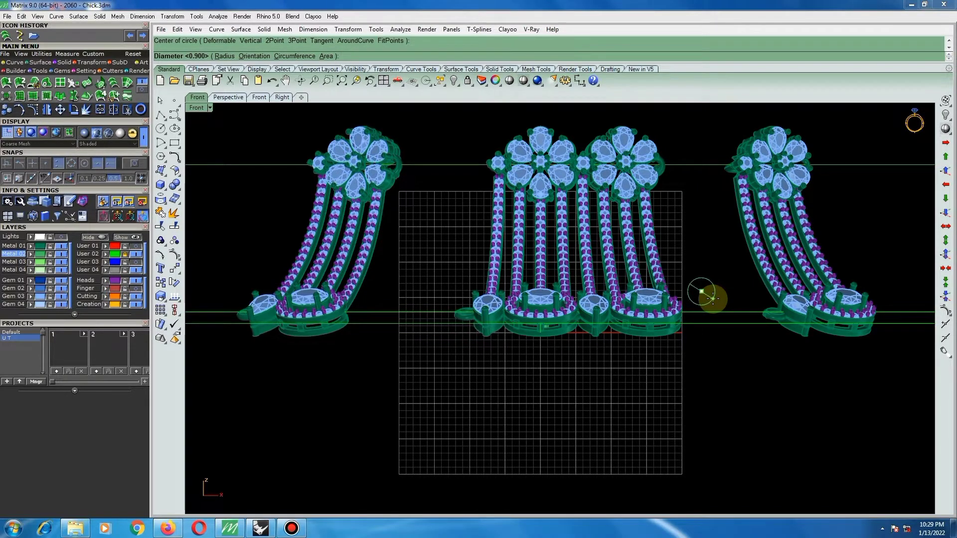
text(1.)
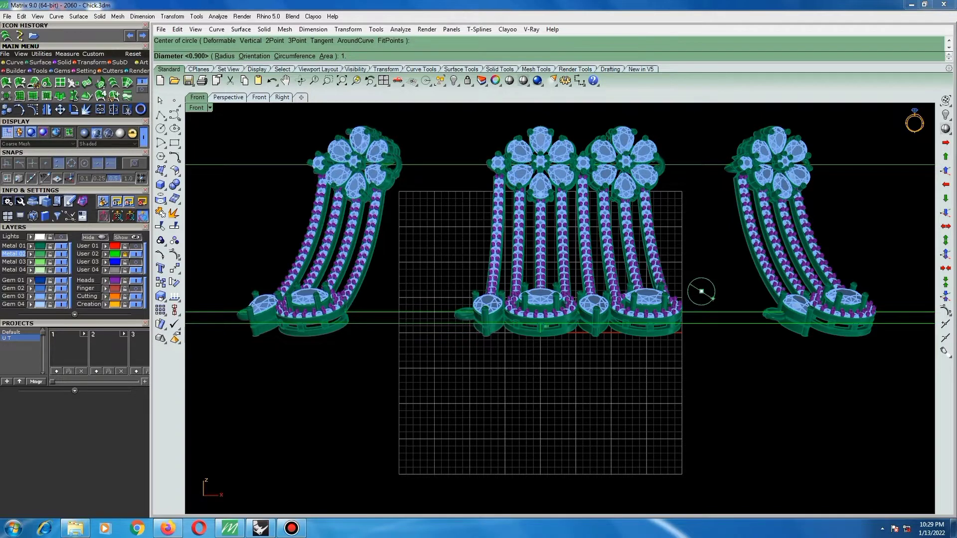
key(BackSpace)
key(BackSpace)
text(1.8)
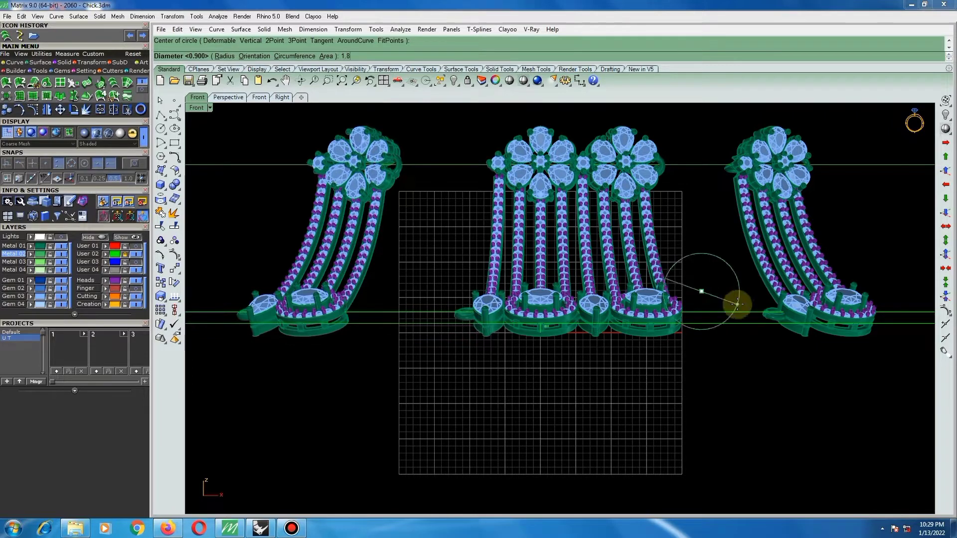
key(Return)
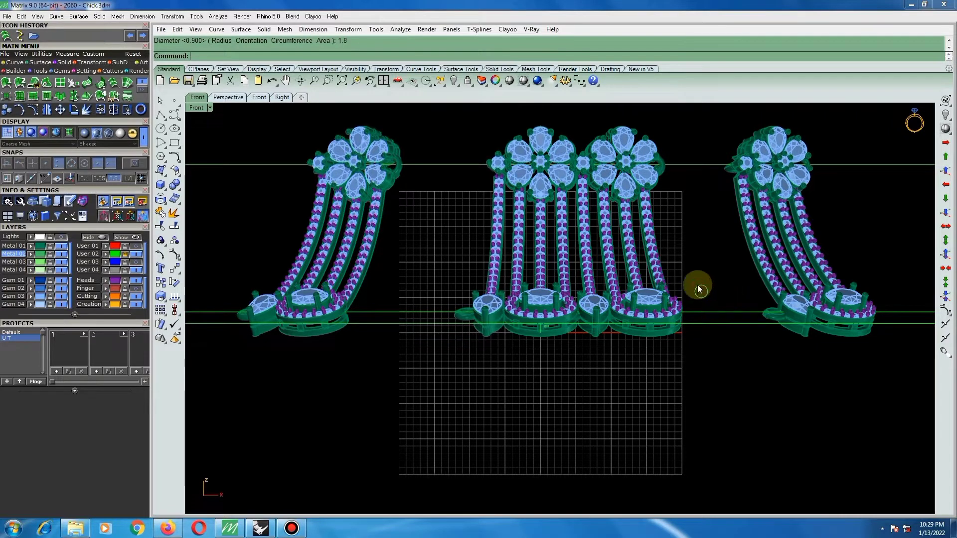
Offset the circle outward by 0.4 mm.
click(699, 286)
scroll(712, 279, up, 4)
text(o)
key(Return)
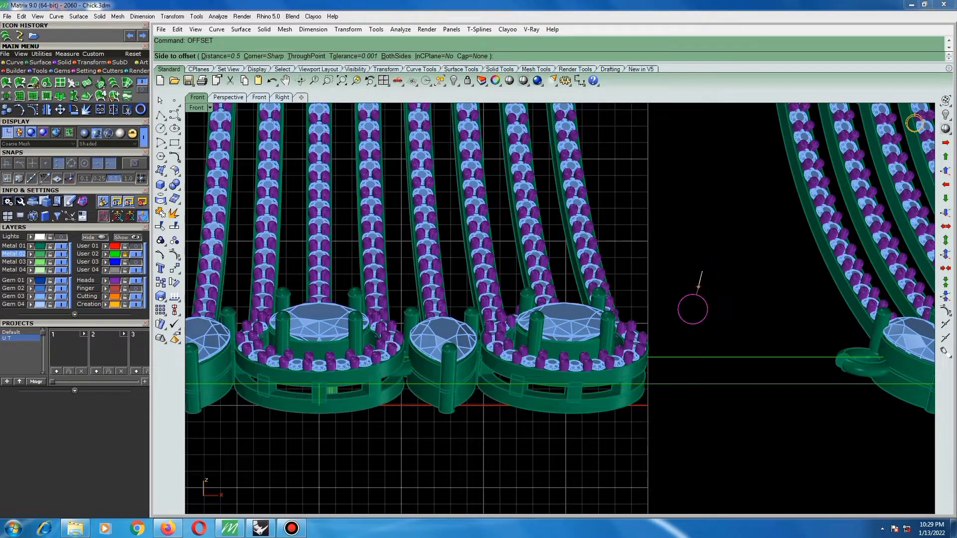
text(.4)
key(Return)
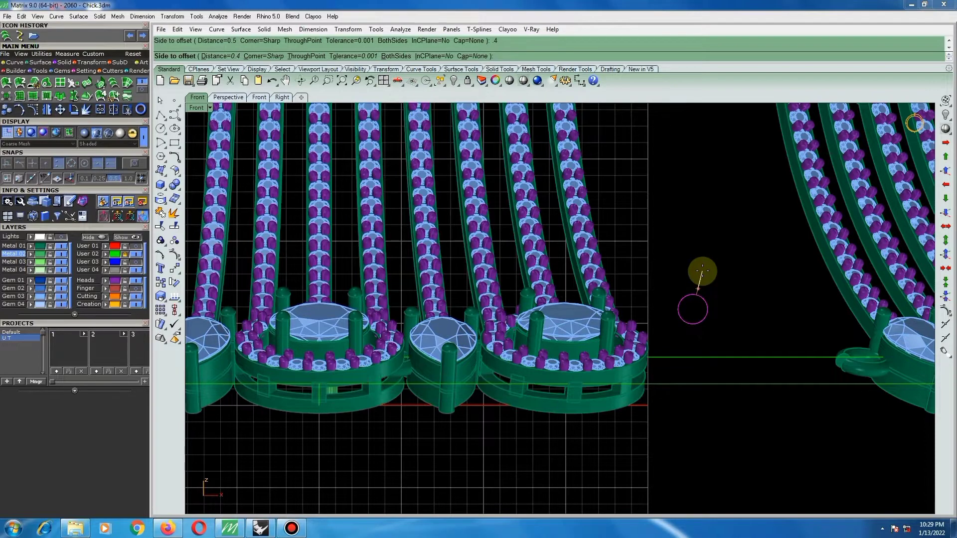
click(702, 271)
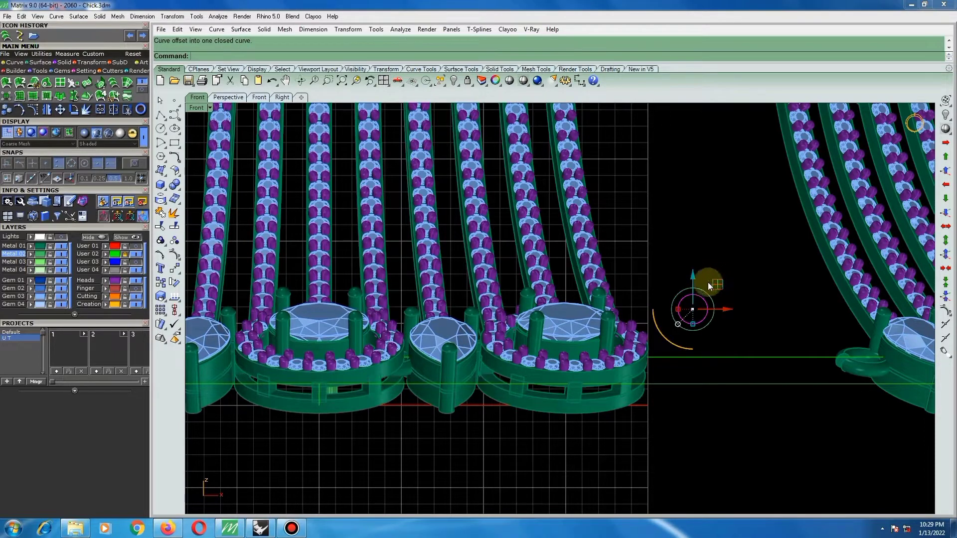
Create a closed pipe of radius 0.4 mm along the outer circle, and delete its guide curve.
click(697, 288)
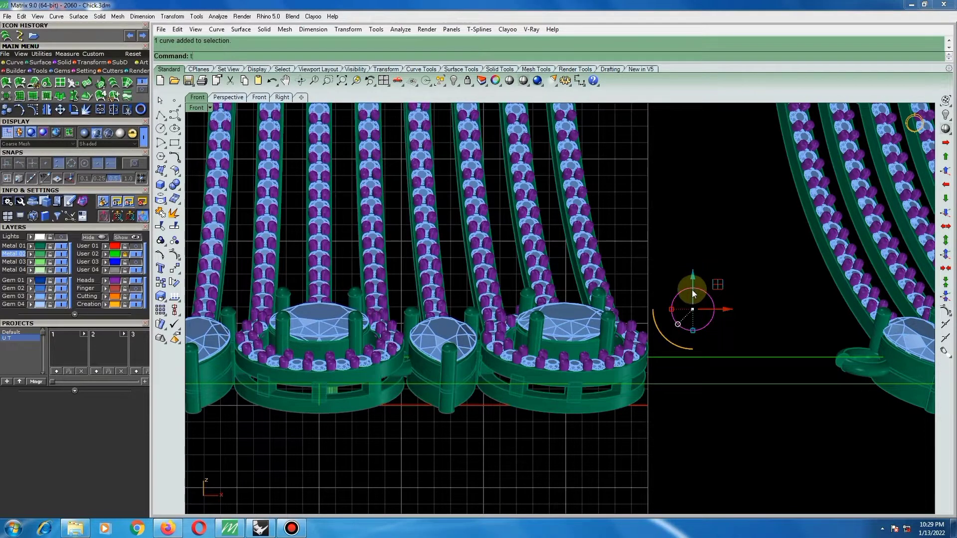
key(ctrl+F1)
scroll(683, 289, down, 6)
scroll(688, 279, up, 2)
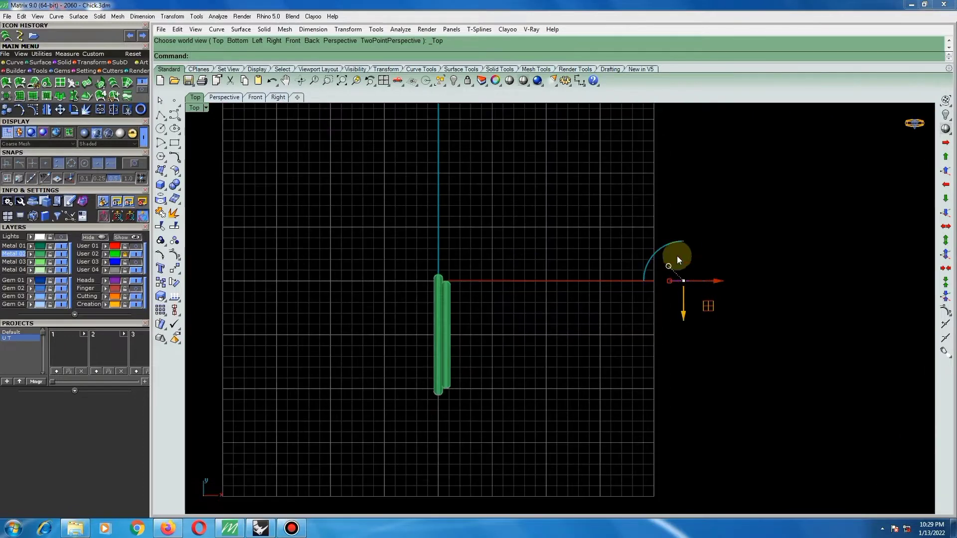
click(160, 185)
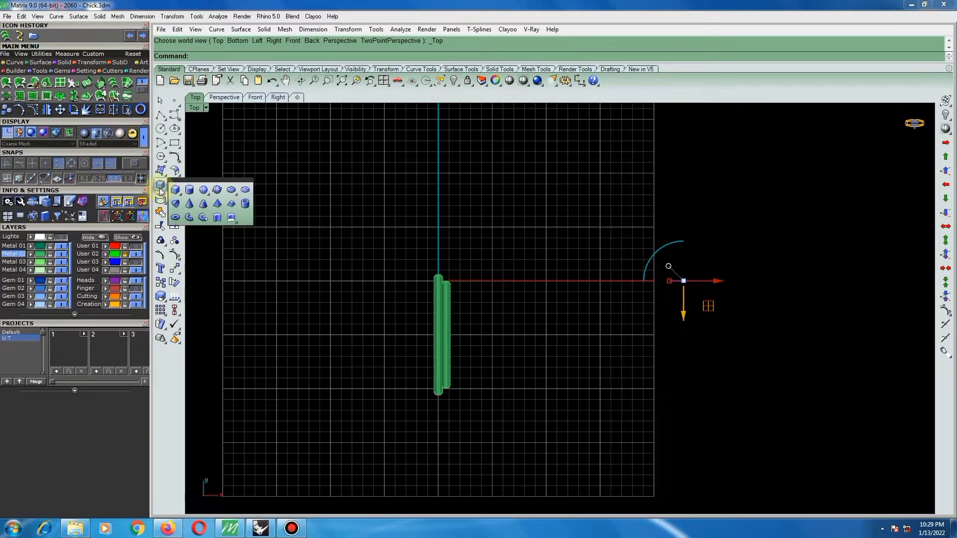
click(195, 217)
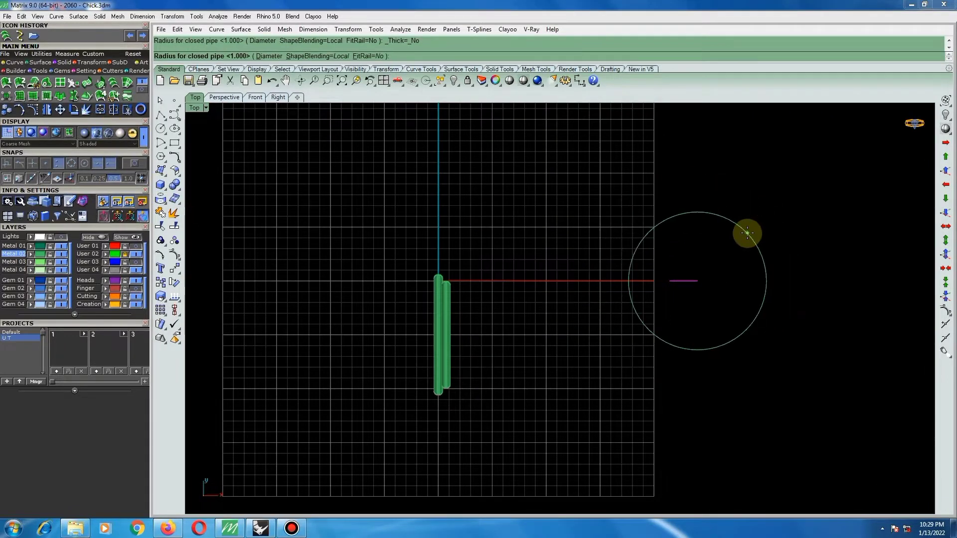
click(748, 232)
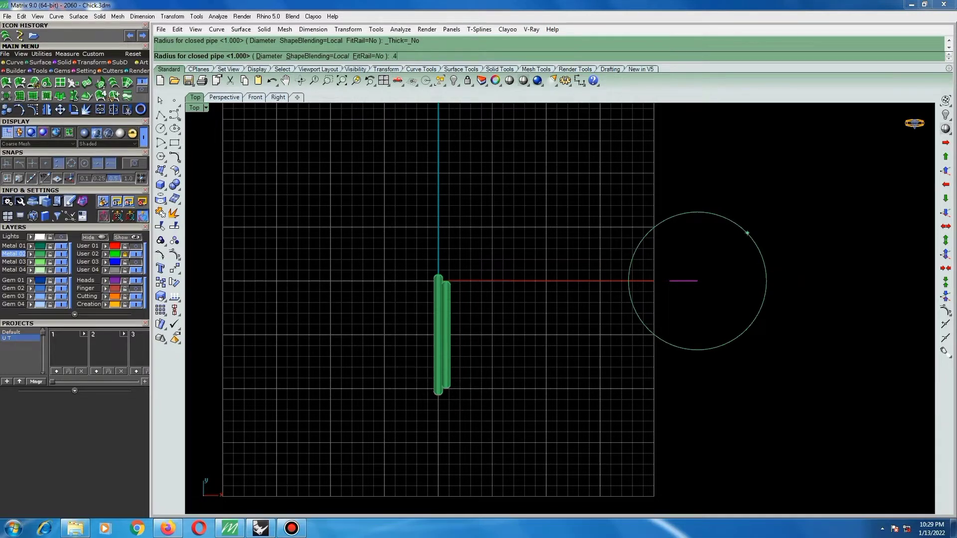
right_click(747, 233)
right_click(747, 233)
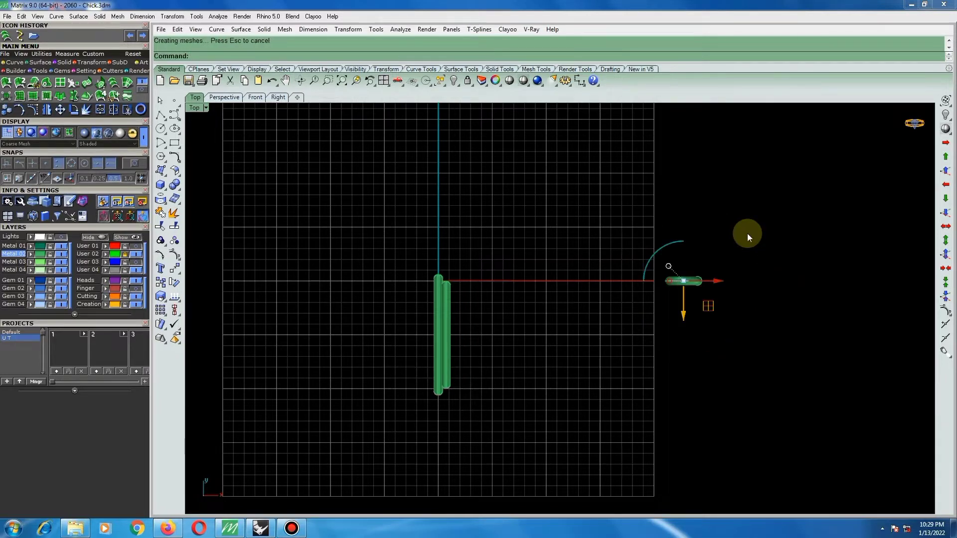
scroll(697, 291, up, 5)
key(Delete)
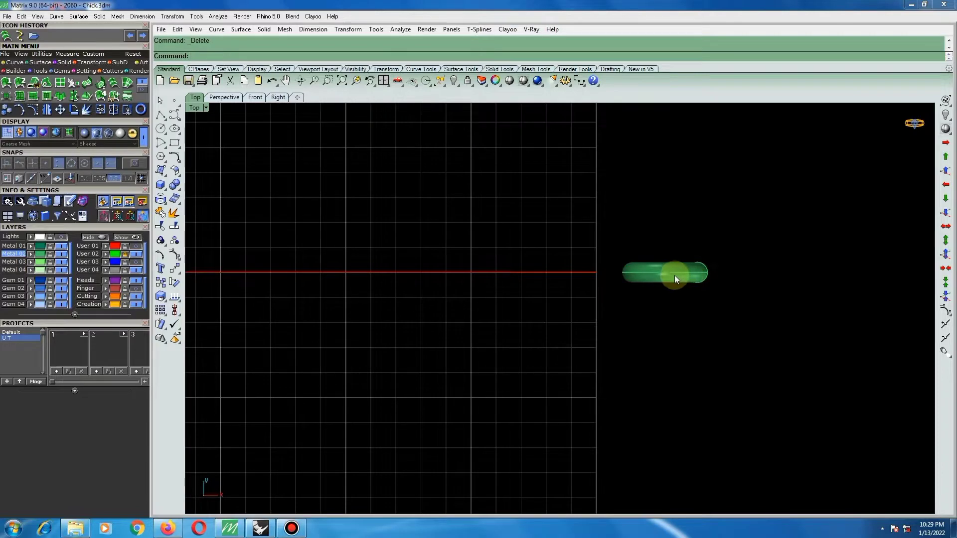
Move the piped ring in the top view off the axis and closer to the bar pair.
click(674, 276)
scroll(668, 264, up, 3)
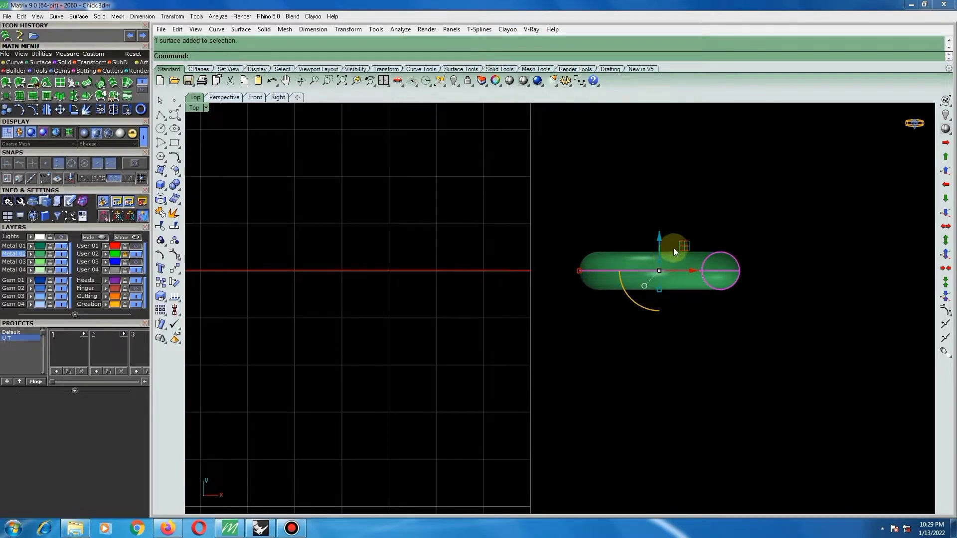
drag(674, 247, 344, 372)
scroll(652, 316, down, 6)
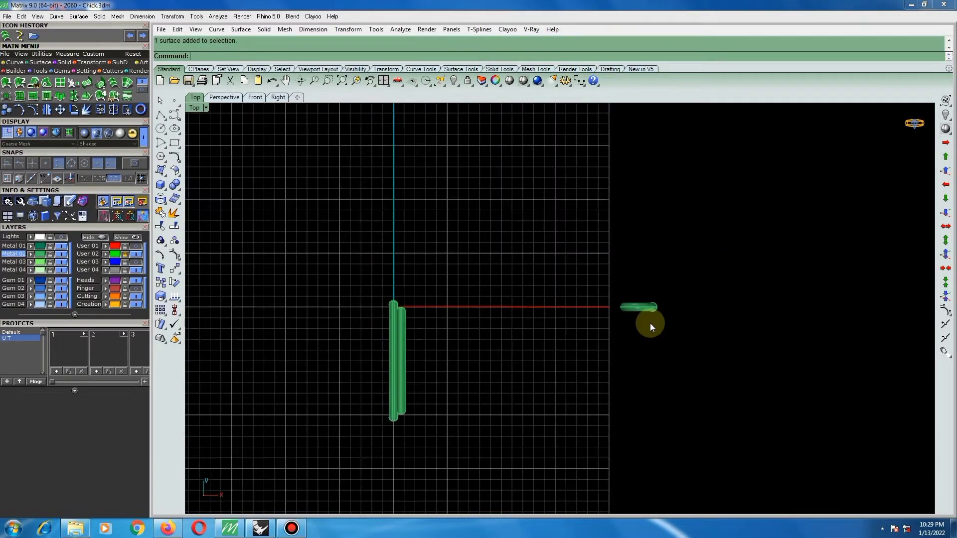
drag(638, 312, 559, 313)
scroll(480, 324, up, 4)
right_drag(559, 313, 565, 302)
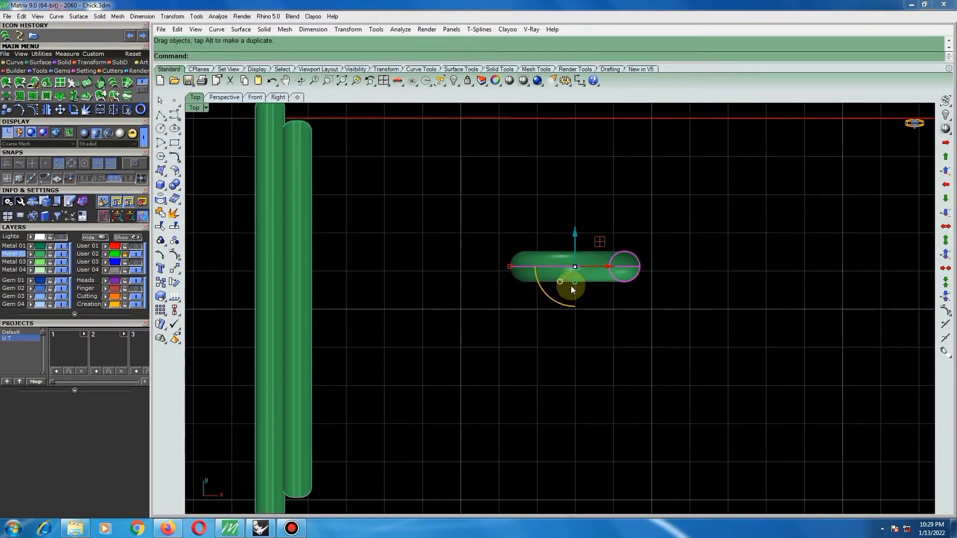
Copy the ring straight down in the top view so the two rings sit edge to edge.
right_click(571, 284)
scroll(570, 277, up, 2)
click(569, 250)
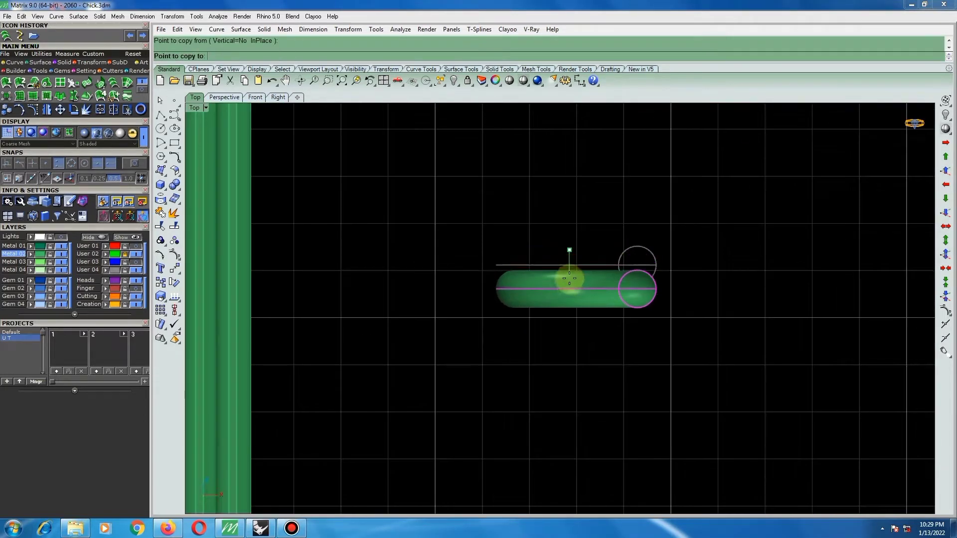
click(570, 284)
key(Return)
scroll(587, 313, down, 4)
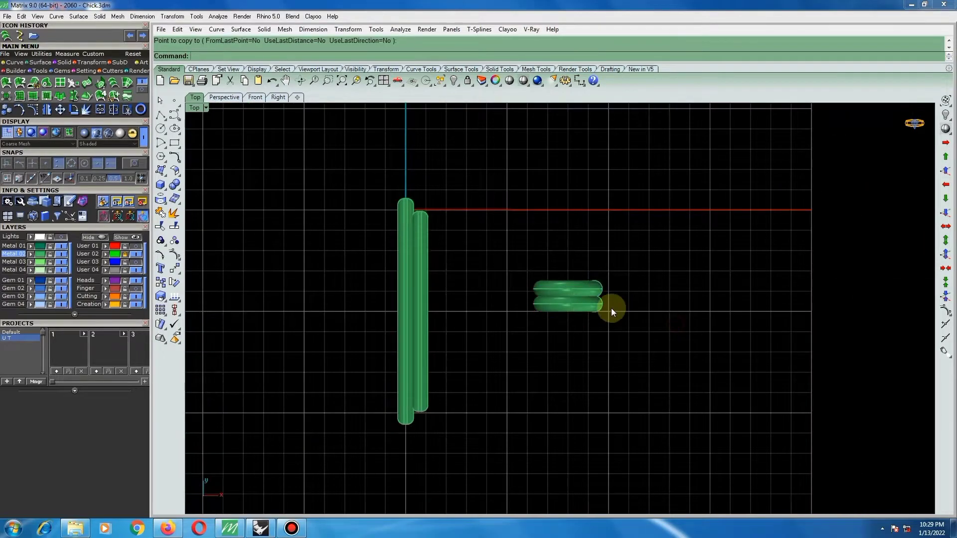
Examine the two stacked rings and the bar pair from an oblique angle and in the full top view.
scroll(598, 307, down, 2)
scroll(590, 308, up, 6)
ctrl+shift+right_drag(590, 309, 665, 319)
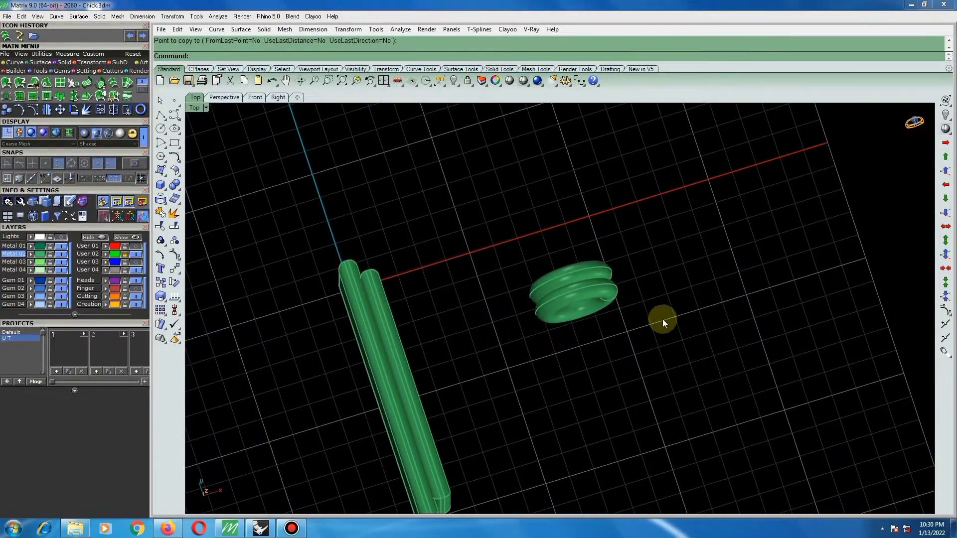
key(F4)
scroll(587, 291, down, 5)
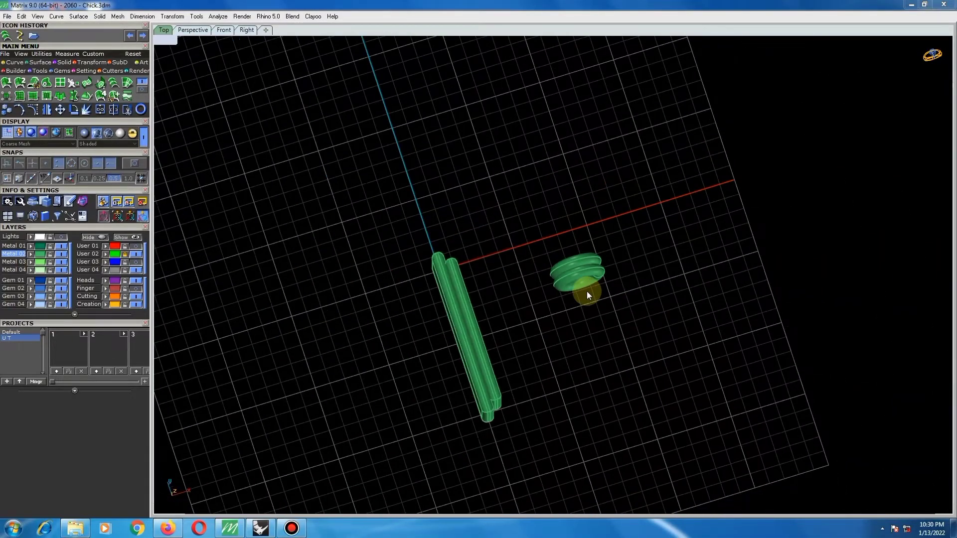
key(Home)
scroll(586, 295, down, 3)
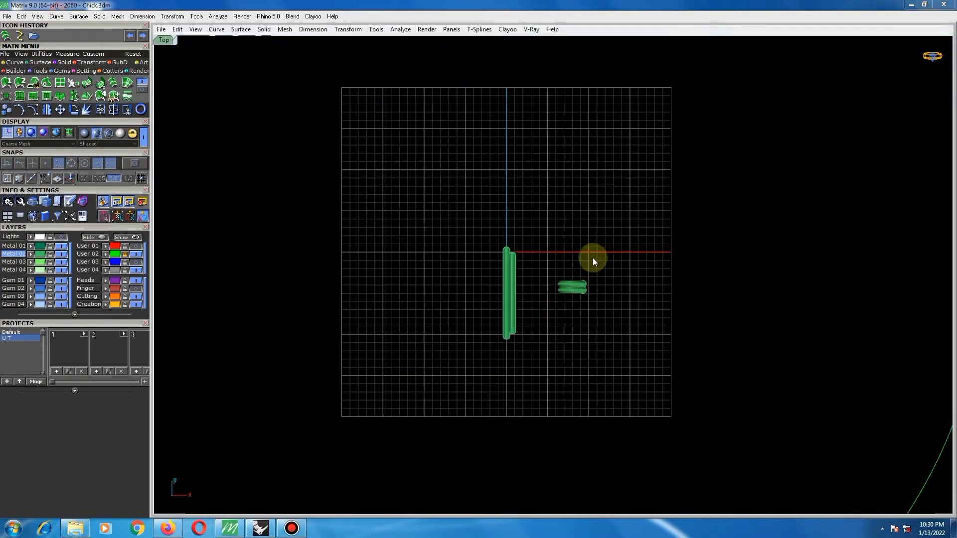
key(F4)
scroll(582, 309, up, 5)
Measure the combined thickness of the two stacked rings in the top view.
click(562, 321)
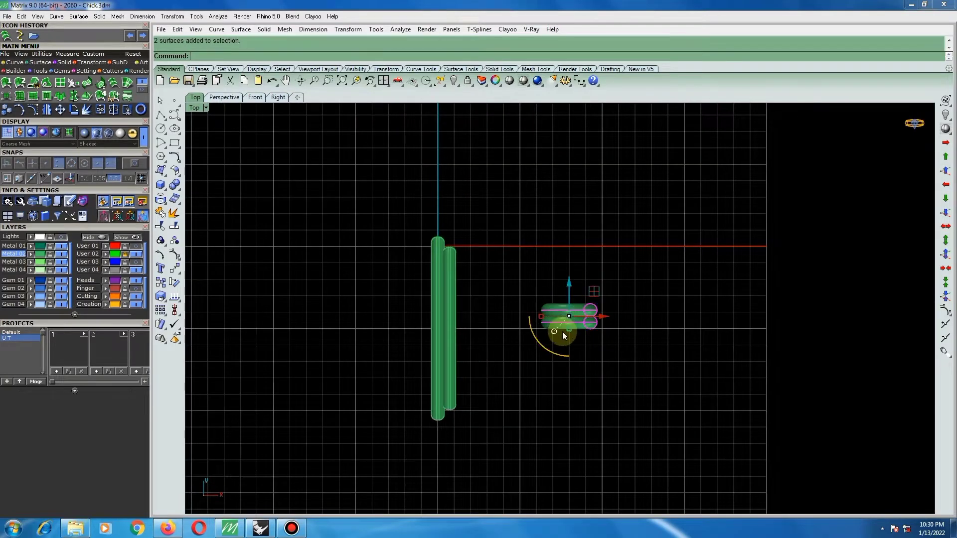
scroll(566, 307, up, 8)
scroll(592, 320, down, 3)
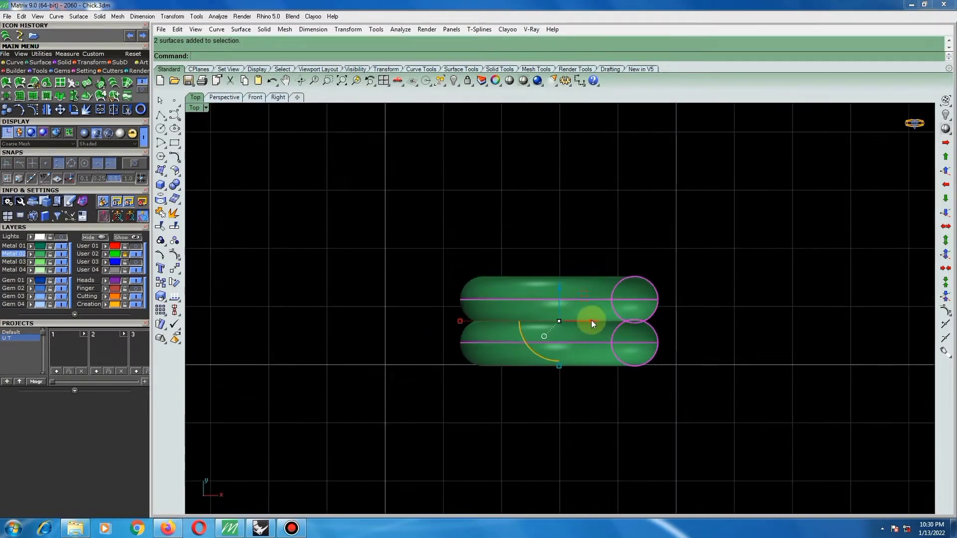
scroll(591, 321, down, 1)
right_drag(599, 282, 589, 279)
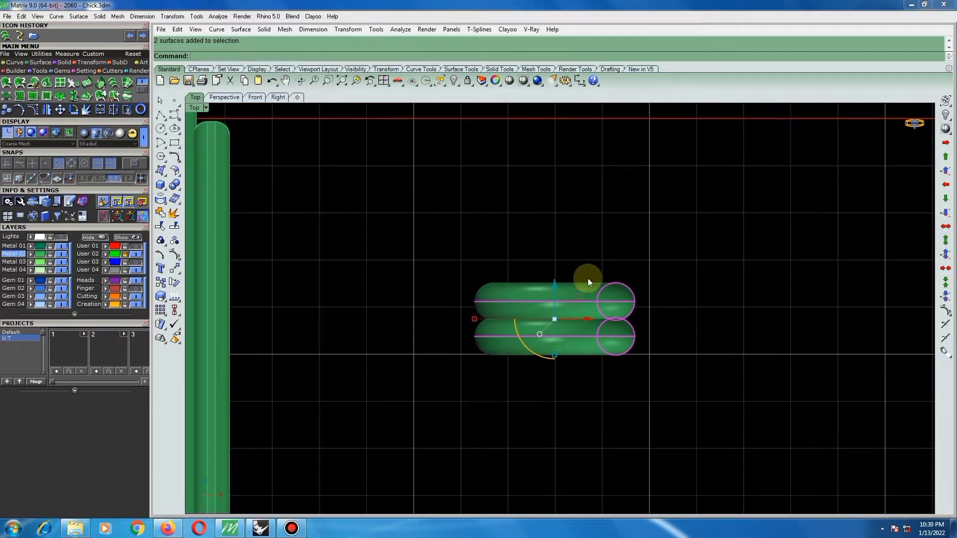
right_click(592, 283)
click(573, 354)
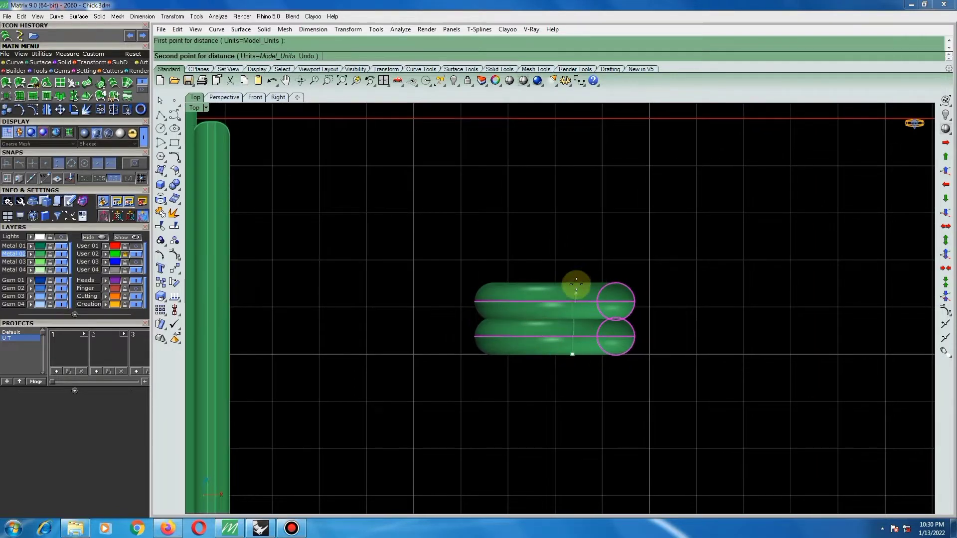
click(583, 285)
scroll(584, 284, down, 3)
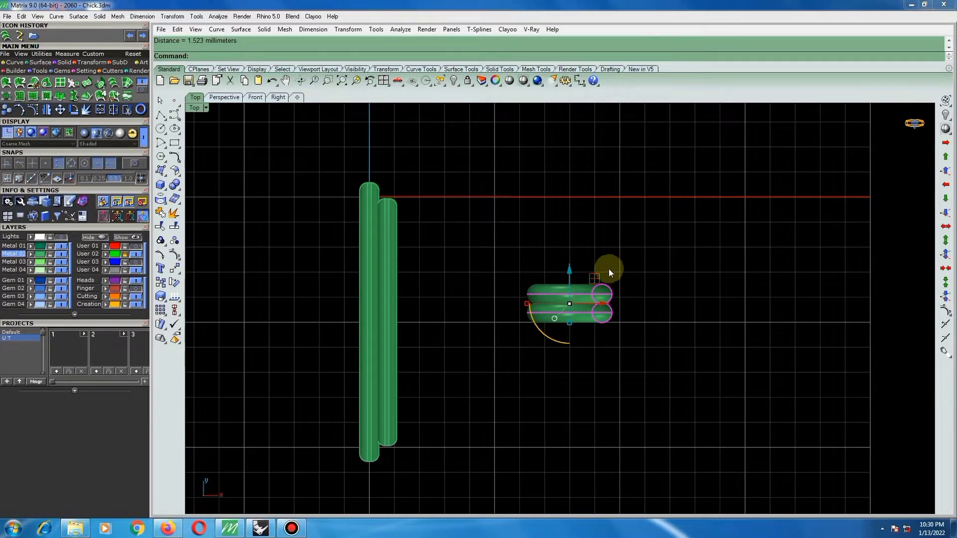
Try to nudge the upper ring slightly down into the lower ring.
scroll(581, 284, up, 3)
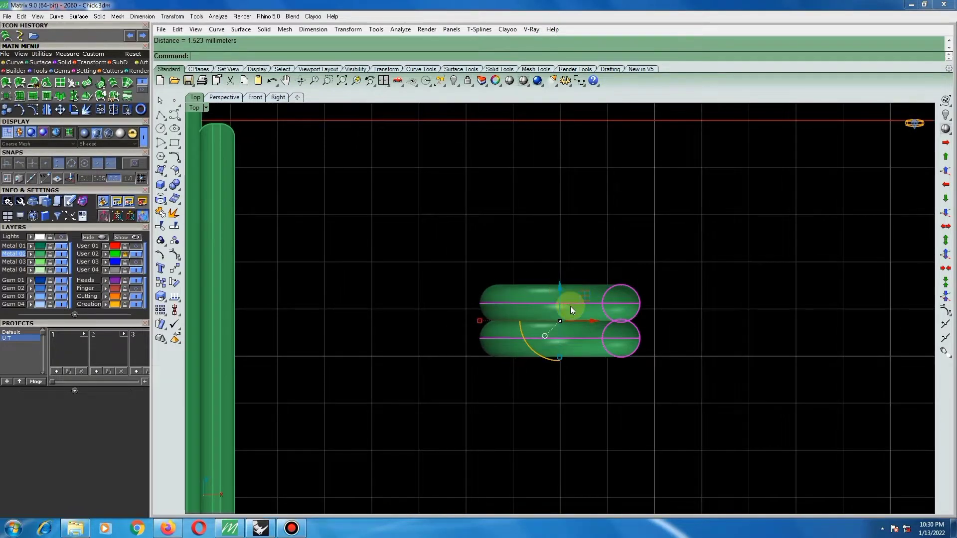
click(636, 270)
click(582, 305)
scroll(554, 283, up, 1)
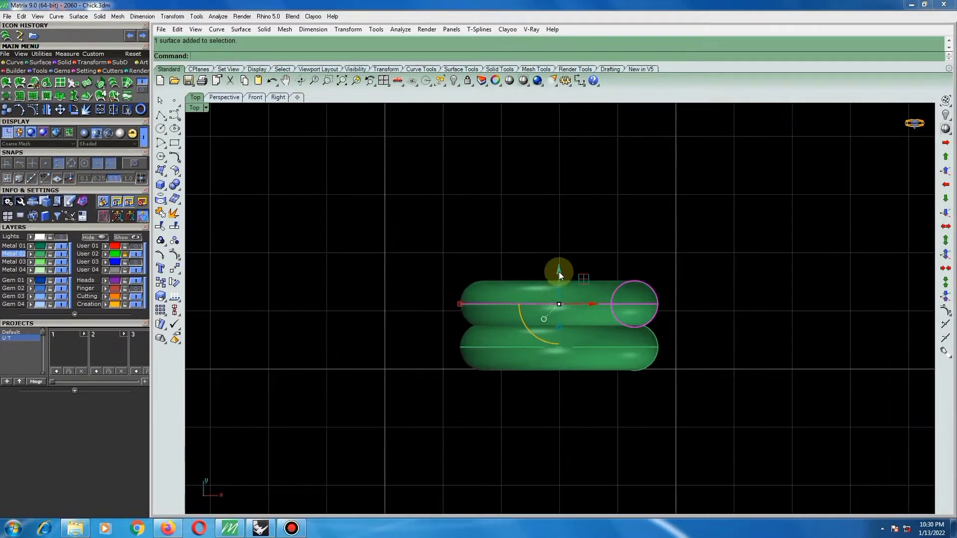
drag(558, 271, 558, 276)
click(590, 255)
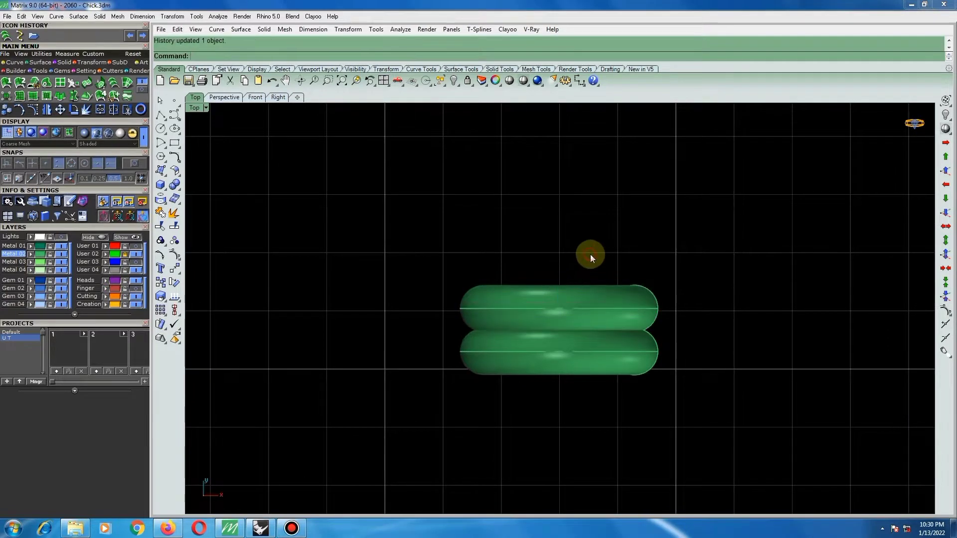
Nudge the lower ring up until it slightly overlaps the upper ring.
scroll(591, 254, down, 1)
click(582, 333)
scroll(566, 332, up, 2)
drag(560, 311, 561, 294)
click(590, 235)
Group the two rings and move the group against the outer side of the shorter bar, near its middle.
click(561, 282)
shift+click(542, 328)
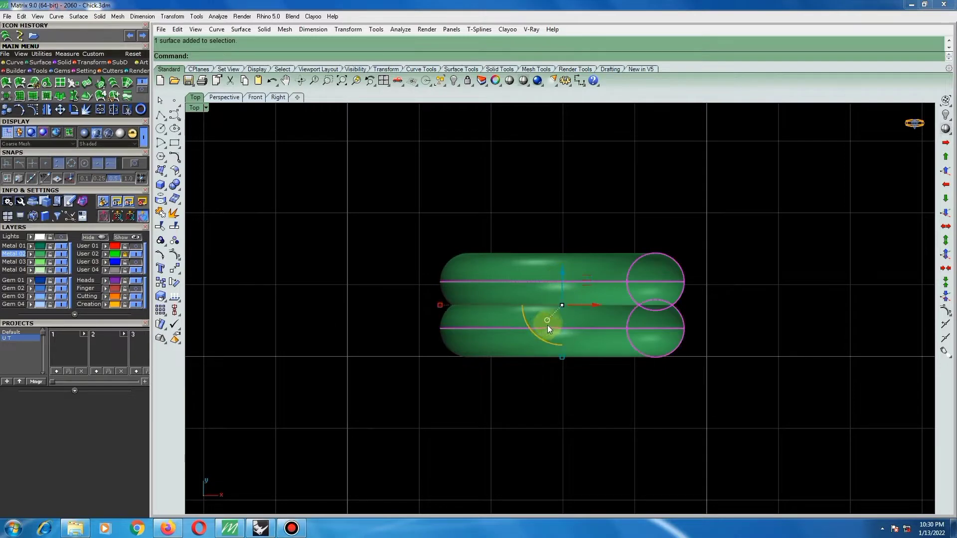
key(ctrl+g)
scroll(608, 310, down, 5)
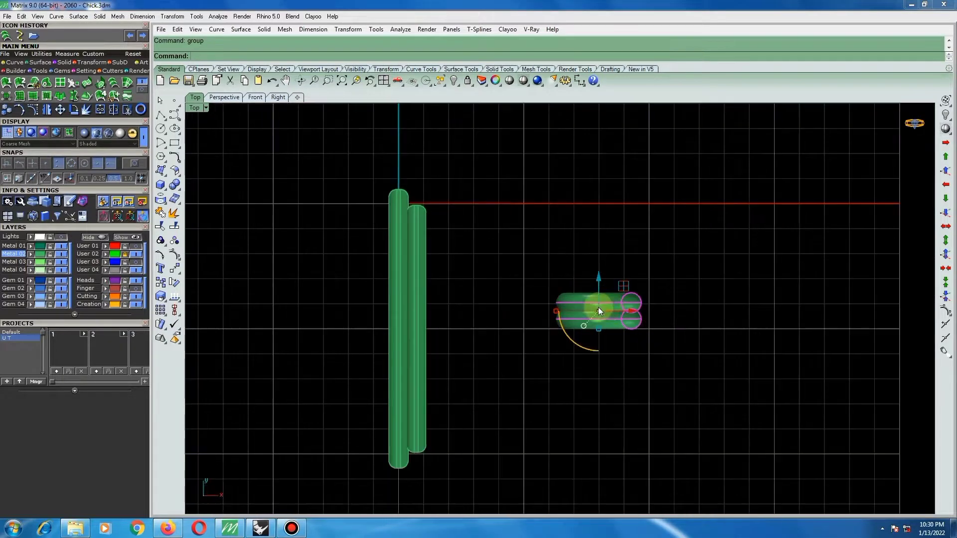
drag(623, 288, 488, 306)
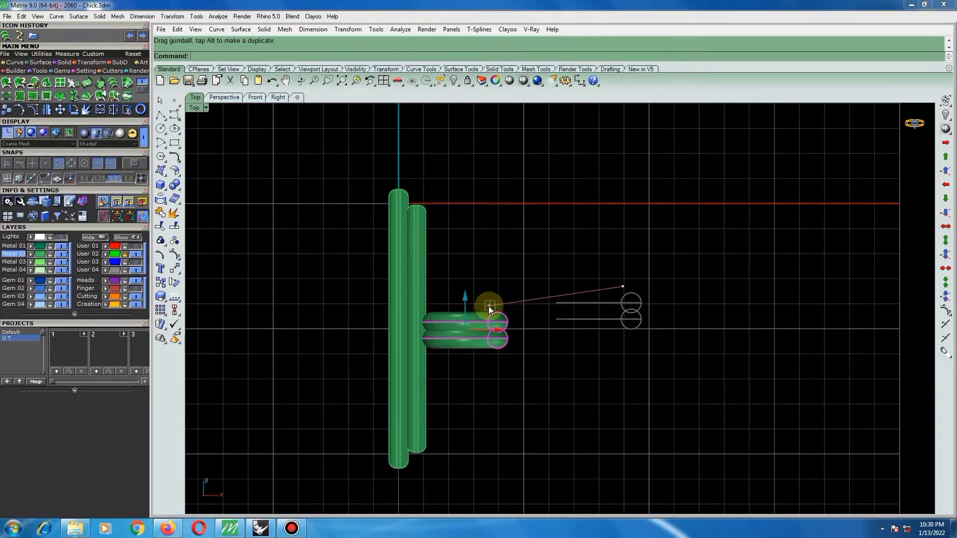
Lower the ring group so it sits against the outer face of the shorter bar instead of above it.
scroll(544, 329, up, 5)
drag(546, 327, 533, 318)
scroll(559, 339, down, 8)
right_drag(570, 356, 557, 252)
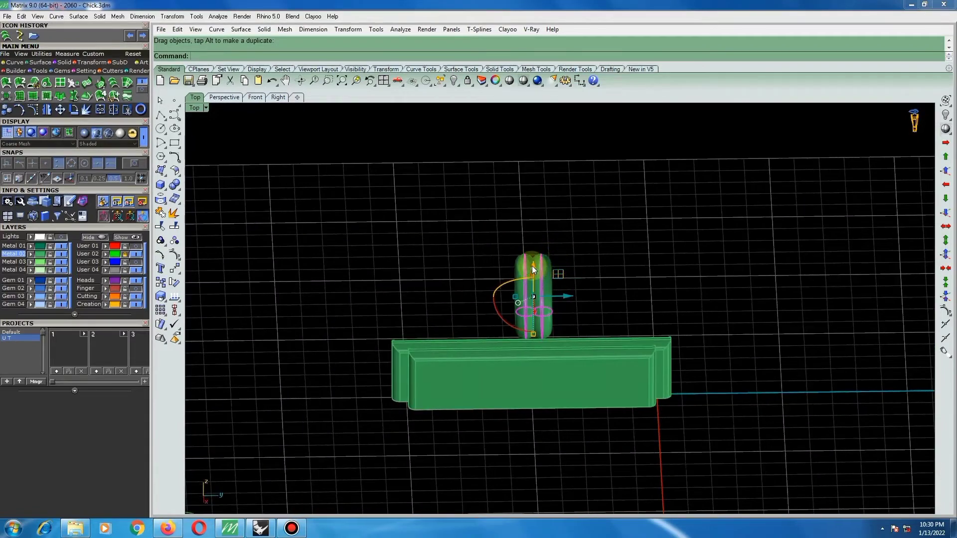
drag(533, 265, 543, 358)
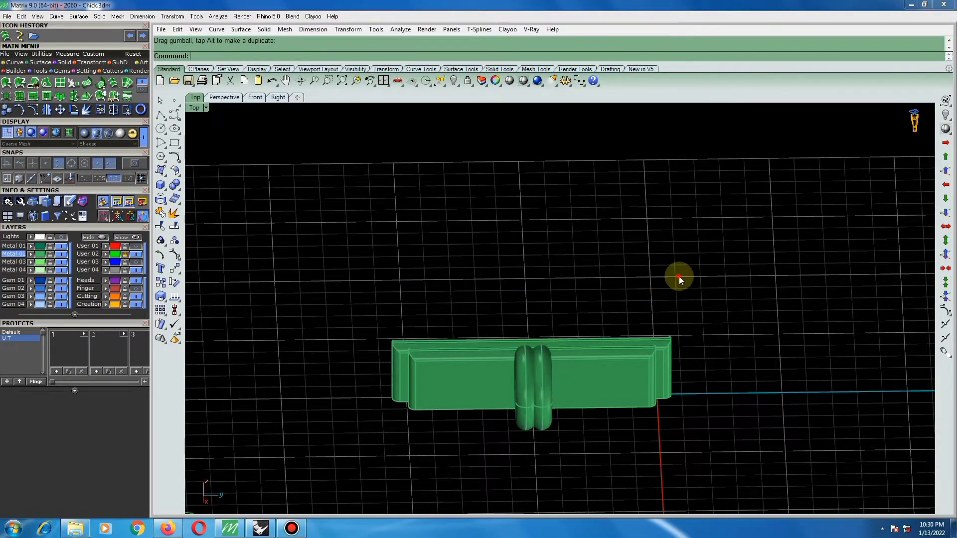
Fine-tune the ring group's height by lowering it slightly in two moves, checking it against the bars in the right view.
right_drag(679, 276, 600, 306)
right_drag(673, 363, 759, 341)
scroll(508, 419, up, 4)
click(519, 386)
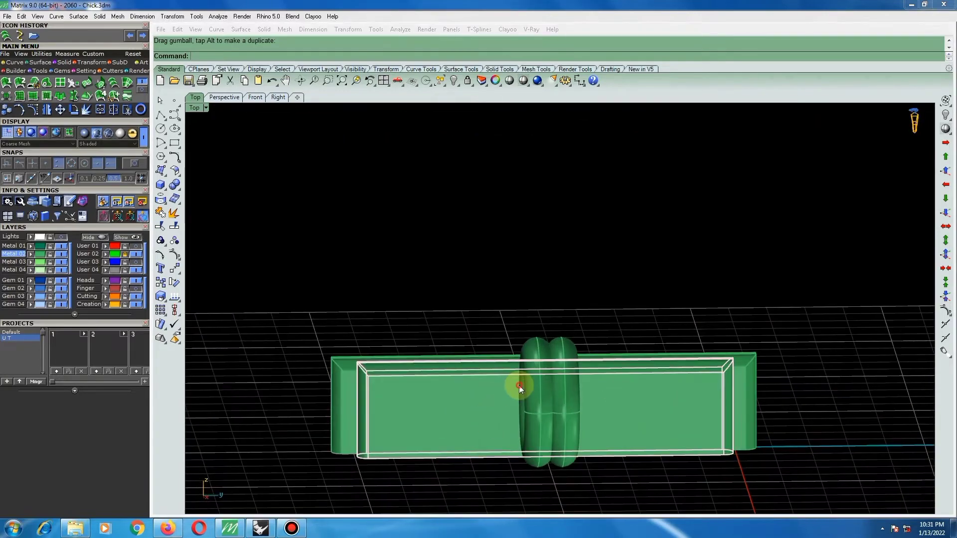
click(543, 352)
drag(549, 367, 549, 377)
click(460, 358)
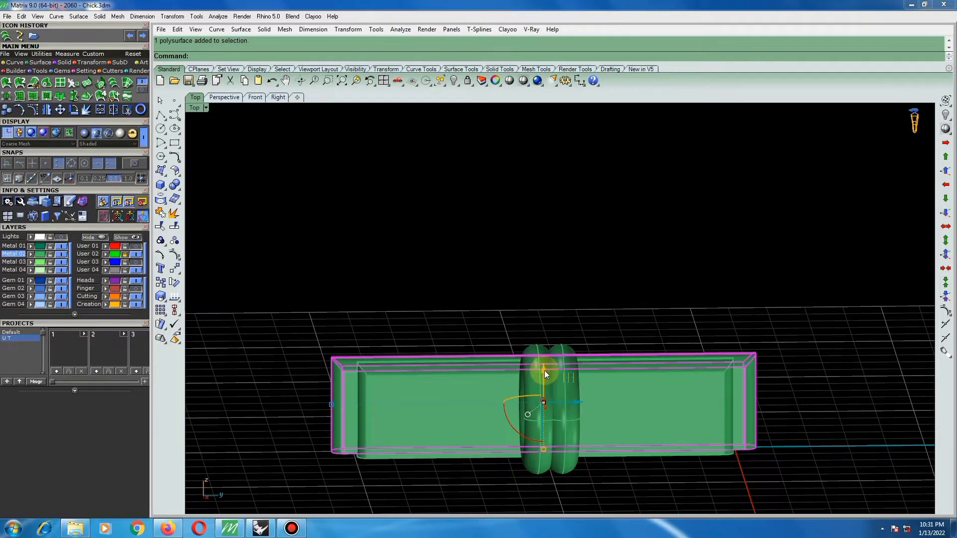
key(ctrl+F3)
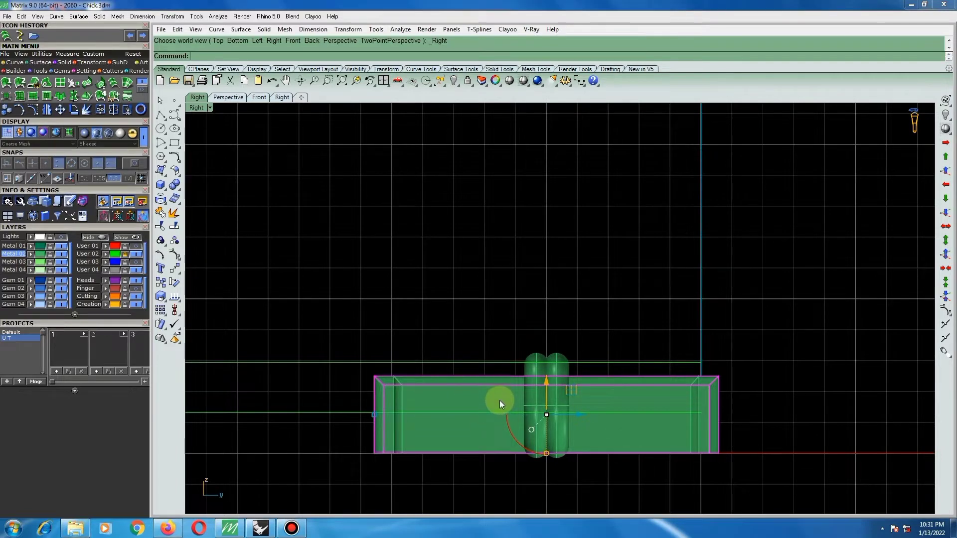
click(550, 359)
drag(546, 371, 546, 381)
click(597, 337)
click(468, 399)
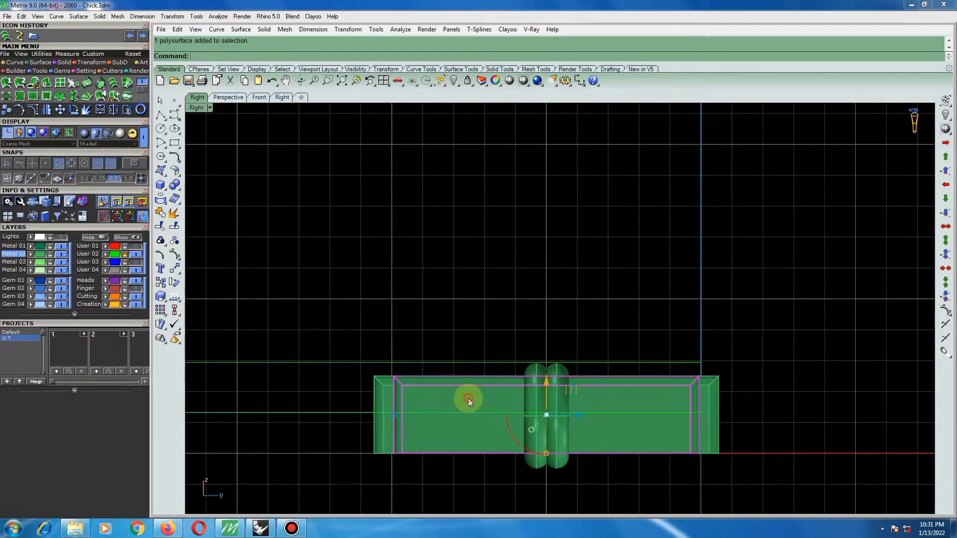
text(m)
key(Return)
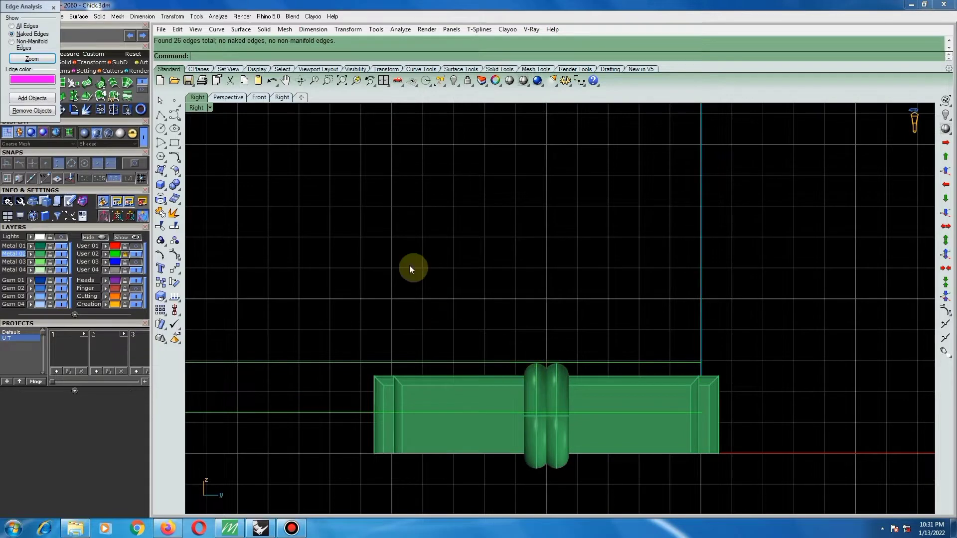
click(53, 11)
Move the shorter bar straight down by 0.3 in the right view.
click(469, 388)
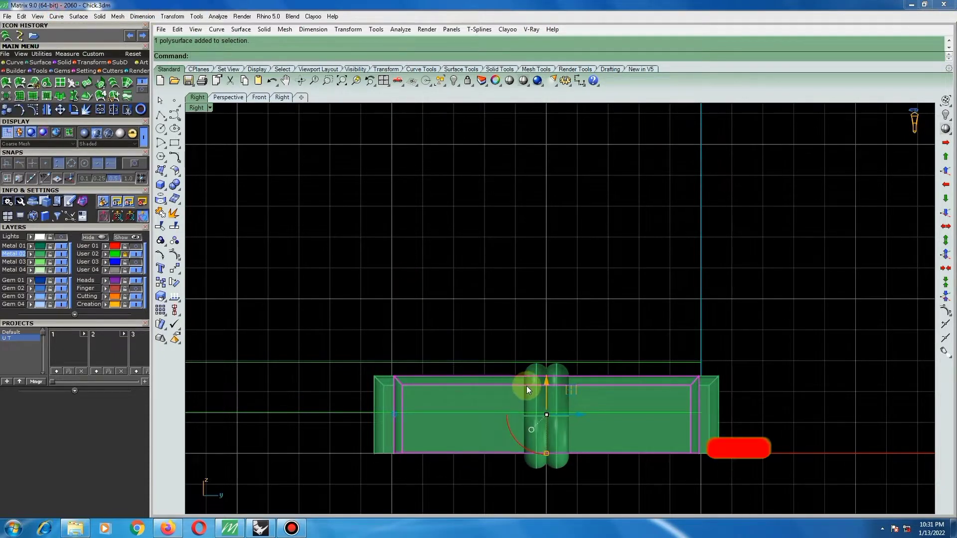
text(m)
key(Return)
click(534, 344)
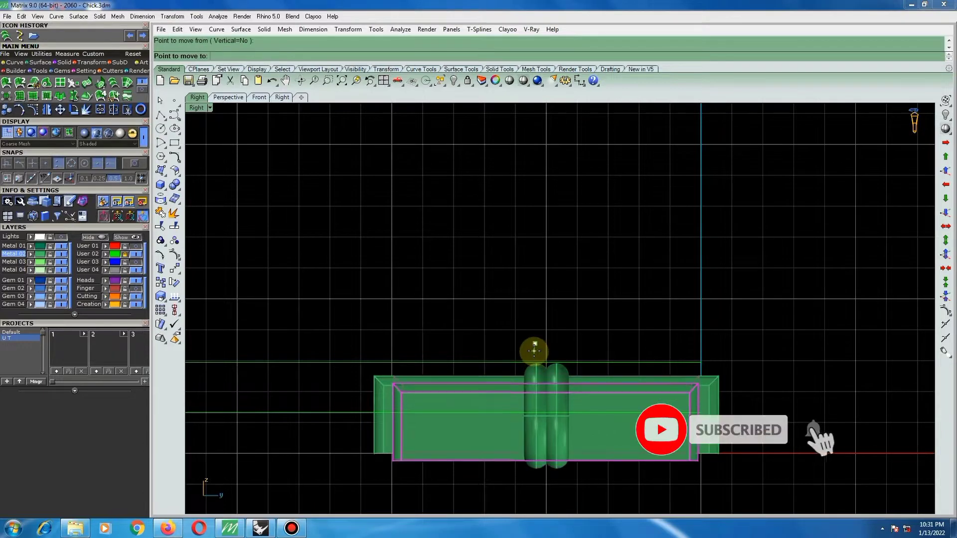
text(3)
key(Return)
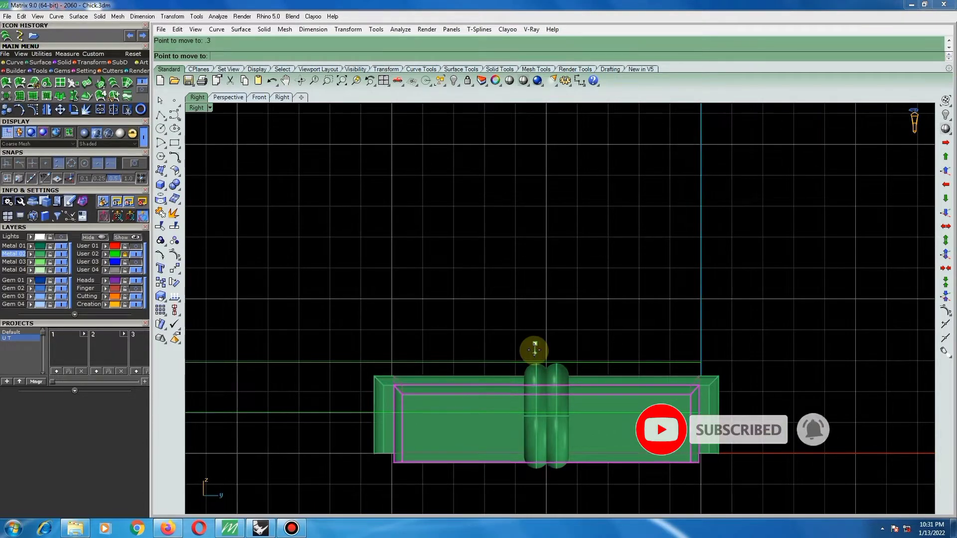
click(535, 353)
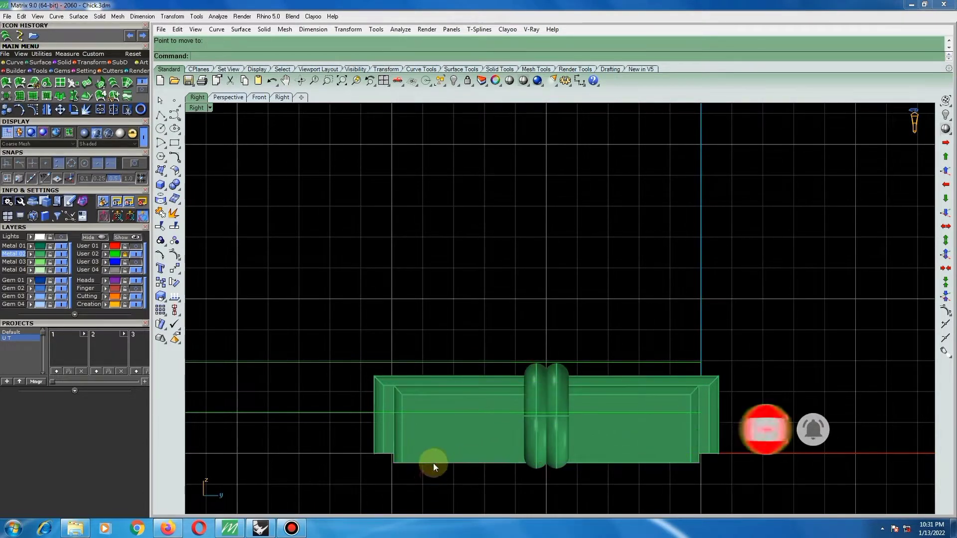
Nudge the shorter bar slightly back up, keeping its top edge below the longer bar's.
click(491, 405)
scroll(528, 402, up, 2)
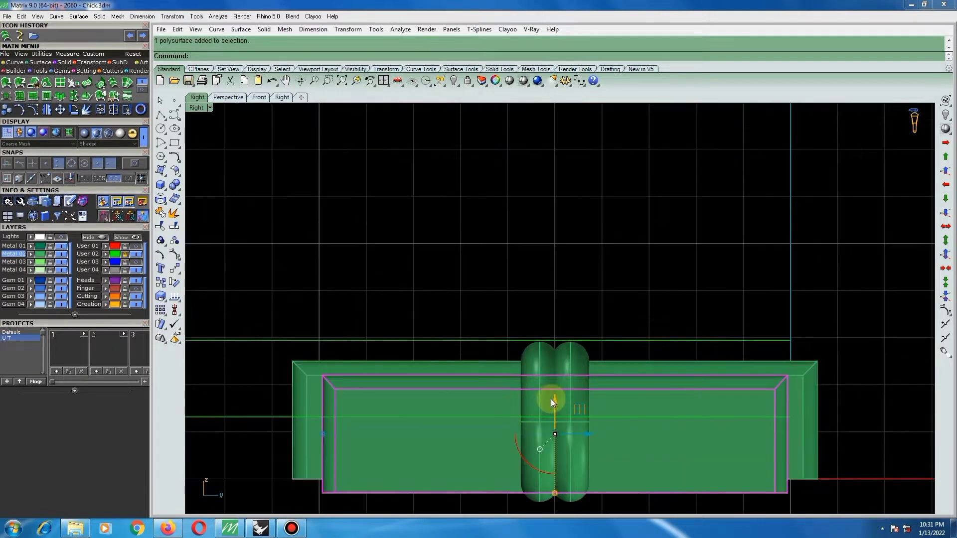
drag(556, 399, 556, 394)
scroll(463, 379, down, 3)
Draw a straight horizontal polyline across the base of the bars, extending past both ends of the longer bar.
click(160, 115)
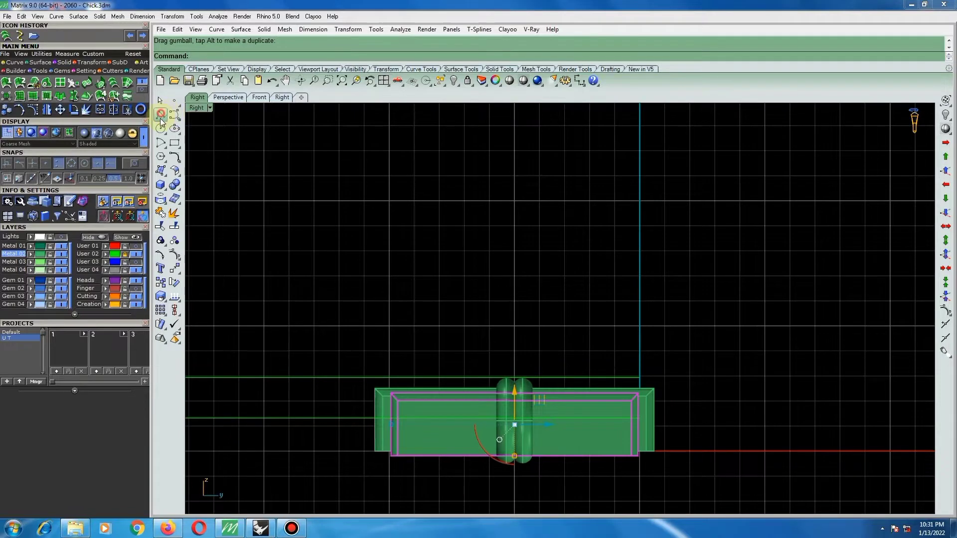
click(367, 452)
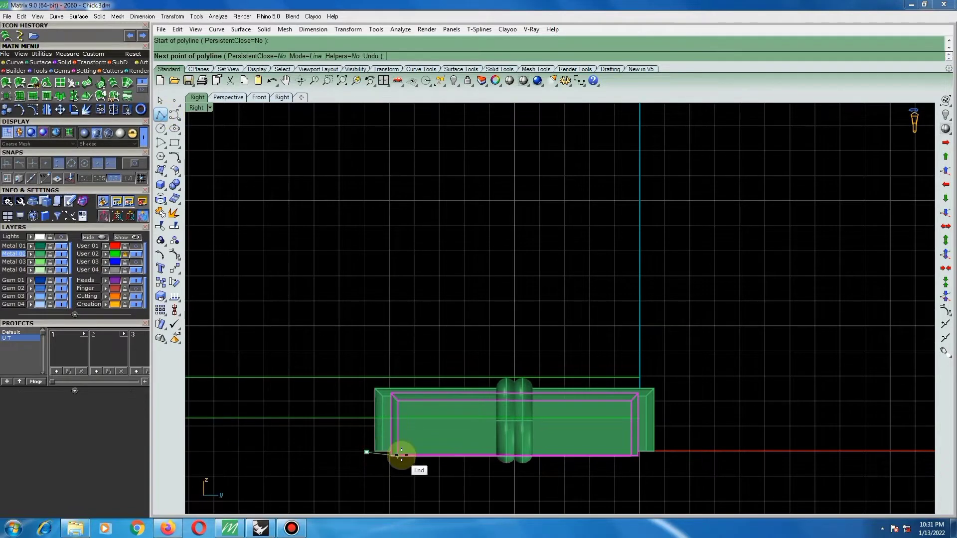
click(750, 459)
key(Return)
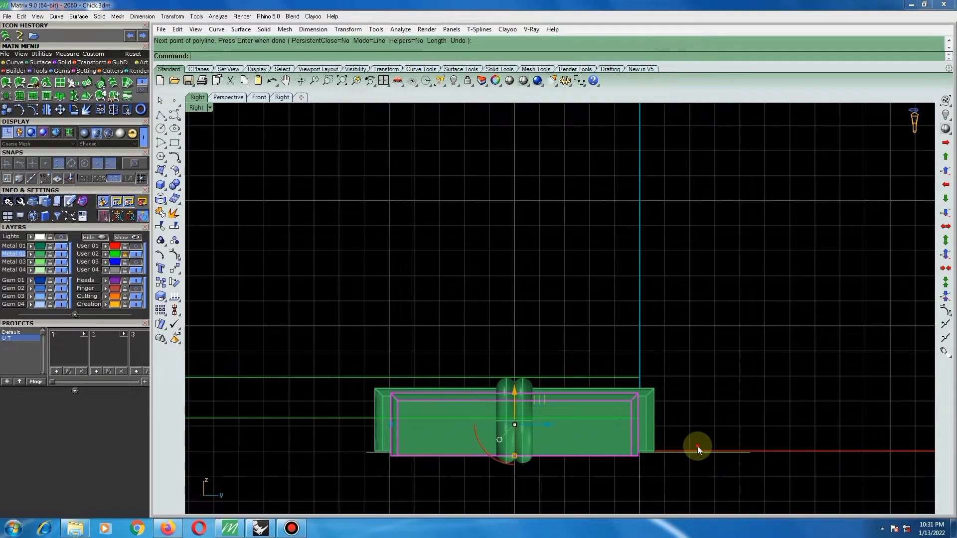
Move the horizontal line up to align with the bottom edge of the longer bar.
click(653, 453)
scroll(651, 449, up, 5)
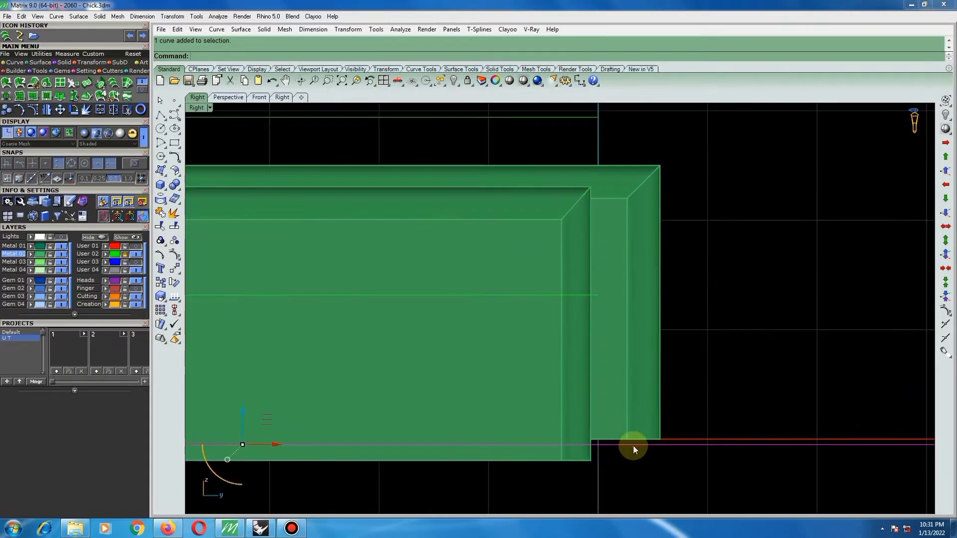
scroll(688, 447, up, 4)
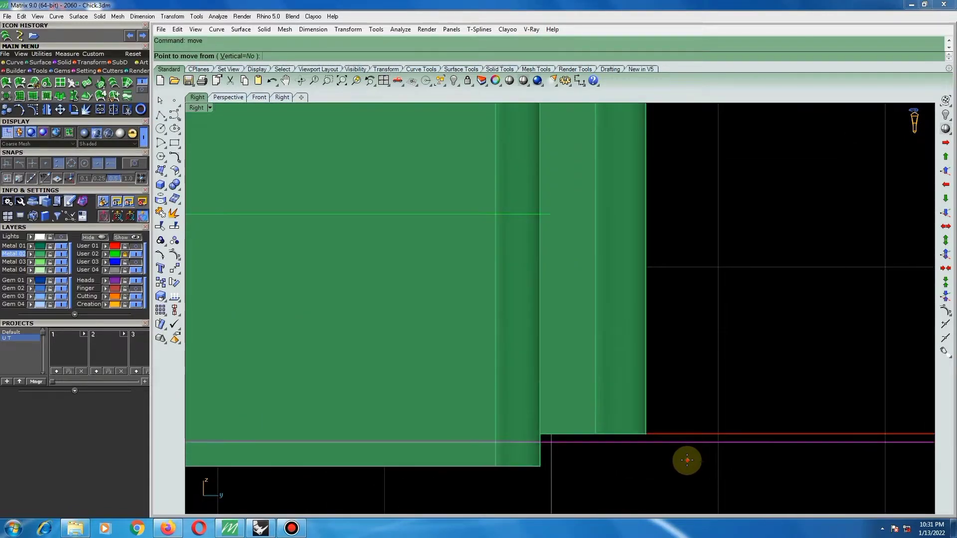
click(687, 461)
click(682, 453)
scroll(676, 452, down, 6)
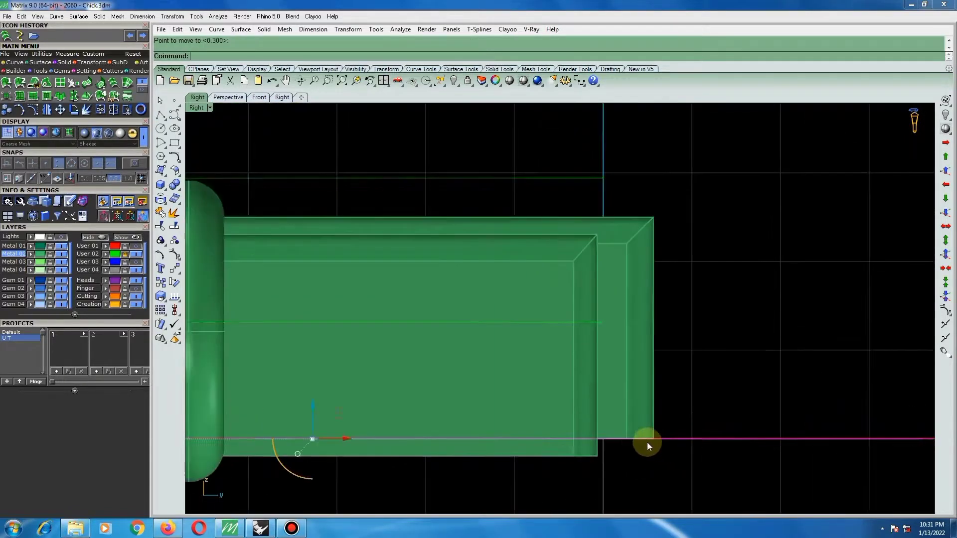
scroll(668, 443, up, 15)
right_click(650, 404)
scroll(650, 402, down, 10)
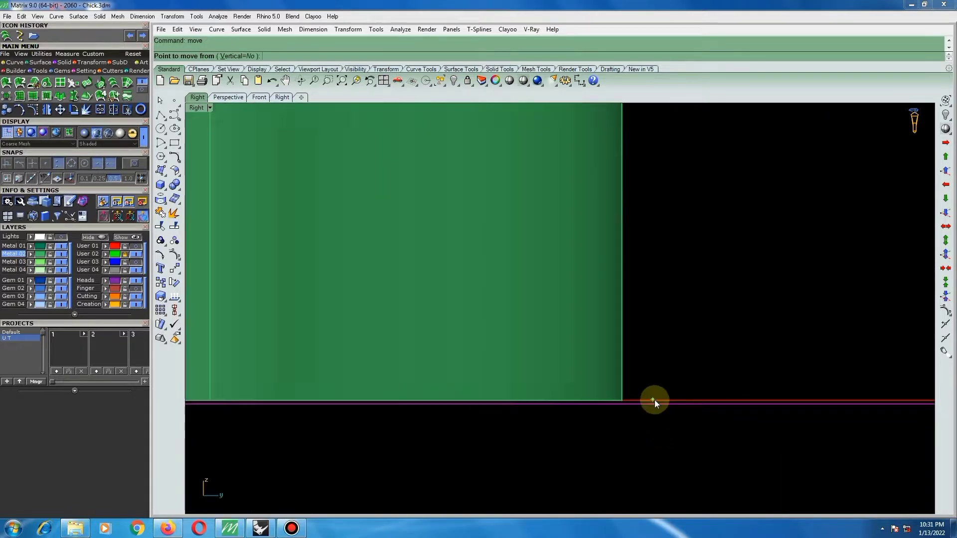
key(Escape)
Wirecut the shorter bar along the line, removing the part below the longer bar's base, and delete the line.
text(W)
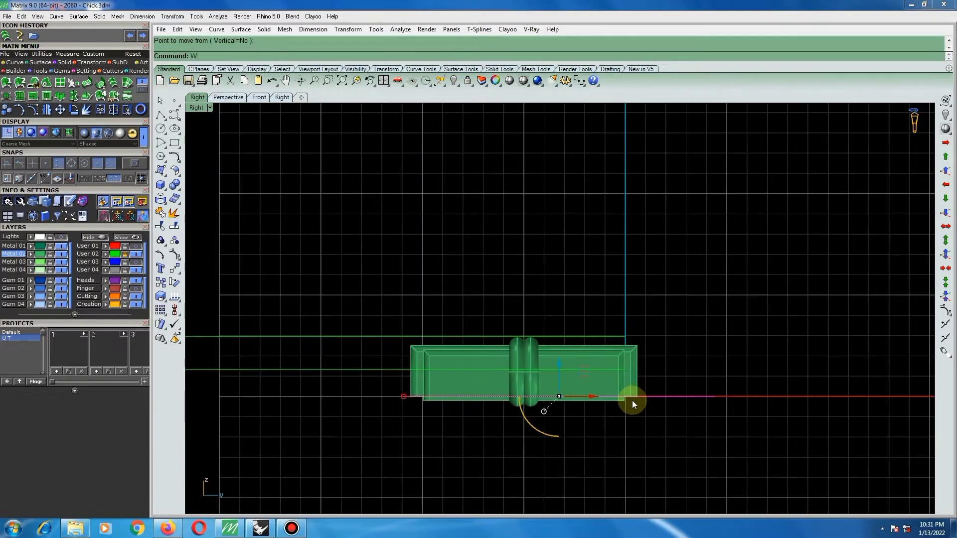
text(i)
key(Return)
scroll(623, 401, up, 6)
click(622, 401)
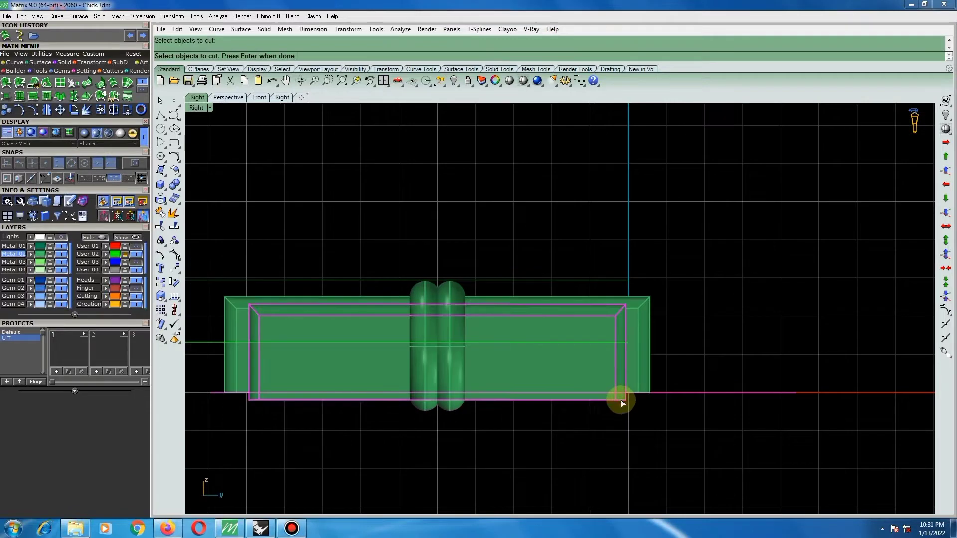
right_click(622, 401)
right_click(622, 401)
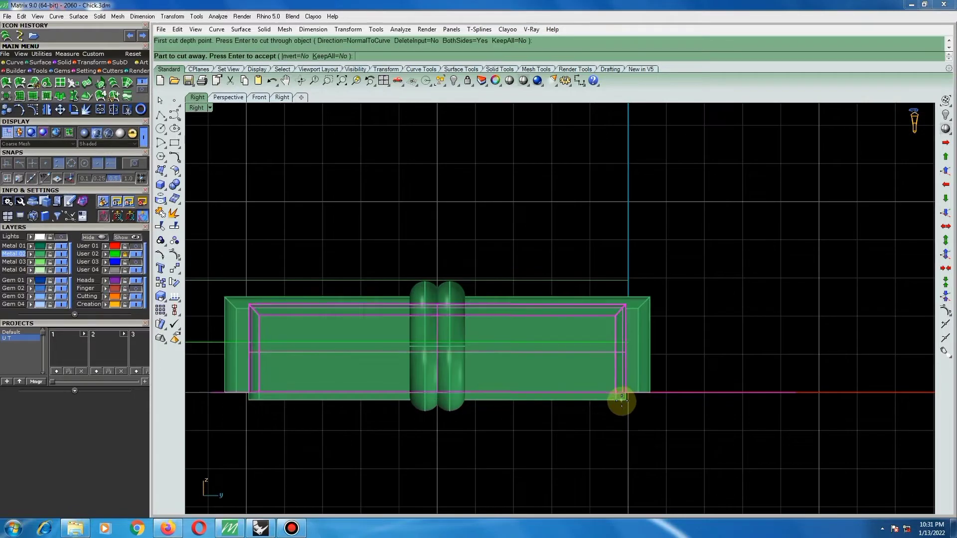
click(299, 59)
right_click(682, 319)
key(Delete)
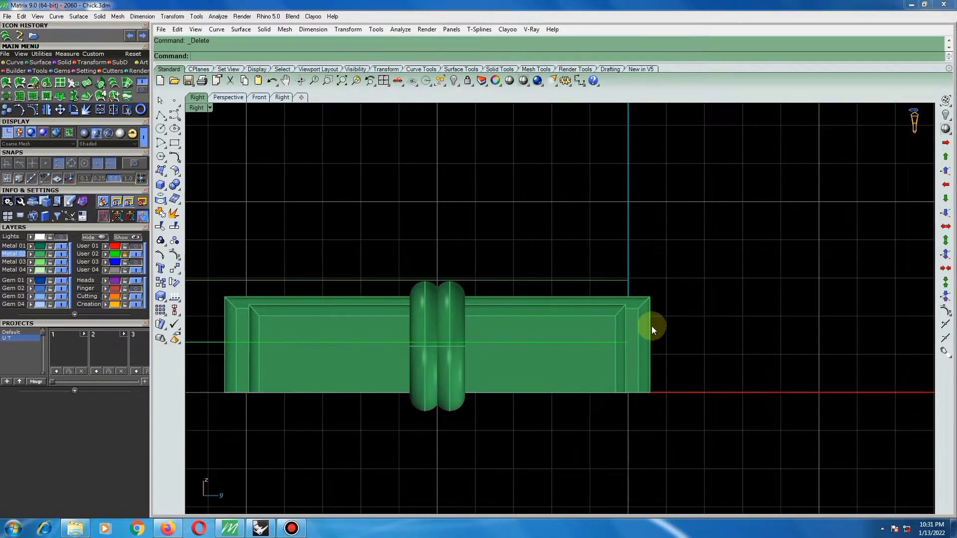
Group the longer and shorter bars together.
click(555, 297)
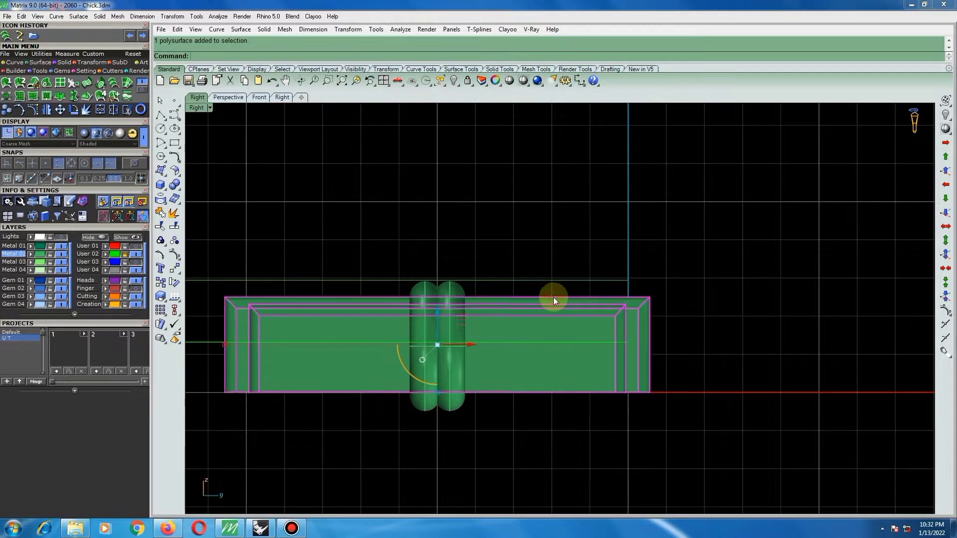
key(F5)
scroll(526, 308, down, 6)
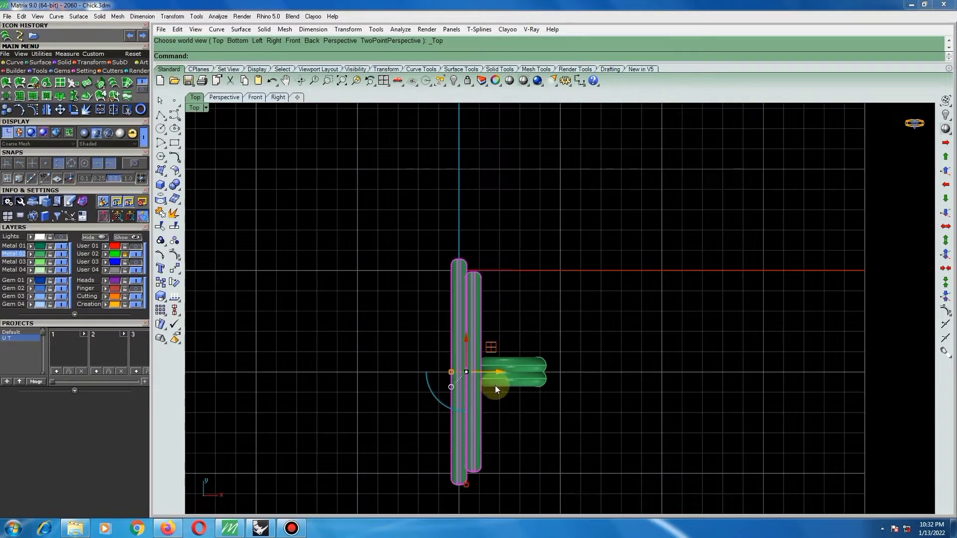
key(ctrl+g)
Push the ring group slightly into the shorter bar's outer face so they overlap, and inspect the contact from several angles.
scroll(485, 366, up, 4)
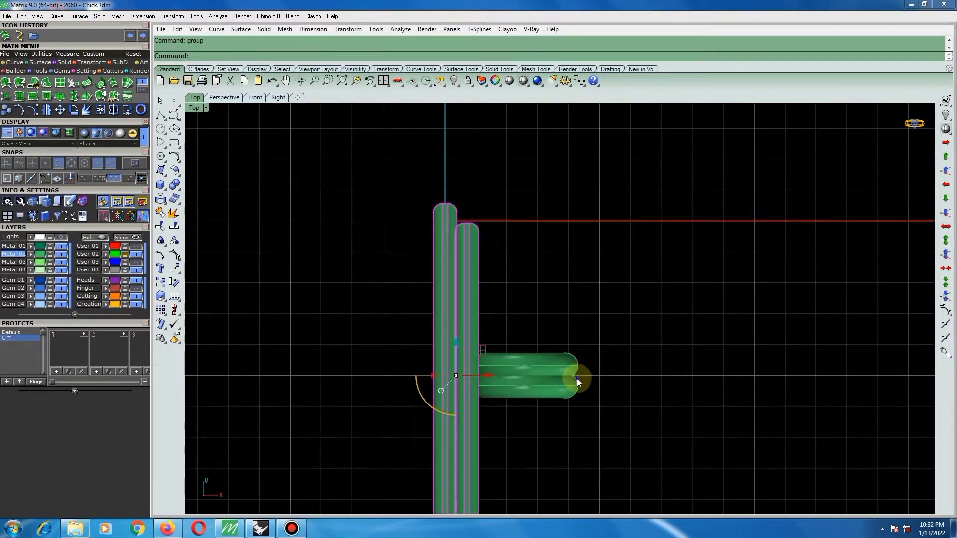
ctrl+shift+right_drag(577, 379, 456, 315)
click(618, 375)
scroll(501, 340, up, 4)
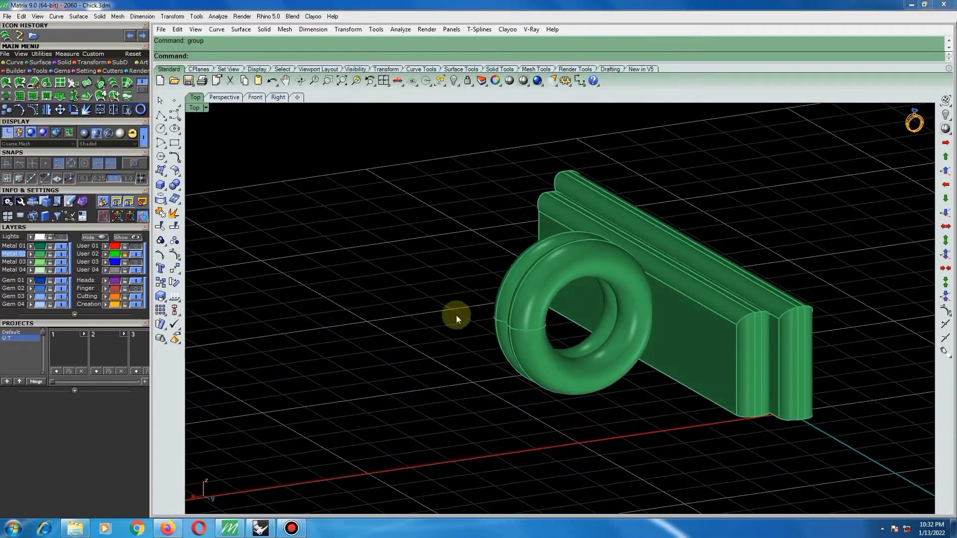
click(515, 312)
scroll(562, 313, up, 2)
drag(548, 321, 561, 318)
click(711, 424)
ctrl+shift+right_drag(711, 424, 952, 384)
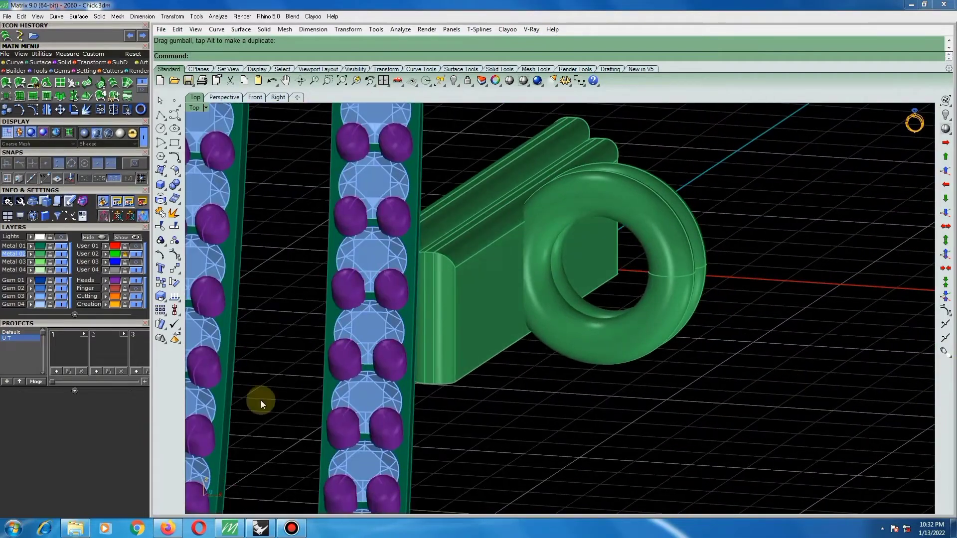
ctrl+shift+right_drag(477, 362, 555, 345)
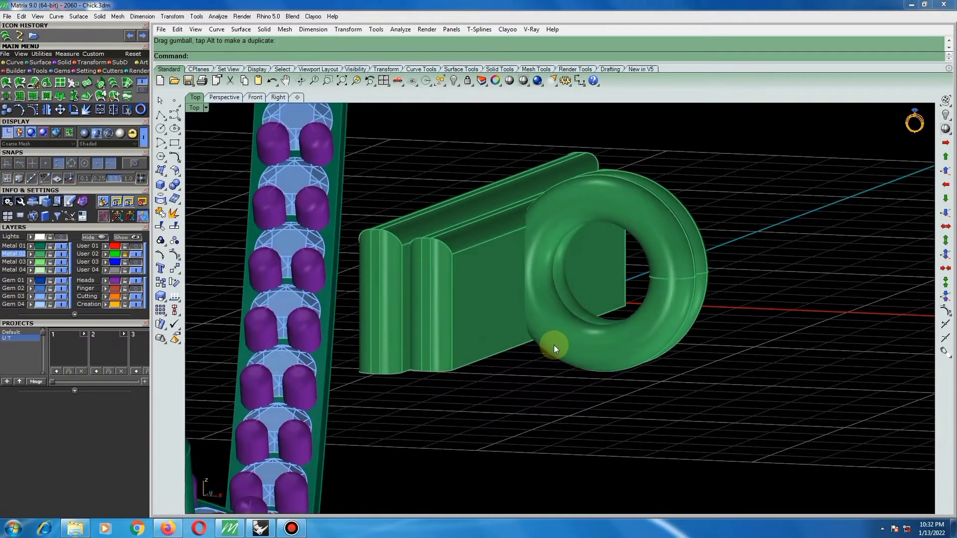
Lower the ring group a little more and shift it slightly further into the shorter bar.
click(653, 321)
scroll(629, 271, up, 3)
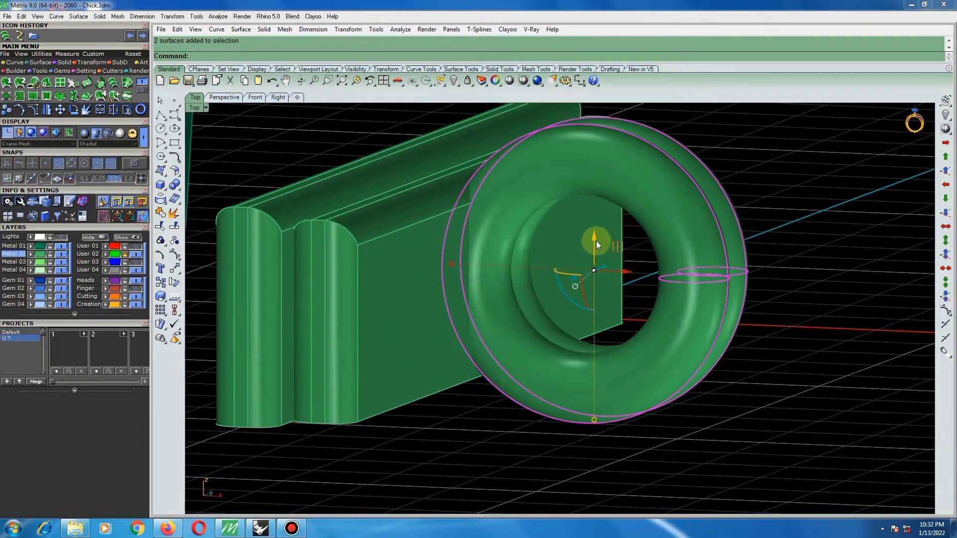
drag(595, 235, 595, 238)
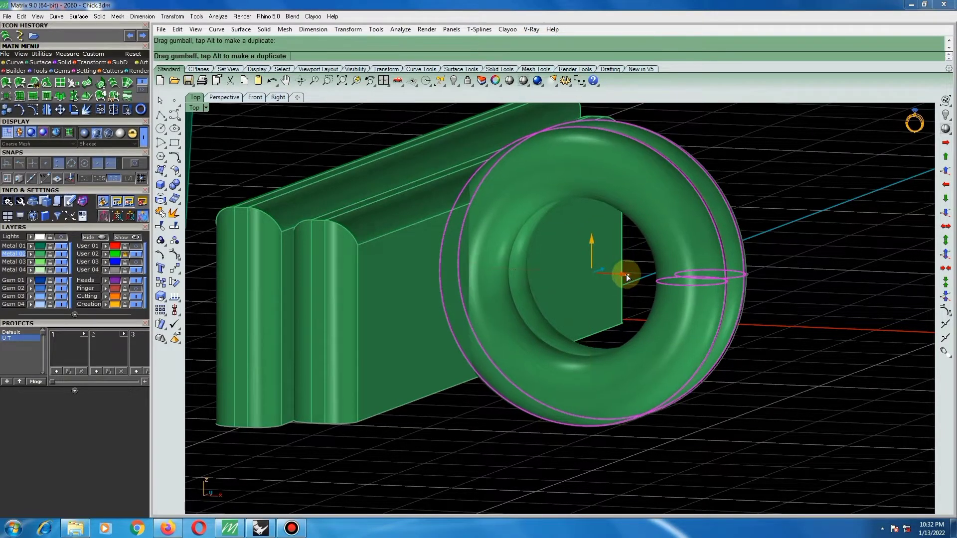
Switch to wireframe display and move the two bars slightly along their outer long edge beside the gem row.
scroll(574, 327, down, 7)
key(F5)
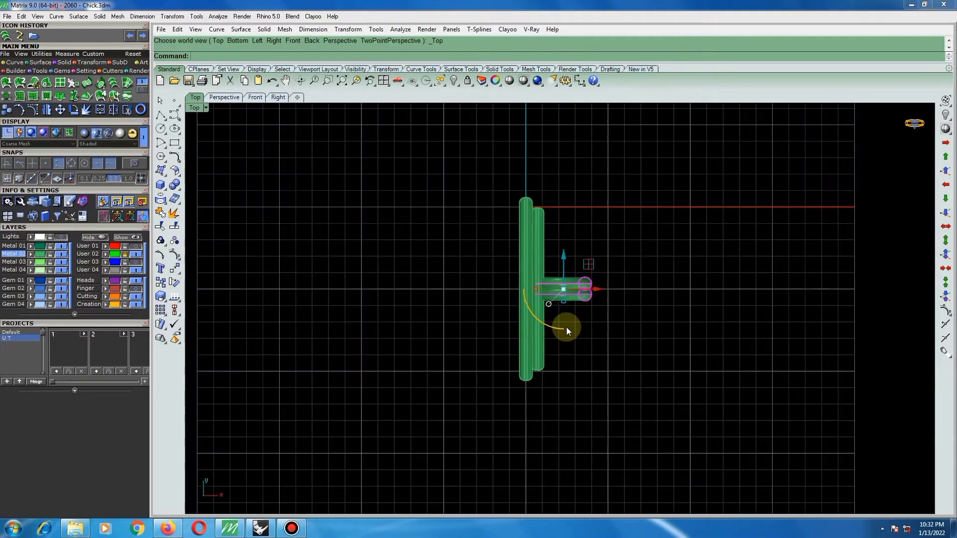
scroll(566, 327, down, 8)
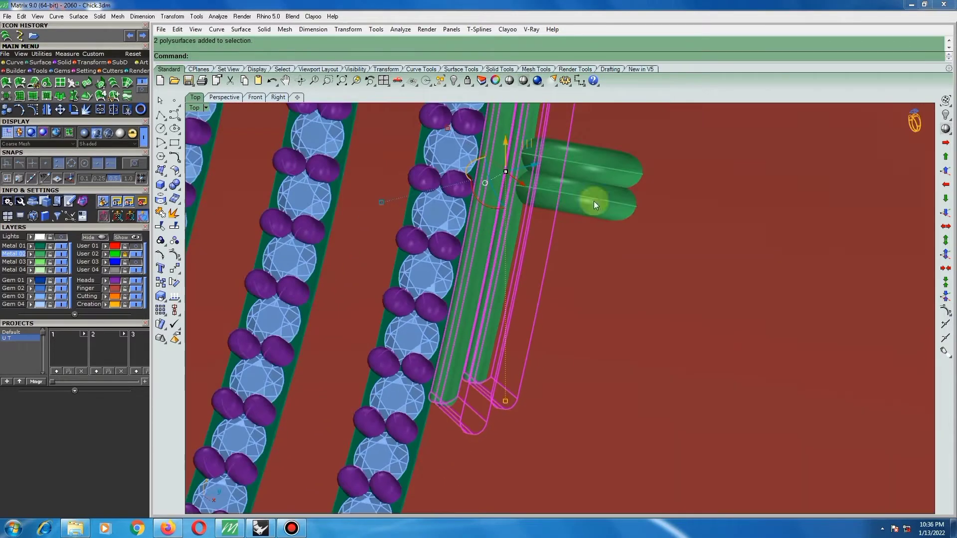
right_click(522, 81)
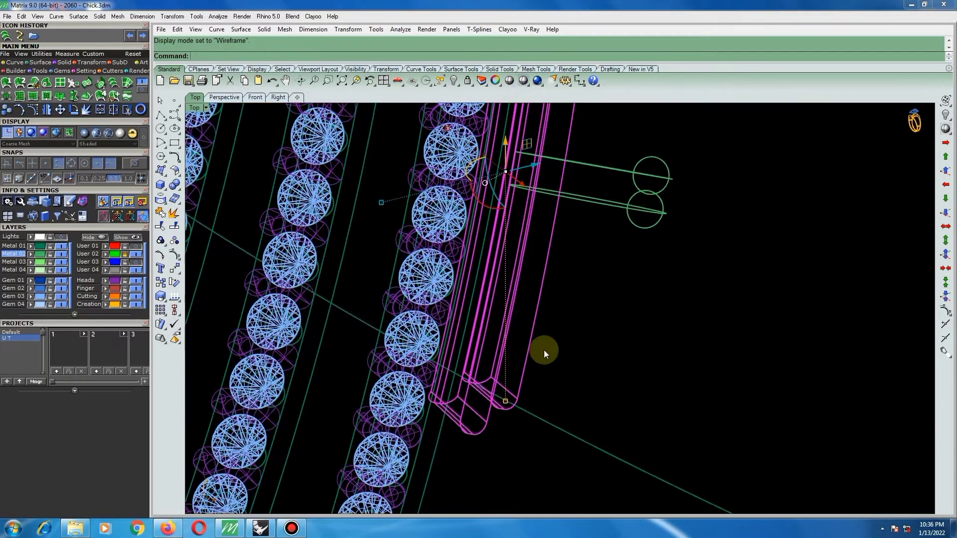
text(m)
key(Return)
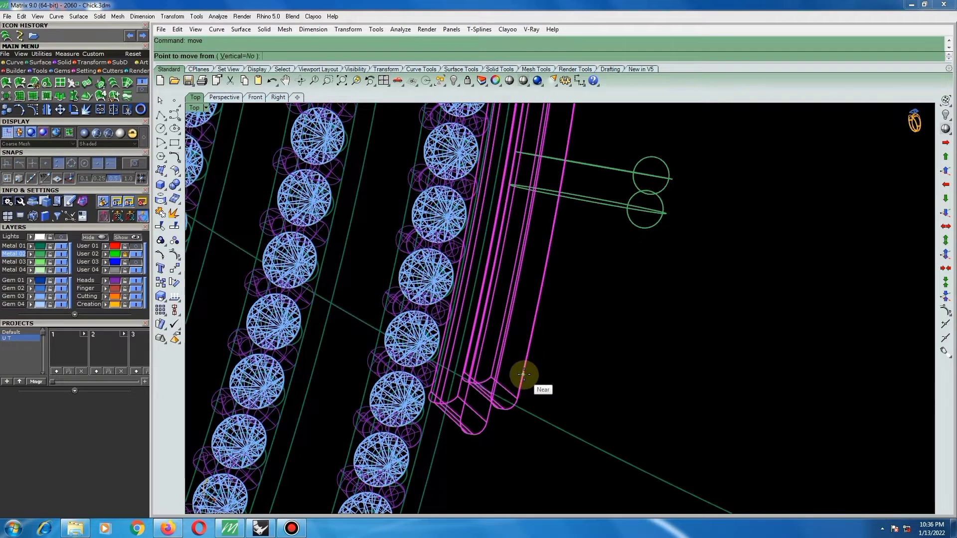
click(523, 374)
click(527, 363)
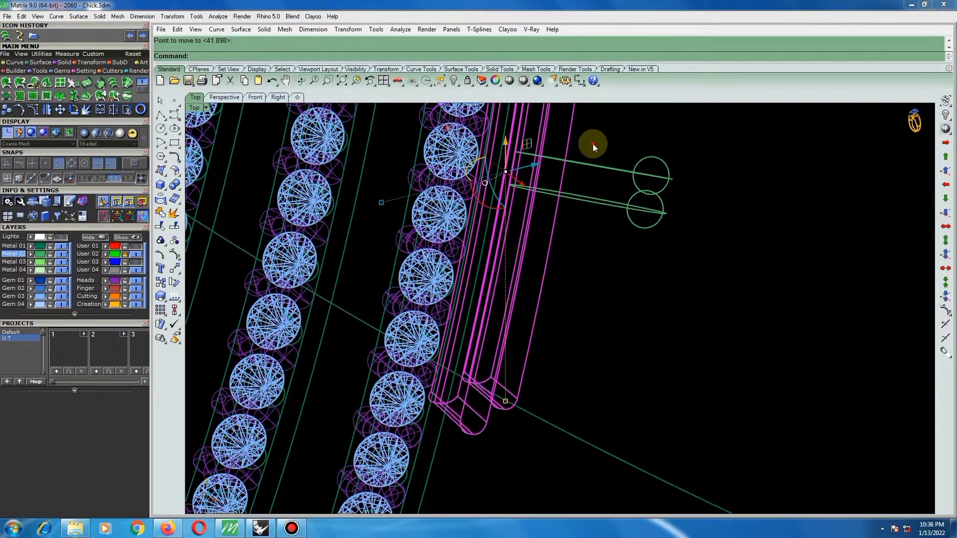
Group the bars together with the rings and move the whole connector slightly along the bars' outer edge.
drag(593, 143, 556, 199)
text(group)
key(Return)
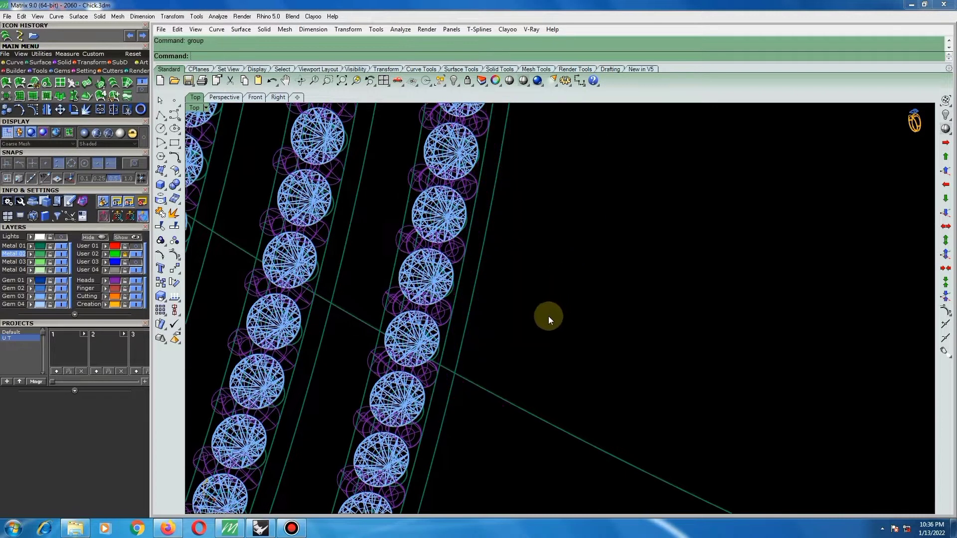
text(m)
key(Return)
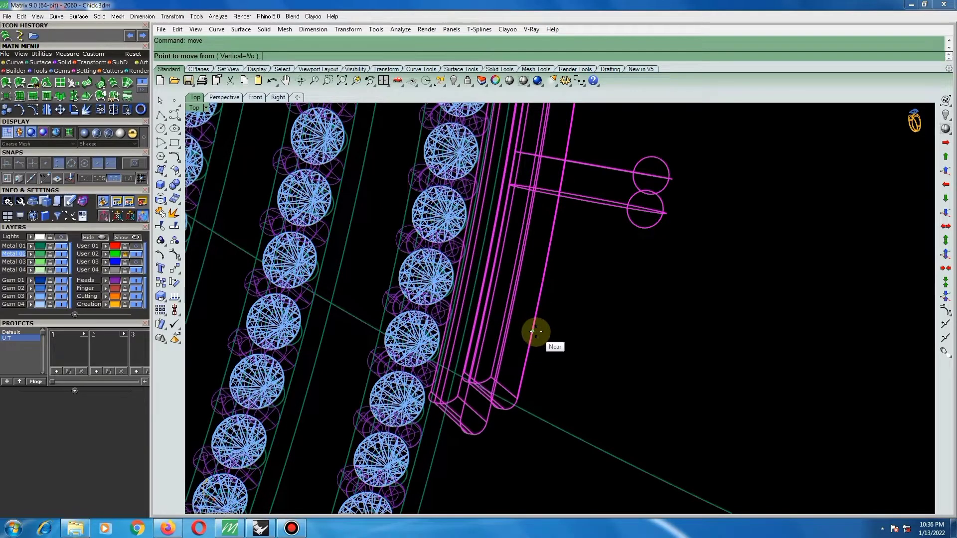
click(532, 331)
click(540, 303)
scroll(572, 189, down, 2)
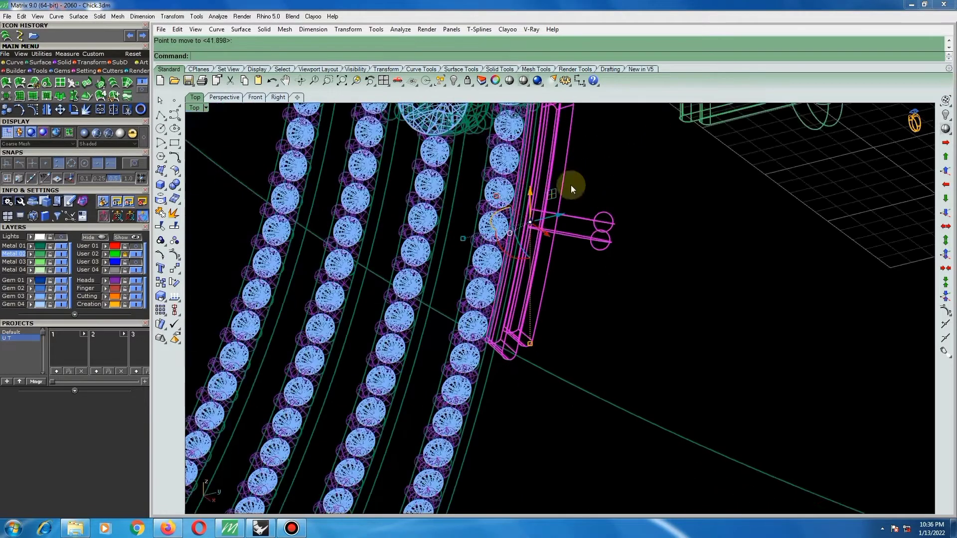
Return to shaded display and examine how the connector's lower end sits against the outer gem row.
click(523, 80)
scroll(516, 219, down, 5)
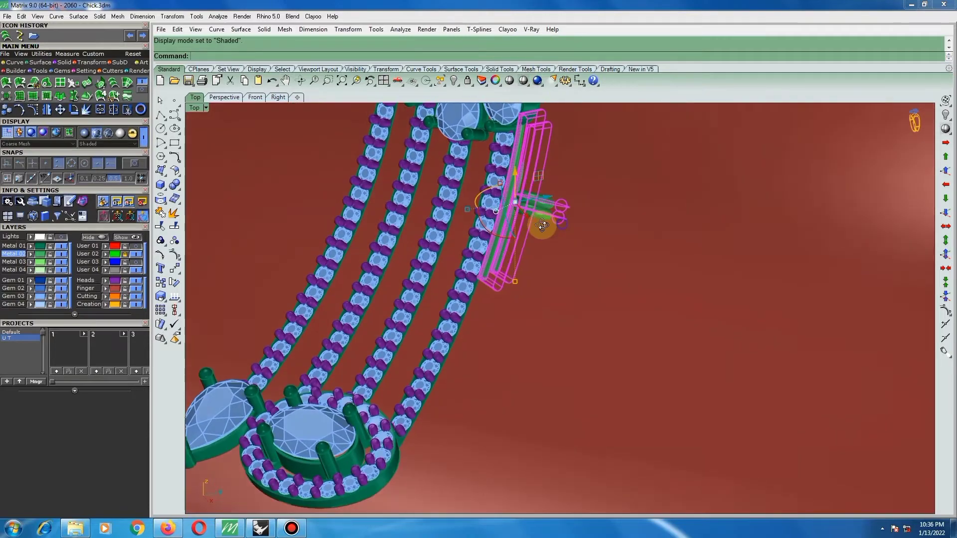
scroll(504, 213, down, 2)
scroll(509, 171, up, 8)
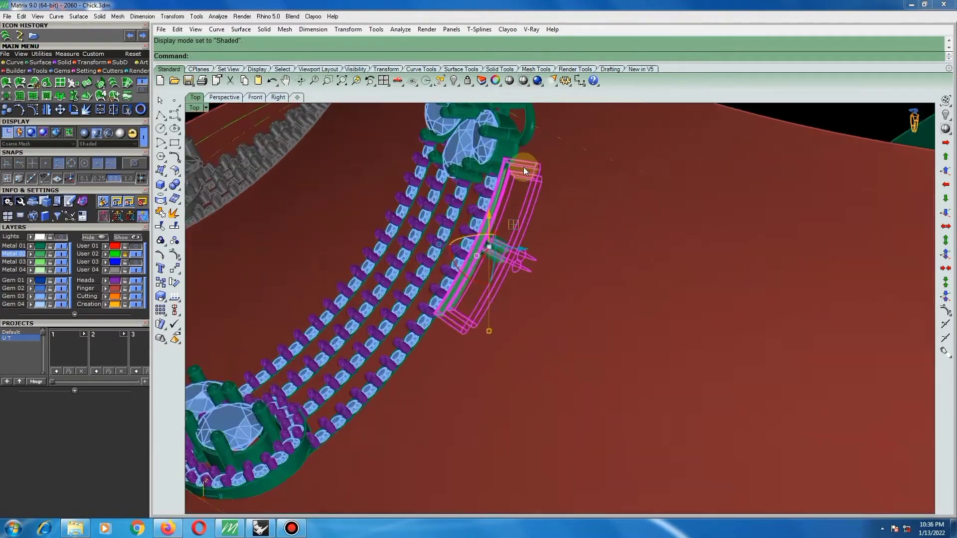
scroll(399, 406, up, 10)
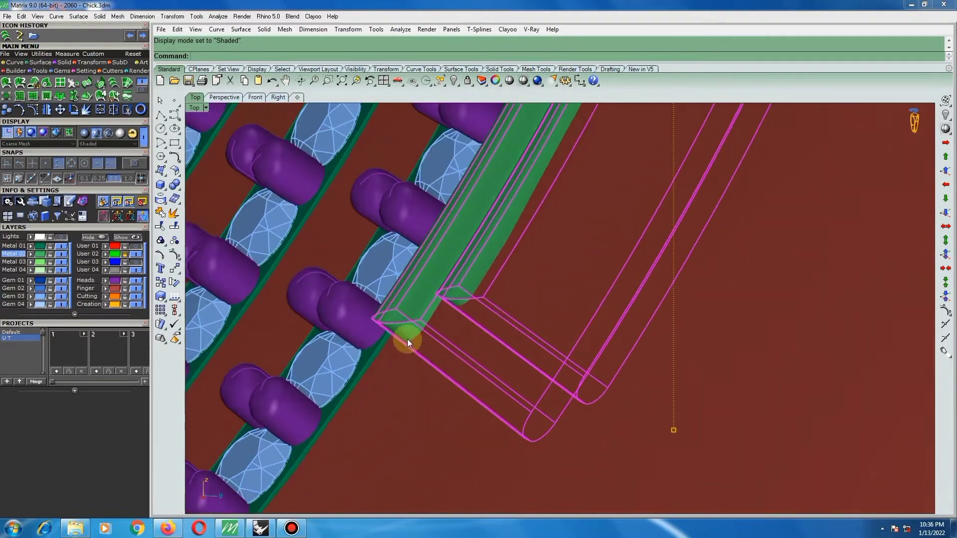
scroll(438, 302, up, 5)
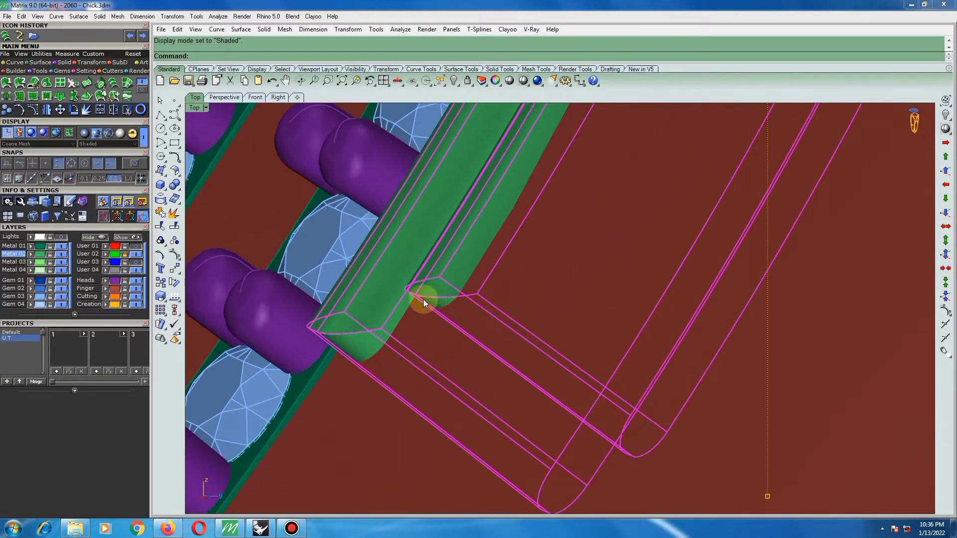
scroll(499, 314, down, 5)
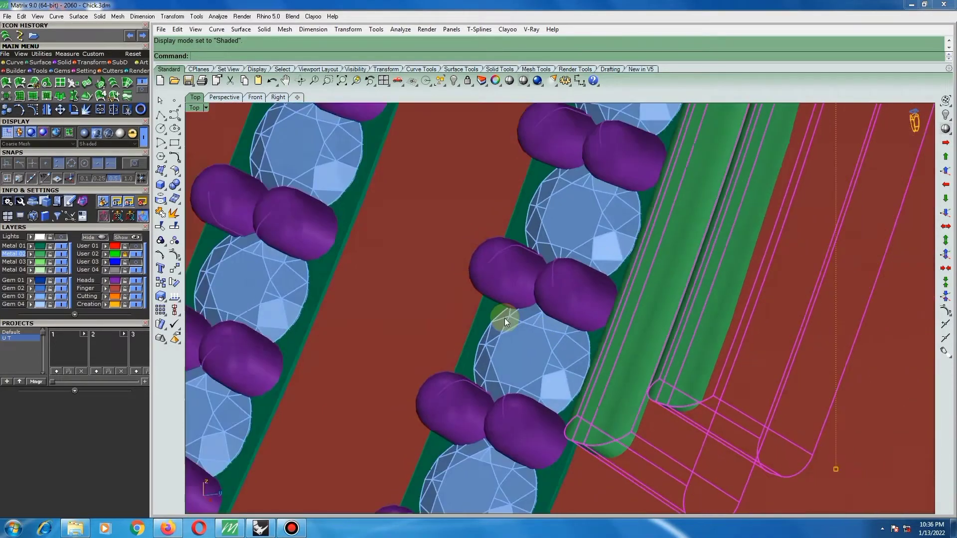
scroll(671, 393, up, 5)
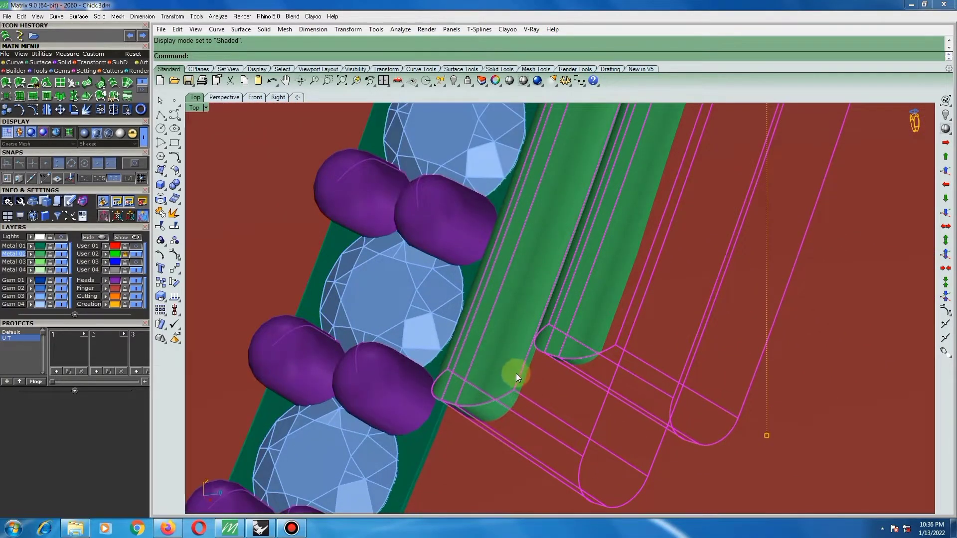
Rotate the connector slightly in 3D about an axis across the bars' lower end, tilting its upper end toward the gem row.
text(r)
key(Return)
click(550, 326)
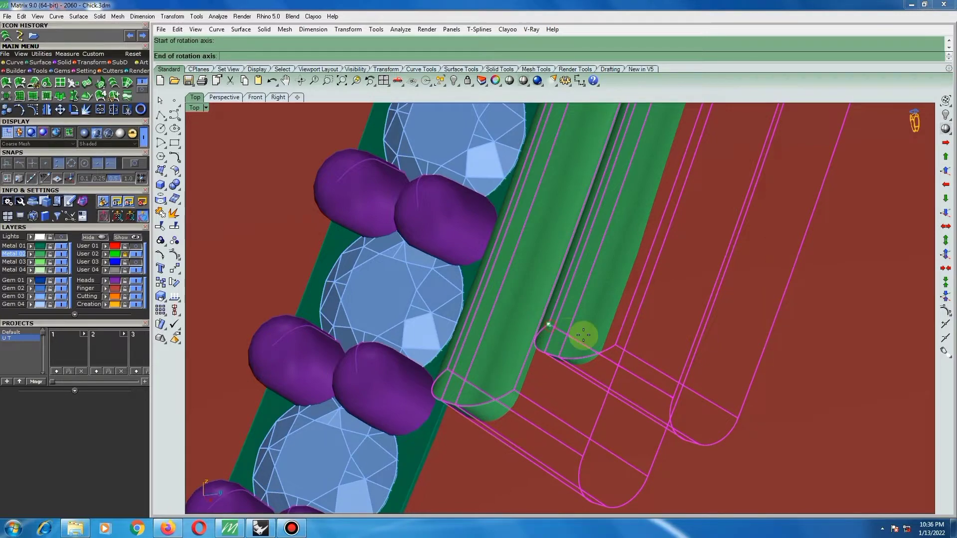
click(616, 345)
scroll(623, 346, down, 4)
scroll(571, 344, up, 2)
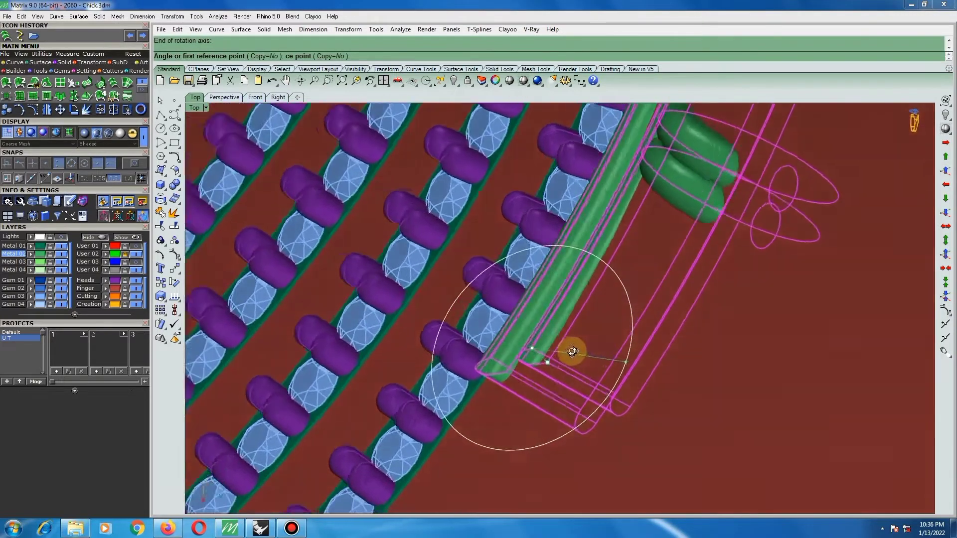
scroll(564, 340, down, 5)
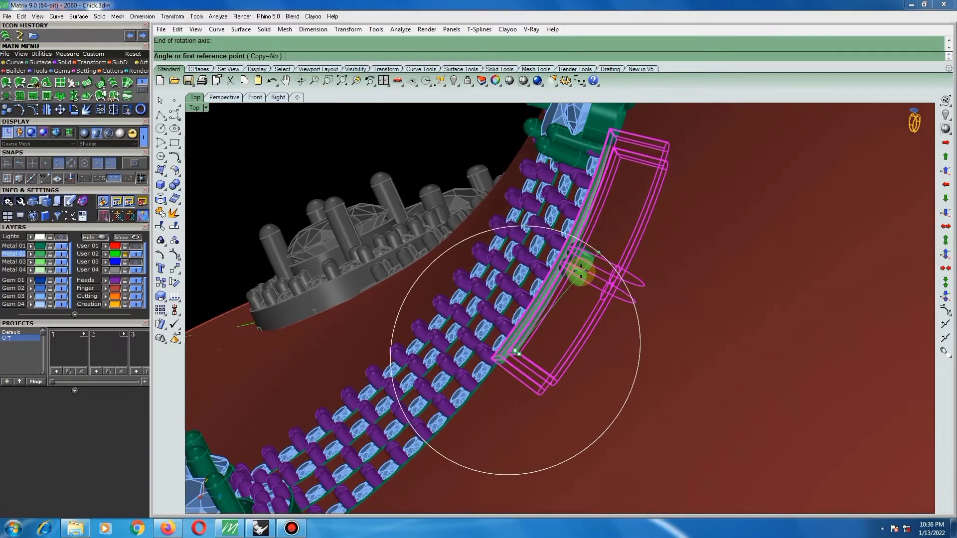
scroll(613, 199, up, 4)
click(625, 175)
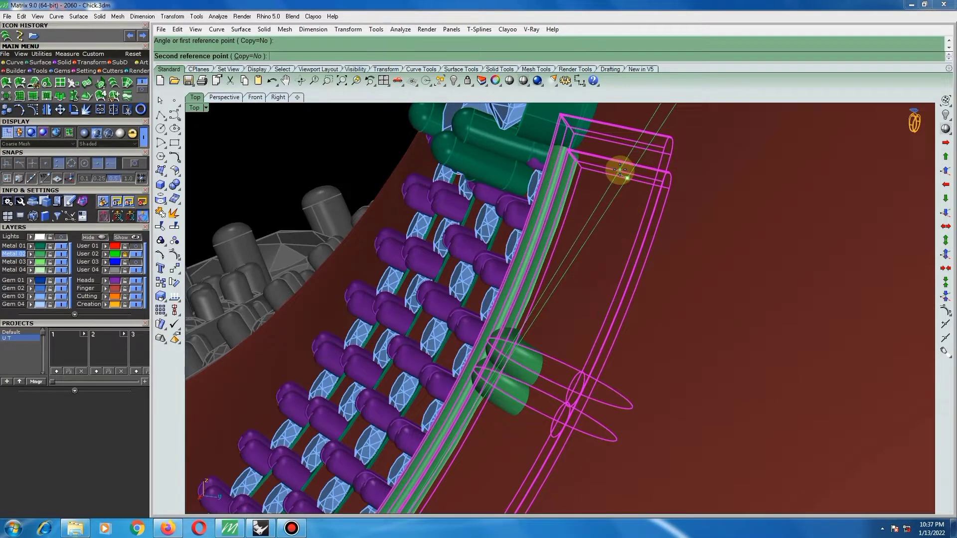
click(598, 176)
scroll(398, 187, down, 2)
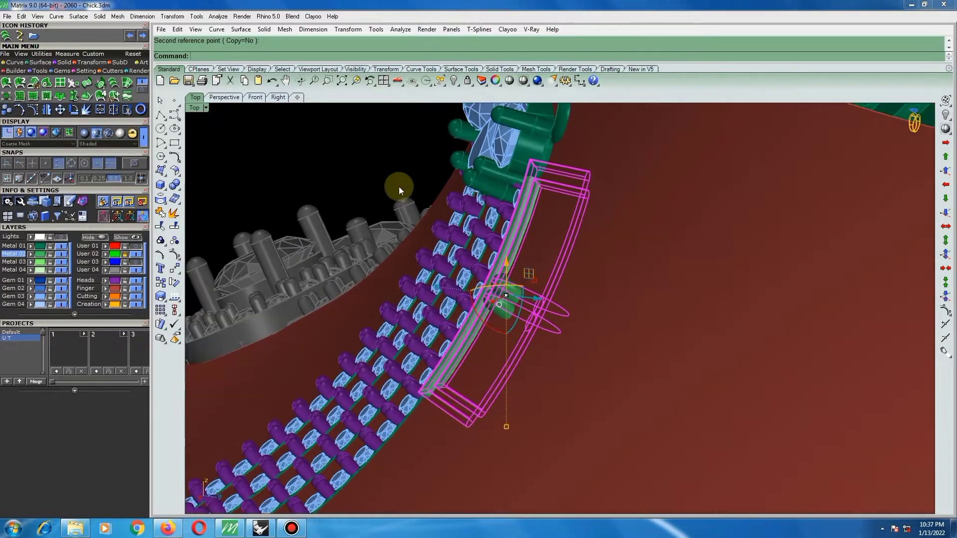
key(Escape)
Examine the fit of the connector against the gem row and the flower cluster at its lower and upper ends.
scroll(435, 380, up, 6)
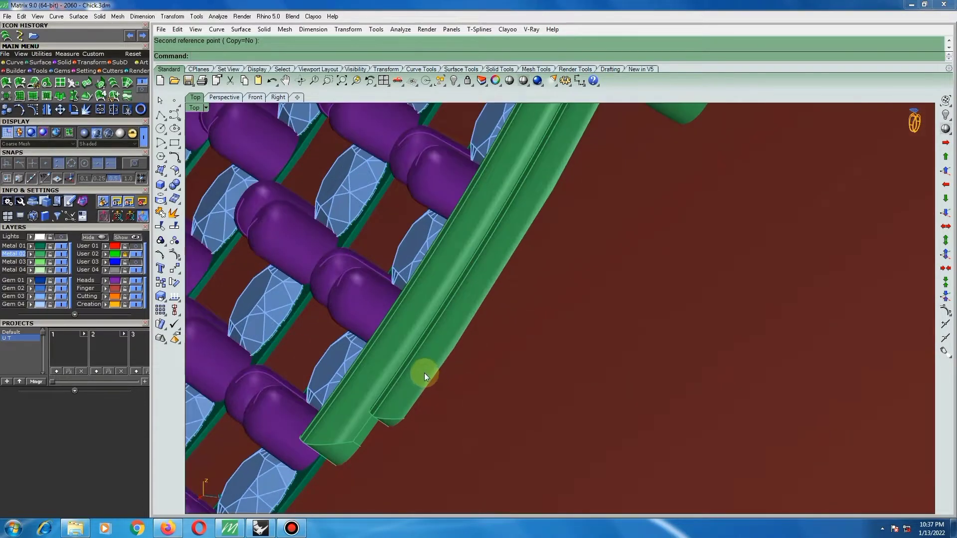
scroll(429, 380, down, 6)
scroll(565, 141, up, 4)
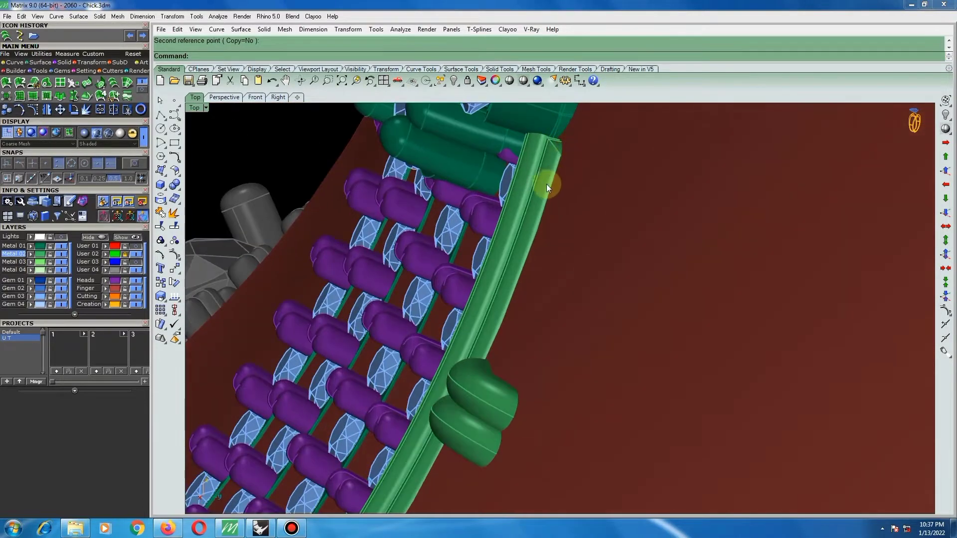
click(539, 183)
scroll(545, 174, down, 2)
scroll(559, 154, up, 4)
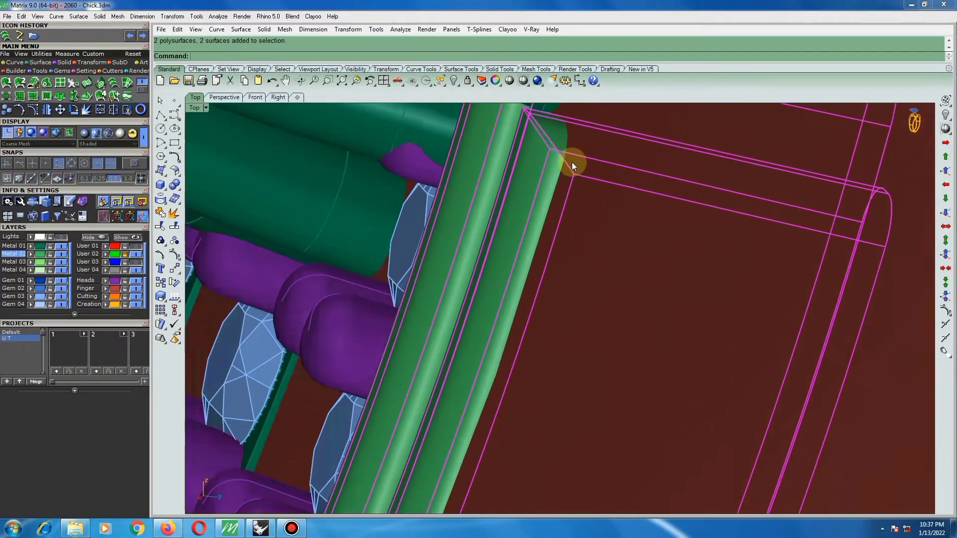
scroll(559, 167, down, 3)
scroll(549, 172, down, 4)
ctrl+shift+right_drag(527, 349, 506, 401)
ctrl+shift+right_drag(532, 369, 507, 402)
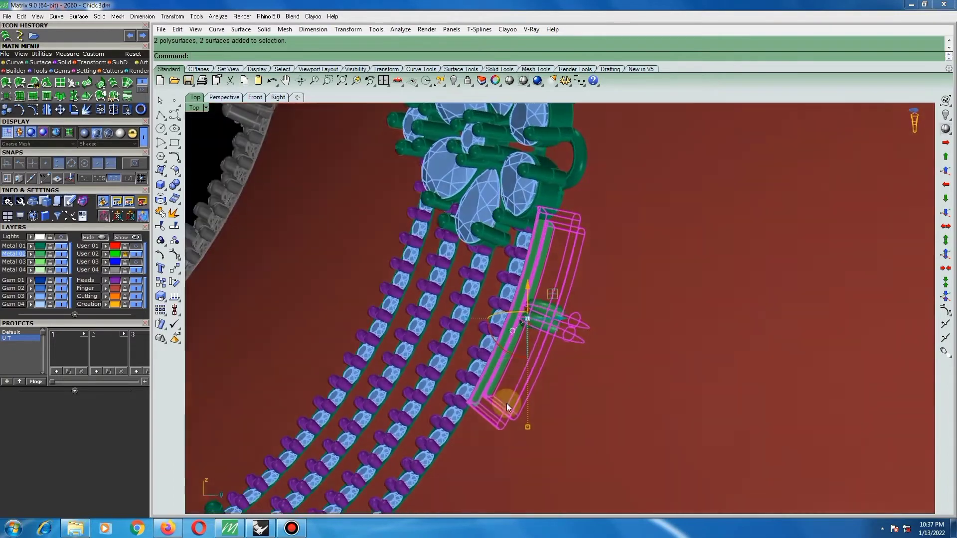
Move the connector slightly outward along the depth edge of the longer bar's lower end.
scroll(476, 399, up, 10)
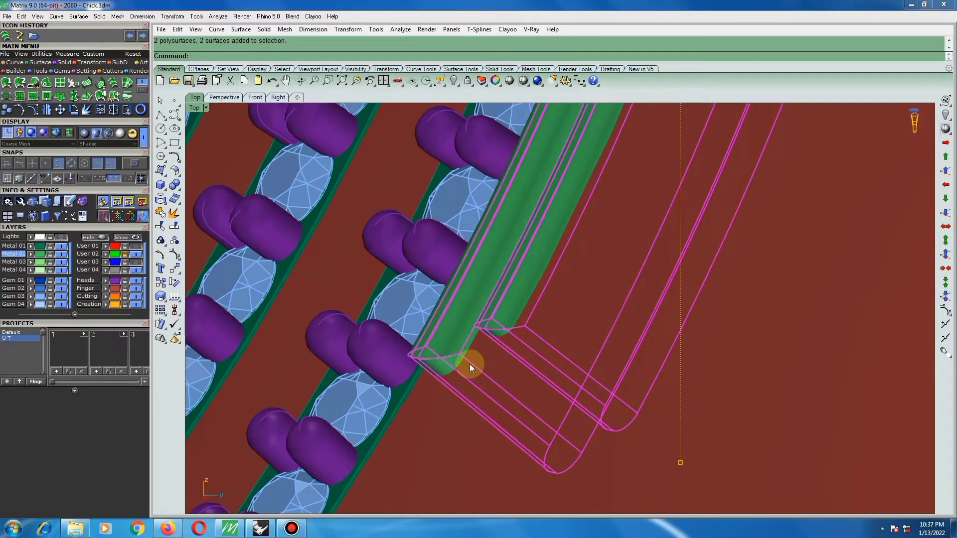
text(ove)
key(Return)
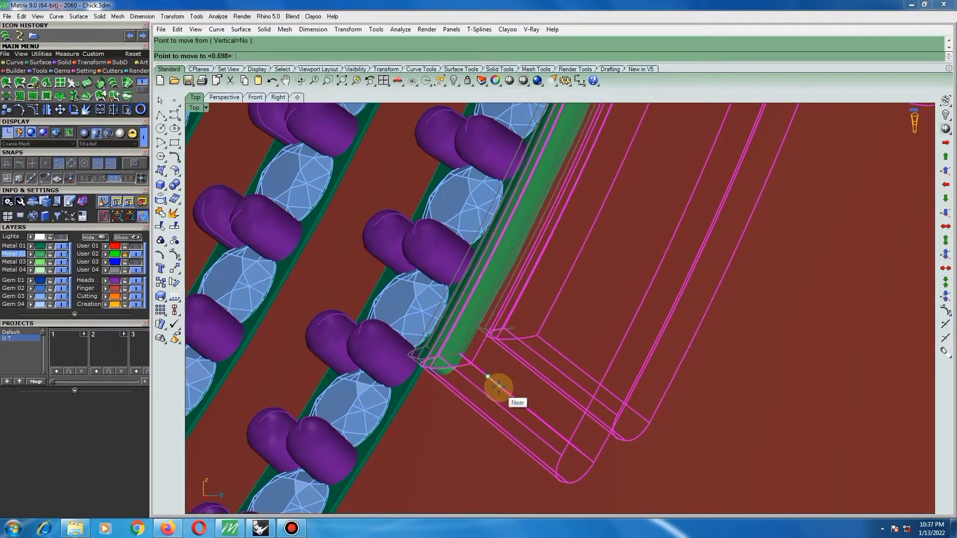
click(500, 388)
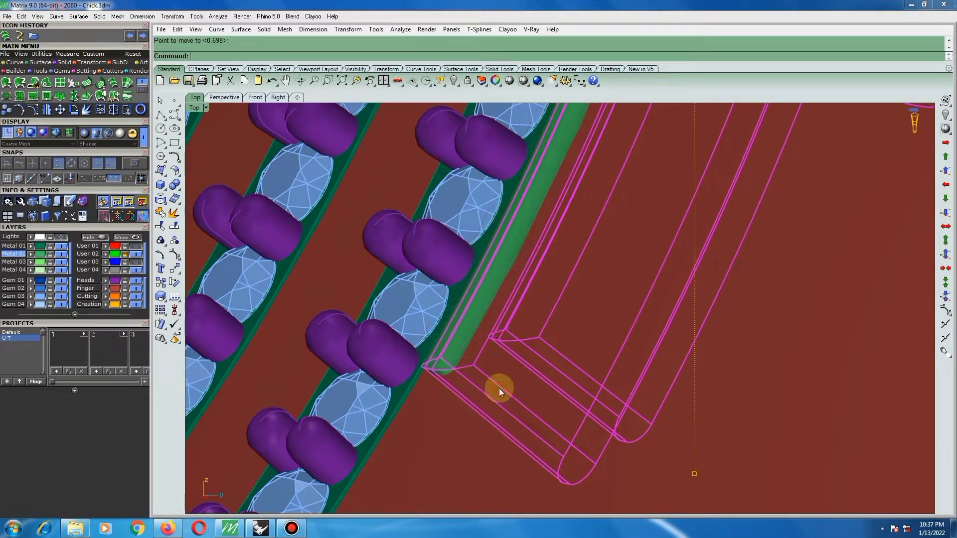
Hide the Finger layer, then assign the large flat green surface to the User 32 layer and hide that layer.
scroll(498, 388, down, 5)
scroll(524, 361, down, 6)
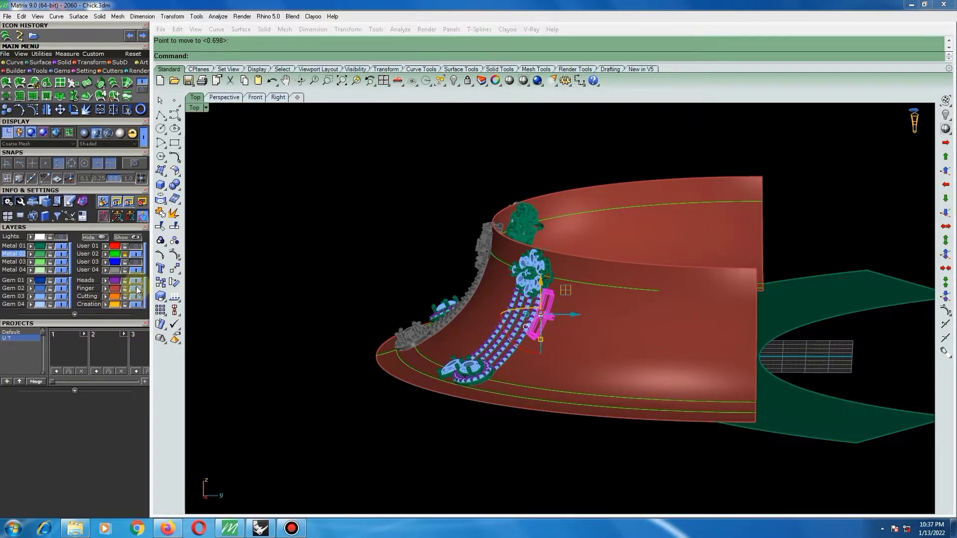
click(136, 288)
click(672, 345)
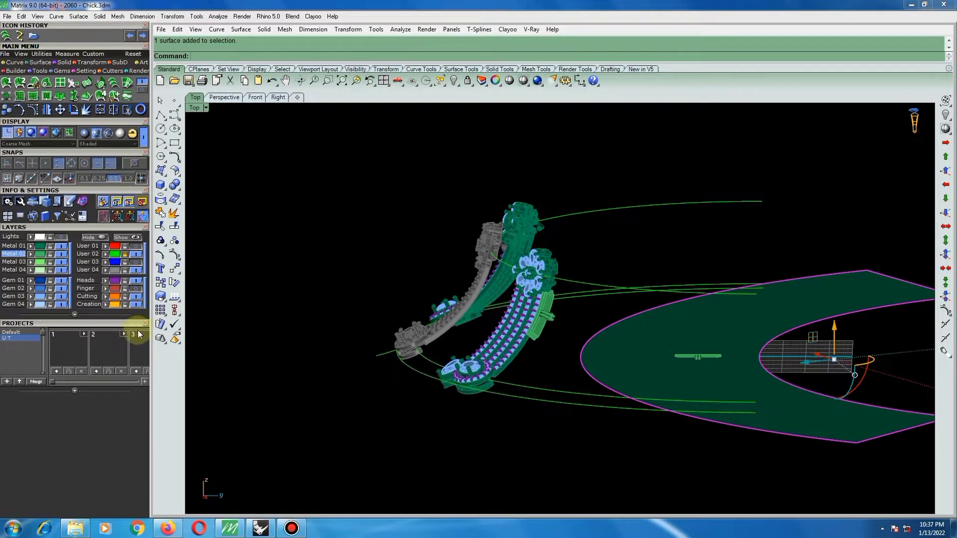
click(74, 316)
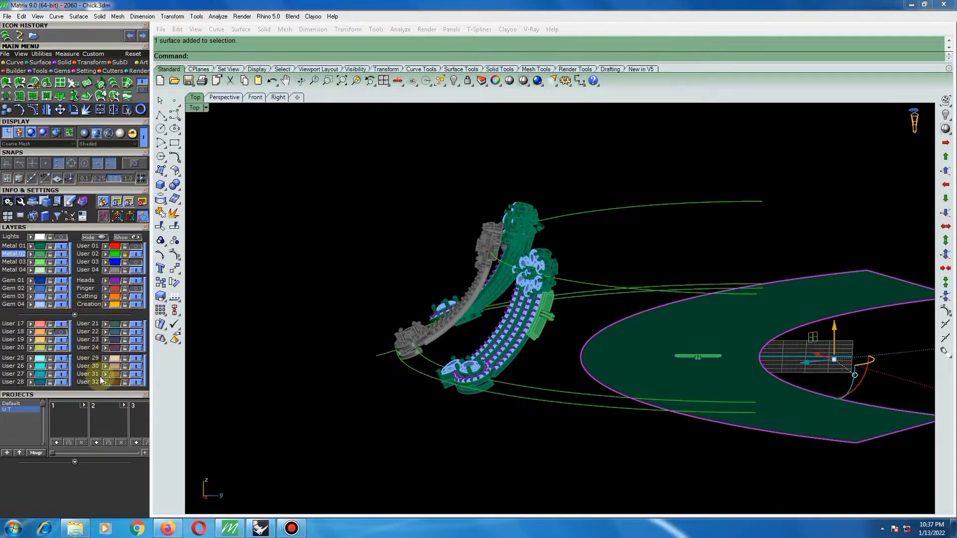
click(104, 383)
click(135, 382)
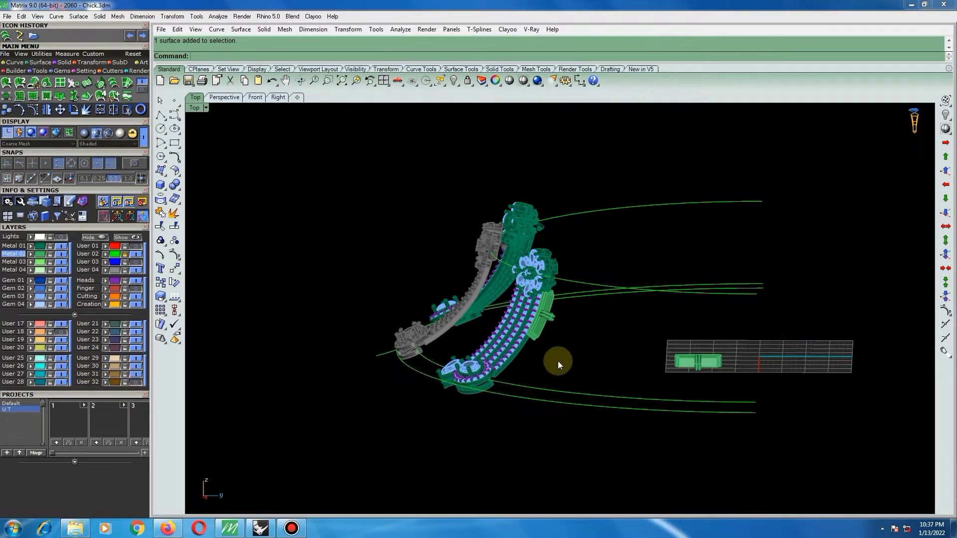
Group the original flat connector lying on the construction grid and hide it.
click(688, 373)
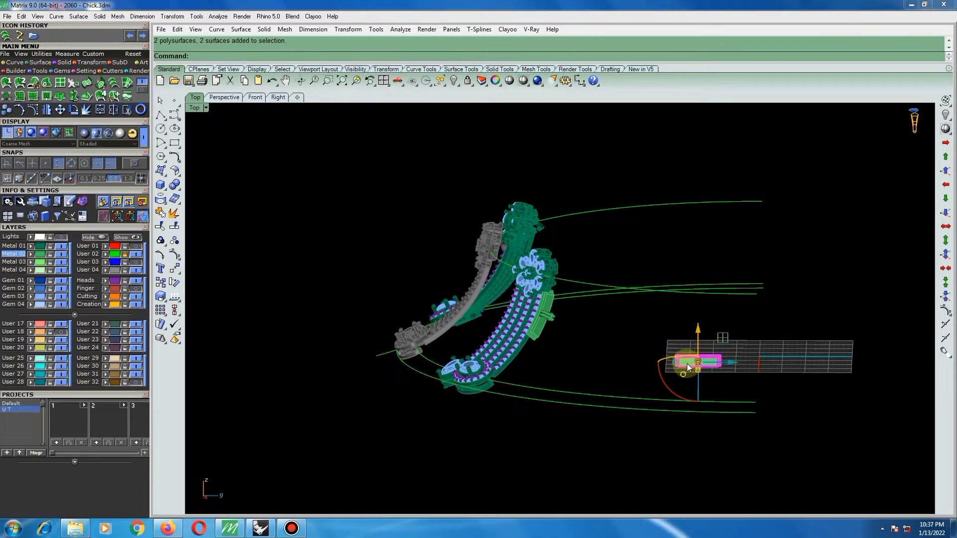
key(ctrl+g)
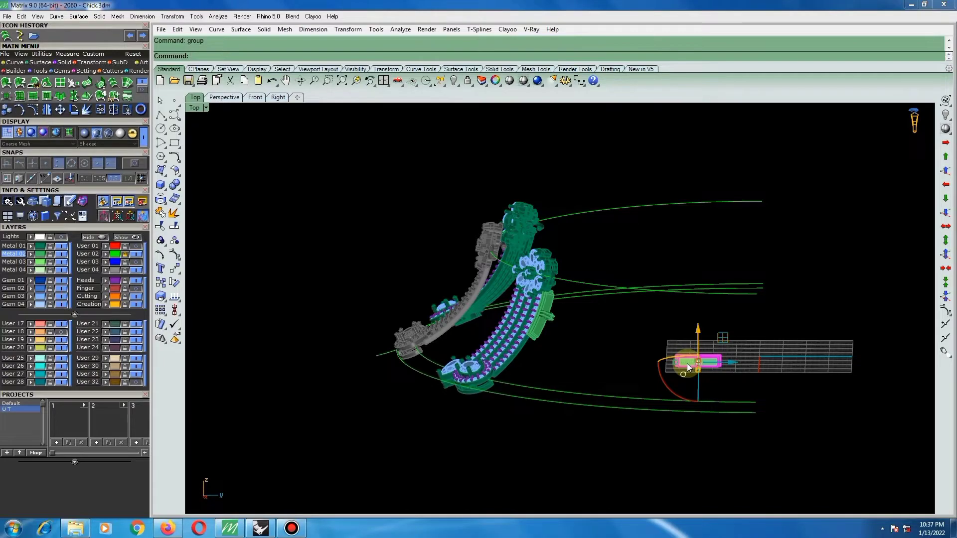
key(ctrl+h)
Examine the placed connector beside the outer gem row below the flower cluster from several angles.
scroll(535, 304, up, 7)
right_drag(598, 308, 565, 357)
scroll(612, 325, up, 3)
scroll(561, 350, down, 4)
scroll(587, 319, up, 6)
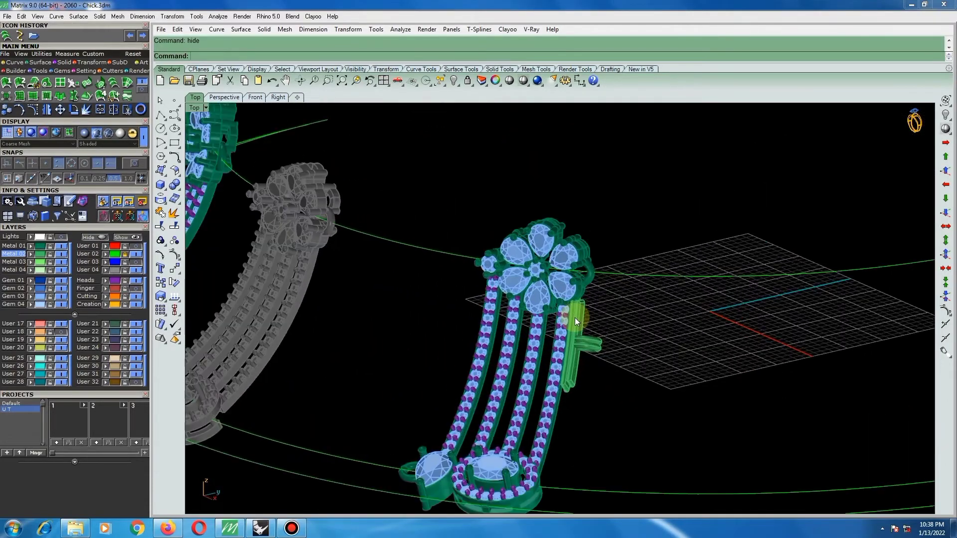
right_drag(575, 319, 625, 325)
scroll(589, 354, up, 3)
click(588, 353)
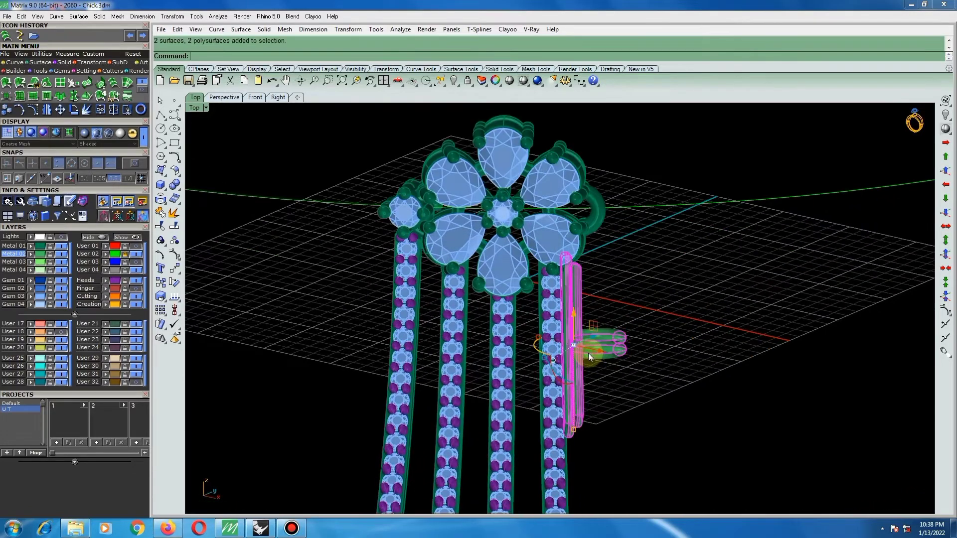
Deselect the connector, then hide the Gem 03 layer so the metal rails beneath the gems are exposed.
click(339, 299)
scroll(415, 295, down, 4)
click(61, 297)
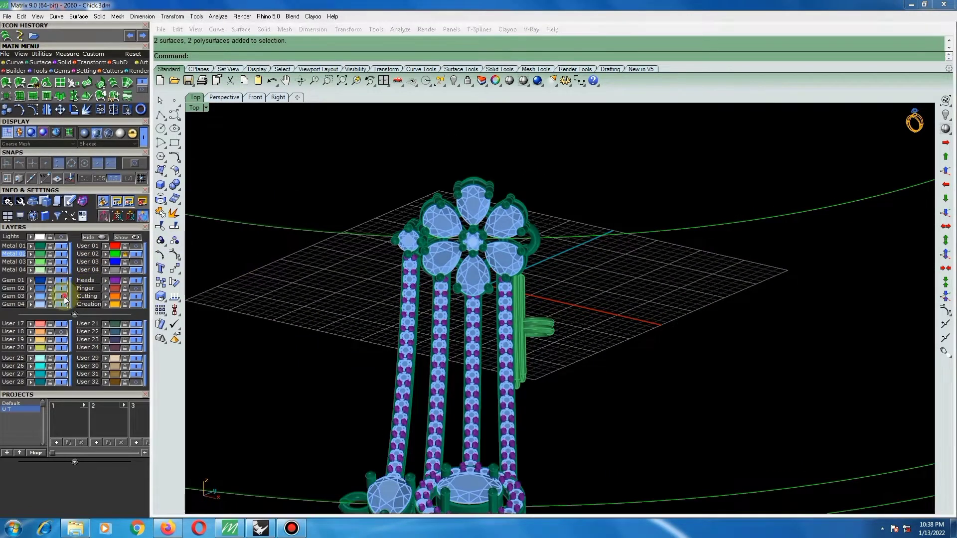
right_drag(538, 351, 163, 299)
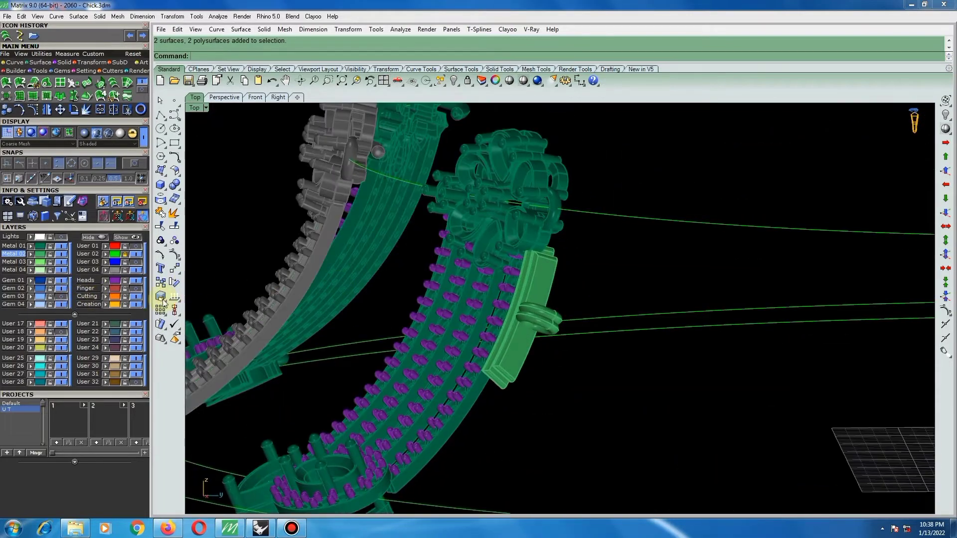
right_drag(551, 329, 601, 275)
right_drag(570, 309, 522, 410)
click(577, 334)
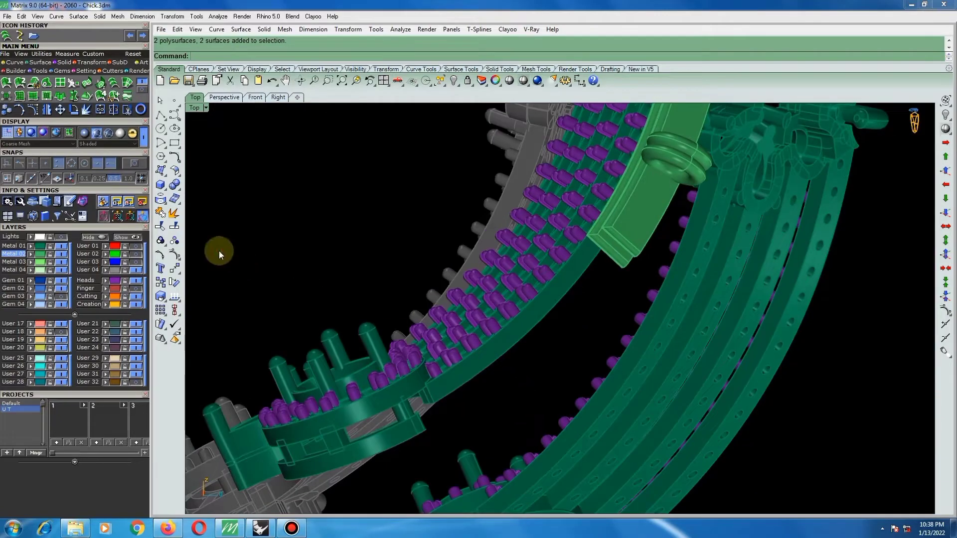
Extract a copy of the outer side face of the outermost gem row's rail, keeping the input layer.
click(174, 171)
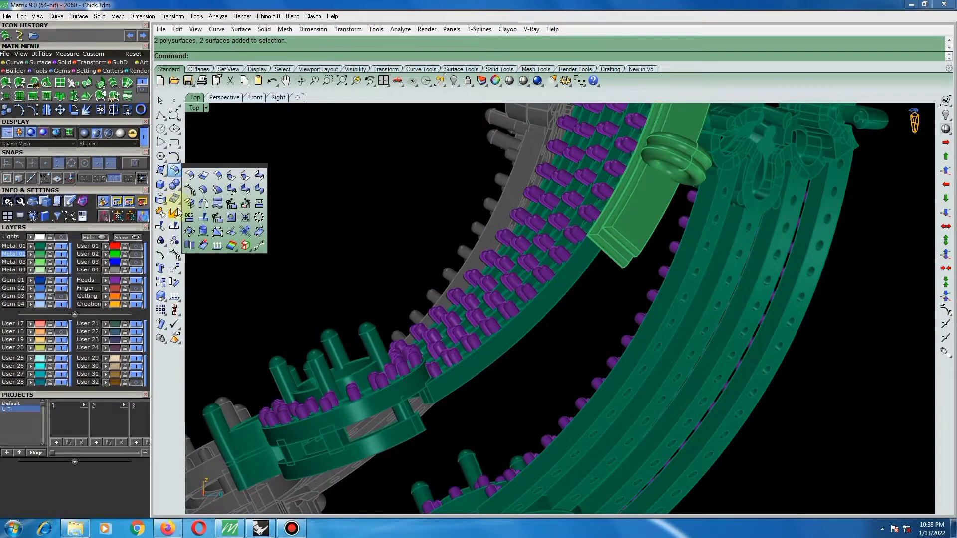
click(174, 226)
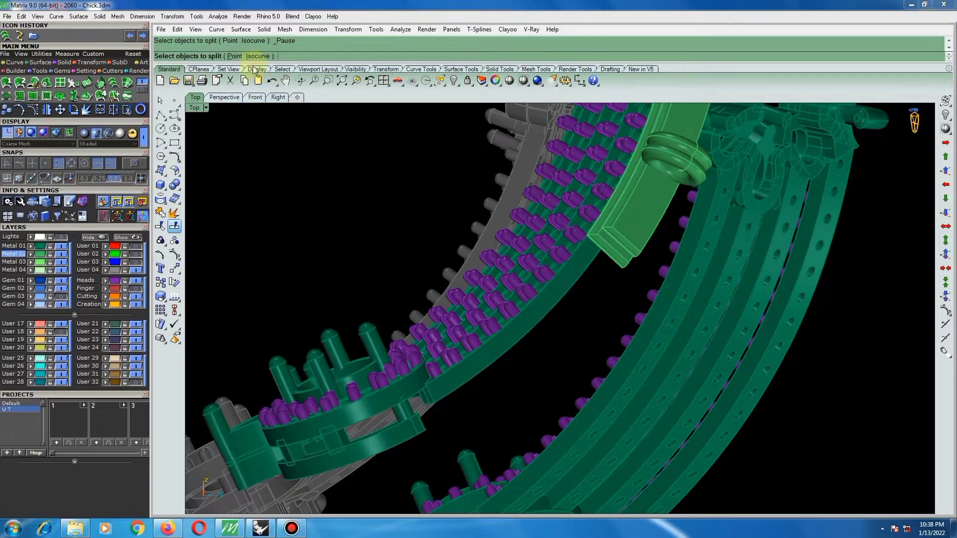
right_click(175, 213)
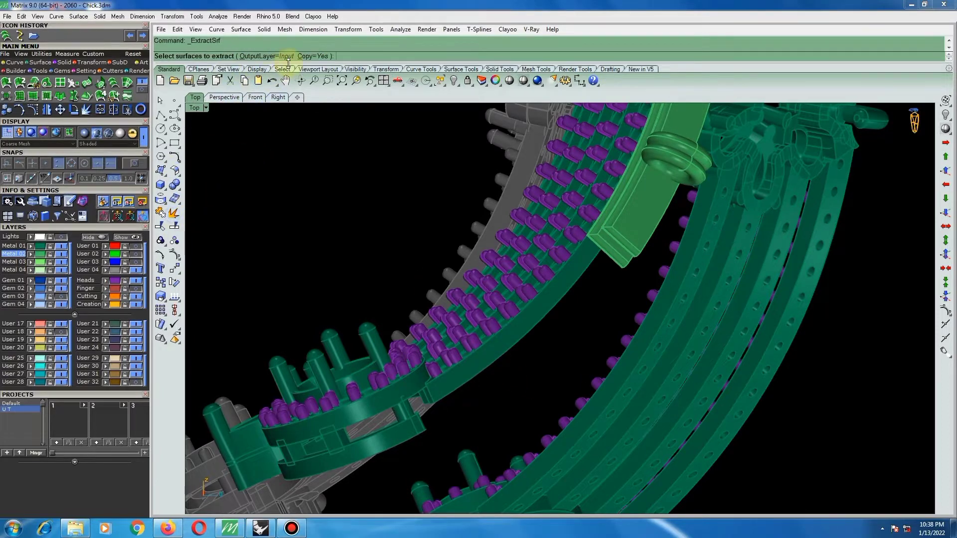
scroll(519, 330, up, 2)
click(492, 355)
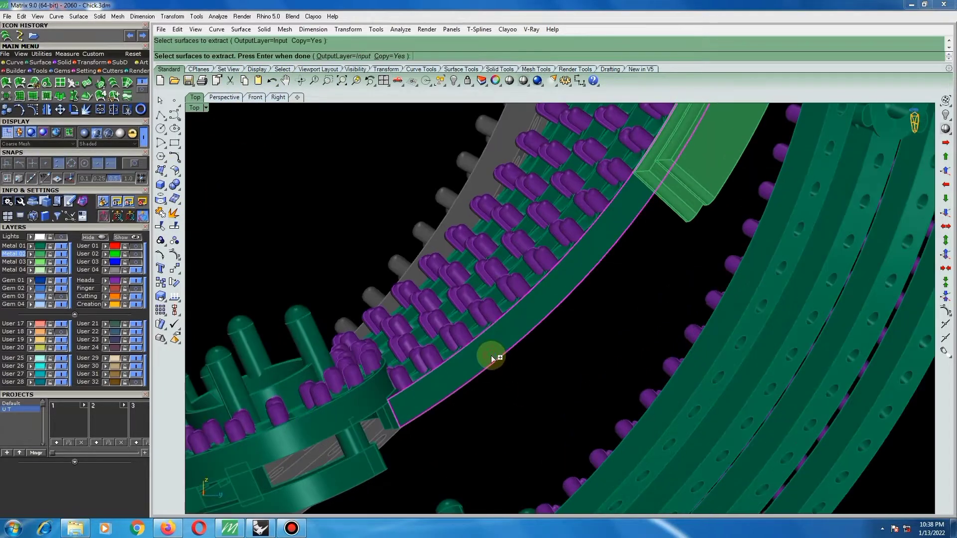
key(Return)
scroll(501, 379, up, 2)
scroll(512, 397, down, 6)
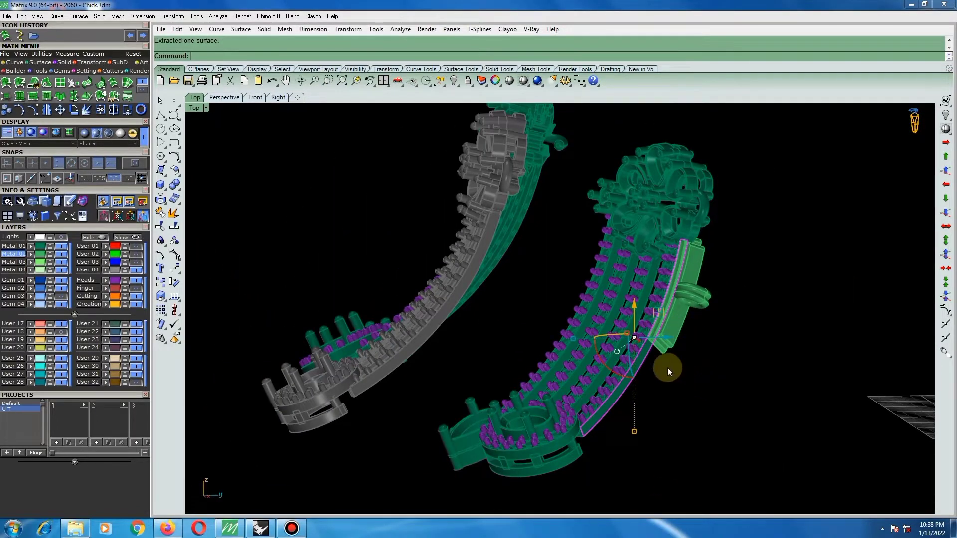
scroll(626, 417, up, 2)
right_click(622, 414)
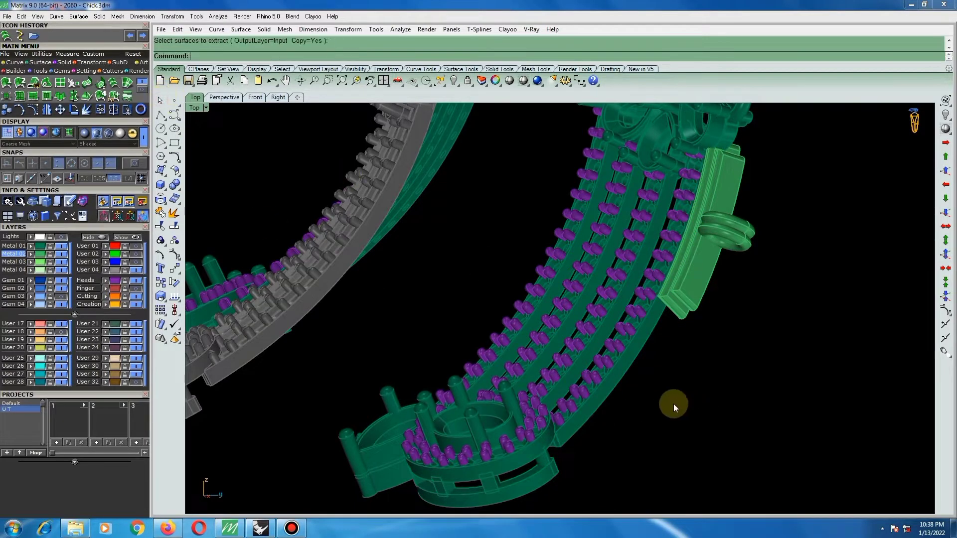
Extend the long outer edge of the copied rail surface by a factor of 1.
click(174, 171)
click(256, 199)
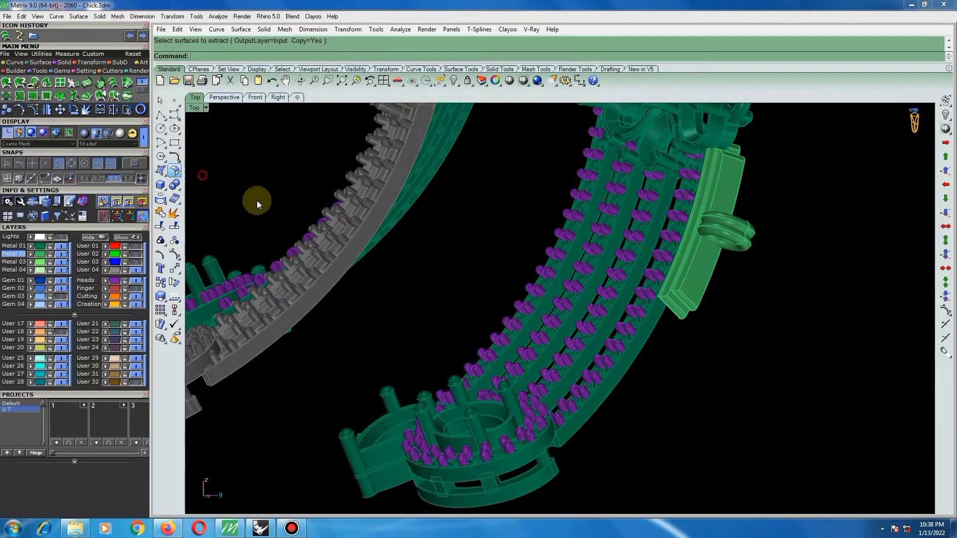
scroll(603, 403, up, 2)
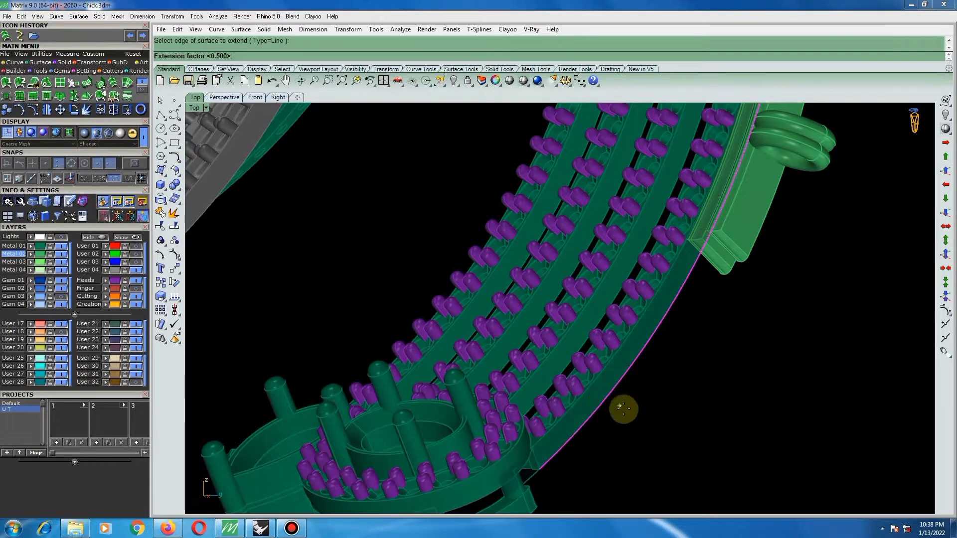
click(619, 407)
scroll(619, 411, down, 2)
right_drag(619, 410, 580, 398)
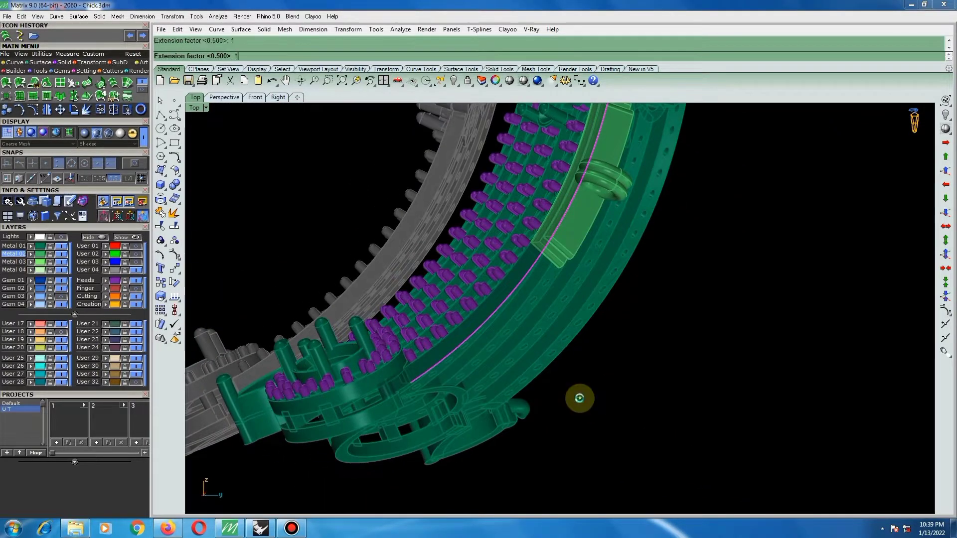
key(Return)
right_drag(487, 396, 422, 423)
scroll(509, 394, down, 4)
scroll(336, 396, up, 7)
scroll(411, 333, down, 7)
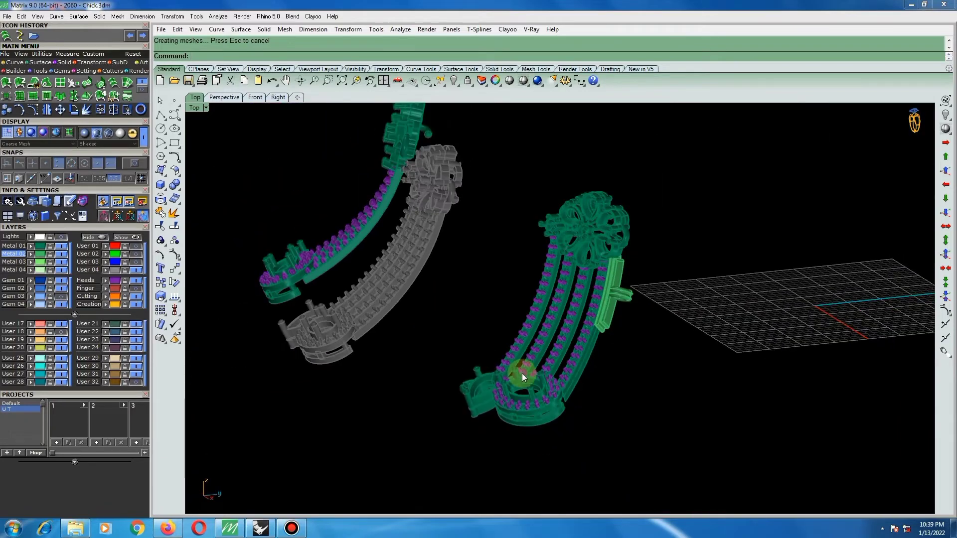
Extend the short end edge of the copied rail surface beside the oval setting by a factor of 1.
right_drag(522, 373, 478, 405)
scroll(568, 420, up, 14)
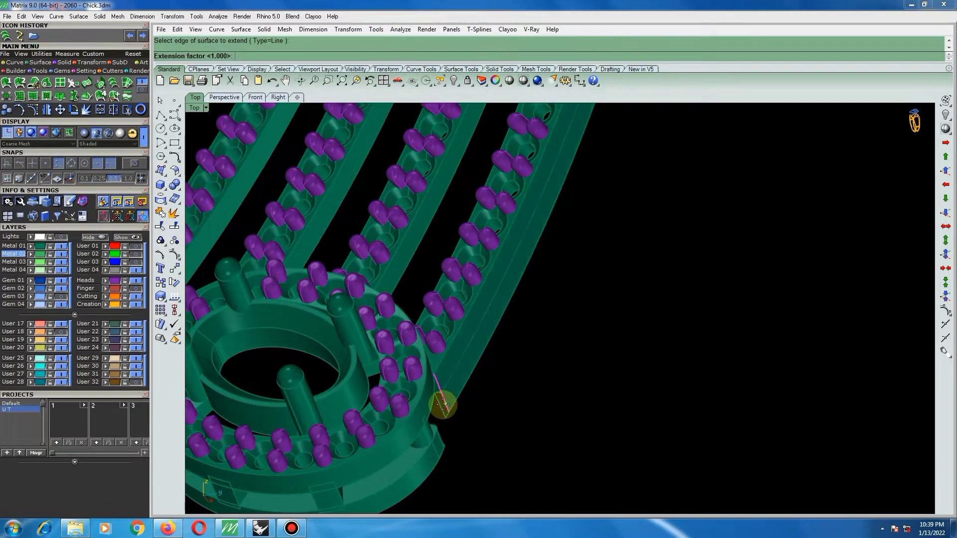
scroll(472, 412, down, 7)
right_drag(450, 416, 398, 374)
scroll(489, 348, down, 7)
right_drag(375, 294, 366, 286)
scroll(379, 307, up, 10)
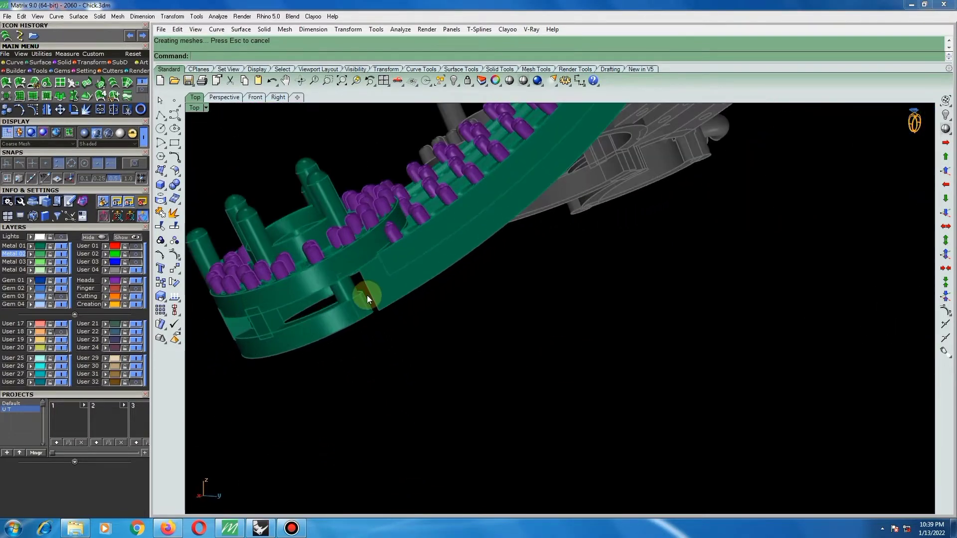
Extract a copy of the outer face of the oval setting's lower band, keeping the input layer.
scroll(390, 302, down, 5)
right_drag(352, 245, 402, 249)
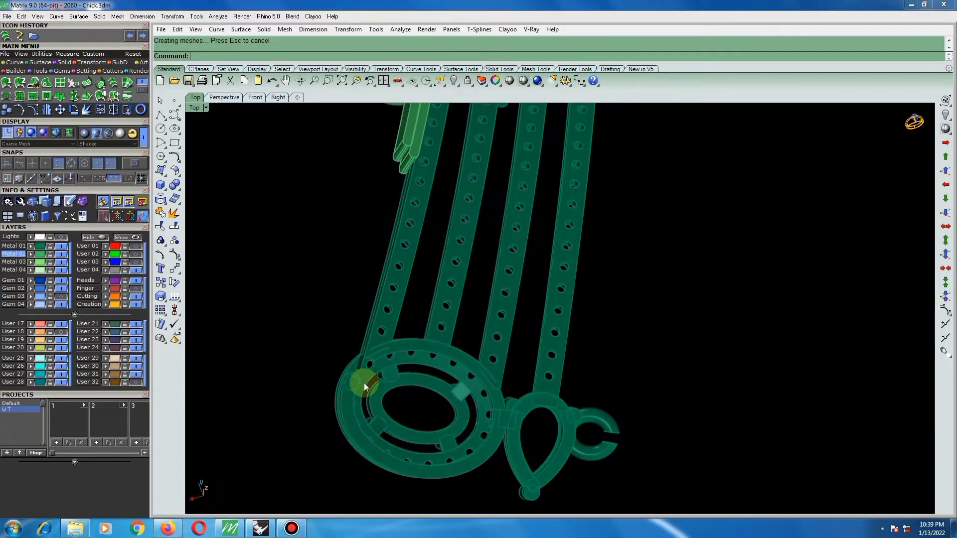
scroll(362, 369, up, 4)
right_drag(359, 348, 608, 403)
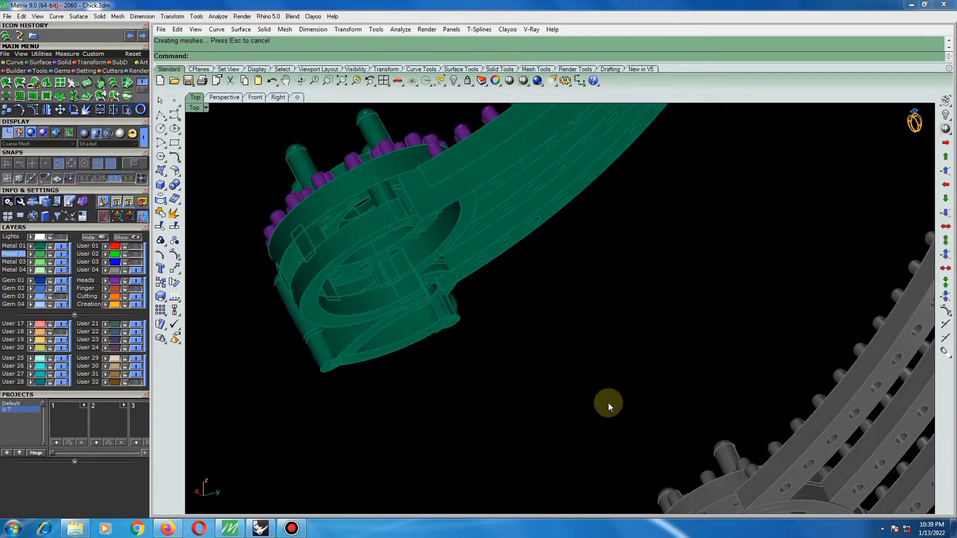
click(174, 225)
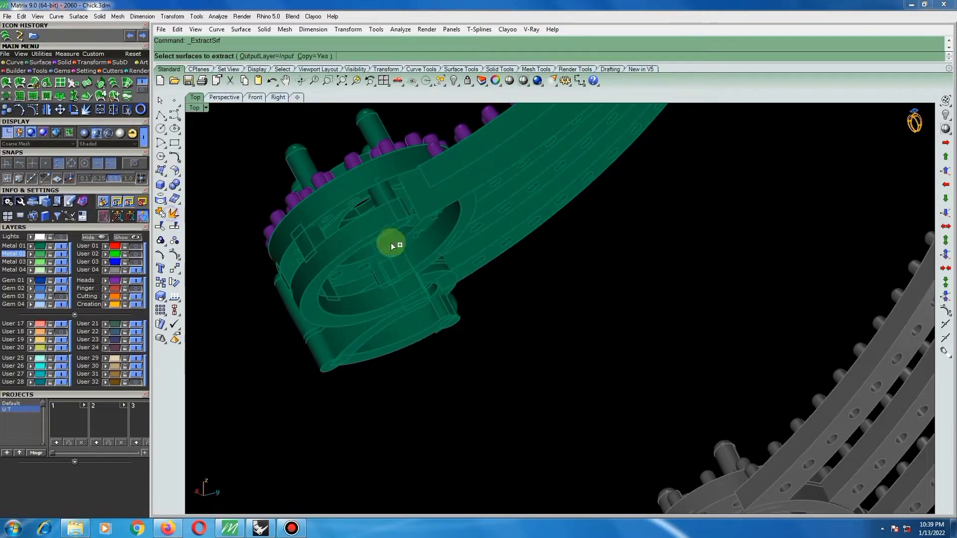
right_drag(390, 235, 399, 222)
scroll(422, 260, up, 3)
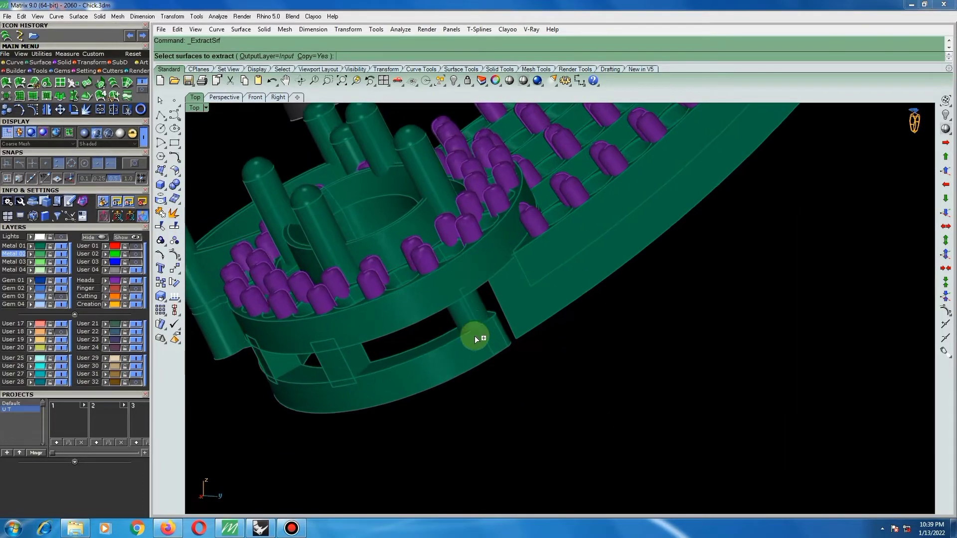
click(472, 351)
right_click(474, 349)
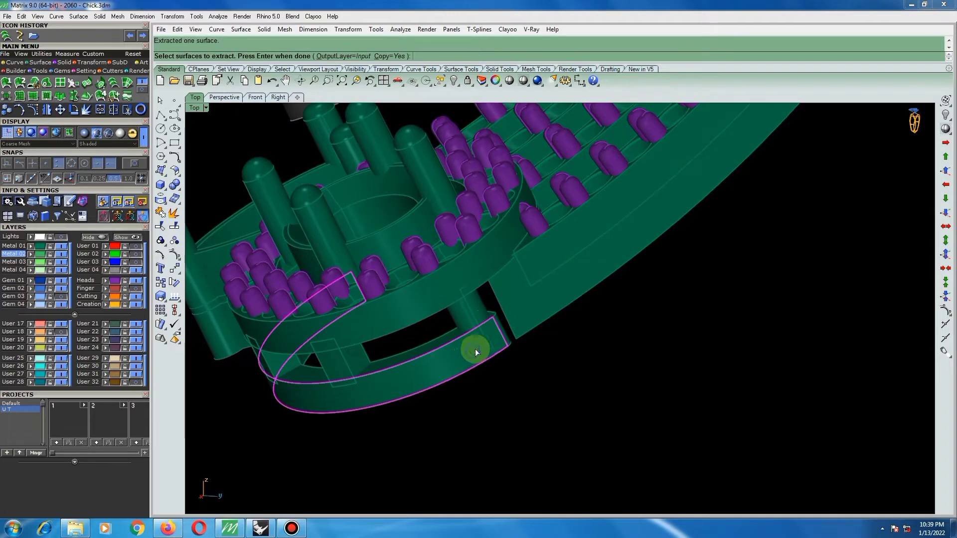
right_click(525, 358)
right_click(525, 355)
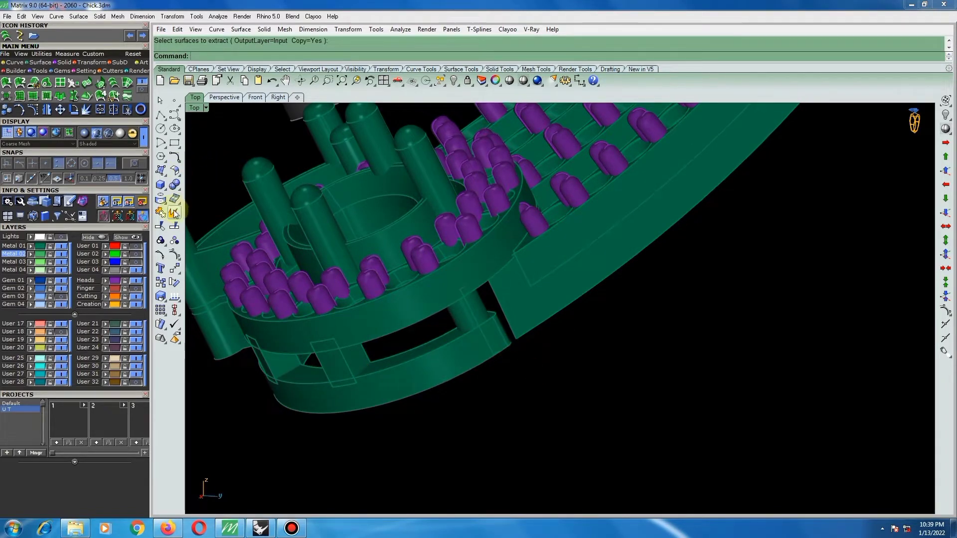
Untrim the end edge of the copied band surface on the oval setting.
right_click(161, 228)
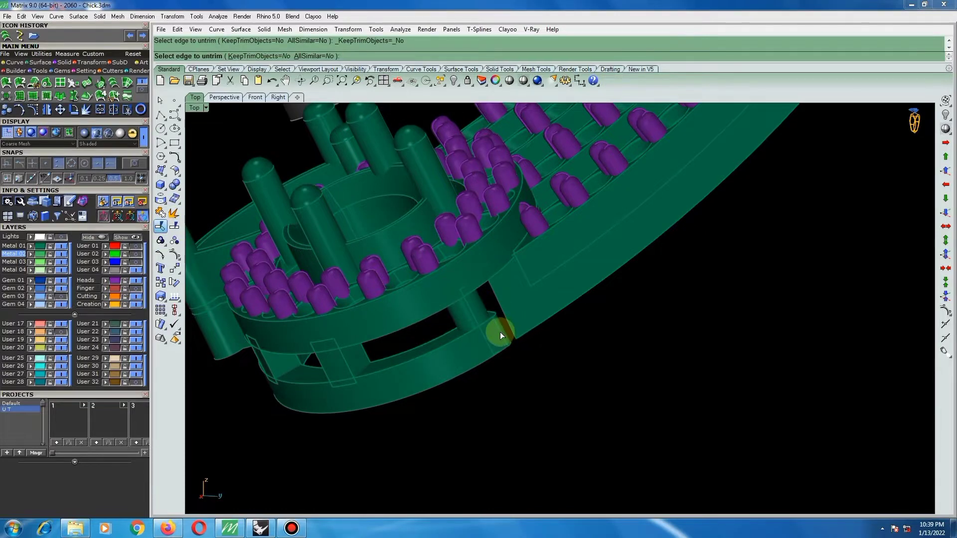
mouse_move(502, 333)
right_down()
mouse_move(528, 338)
mouse_move(490, 278)
mouse_move(419, 203)
mouse_move(470, 299)
mouse_move(504, 327)
right_up()
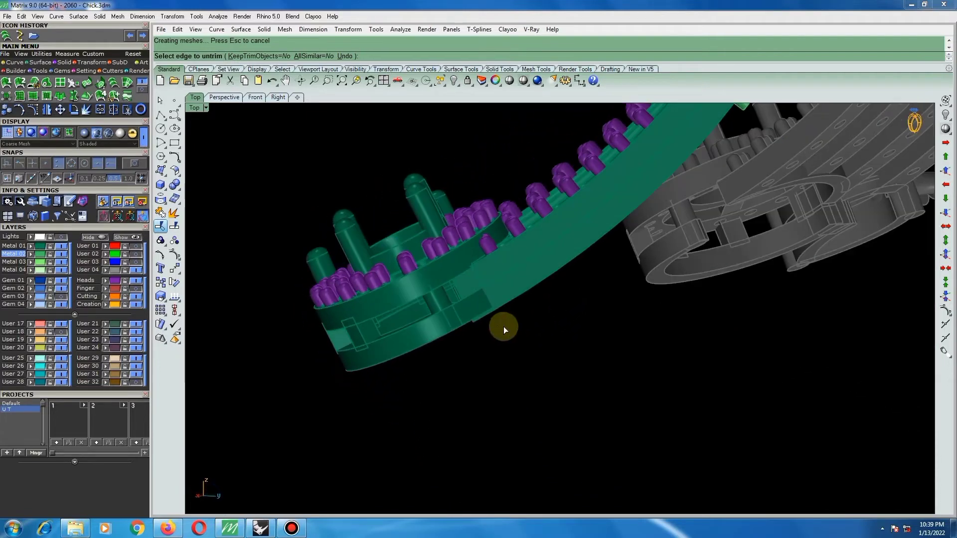
key(Escape)
Split the untrimmed band surface of the oval setting by isocurve in the V direction near where it meets the rail.
click(480, 315)
right_drag(481, 315, 474, 220)
click(543, 363)
click(441, 336)
scroll(474, 222, down, 5)
scroll(460, 177, up, 7)
right_drag(459, 178, 509, 232)
scroll(526, 220, up, 2)
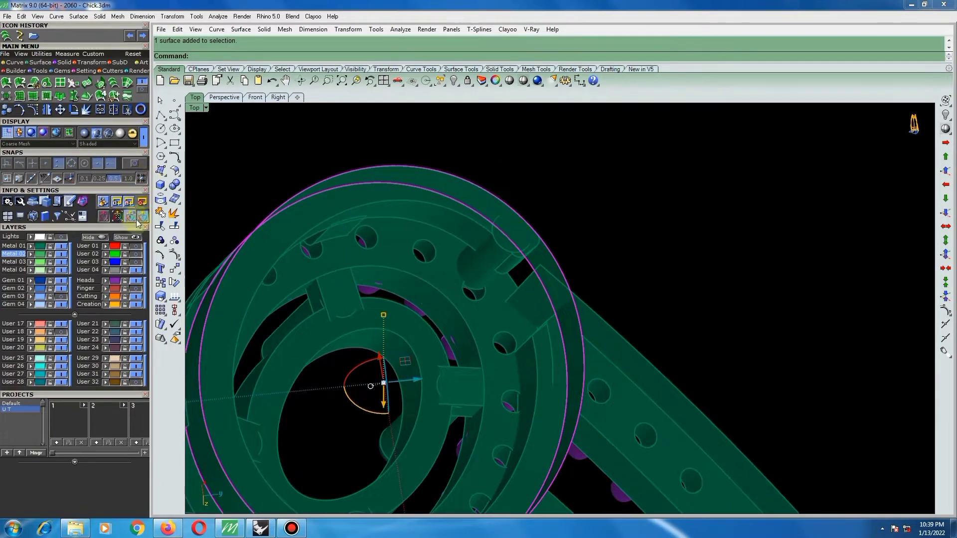
right_click(174, 226)
scroll(512, 226, up, 1)
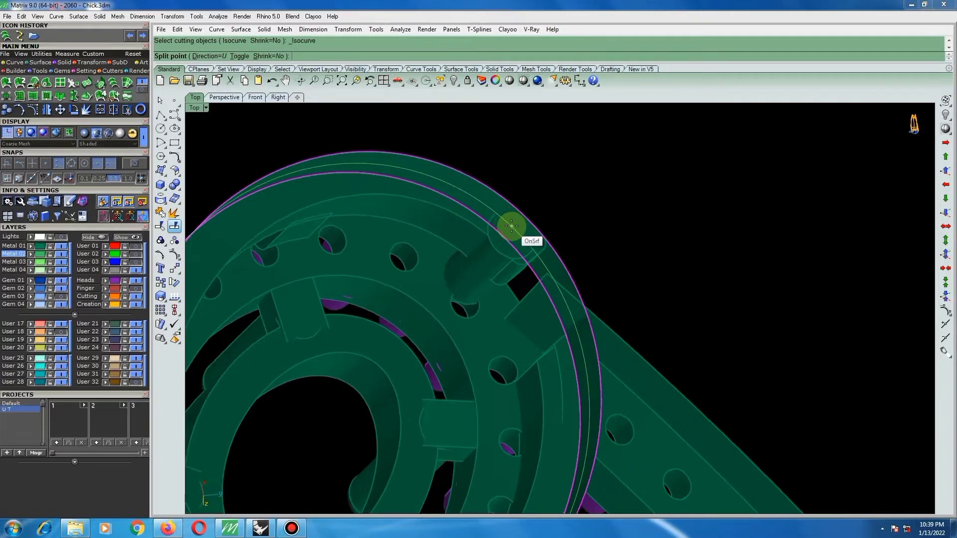
text(t)
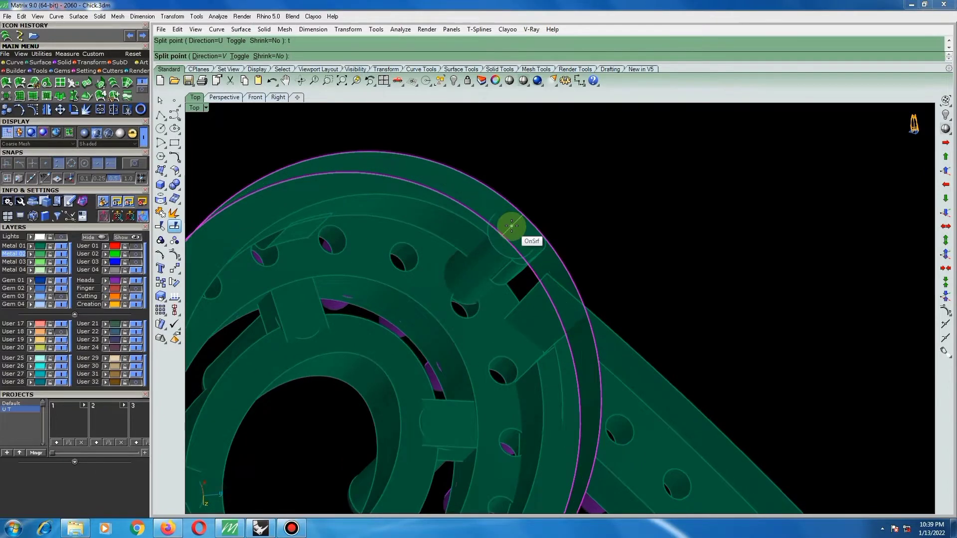
right_drag(571, 315, 538, 296)
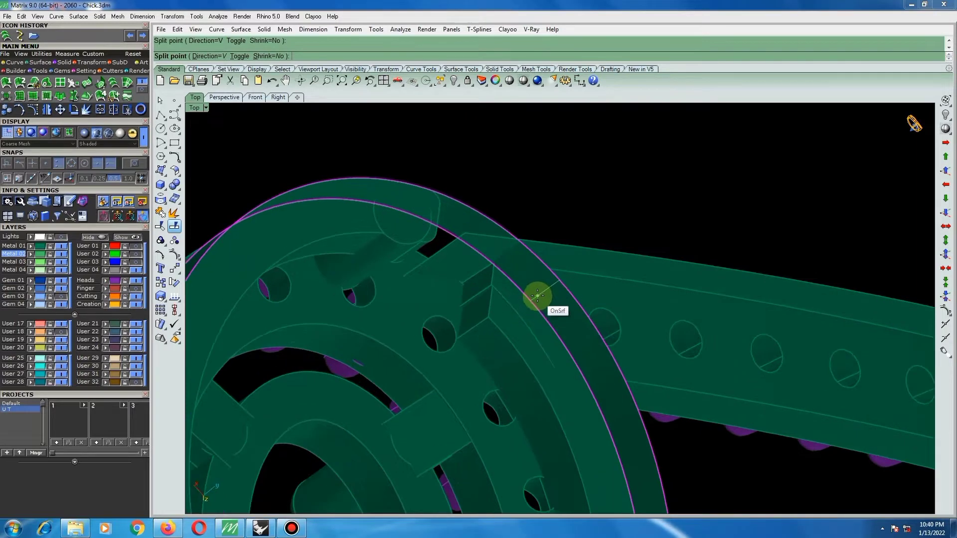
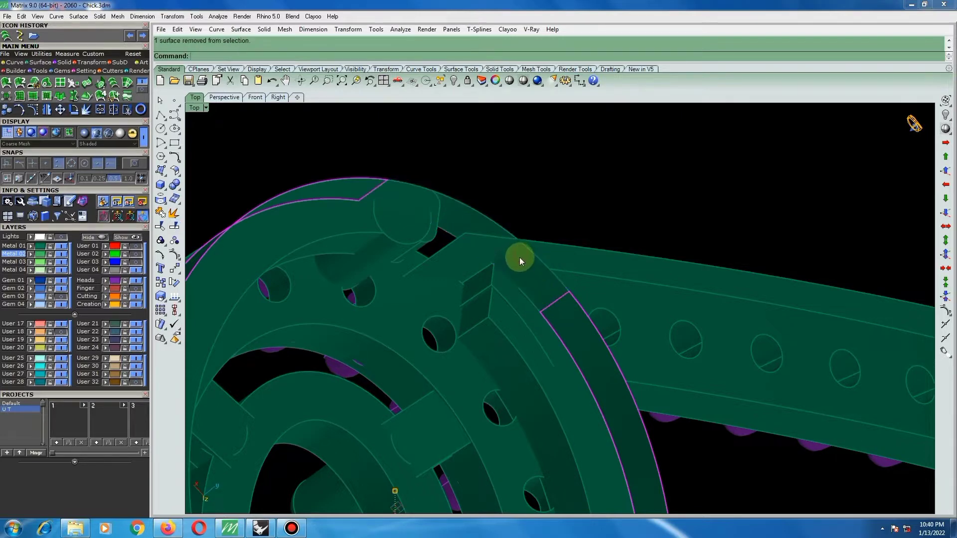
Split the extended rail surface by isocurve in the U direction at the rail's corner beside the oval setting and delete the excess strip.
click(562, 249)
right_drag(562, 249, 530, 210)
scroll(526, 344, up, 4)
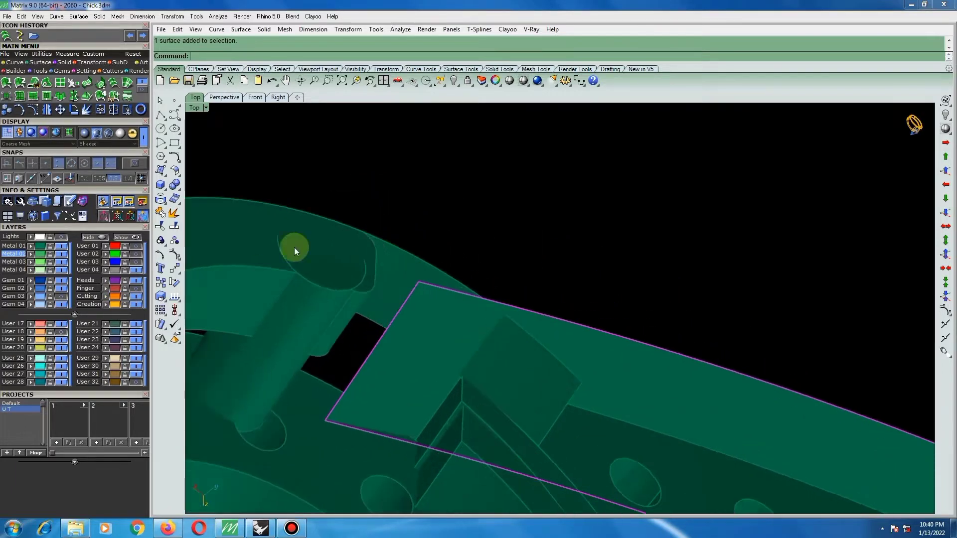
click(172, 227)
scroll(525, 325, up, 1)
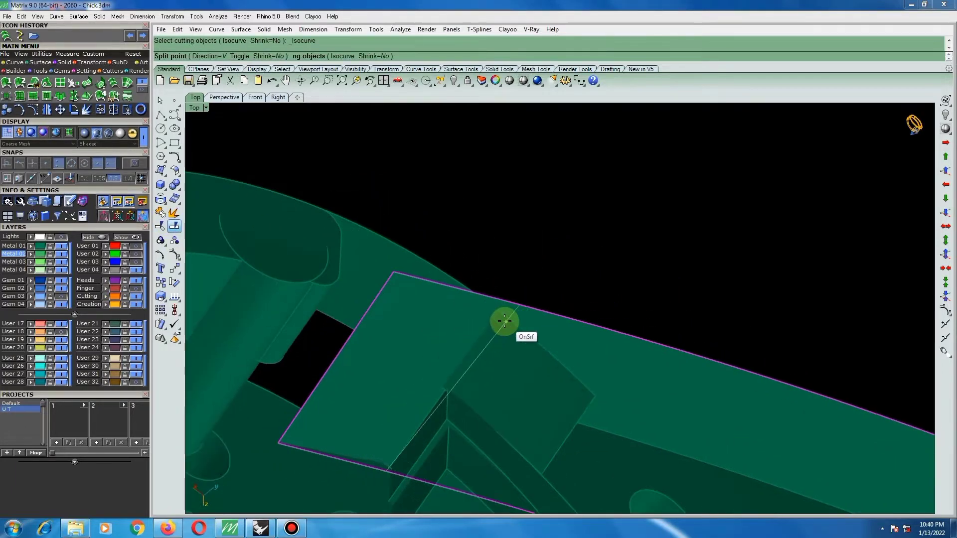
text(t)
key(Return)
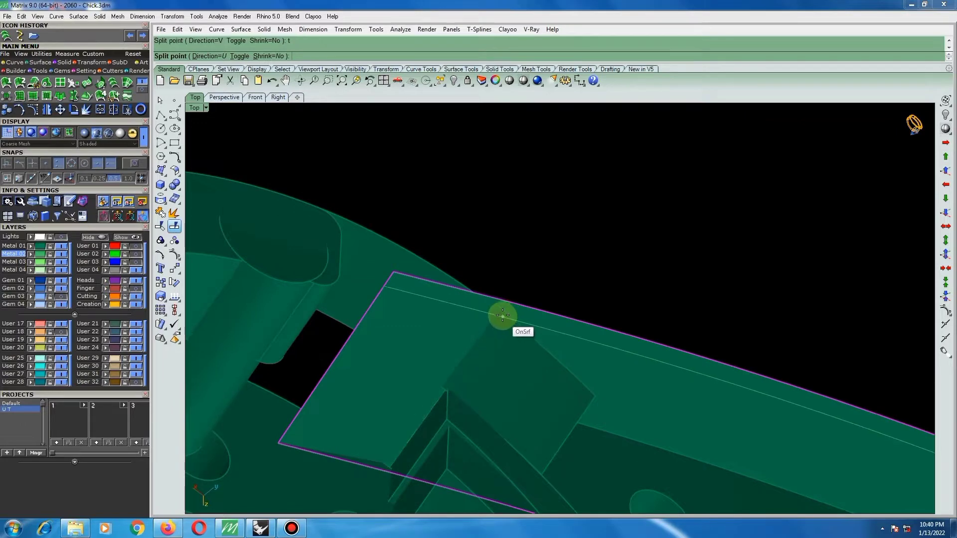
scroll(504, 315, up, 2)
scroll(504, 311, up, 1)
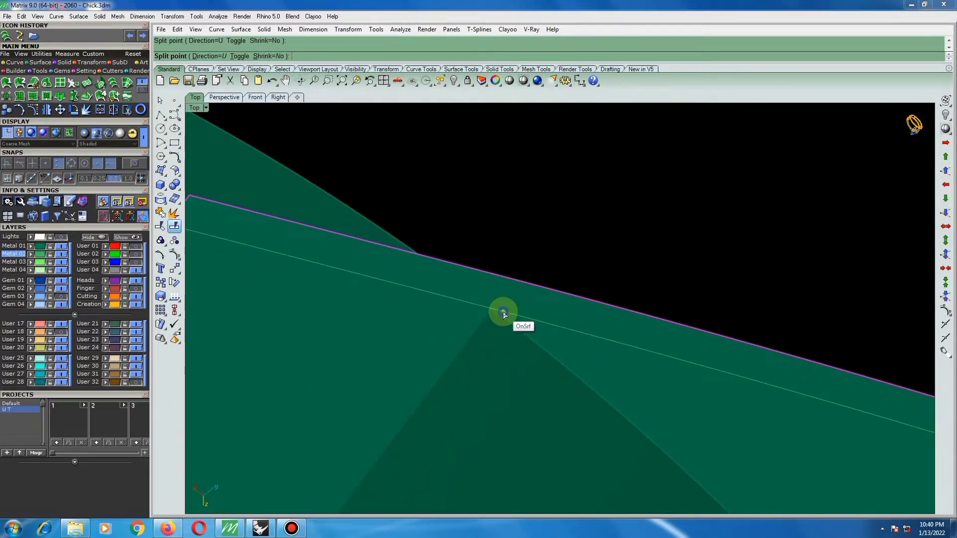
click(503, 312)
right_click(502, 314)
scroll(491, 322, down, 6)
key(Delete)
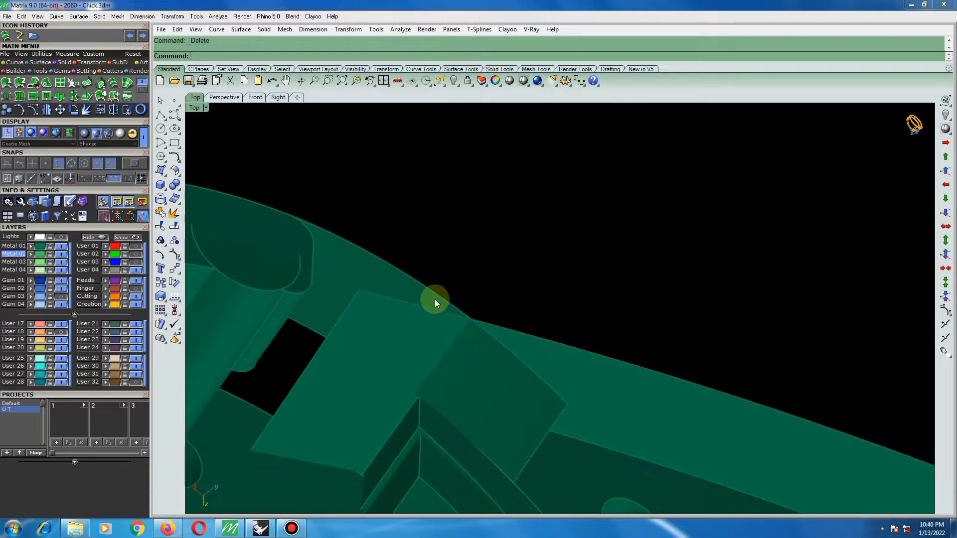
Split the copied outer rail surface by isocurve in the V direction just inside the end of the connector bar.
scroll(435, 300, down, 8)
right_drag(509, 346, 709, 301)
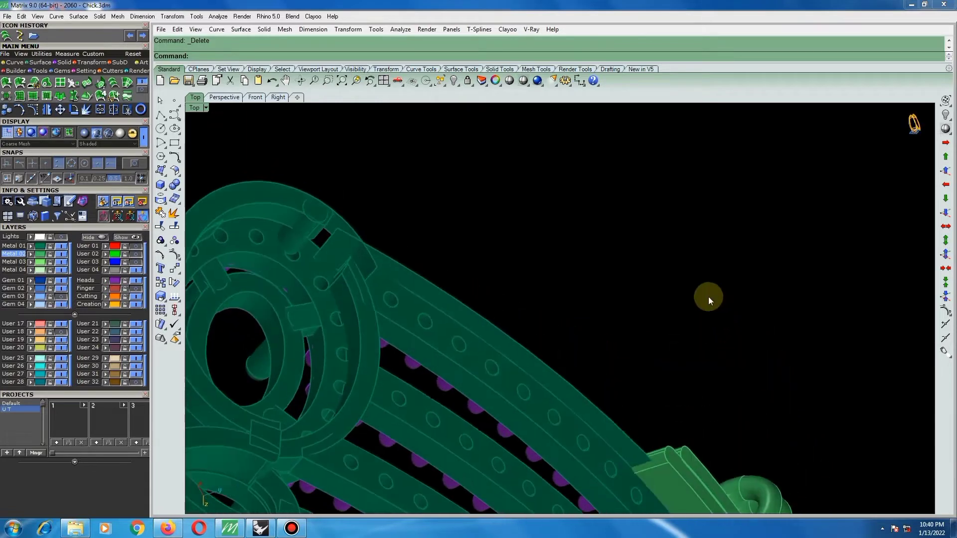
scroll(706, 319, down, 10)
scroll(663, 434, up, 8)
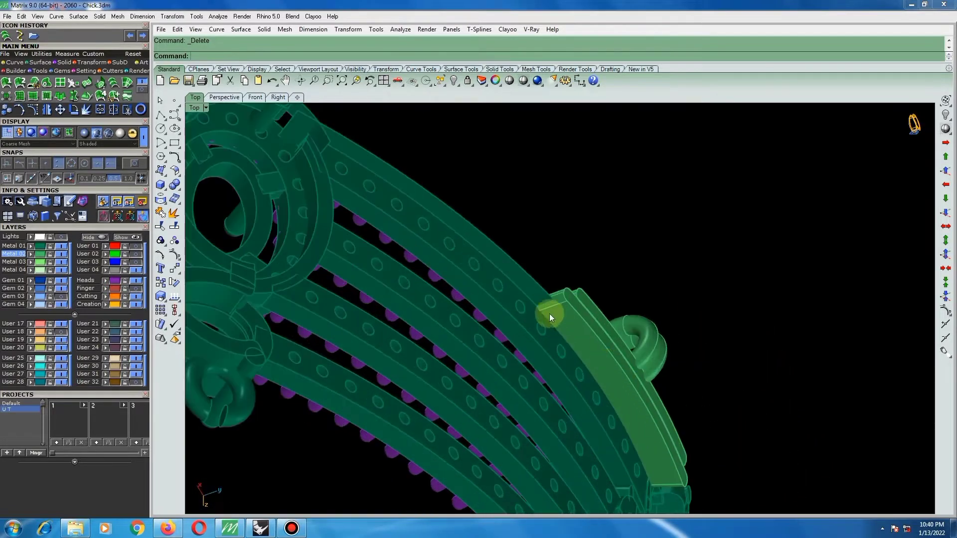
click(536, 296)
right_drag(557, 312, 513, 300)
scroll(465, 364, down, 4)
scroll(472, 235, up, 7)
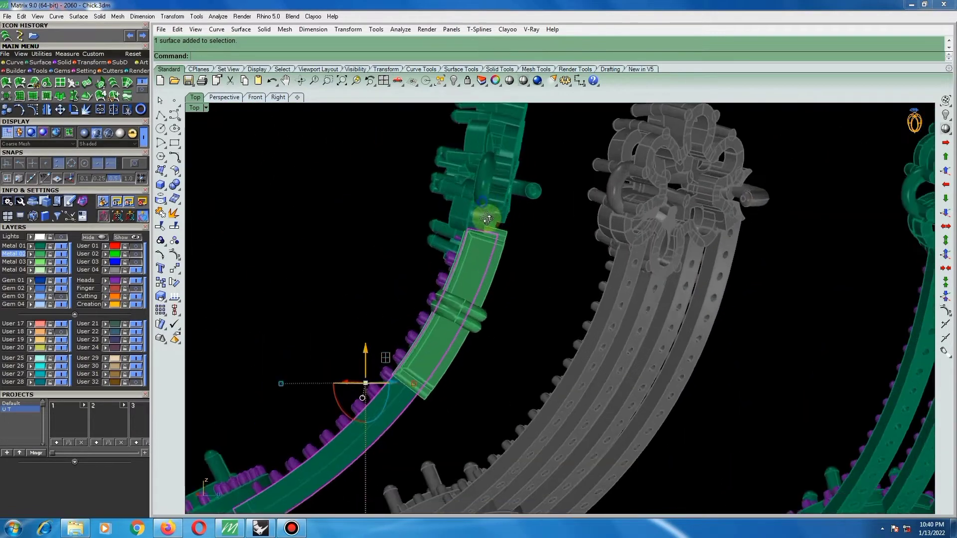
right_drag(487, 216, 491, 216)
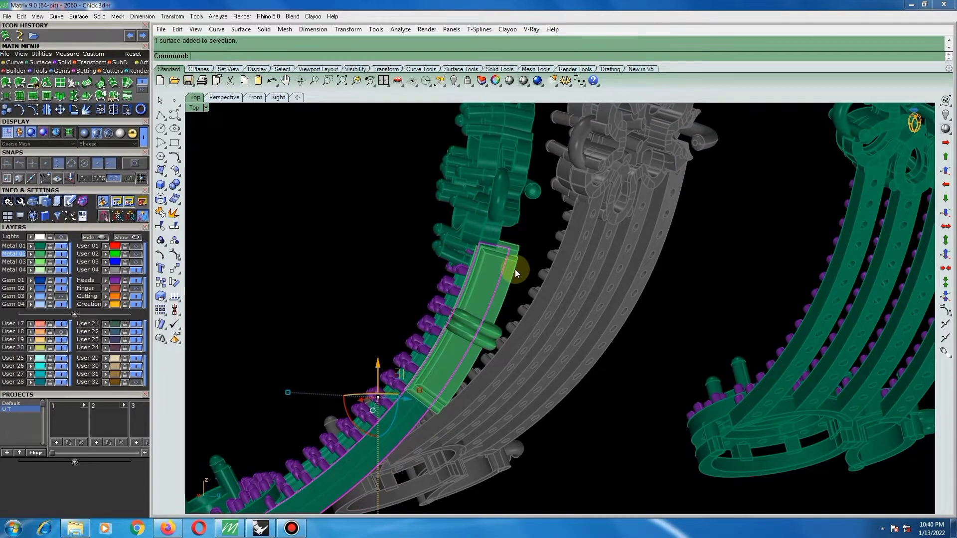
right_drag(514, 263, 363, 221)
scroll(493, 290, down, 4)
scroll(470, 384, up, 10)
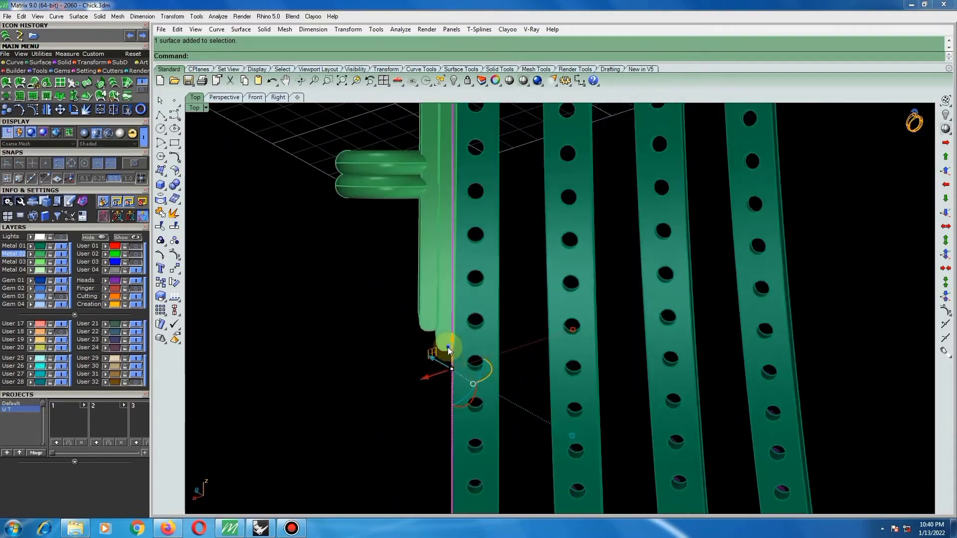
right_drag(449, 348, 550, 369)
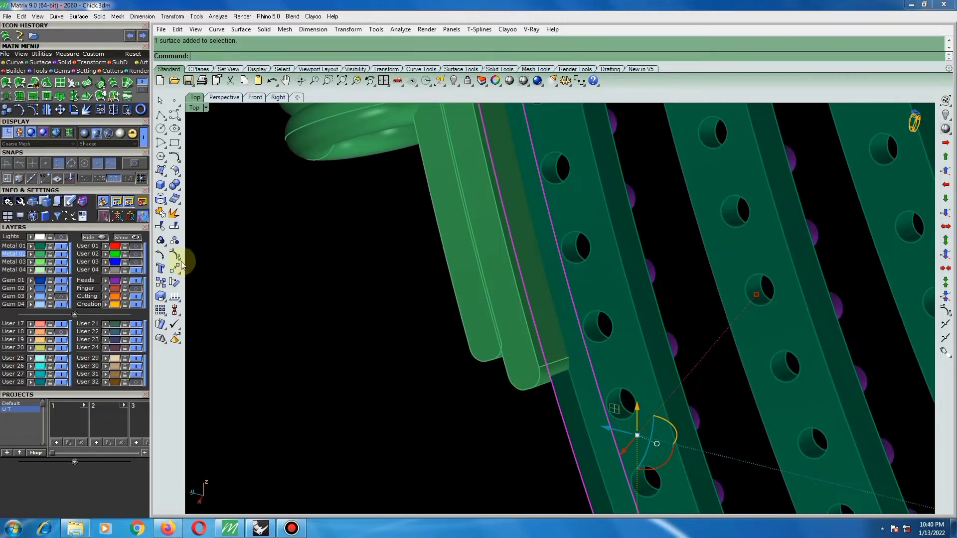
click(174, 228)
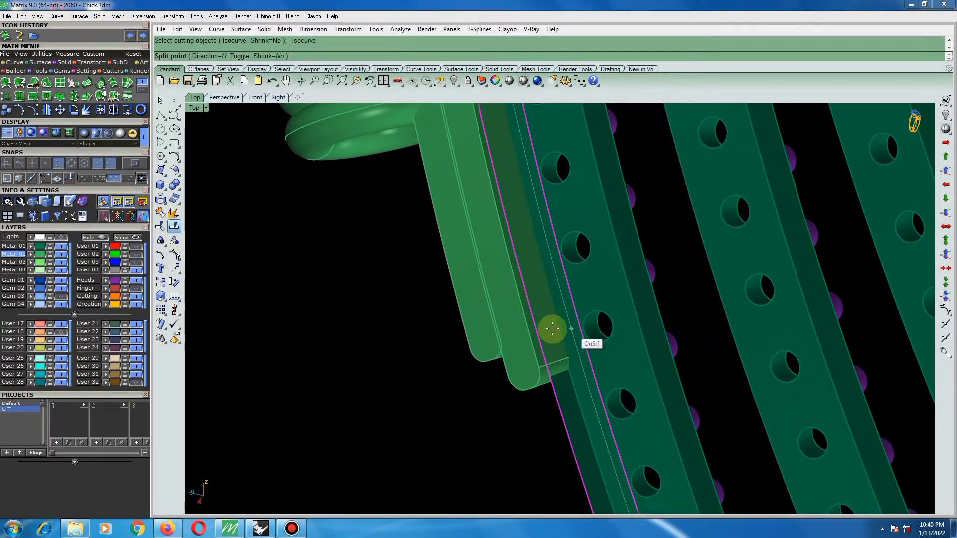
text(t)
key(Return)
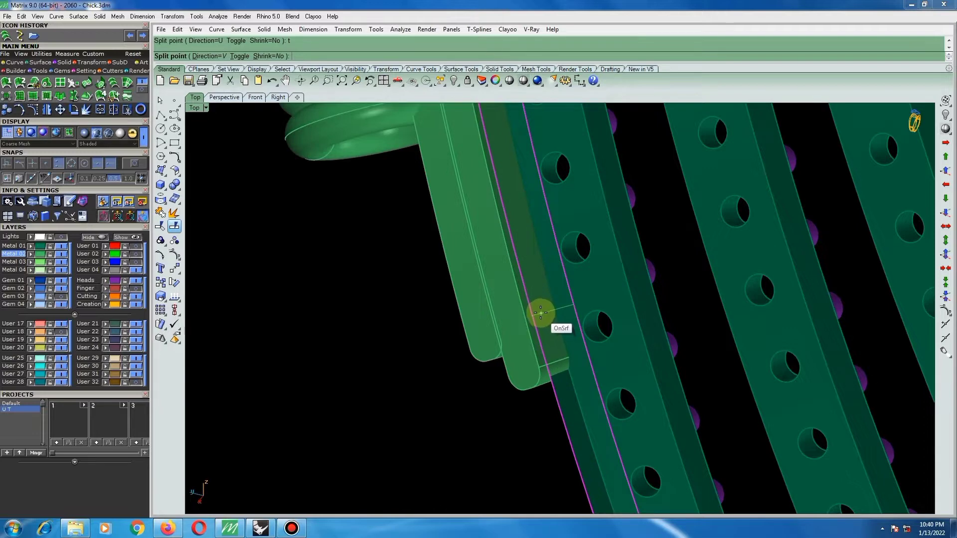
click(540, 310)
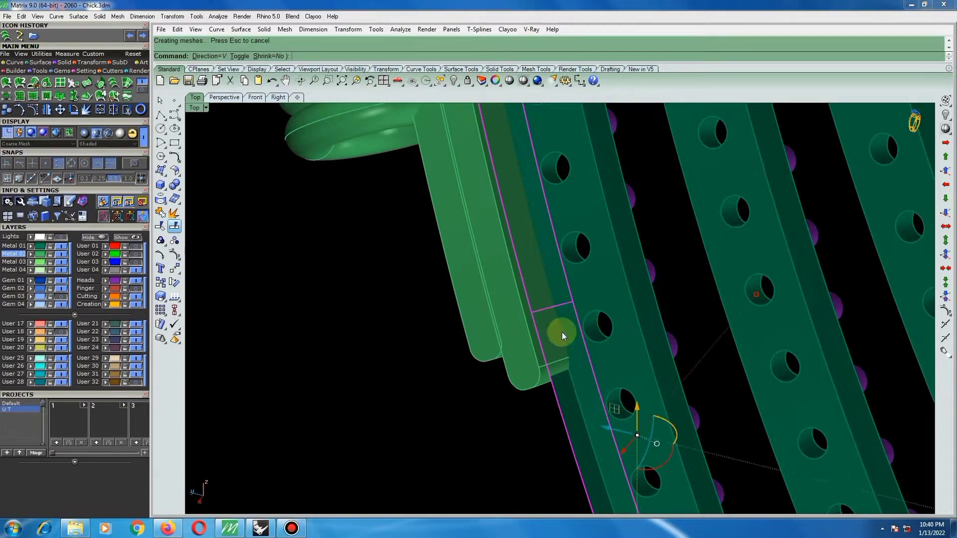
Delete the split rail surface piece that lies behind the connector bar, keeping the piece towards the oval setting.
ctrl+click(556, 382)
scroll(564, 387, down, 13)
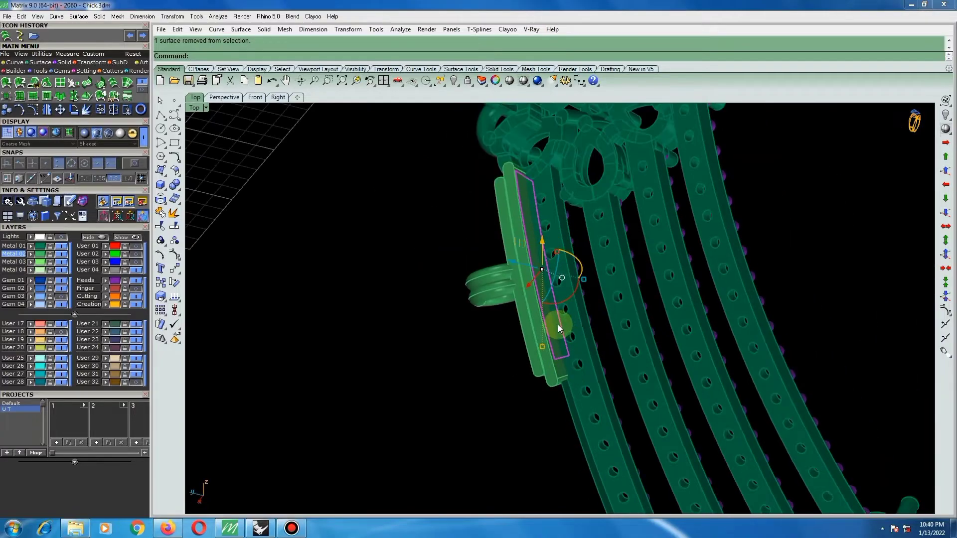
scroll(528, 214, up, 5)
right_drag(527, 213, 482, 299)
key(Delete)
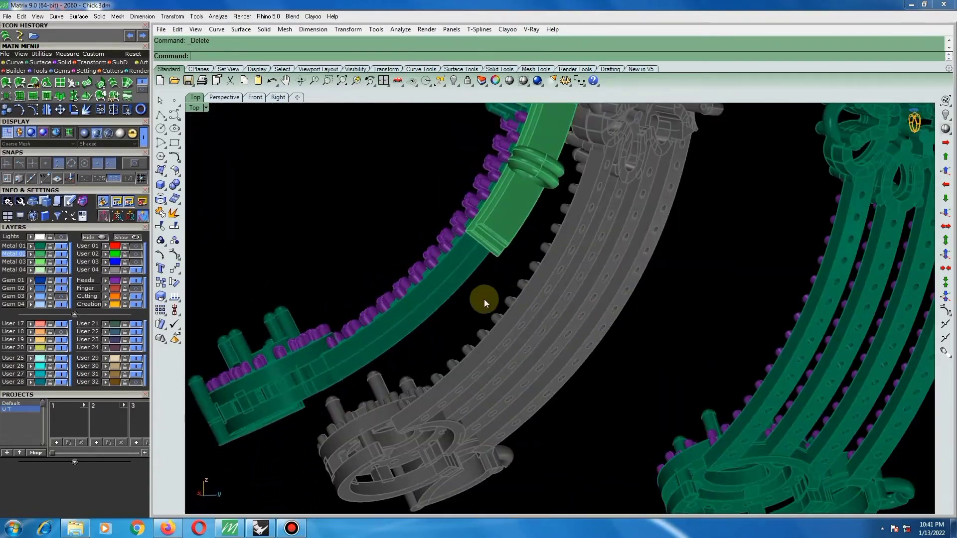
Split the remaining rail surface lengthwise by isocurve in the U direction along its middle.
click(432, 301)
right_click(431, 301)
scroll(419, 299, up, 4)
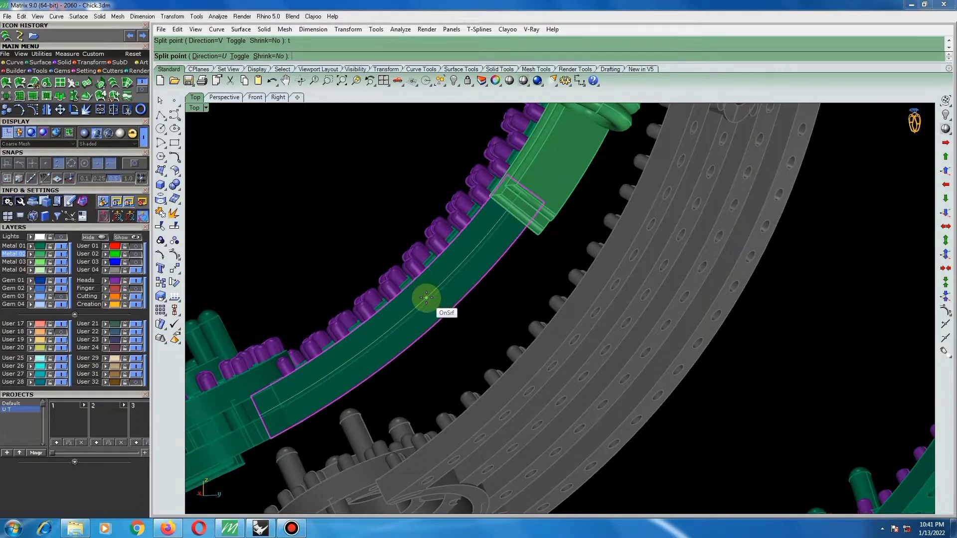
scroll(426, 298, up, 5)
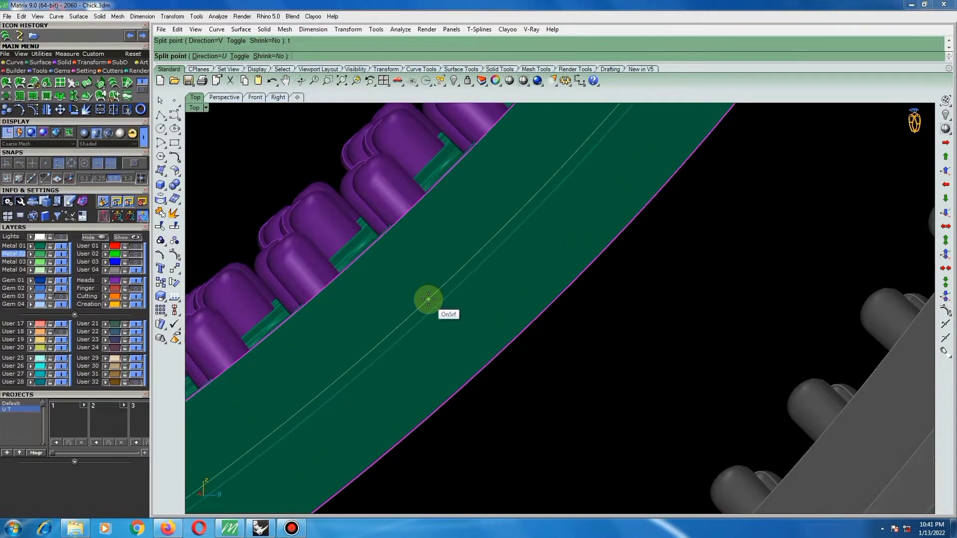
click(427, 298)
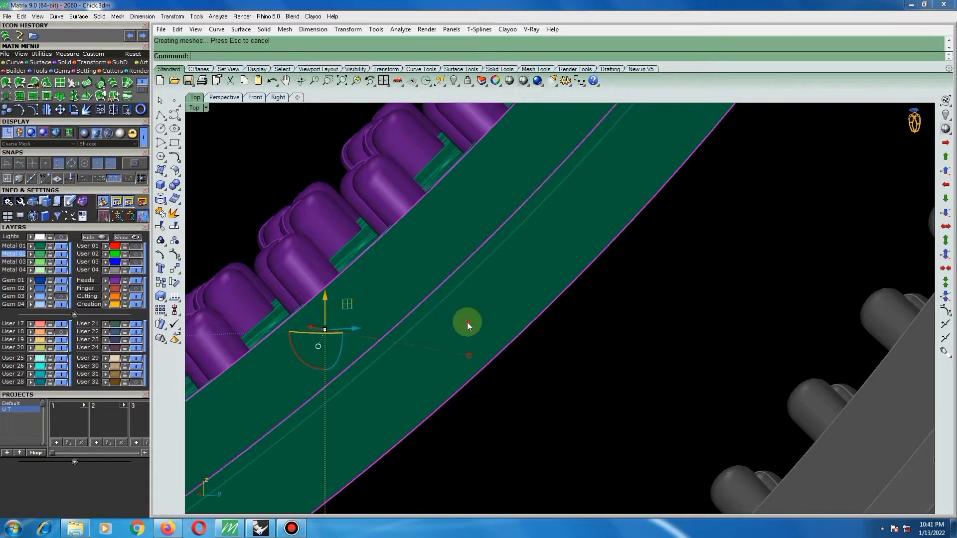
Offset the outer half of the split rail surface by 0.75 with the direction flipped towards the rail, as a non-solid surface.
ctrl+click(467, 322)
scroll(467, 322, down, 5)
click(469, 322)
scroll(503, 318, down, 8)
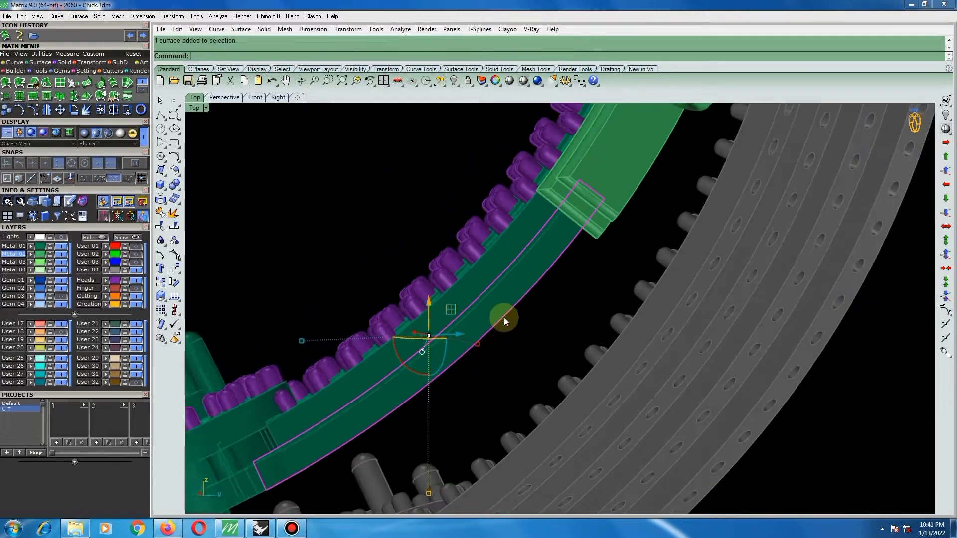
click(174, 172)
click(202, 192)
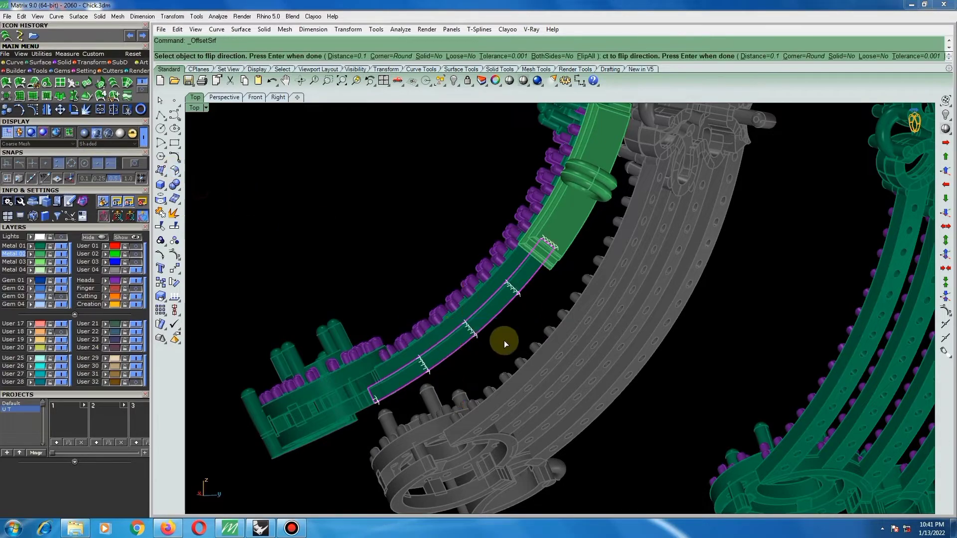
right_drag(471, 342, 544, 360)
scroll(553, 366, up, 4)
click(554, 367)
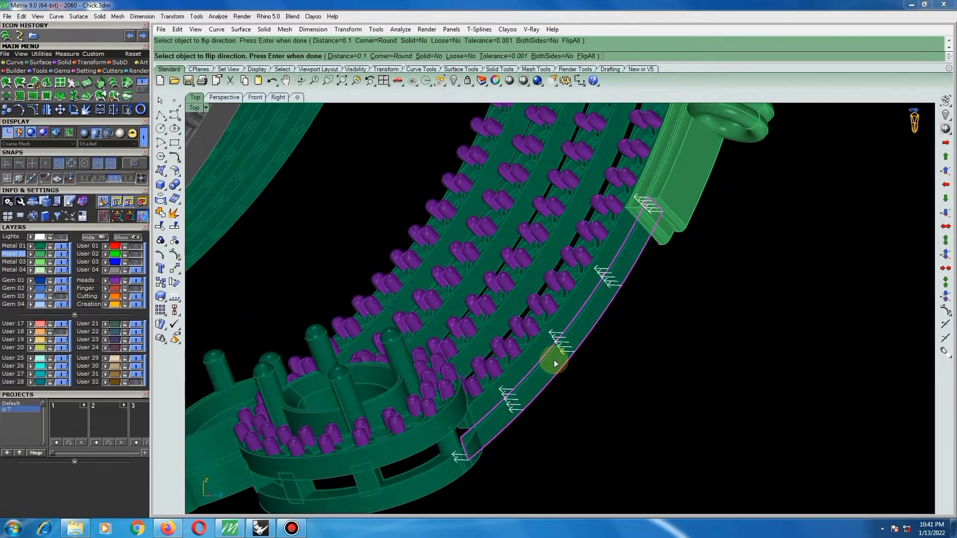
key(Return)
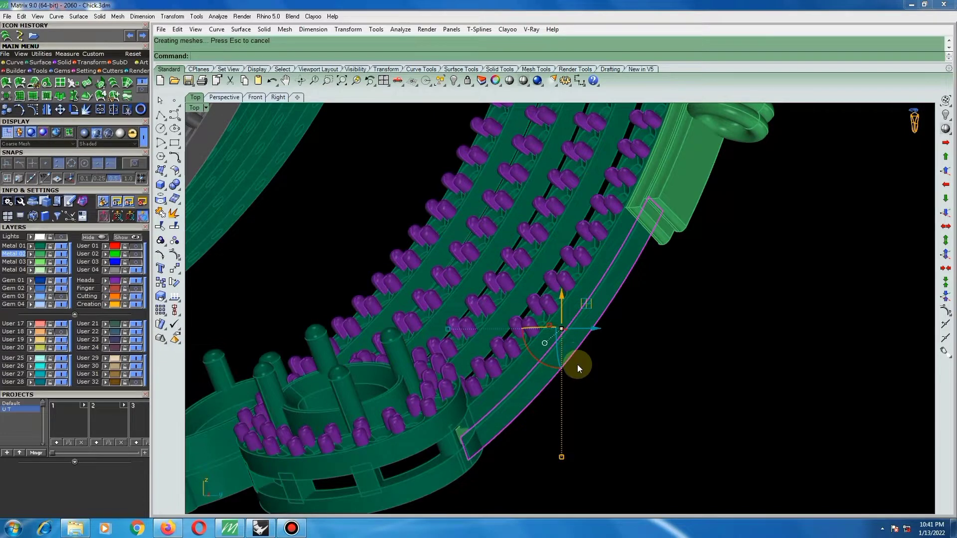
Offset the same rail strip again by 0.75 as a solid, deleting the input surface.
key(Return)
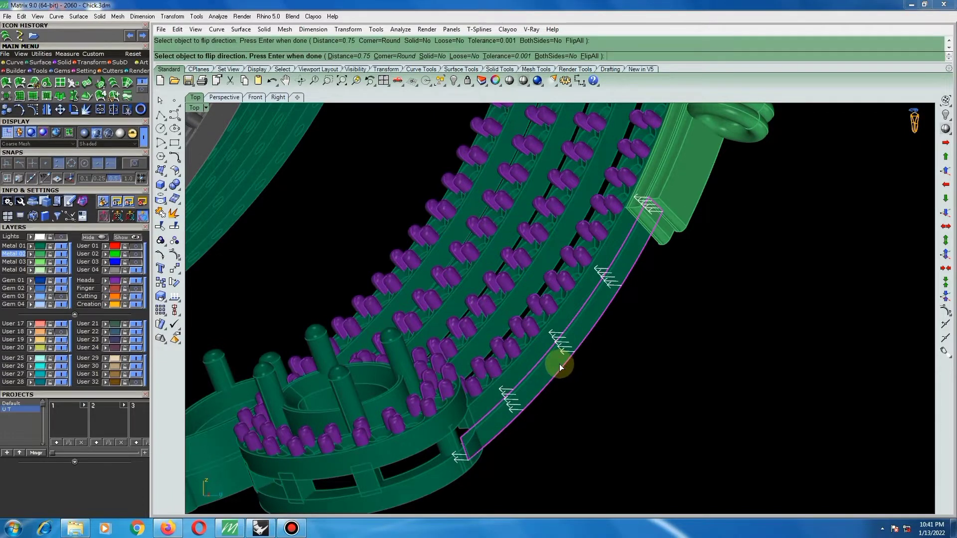
key(Return)
key(Escape)
Select the split band surface on the oval setting where it meets the end of the outer rail.
right_drag(613, 384, 395, 416)
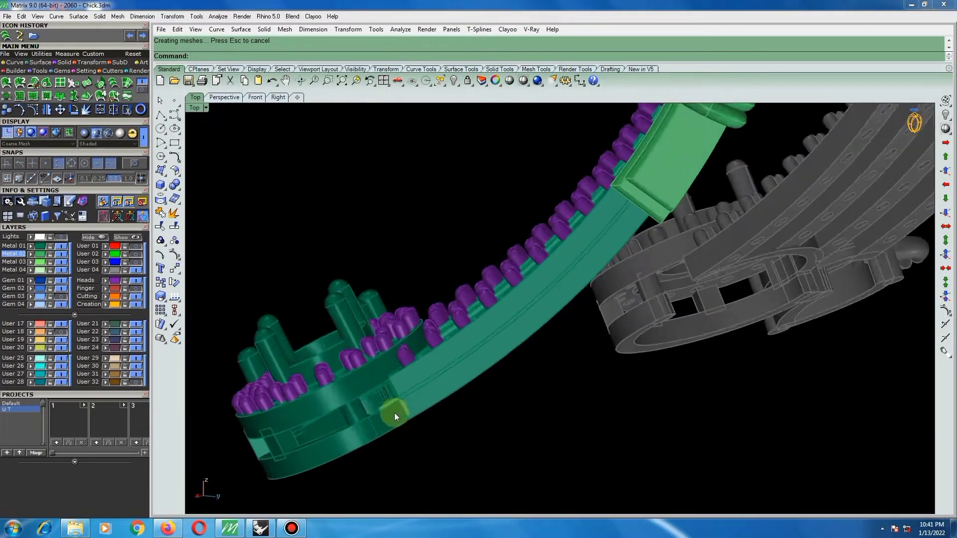
scroll(395, 415, up, 7)
scroll(425, 389, down, 4)
right_drag(527, 386, 496, 327)
click(537, 421)
scroll(496, 327, down, 7)
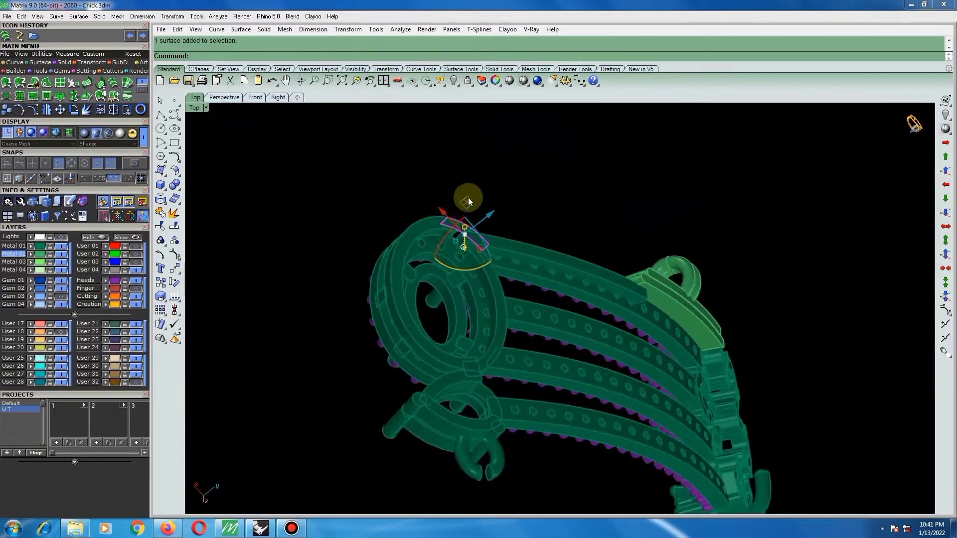
scroll(469, 197, up, 9)
right_drag(478, 208, 587, 234)
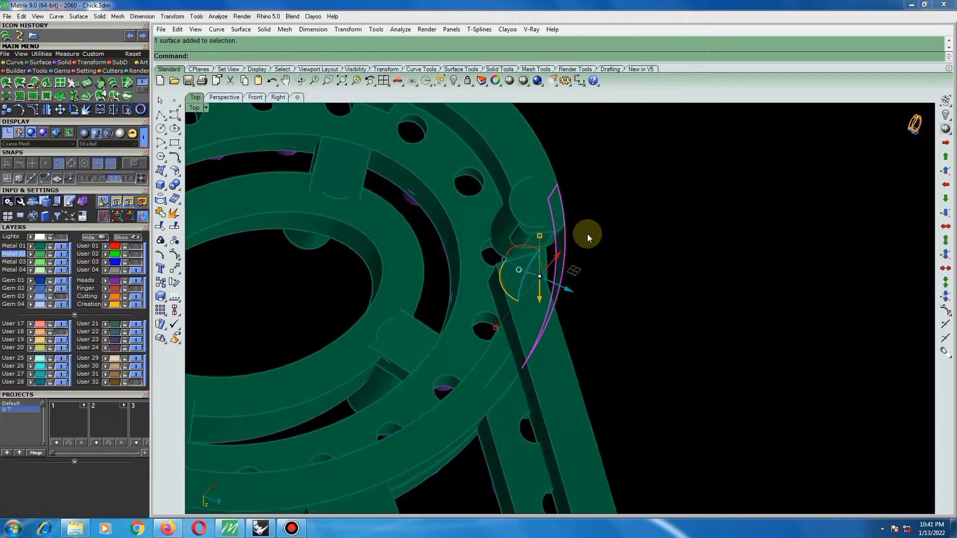
Try a solid offset of the selected band surface by 0.75 with the input deleted, and undo it.
click(175, 172)
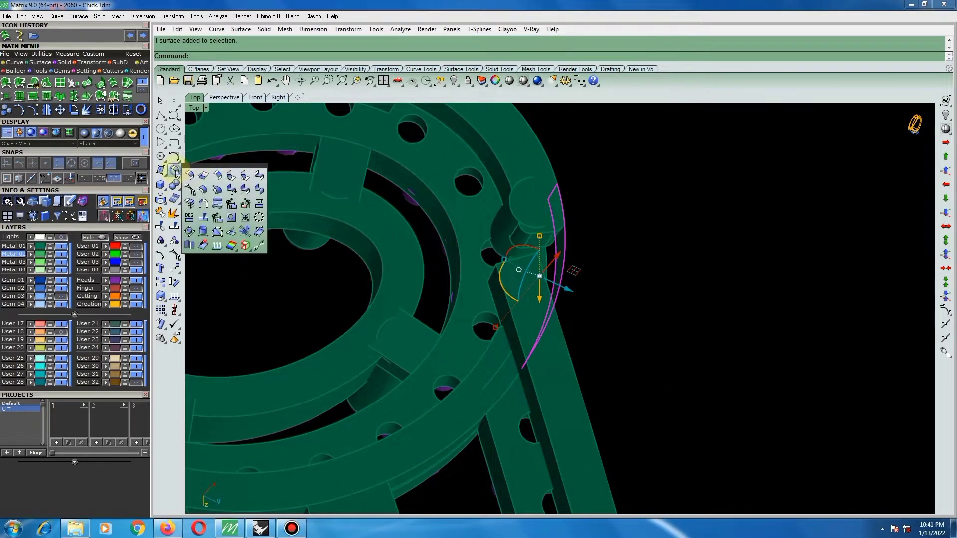
click(202, 189)
right_click(567, 245)
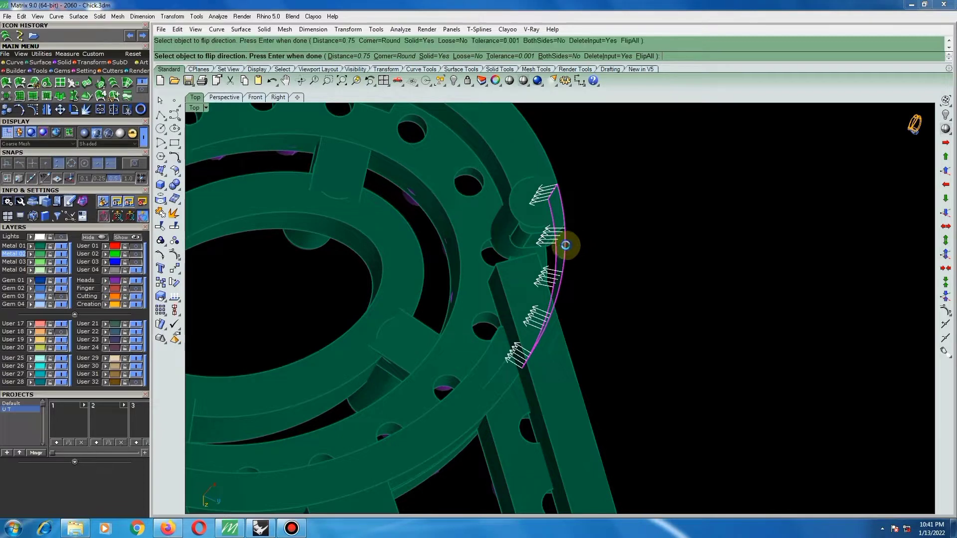
click(586, 255)
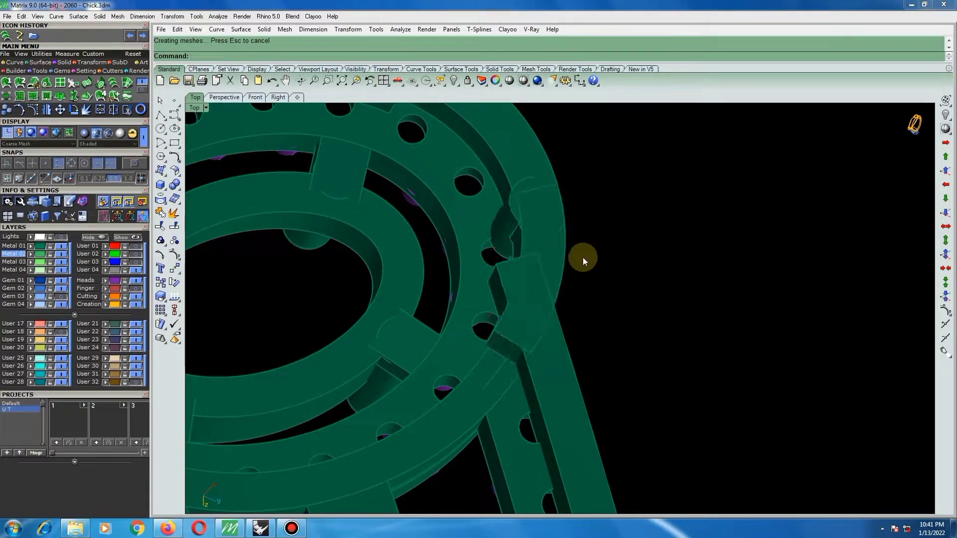
key(ctrl+z)
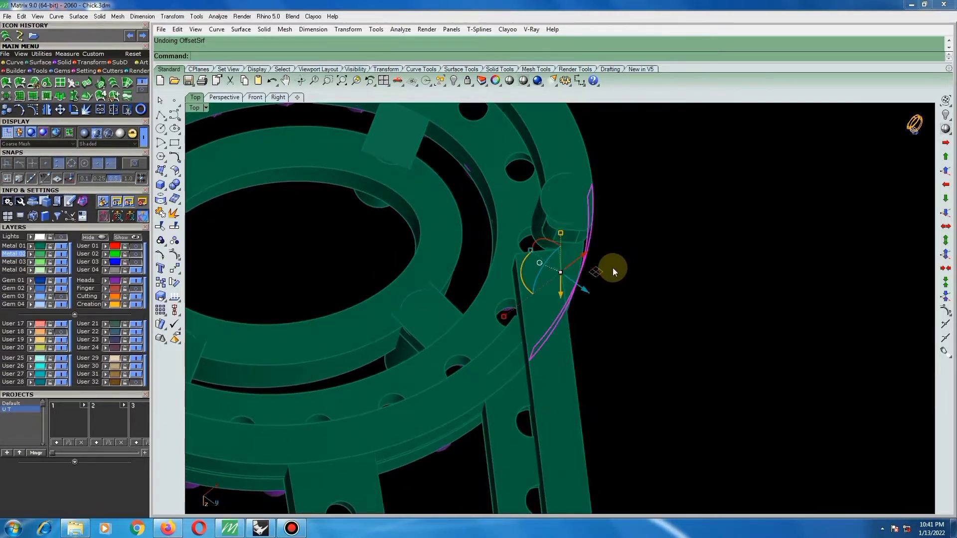
Offset the oval setting's band surface inward by 0.8 as a solid, deleting the input surface.
right_click(601, 264)
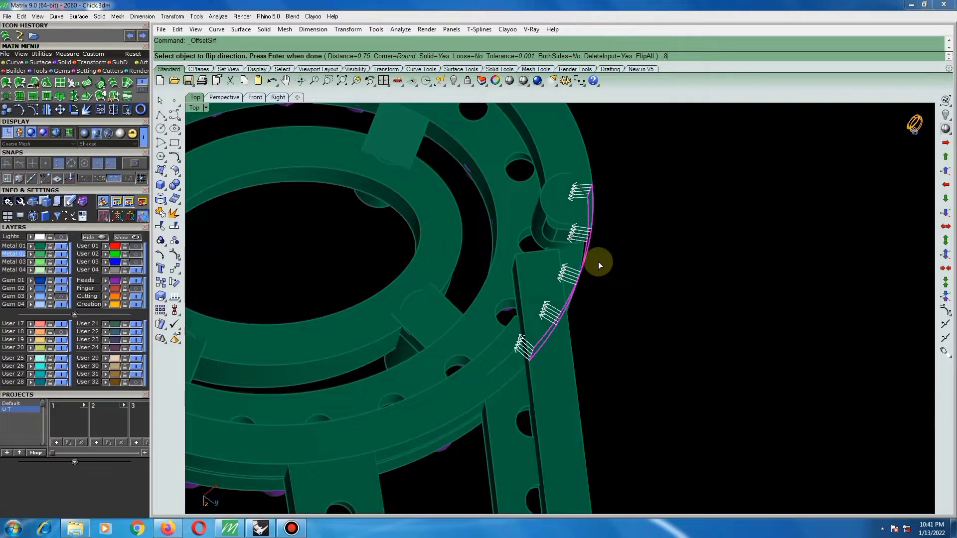
text(.8)
key(Return)
key(Return)
click(674, 267)
right_drag(623, 272, 509, 288)
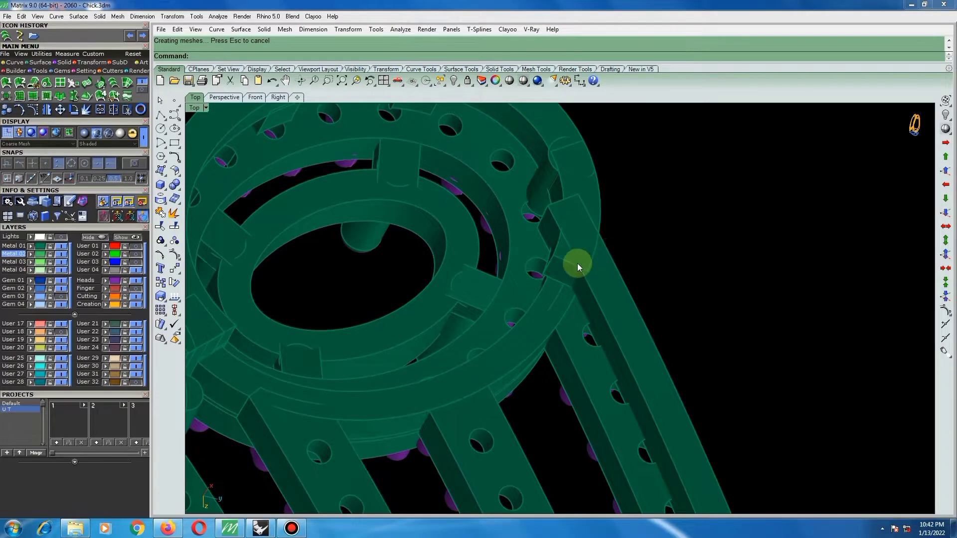
mouse_move(573, 265)
right_down()
mouse_move(504, 278)
mouse_move(419, 261)
mouse_move(480, 269)
mouse_move(481, 256)
mouse_move(502, 251)
mouse_move(573, 254)
mouse_move(586, 268)
right_up()
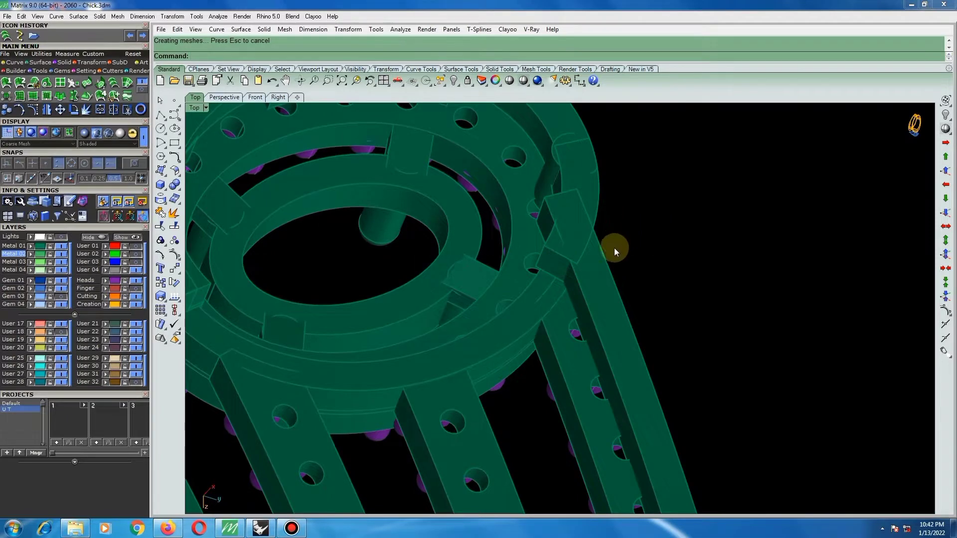
scroll(614, 248, down, 3)
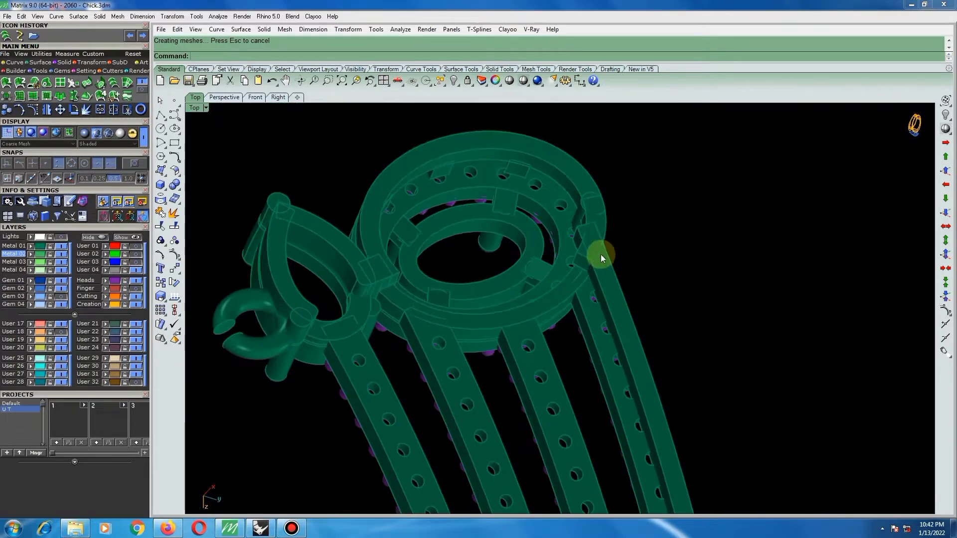
Extract a copy of the long side surface of the outer rail's solid, where its end overlaps the oval setting.
click(174, 213)
scroll(635, 287, up, 8)
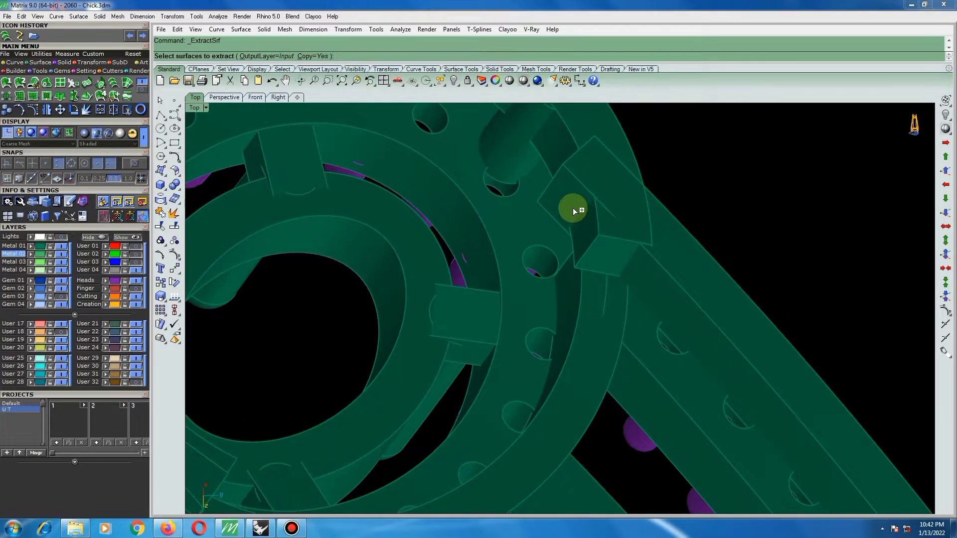
click(572, 207)
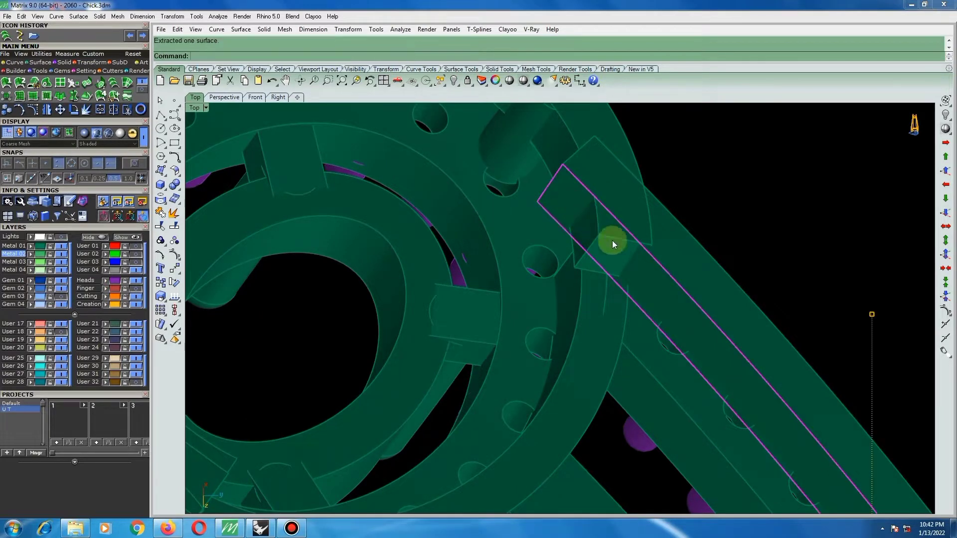
scroll(444, 238, down, 4)
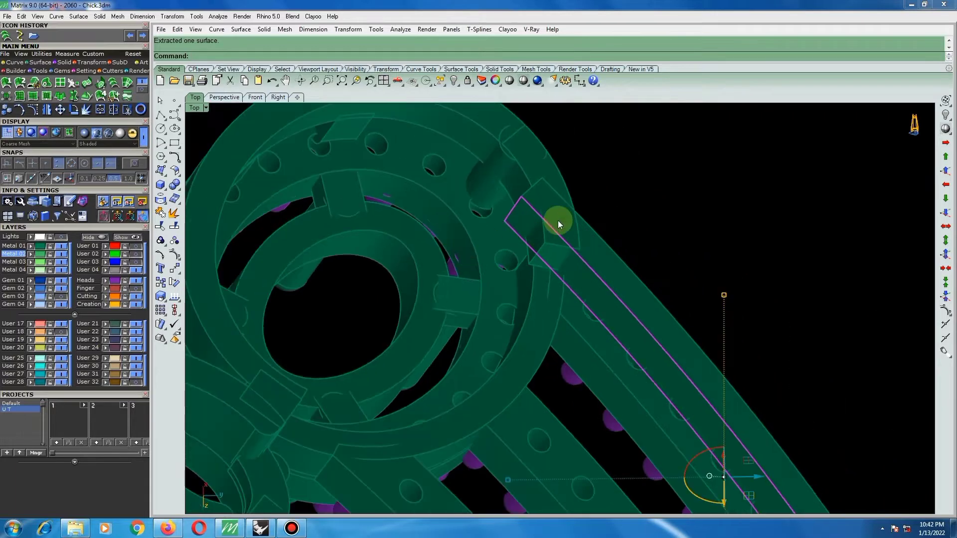
scroll(568, 214, up, 2)
Extract a copy of the curved face of the setting's solid band segment at the rail joint.
click(629, 184)
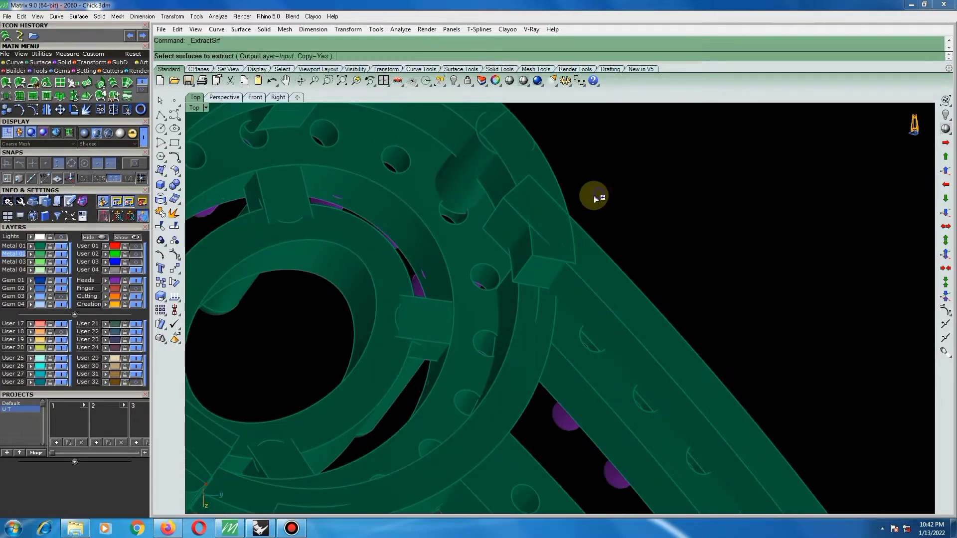
scroll(516, 250, up, 4)
click(516, 249)
right_click(516, 250)
scroll(525, 252, down, 7)
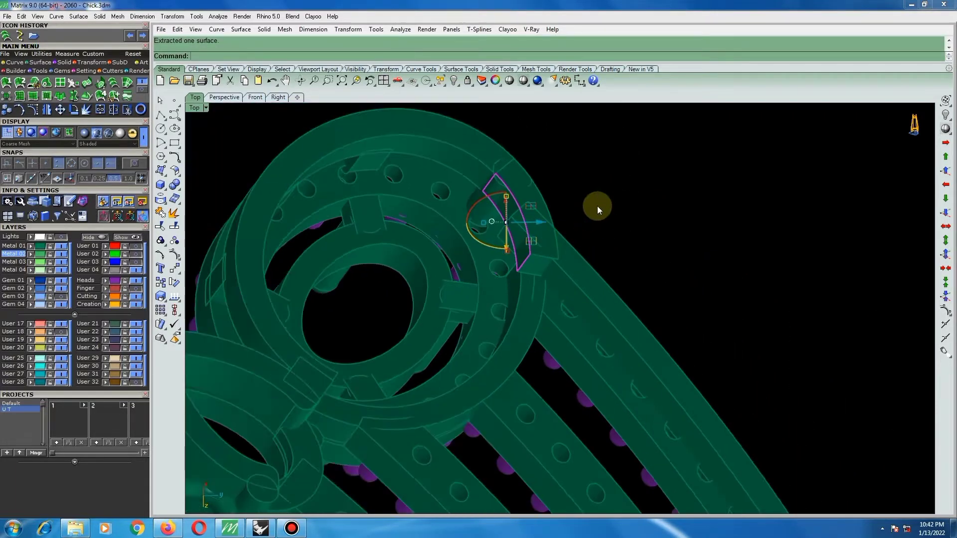
key(Delete)
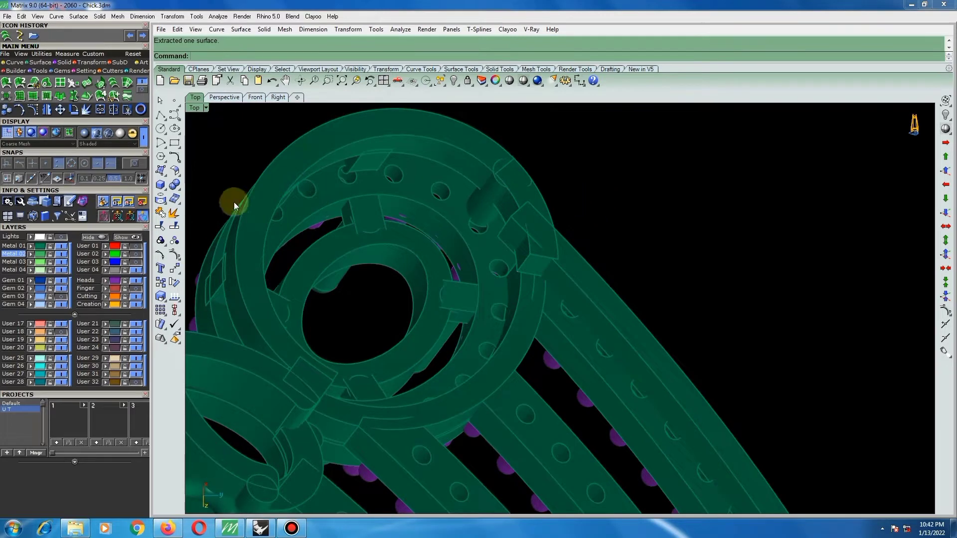
Extend the edges of the two extracted surfaces past the overlapping rail and band solids, using an extension factor of 1.
click(179, 177)
click(203, 177)
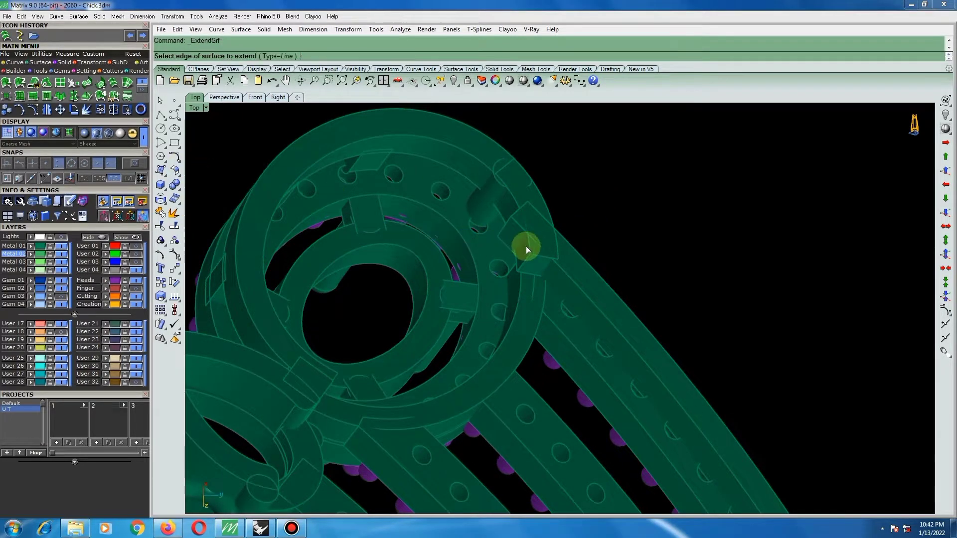
scroll(525, 247, up, 5)
click(531, 238)
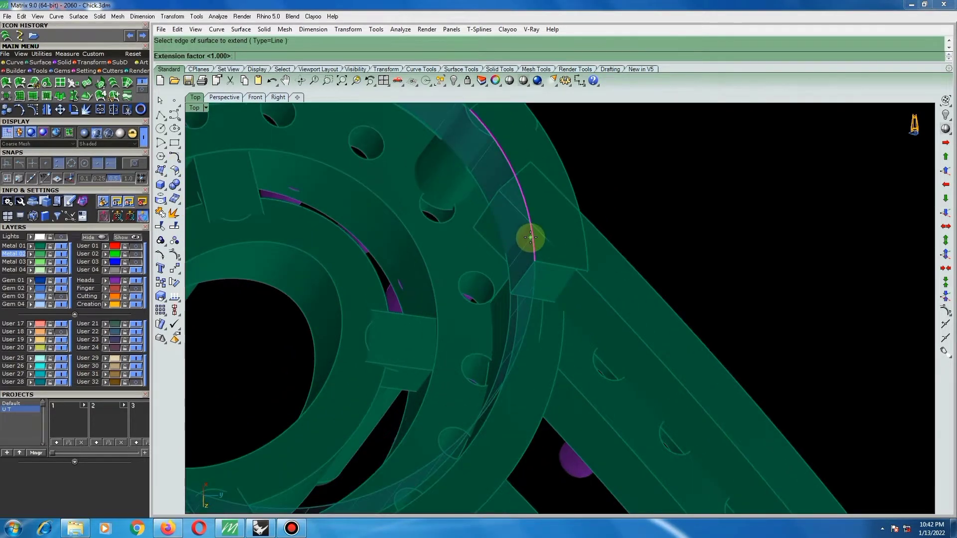
key(Return)
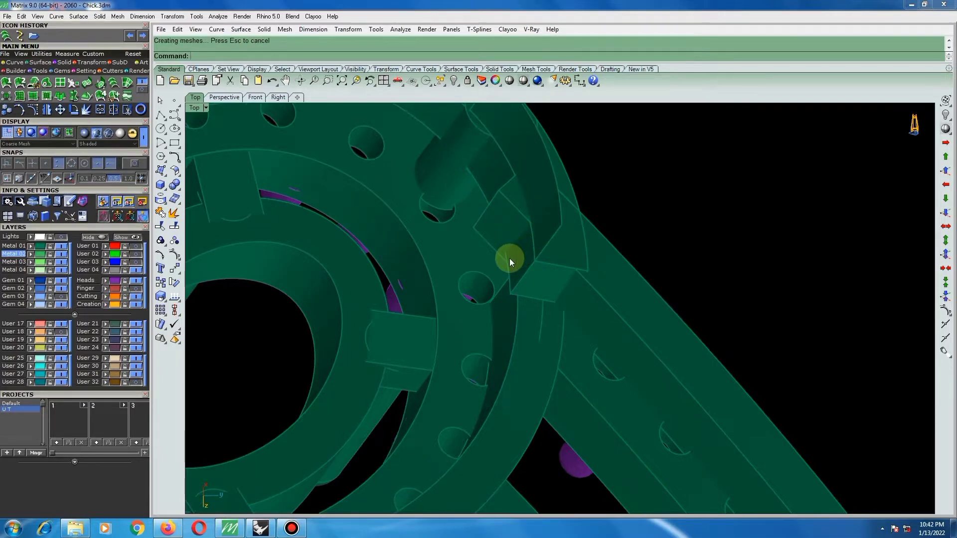
scroll(509, 259, up, 2)
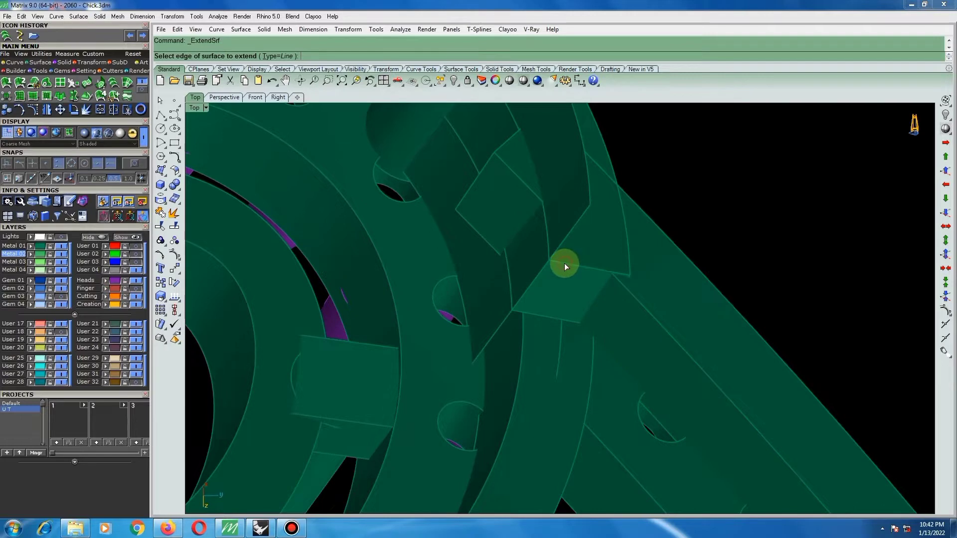
click(624, 281)
key(Return)
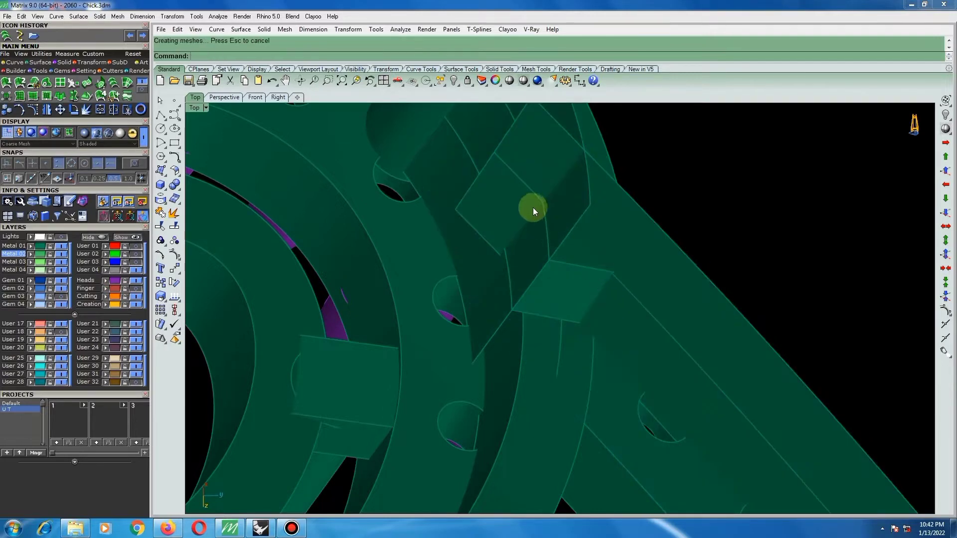
key(Return)
click(479, 236)
key(Return)
scroll(488, 249, down, 4)
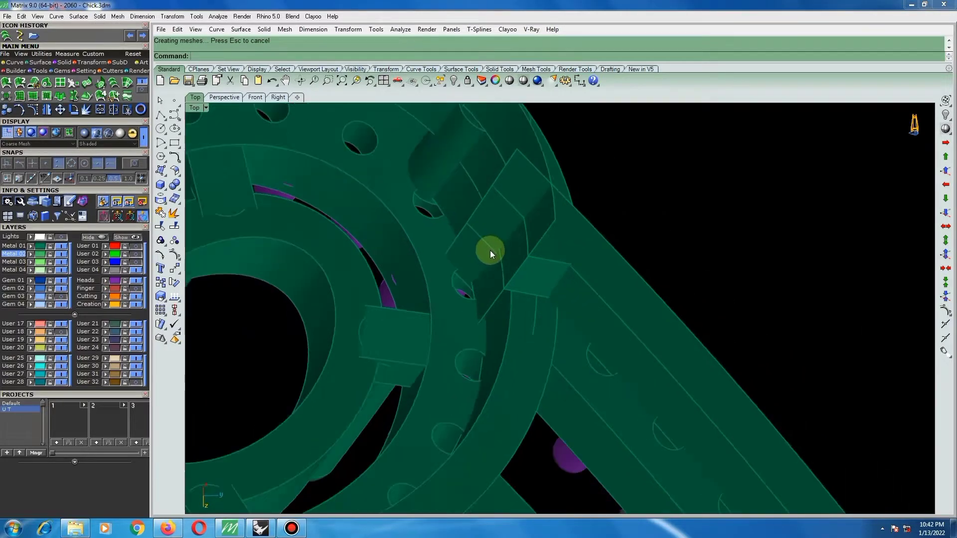
Boolean split the curved band solid with the extended rail surface, then delete the cut-off end and the cutting surface.
click(532, 281)
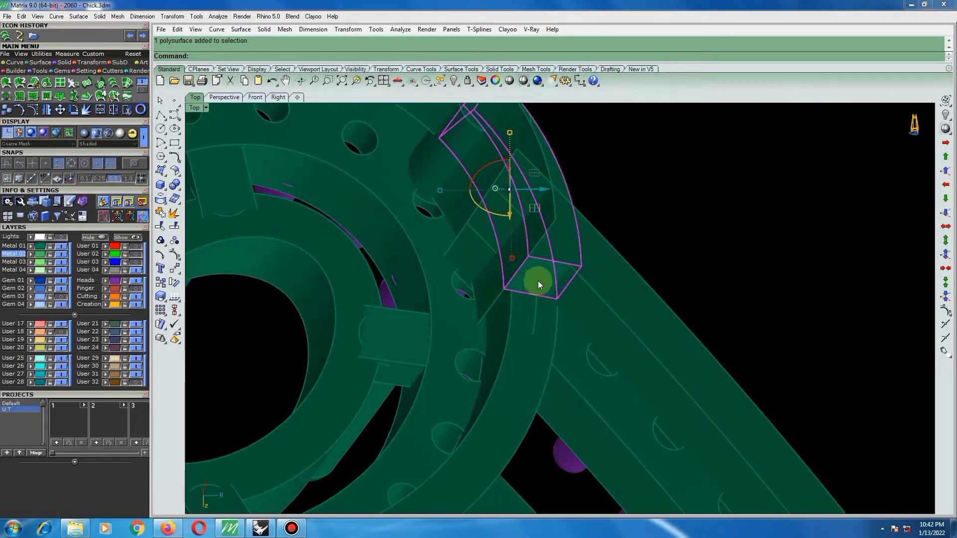
text(bs)
key(Return)
click(571, 237)
key(Return)
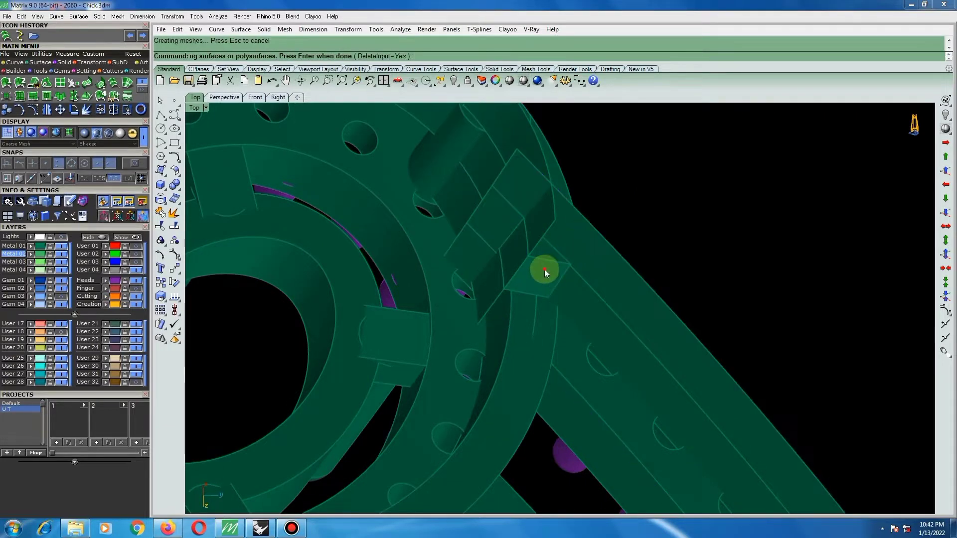
click(548, 268)
key(Delete)
click(576, 217)
key(Delete)
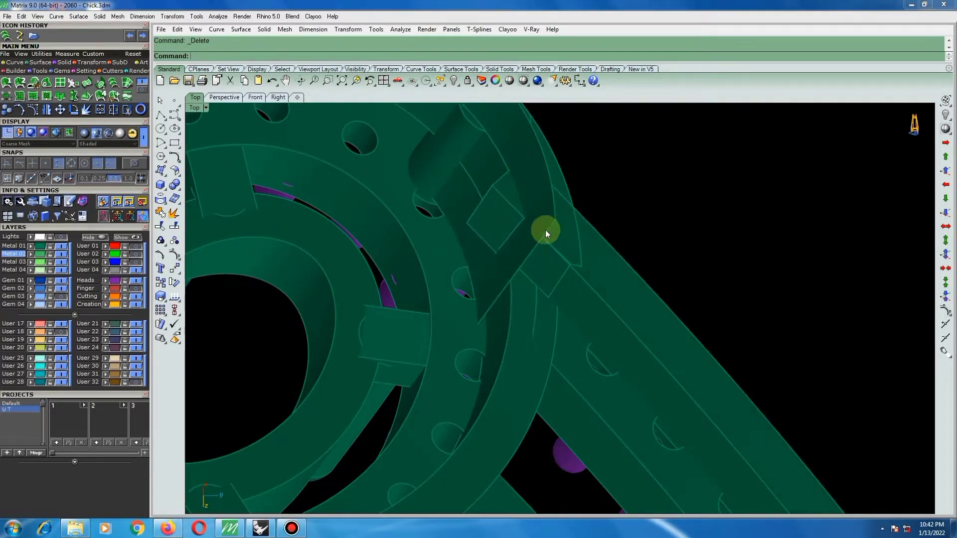
Boolean split the rail solid with the extended band surface, then delete its protruding end piece and the cutting surface.
click(501, 210)
key(Return)
click(546, 199)
key(Return)
click(496, 208)
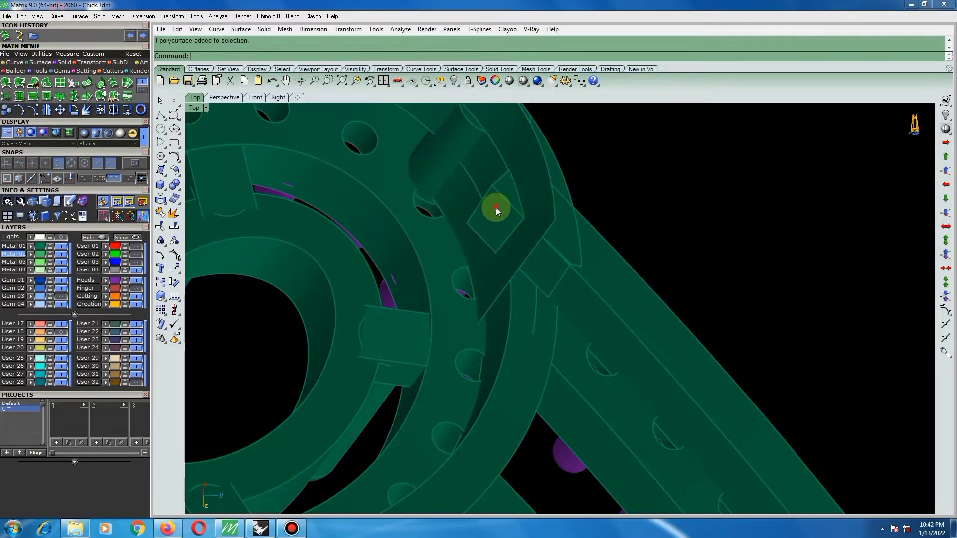
key(Delete)
click(540, 193)
key(Delete)
scroll(530, 219, down, 5)
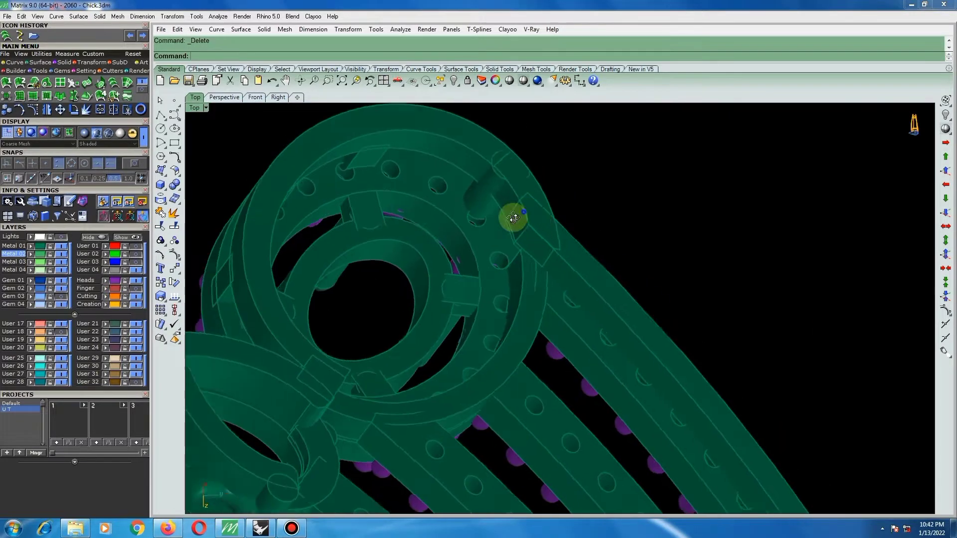
Extract a copy of the narrow pointed surface on the lower band where the oval setting meets the outer rail.
right_drag(514, 218, 494, 455)
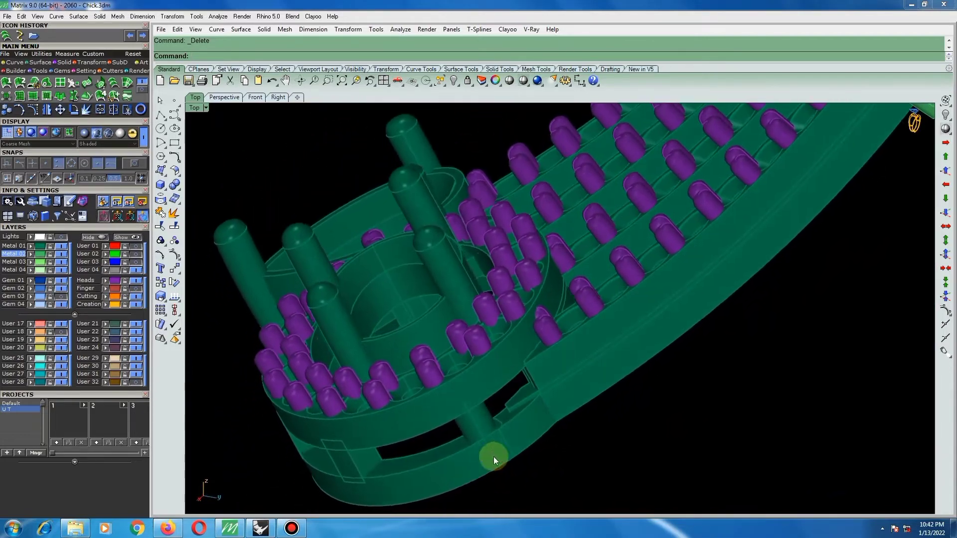
scroll(507, 415, up, 3)
scroll(539, 397, down, 4)
scroll(545, 398, up, 2)
mouse_move(545, 397)
right_down()
mouse_move(507, 379)
mouse_move(576, 425)
mouse_move(525, 432)
mouse_move(540, 389)
mouse_move(519, 394)
mouse_move(541, 355)
mouse_move(524, 391)
mouse_move(532, 397)
right_up()
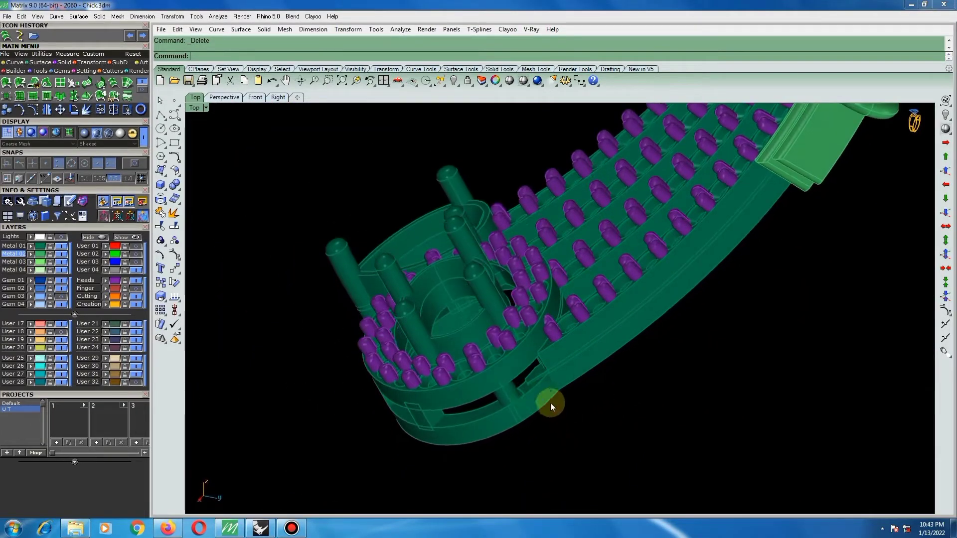
click(174, 214)
scroll(587, 411, up, 6)
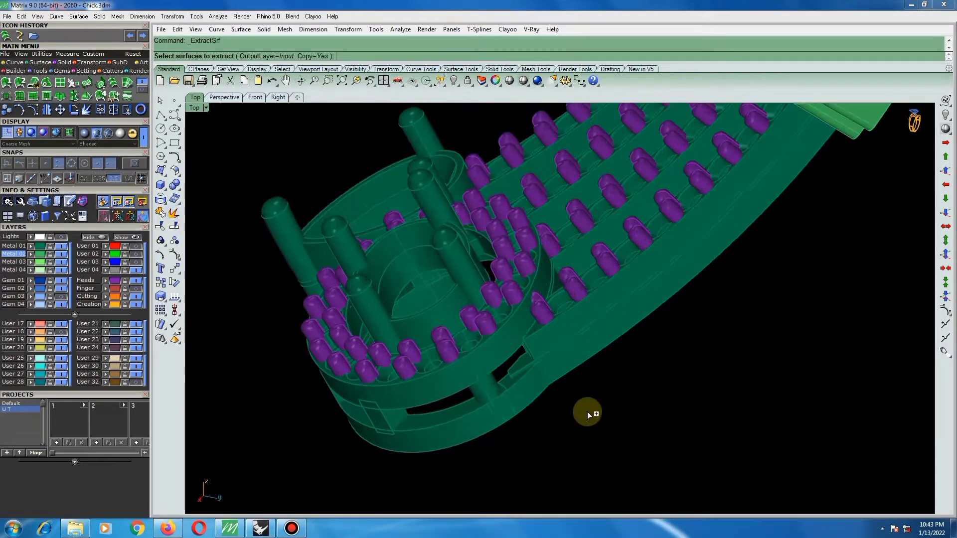
click(455, 355)
key(Return)
scroll(453, 344, down, 3)
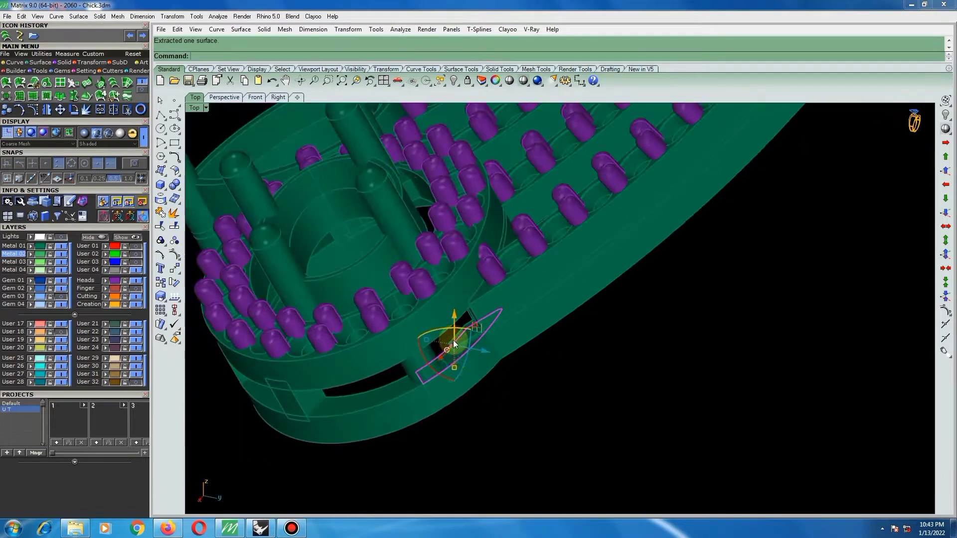
Offset the extracted pointed surface by 1.2 as a solid across the side gap, deleting the input surface.
right_drag(451, 364, 497, 367)
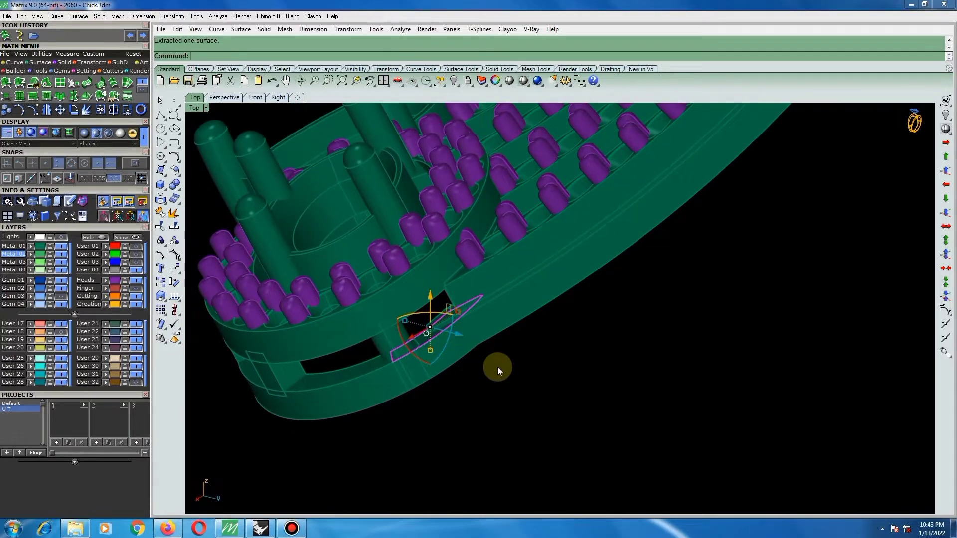
click(172, 171)
click(205, 192)
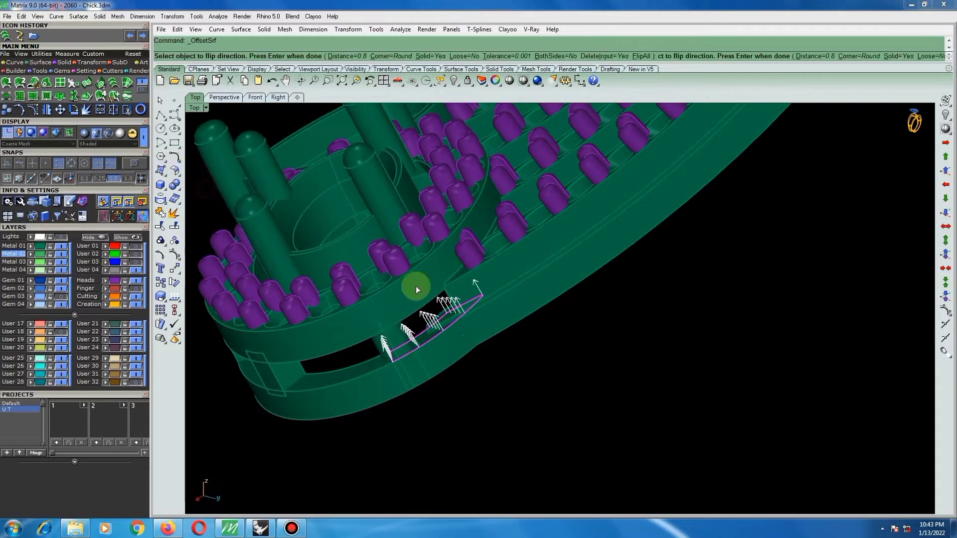
right_click(458, 310)
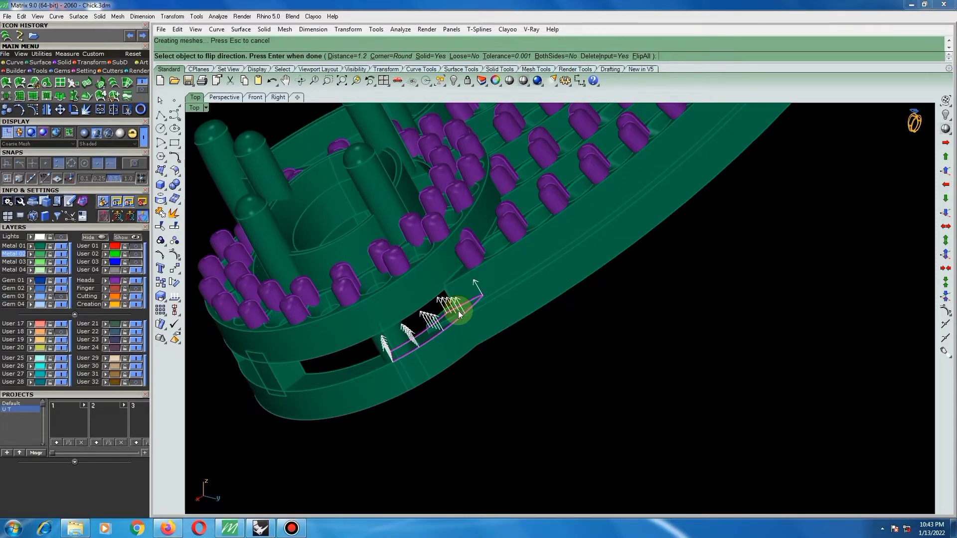
Move the new offset block slightly down along the post so it overlaps the lower band of the setting.
scroll(356, 336, up, 5)
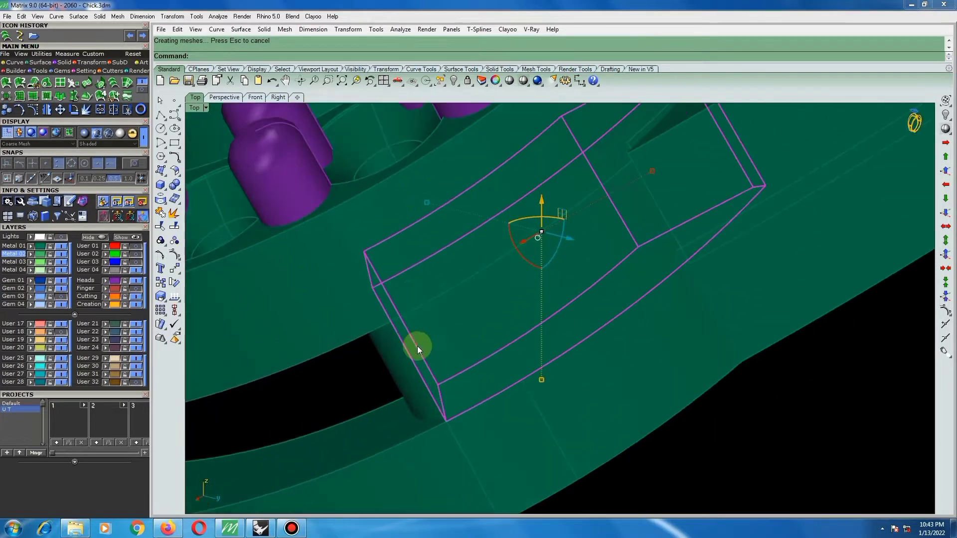
text(move)
key(Return)
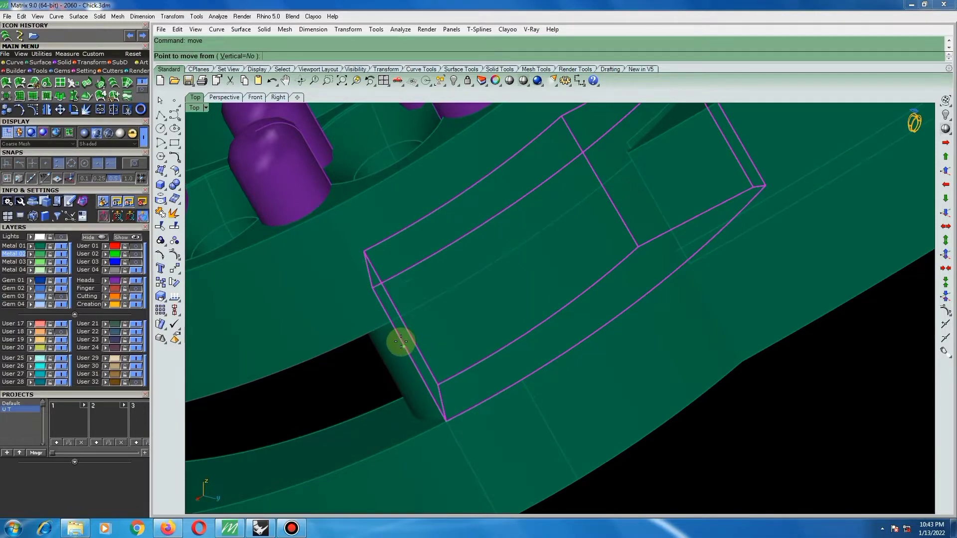
click(399, 338)
click(406, 349)
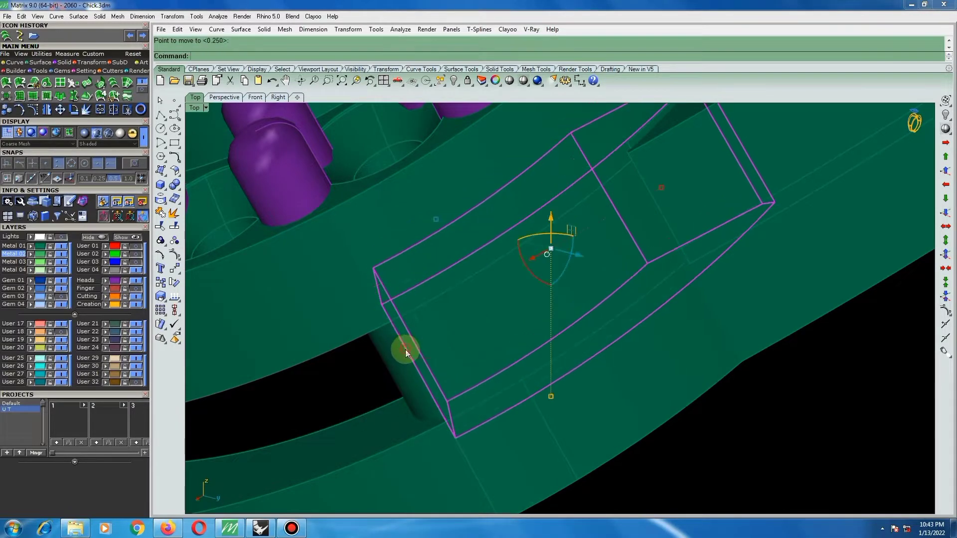
scroll(407, 371, down, 2)
key(ctrl+a)
scroll(402, 370, down, 4)
click(559, 439)
right_drag(560, 439, 594, 419)
right_drag(546, 387, 579, 417)
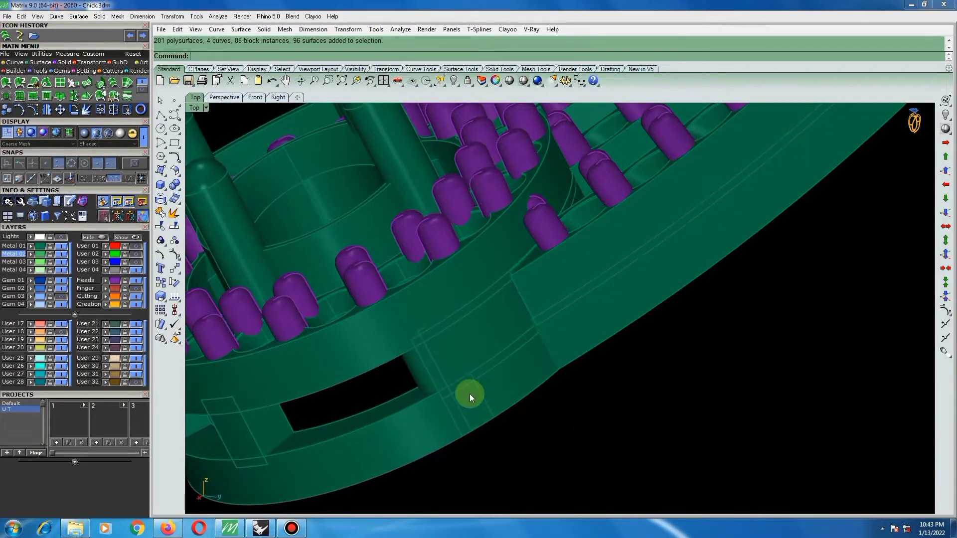
Remove the cylindrical post in the setting's side gap from its group and delete it.
click(160, 243)
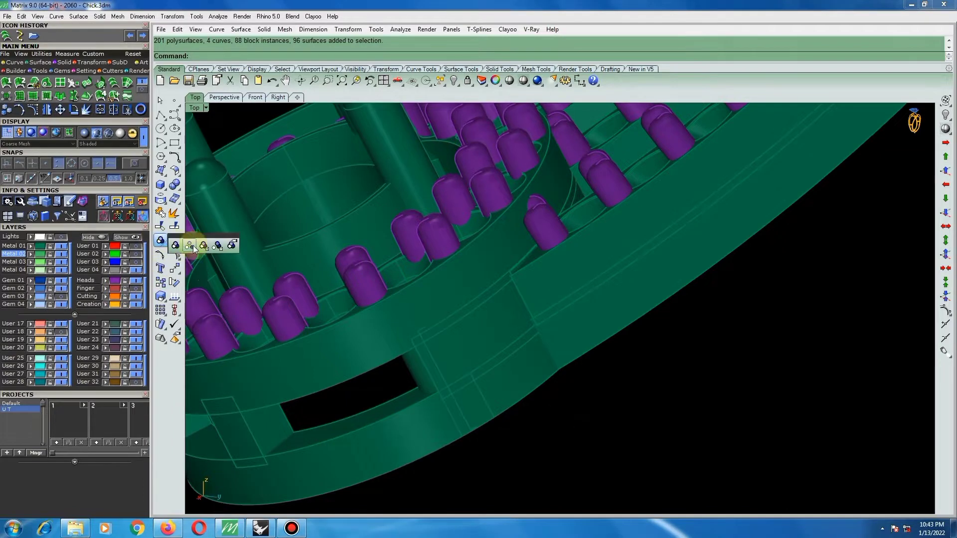
click(220, 246)
click(417, 371)
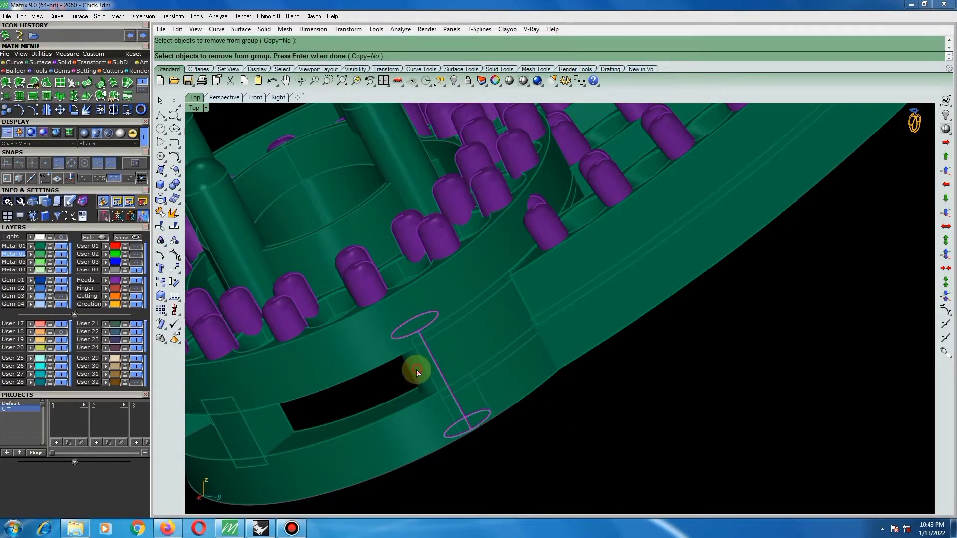
key(Return)
key(Delete)
Delete the offset block that fills the side gap beside the rail joint.
right_drag(455, 387, 465, 343)
click(466, 343)
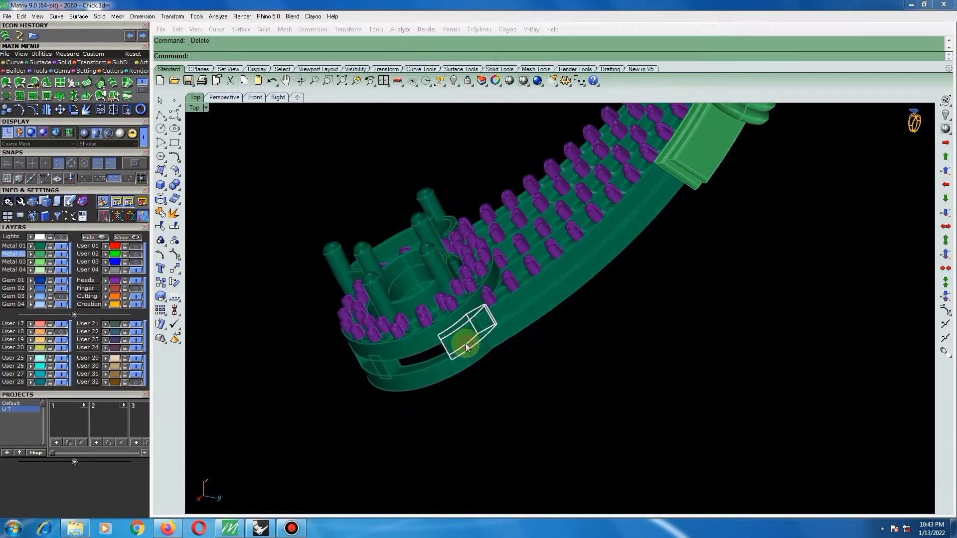
key(Escape)
Extract a copy of the lower band's pointed upper surface at the rail joint and split it crosswise near its wide end.
scroll(453, 346, up, 5)
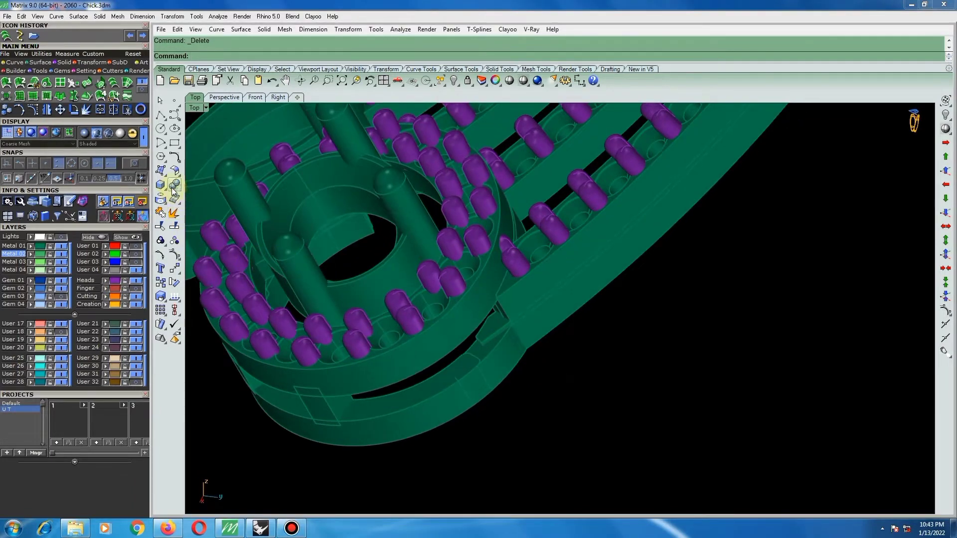
click(174, 214)
scroll(476, 361, up, 3)
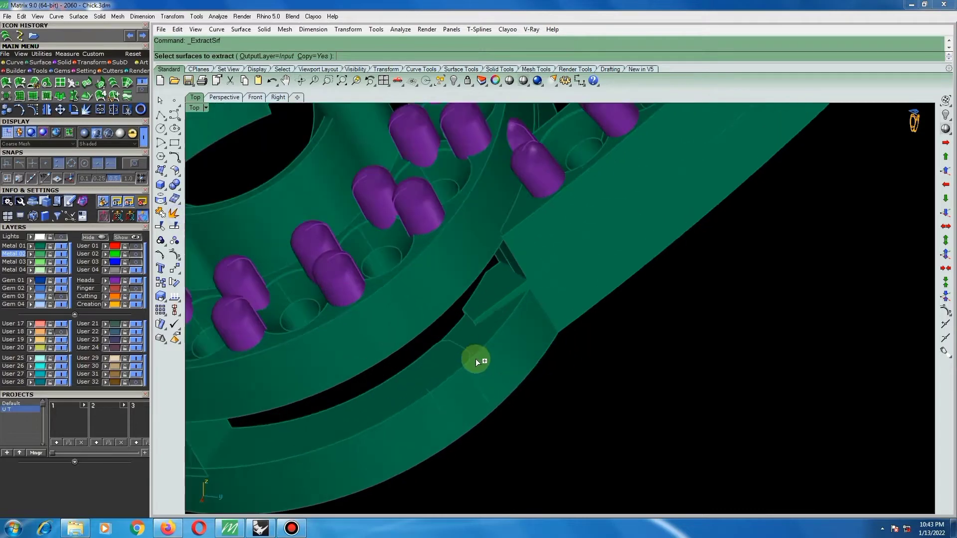
click(471, 341)
key(Return)
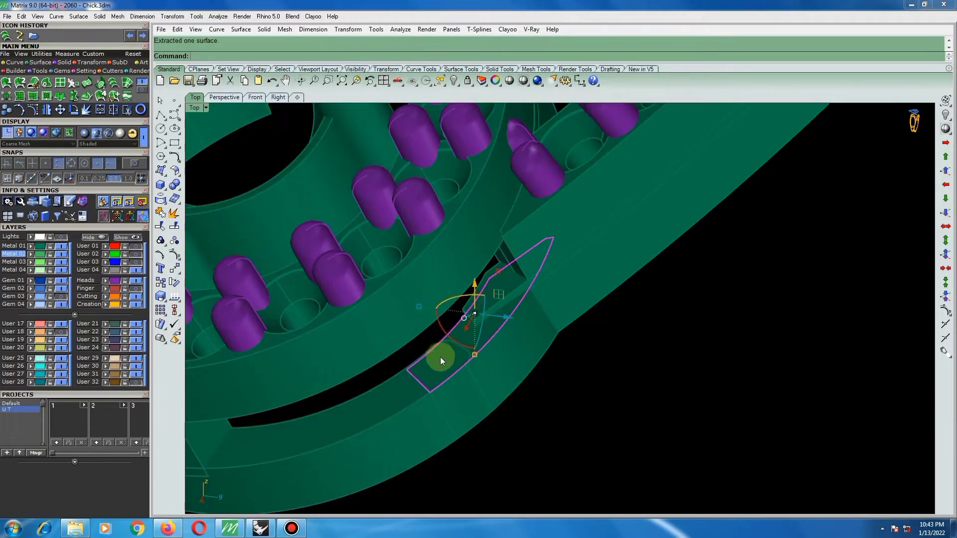
click(174, 225)
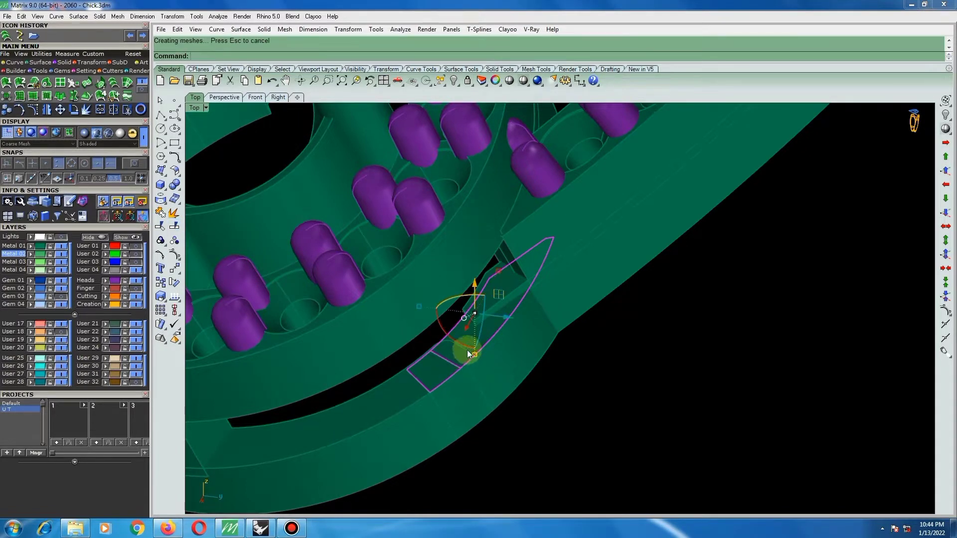
Delete the small cut-off end piece and offset the remaining pointed surface into a solid with distance 1.2.
key(Delete)
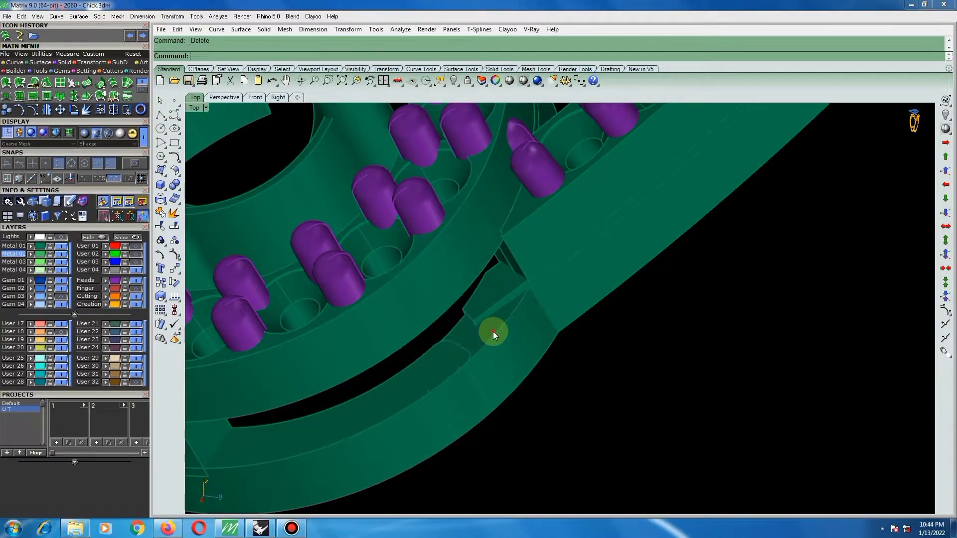
click(493, 331)
key(Return)
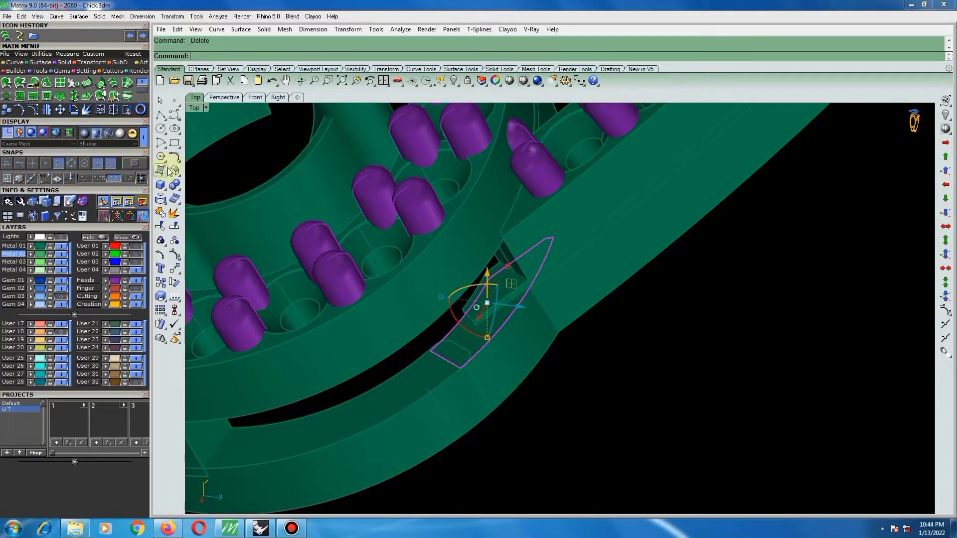
click(177, 175)
click(201, 190)
right_click(506, 318)
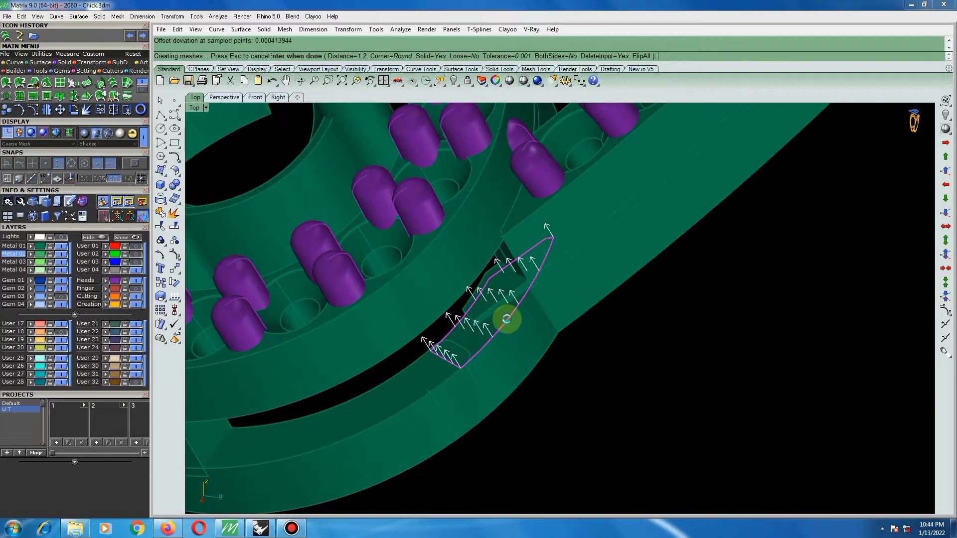
Move the new offset solid about 0.11 down along the side gap so it overlaps the lower band.
scroll(438, 343, up, 4)
scroll(421, 342, up, 2)
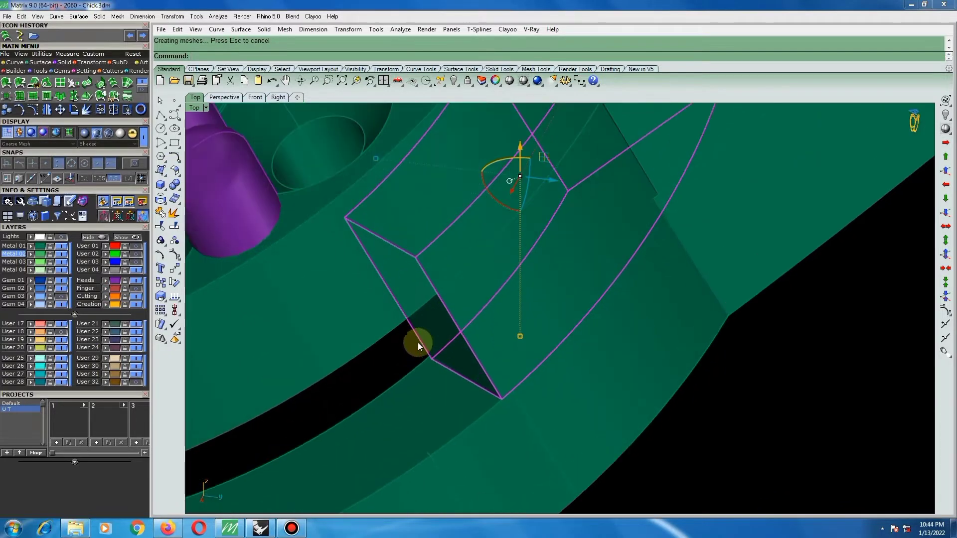
text(move)
key(Return)
click(416, 332)
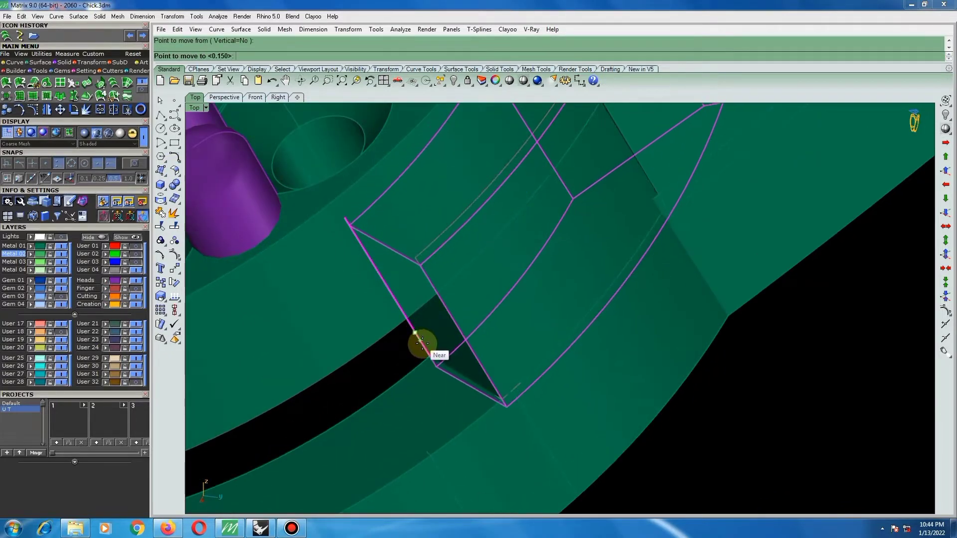
click(423, 345)
scroll(425, 346, down, 5)
click(650, 391)
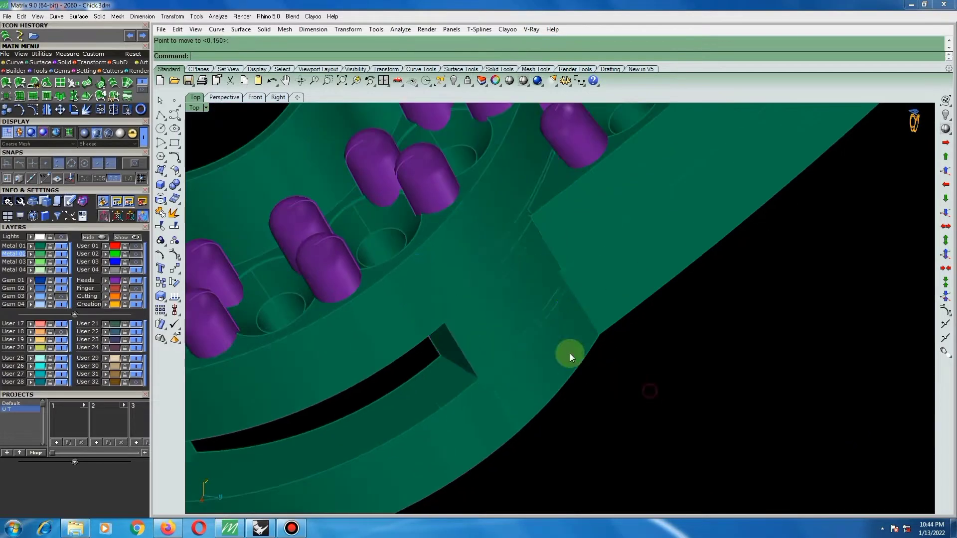
Examine the new joint piece between rail and oval setting from the side, the underside and the front.
scroll(570, 355, down, 3)
mouse_move(542, 336)
right_down()
mouse_move(556, 278)
mouse_move(534, 342)
right_up()
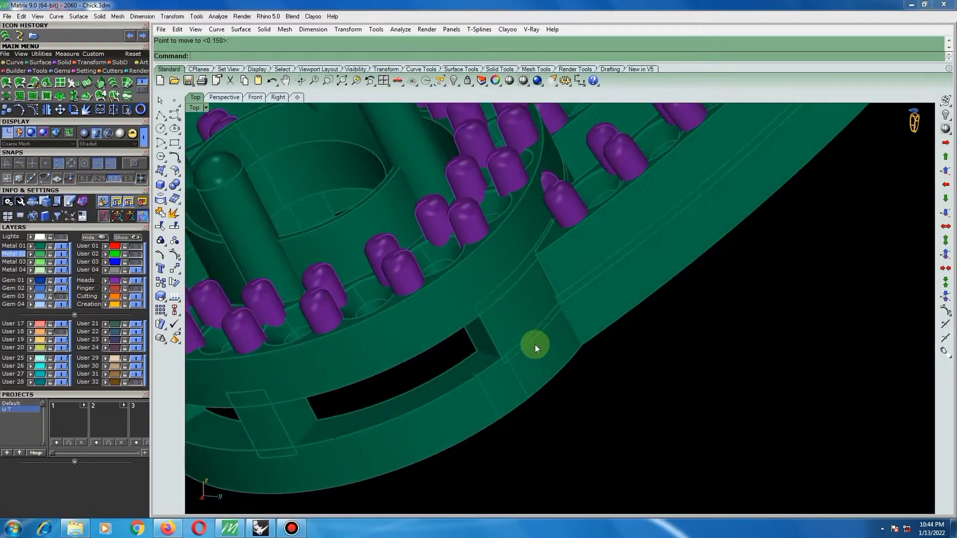
scroll(534, 344, down, 3)
right_drag(466, 351, 573, 106)
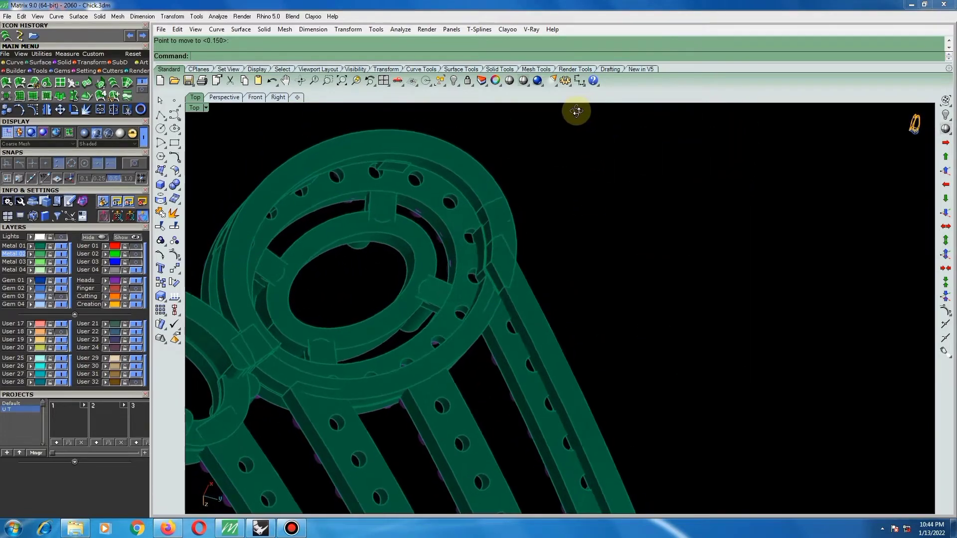
scroll(564, 297, up, 3)
right_drag(564, 297, 543, 250)
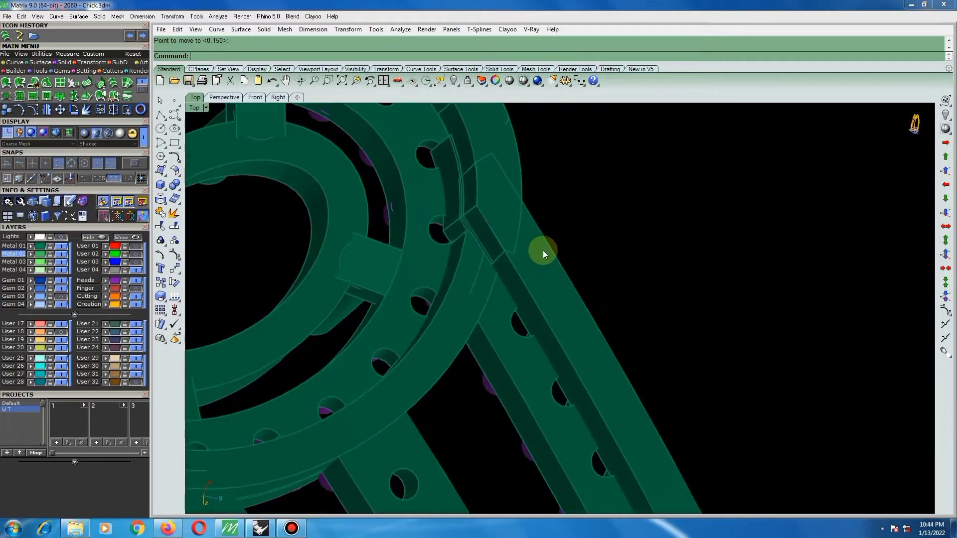
right_drag(497, 297, 397, 213)
scroll(447, 368, up, 10)
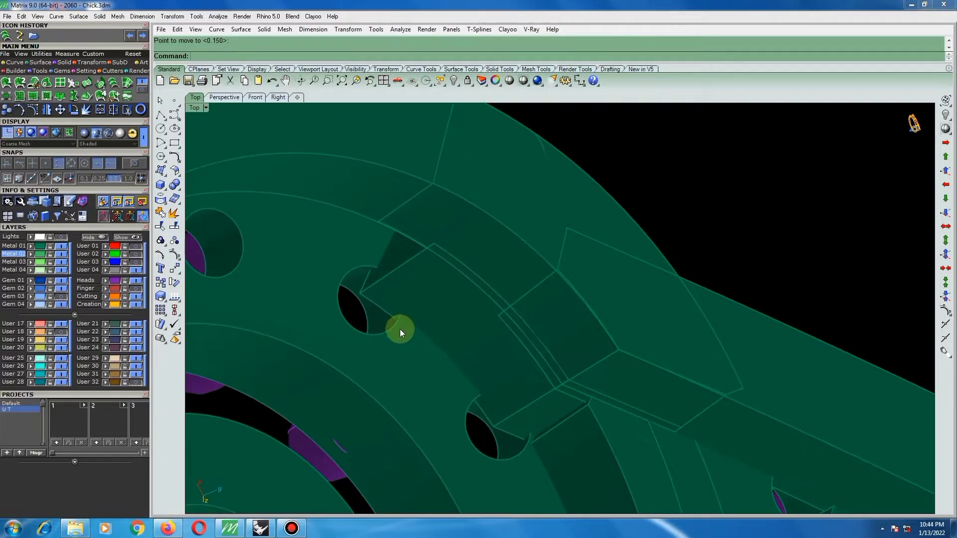
click(375, 306)
key(Return)
key(Return)
scroll(404, 298, down, 3)
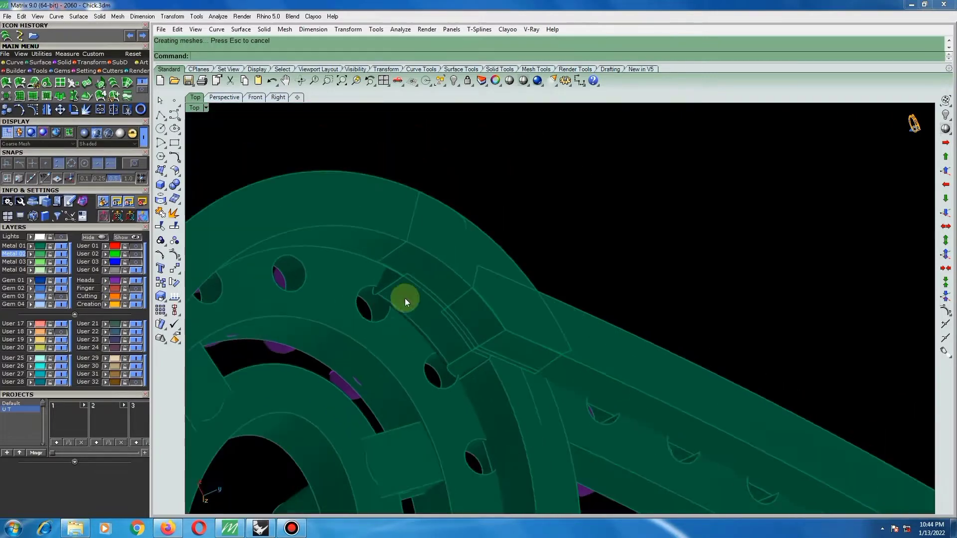
right_drag(405, 299, 544, 370)
scroll(497, 209, down, 5)
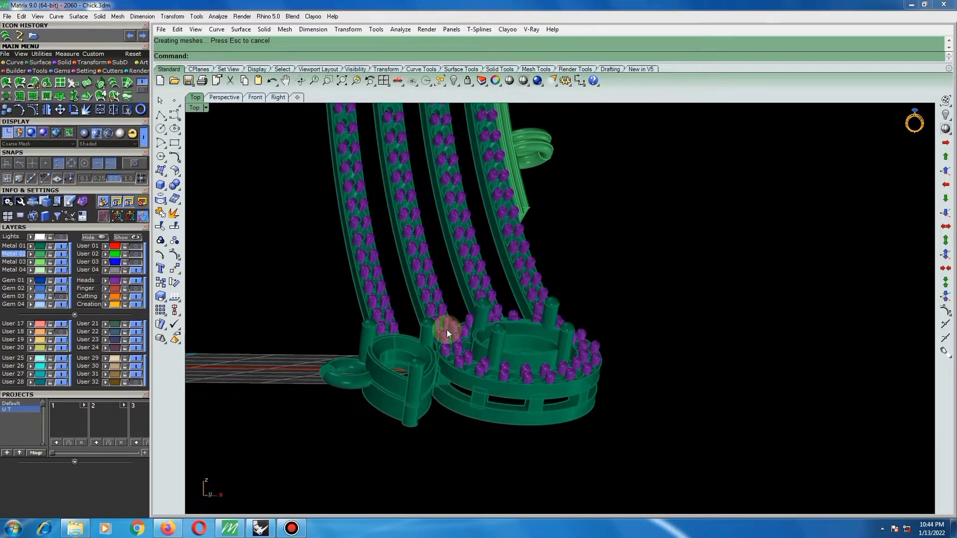
Extract a copy of the narrow strip surface on the outer rail, just beyond the lower end of the connector bar.
right_drag(447, 330, 585, 390)
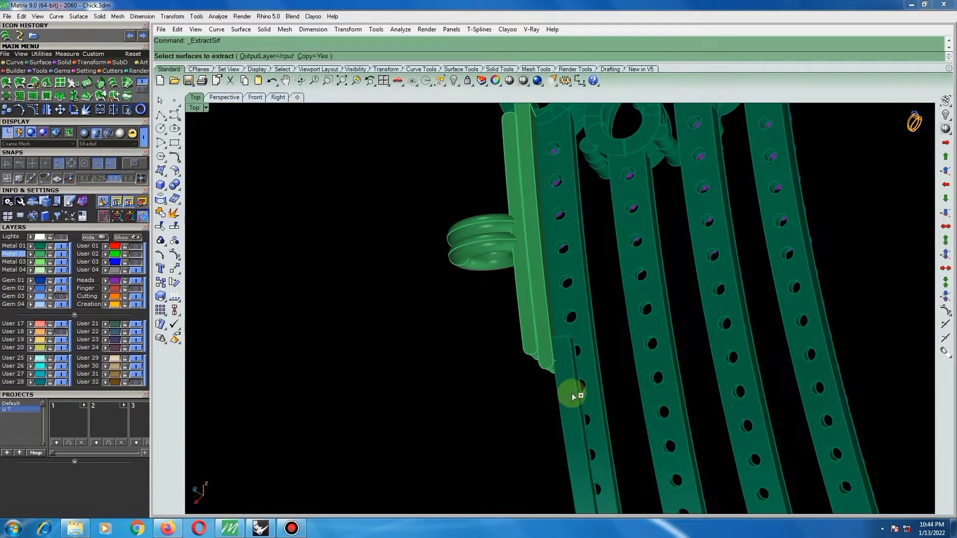
scroll(572, 394, up, 4)
click(563, 367)
right_click(564, 367)
scroll(537, 366, down, 5)
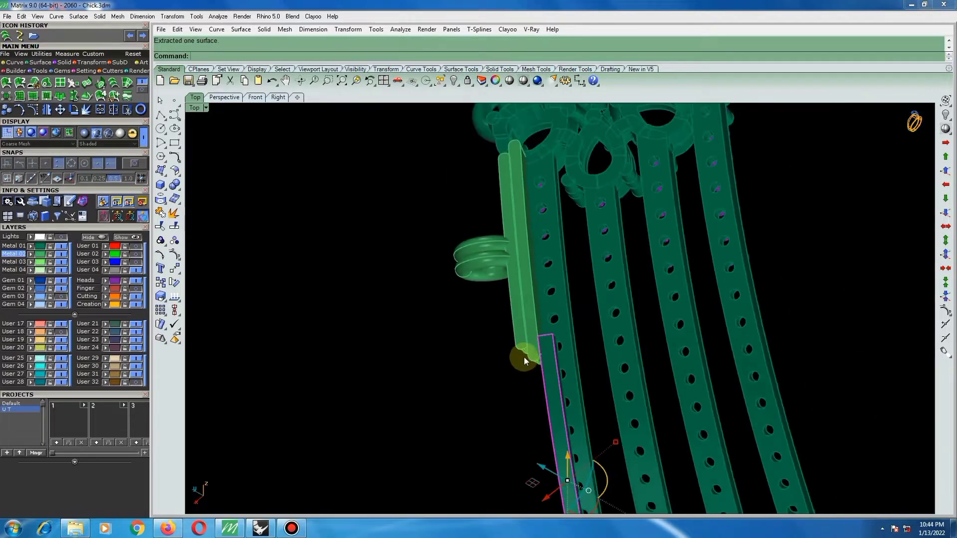
click(461, 325)
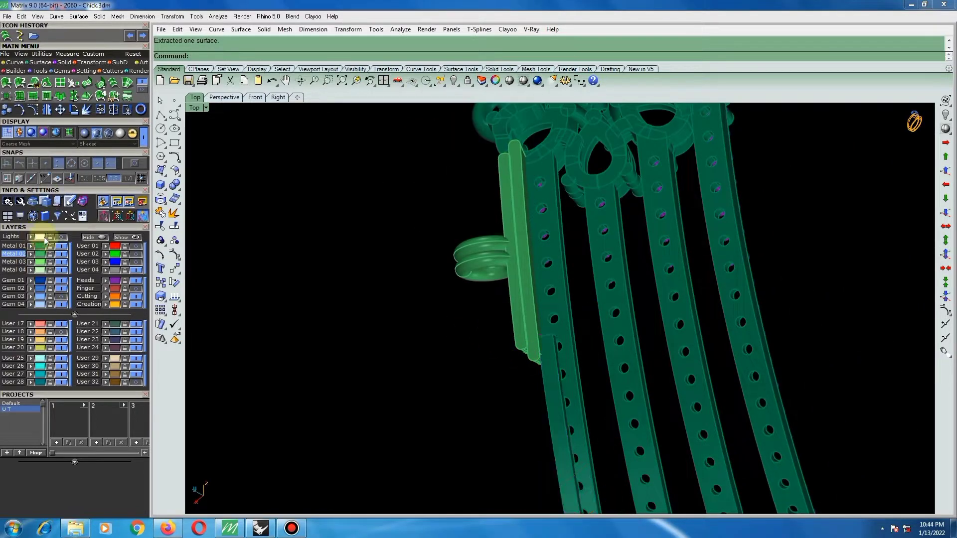
Turn on the Lights layer and remove the bar pieces from the connector's group.
click(63, 238)
right_drag(487, 334, 513, 275)
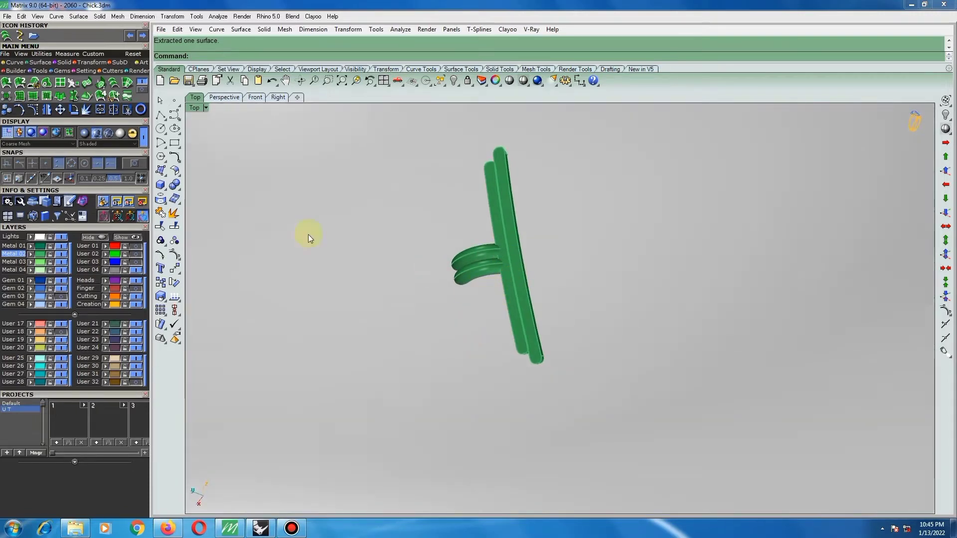
click(162, 242)
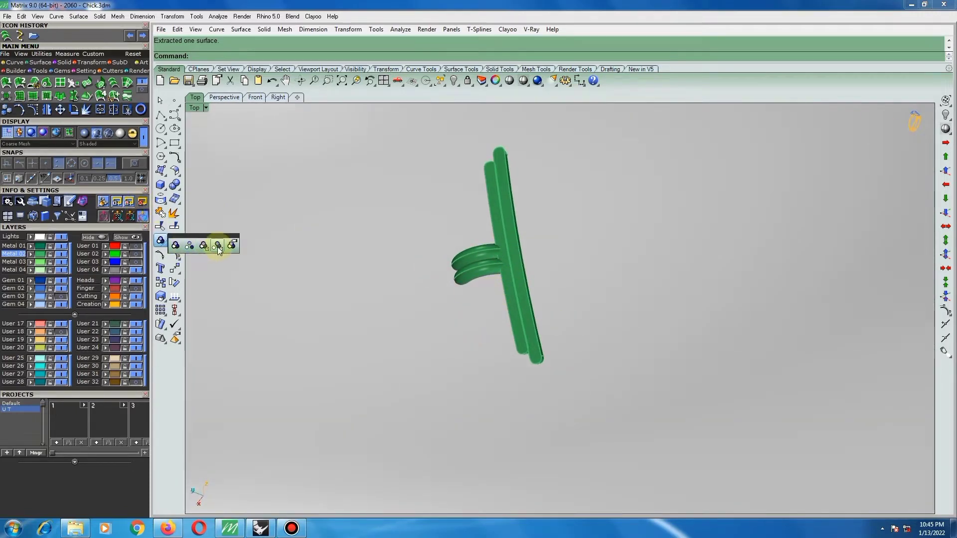
click(219, 247)
click(510, 229)
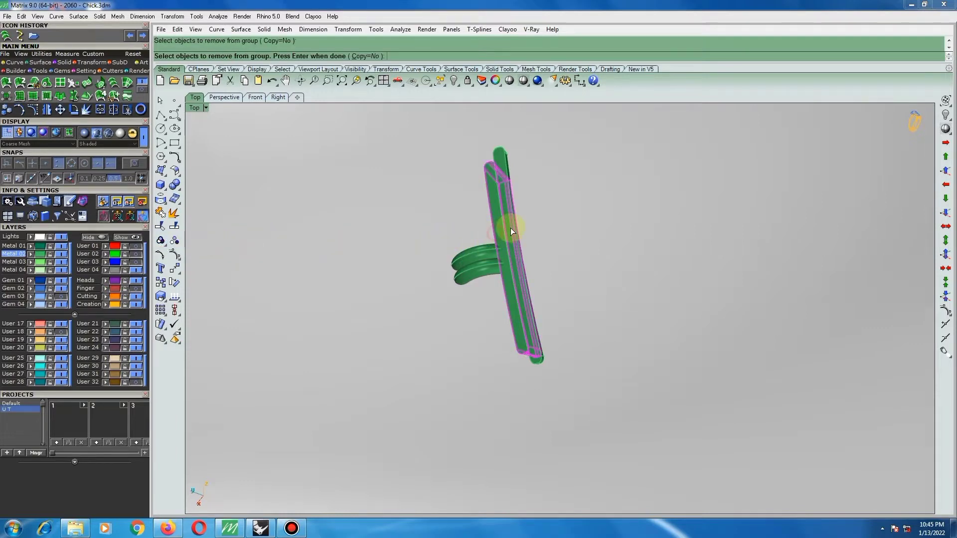
key(Return)
Delete the unwanted front piece of the connector's bar.
text(bs)
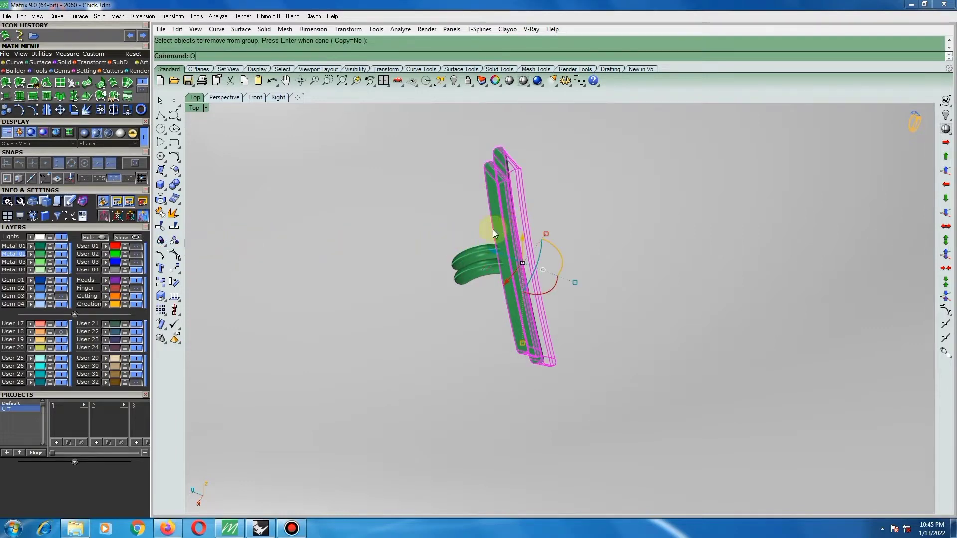
key(Return)
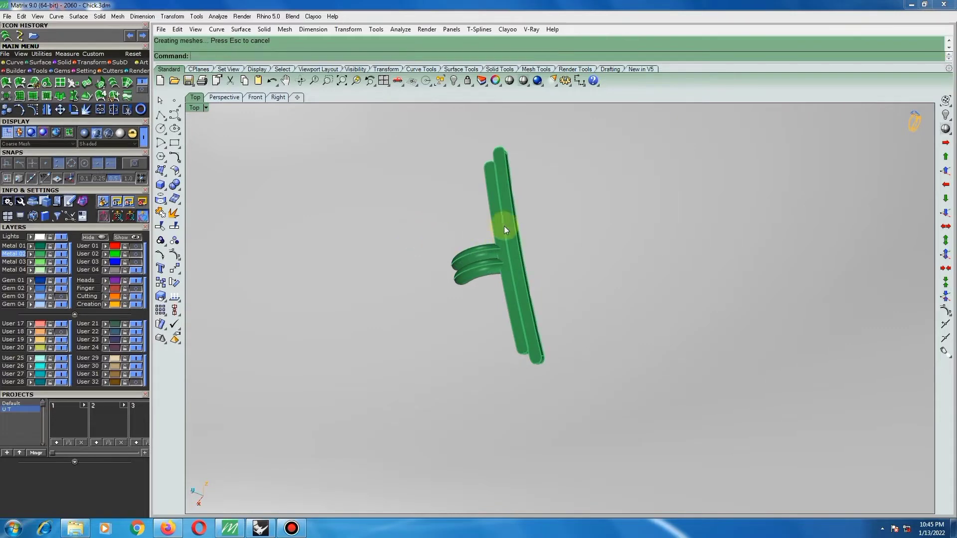
click(504, 227)
key(Return)
key(Delete)
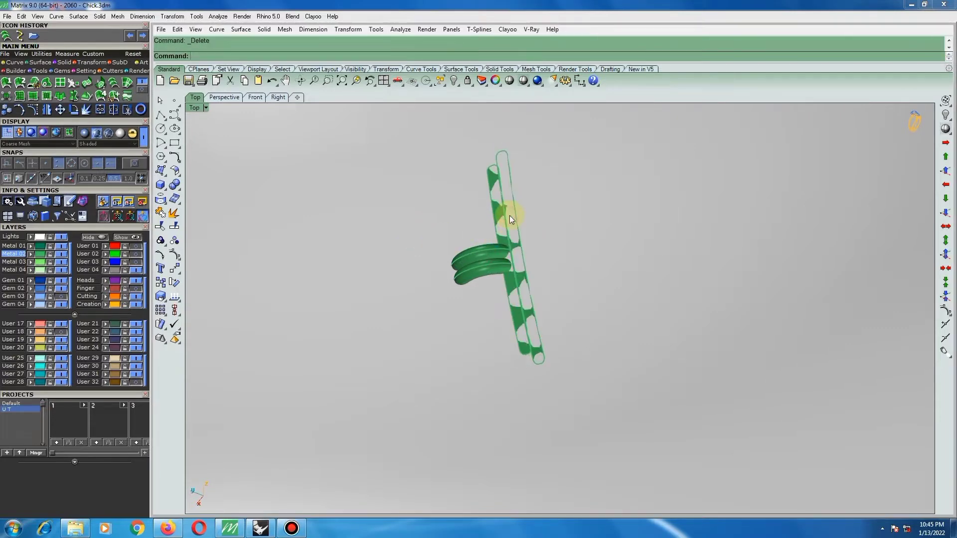
scroll(440, 189, down, 2)
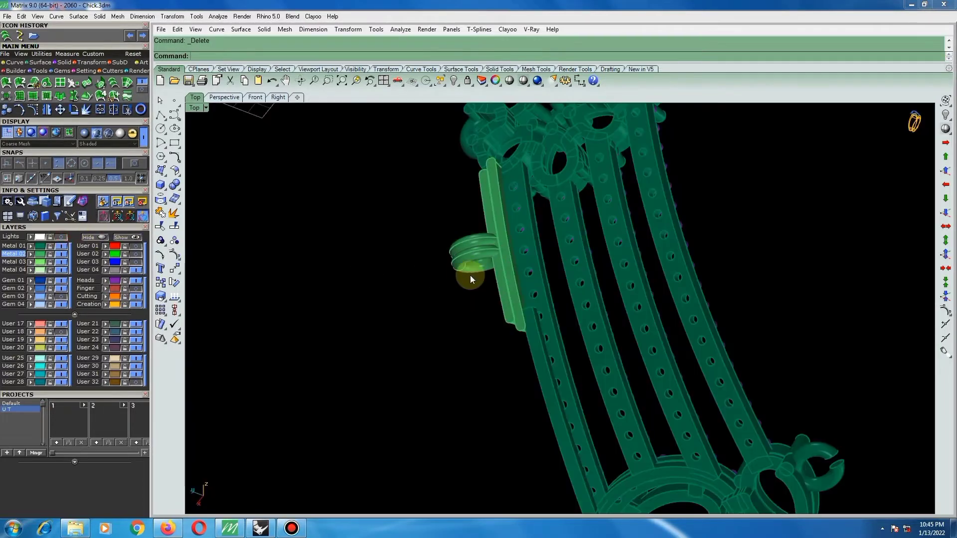
Select the connector's two ring surfaces and set the construction plane to the current view.
right_drag(466, 268, 710, 173)
scroll(680, 219, up, 4)
click(651, 283)
right_drag(671, 283, 555, 281)
scroll(626, 273, up, 3)
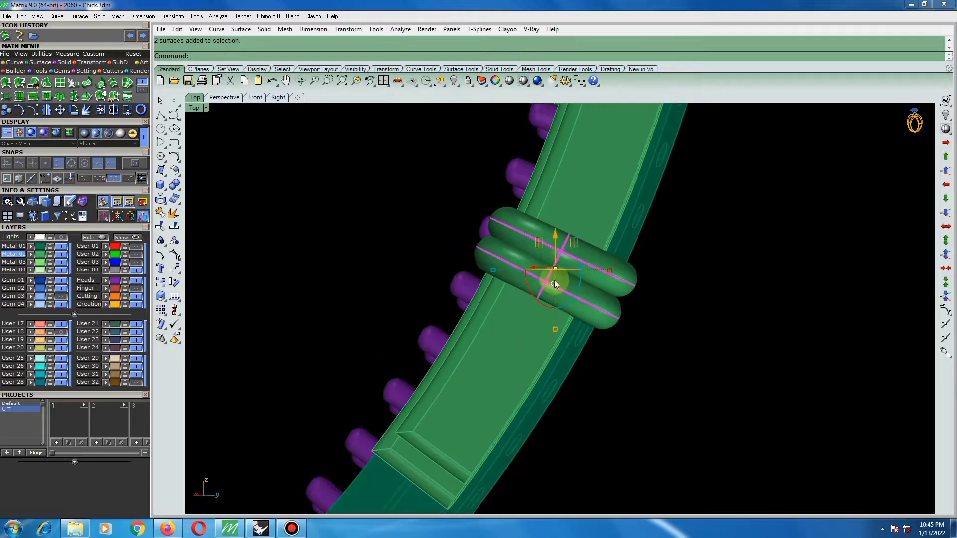
click(412, 81)
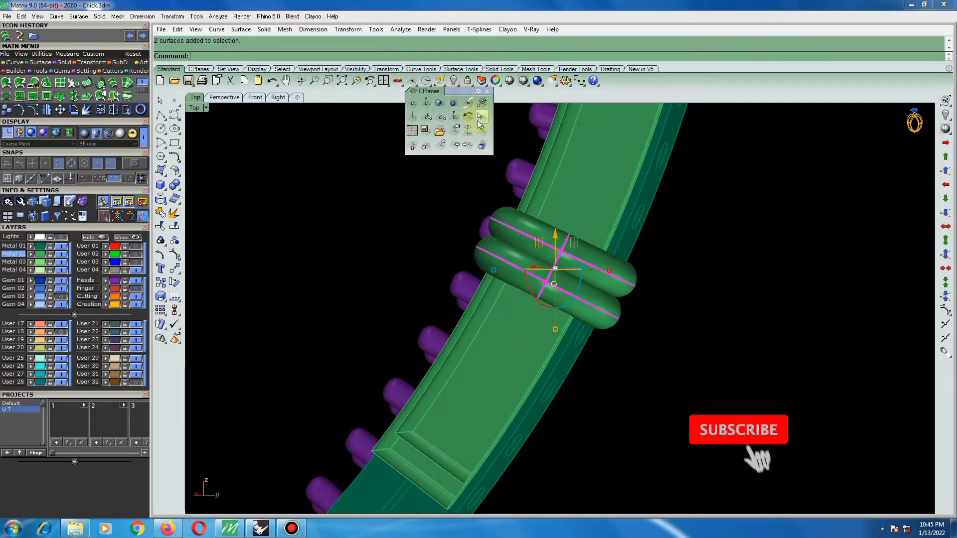
click(464, 98)
Move the two rings about 0.34 across the bar toward the purple prongs.
scroll(623, 296, up, 2)
text(m)
key(Return)
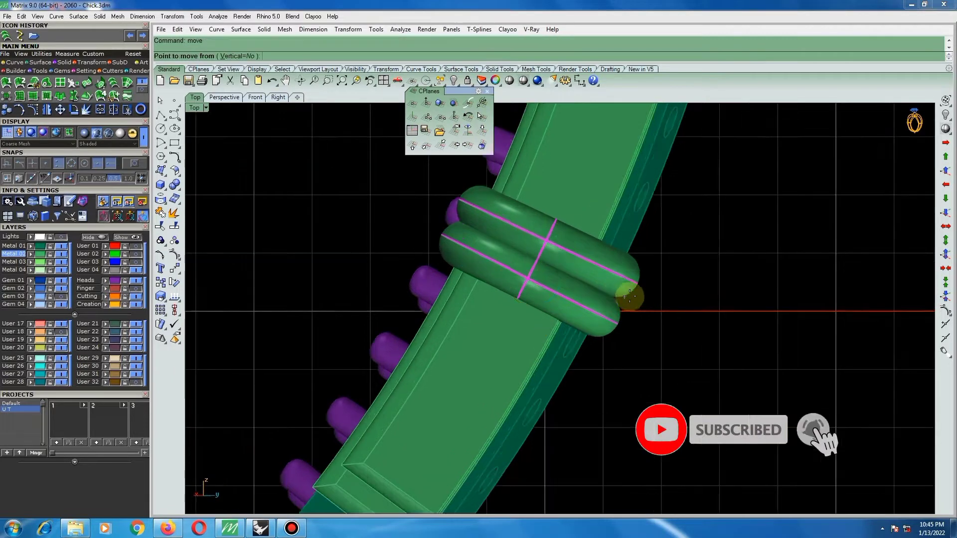
click(650, 302)
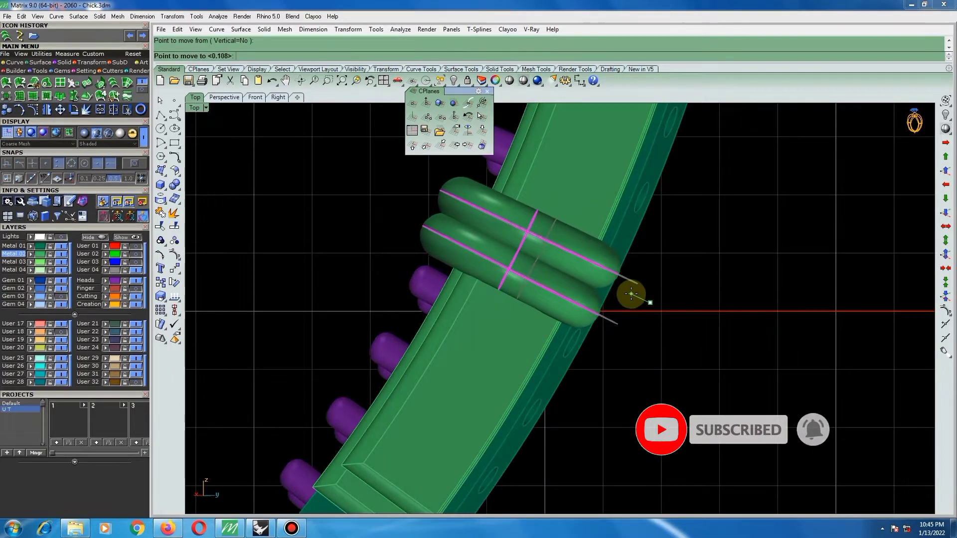
click(632, 294)
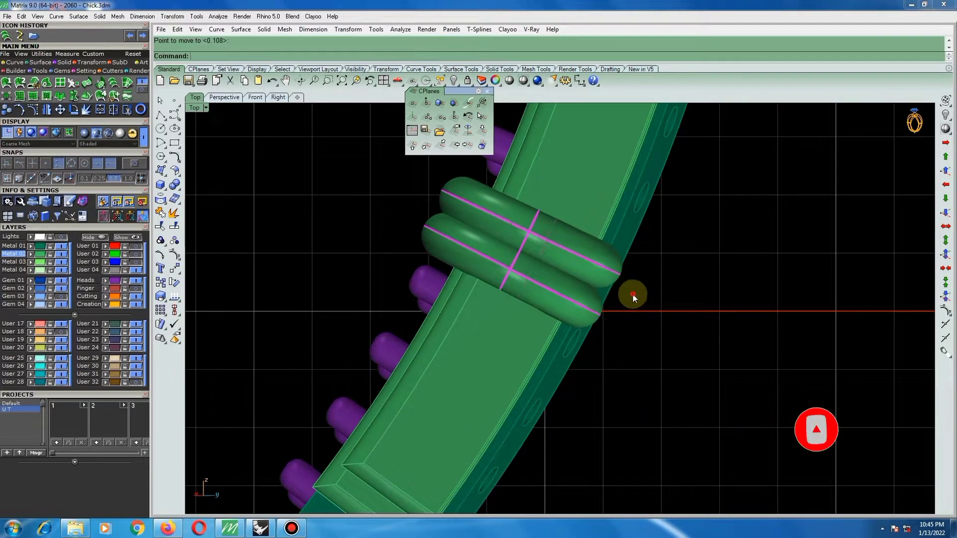
scroll(633, 294, down, 5)
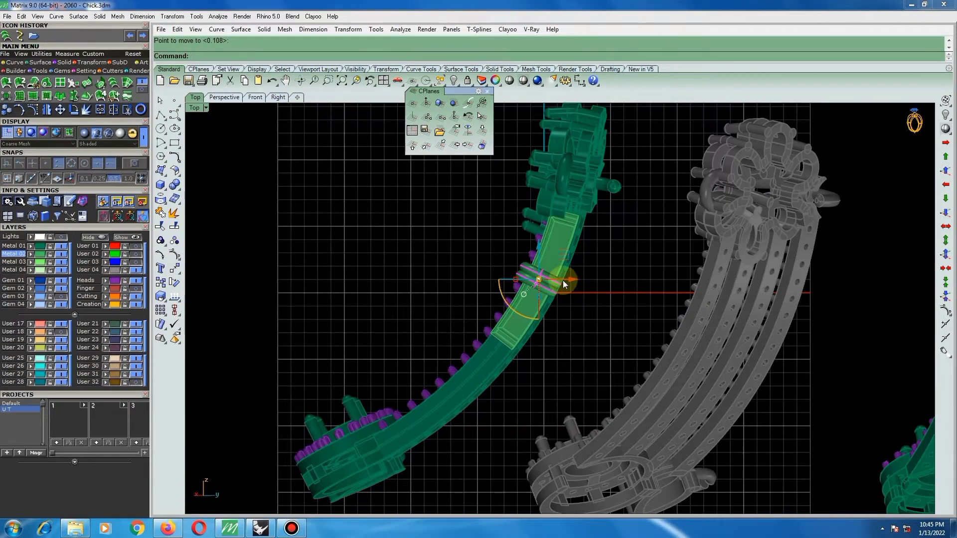
scroll(549, 274, up, 1)
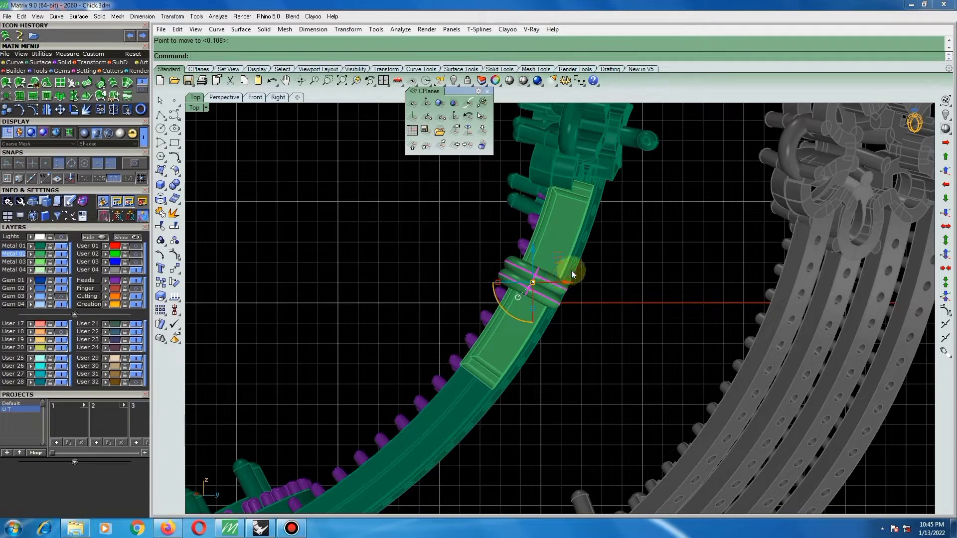
Nudge the two rings a tiny amount with a second move.
scroll(543, 279, up, 5)
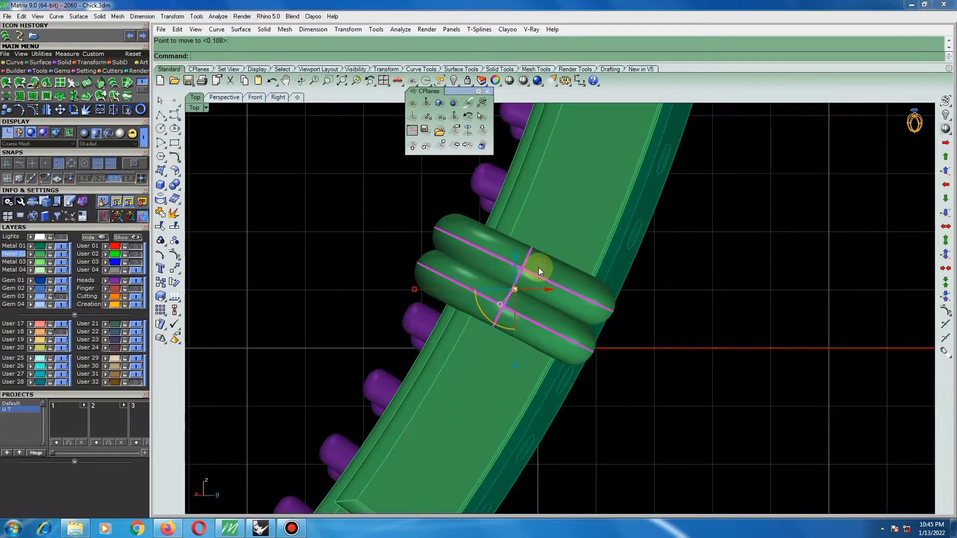
right_click(538, 268)
scroll(539, 267, up, 4)
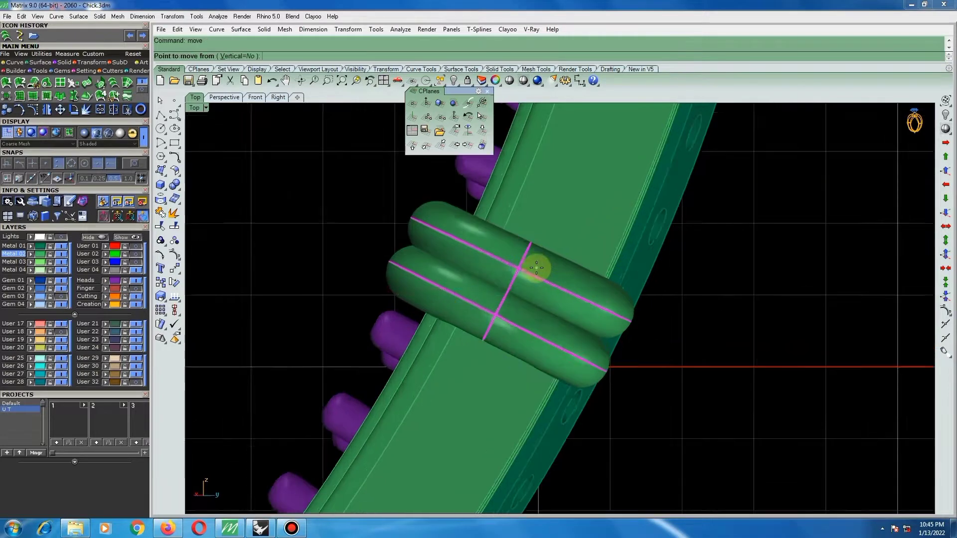
click(537, 267)
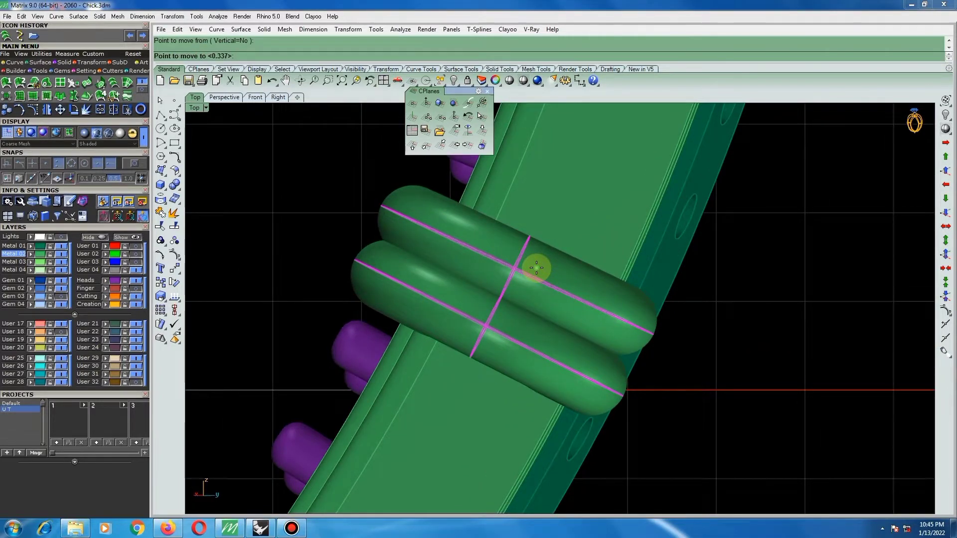
click(538, 268)
scroll(537, 269, down, 5)
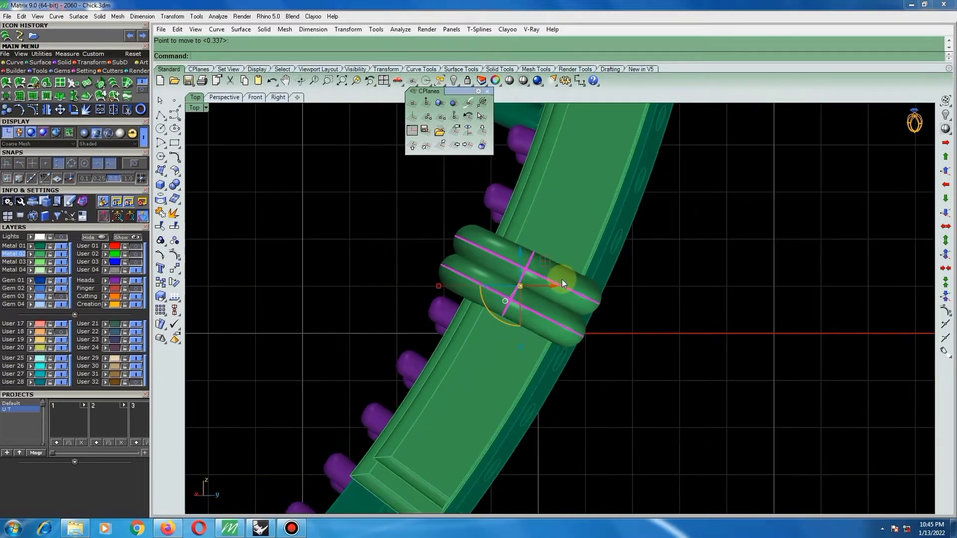
Rotate the connector's two rings about 0.5° clockwise around a point between their outer ends.
text(r)
key(Return)
click(579, 307)
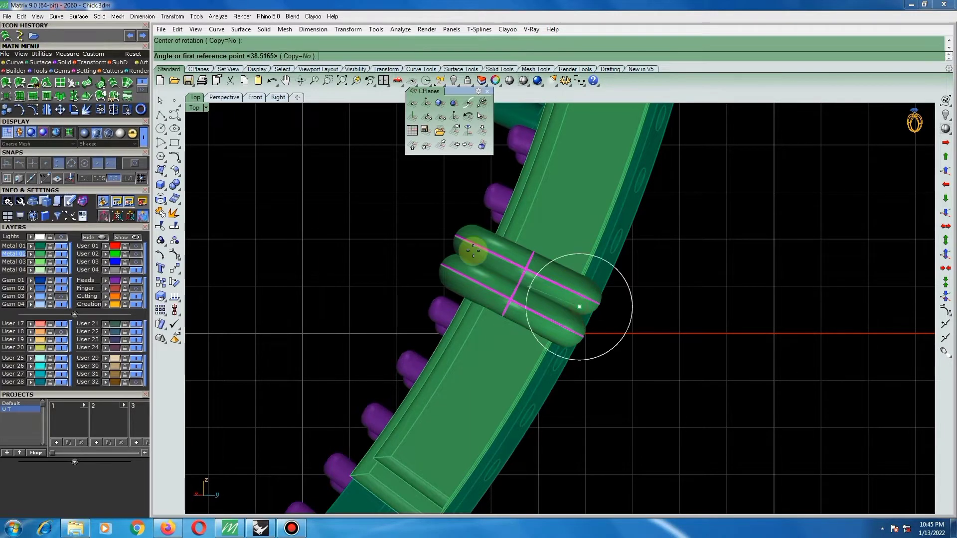
scroll(437, 234, up, 4)
click(419, 224)
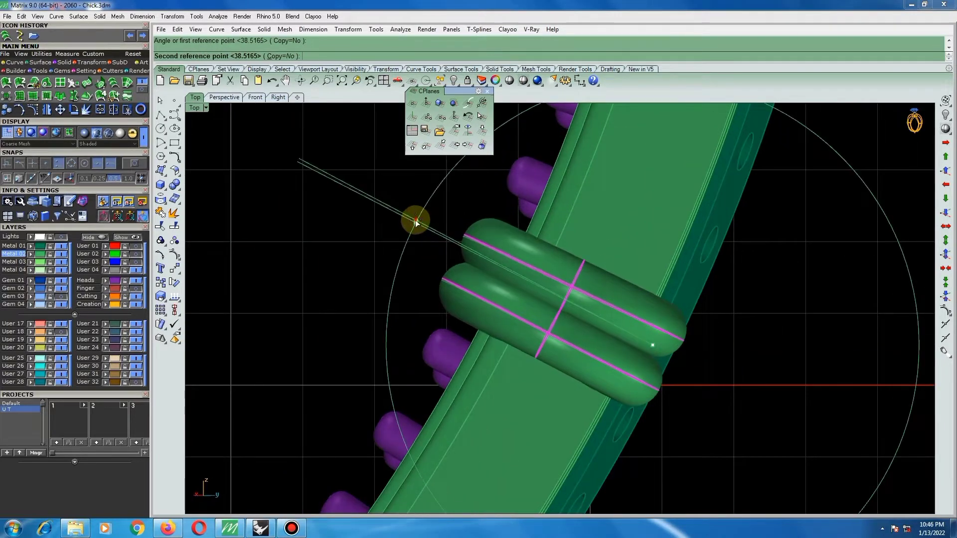
click(416, 219)
Fine-tune the two rings' angle with a second slight rotation about the point midway between them.
scroll(424, 222, down, 4)
scroll(464, 231, down, 3)
key(Return)
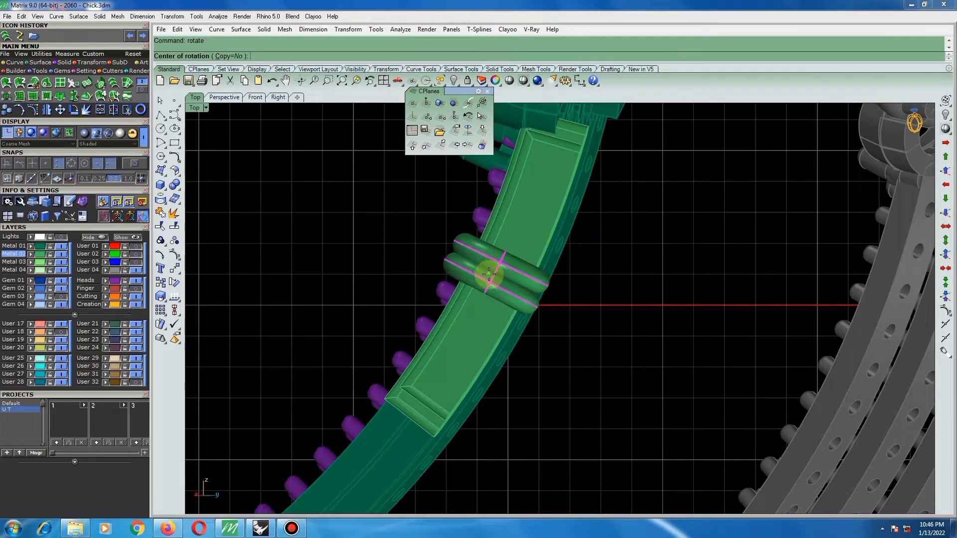
click(490, 268)
click(546, 290)
scroll(546, 289, up, 3)
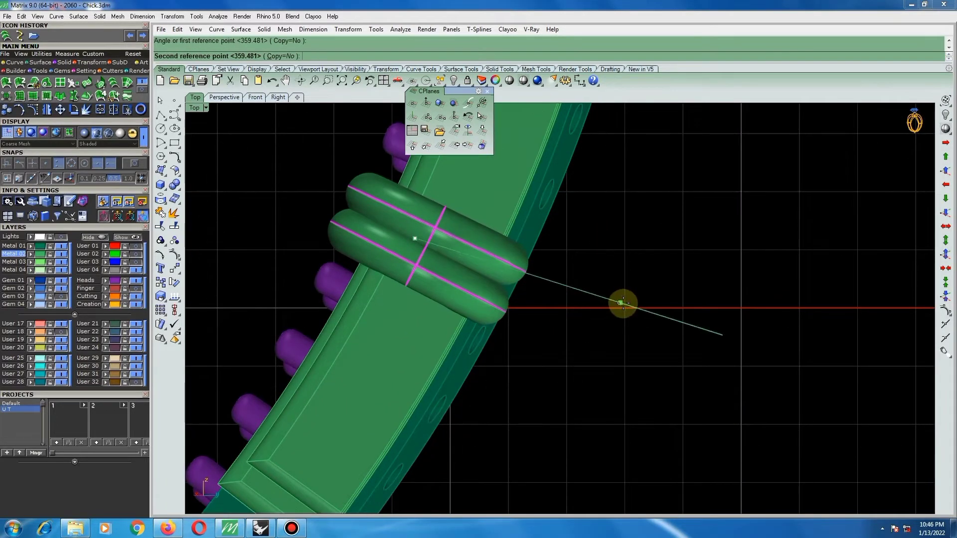
click(624, 303)
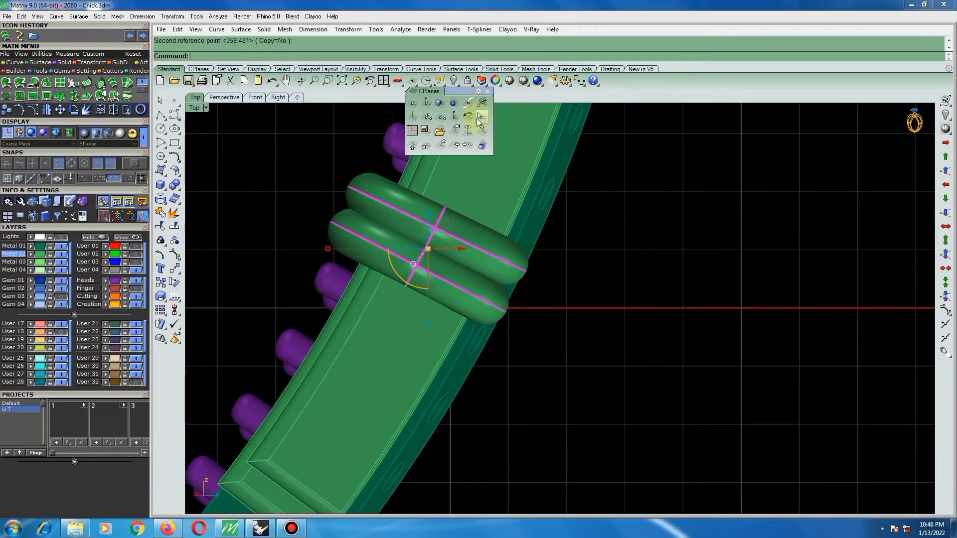
click(483, 130)
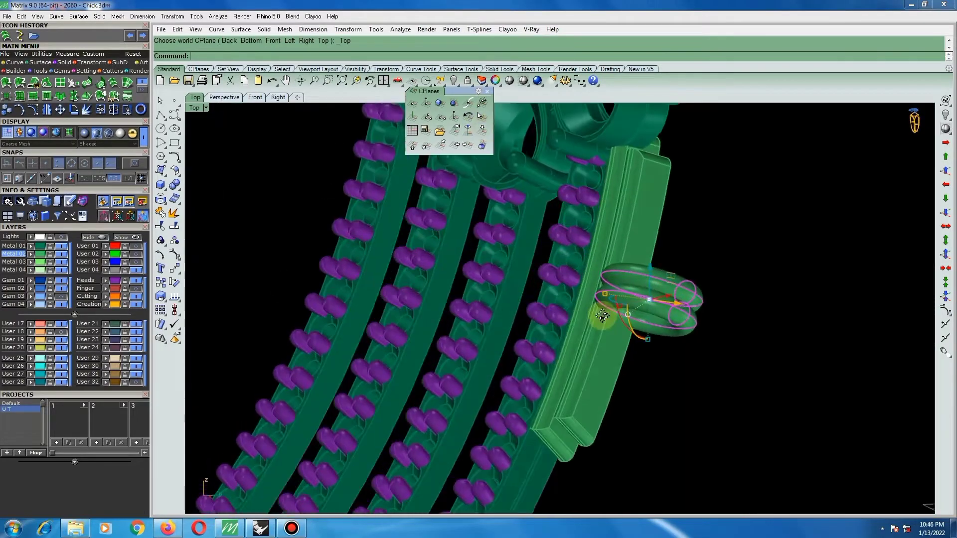
Select the connector's bar pieces together with the two rings and group them.
right_drag(602, 316, 653, 339)
scroll(663, 342, down, 5)
scroll(698, 332, up, 2)
shift+click(606, 287)
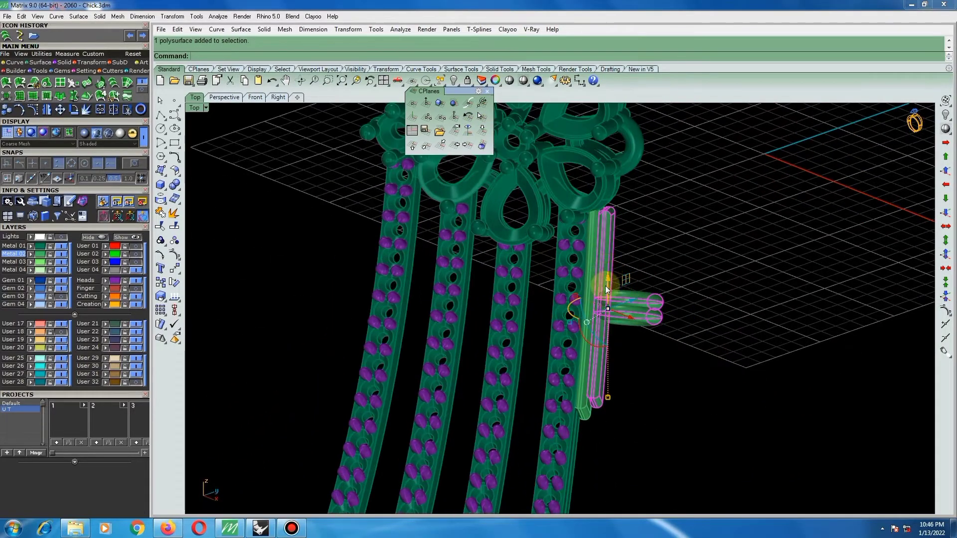
scroll(594, 276, up, 2)
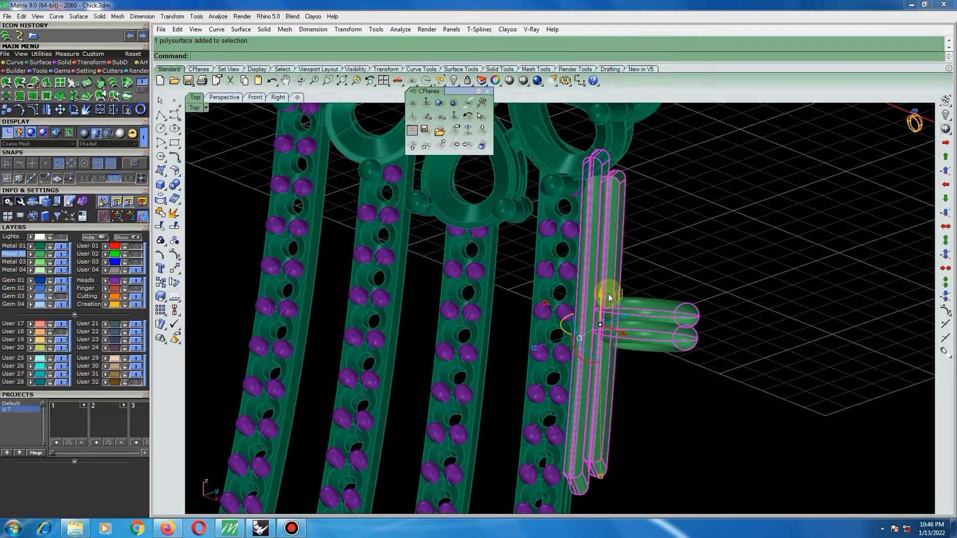
key(ctrl+g)
Extract a copy of the lower flat face of the pear-shaped frame at the bar's upper end.
click(681, 299)
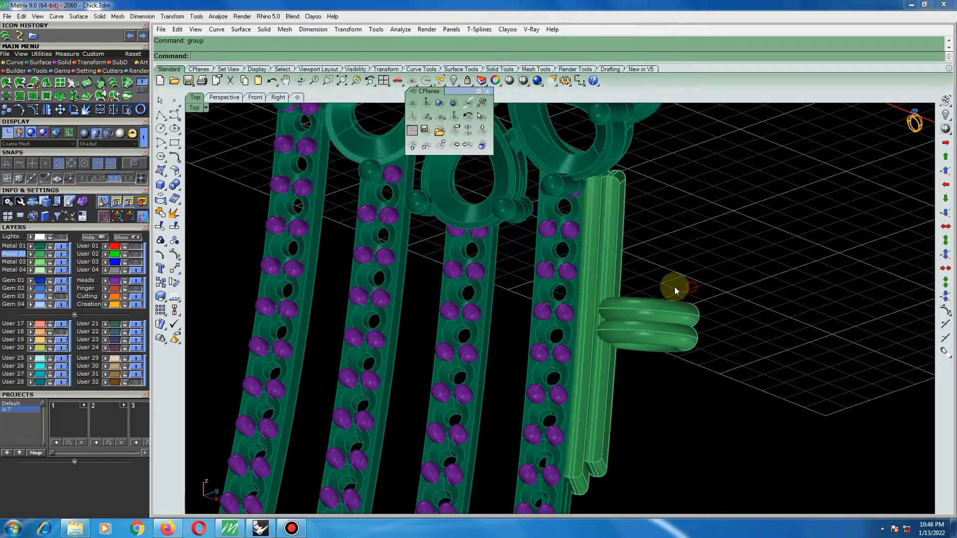
scroll(614, 304, down, 3)
right_drag(600, 274, 372, 227)
scroll(535, 201, up, 6)
right_drag(522, 192, 467, 244)
scroll(459, 249, up, 2)
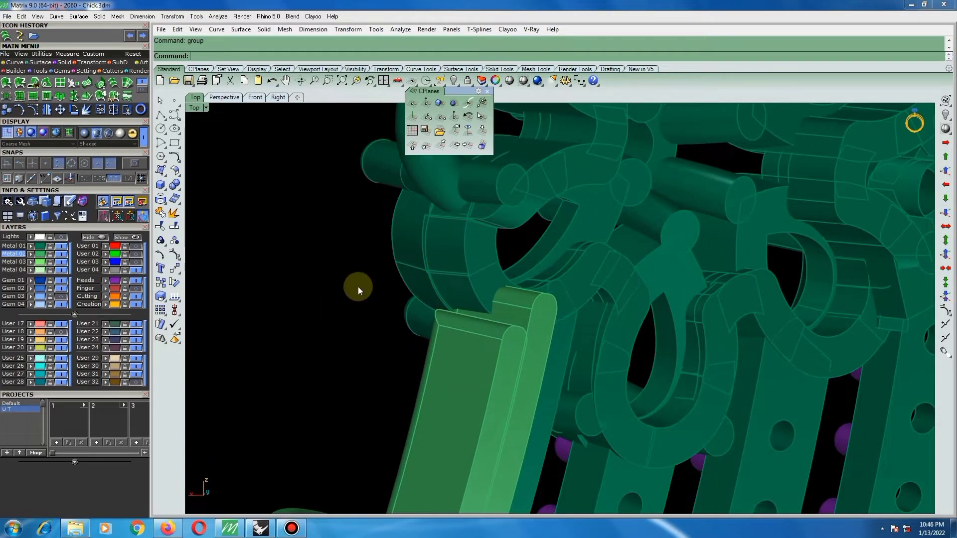
click(174, 212)
click(481, 287)
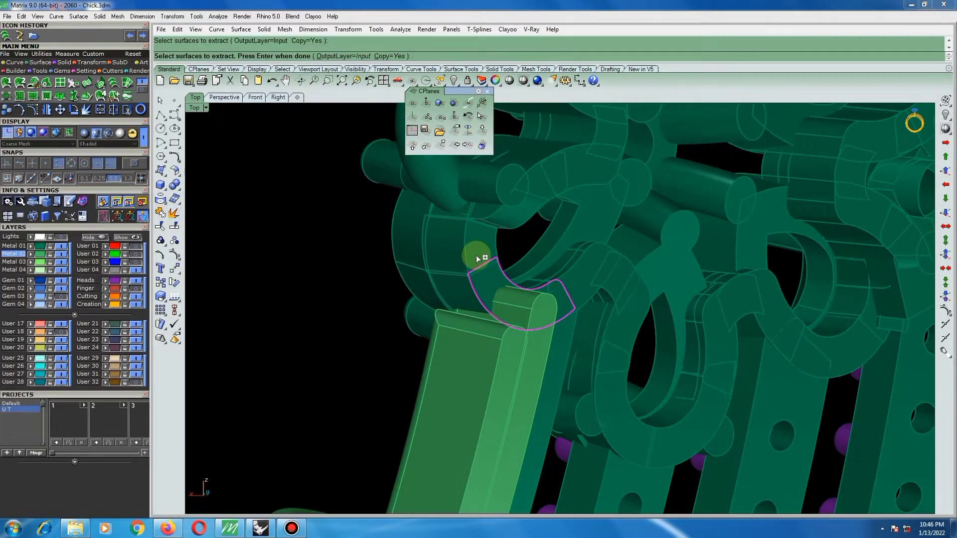
key(Return)
key(ctrl+a)
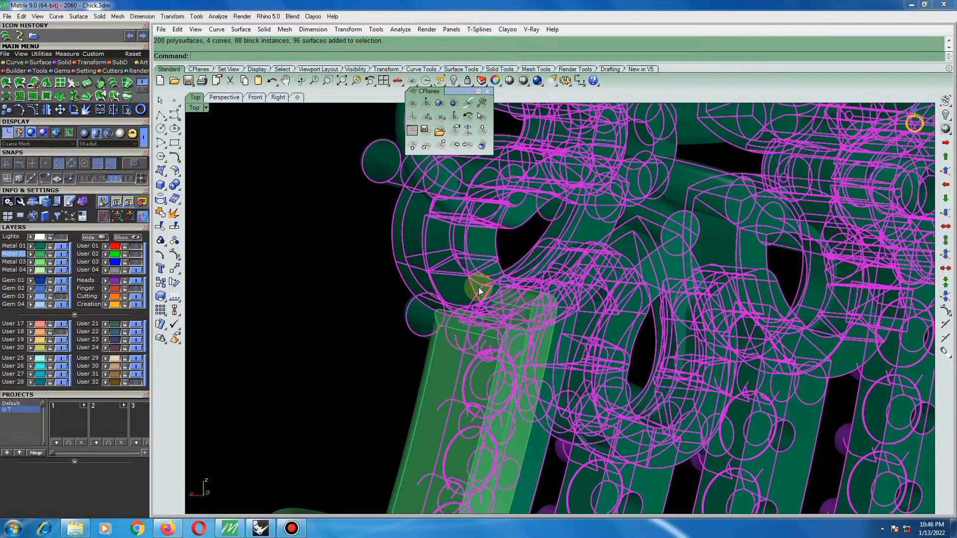
click(351, 282)
Remove the pear-shaped frame's segments beside the bar's upper end from their group.
click(160, 240)
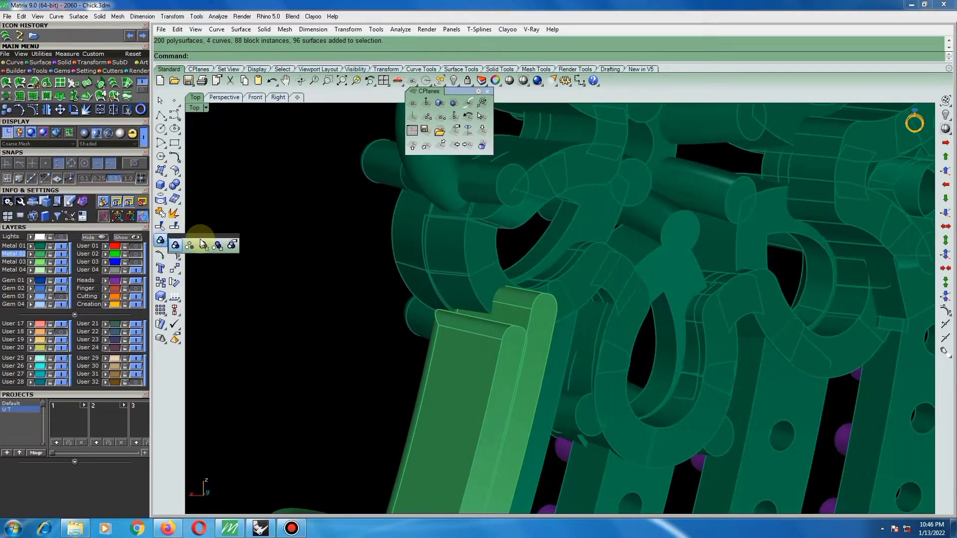
click(213, 245)
click(473, 286)
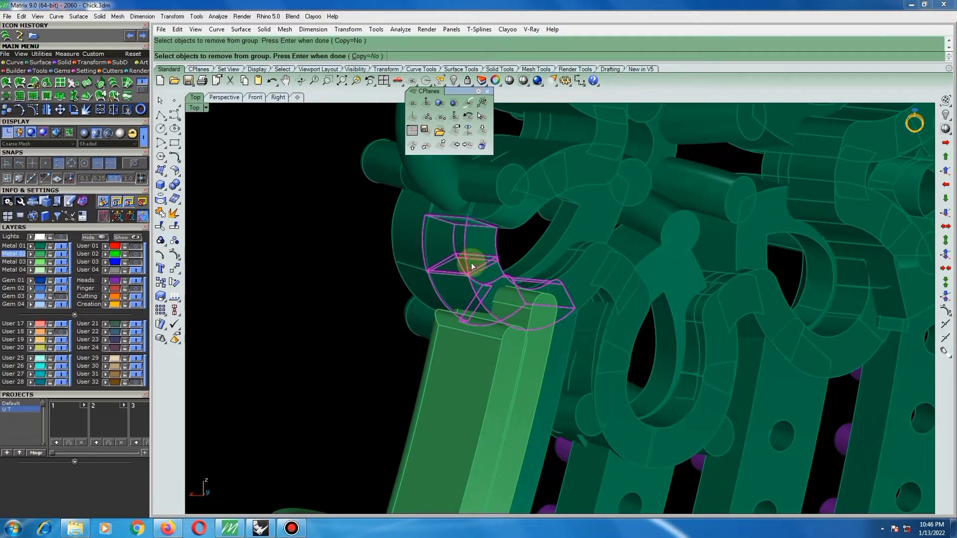
right_drag(473, 261, 442, 261)
key(Return)
key(ctrl+a)
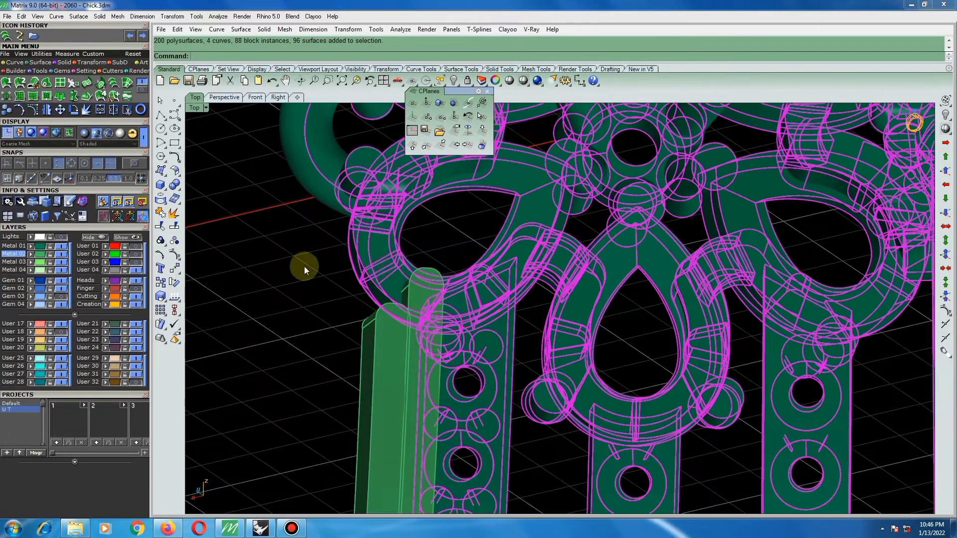
click(304, 266)
Extract copies of the two adjoining flat faces on the outer side of the pear-shaped frame above the bar.
click(172, 214)
click(377, 255)
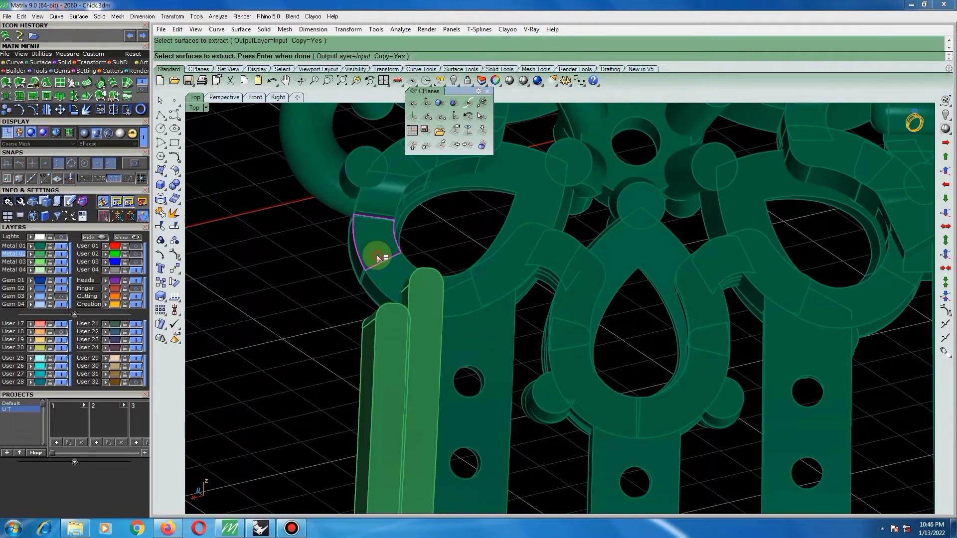
click(383, 276)
key(Return)
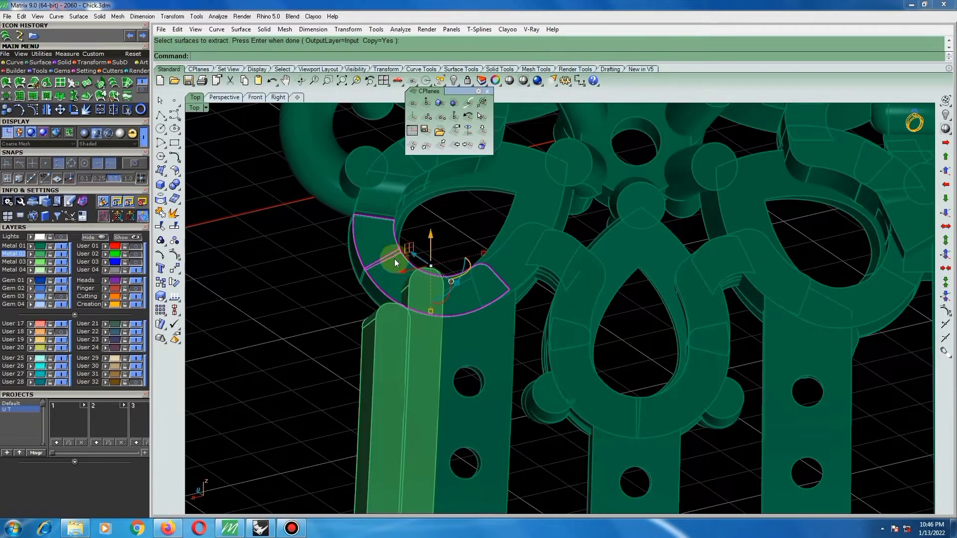
mouse_move(394, 259)
right_down()
mouse_move(423, 261)
mouse_move(406, 269)
right_up()
click(309, 289)
scroll(397, 214, up, 4)
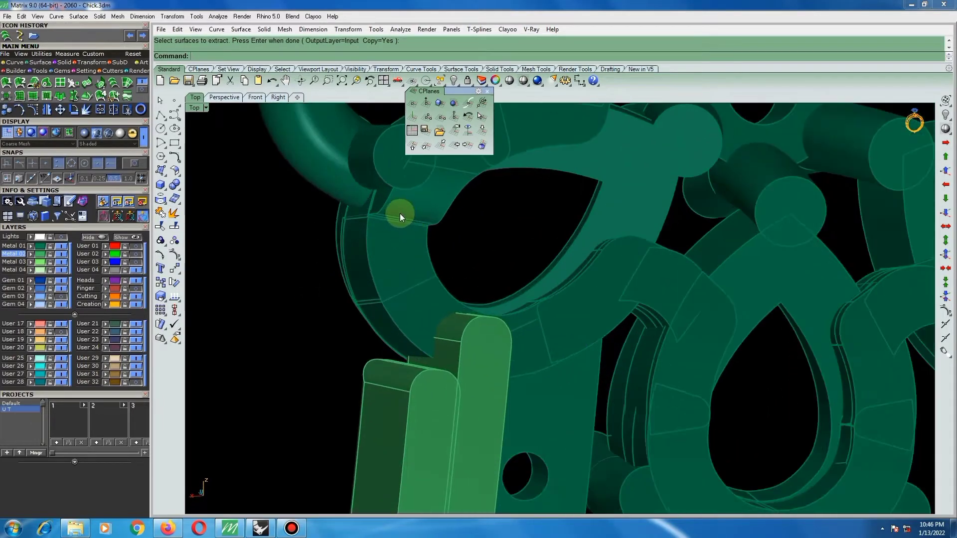
Extend the upper edge of the upper extracted frame face by a factor of 0.3.
click(179, 172)
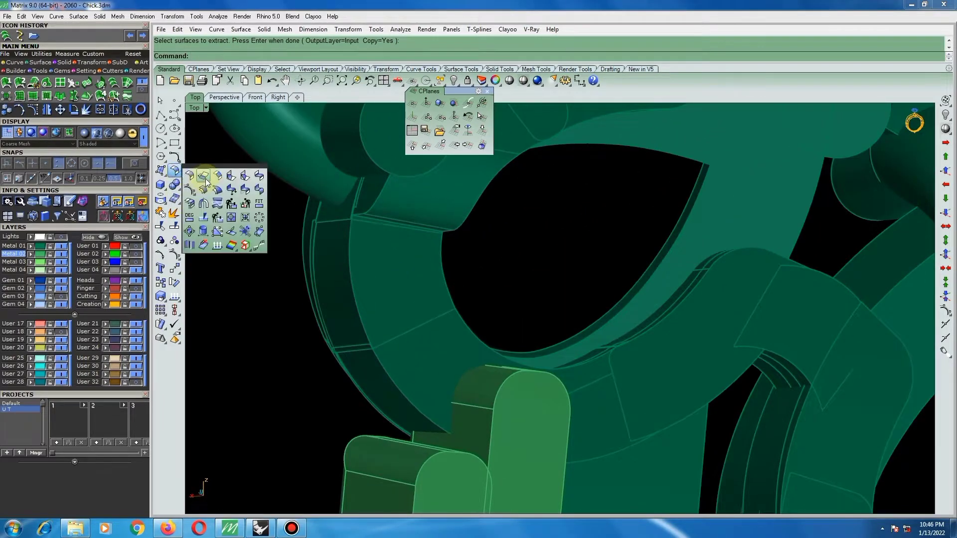
click(205, 179)
click(391, 225)
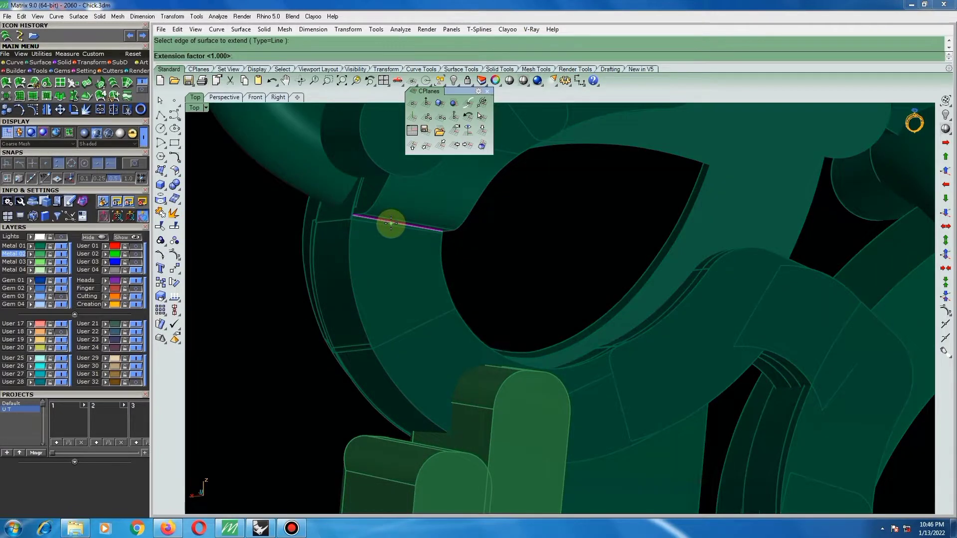
right_click(390, 223)
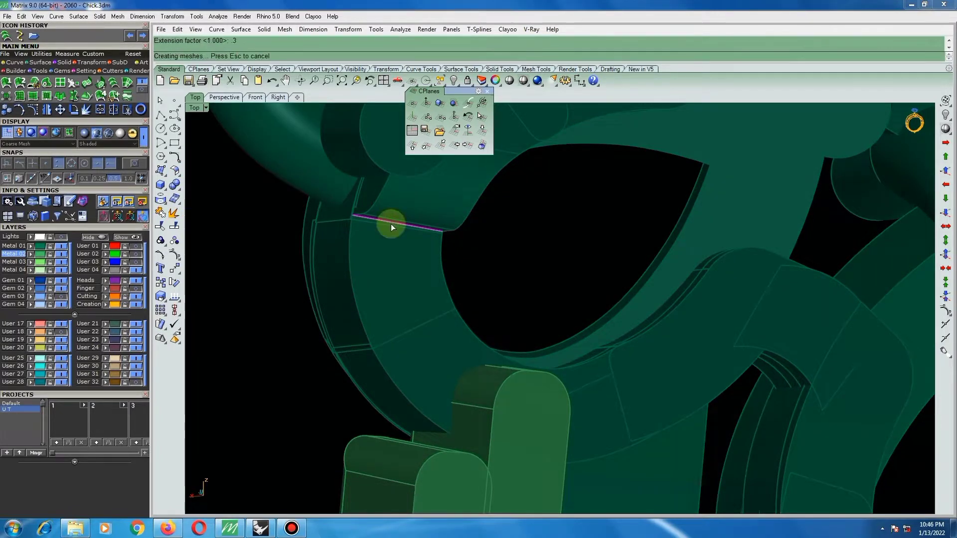
click(400, 268)
click(432, 293)
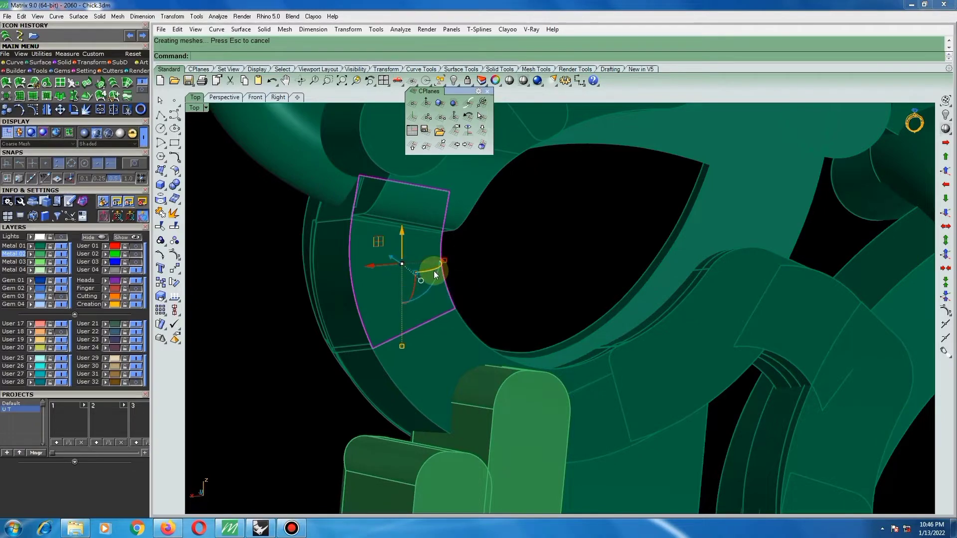
right_drag(433, 270, 401, 267)
scroll(412, 264, down, 6)
scroll(399, 257, up, 2)
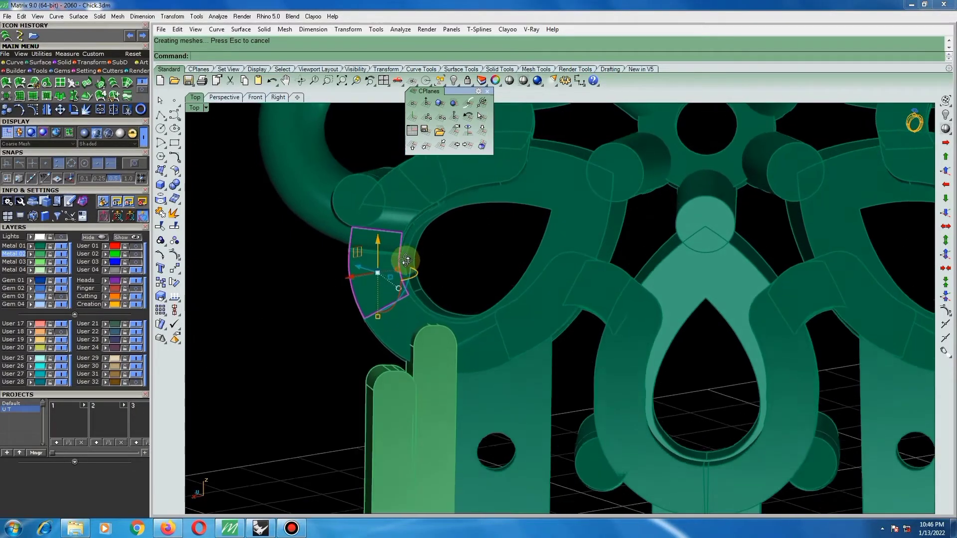
scroll(374, 232, up, 3)
right_drag(367, 224, 410, 332)
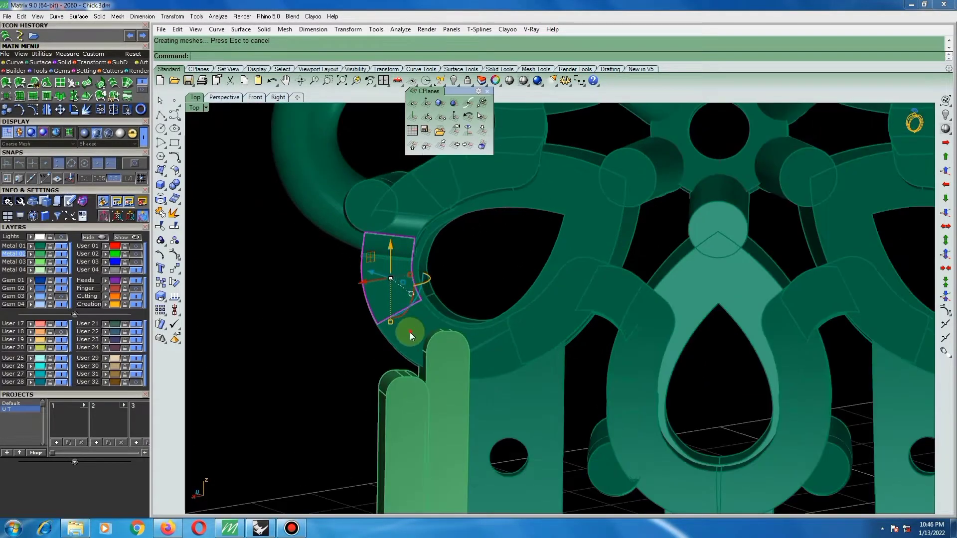
Select the lower extracted face and try to split it along an isocurve near the bar's edge.
click(436, 332)
click(441, 359)
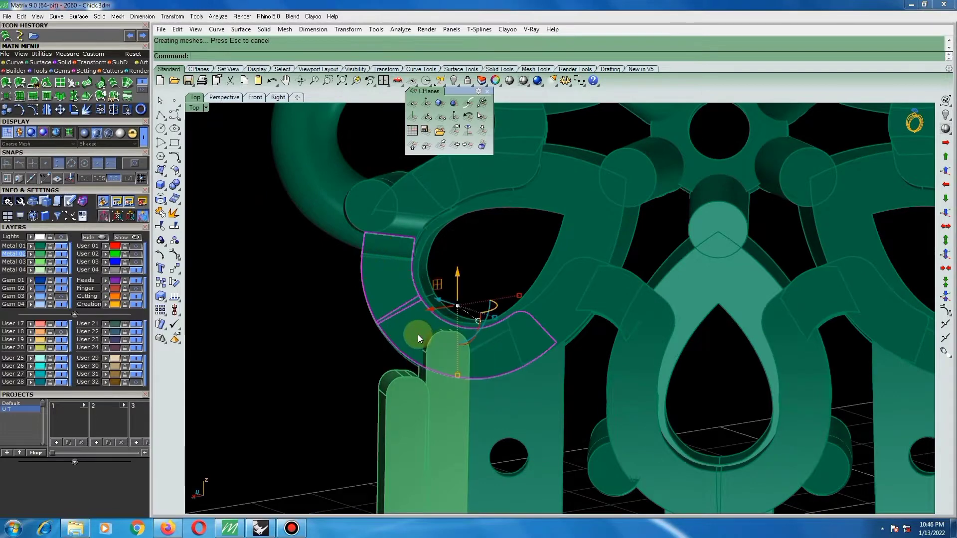
key(Delete)
click(417, 335)
click(445, 361)
click(448, 361)
right_drag(471, 357, 205, 252)
click(174, 226)
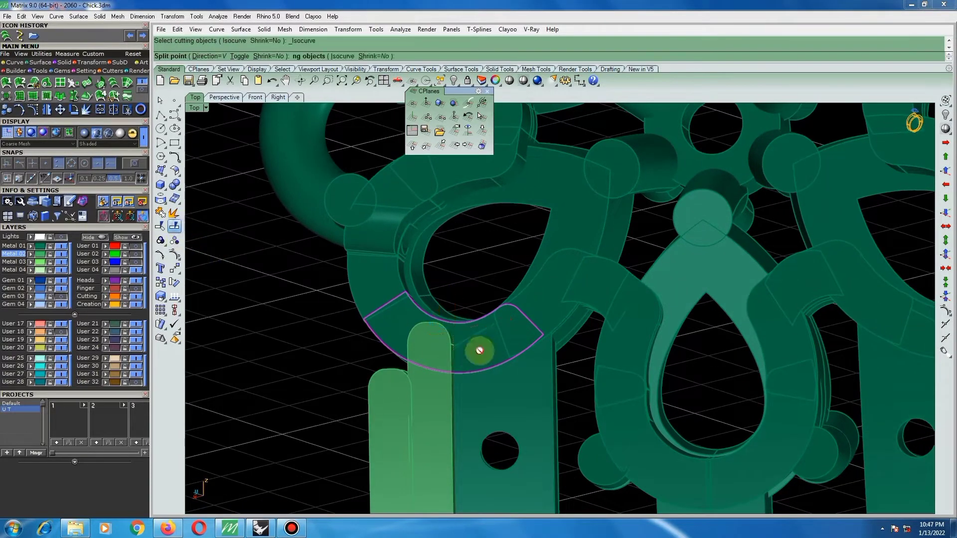
scroll(476, 344, up, 2)
click(456, 342)
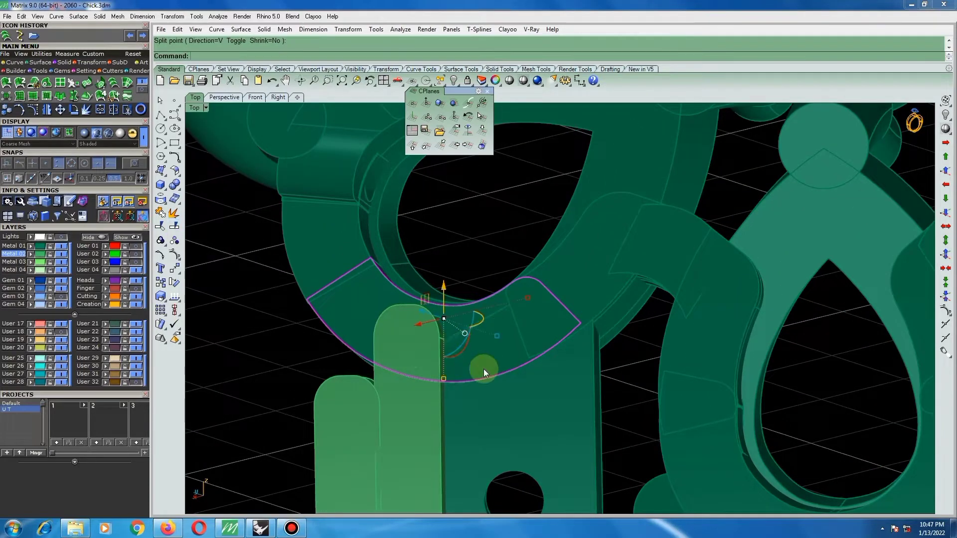
Draw a straight line across the lower extracted face, aligned with the bar's inner edge, from outer to inner boundary.
click(161, 114)
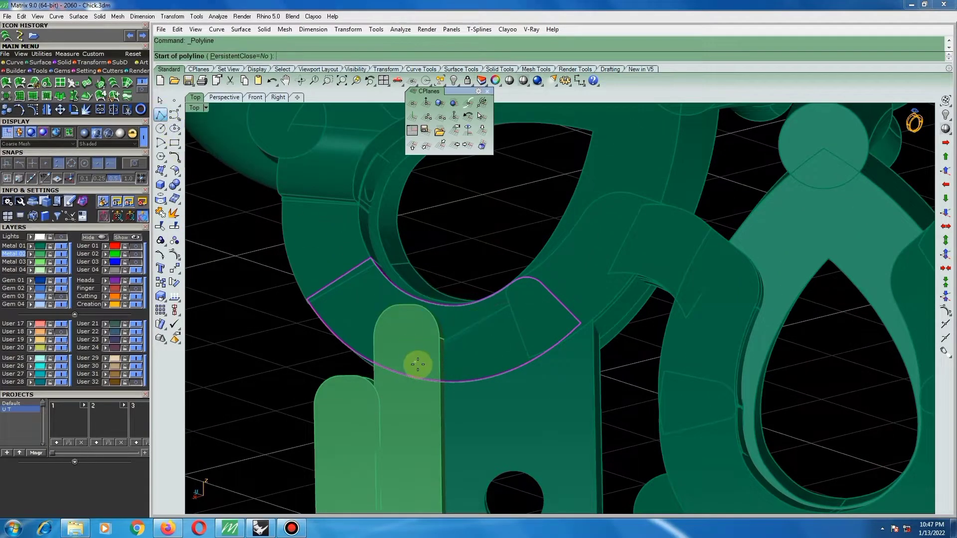
scroll(466, 384, up, 4)
scroll(483, 409, up, 1)
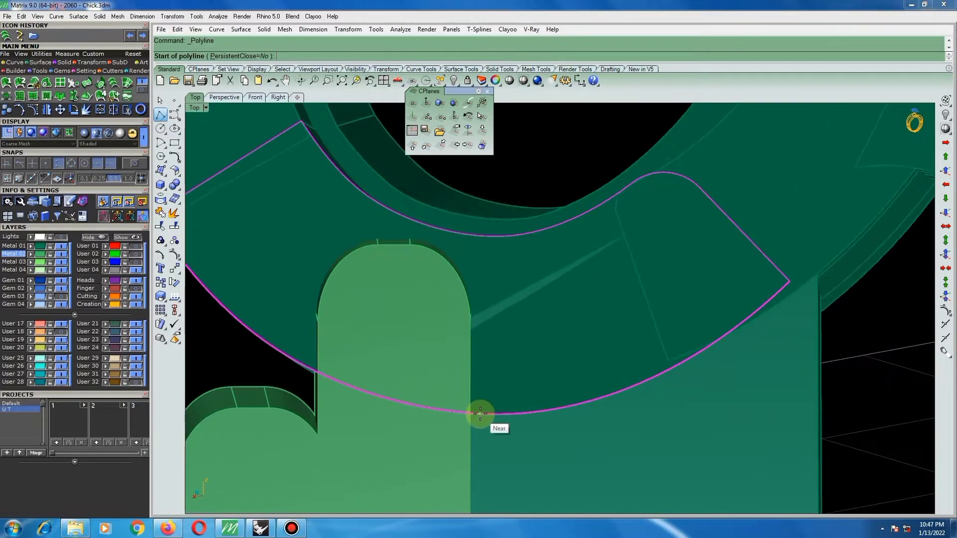
click(472, 413)
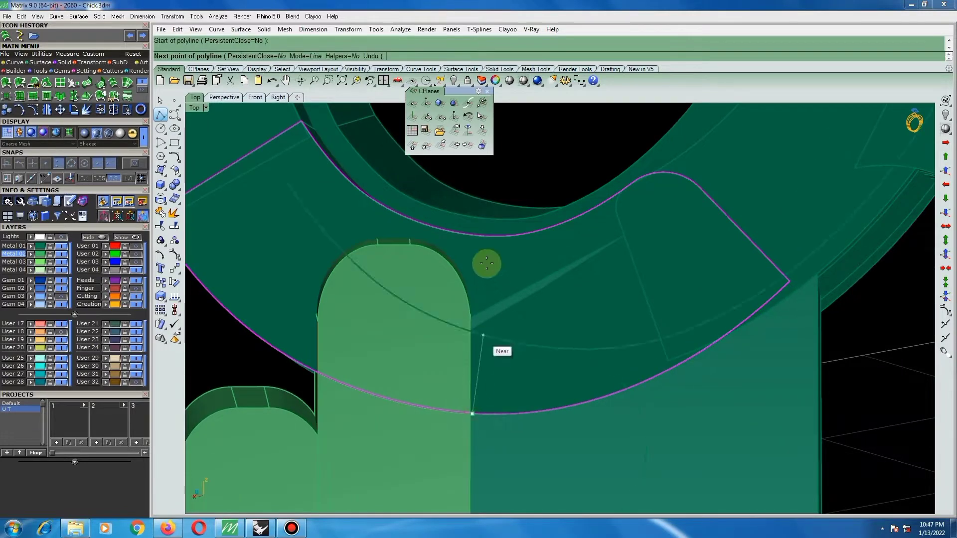
click(474, 236)
key(Return)
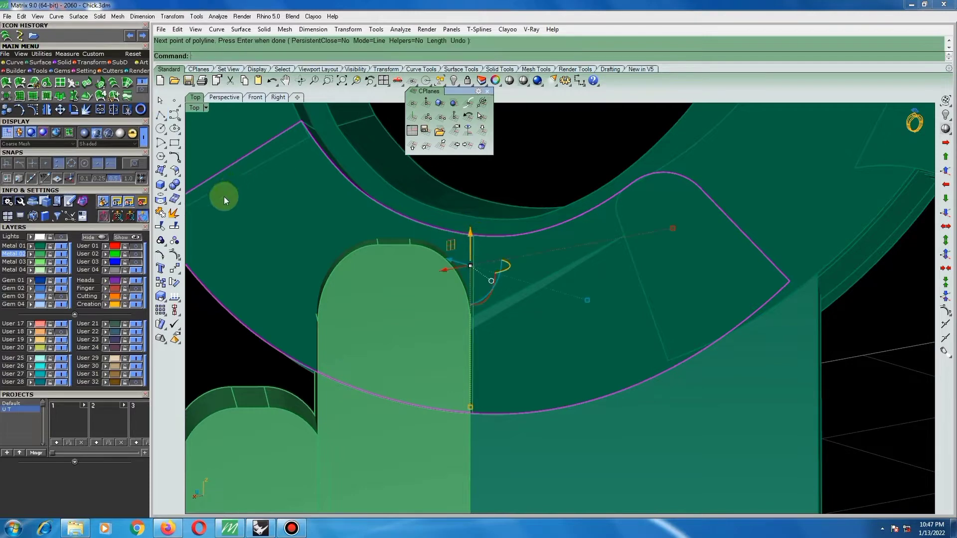
Split the lower face with the line, and delete the portion beyond the bar along with the cutting line.
click(174, 227)
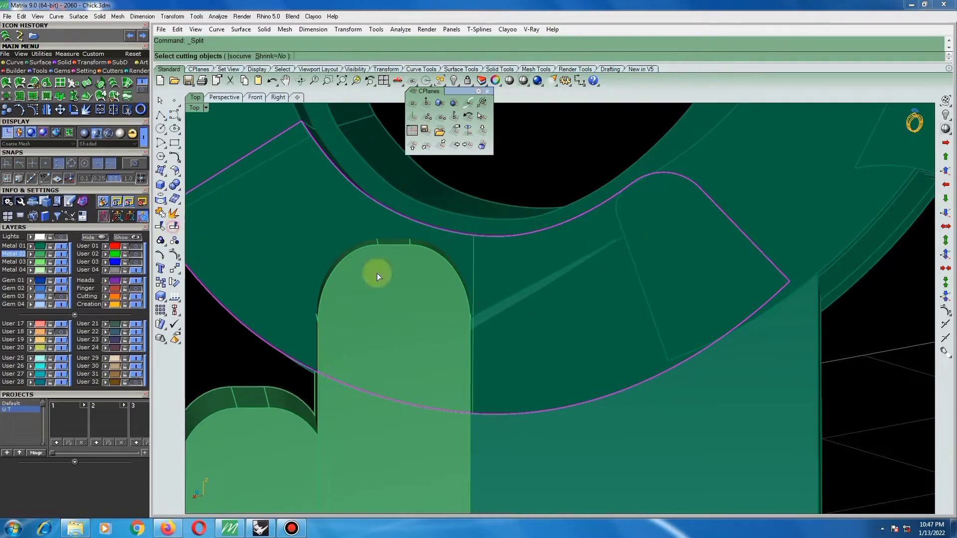
click(472, 247)
key(Return)
ctrl+click(423, 230)
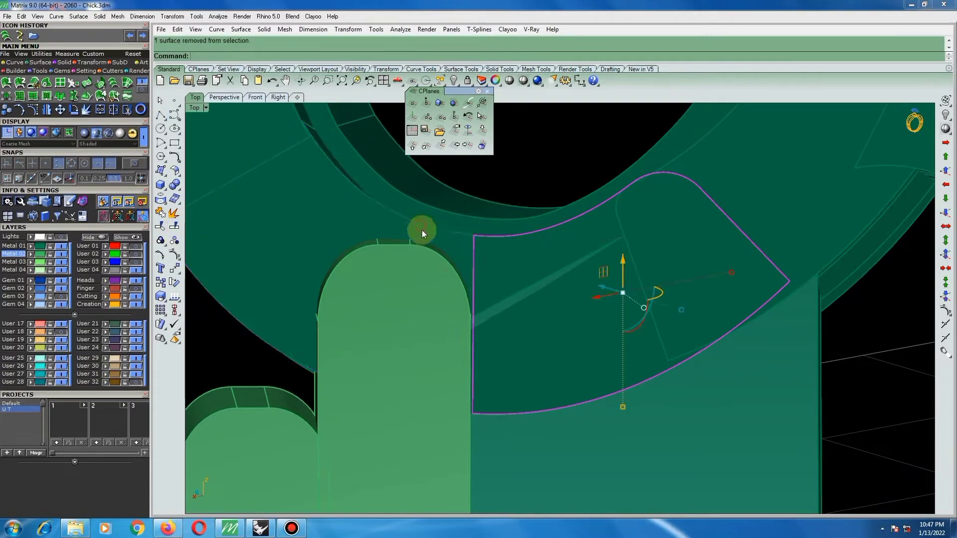
key(Delete)
scroll(449, 256, down, 6)
drag(440, 194, 492, 400)
key(Delete)
Delete the cut-off piece of the lower extracted face and select the remaining piece next to the bar.
click(379, 246)
right_click(377, 246)
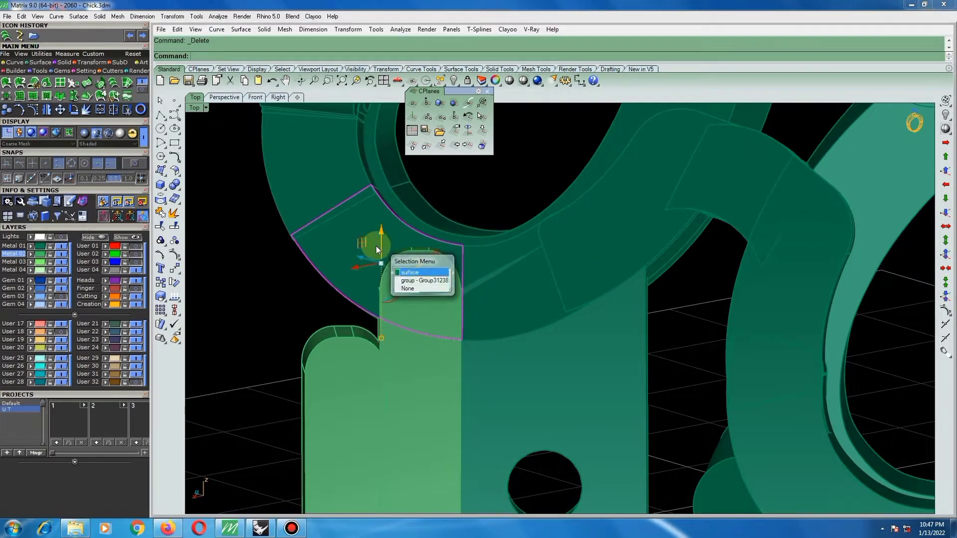
shift+click(325, 187)
right_click(326, 189)
scroll(369, 309, down, 8)
right_drag(370, 310, 280, 174)
Try to thicken the remaining lower face into a solid with a 1.2 mm surface offset.
click(176, 182)
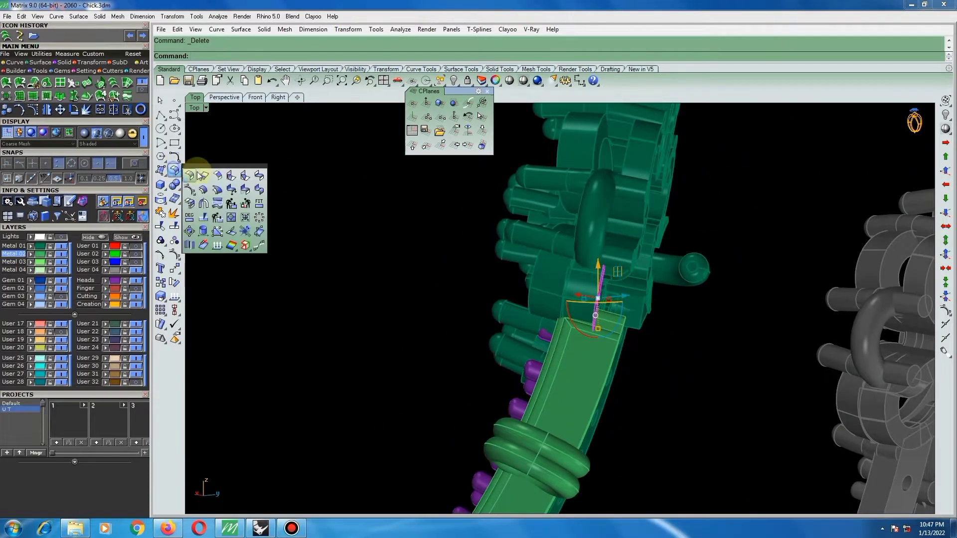
click(205, 190)
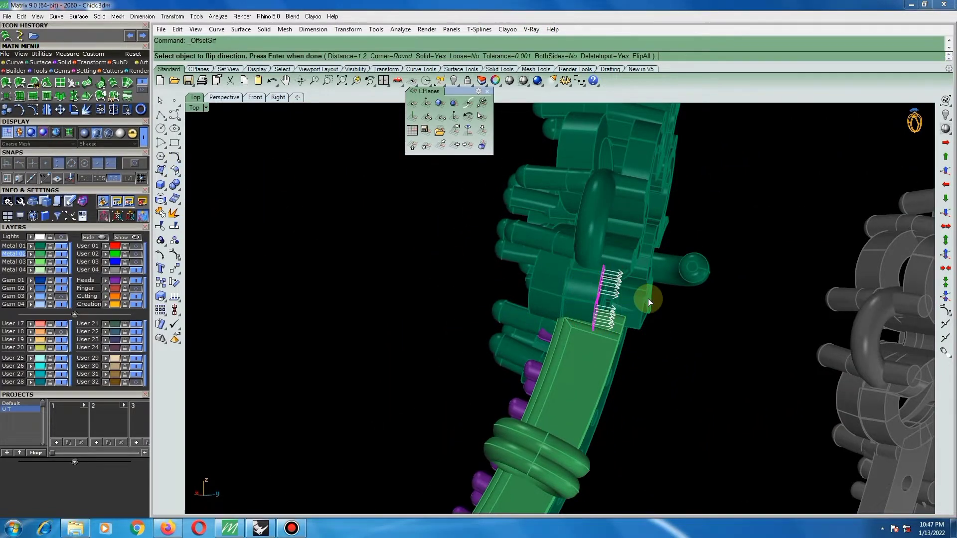
key(Return)
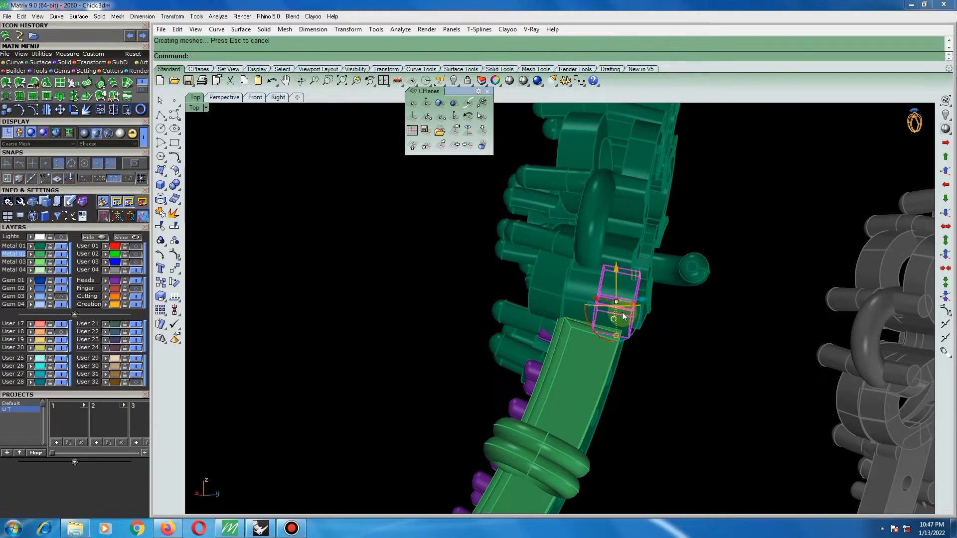
scroll(623, 316, up, 2)
key(ctrl+z)
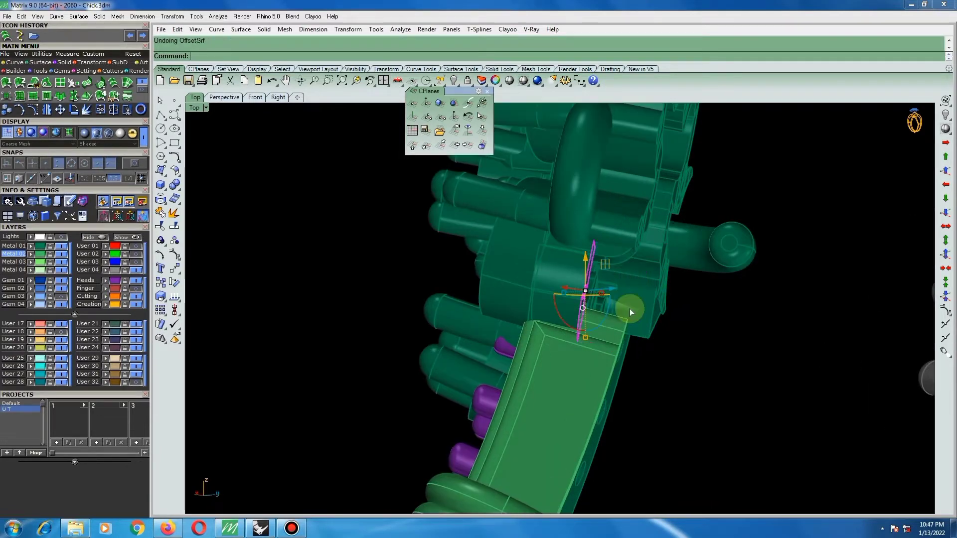
Offset the remaining lower face by 1 mm into a solid joint piece, replacing the input surface.
key(Return)
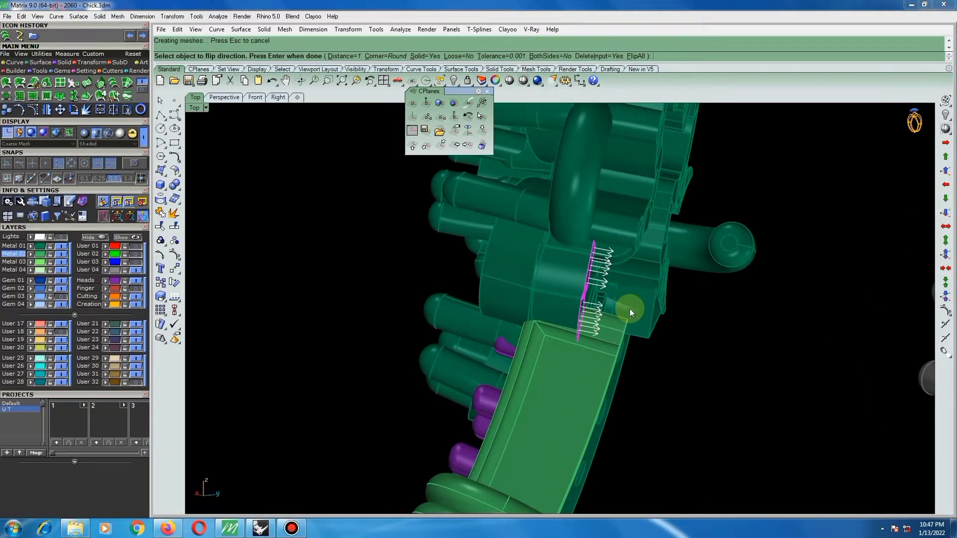
key(Return)
right_drag(657, 310, 507, 293)
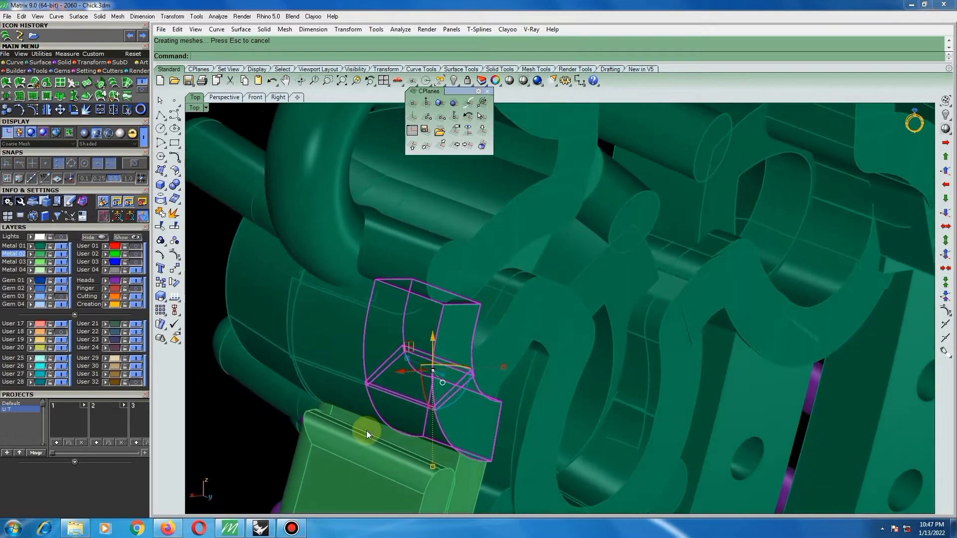
Move the new joint solid a short distance along its thickness edge, using a point on that edge as reference.
scroll(369, 421, up, 15)
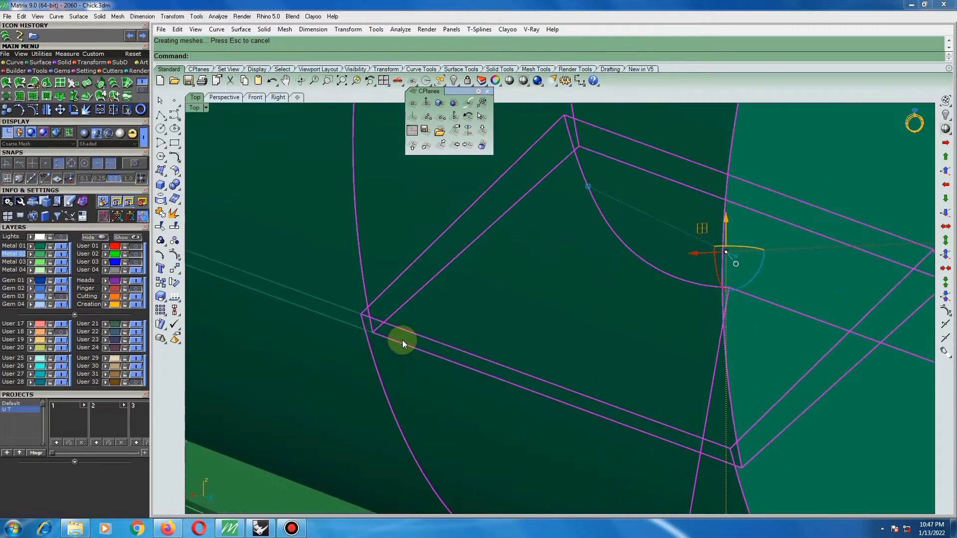
right_click(402, 340)
click(406, 344)
click(382, 340)
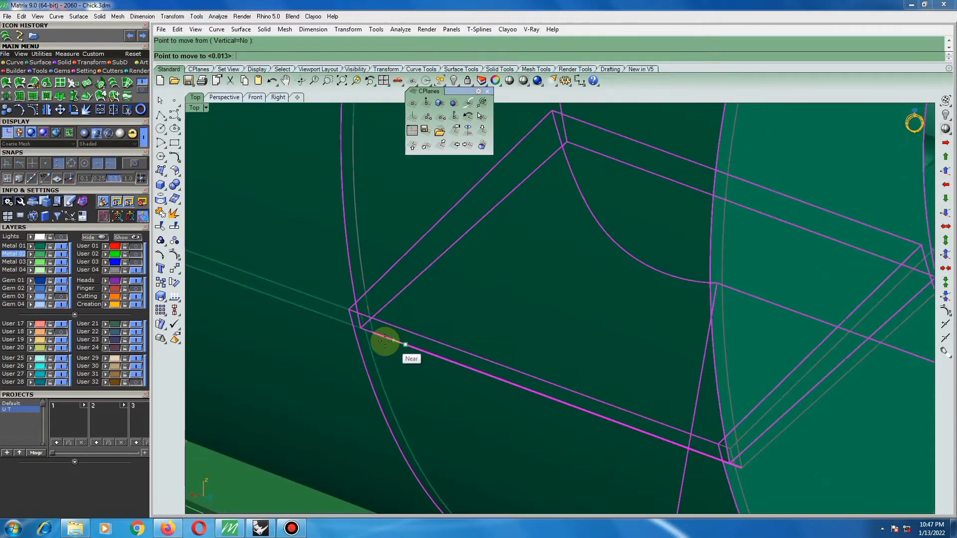
scroll(382, 340, down, 5)
scroll(375, 302, down, 5)
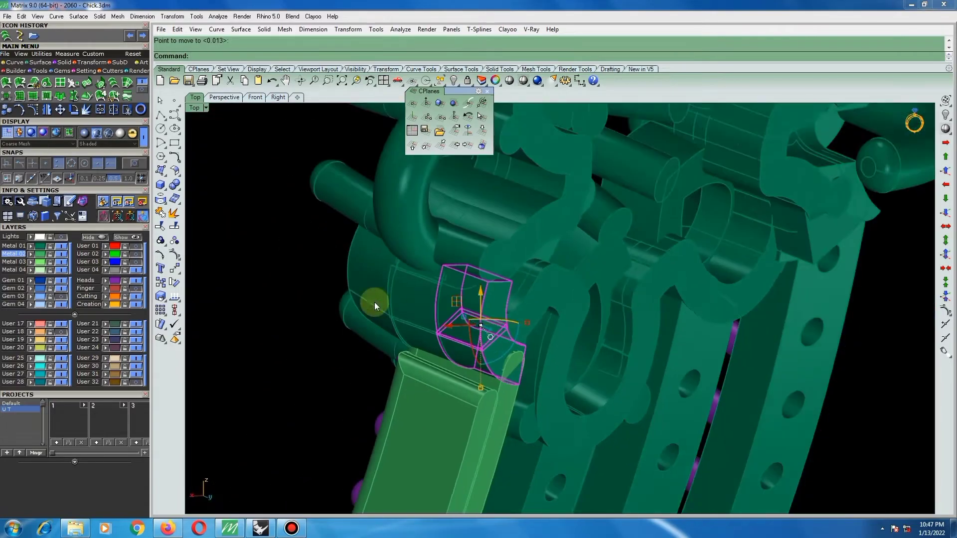
Examine how the new joint piece sits against the bar and the frame's outer loop from several angles.
scroll(442, 314, up, 8)
scroll(405, 290, down, 7)
right_drag(416, 290, 346, 285)
scroll(419, 267, up, 7)
scroll(374, 286, down, 6)
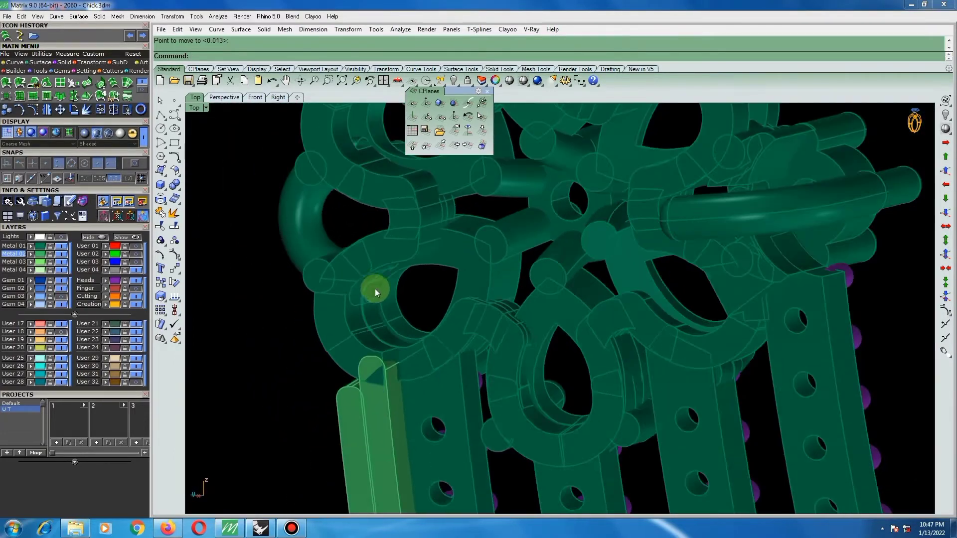
scroll(377, 263, up, 4)
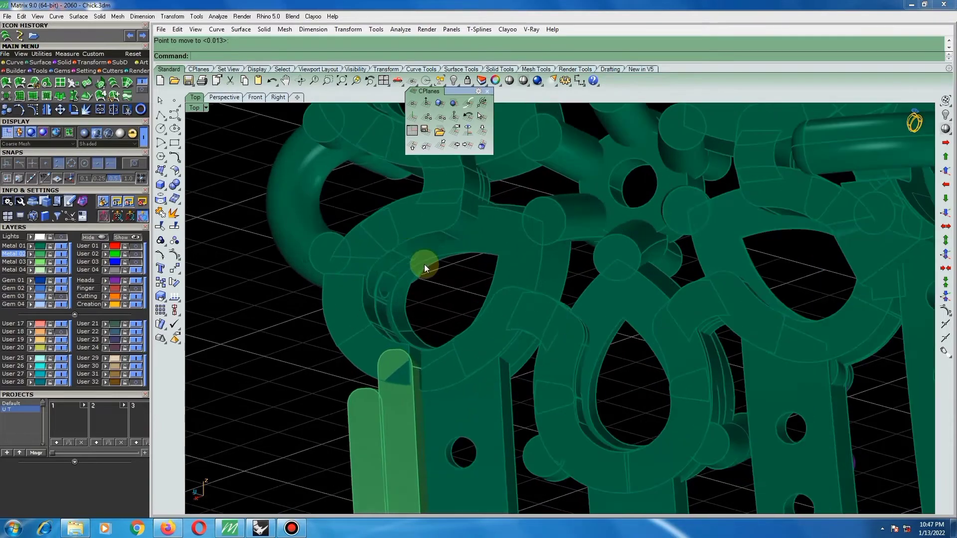
right_drag(451, 302, 464, 239)
key(ctrl+a)
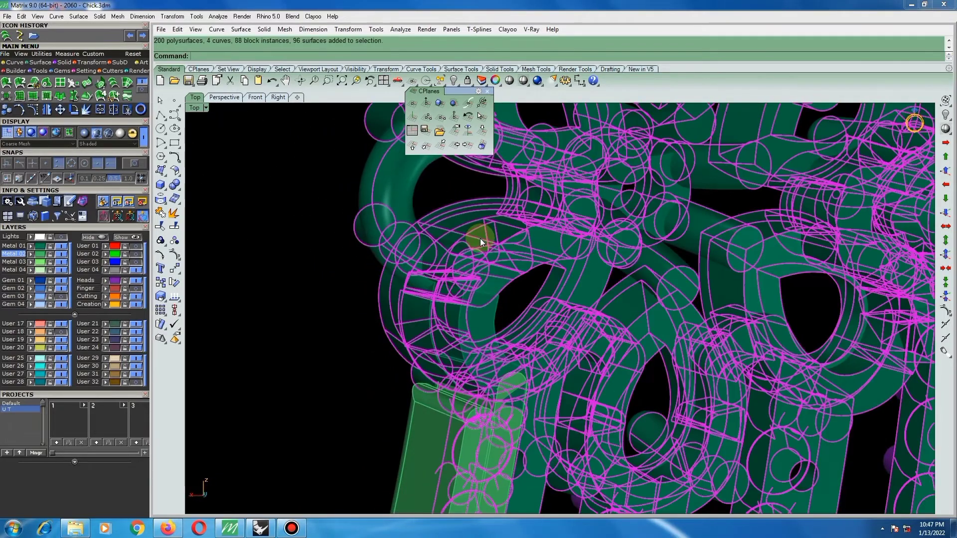
click(303, 262)
right_drag(531, 269, 291, 218)
scroll(429, 258, up, 3)
Try to extract a copy of the outer loop's face below the round pin and untrim its edge.
click(173, 213)
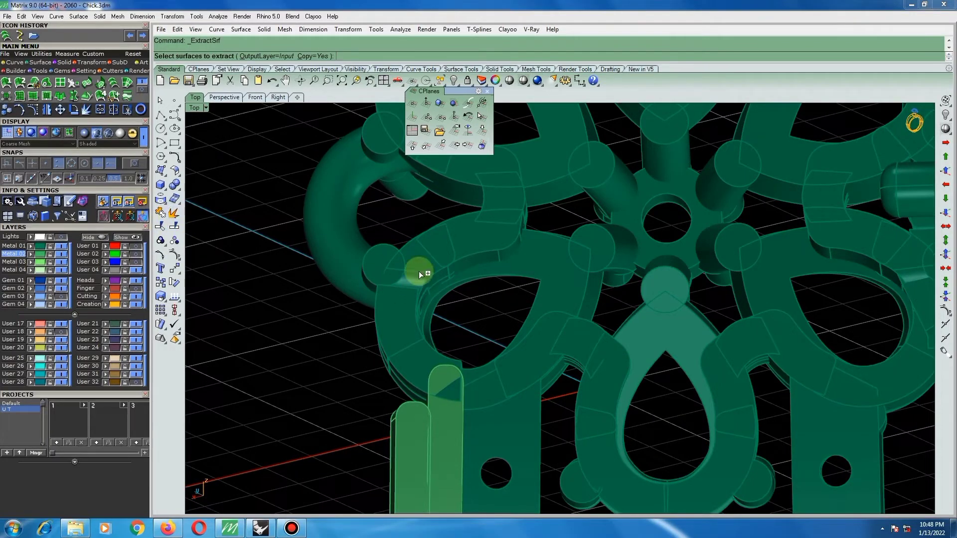
click(417, 258)
right_click(417, 259)
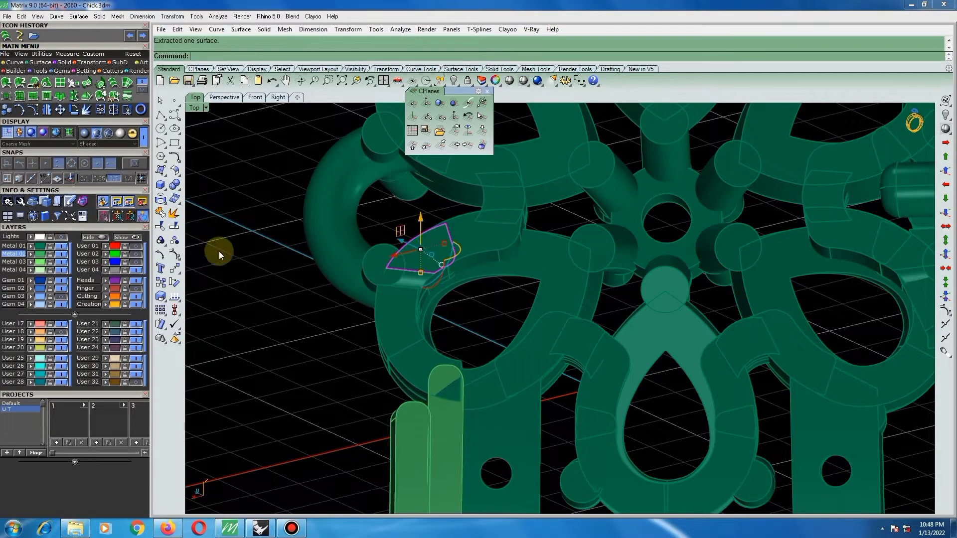
click(175, 226)
click(415, 273)
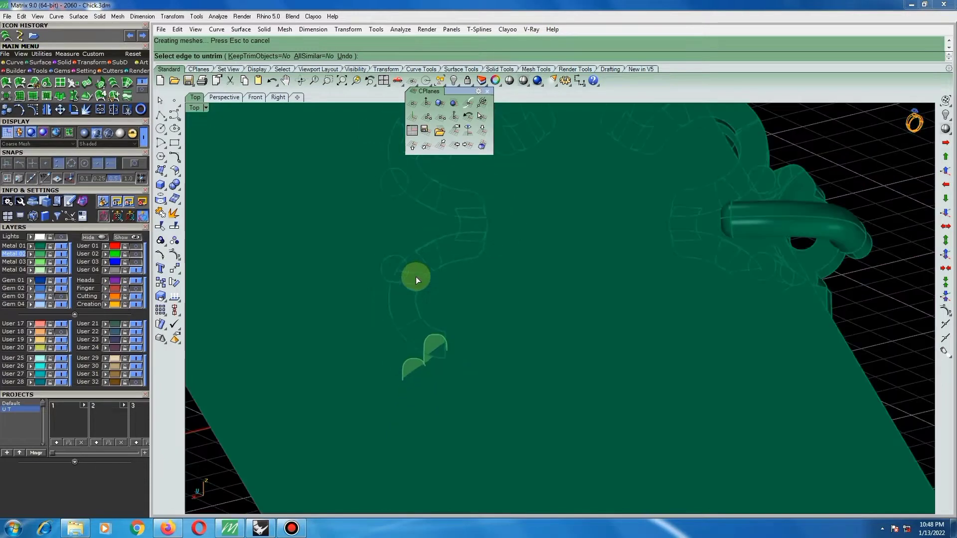
right_drag(419, 283, 438, 258)
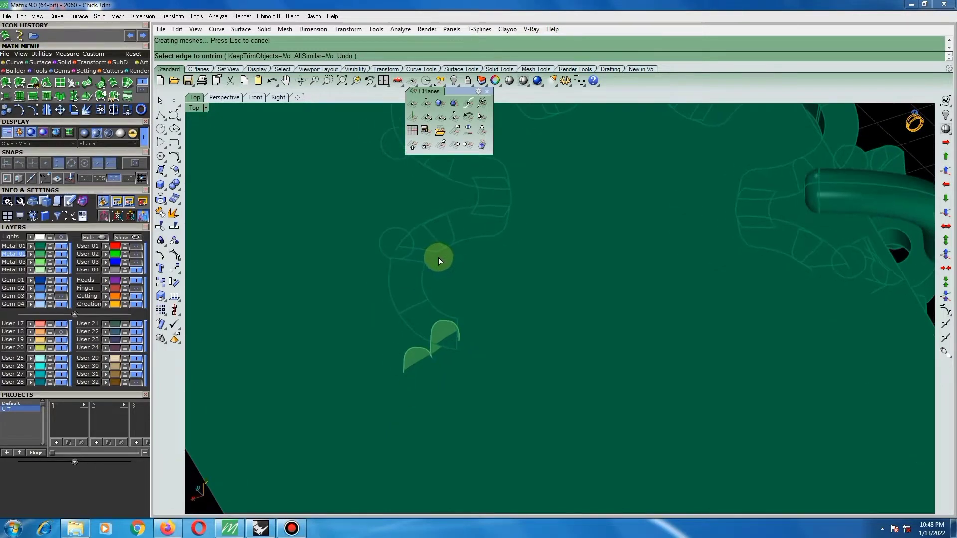
key(Delete)
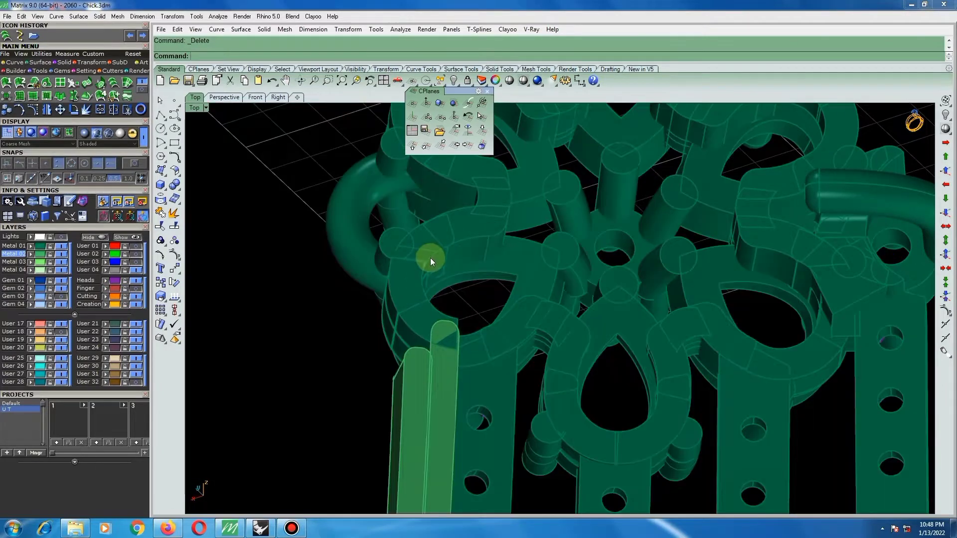
Measure the width of the frame's outer loop between its outer and inner edges.
right_drag(430, 258, 498, 298)
scroll(532, 290, up, 2)
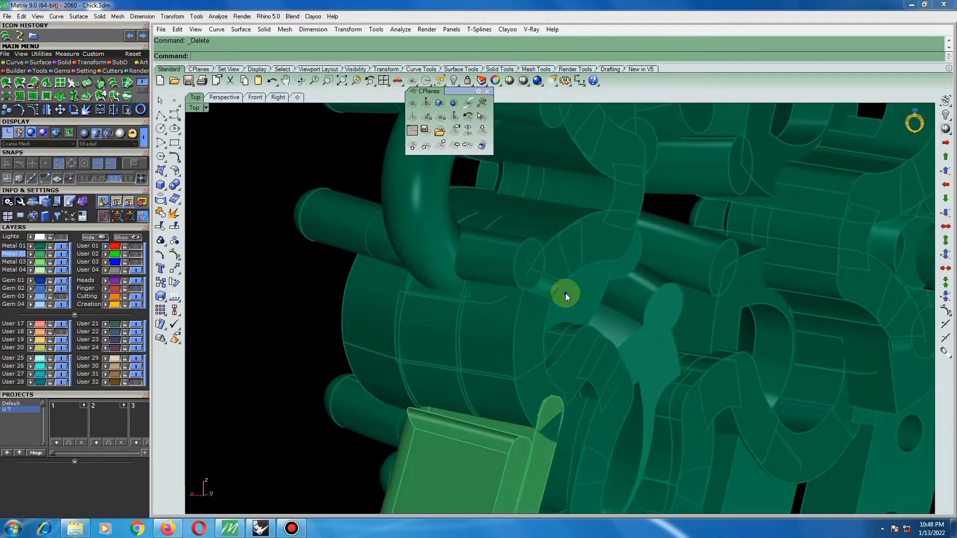
scroll(573, 302, down, 2)
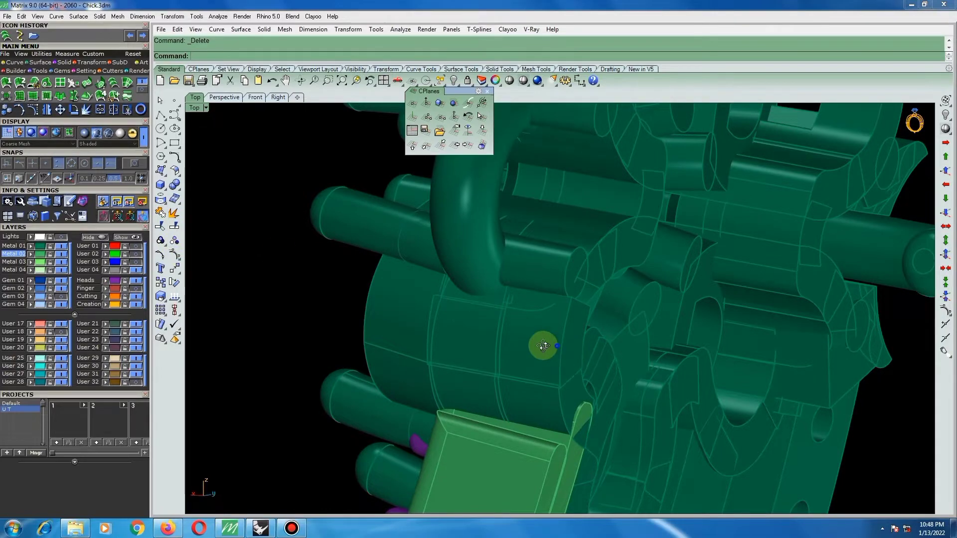
right_drag(544, 345, 452, 335)
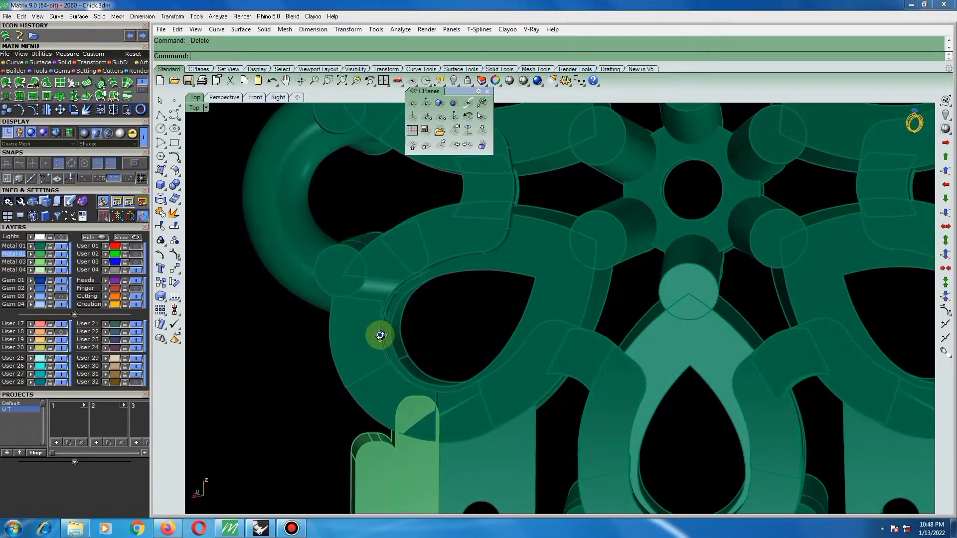
right_drag(381, 335, 399, 338)
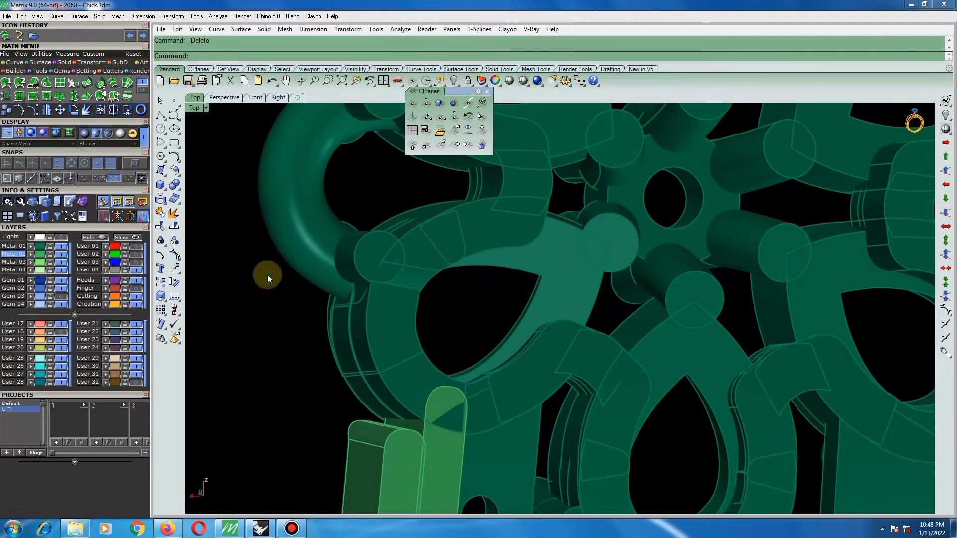
scroll(367, 362, up, 6)
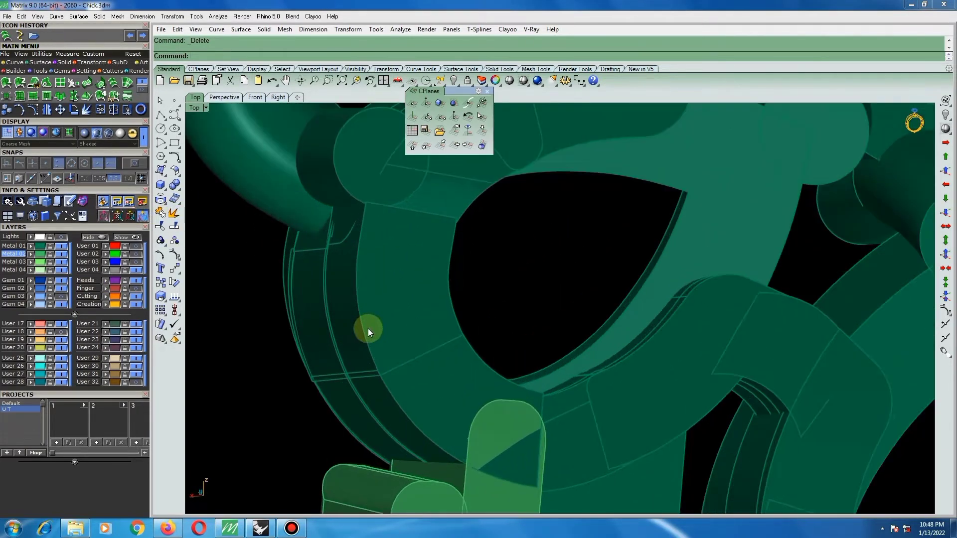
key(Return)
click(363, 327)
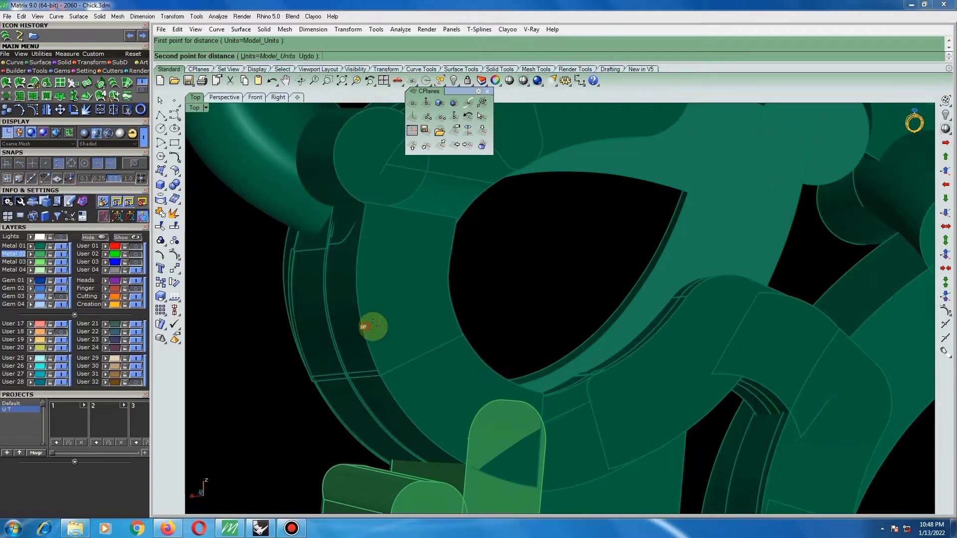
click(453, 312)
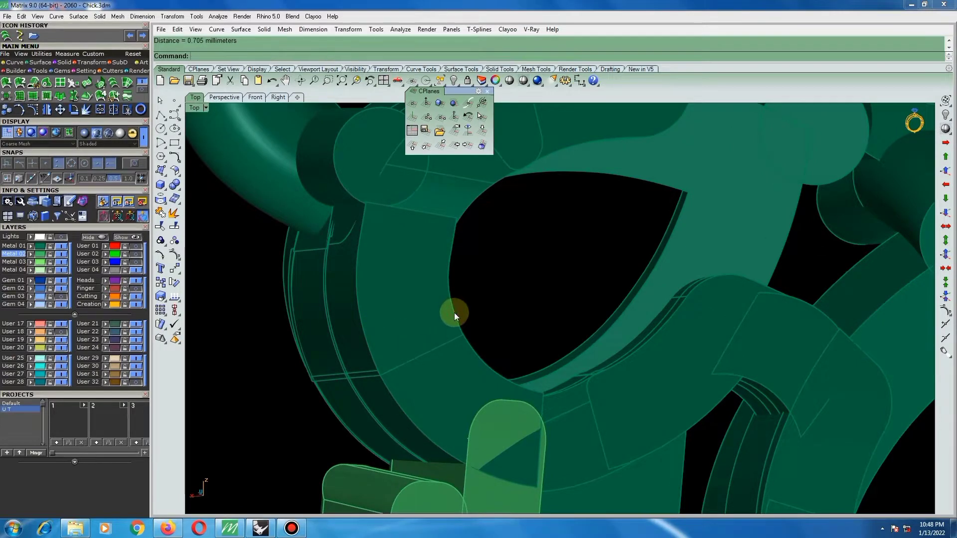
Extract a copy of the outer loop's narrow side face and delete the loop segment beside it.
scroll(429, 310, down, 3)
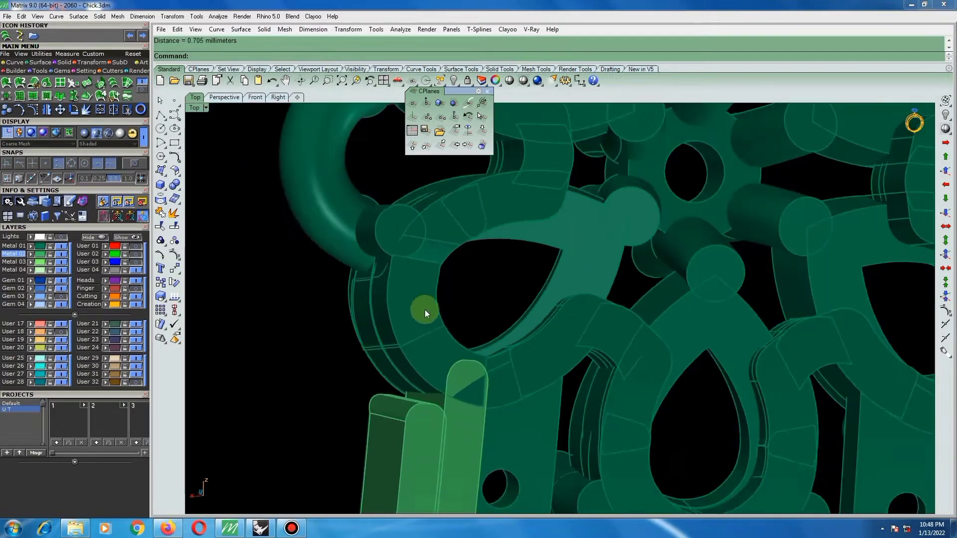
click(174, 226)
scroll(391, 302, up, 3)
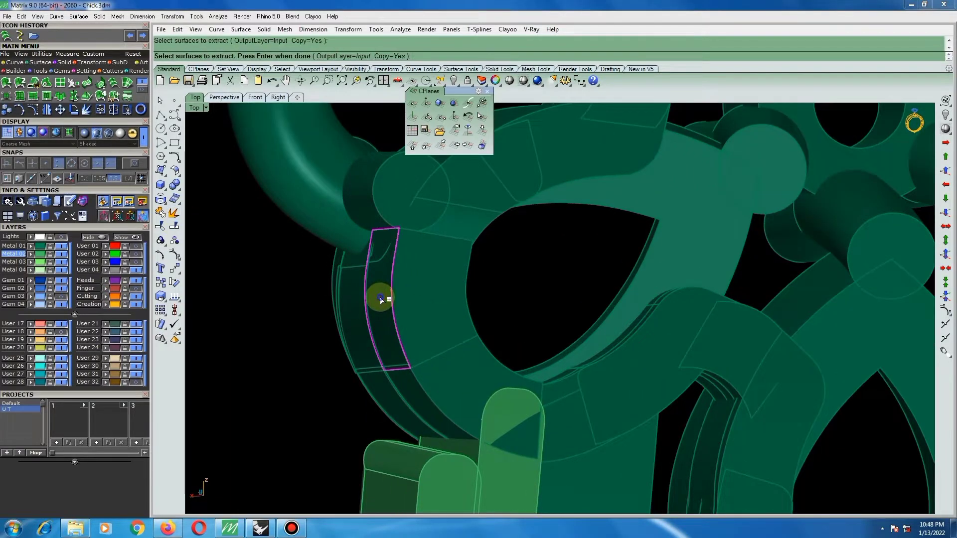
right_click(380, 297)
click(440, 278)
key(Delete)
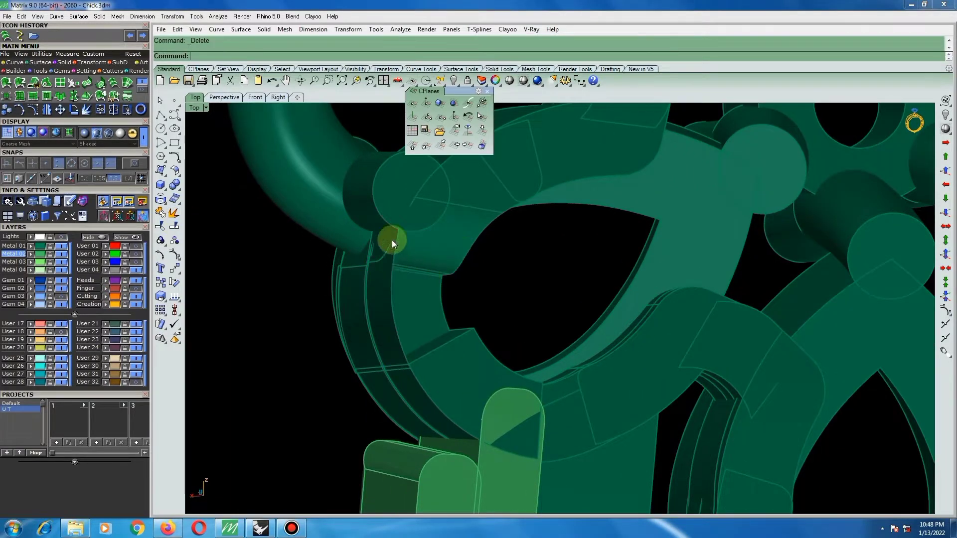
Extend the upper edge of the extracted side face past the round pin by a factor of 0.3.
scroll(394, 238, up, 5)
click(178, 174)
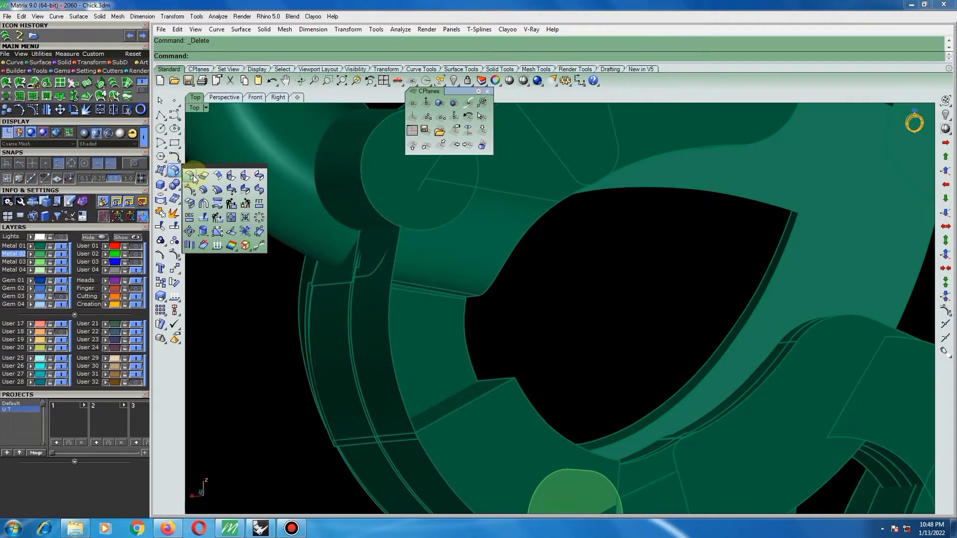
click(204, 180)
scroll(399, 224, up, 5)
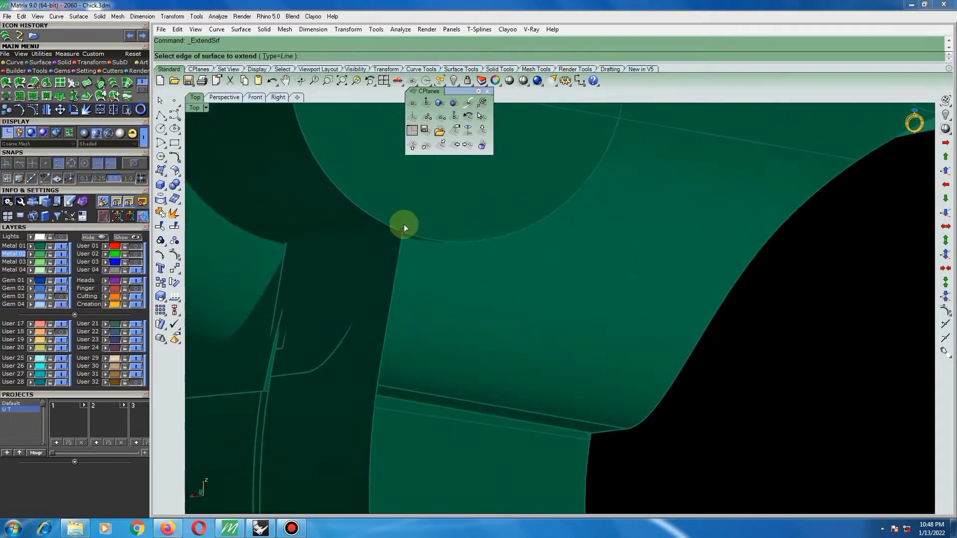
click(399, 226)
scroll(402, 230, down, 3)
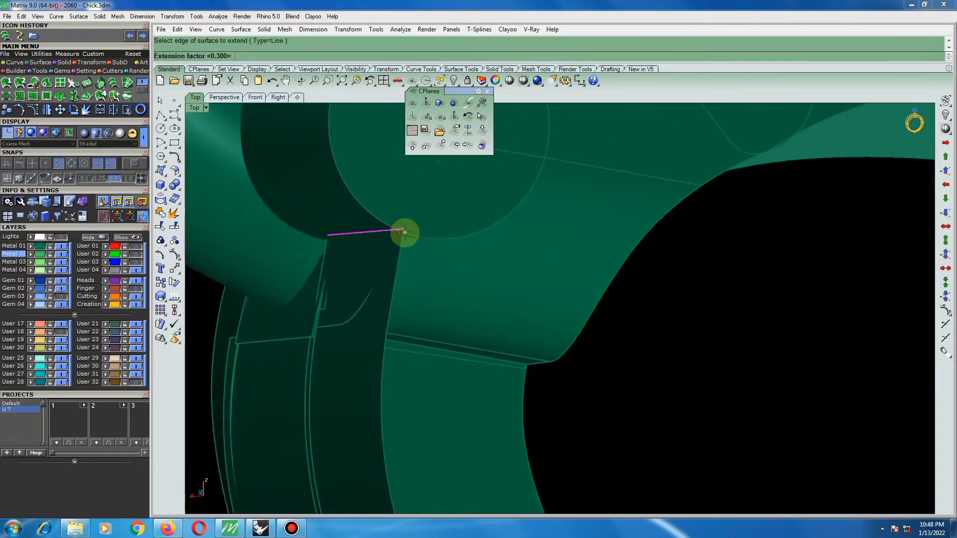
key(Return)
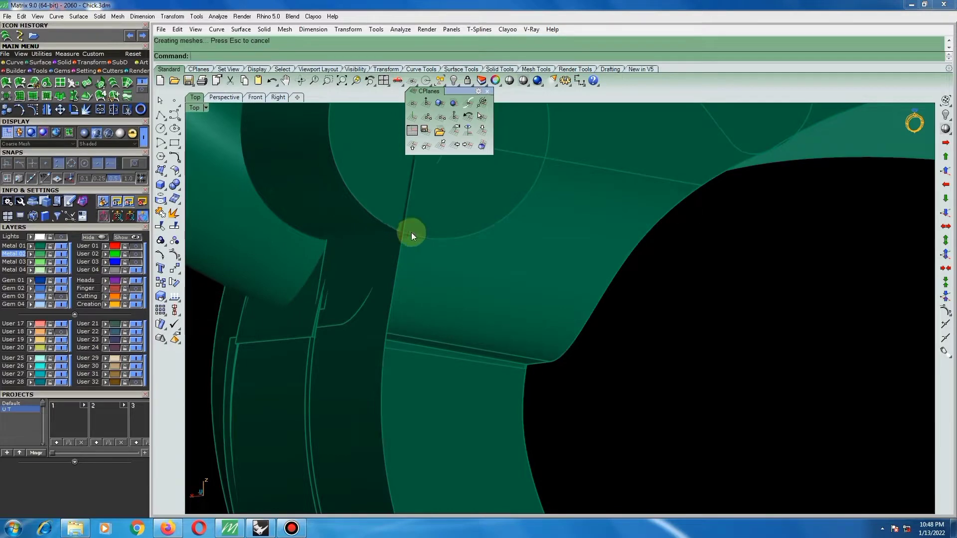
Rebuild the extended side face with 8 points in U, 4 points in V and degree 3 in both directions.
scroll(449, 269, down, 3)
right_drag(445, 294, 412, 298)
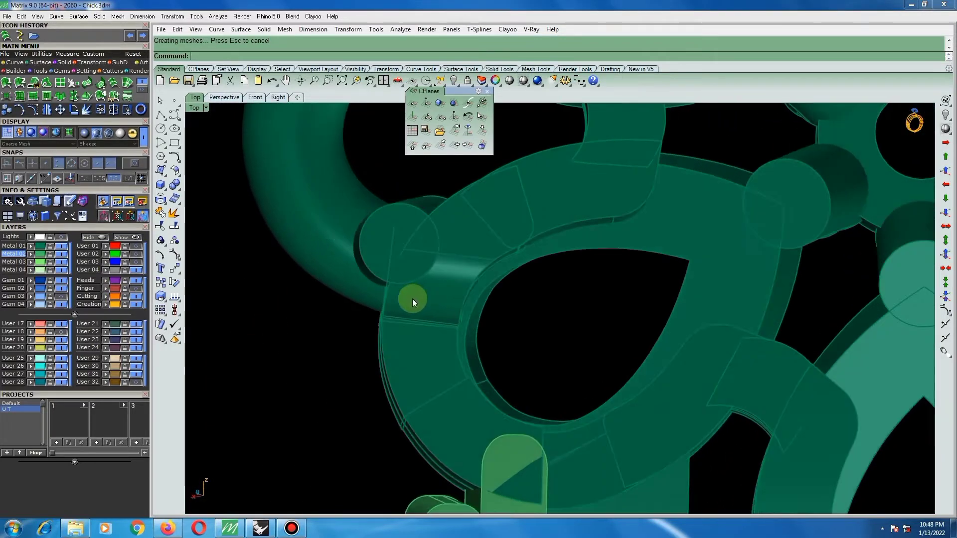
click(391, 247)
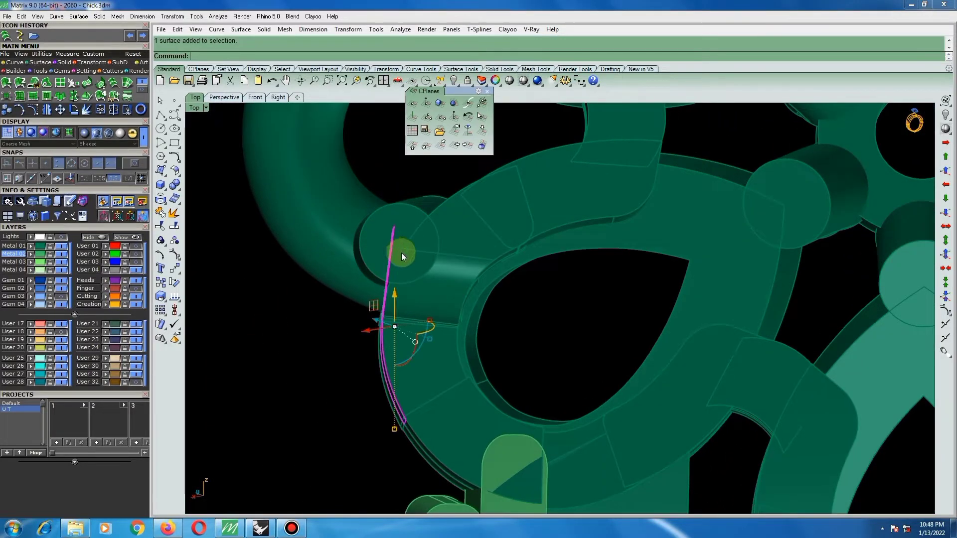
text(rb)
key(Return)
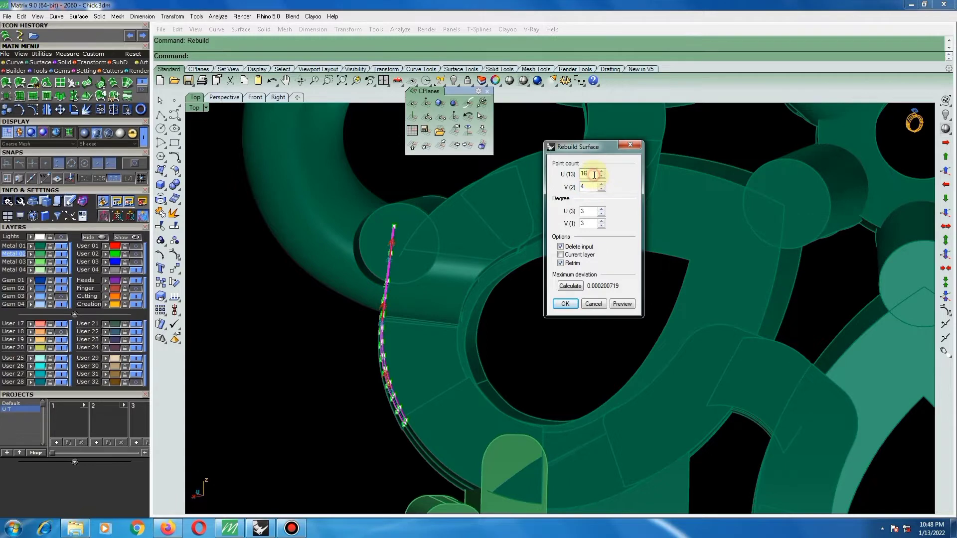
text(8)
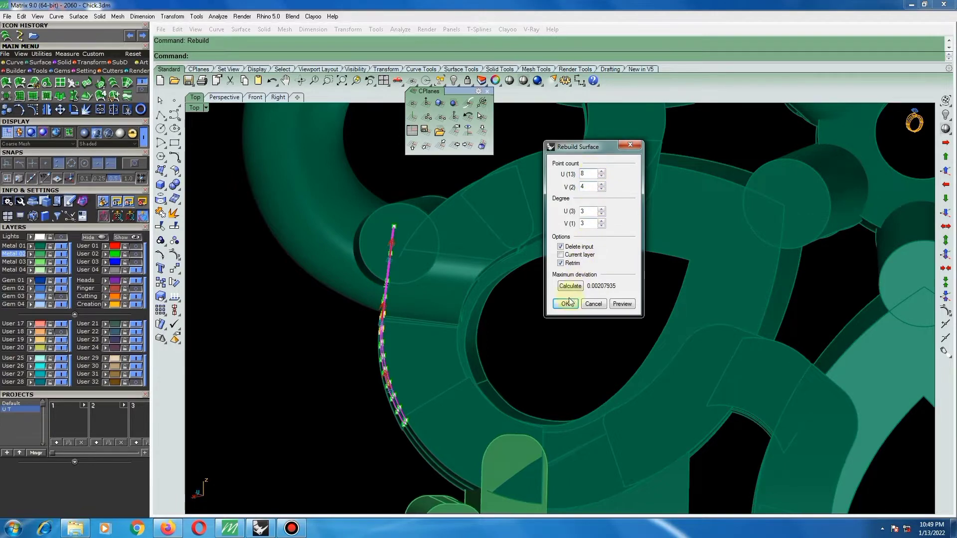
click(568, 303)
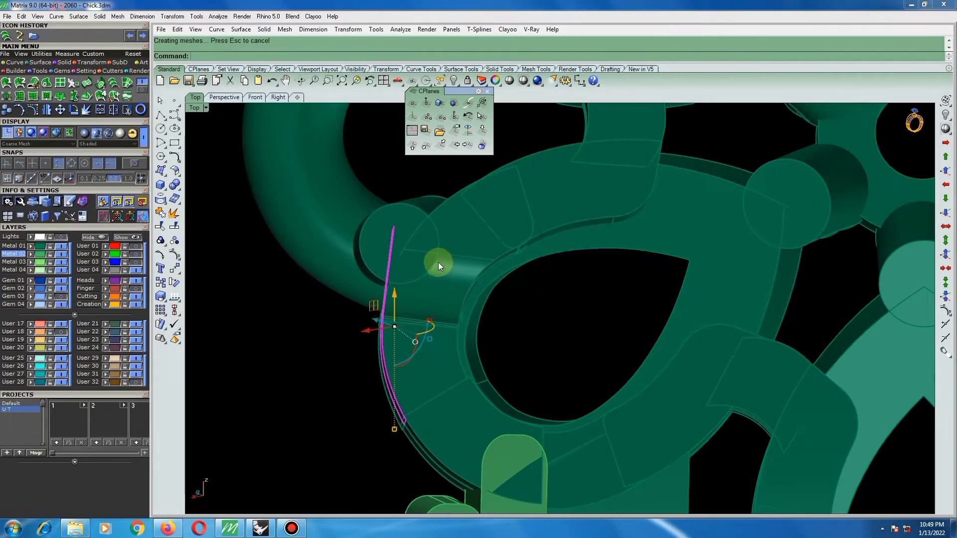
Show the rebuilt face's control points and move its upper two rows inward along the seam line beside the round pin.
key(F10)
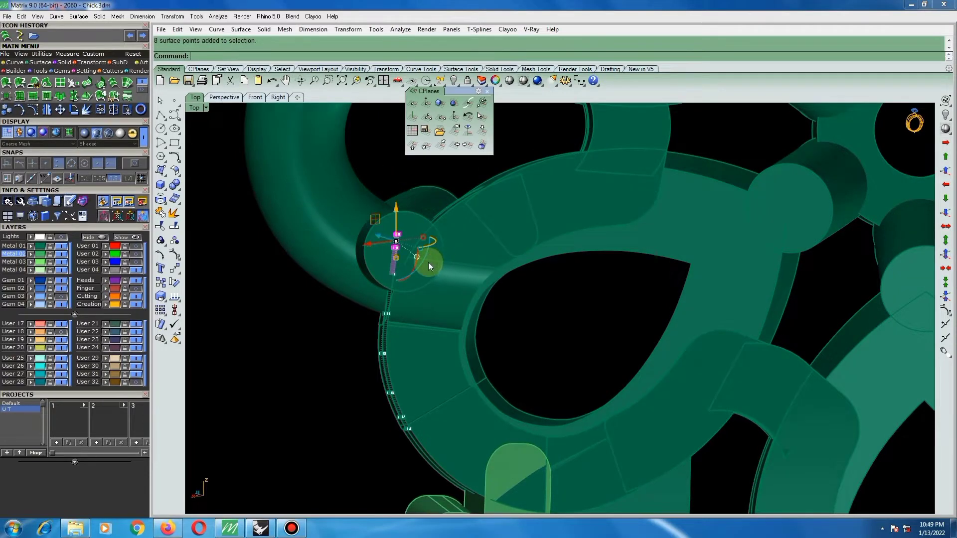
scroll(424, 262, up, 2)
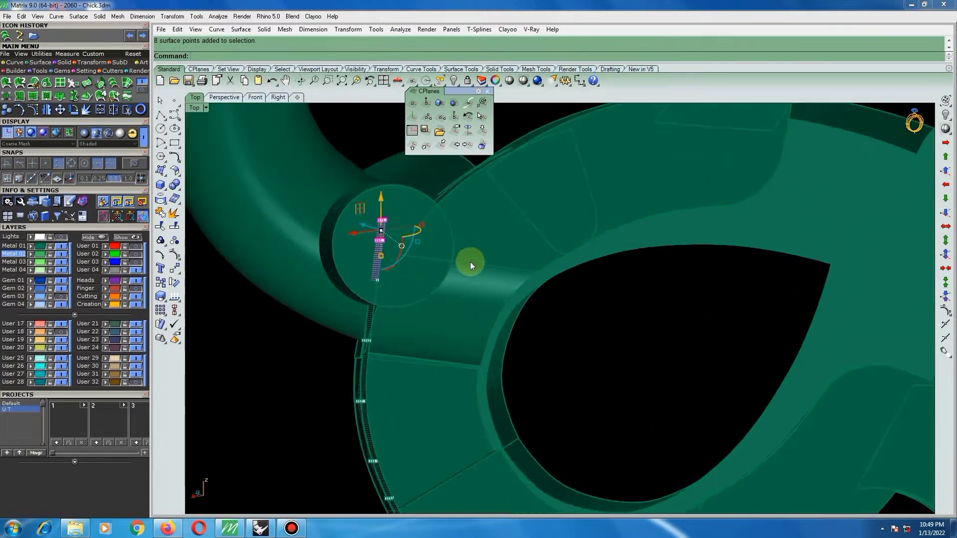
text(move)
key(Return)
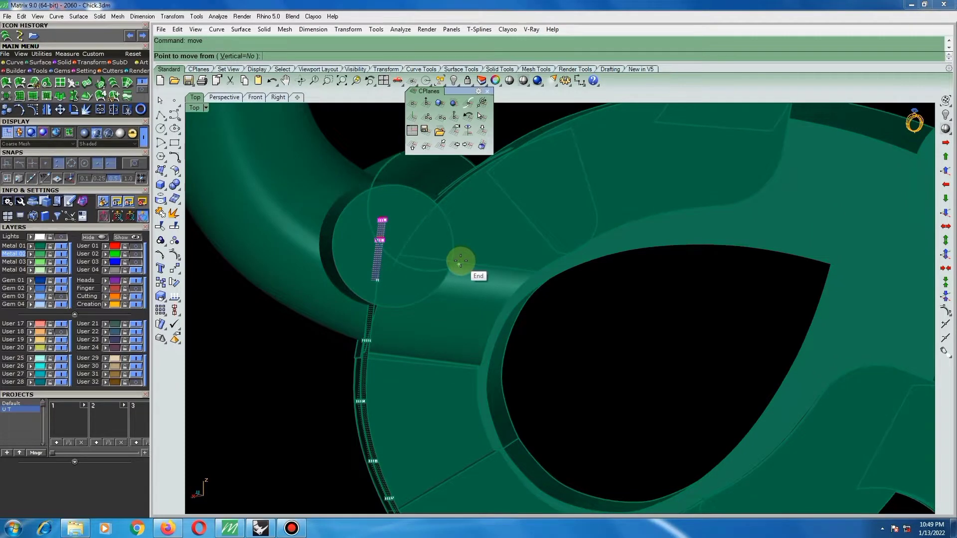
scroll(487, 265, up, 1)
scroll(487, 265, up, 1)
click(487, 265)
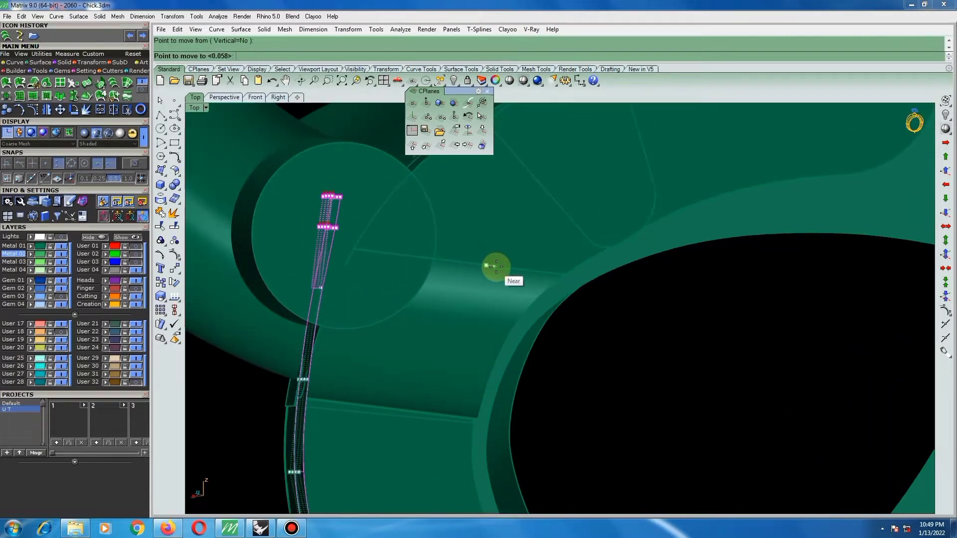
click(503, 269)
scroll(444, 278, down, 3)
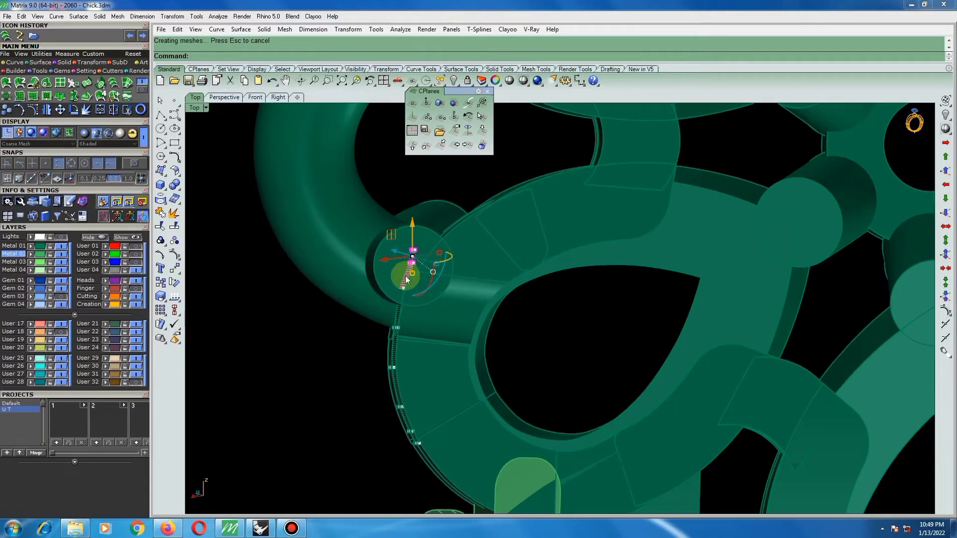
Reduce the control-point selection to the topmost row of the side face.
right_drag(396, 303, 390, 304)
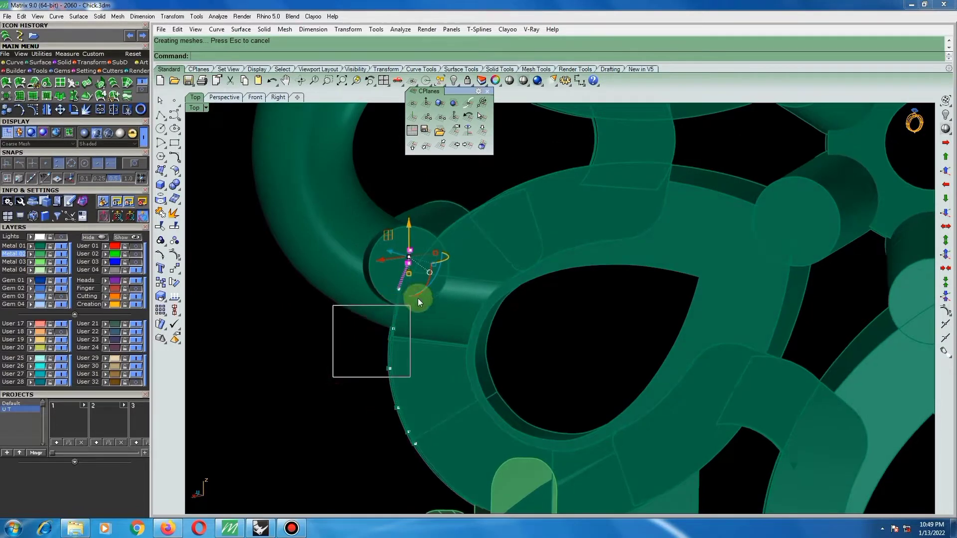
ctrl+drag(418, 298, 444, 256)
scroll(457, 276, up, 3)
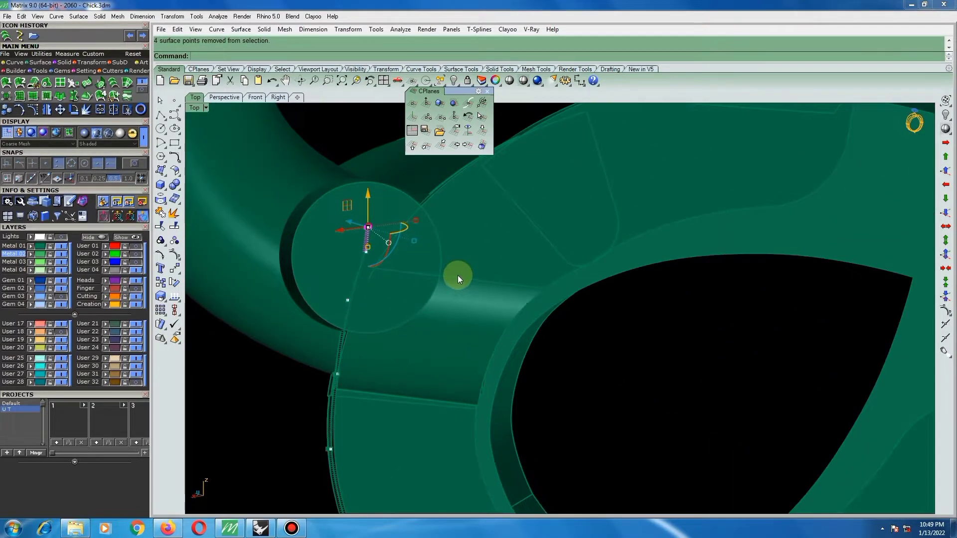
Try to move the topmost control-point row inward along the seam line, and undo the move.
text(move)
key(Return)
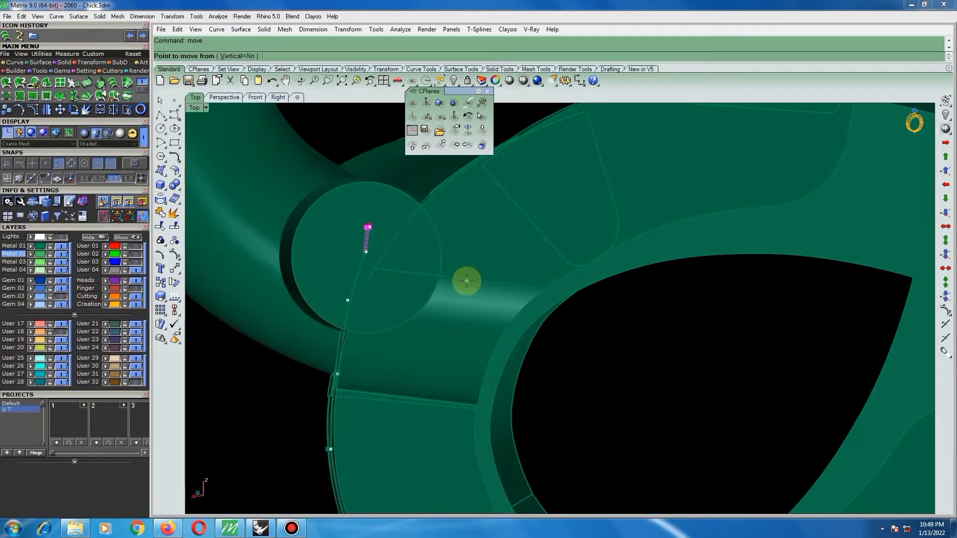
right_drag(467, 281, 468, 288)
click(461, 318)
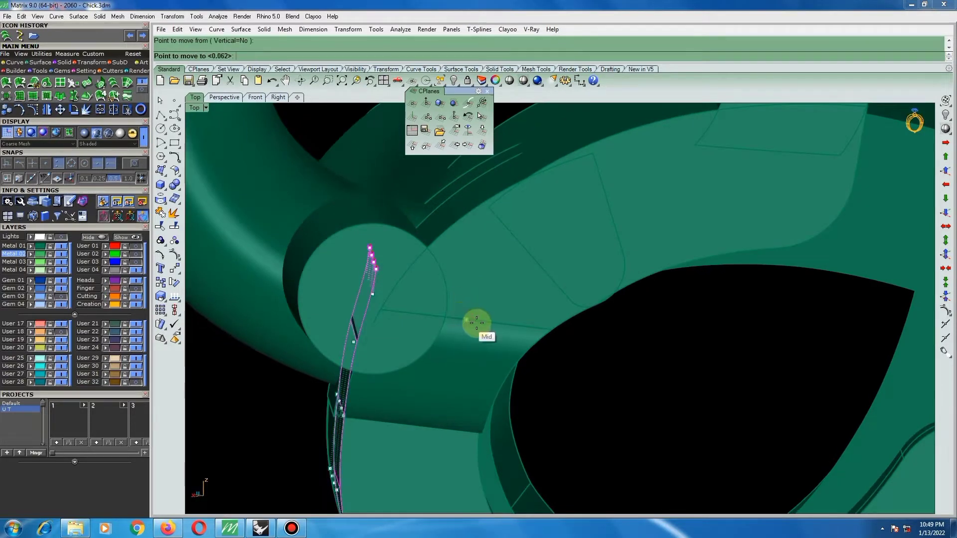
click(489, 325)
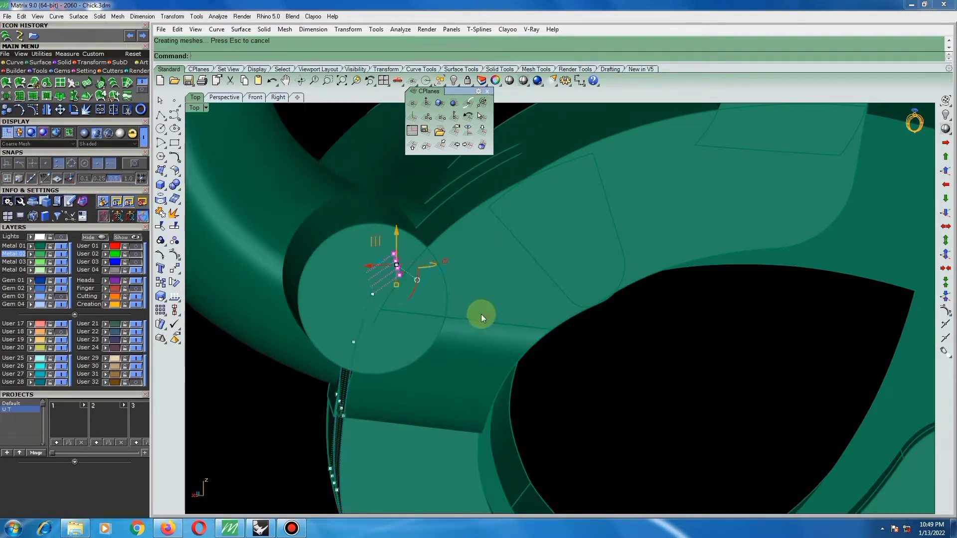
key(ctrl+z)
Move the topmost control-point row inward along the seam line in two small moves.
scroll(449, 314, down, 2)
scroll(477, 320, up, 8)
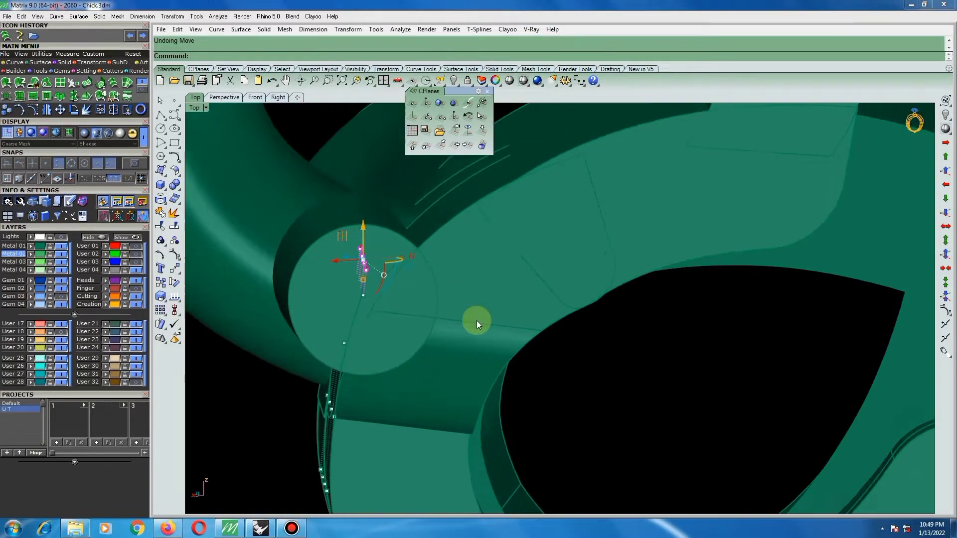
right_click(491, 325)
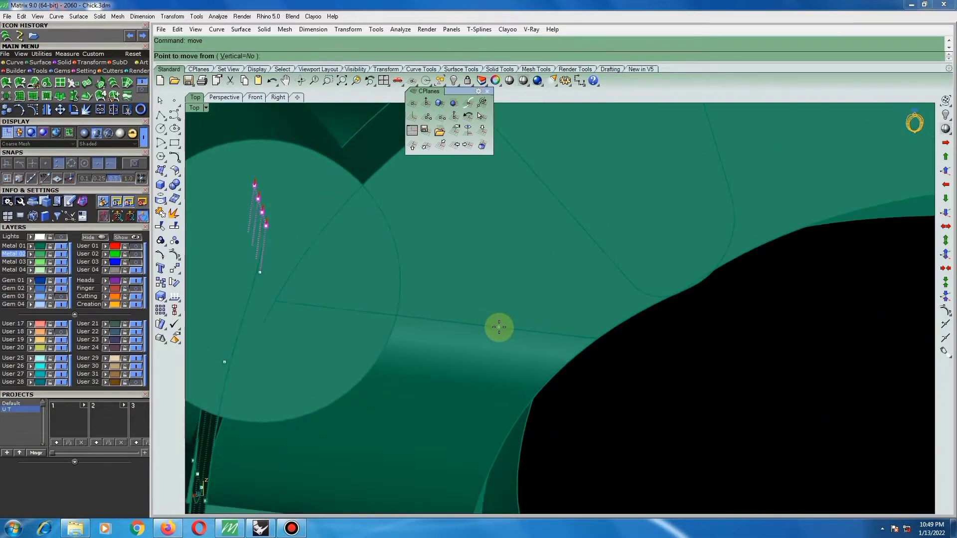
click(578, 339)
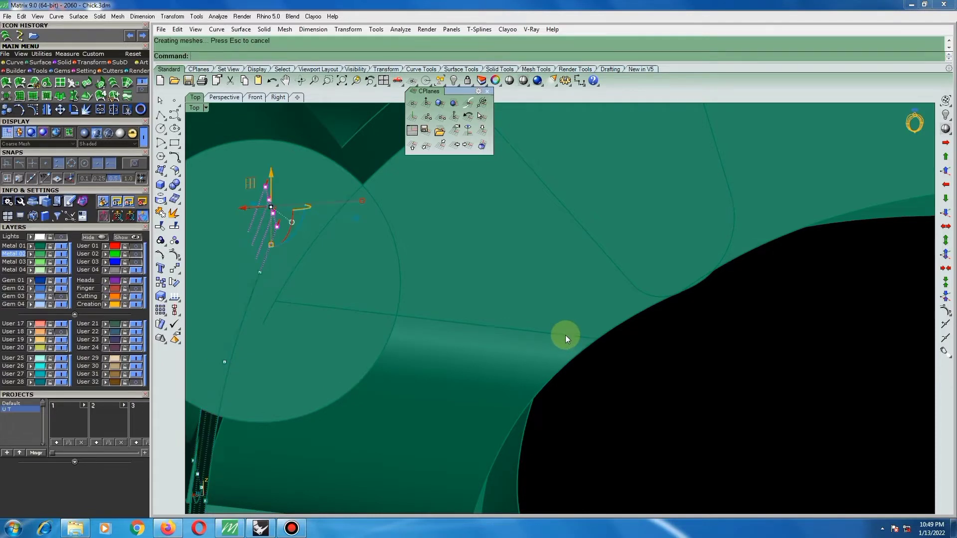
scroll(643, 315, down, 6)
scroll(605, 335, up, 6)
right_click(603, 339)
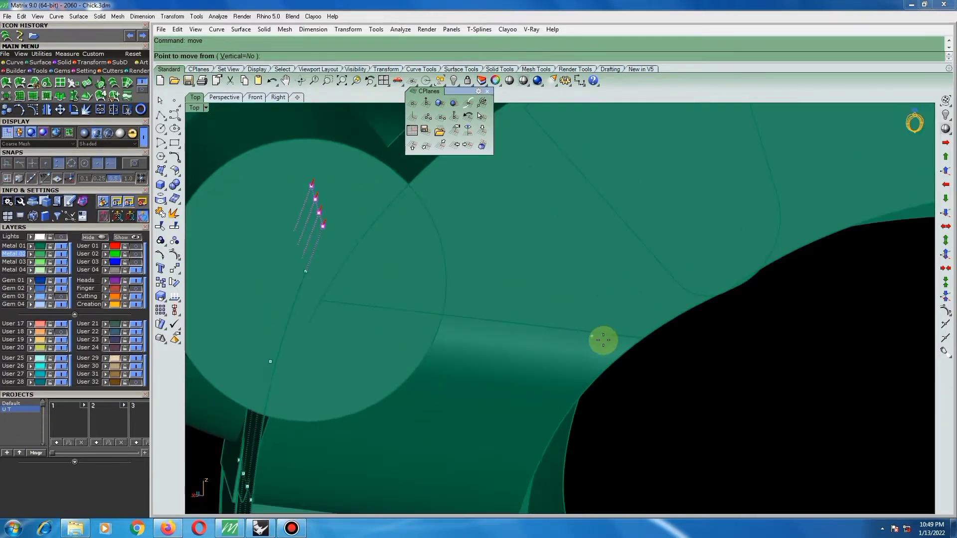
scroll(612, 338, up, 2)
click(615, 336)
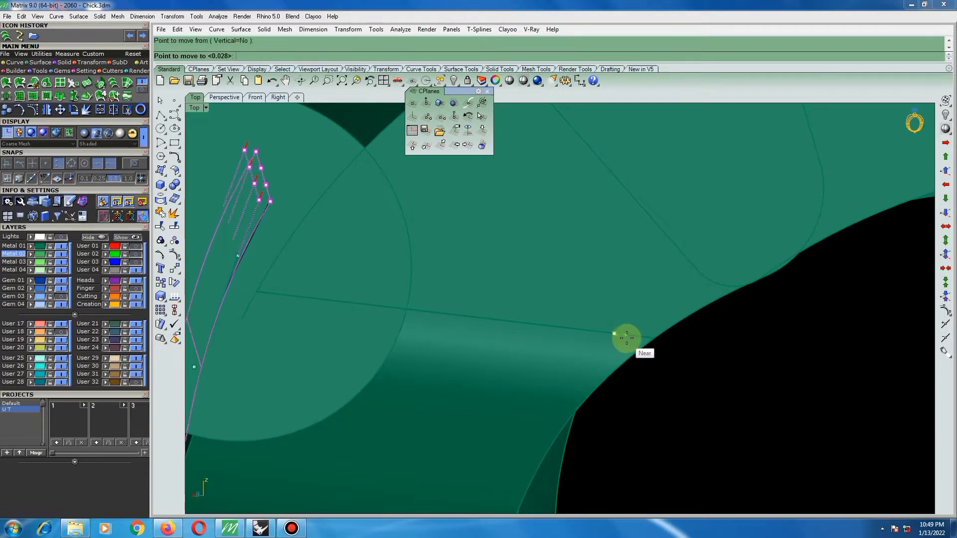
click(625, 336)
Select the face's upper two control-point rows and shift them together slightly further inward along the seam line.
scroll(622, 342, down, 5)
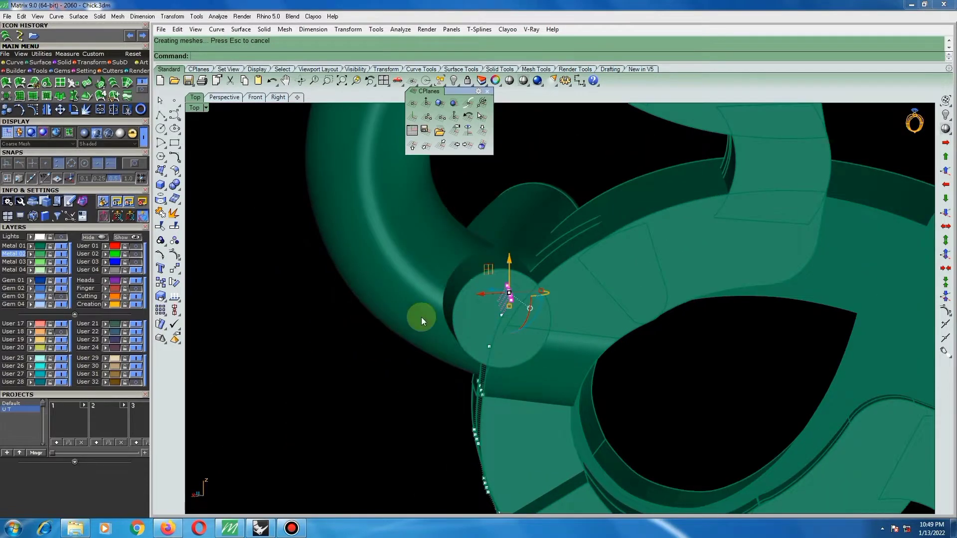
right_drag(422, 318, 429, 306)
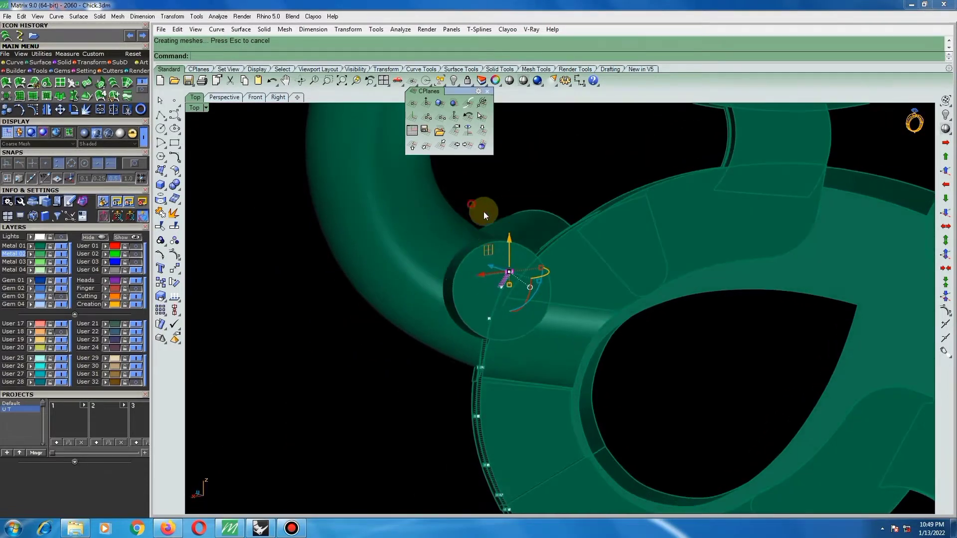
drag(471, 205, 546, 298)
scroll(613, 305, up, 4)
right_click(612, 316)
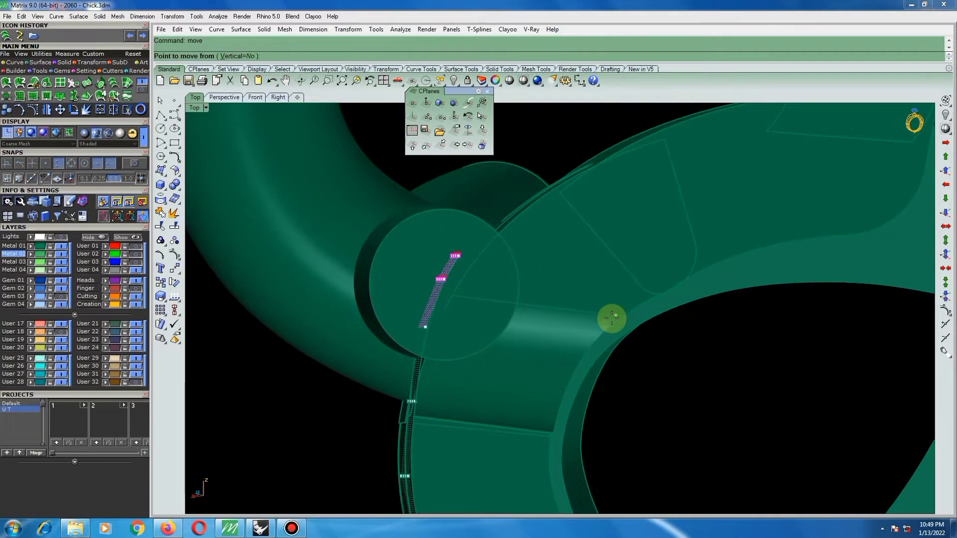
click(602, 316)
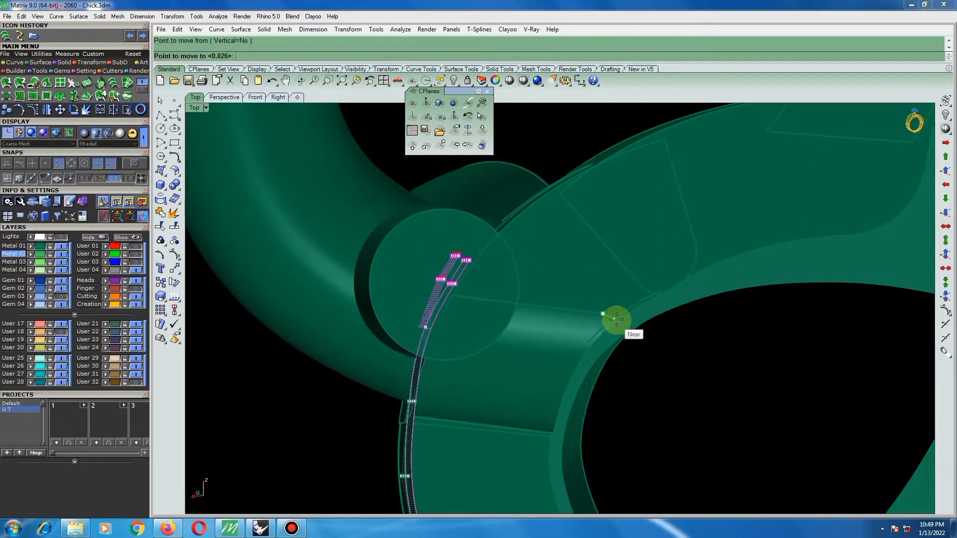
scroll(586, 317, down, 5)
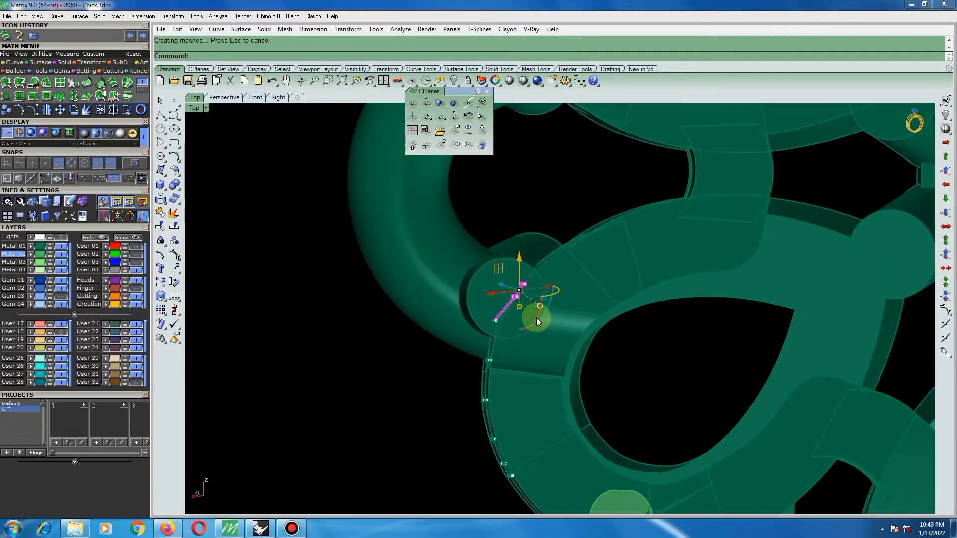
Move the third control-point row from the top slightly inward to smooth the bend behind the round pin.
right_drag(537, 318, 510, 319)
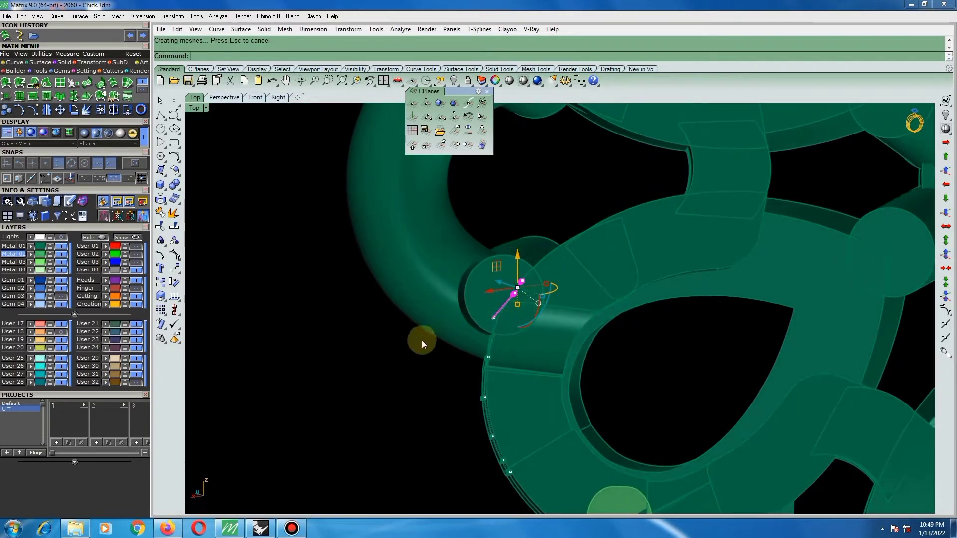
drag(392, 344, 430, 336)
drag(531, 303, 531, 304)
scroll(512, 320, up, 3)
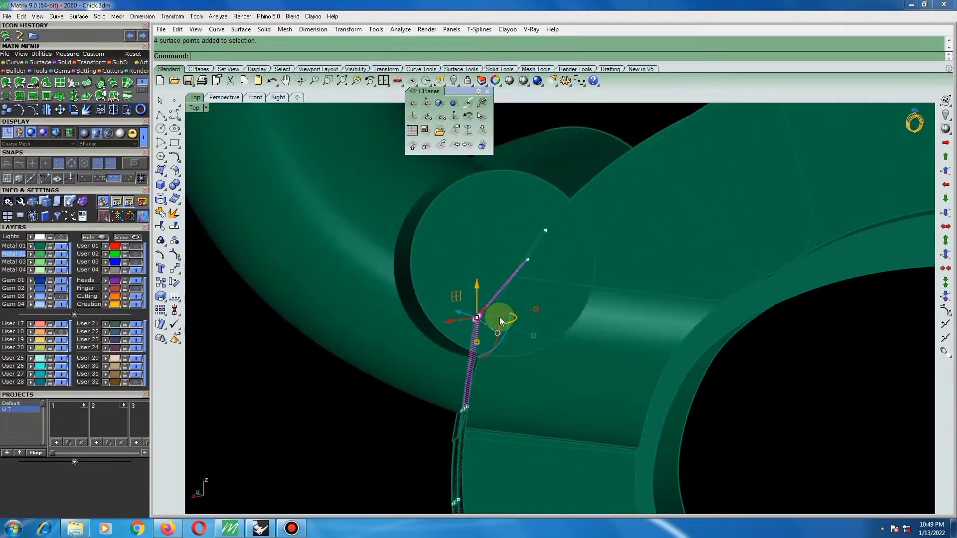
text(move)
key(Return)
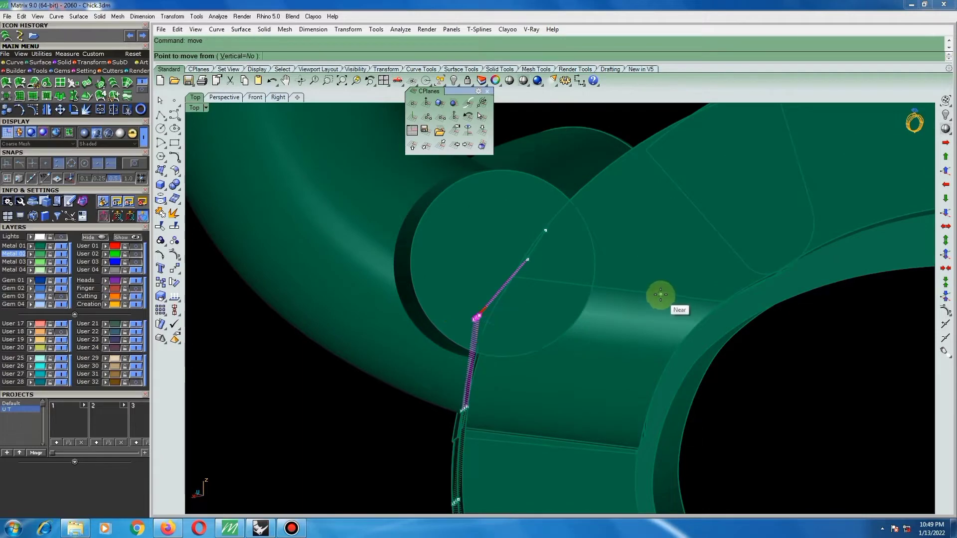
click(661, 295)
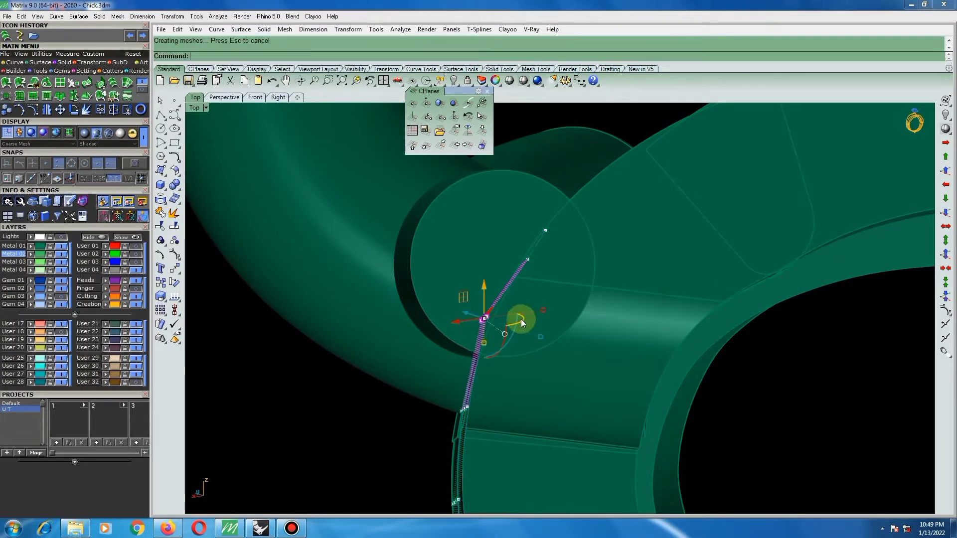
click(520, 320)
Split the reshaped side face with a U-direction isocurve close to its long edge at the frame's front.
scroll(522, 319, down, 3)
scroll(545, 367, up, 4)
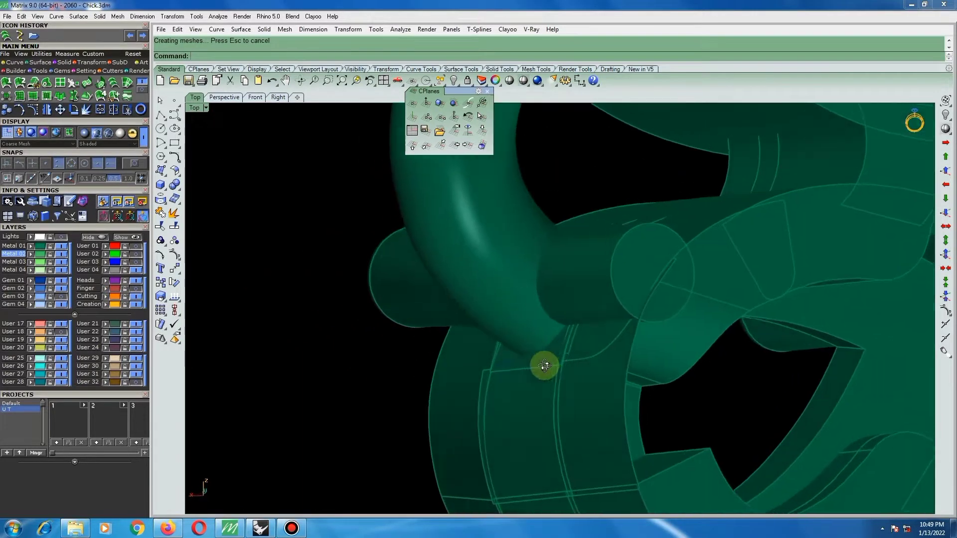
click(618, 368)
right_drag(620, 367, 744, 372)
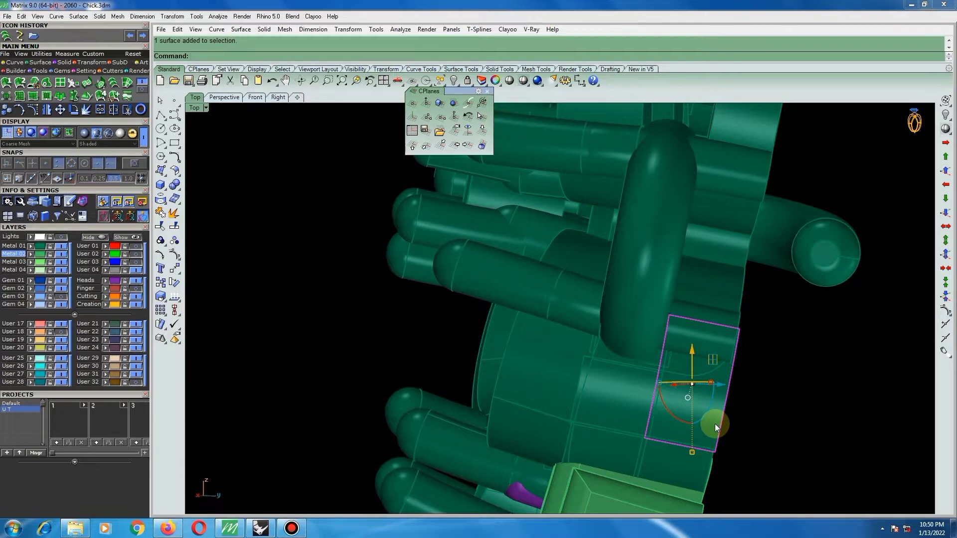
scroll(712, 408, up, 5)
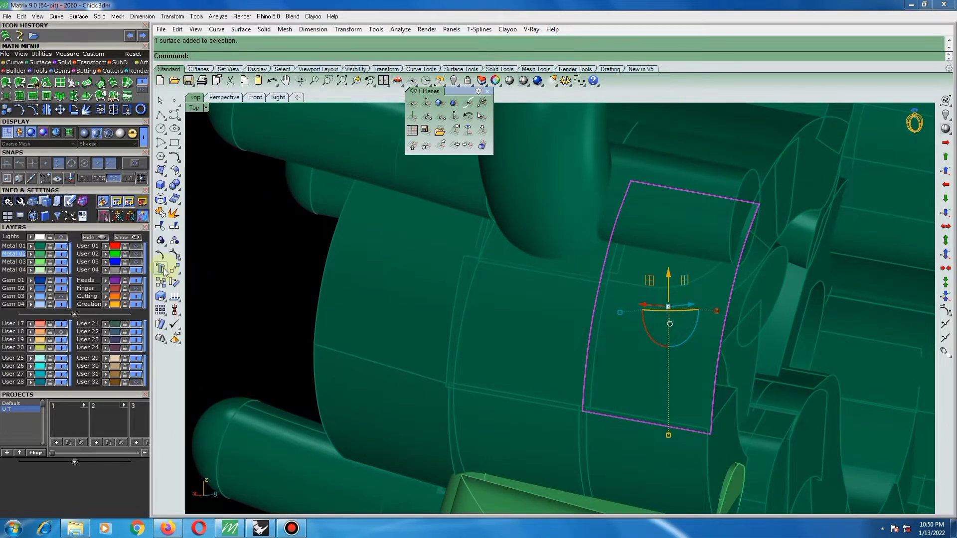
right_click(174, 227)
scroll(687, 442, up, 6)
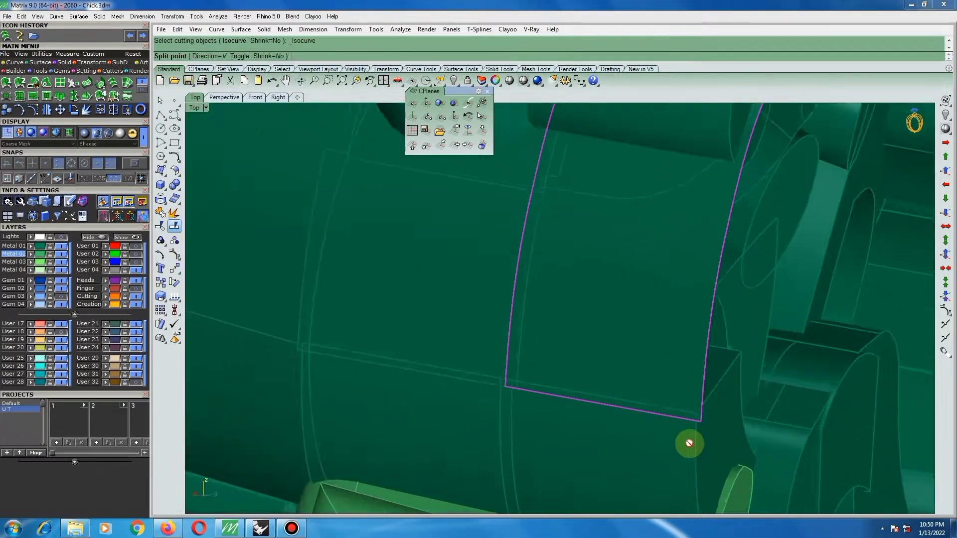
scroll(700, 404, up, 2)
text(t)
key(Return)
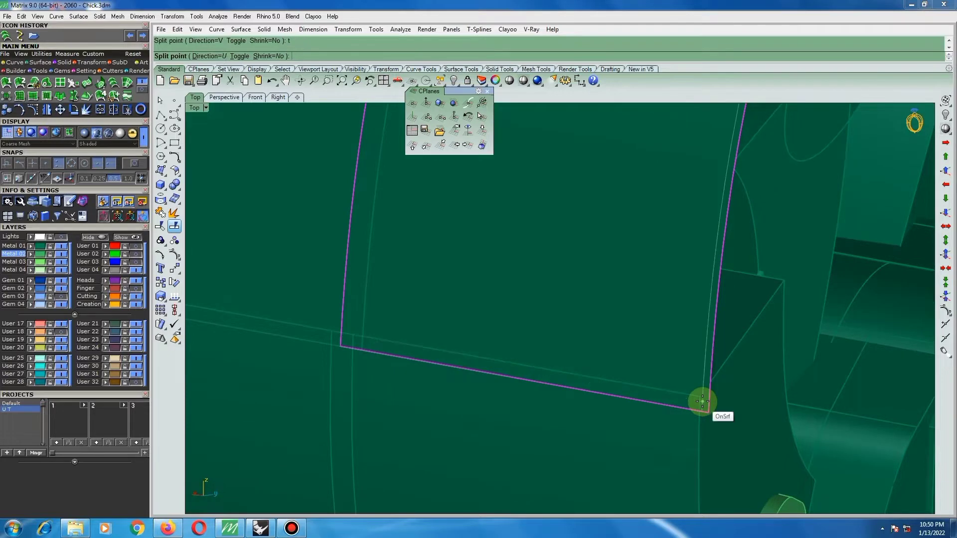
right_click(701, 402)
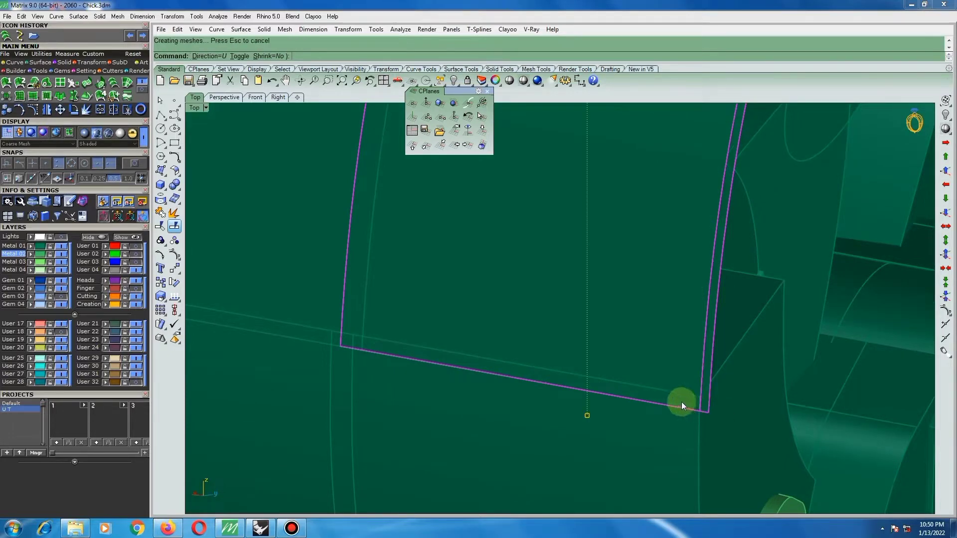
Delete the narrow leftover strip split off along the long edge of the reshaped side face.
ctrl+click(656, 378)
scroll(643, 381, down, 5)
key(Delete)
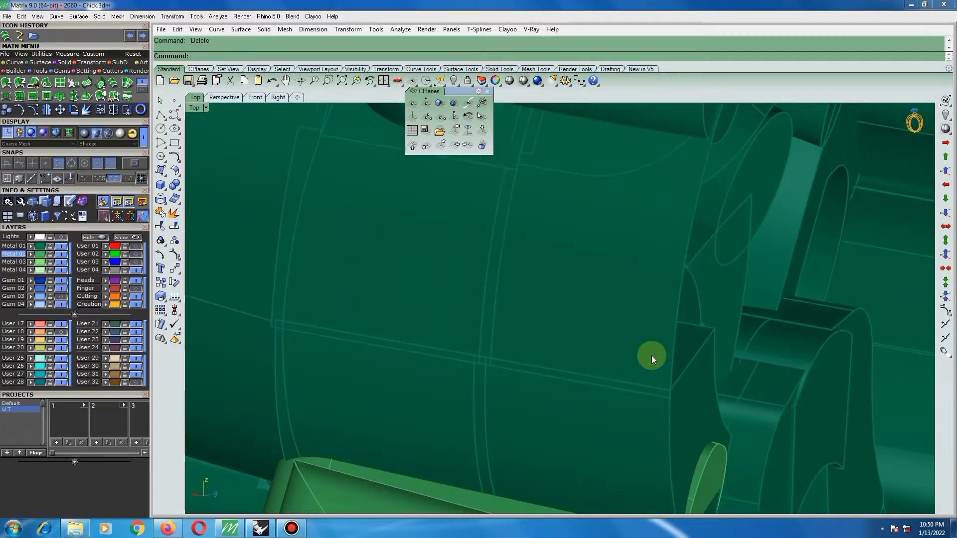
Offset the remaining side face into a closed solid joint piece with round corners, deleting the input surface.
click(652, 357)
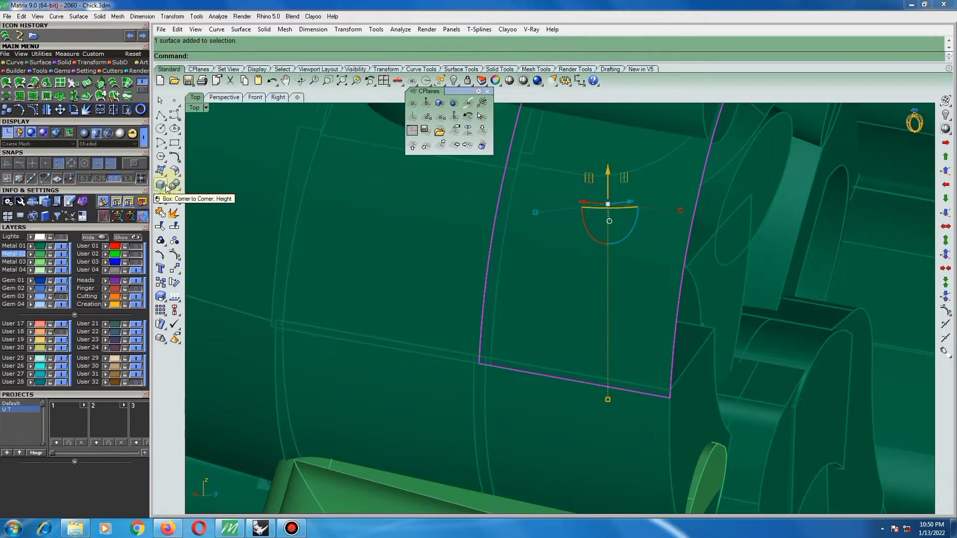
click(161, 204)
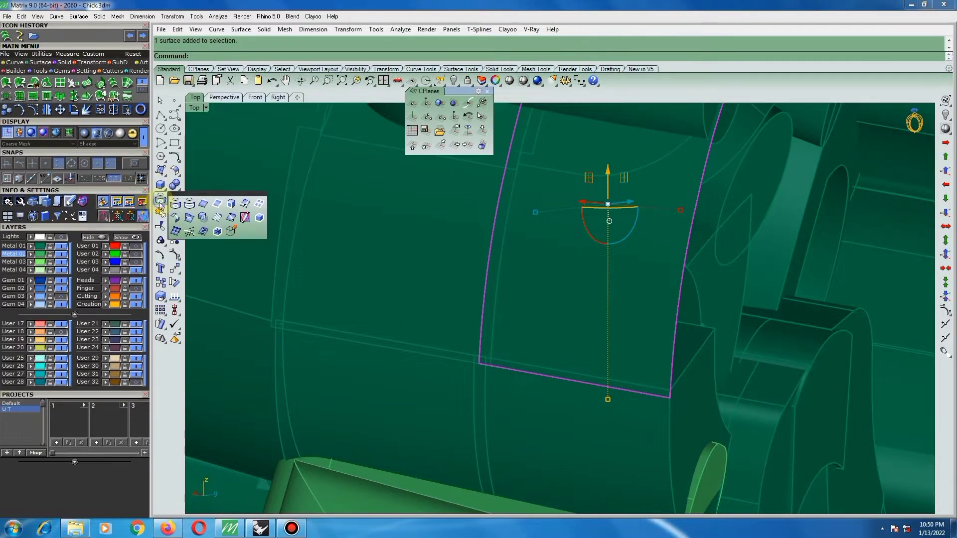
click(175, 173)
click(203, 192)
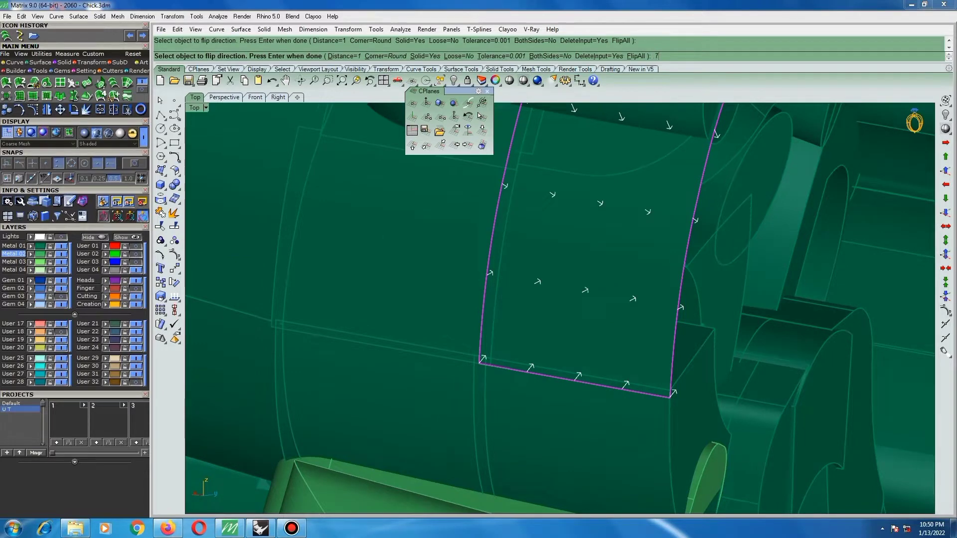
key(Return)
key(Return)
scroll(631, 356, down, 12)
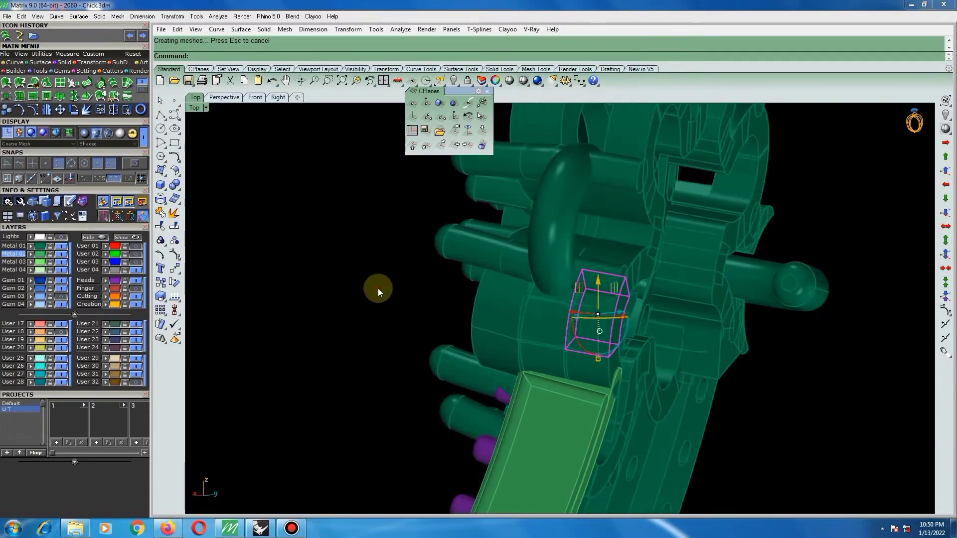
Move the bar-and-ring connector pieces at the frame's side to the Metal 01 layer.
click(378, 288)
right_drag(586, 288, 542, 282)
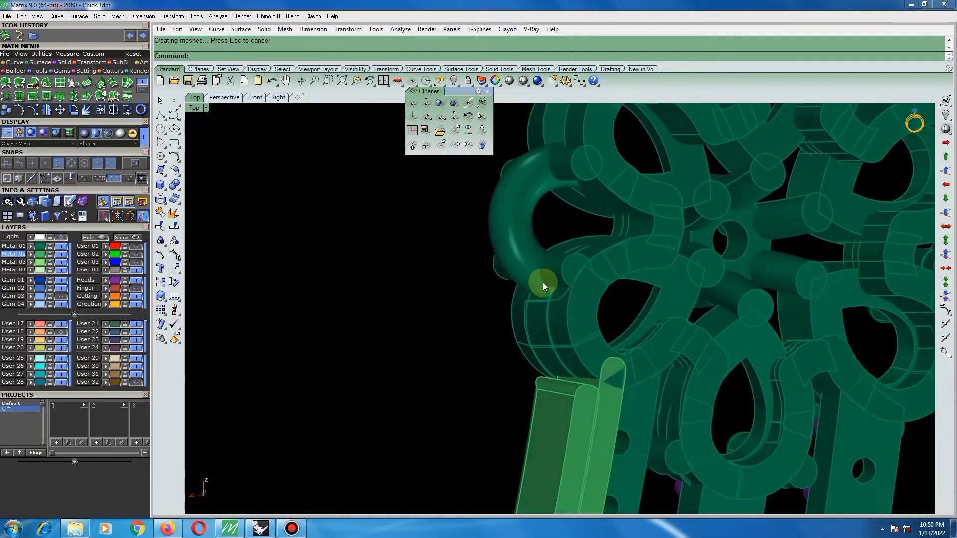
scroll(543, 289, down, 5)
click(540, 364)
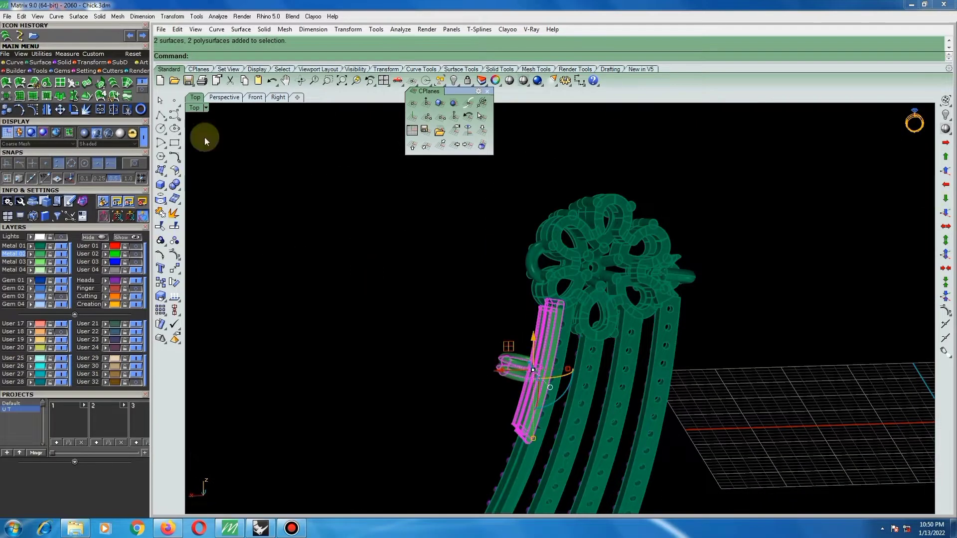
click(32, 249)
click(358, 270)
scroll(361, 274, down, 4)
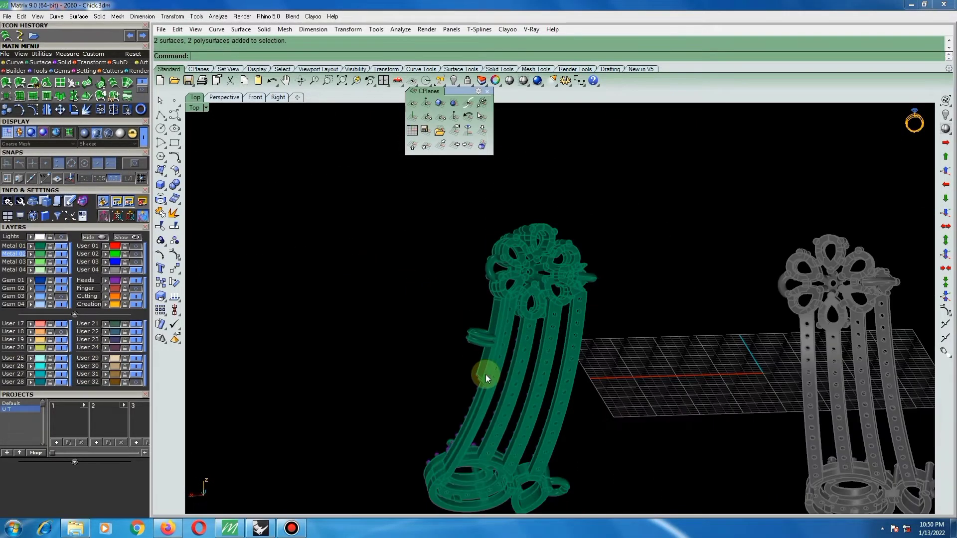
Examine the frame and its connector from several sides in the Machine display mode, finishing in Shaded display.
right_drag(485, 375, 643, 417)
scroll(432, 315, down, 5)
right_drag(432, 315, 423, 291)
scroll(442, 432, up, 6)
right_drag(442, 430, 349, 299)
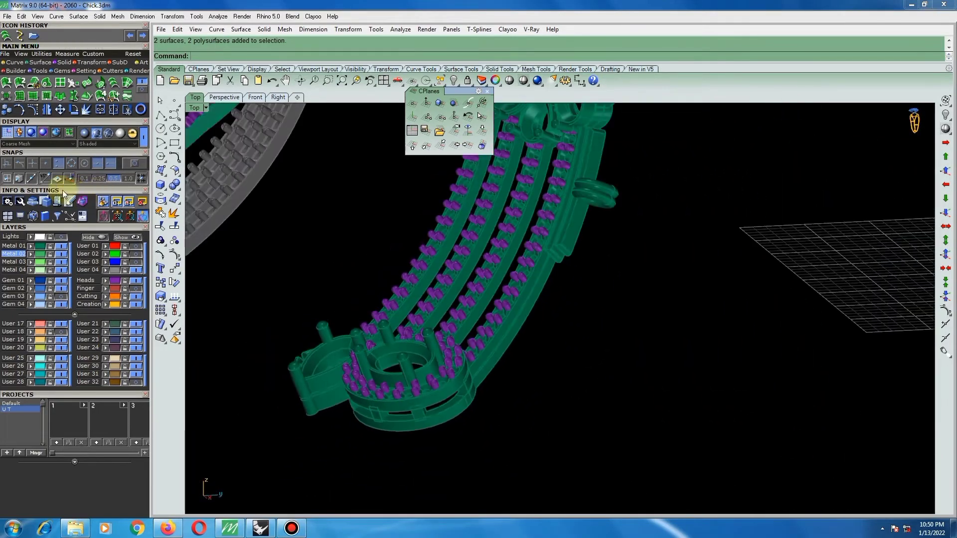
click(84, 134)
mouse_move(546, 345)
right_down()
mouse_move(440, 343)
mouse_move(455, 363)
mouse_move(545, 361)
mouse_move(553, 331)
mouse_move(505, 332)
mouse_move(504, 376)
mouse_move(573, 235)
mouse_move(462, 210)
mouse_move(397, 208)
mouse_move(378, 199)
mouse_move(372, 181)
mouse_move(662, 256)
mouse_move(686, 274)
mouse_move(670, 244)
right_up()
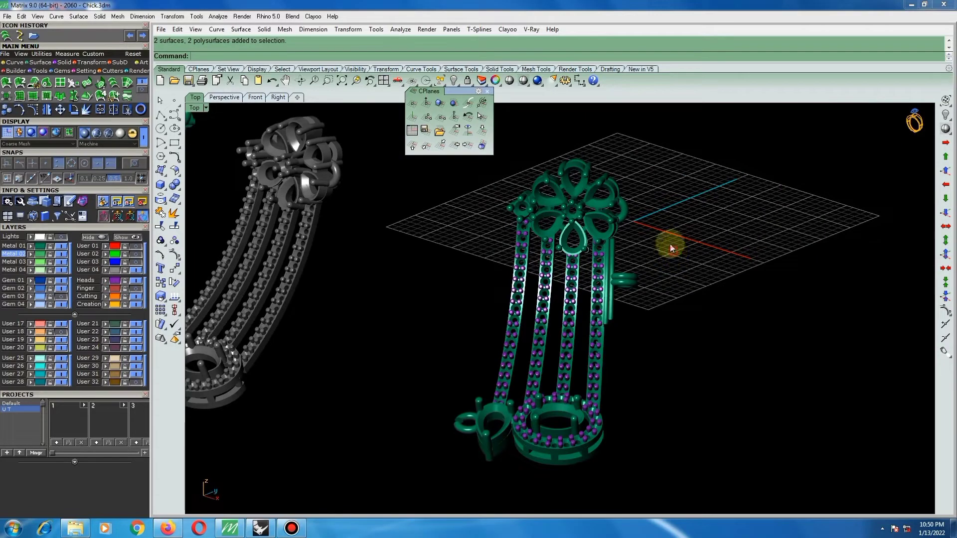
click(522, 81)
Mirror a copy of the bar-and-ring connector in the Top view across the vertical plane through the origin.
click(630, 278)
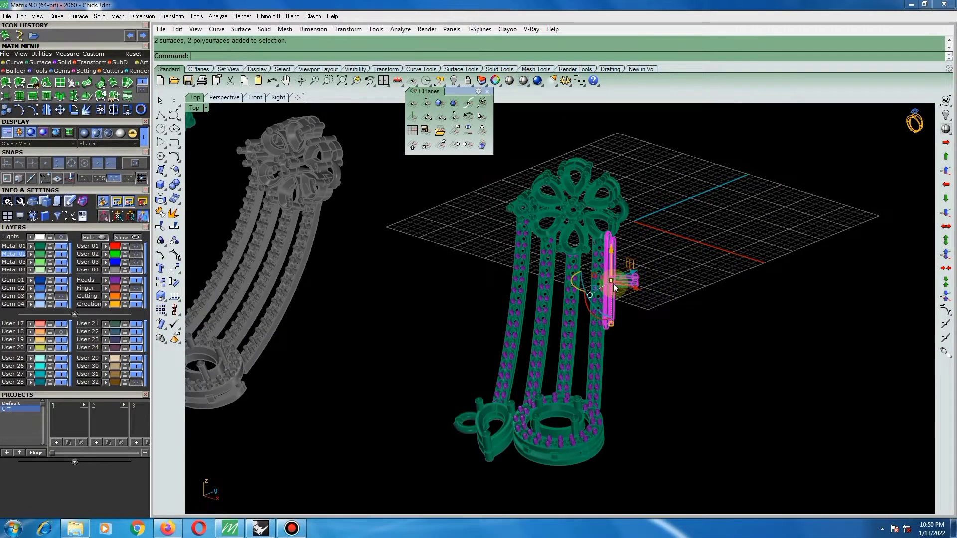
scroll(608, 283, down, 3)
scroll(614, 277, down, 5)
key(ctrl+F1)
scroll(617, 275, down, 6)
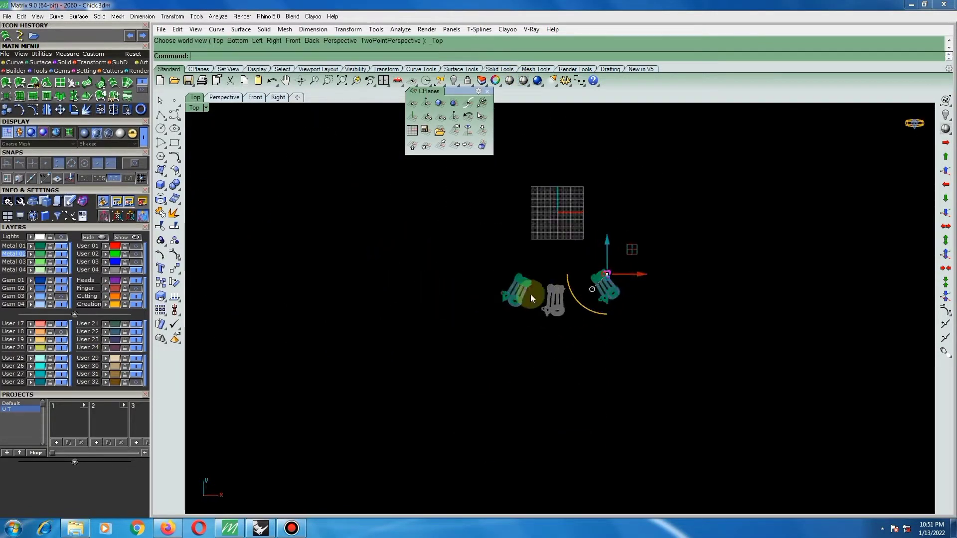
scroll(523, 289, up, 6)
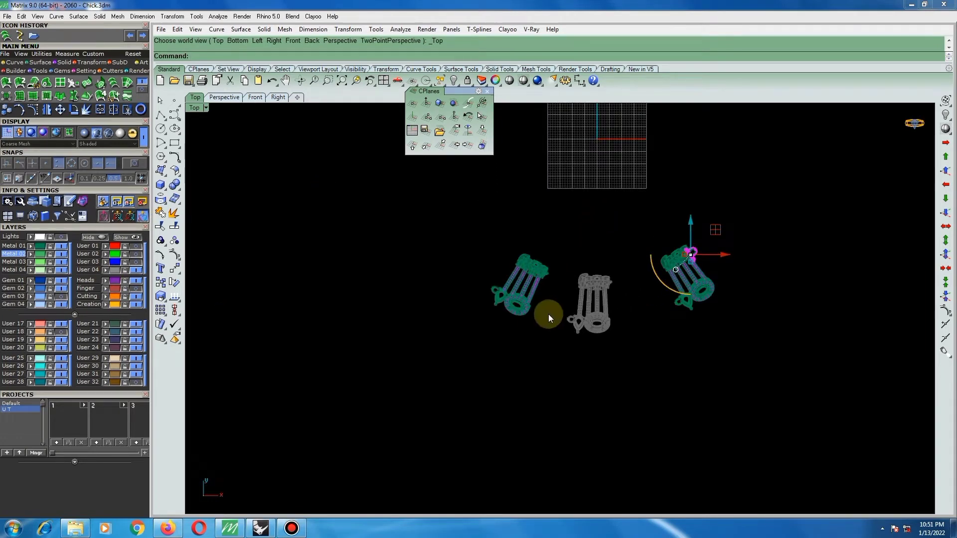
text(MI)
key(Return)
text(0)
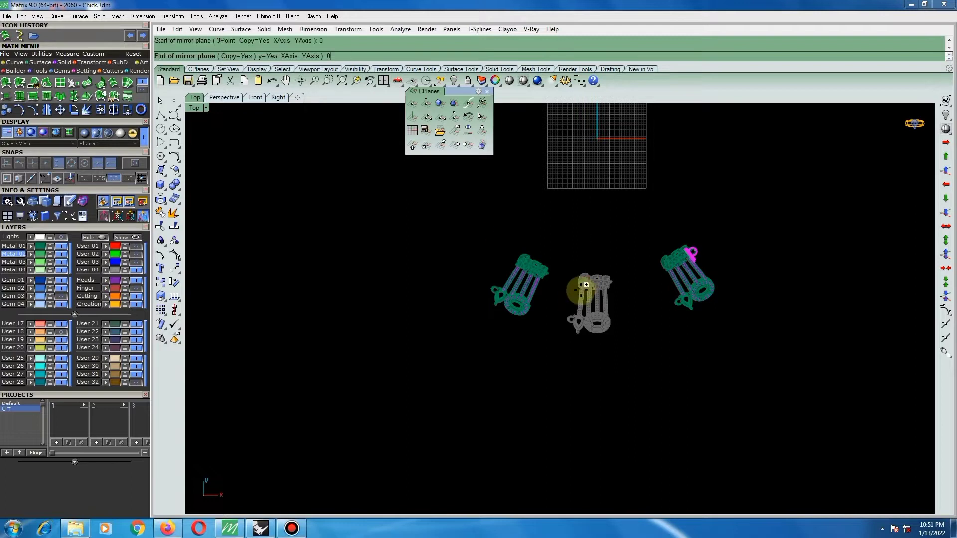
key(Return)
click(589, 320)
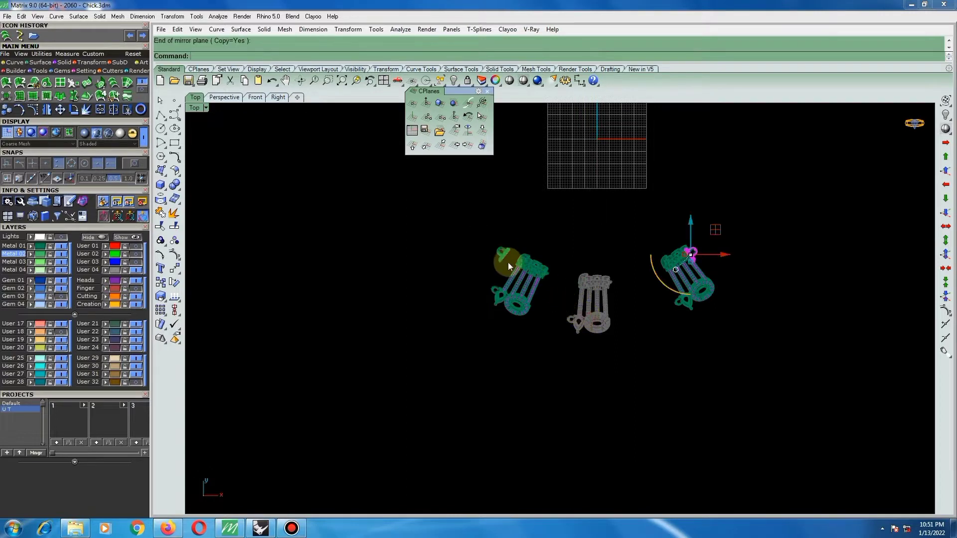
Rotate the mirrored bar-and-ring connector about the origin until its bars meet the outer side of the left-hand frame.
scroll(507, 249, up, 8)
click(507, 250)
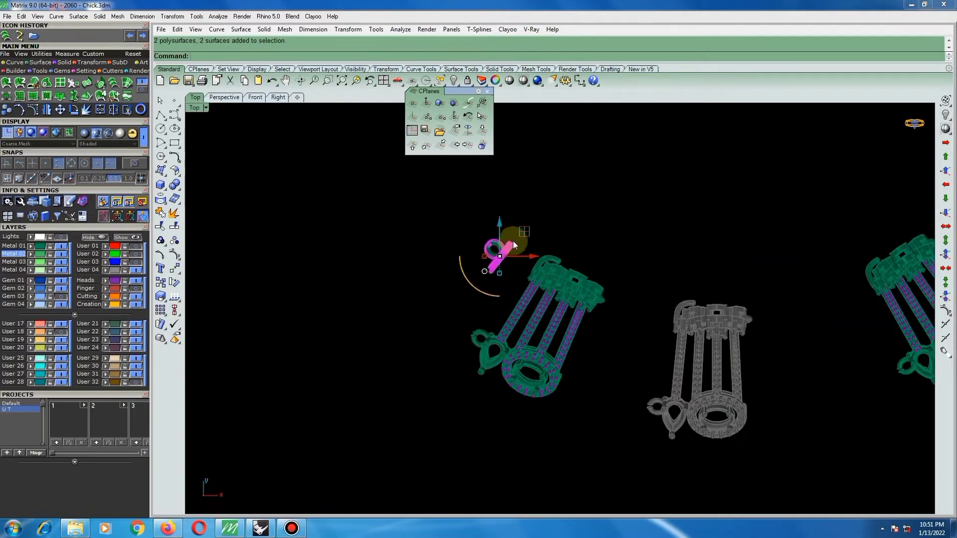
text(ro)
key(Return)
key(Return)
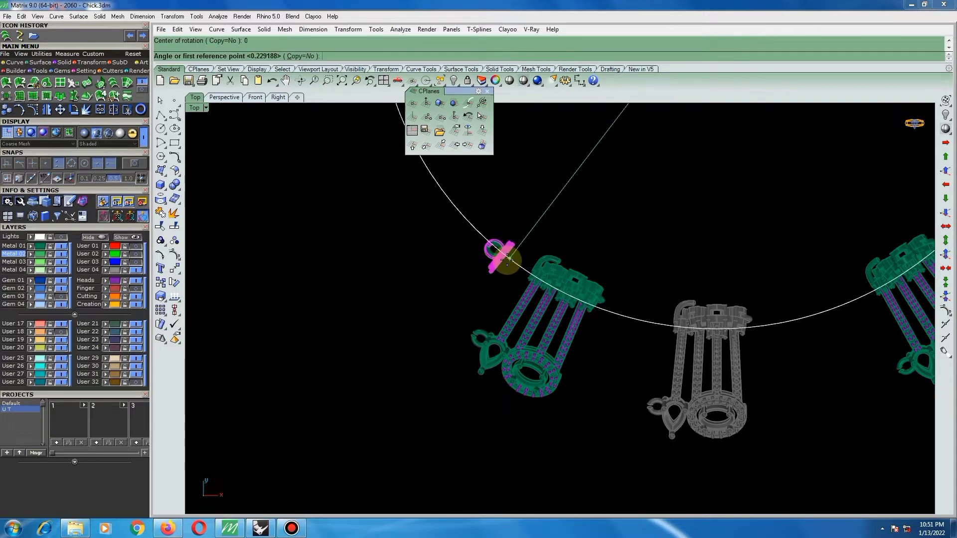
scroll(501, 260, up, 7)
click(497, 259)
scroll(541, 299, up, 5)
scroll(563, 320, up, 6)
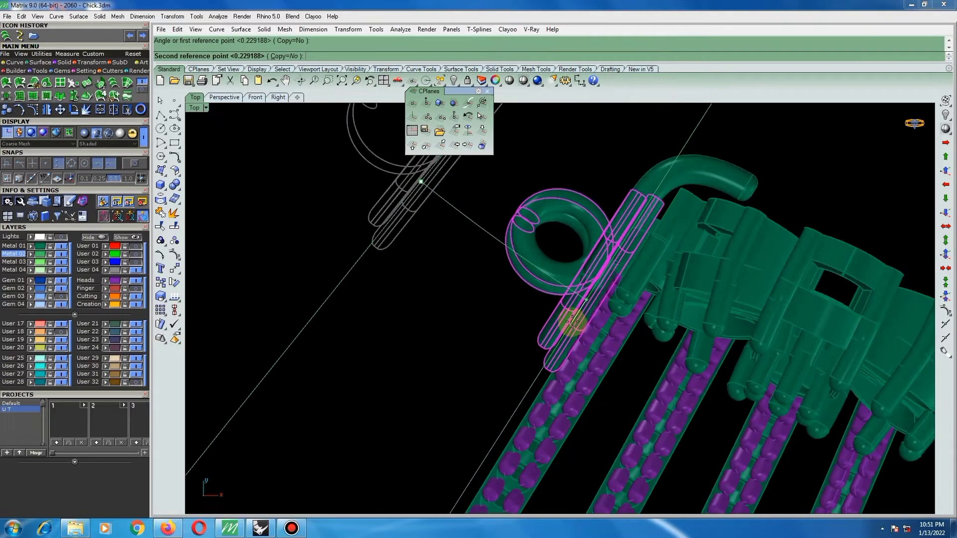
scroll(563, 318, down, 5)
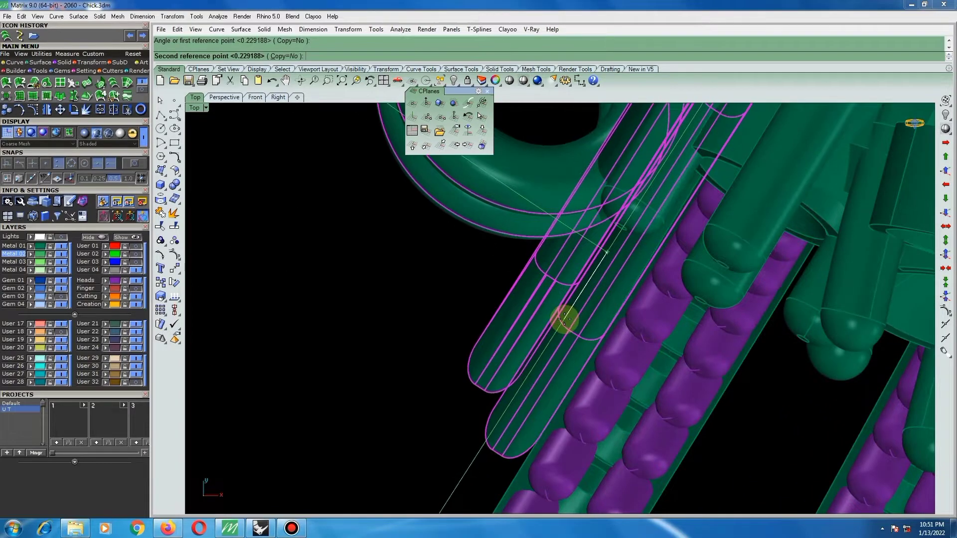
click(563, 320)
scroll(450, 301, down, 3)
click(450, 300)
scroll(463, 307, down, 7)
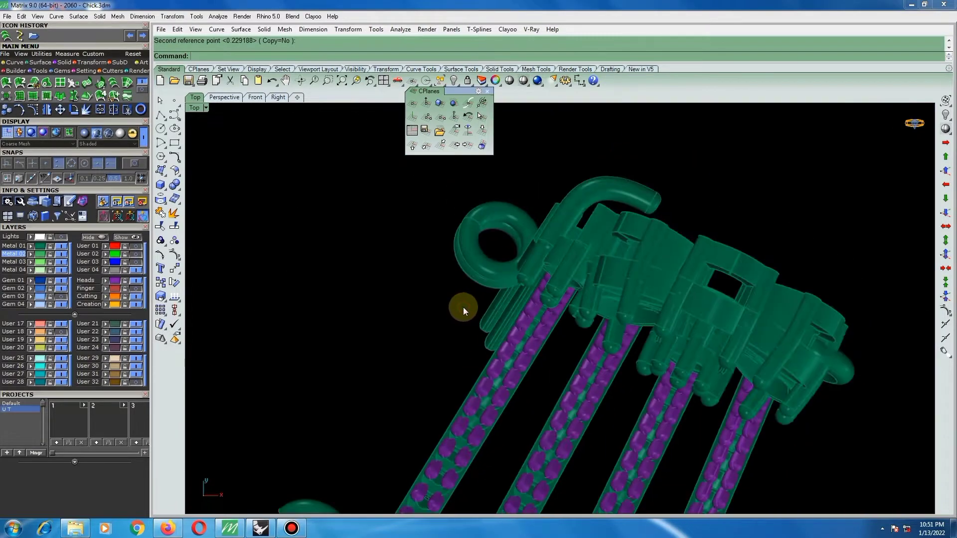
ctrl+shift+right_drag(479, 309, 504, 265)
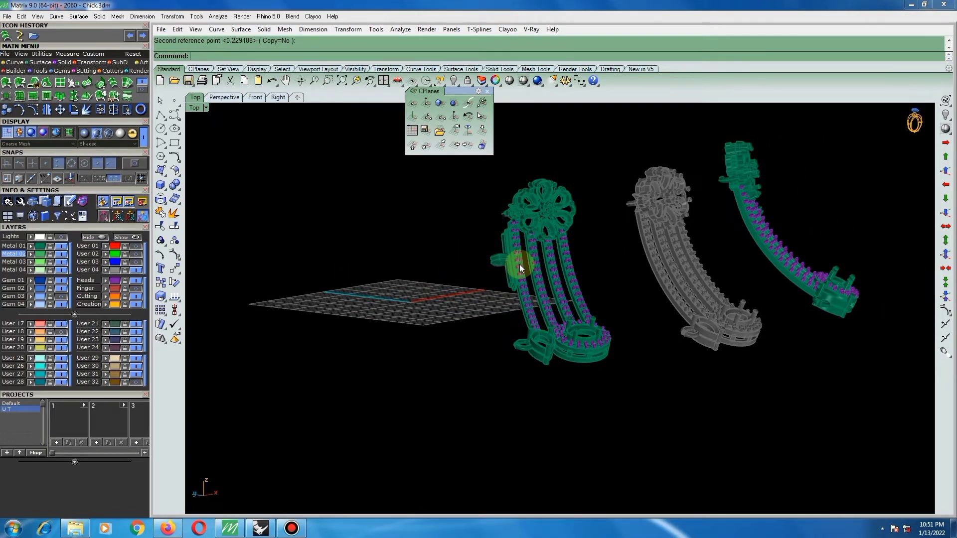
Extract a copy of the outer side surface of the frame's outermost curved bar beside the connector.
scroll(501, 249, up, 6)
ctrl+shift+right_drag(501, 249, 544, 268)
scroll(624, 311, up, 3)
ctrl+shift+right_drag(624, 311, 551, 367)
scroll(551, 367, down, 5)
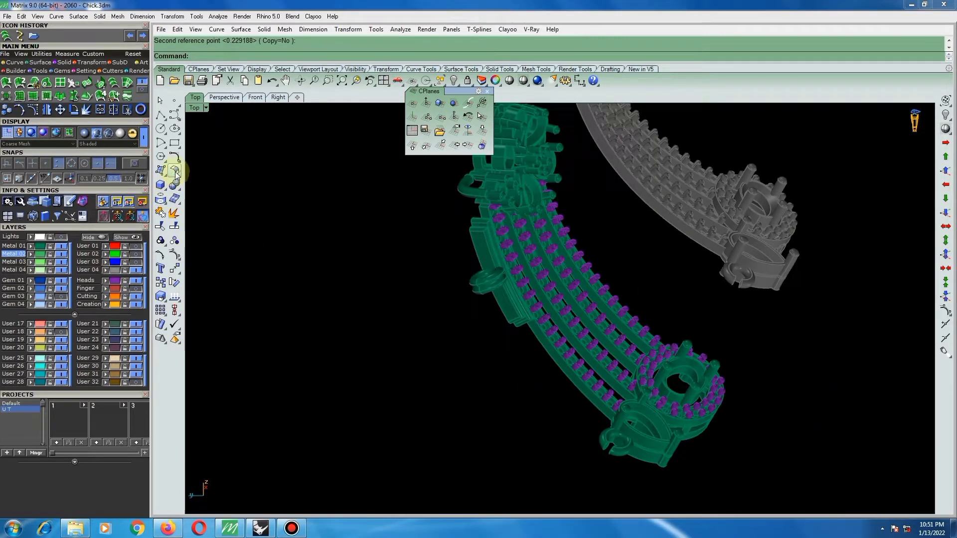
click(174, 214)
scroll(558, 360, up, 5)
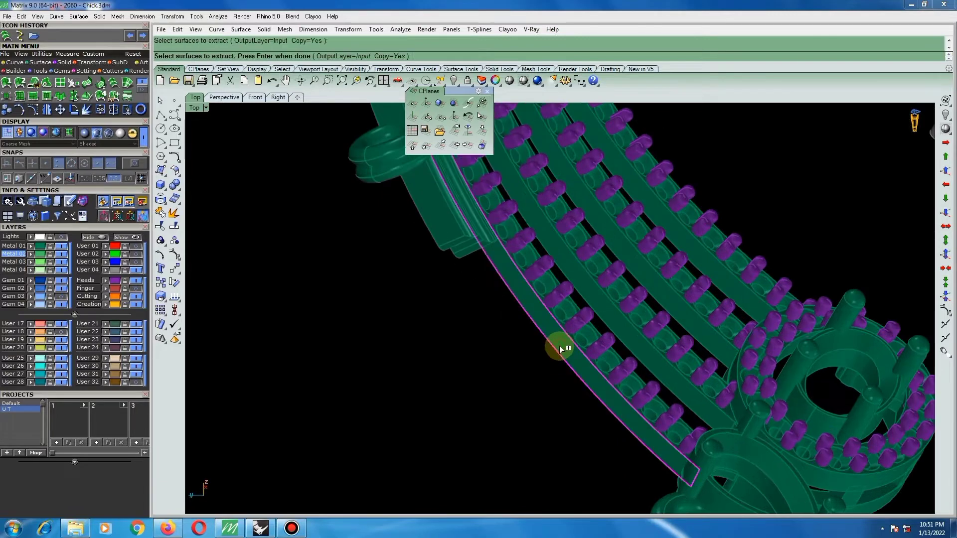
click(555, 348)
key(Return)
click(537, 363)
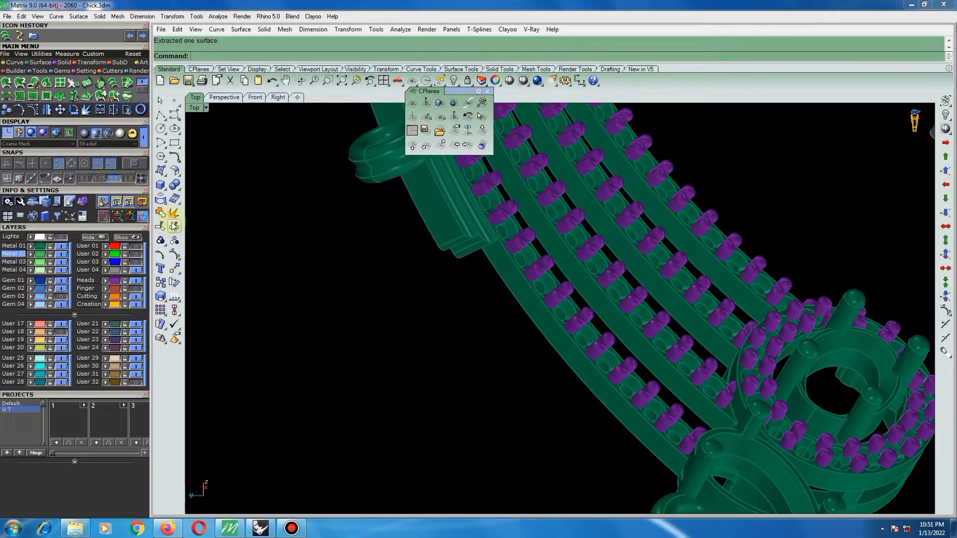
Extend one long edge of the extracted side surface by a factor of 0.9.
click(176, 225)
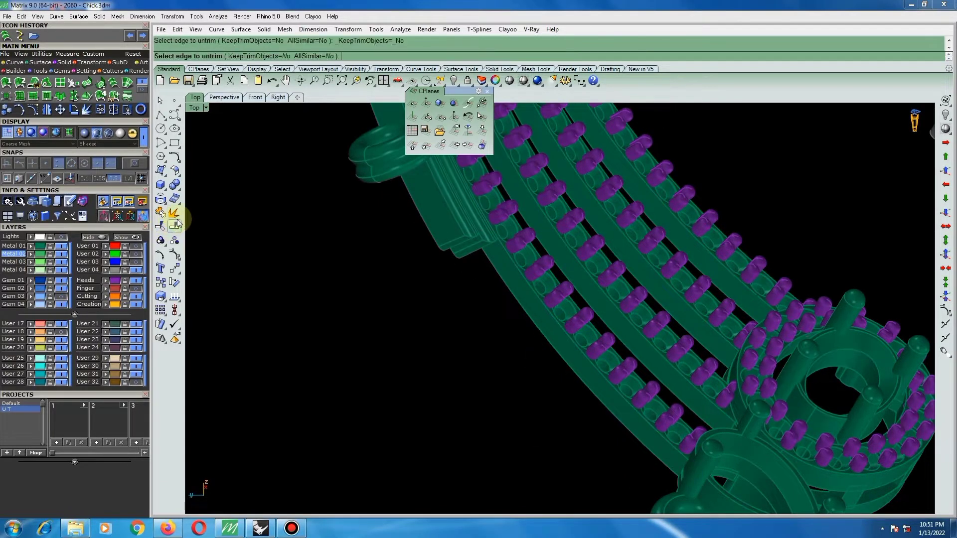
click(175, 171)
click(193, 176)
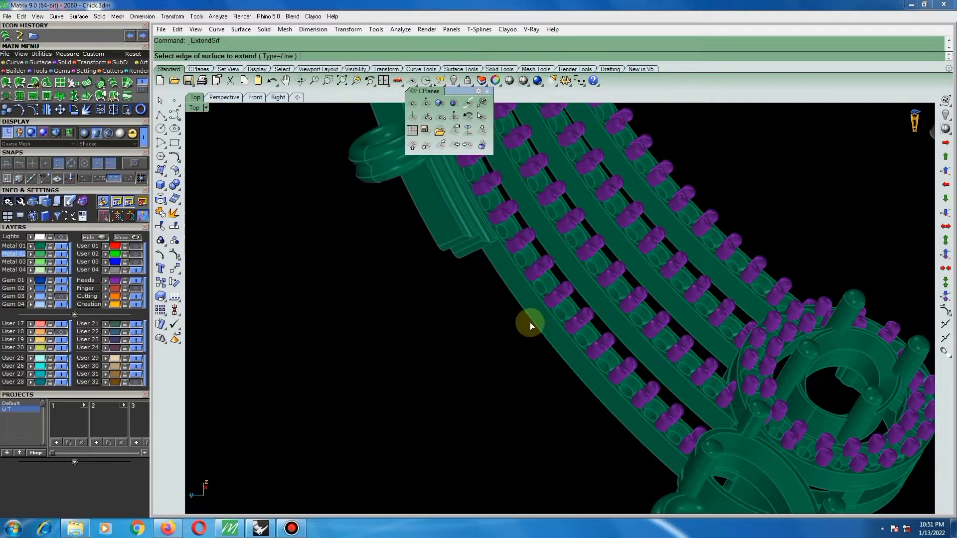
click(531, 319)
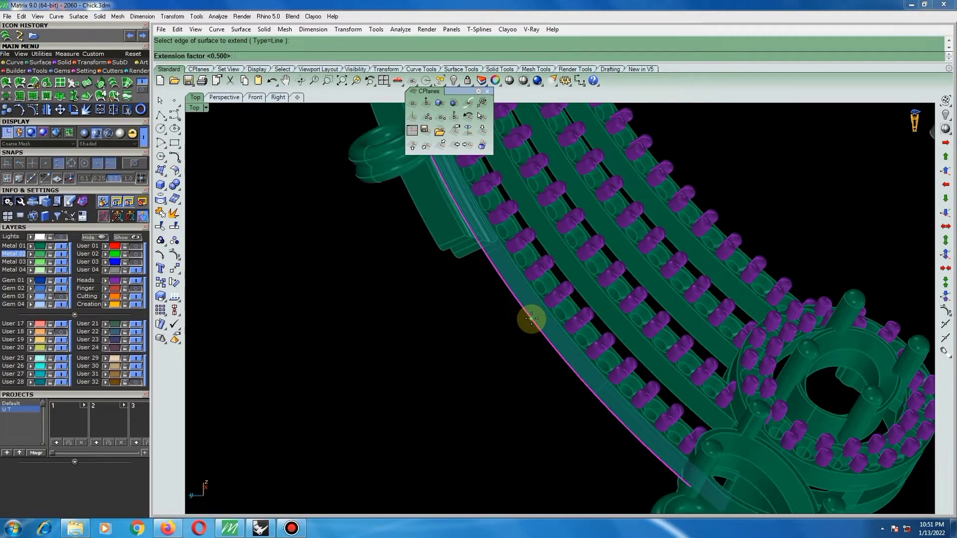
text(.9)
right_click(531, 319)
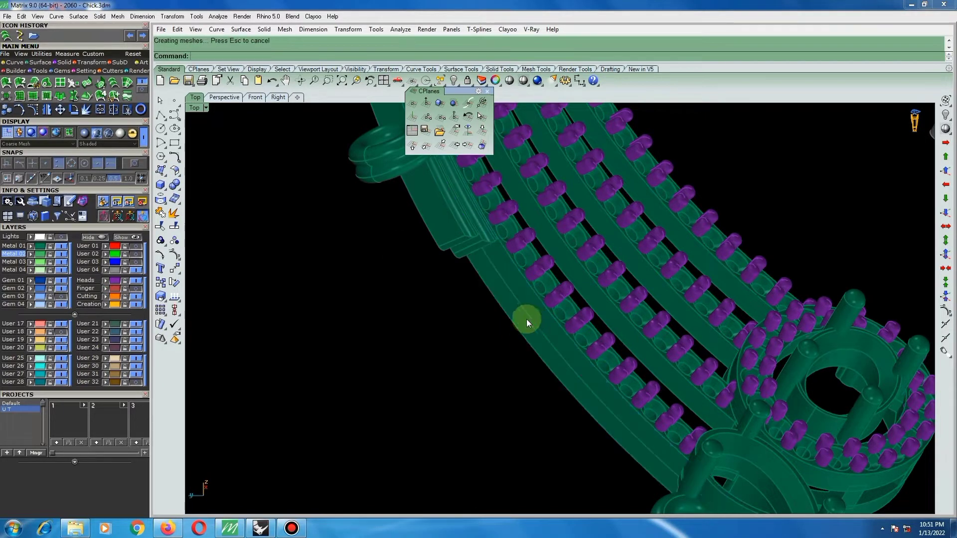
Extend the opposite long edge of the extracted side surface by the same 0.9 factor.
right_drag(525, 319, 522, 380)
scroll(499, 345, up, 3)
scroll(559, 349, up, 5)
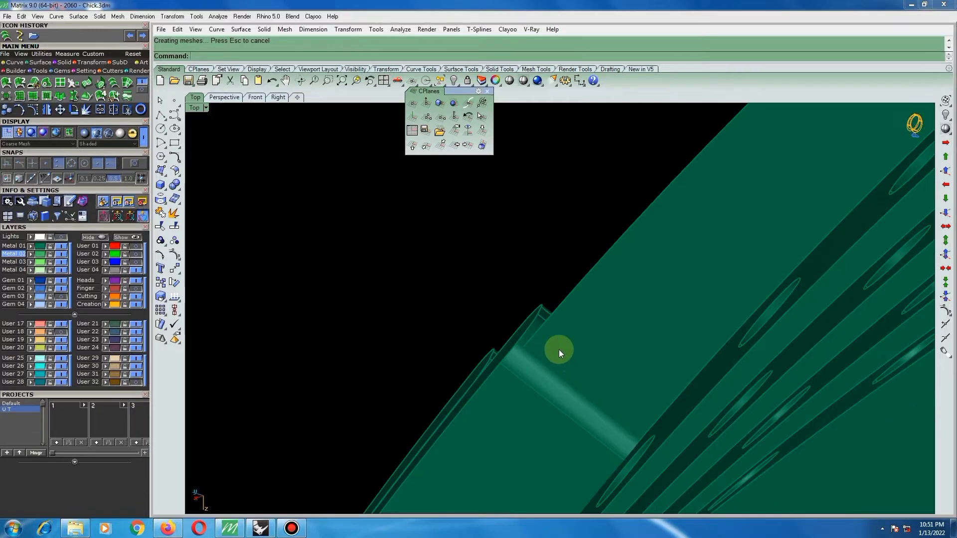
right_click(578, 299)
click(579, 283)
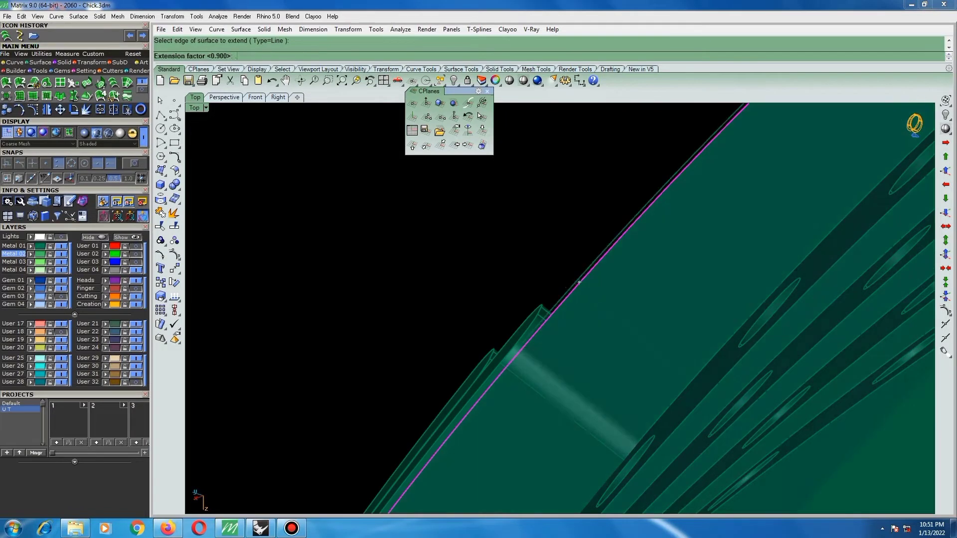
key(Return)
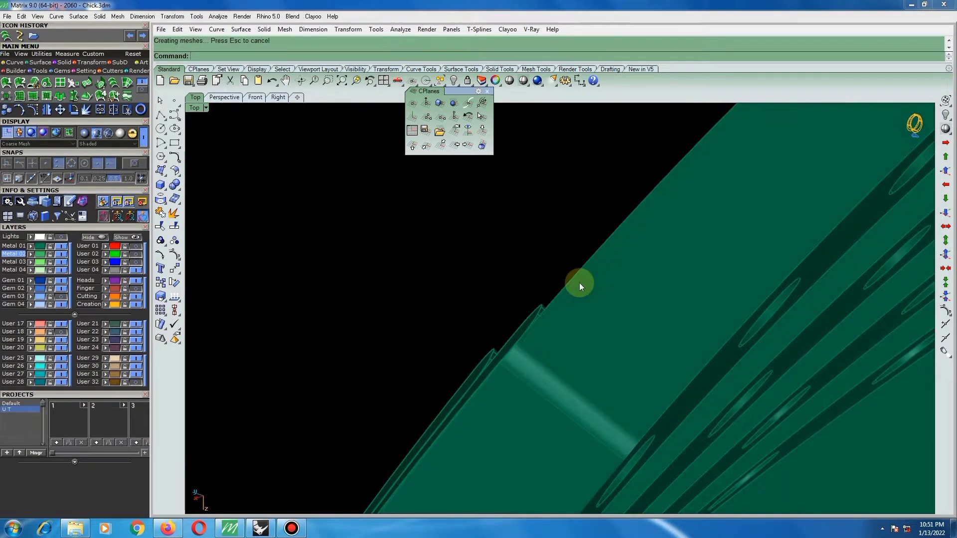
Assign the extended side surface to a lighter-coloured metal layer to distinguish it from the frame.
right_drag(540, 283, 473, 264)
click(507, 313)
right_drag(470, 301, 653, 283)
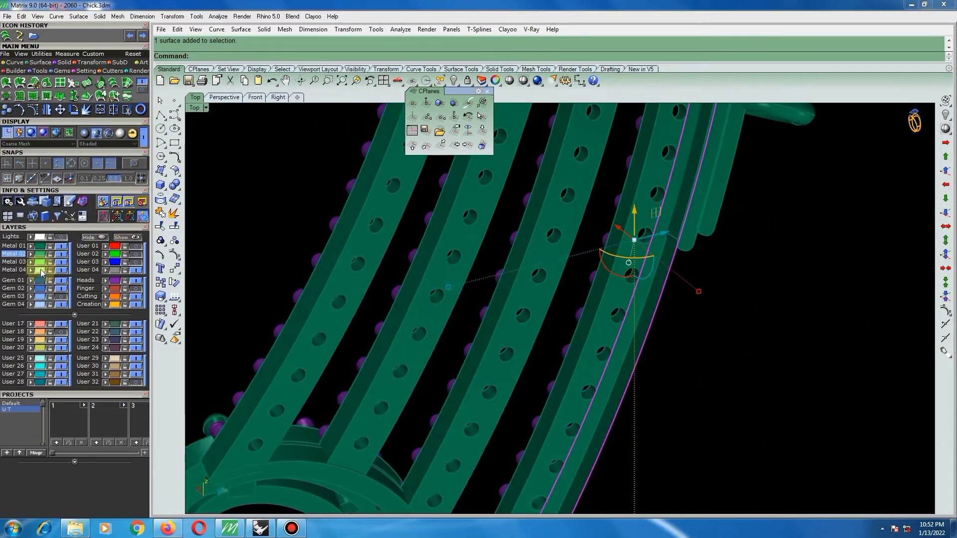
click(31, 254)
right_drag(533, 293, 648, 264)
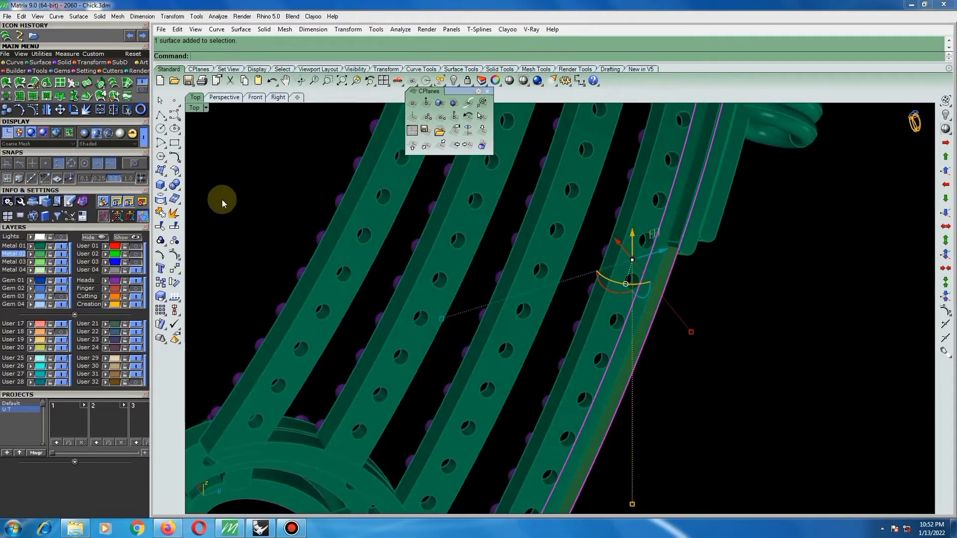
Split the extended surface lengthwise along a U isocurve and remove the half beside the purple prongs.
click(174, 225)
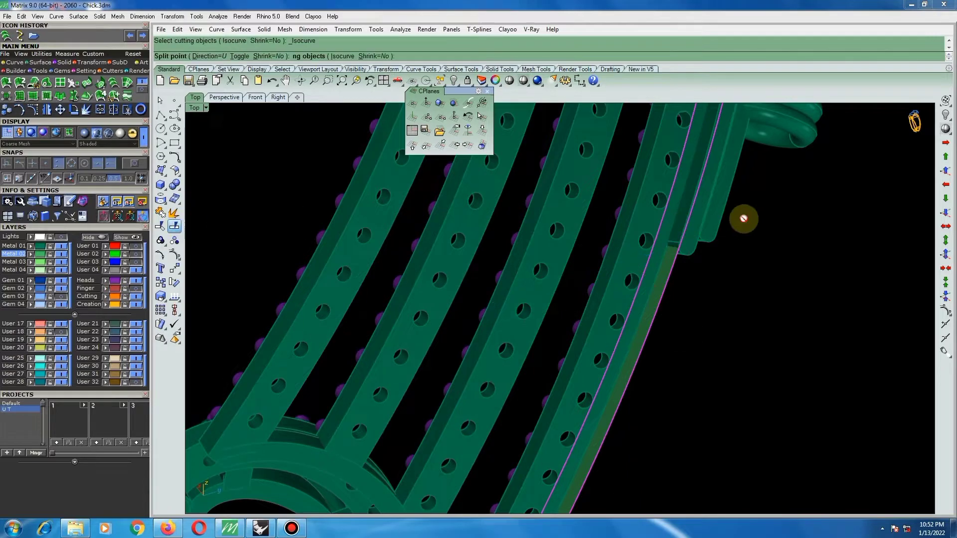
scroll(675, 215, up, 3)
right_drag(675, 221, 568, 265)
scroll(573, 265, up, 2)
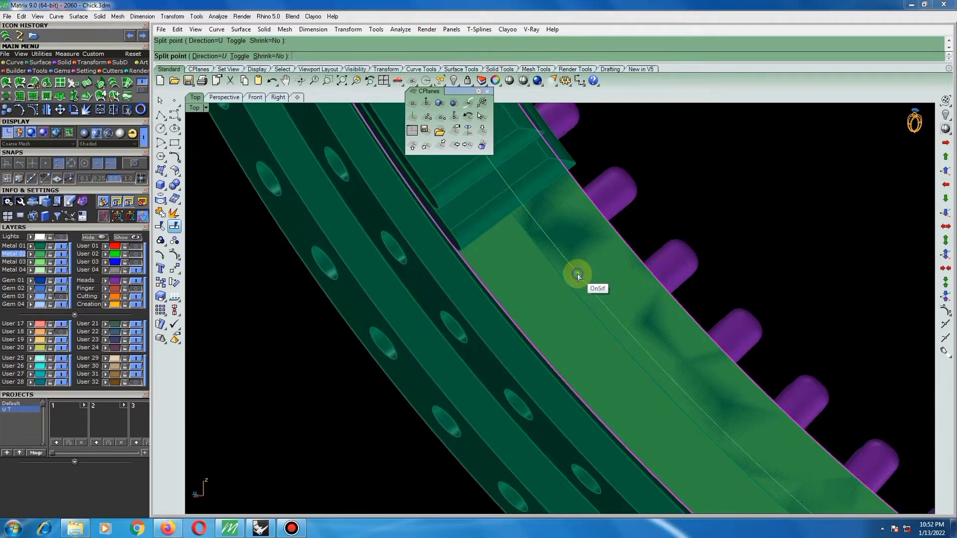
click(577, 273)
ctrl+click(523, 310)
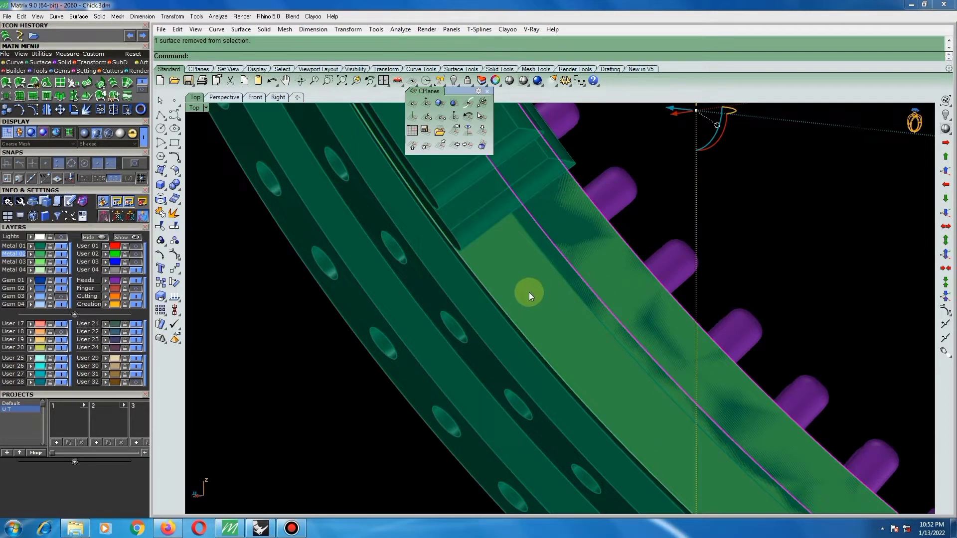
click(523, 287)
Split the remaining strip crosswise in the V direction near the connector block and delete the part behind the connector.
scroll(517, 279, down, 4)
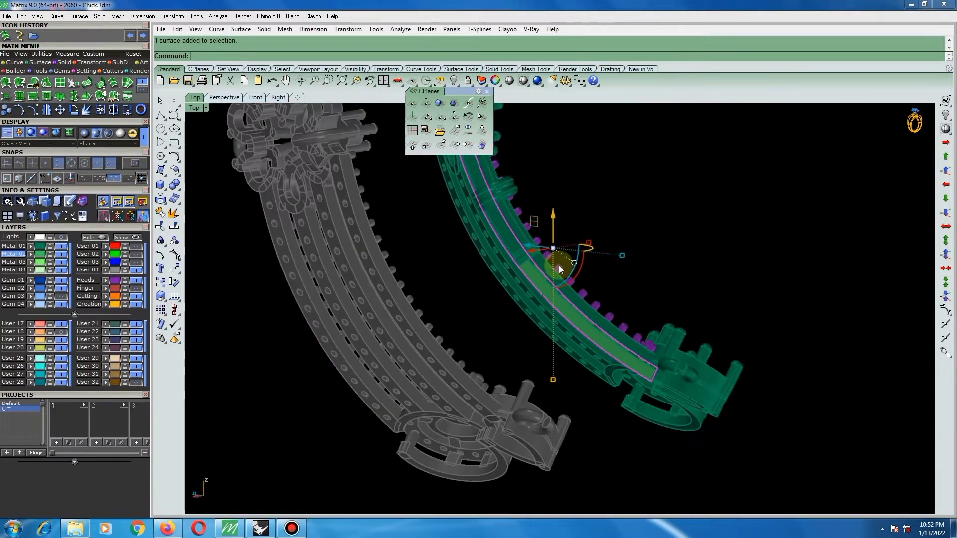
right_drag(559, 268, 725, 236)
scroll(598, 263, up, 6)
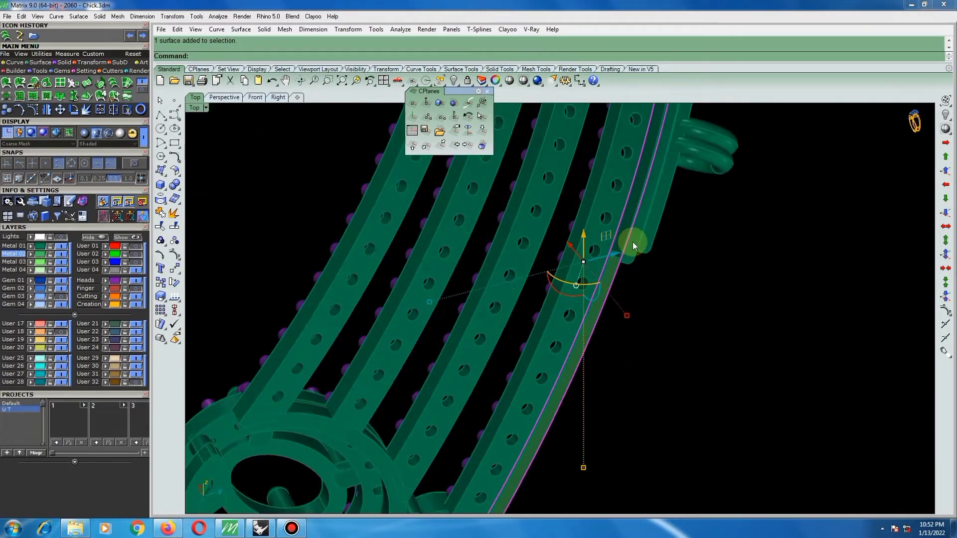
scroll(632, 241, up, 2)
click(174, 226)
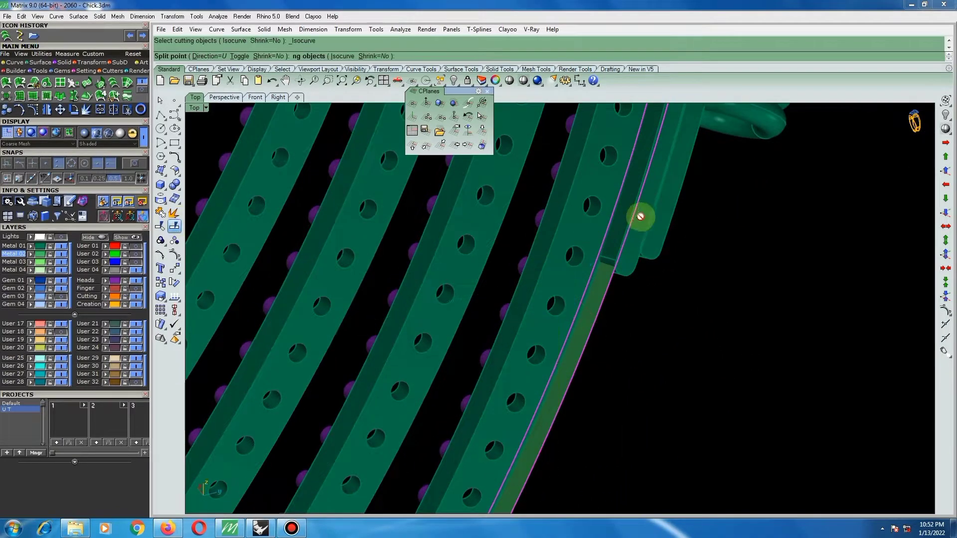
scroll(638, 215, up, 2)
text(t)
key(Return)
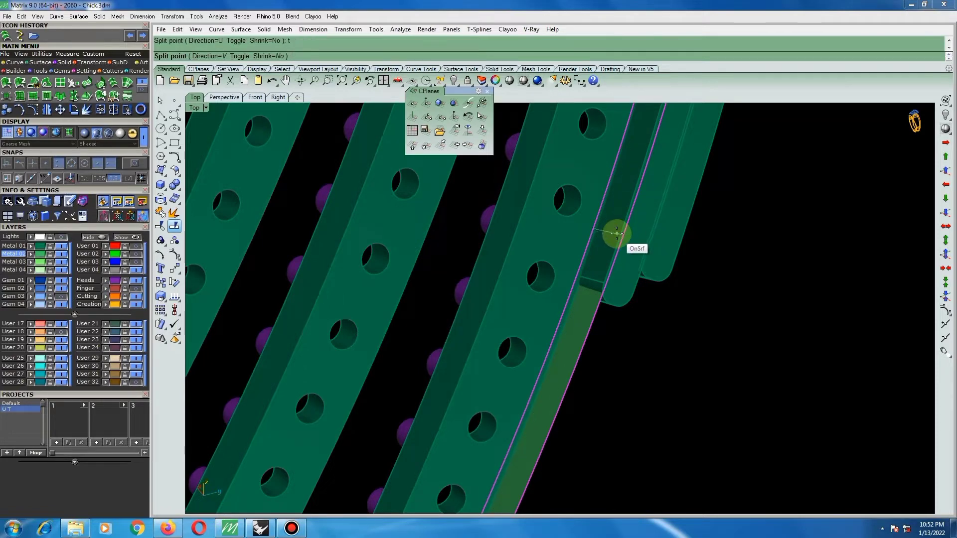
scroll(617, 233, down, 5)
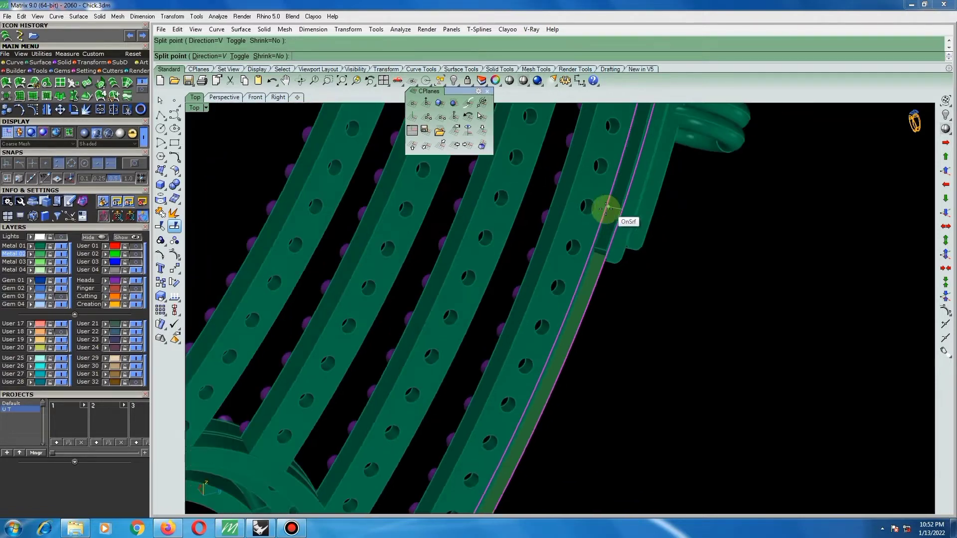
click(603, 229)
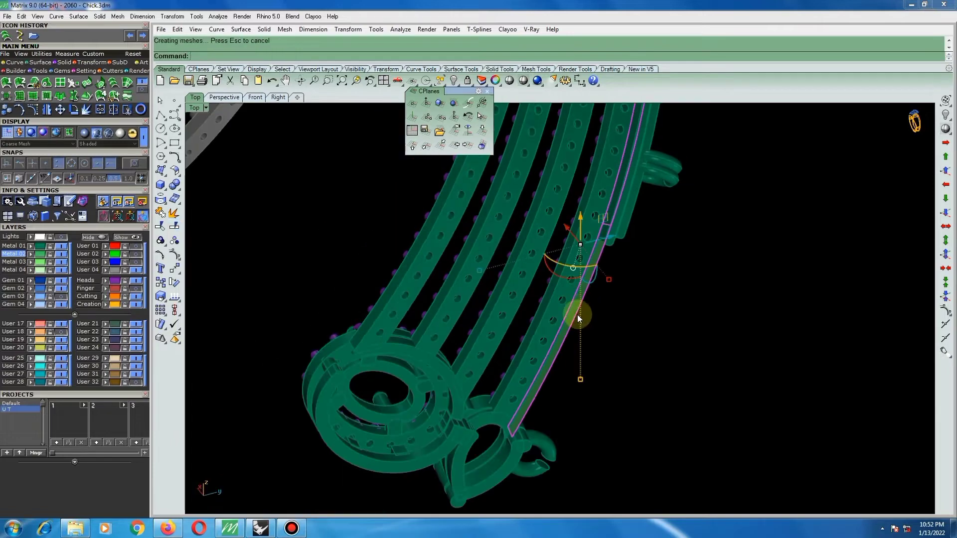
key(Delete)
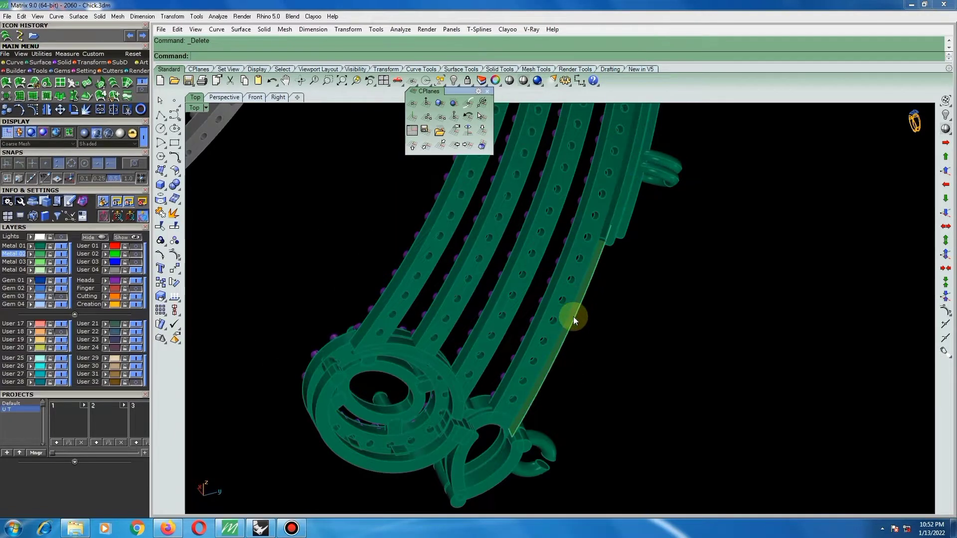
Try to offset the shortened strip by 0.7 into a solid and check its end at the pear-shaped setting.
right_drag(565, 334, 556, 268)
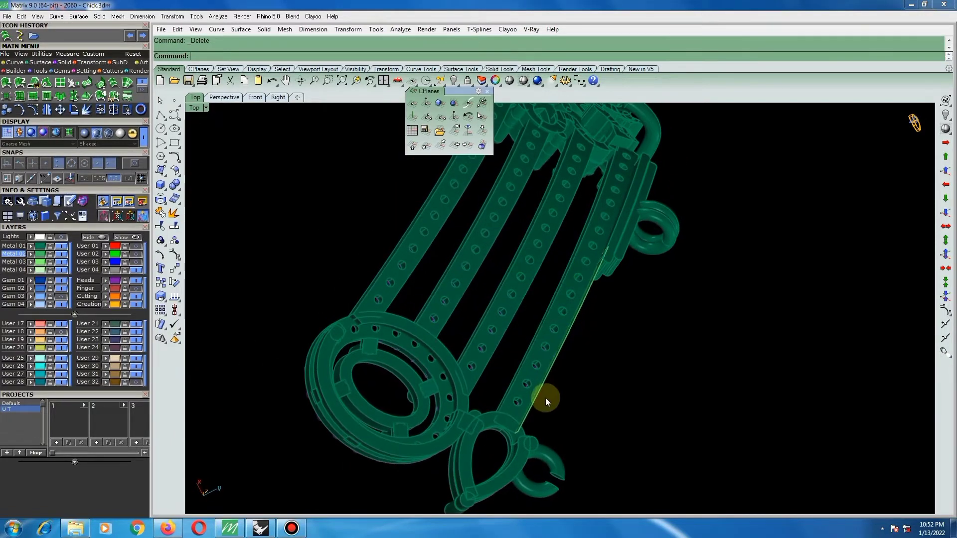
scroll(546, 399, up, 4)
right_drag(566, 404, 551, 348)
click(553, 346)
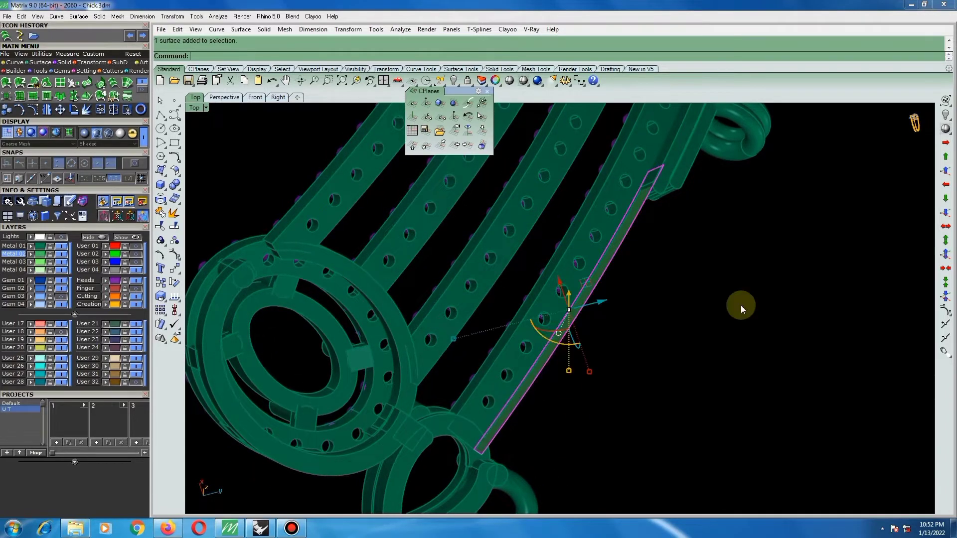
click(176, 171)
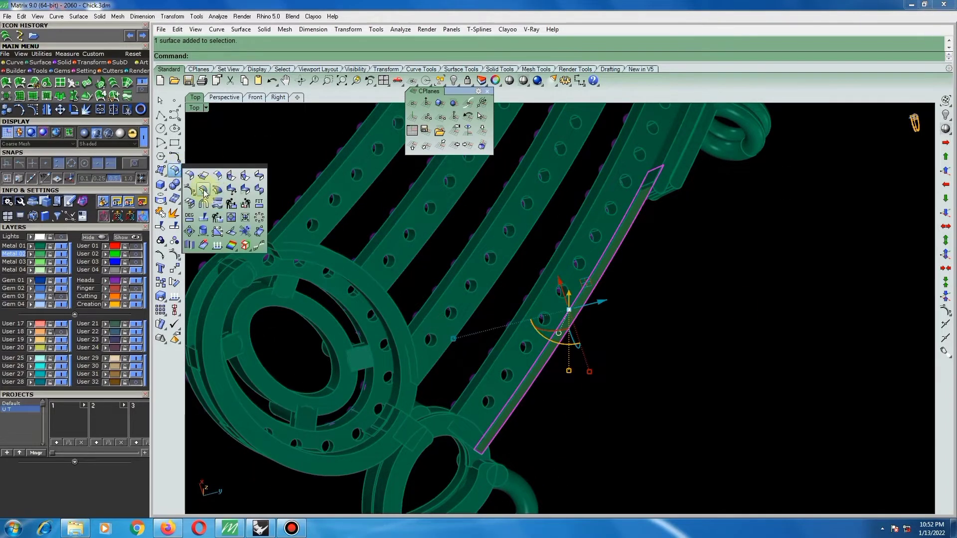
click(204, 192)
click(590, 312)
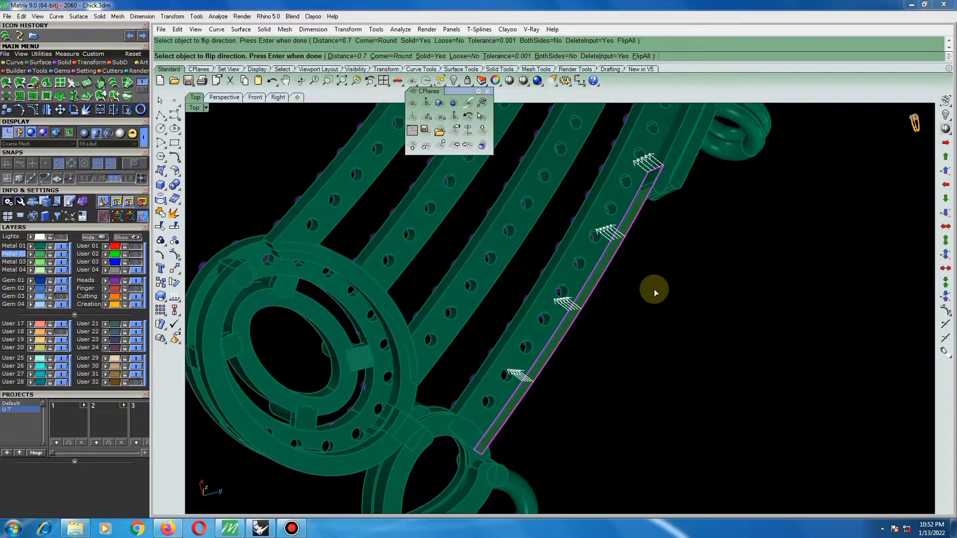
key(Return)
right_drag(649, 294, 525, 293)
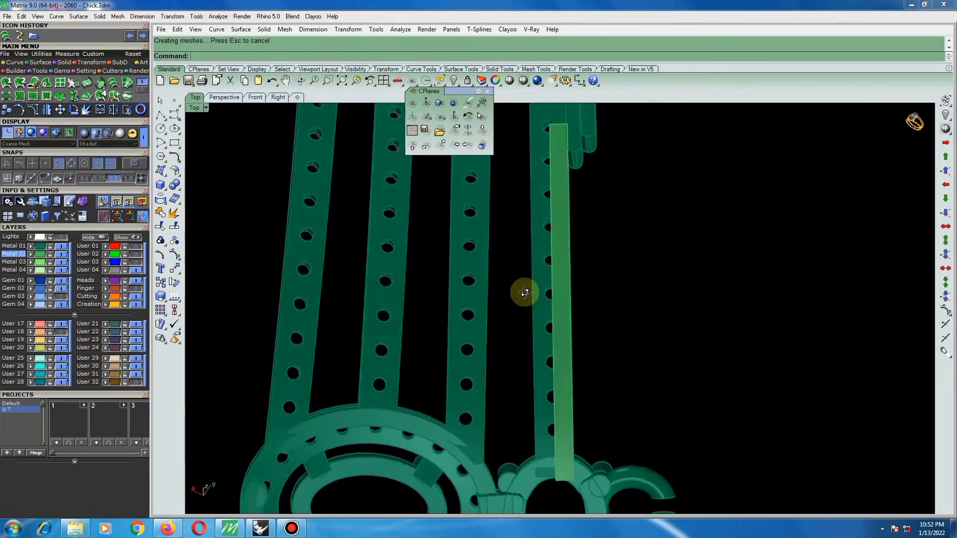
scroll(564, 329, down, 3)
scroll(561, 337, up, 3)
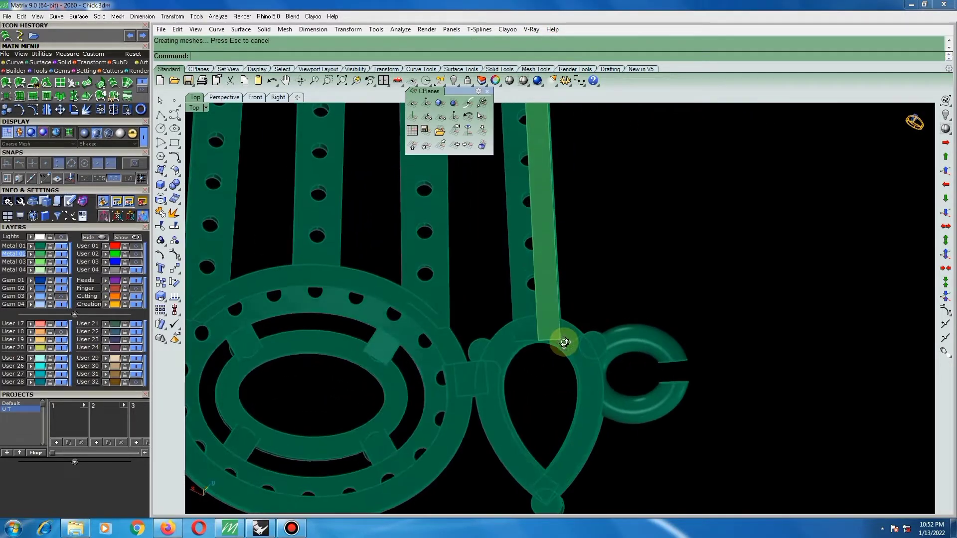
scroll(564, 341, up, 3)
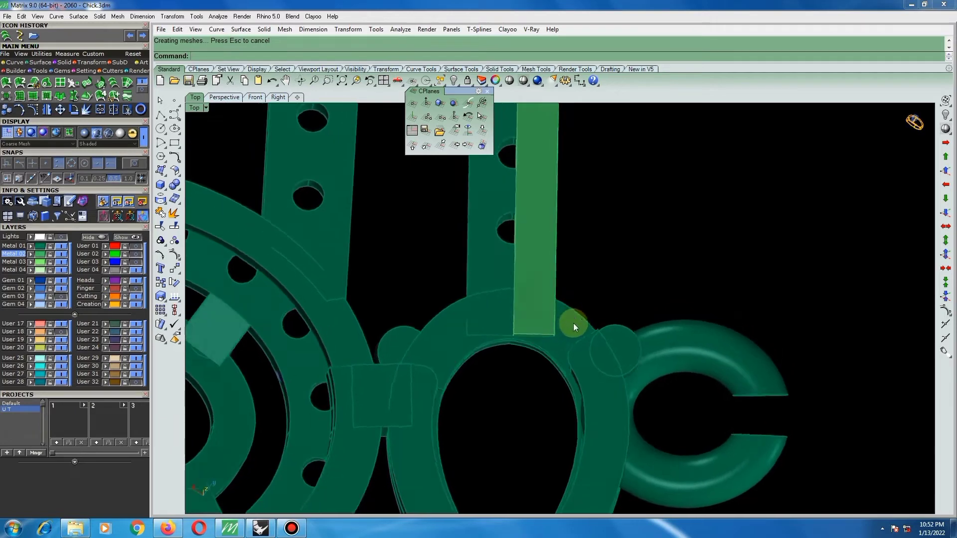
scroll(548, 329, up, 2)
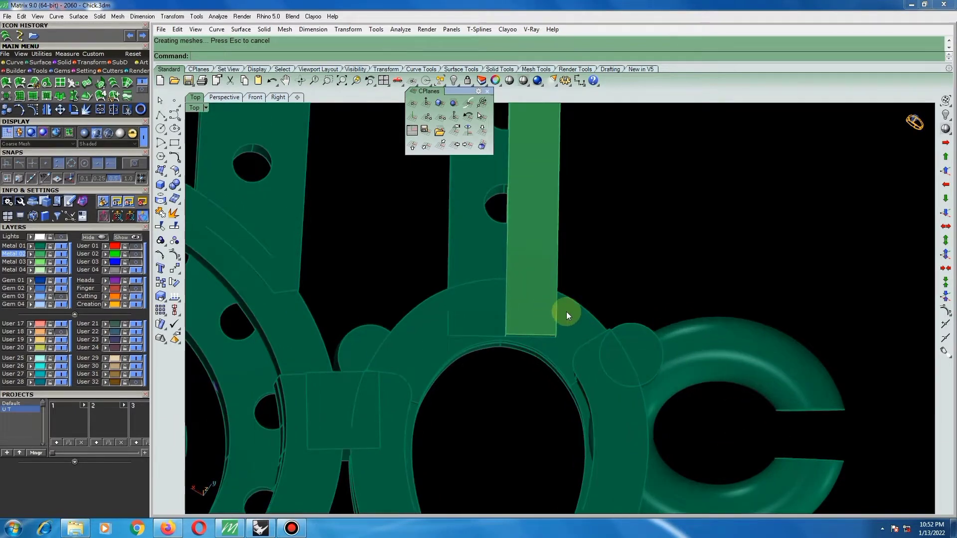
key(ctrl+z)
Split the strip crosswise where it overlaps the pear-shaped setting and delete the small end piece.
right_drag(568, 315, 647, 307)
click(173, 228)
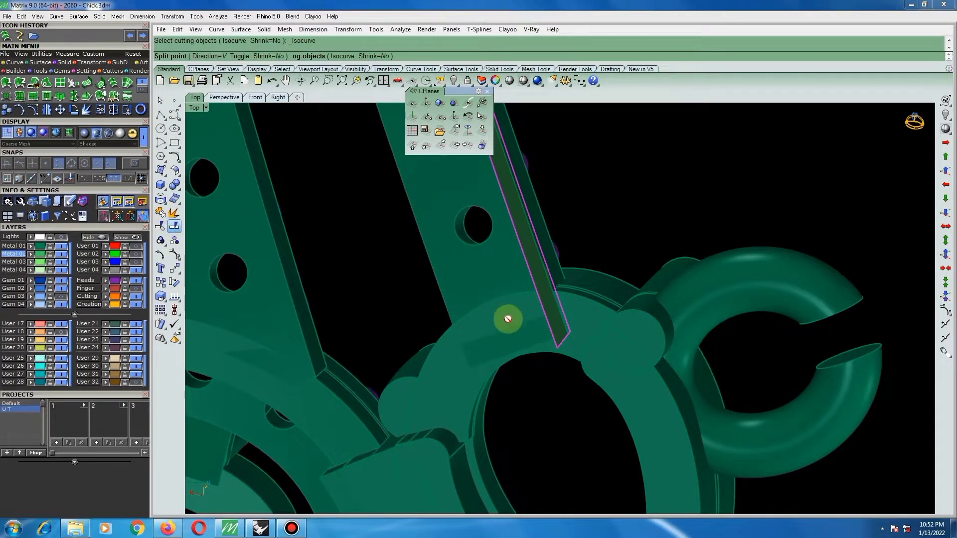
scroll(560, 325, up, 1)
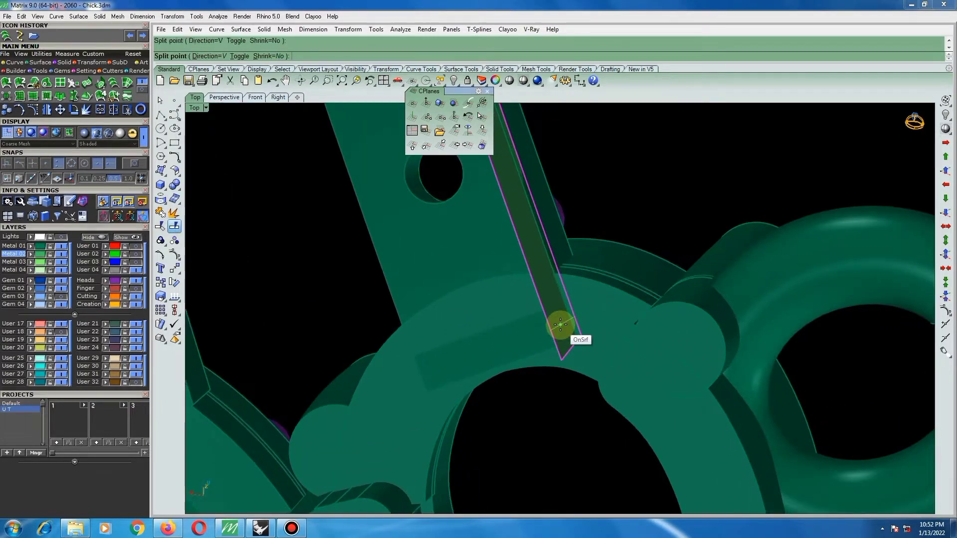
right_click(560, 325)
ctrl+click(555, 305)
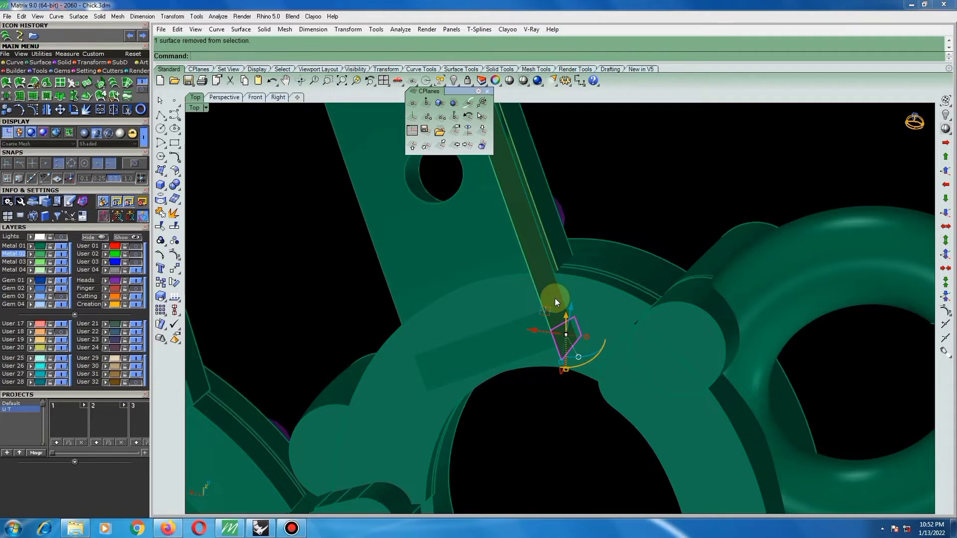
key(Delete)
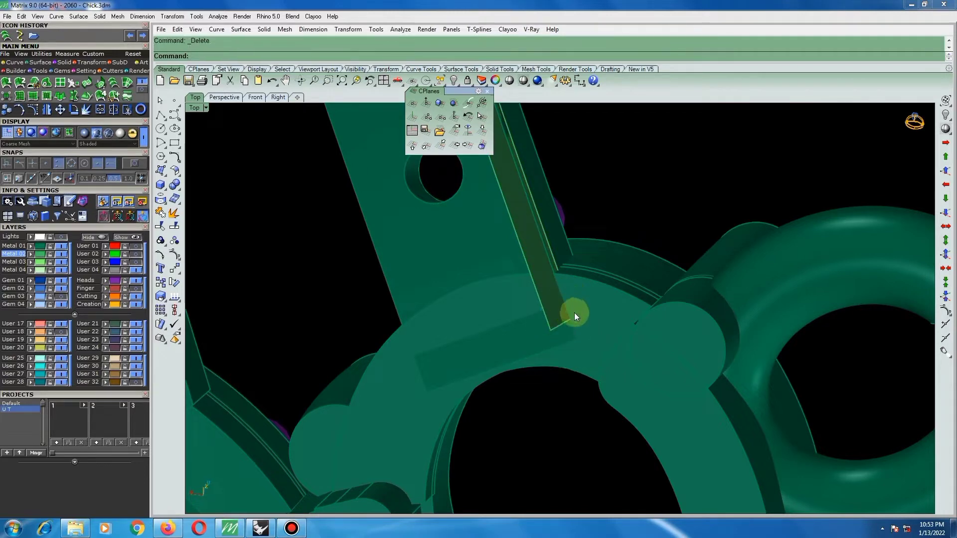
scroll(576, 314, down, 4)
right_drag(592, 296, 577, 360)
scroll(577, 340, down, 3)
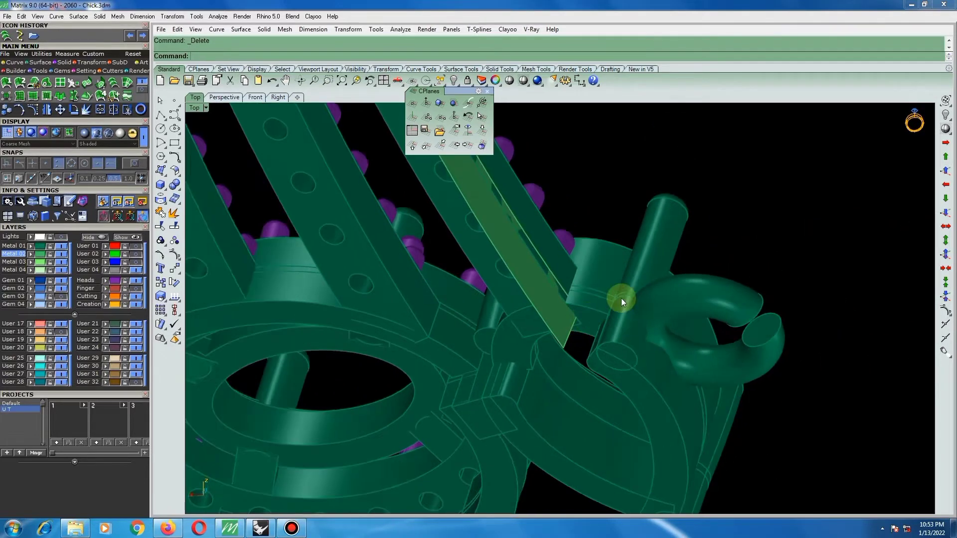
Extract a copy of the outer side surface of the pear-shaped setting at the strip's end.
right_drag(622, 298, 662, 260)
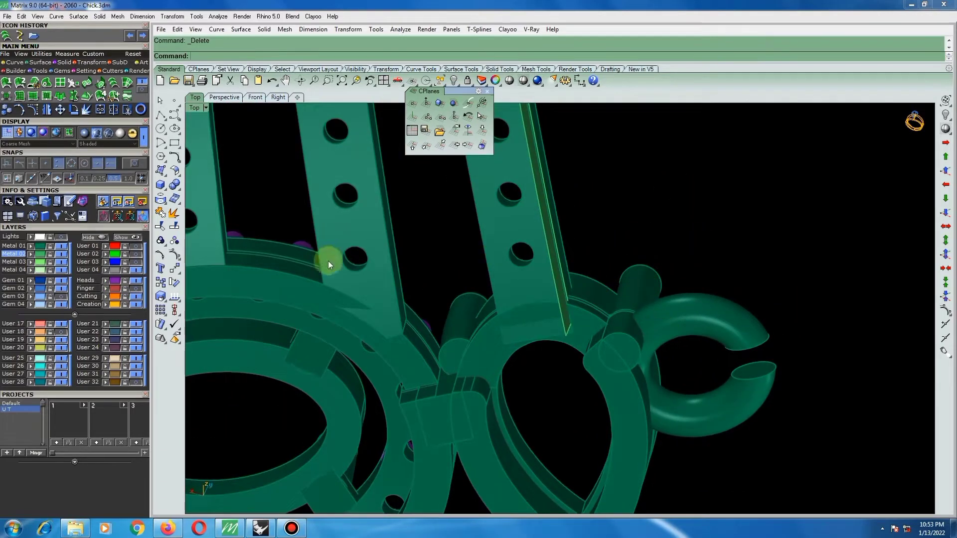
click(173, 213)
scroll(583, 369, up, 3)
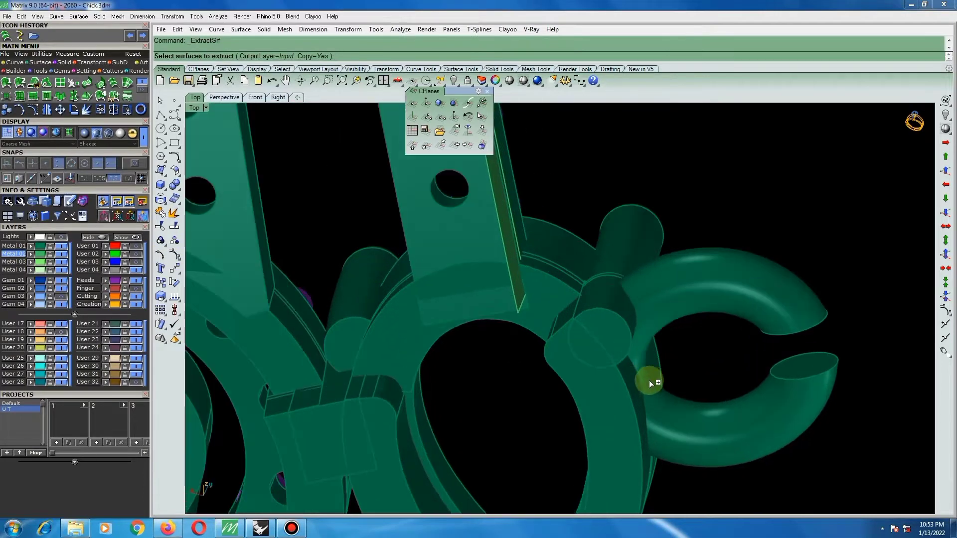
click(632, 380)
key(Return)
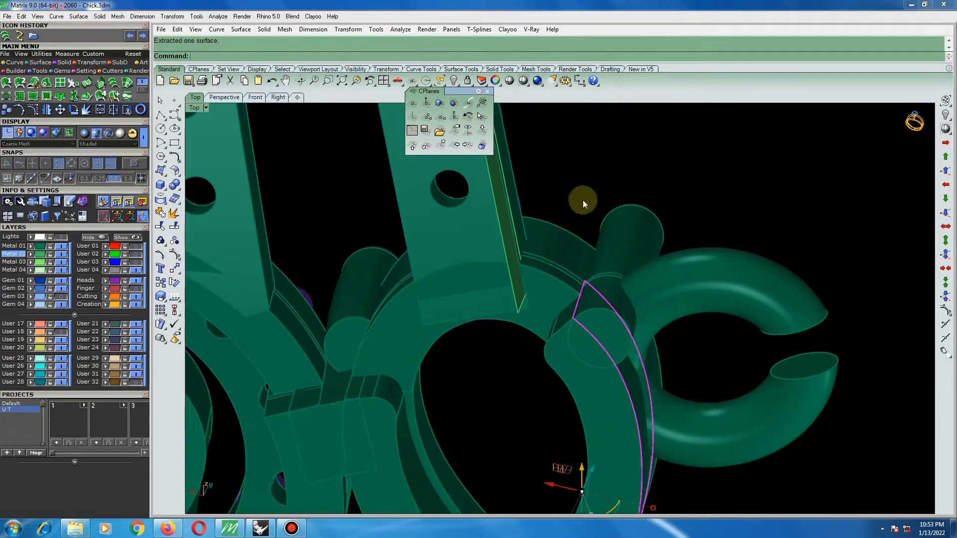
key(Return)
right_click(573, 186)
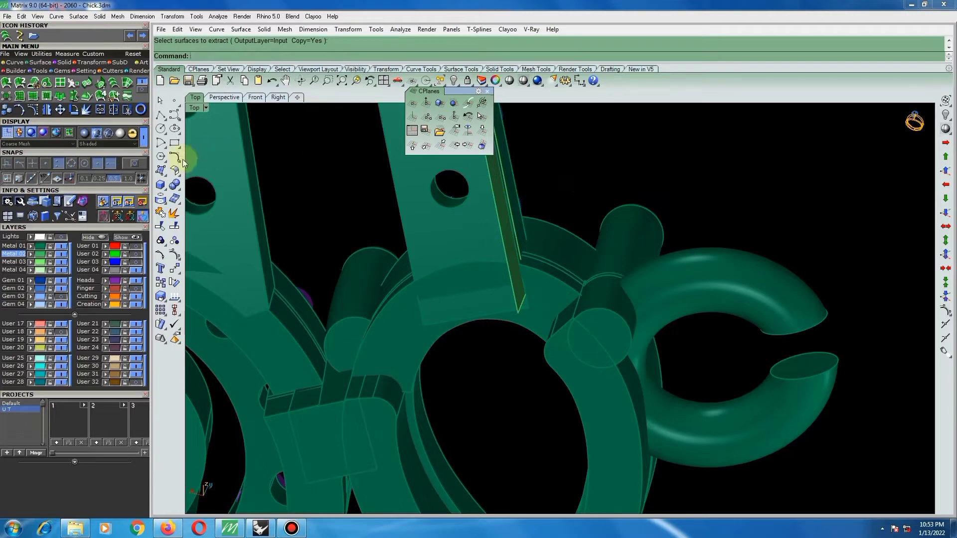
Untrim the end edge of the extracted setting surface so it runs past the strip.
click(161, 227)
scroll(566, 319, up, 6)
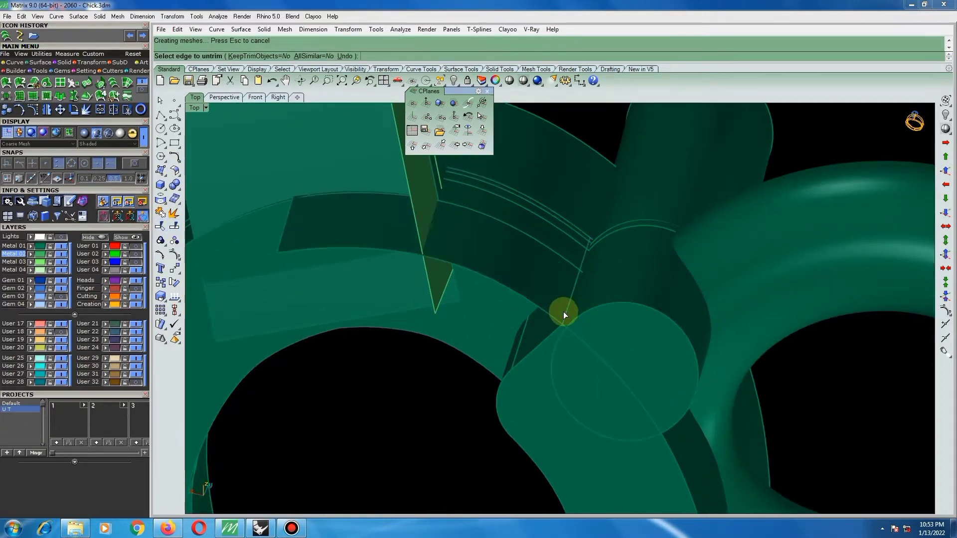
scroll(564, 313, down, 6)
right_drag(566, 299, 468, 250)
right_click(504, 262)
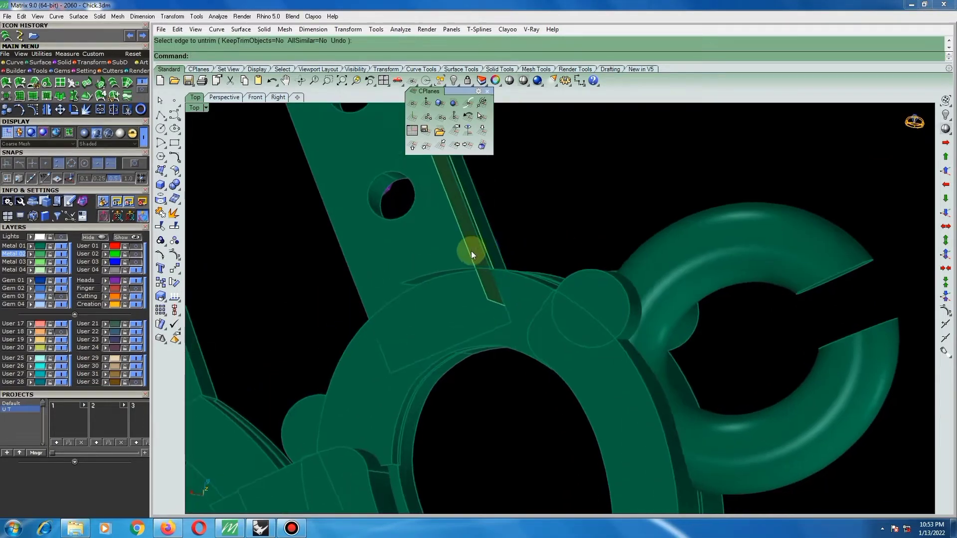
Offset the strip along the outermost bar by 0.7 into a solid towards the bar.
click(469, 250)
click(175, 173)
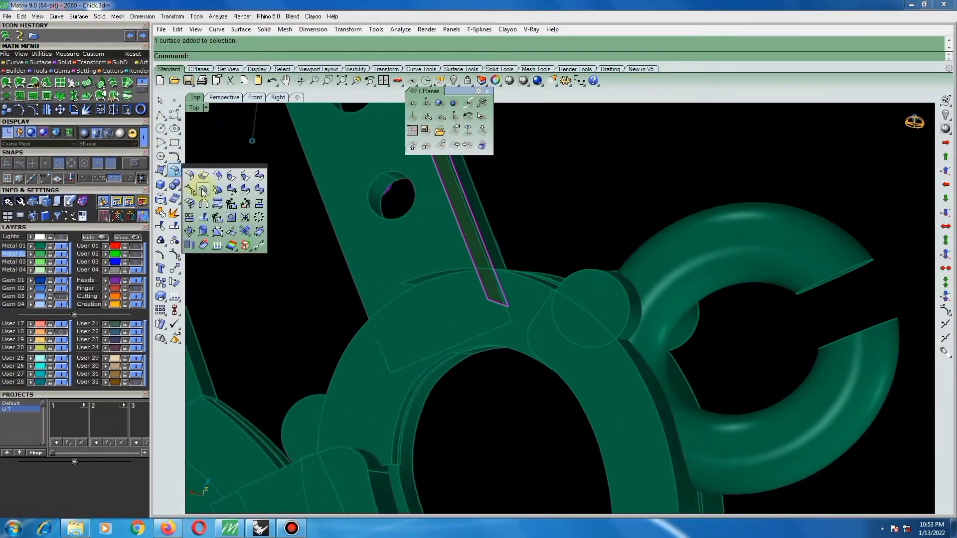
click(201, 191)
right_click(489, 270)
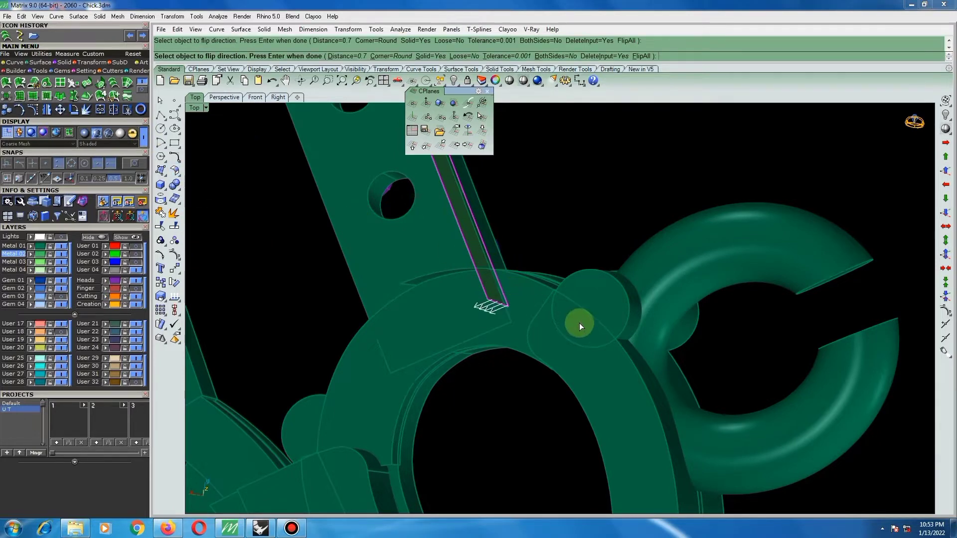
scroll(579, 323, down, 3)
right_drag(556, 278, 587, 291)
key(ctrl+a)
Split the extracted setting surface along a V isocurve at the strip's inner edge and delete the small end piece.
click(553, 279)
scroll(504, 250, up, 3)
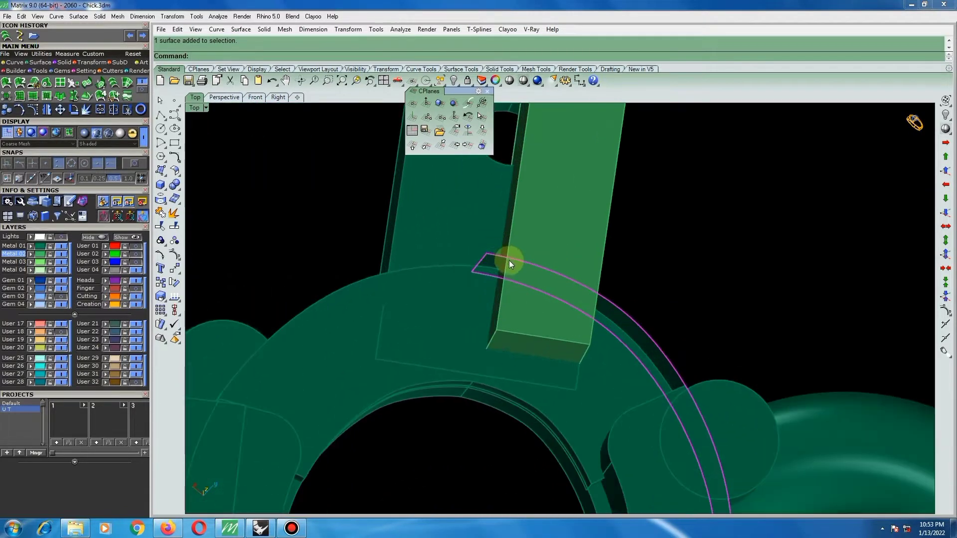
click(175, 227)
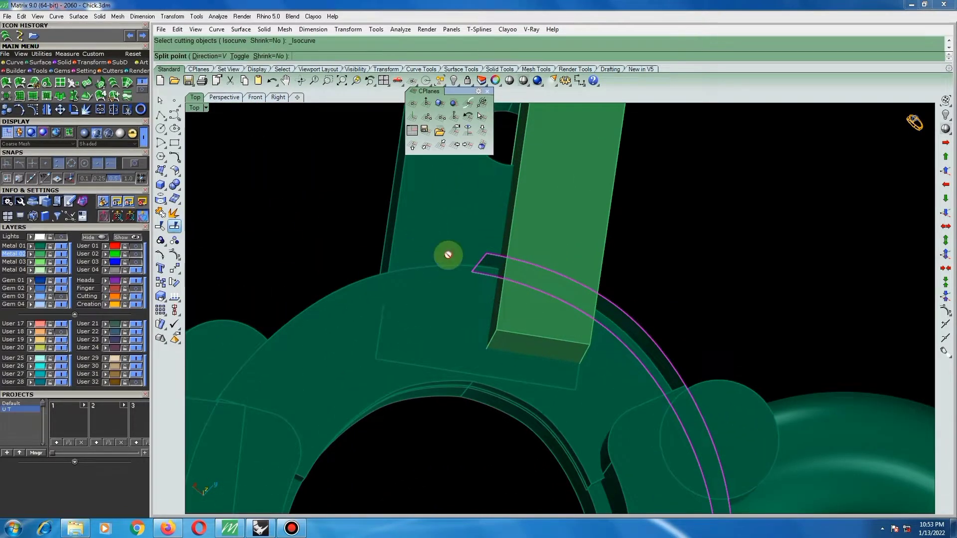
scroll(479, 264, up, 5)
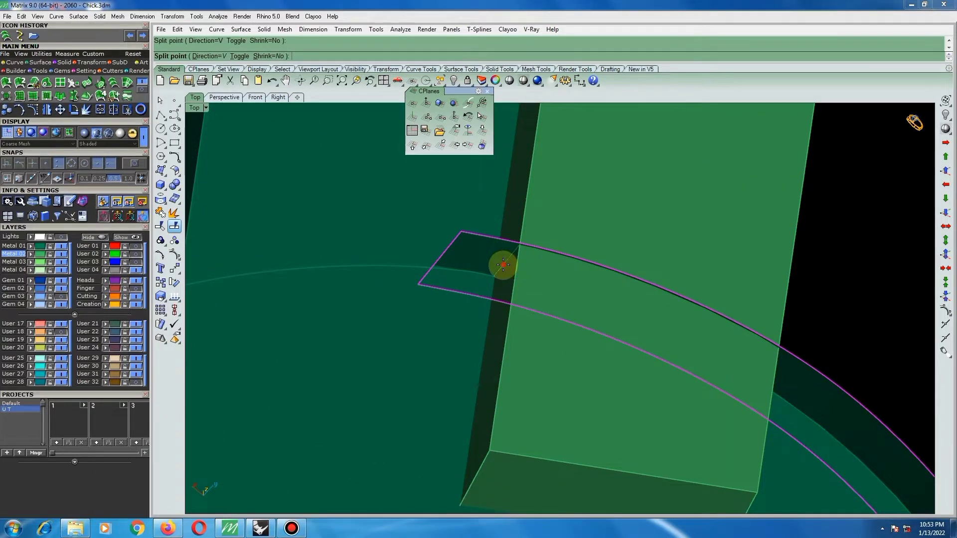
click(504, 265)
scroll(504, 265, down, 3)
ctrl+drag(612, 357, 604, 354)
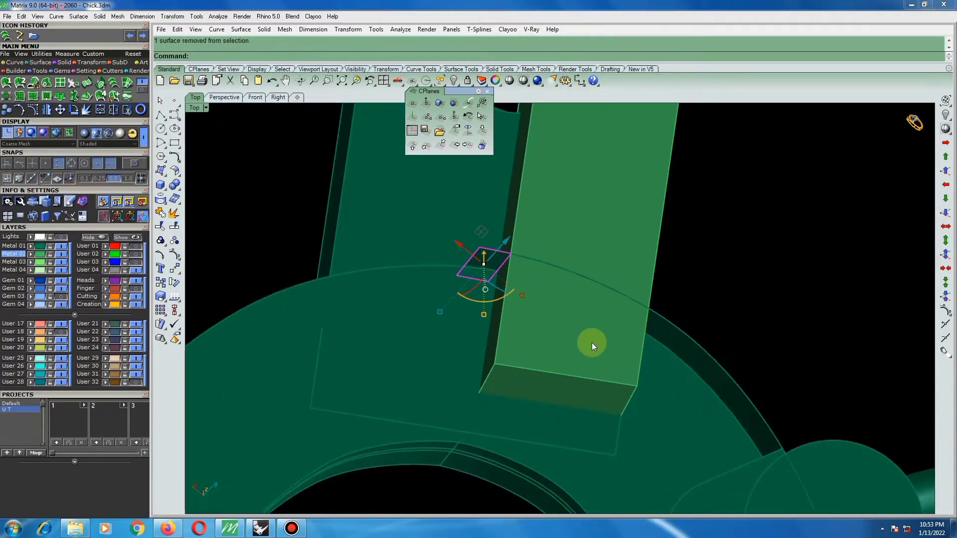
Offset the remaining extracted setting surface by 0.7 into a solid that overlaps the strip's end.
click(665, 324)
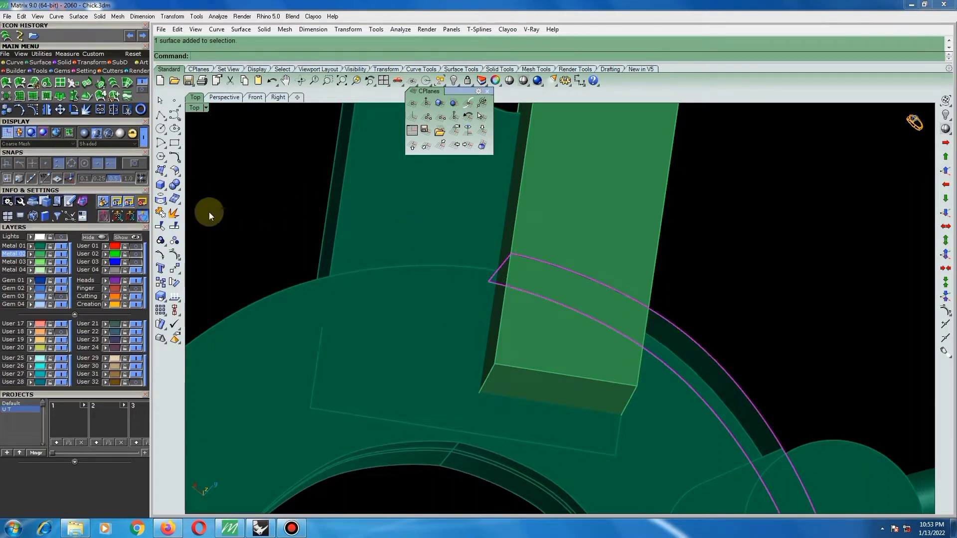
click(174, 170)
click(203, 191)
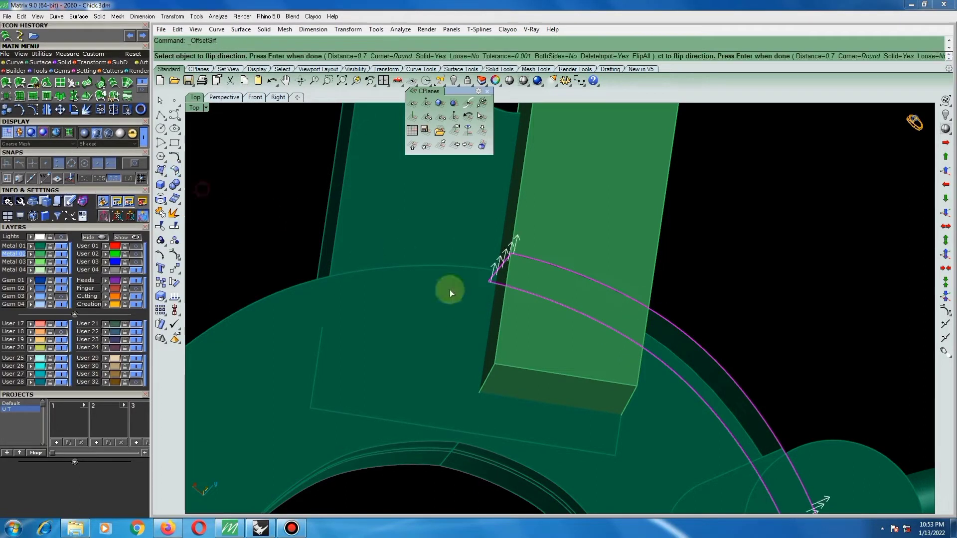
key(Return)
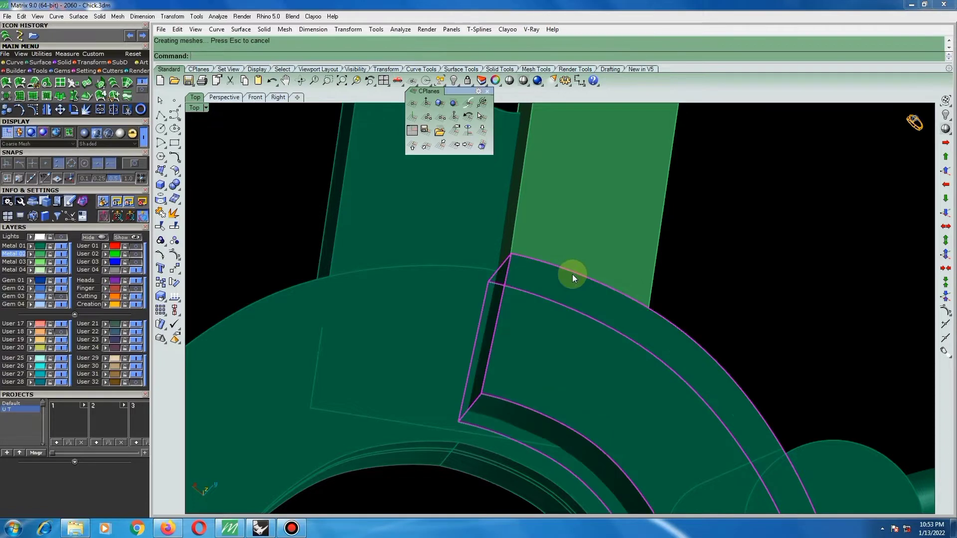
Select the offset solid lying along the pear-shaped setting at the strip's end and delete it.
scroll(549, 283, down, 5)
right_drag(523, 281, 684, 154)
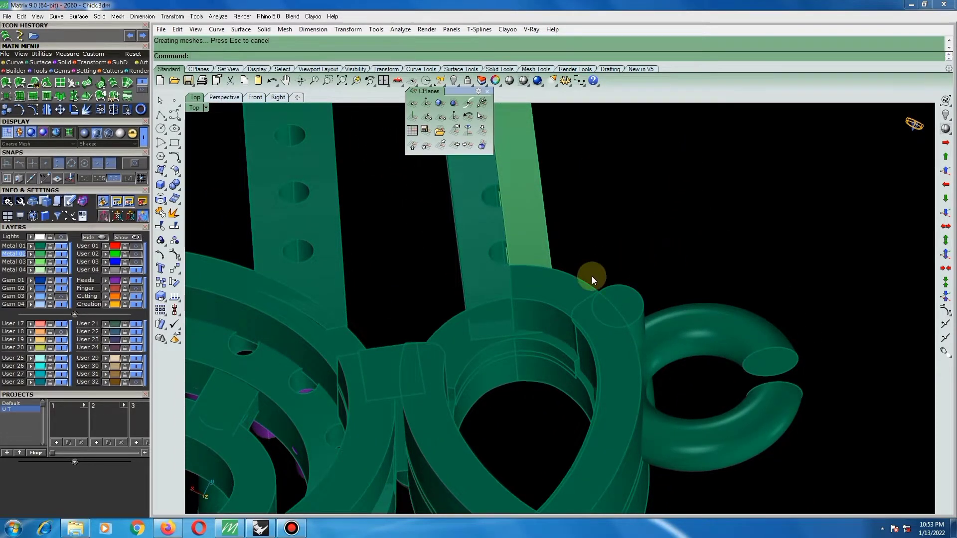
right_drag(593, 280, 573, 346)
click(575, 284)
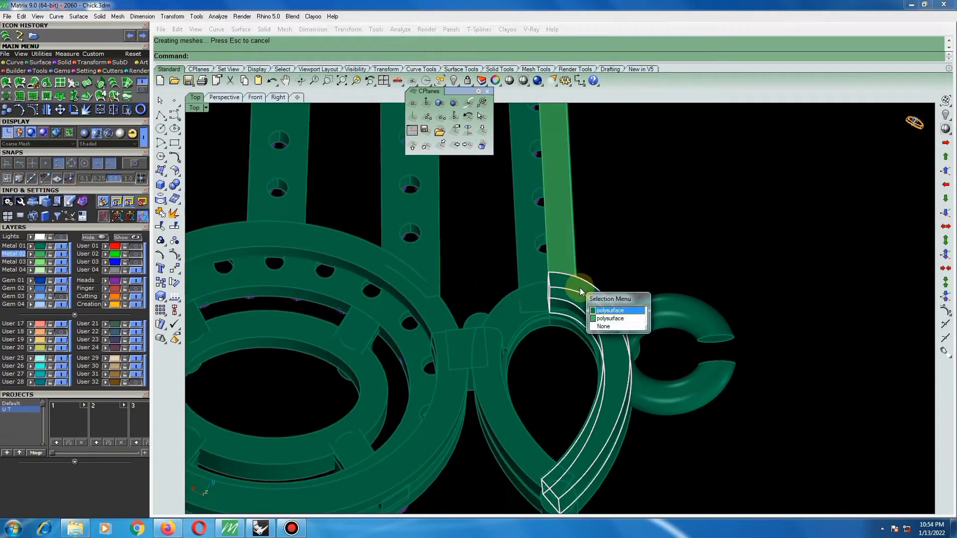
right_click(582, 287)
right_drag(587, 283, 552, 358)
key(Delete)
Turn on the Gem 03 layer to show the stones in the flower and bars.
right_drag(477, 295, 498, 208)
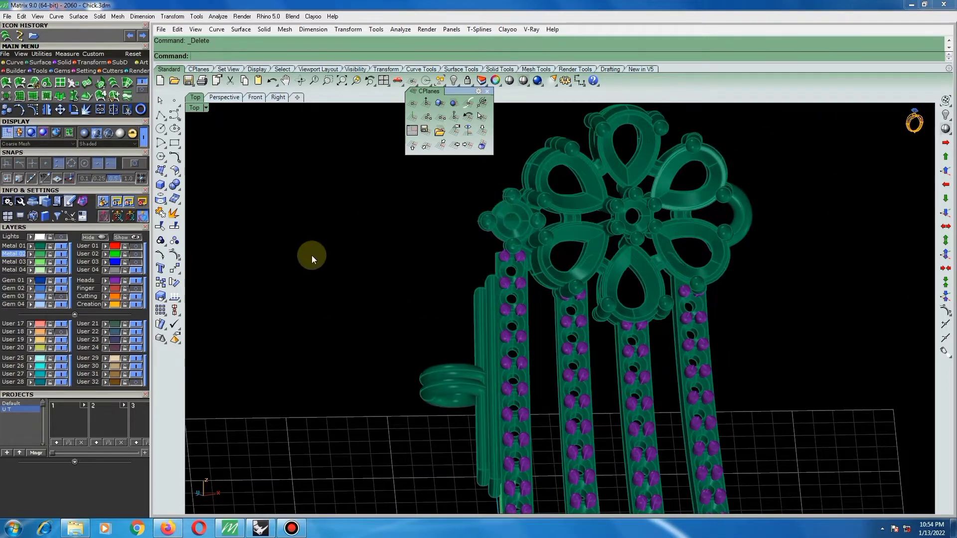
click(61, 296)
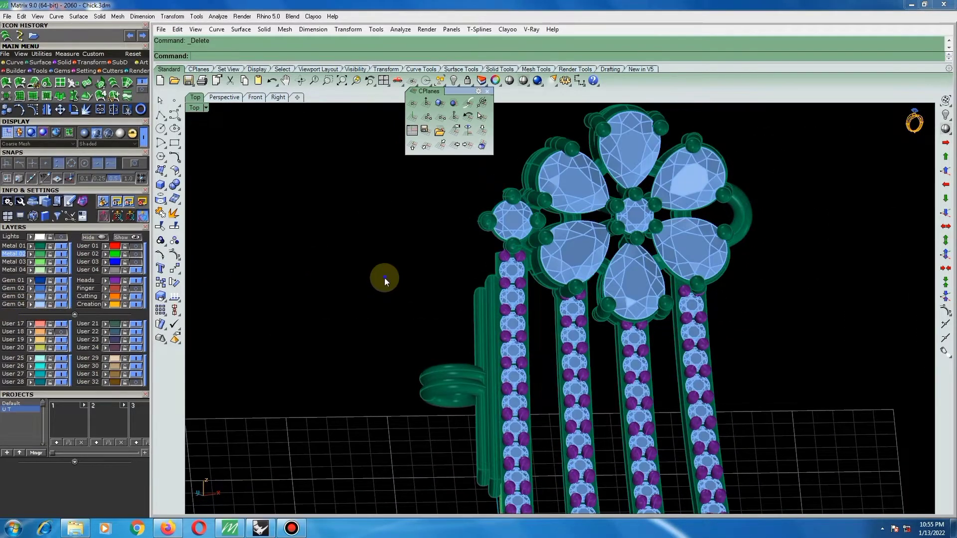
right_drag(384, 277, 648, 235)
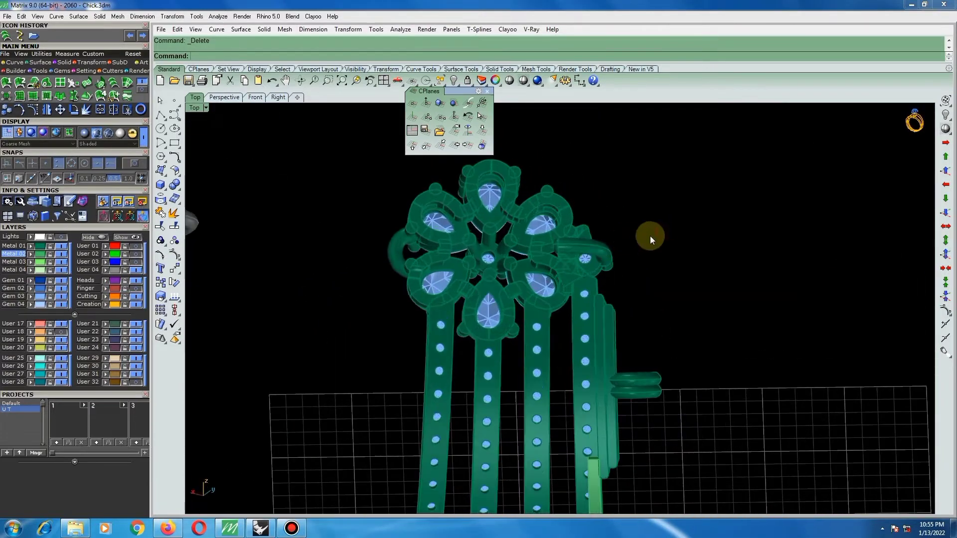
Remove the loop behind the small round setting from its group and delete it.
click(160, 242)
click(214, 244)
scroll(582, 241, up, 4)
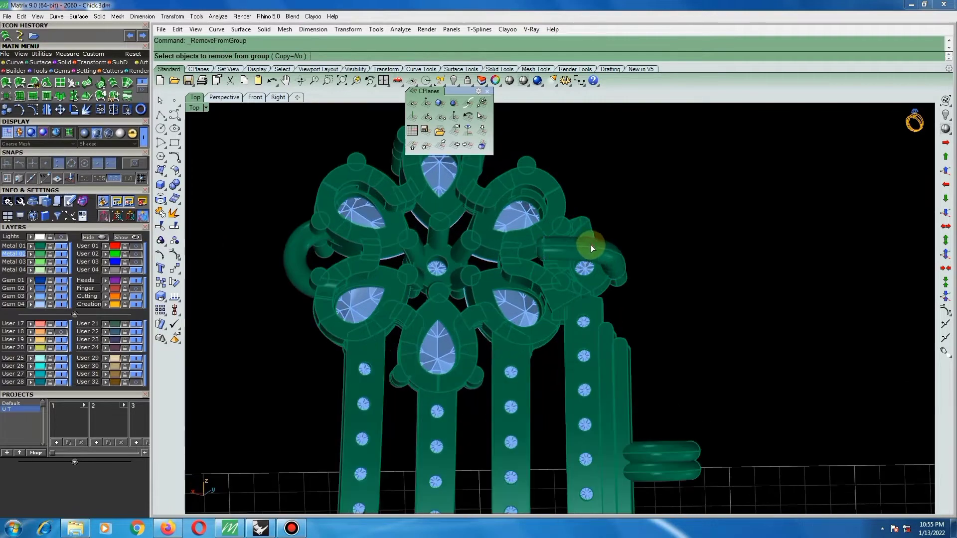
click(592, 246)
key(Return)
key(Delete)
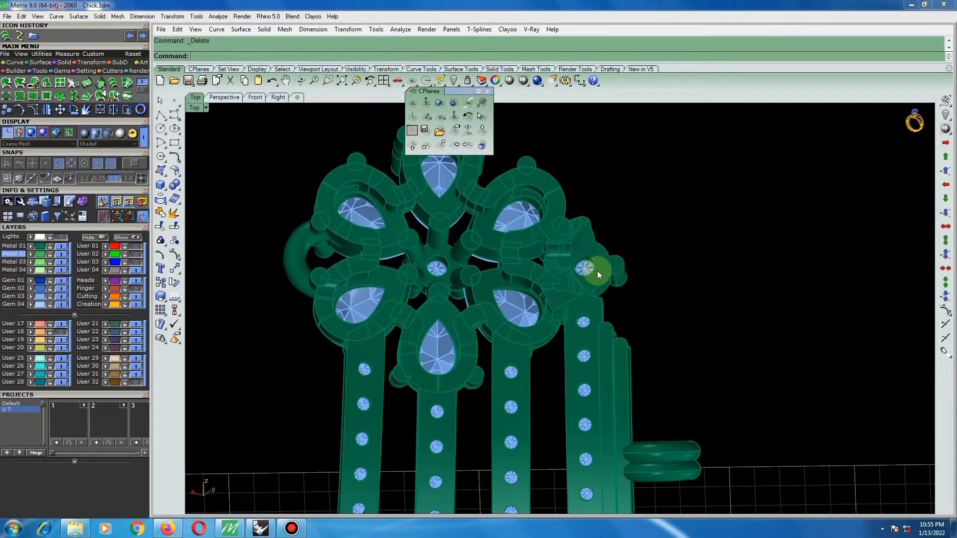
Try to remove the two curved pieces between the small round setting and the flower from their group and delete them.
right_drag(598, 271, 654, 240)
scroll(574, 262, up, 3)
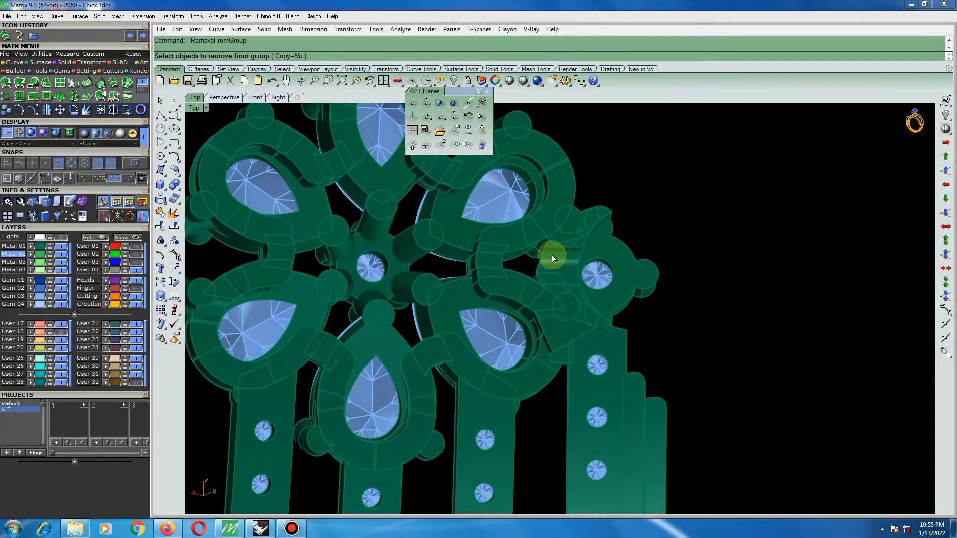
click(551, 254)
right_click(545, 258)
scroll(554, 276, up, 4)
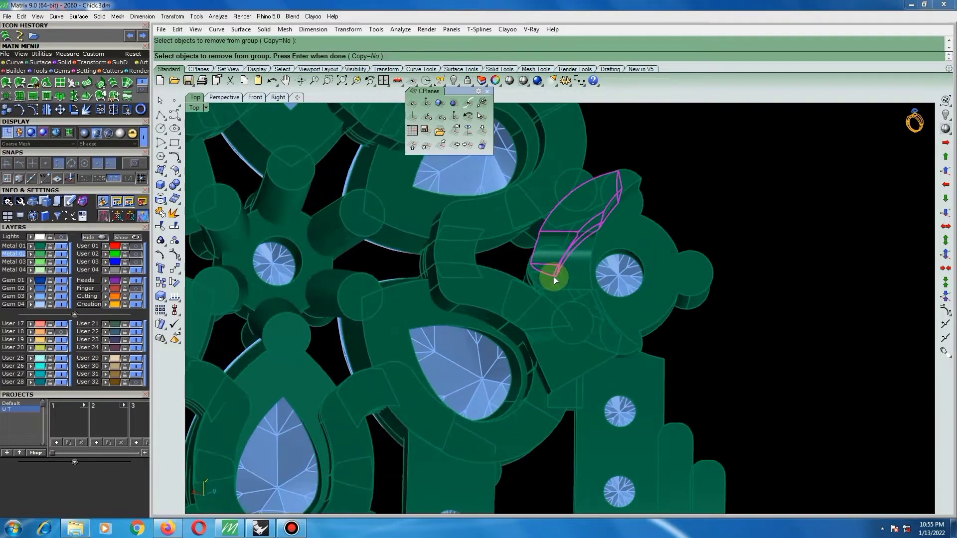
click(551, 276)
right_click(551, 275)
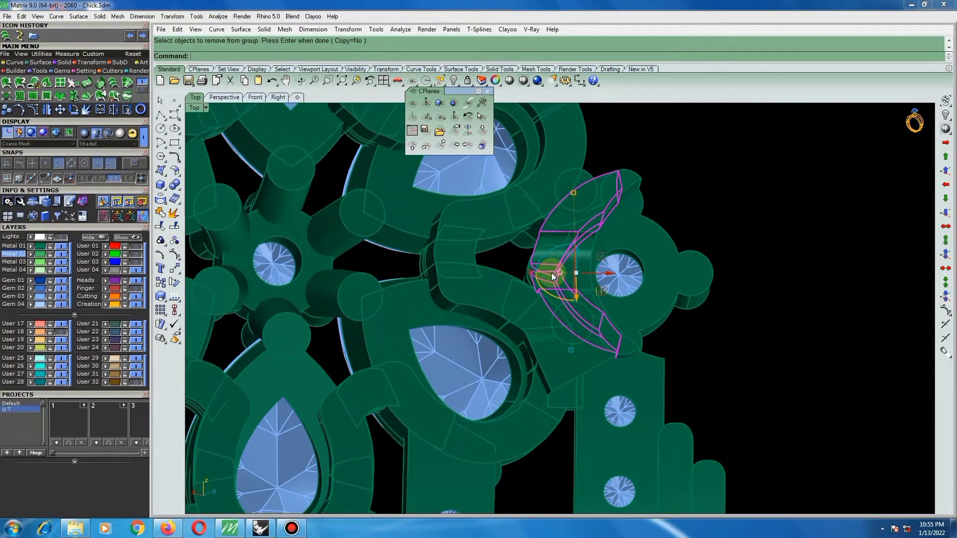
key(Delete)
Undo the deletion and the group removal of the two curved pieces and deselect them.
scroll(559, 267, down, 4)
right_drag(565, 275, 342, 317)
key(ctrl+z)
key(ctrl+z)
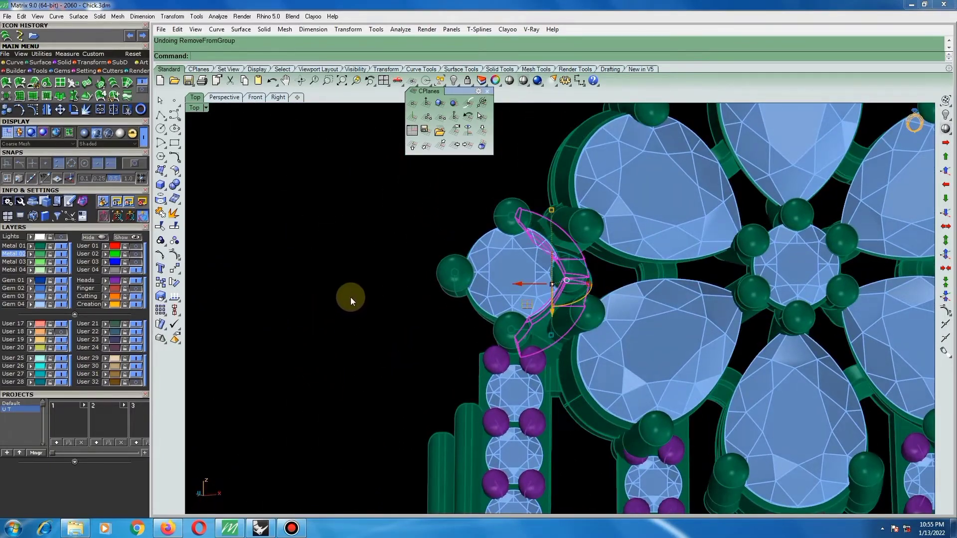
click(352, 297)
Extract a copy of the back surface of the small round setting beside the flower.
scroll(432, 277, down, 4)
right_drag(433, 279, 734, 258)
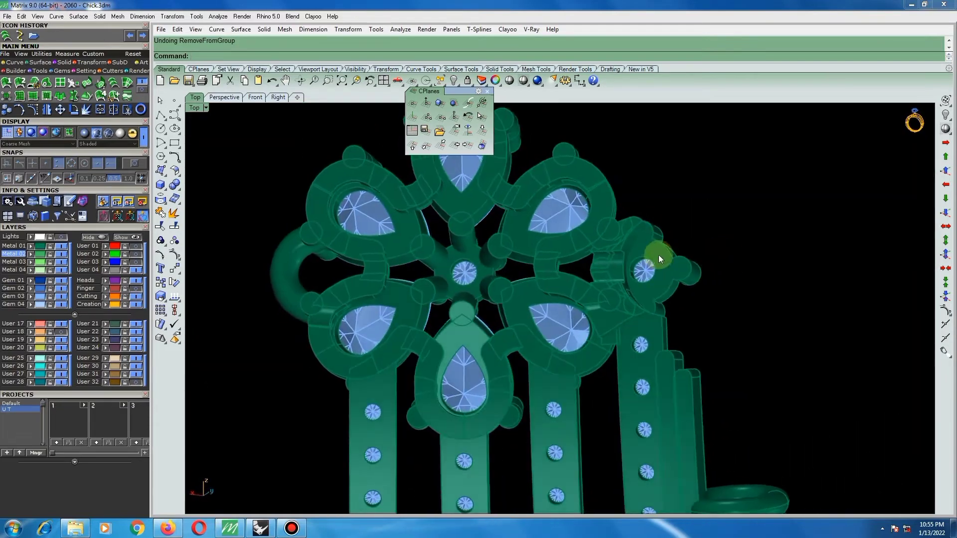
right_drag(668, 259, 735, 238)
click(175, 215)
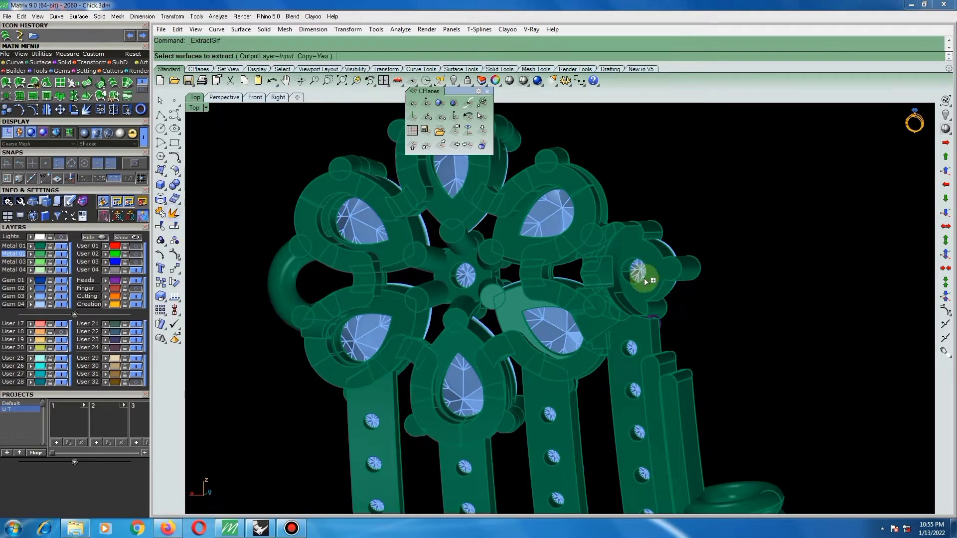
scroll(644, 278, up, 2)
click(648, 260)
key(Return)
right_drag(683, 268, 555, 279)
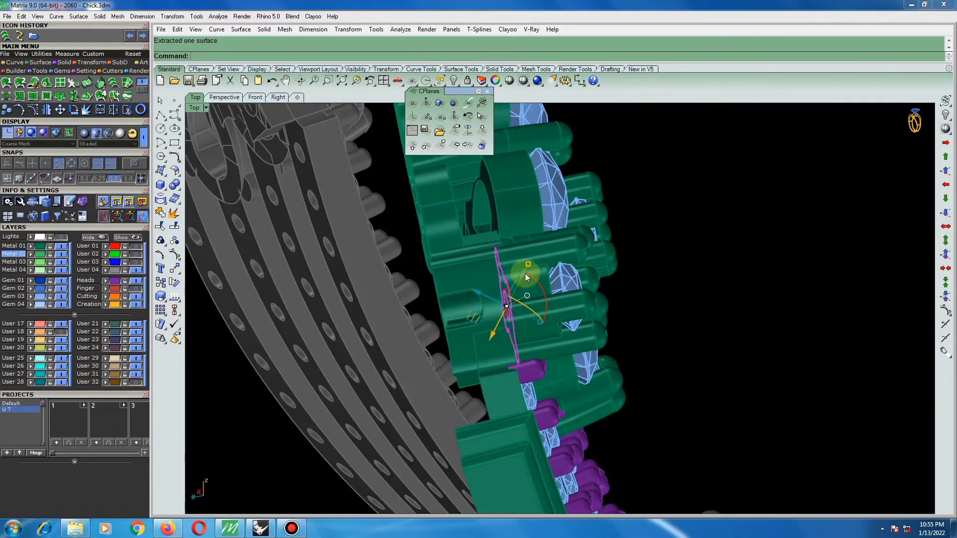
Try offsetting the extracted round-setting surface by 1.2 into a solid towards the back.
click(174, 171)
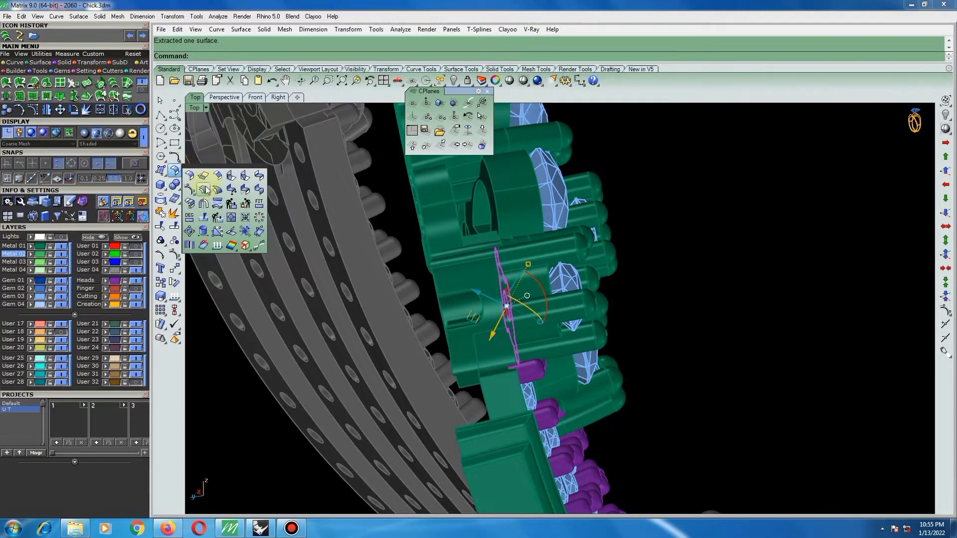
click(206, 190)
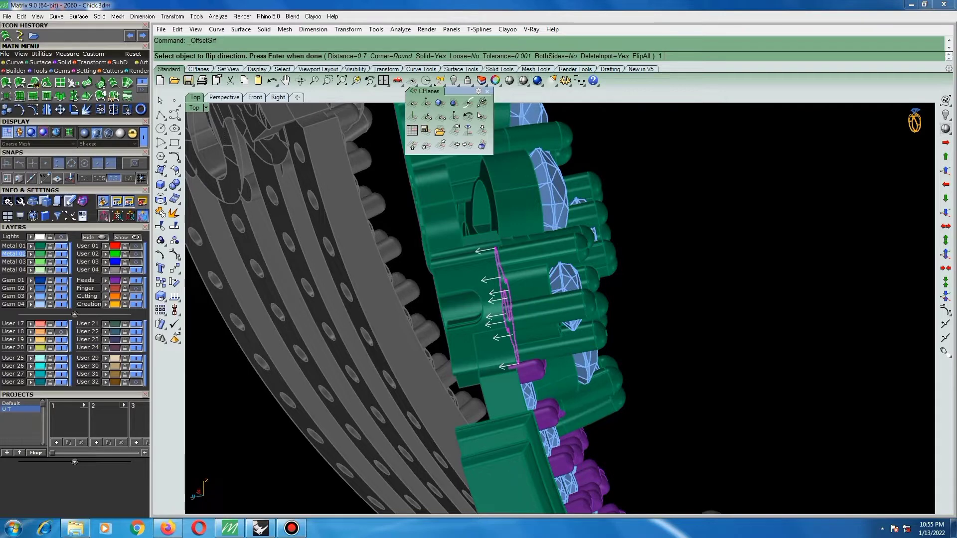
text(1.2)
key(Return)
Offset the extracted round-setting surface by 1.6 into a solid towards the back.
key(Return)
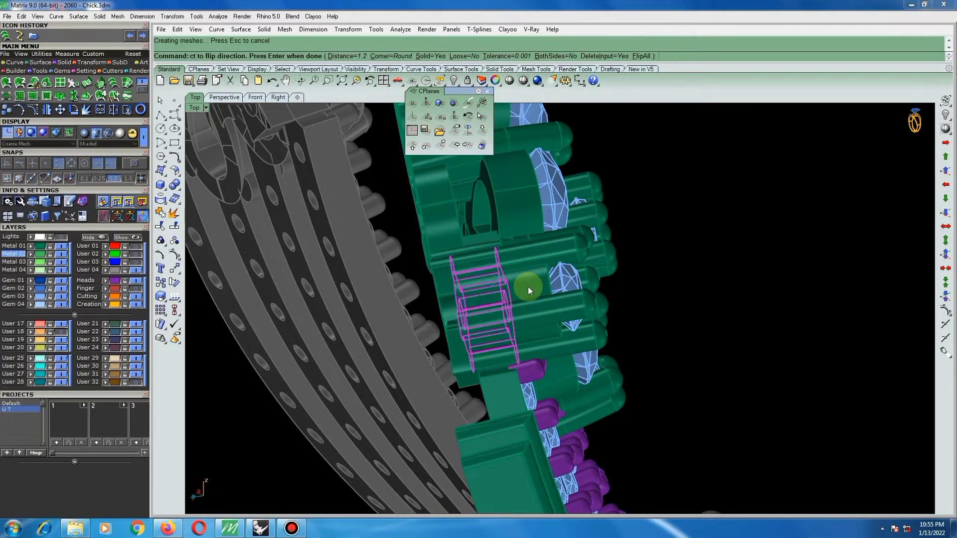
key(Return)
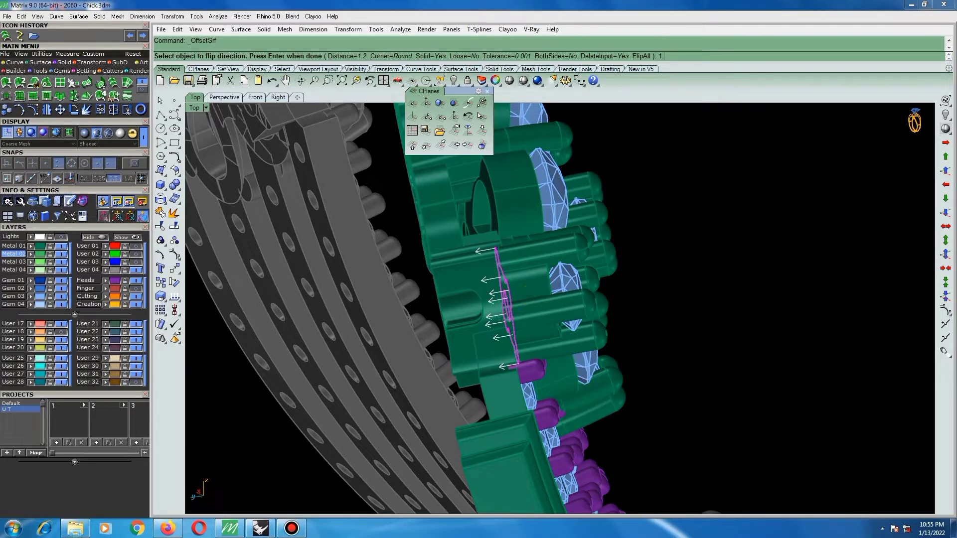
key(Return)
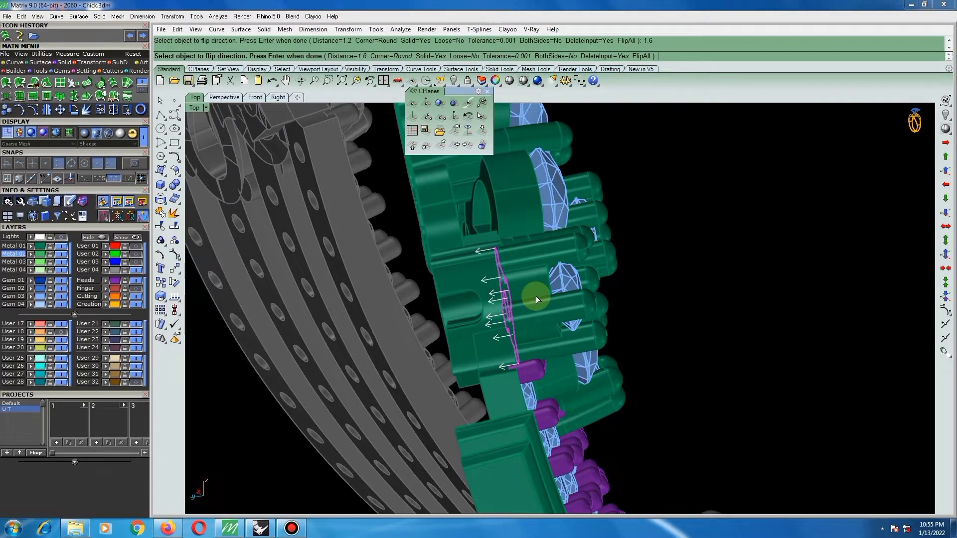
key(Return)
scroll(478, 263, up, 2)
right_drag(478, 262, 393, 294)
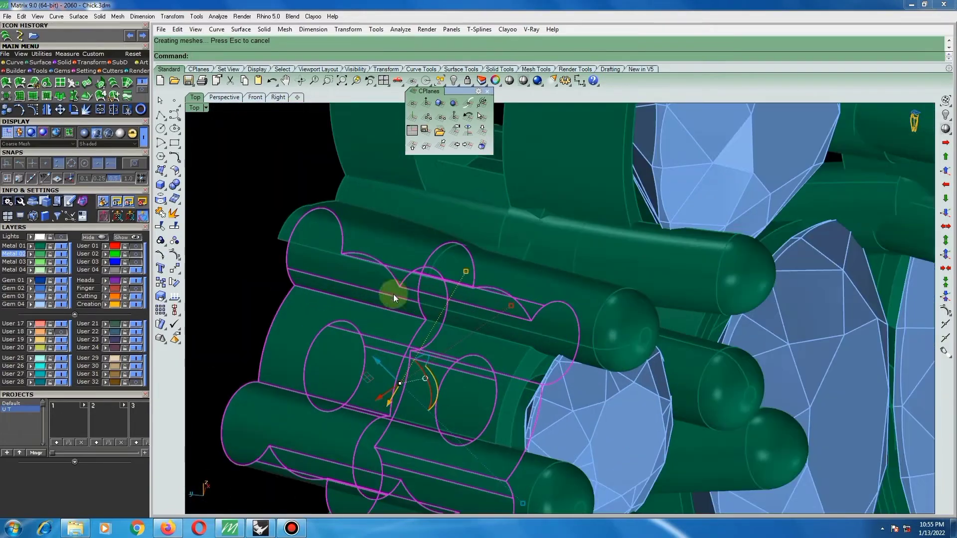
Stretch the round setting's back solid in one direction past its stone-side end by a factor of about 1.1.
click(161, 297)
click(199, 301)
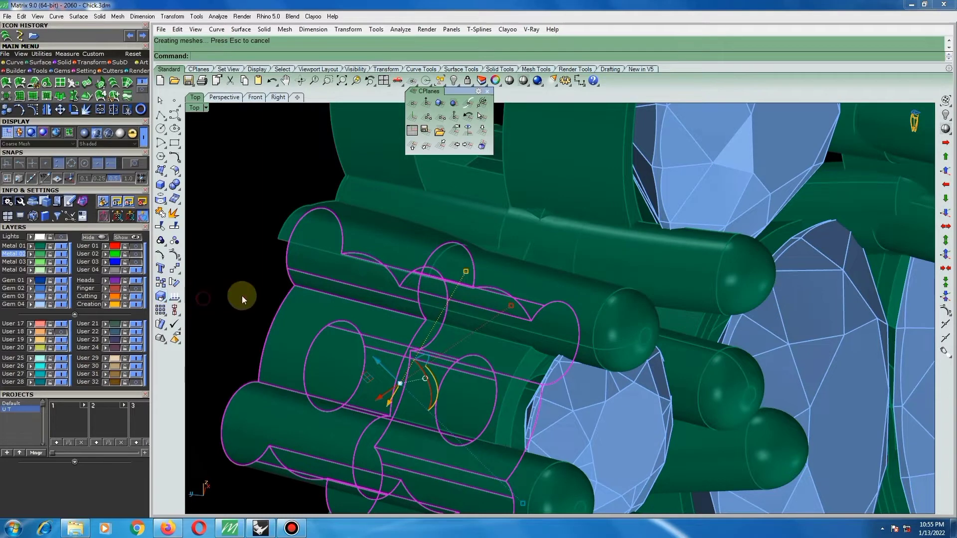
click(287, 269)
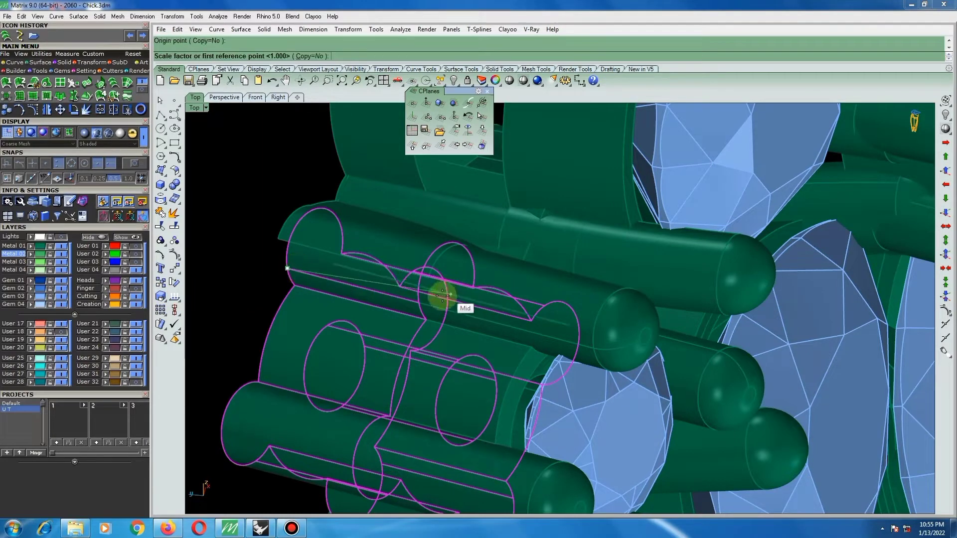
click(421, 303)
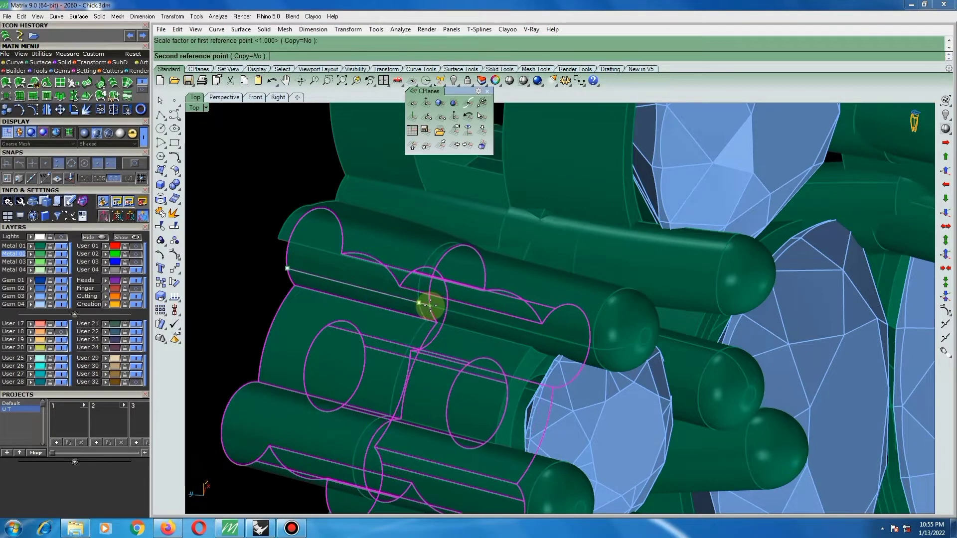
click(435, 306)
Stretch the same back solid in one direction past its opposite end by a factor of about 1.07.
key(Return)
click(432, 306)
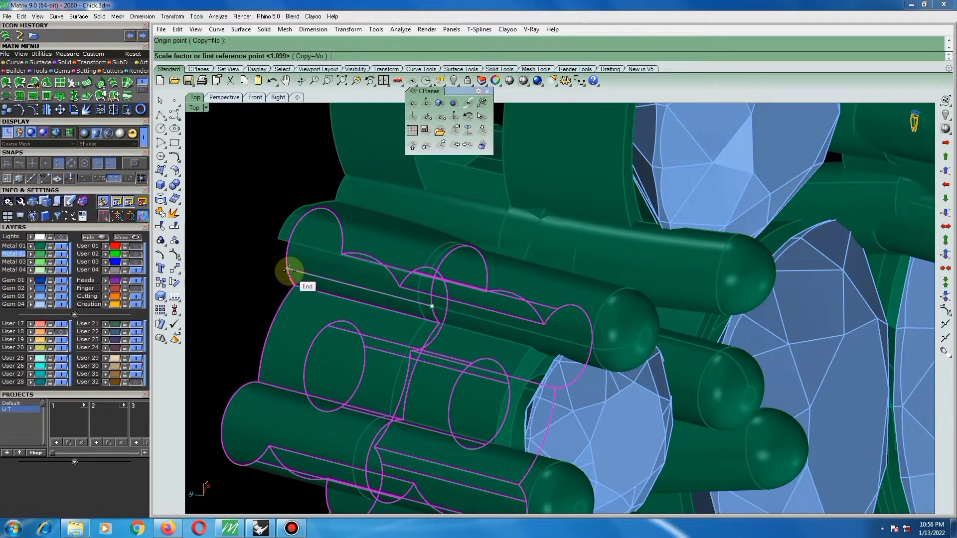
click(287, 268)
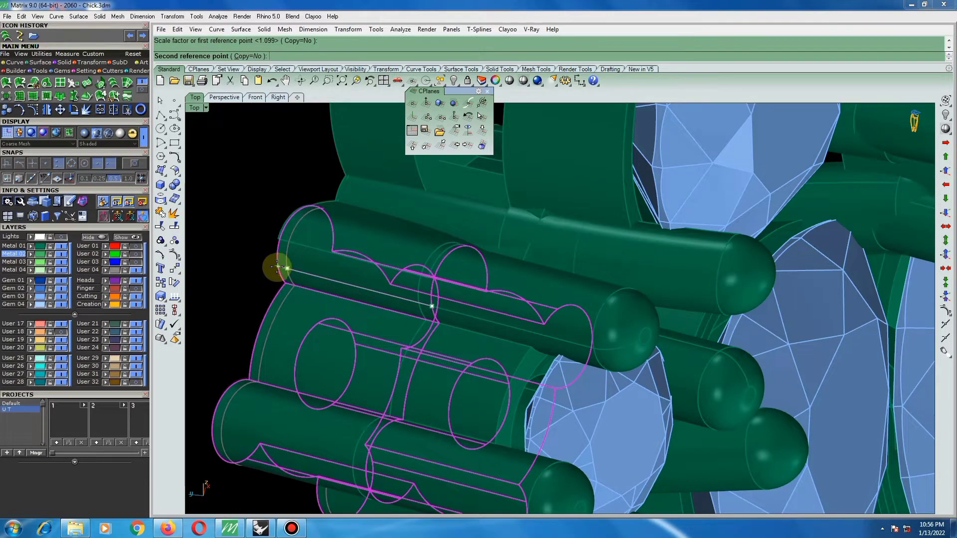
click(277, 267)
scroll(255, 258, down, 5)
click(255, 258)
Try a further one-direction stretch of the round setting's back solid, with the origin on its small side lobe.
right_drag(284, 264, 590, 128)
scroll(601, 155, up, 5)
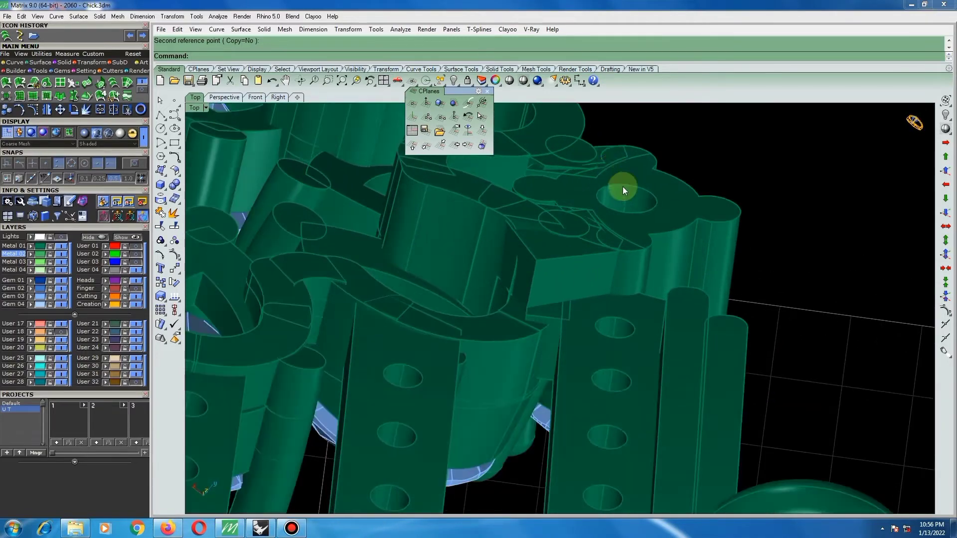
scroll(623, 187, up, 3)
click(633, 184)
key(space)
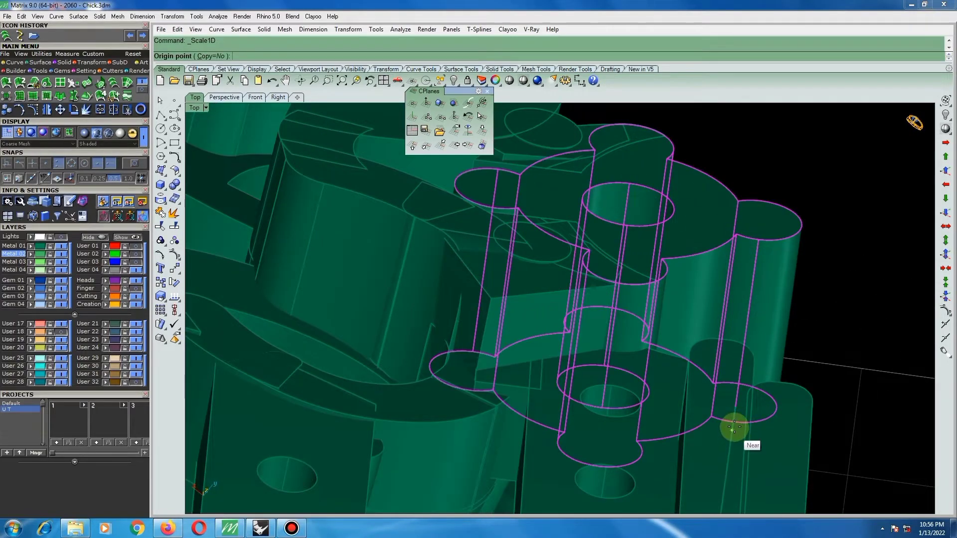
click(734, 426)
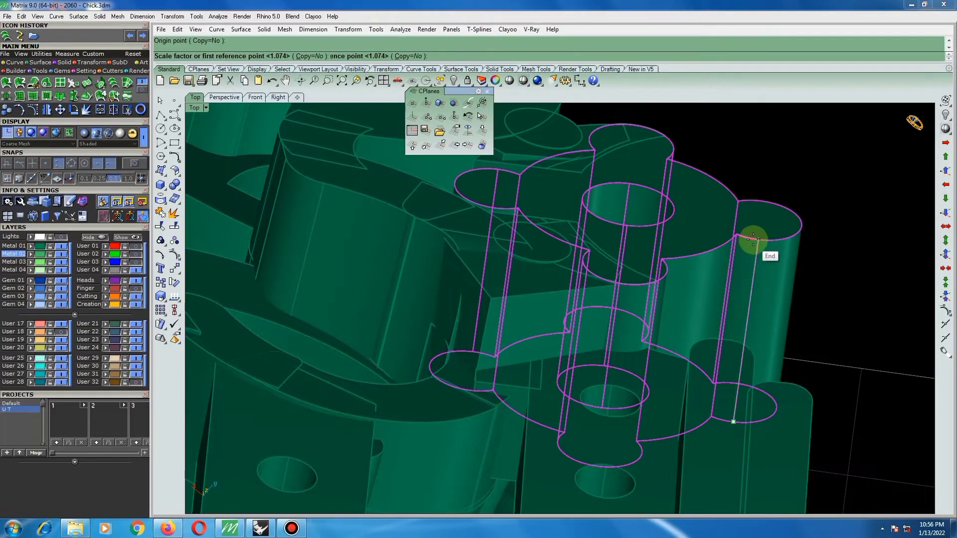
click(754, 239)
click(755, 238)
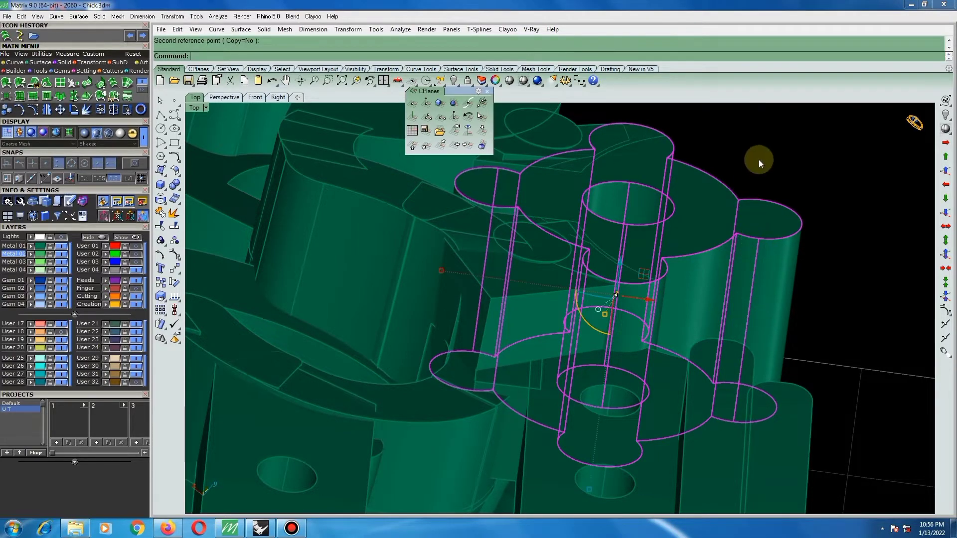
click(759, 161)
Examine how the thickened round setting meets the flower and the outermost bar from the back.
scroll(650, 209, down, 5)
right_drag(634, 260, 632, 329)
scroll(632, 326, down, 4)
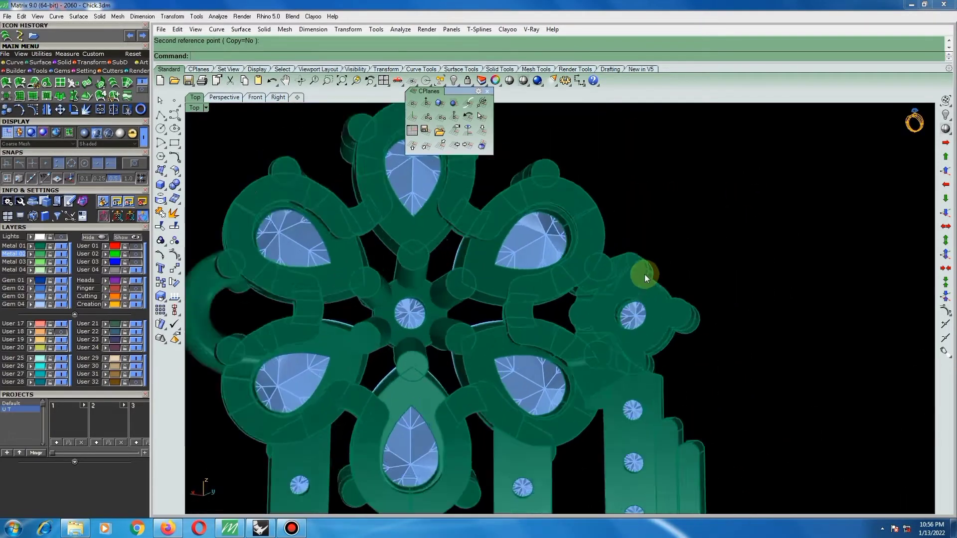
scroll(645, 274, up, 3)
right_drag(645, 271, 645, 244)
scroll(637, 264, down, 5)
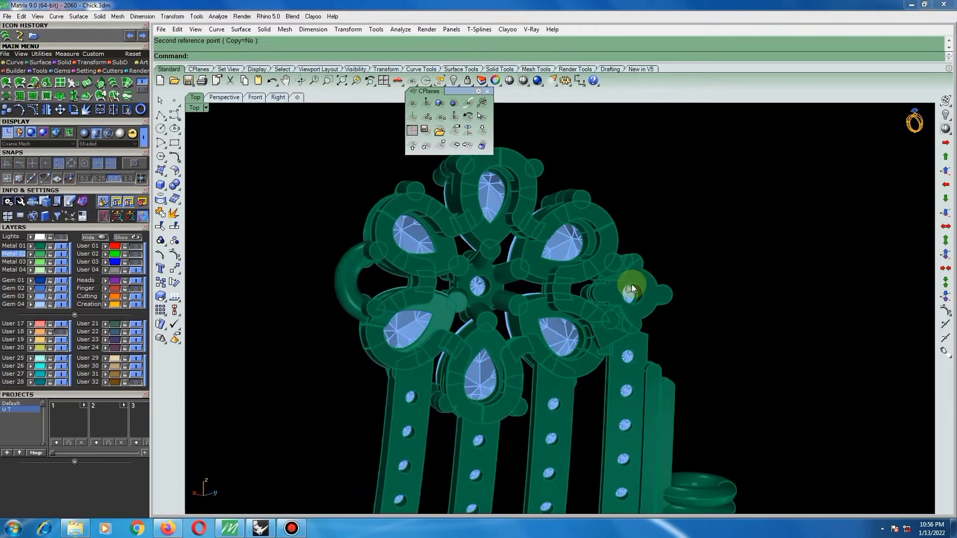
right_drag(633, 284, 608, 268)
scroll(612, 279, up, 4)
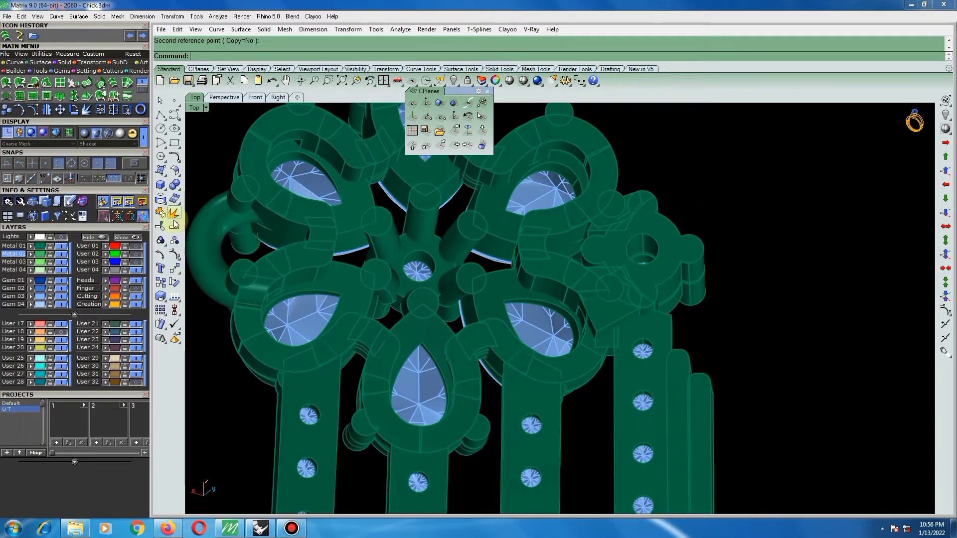
Remove the two curved connecting pieces between the flower and the round setting from their group and delete them.
click(162, 242)
click(218, 246)
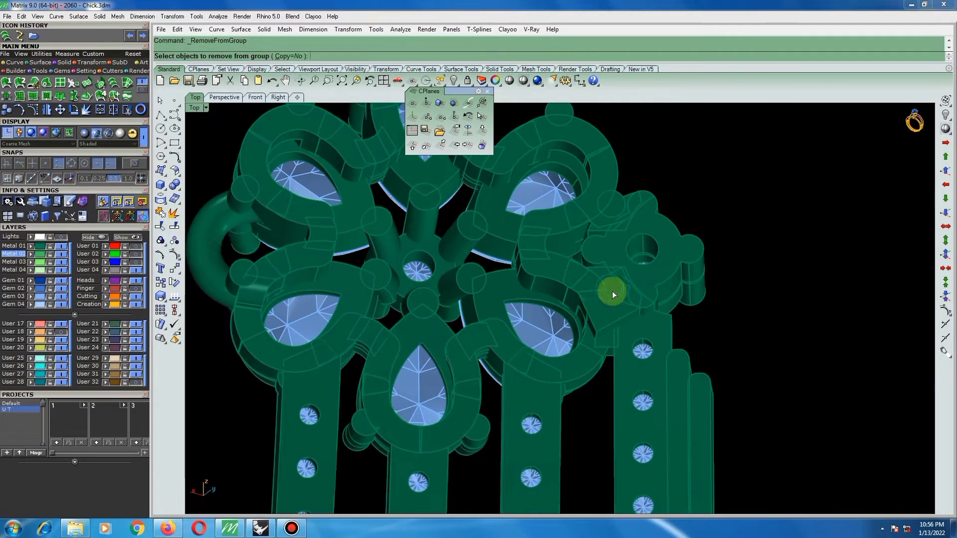
click(581, 293)
click(543, 273)
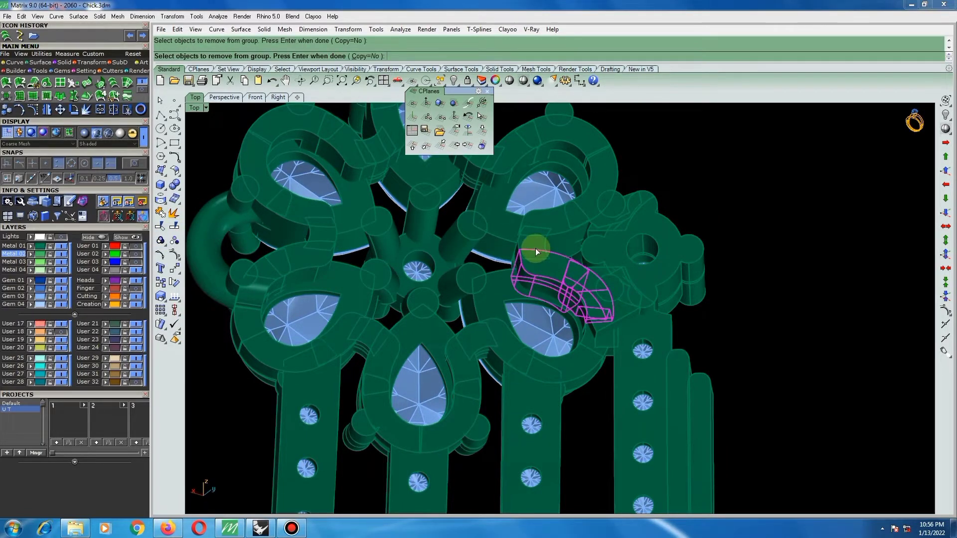
click(551, 233)
key(Return)
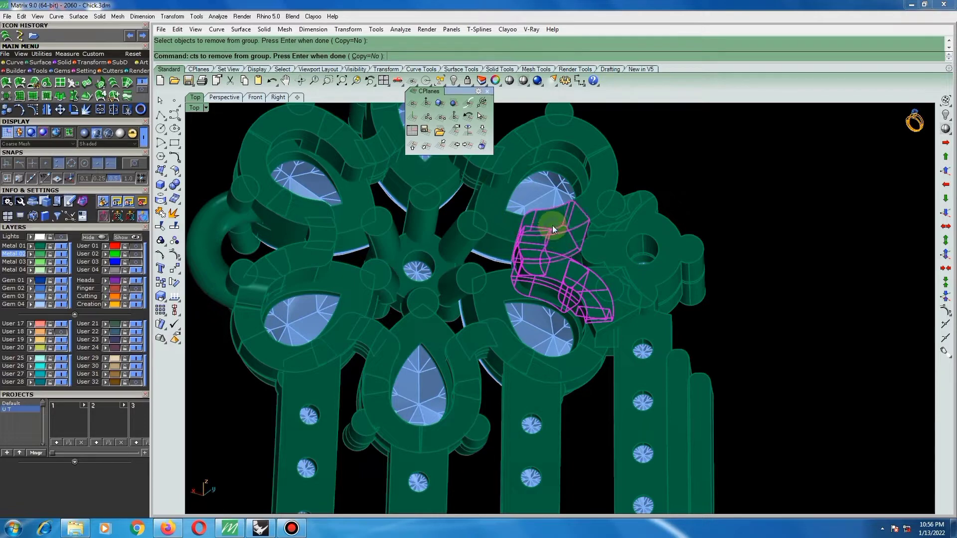
key(Delete)
scroll(564, 248, down, 5)
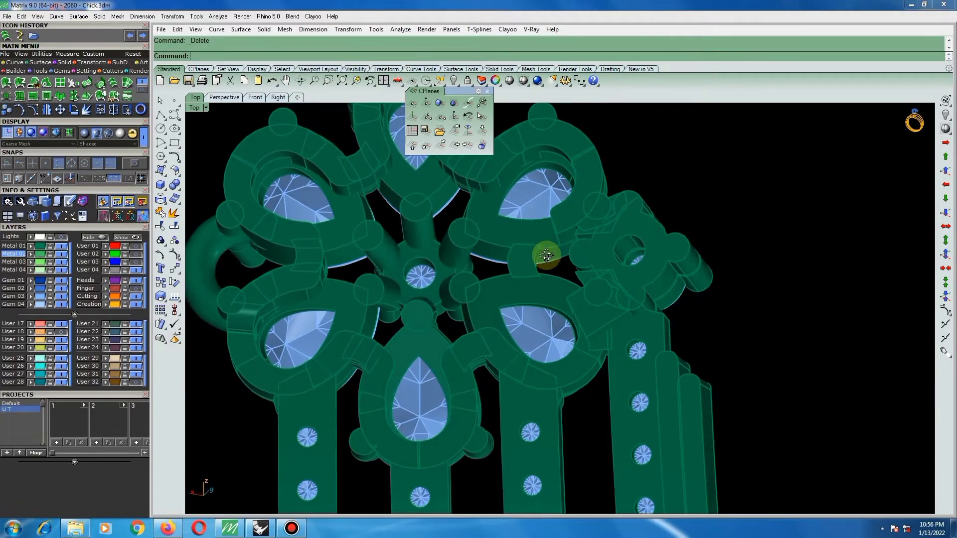
Extract a copy of the outer side surface of the stone-set bar below the round setting.
scroll(615, 313, up, 6)
right_drag(614, 312, 585, 303)
scroll(625, 308, down, 6)
scroll(623, 310, up, 4)
mouse_move(668, 285)
right_down()
mouse_move(641, 276)
mouse_move(698, 271)
mouse_move(547, 301)
mouse_move(365, 308)
mouse_move(677, 277)
right_up()
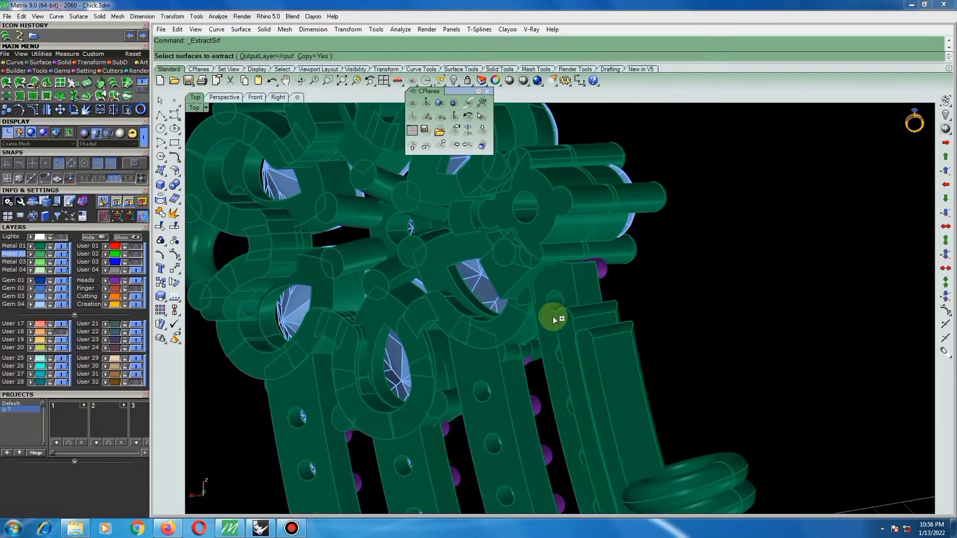
click(583, 279)
right_click(585, 277)
right_drag(584, 277, 385, 316)
right_click(392, 305)
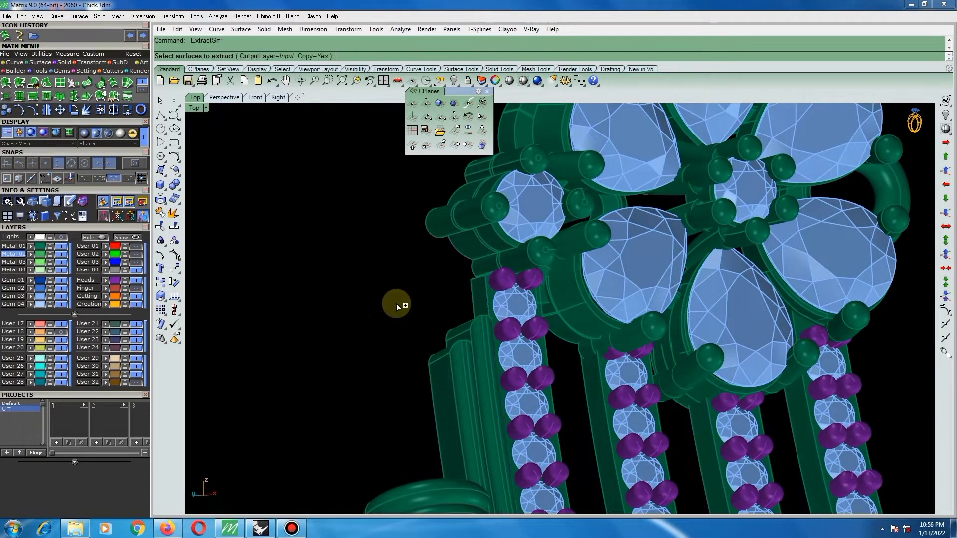
key(Escape)
Extend the upper edge of the extracted bar side surface towards the round setting by a factor of 1.
scroll(484, 273, up, 2)
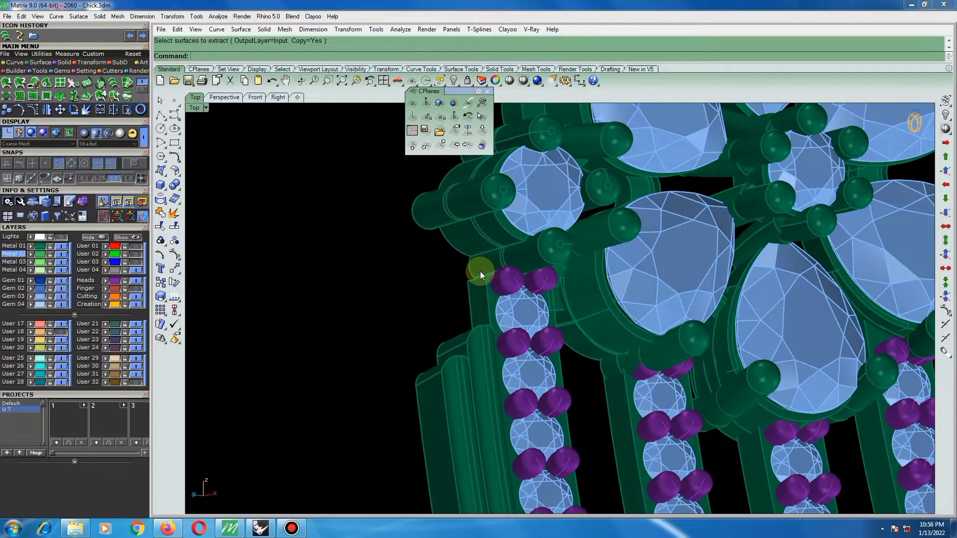
scroll(480, 274, up, 2)
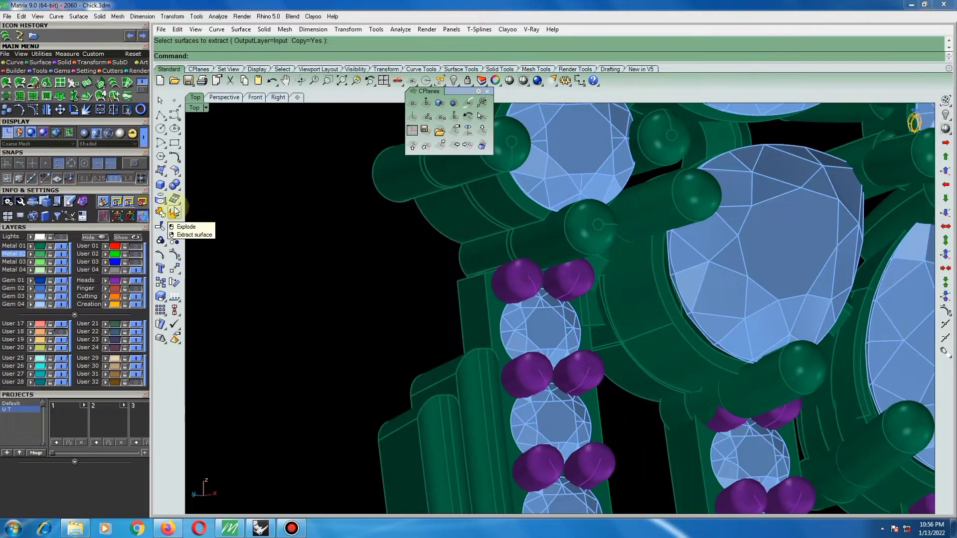
click(176, 172)
click(203, 179)
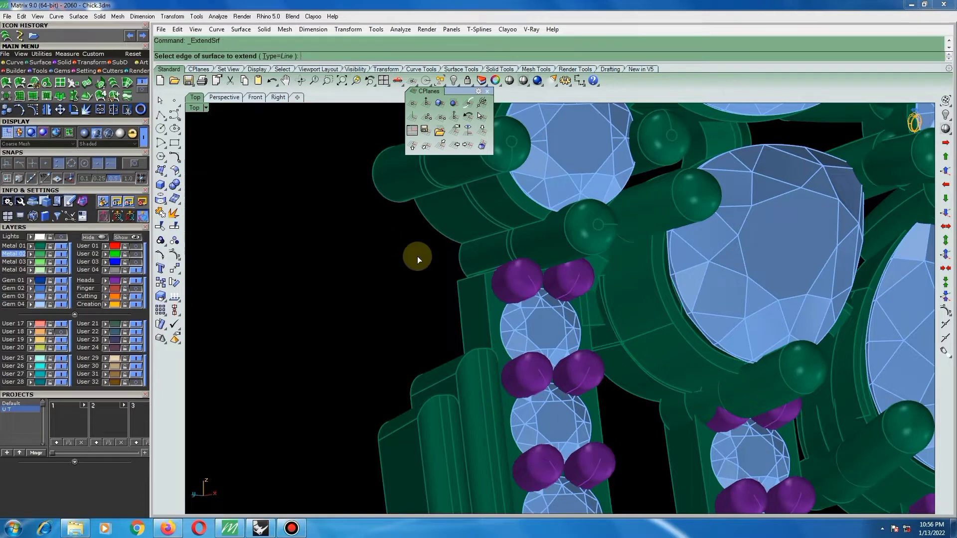
click(461, 277)
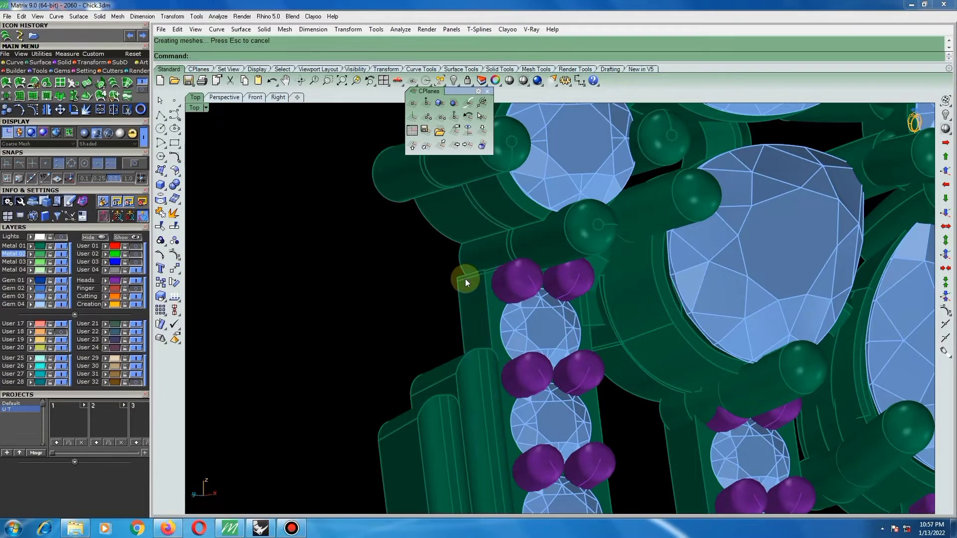
right_click(466, 279)
click(466, 279)
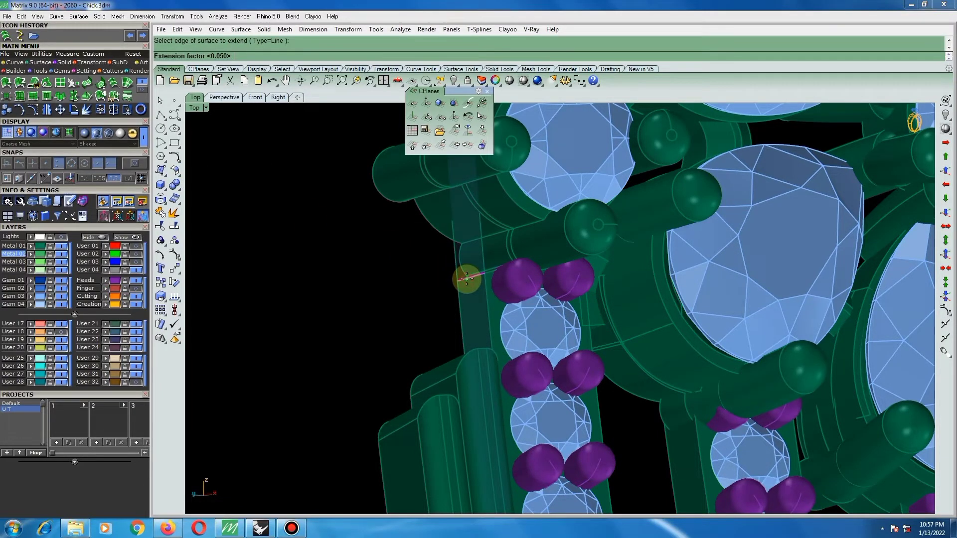
text(1)
key(Return)
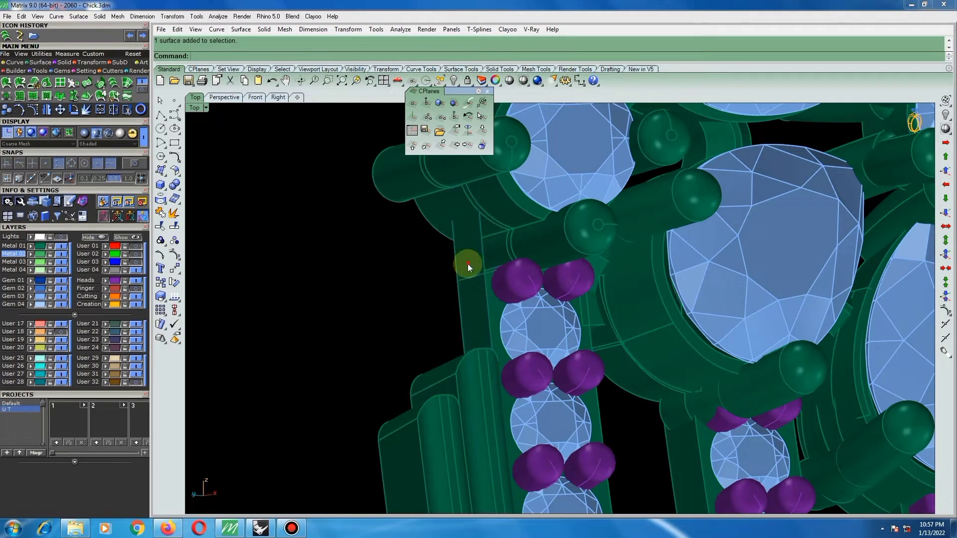
Split the extended side surface by isocurves, crosswise near the top of the plain outer bars and lengthwise near its back edge.
right_drag(468, 265, 770, 324)
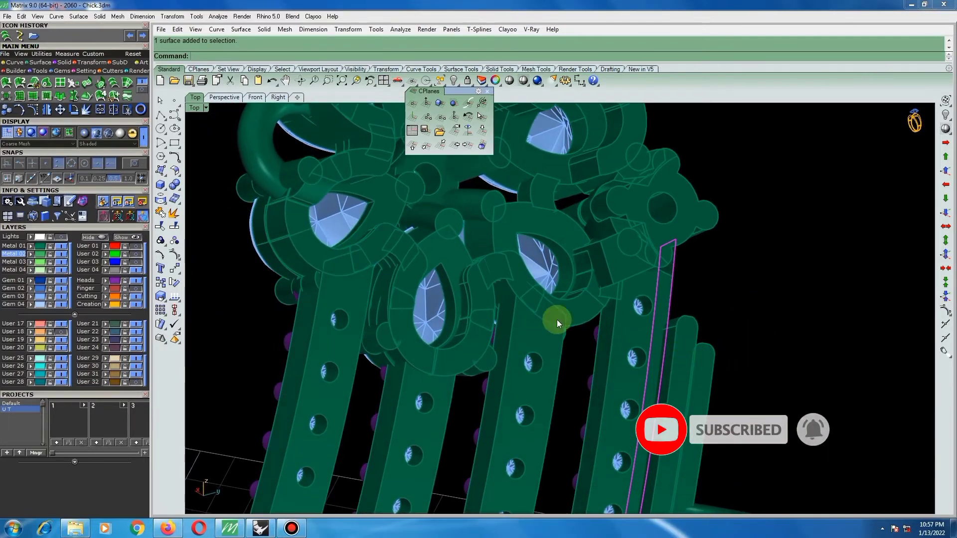
click(176, 228)
scroll(648, 349, up, 6)
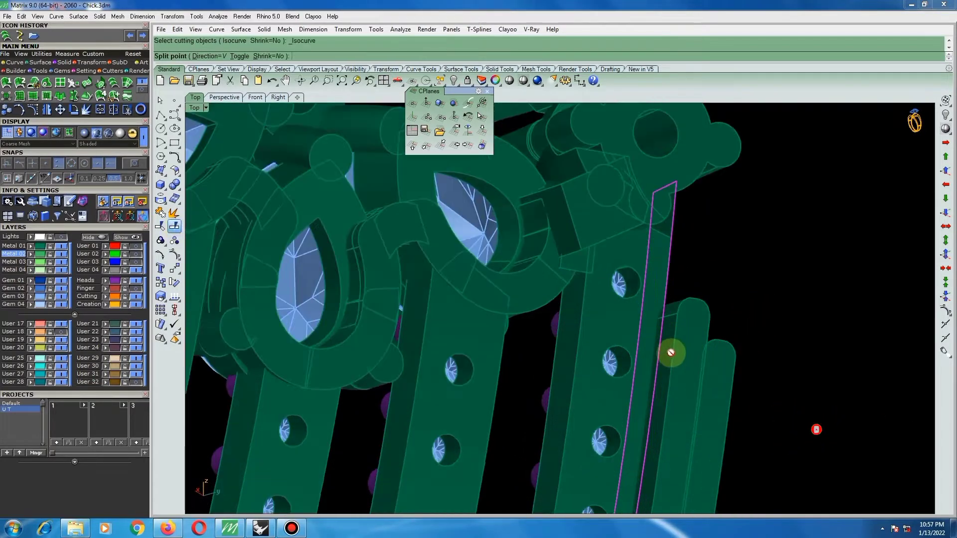
mouse_move(549, 380)
right_down()
mouse_move(504, 391)
mouse_move(545, 370)
right_up()
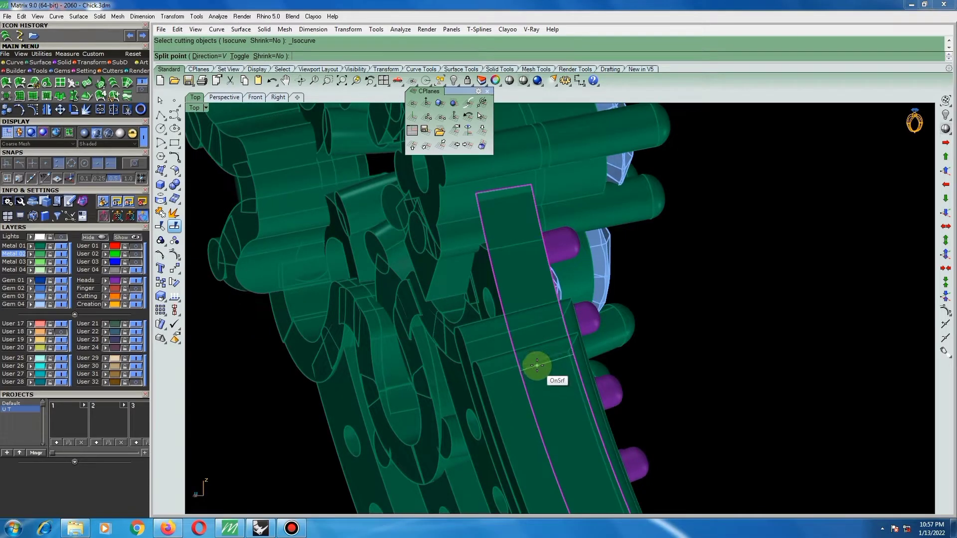
click(537, 366)
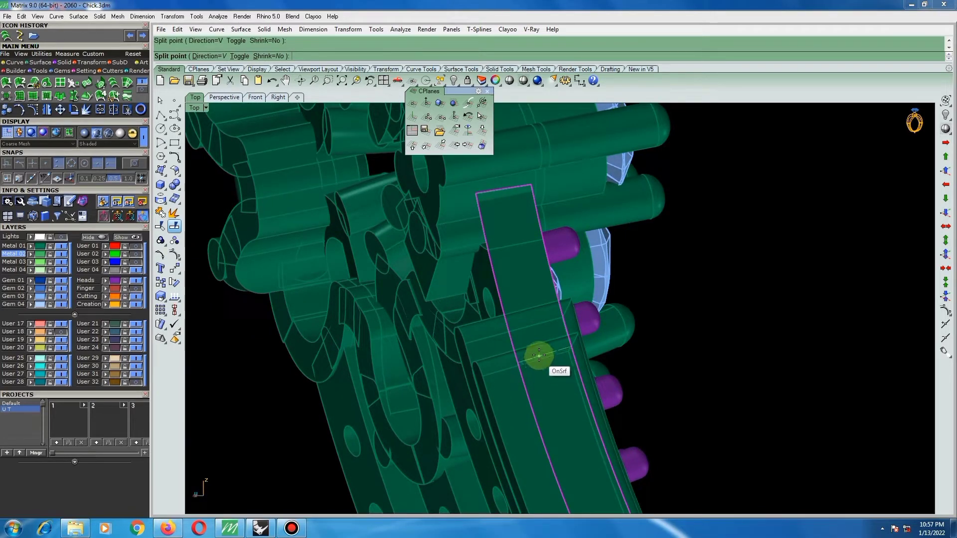
text(t)
key(Return)
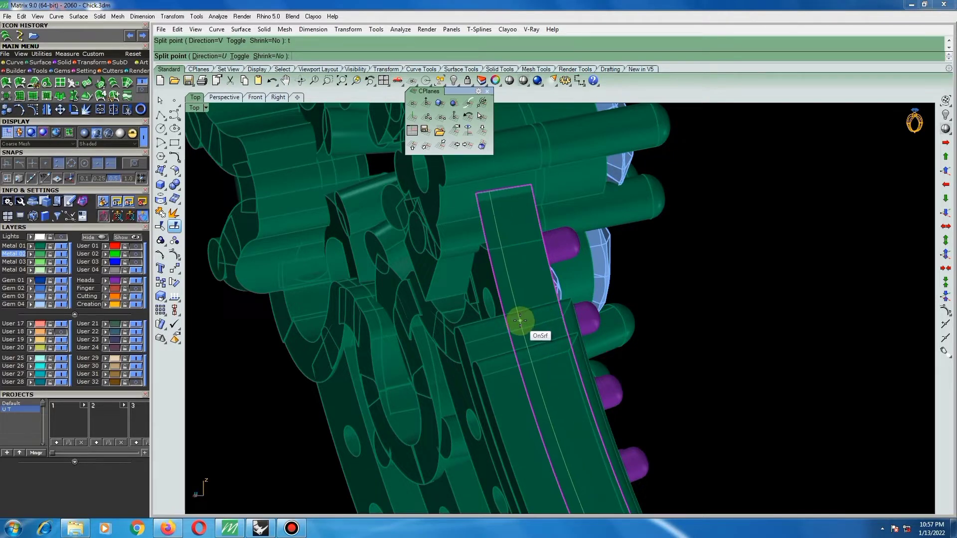
click(518, 320)
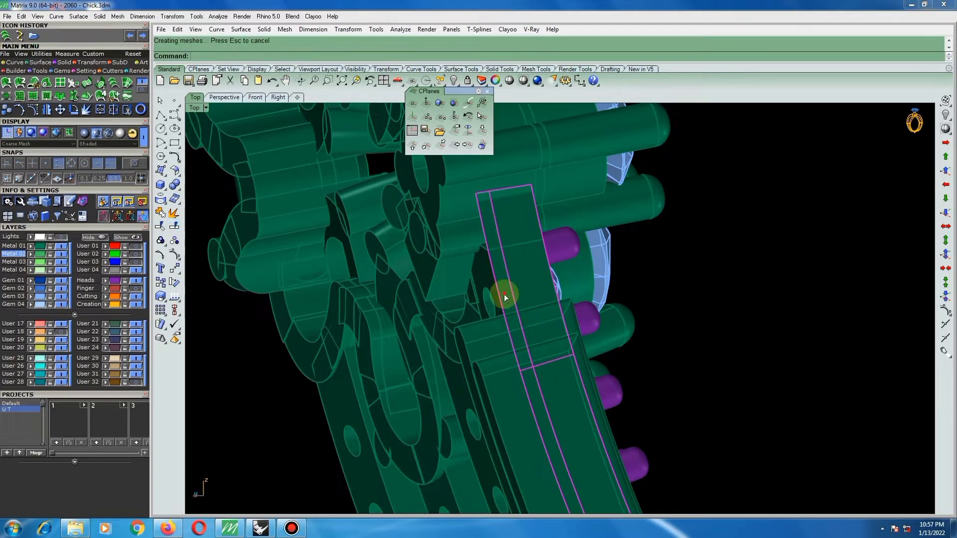
Delete the unneeded pieces of the split surface, keeping the short upper section beside the round setting.
key(Delete)
mouse_move(512, 305)
right_down()
mouse_move(487, 299)
mouse_move(459, 316)
mouse_move(509, 309)
right_up()
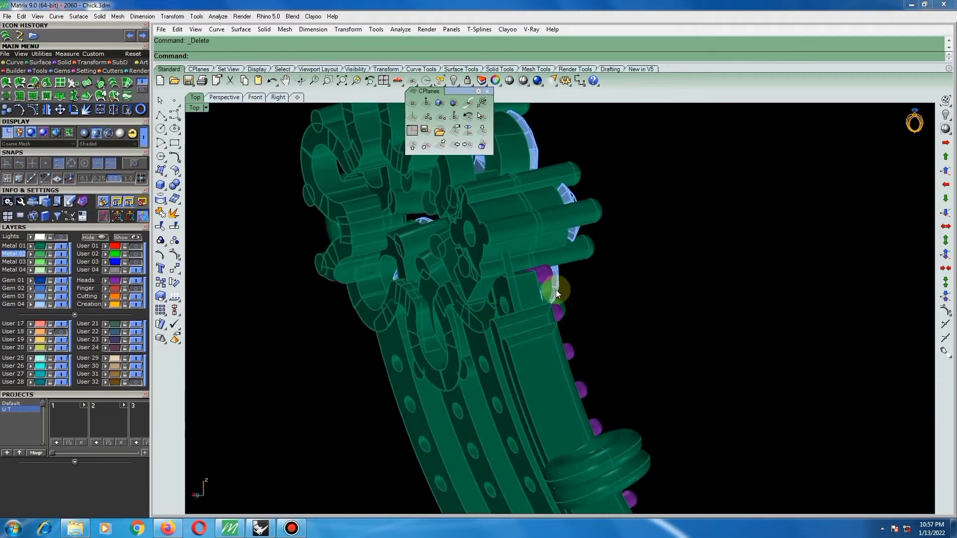
mouse_move(555, 289)
right_down()
mouse_move(478, 278)
mouse_move(511, 308)
mouse_move(605, 253)
mouse_move(556, 277)
right_up()
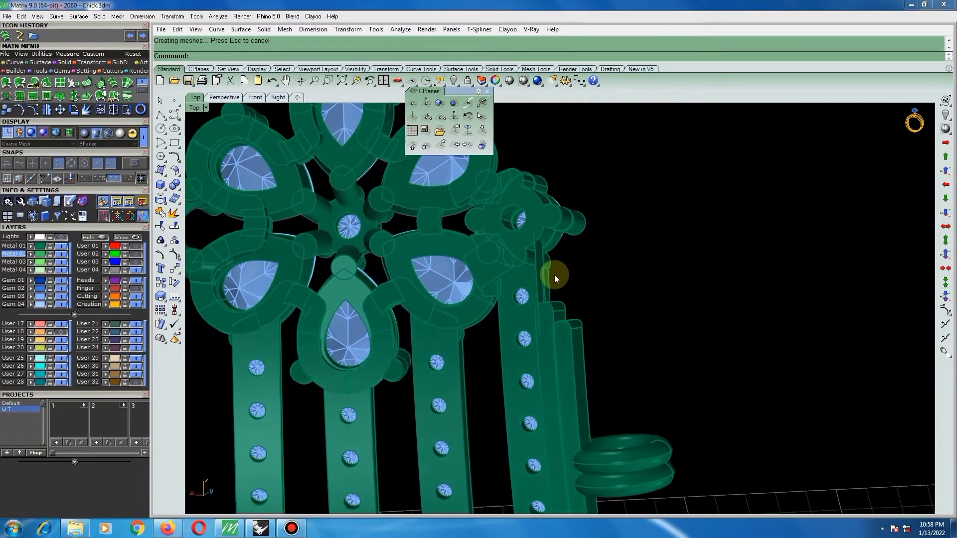
Offset the short upper surface beside the round setting inward by 1.6 as a solid.
scroll(553, 273, up, 2)
click(536, 262)
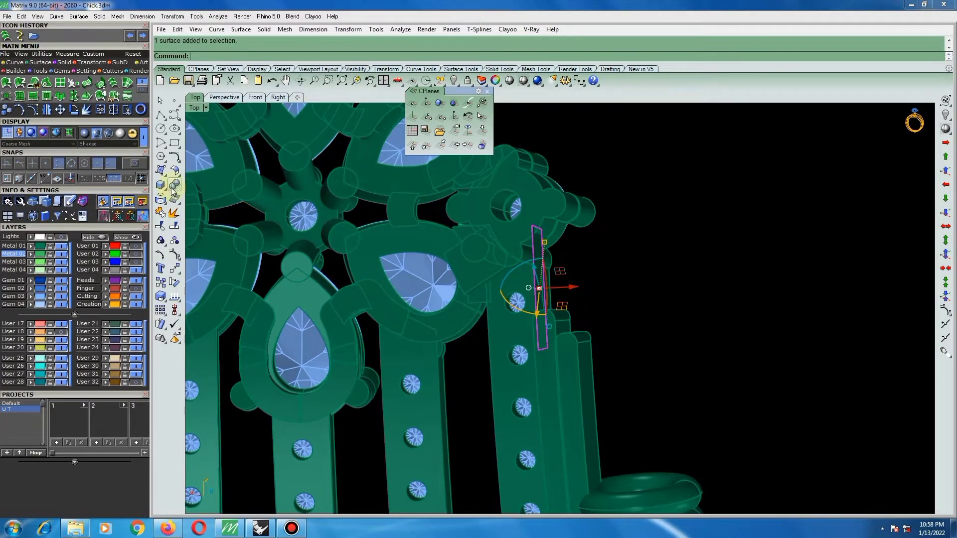
click(174, 172)
click(203, 189)
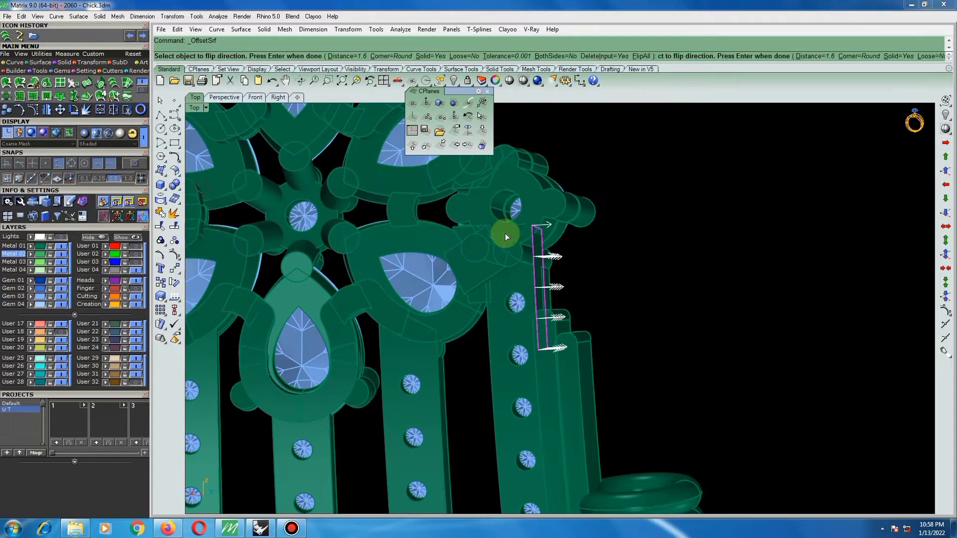
click(535, 241)
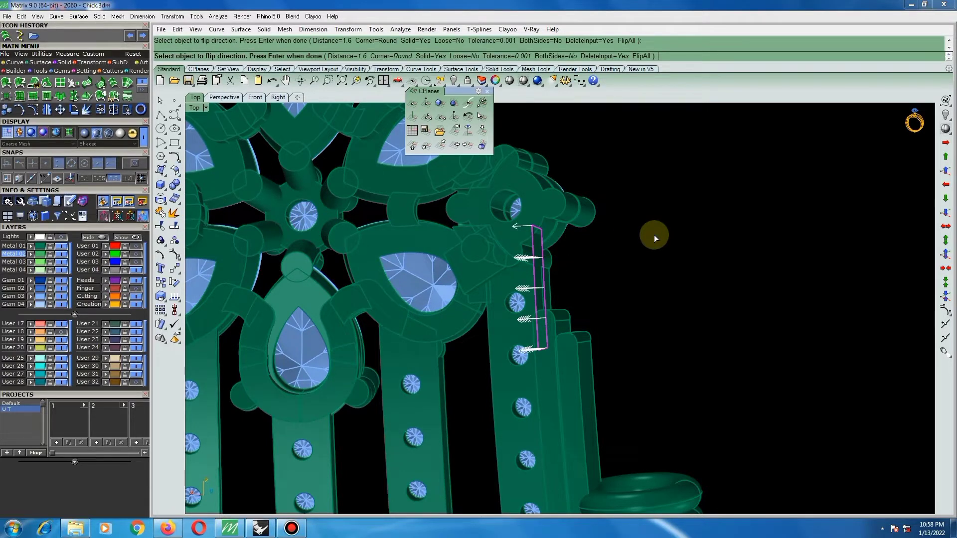
right_click(655, 235)
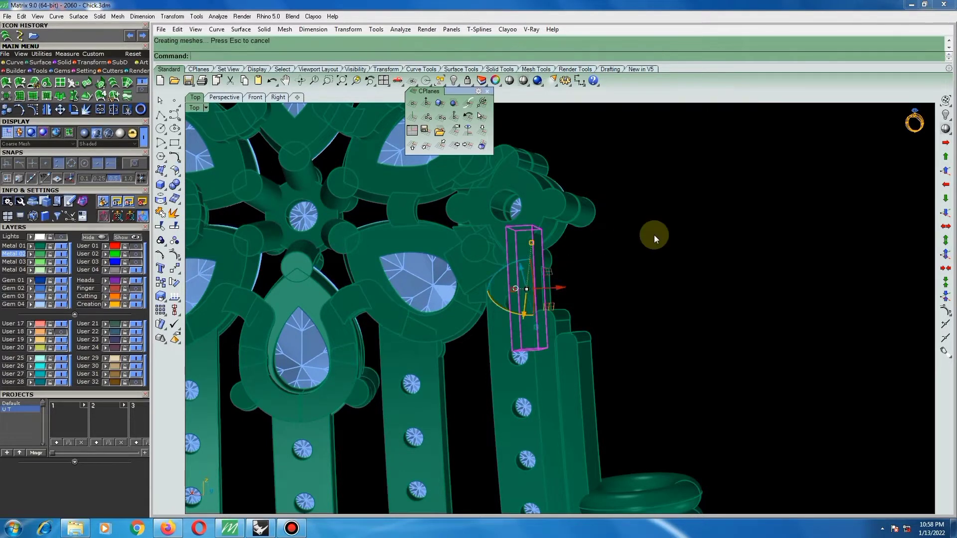
Extract the stone-set bar's outer side surface next to the new solid, in front of it.
right_drag(617, 250, 447, 314)
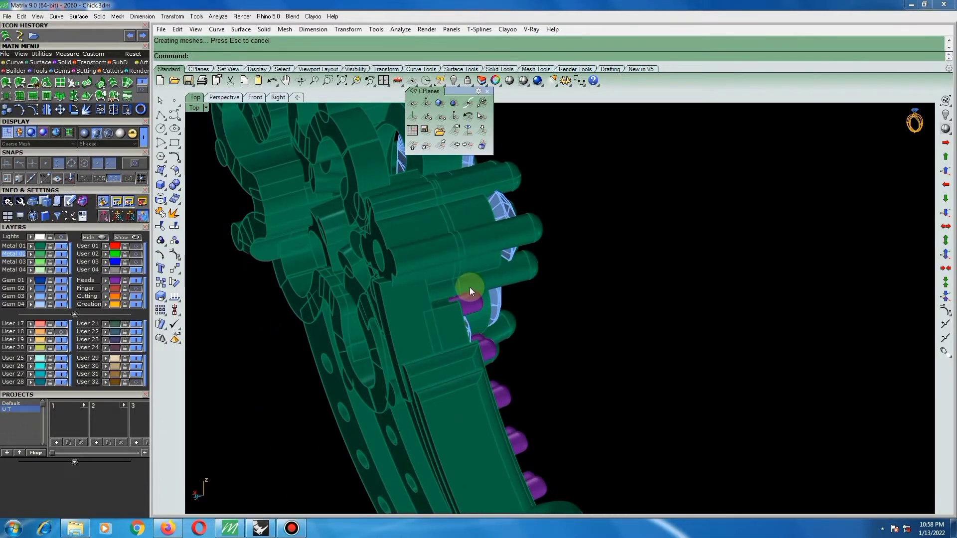
click(173, 202)
click(443, 318)
right_click(459, 335)
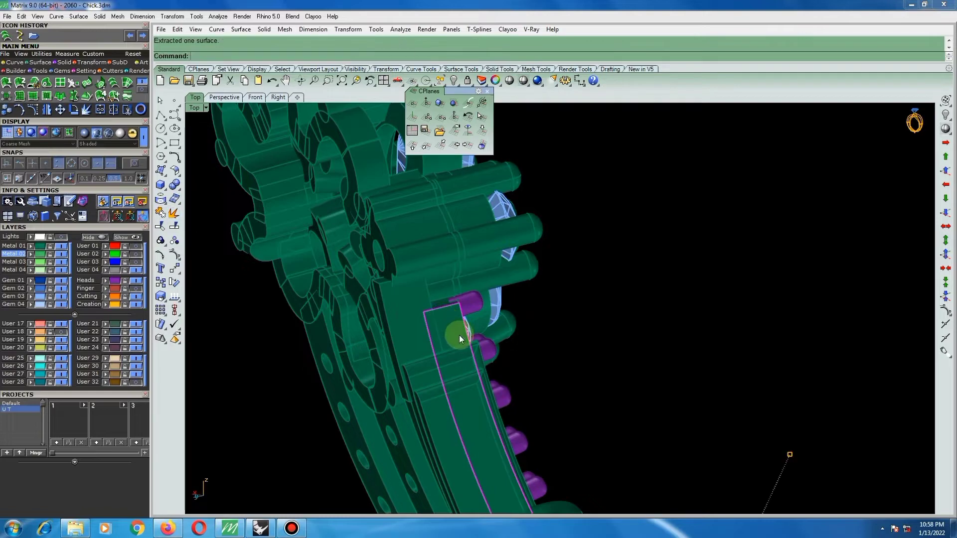
Split the extracted surface crosswise by isocurve just below its upper edge and delete the long lower piece.
click(174, 226)
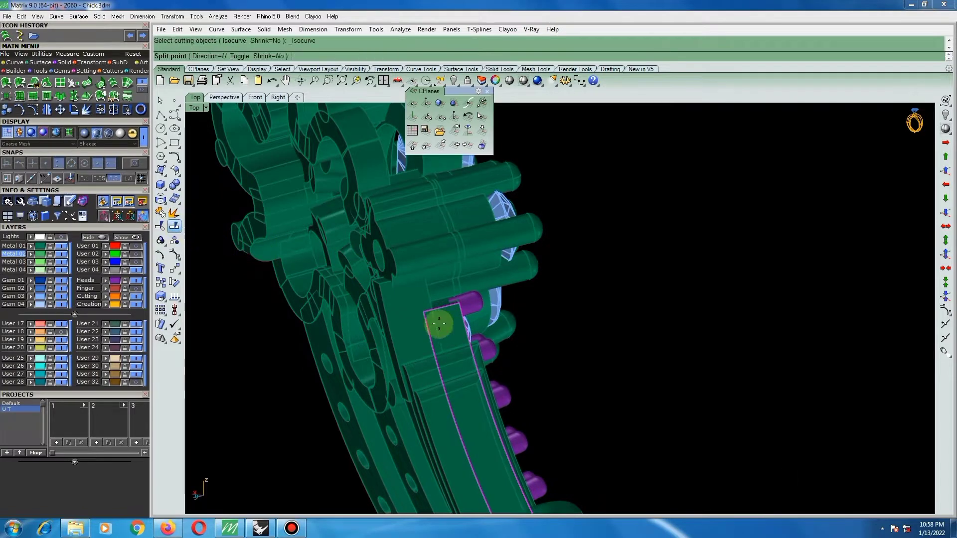
scroll(441, 324, up, 2)
text(t)
key(Return)
text(t)
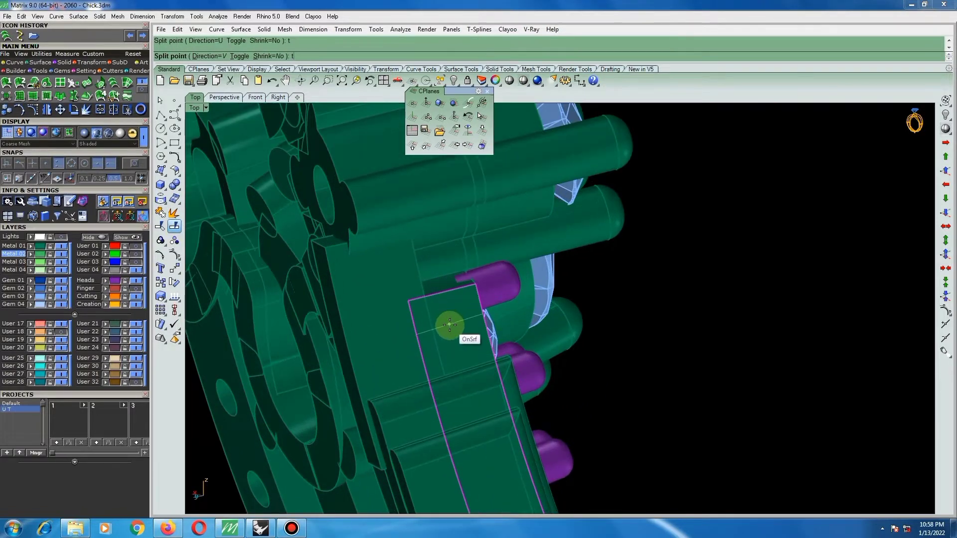
click(450, 325)
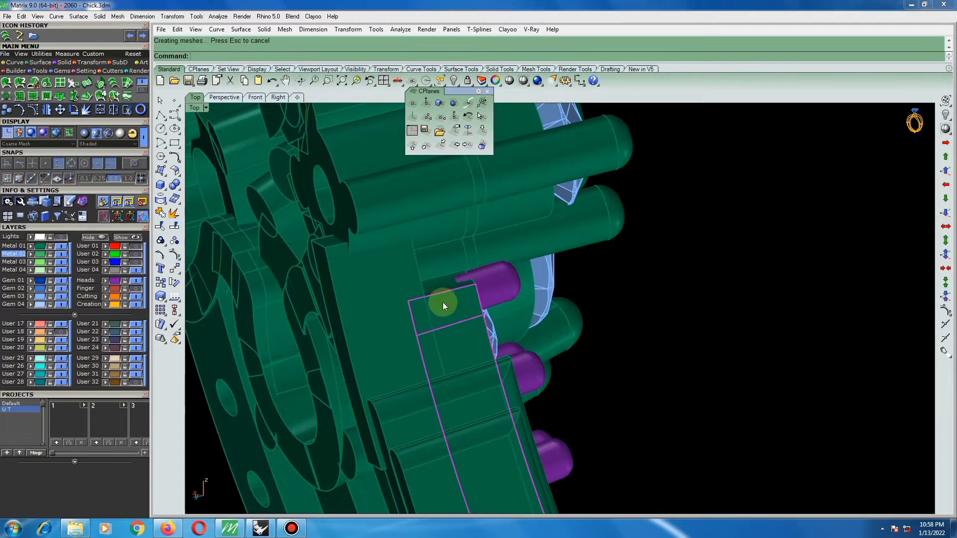
key(Delete)
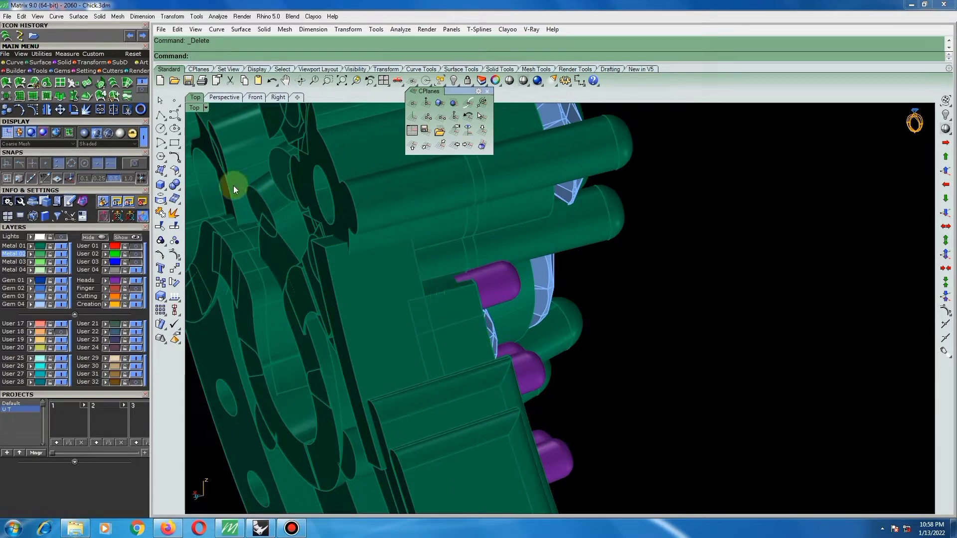
Extend the upper edge of the remaining short surface towards the round setting by a factor of 1.
click(175, 171)
click(206, 178)
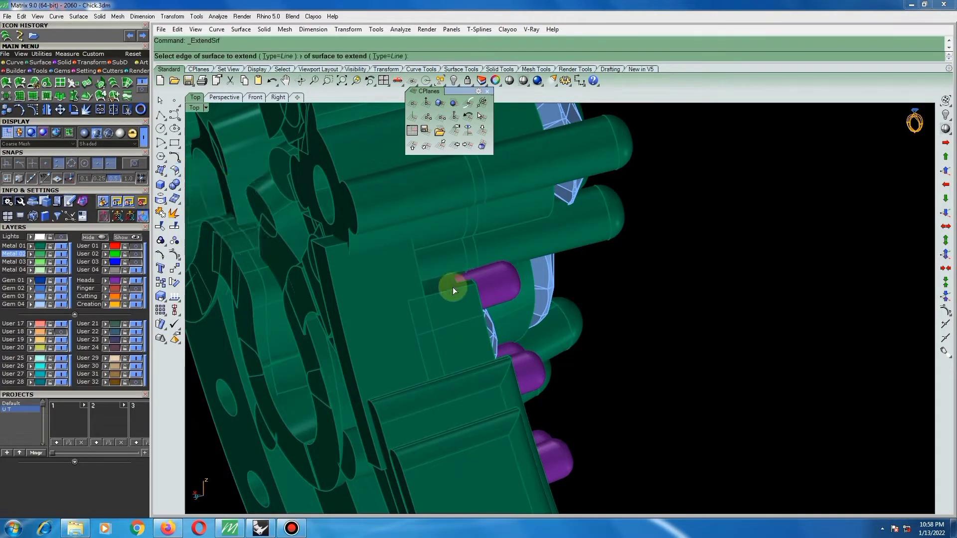
click(447, 290)
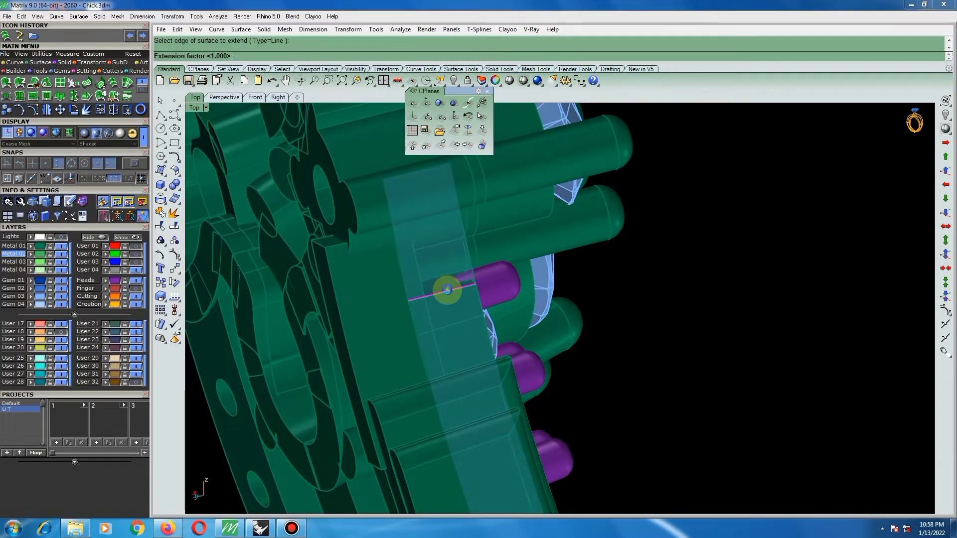
key(Return)
click(447, 274)
right_drag(444, 277, 324, 272)
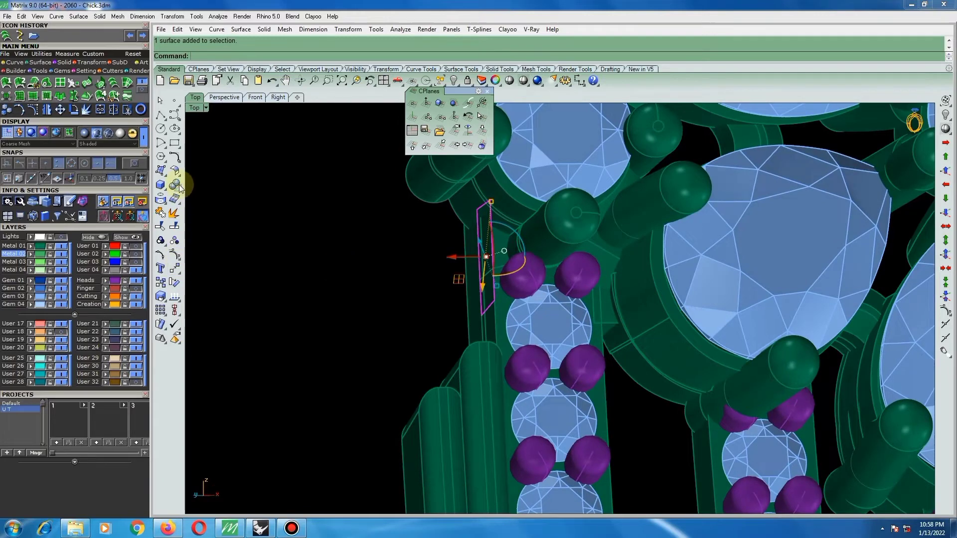
Offset the extended front surface inward by 0.7 as a solid.
click(174, 170)
click(204, 189)
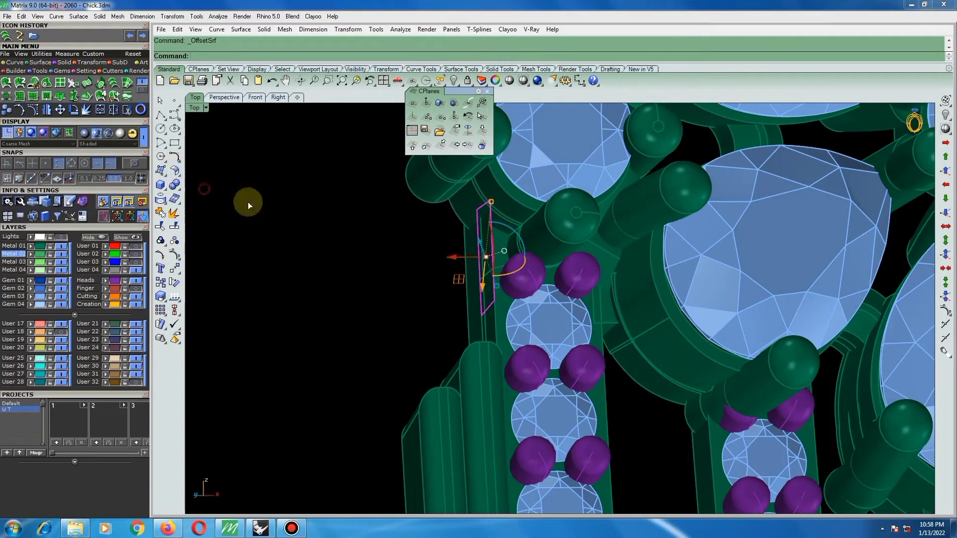
right_click(490, 240)
click(411, 264)
Remove the small connector block between the pear-shaped setting and the stone-set bar from its group.
right_drag(466, 280, 738, 336)
click(125, 241)
drag(161, 242, 217, 246)
click(601, 320)
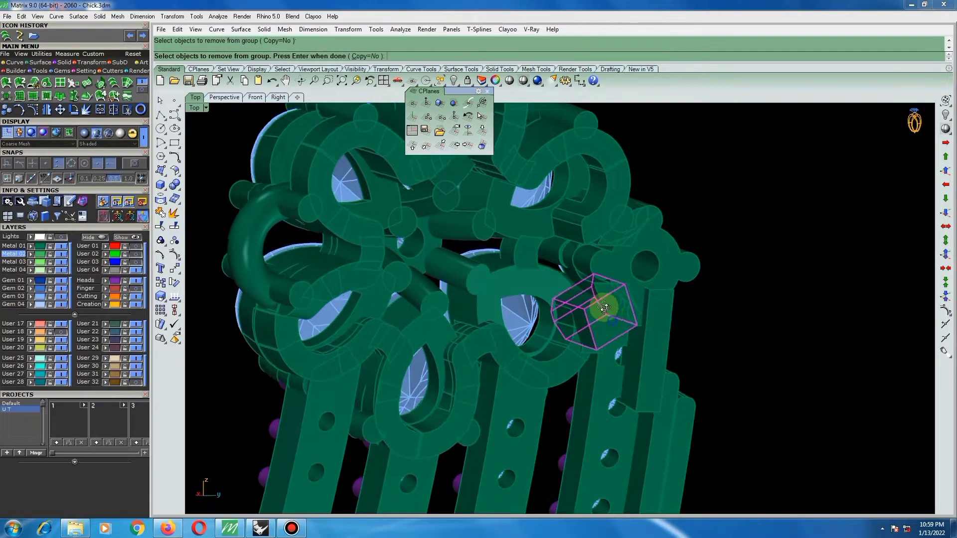
right_drag(600, 320, 579, 287)
right_click(578, 288)
Shorten the small connector block with Scale 1-D, using the edge beside the pear-shaped setting as the origin.
scroll(555, 290, up, 8)
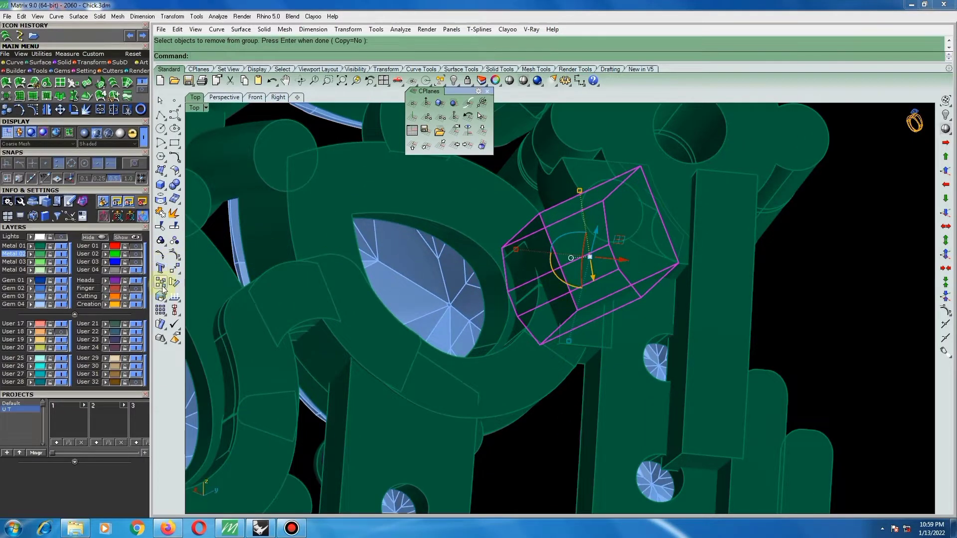
drag(161, 298, 177, 301)
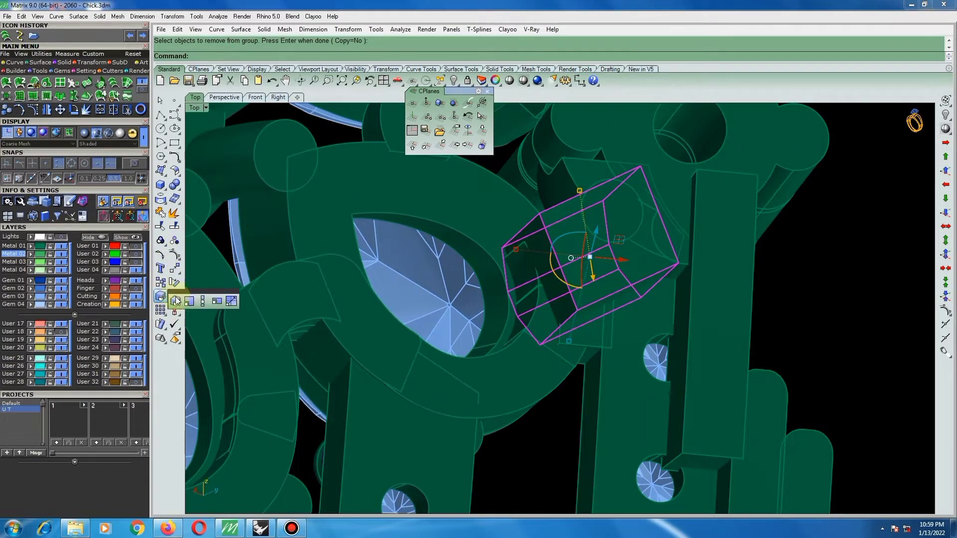
click(202, 302)
scroll(519, 307, up, 5)
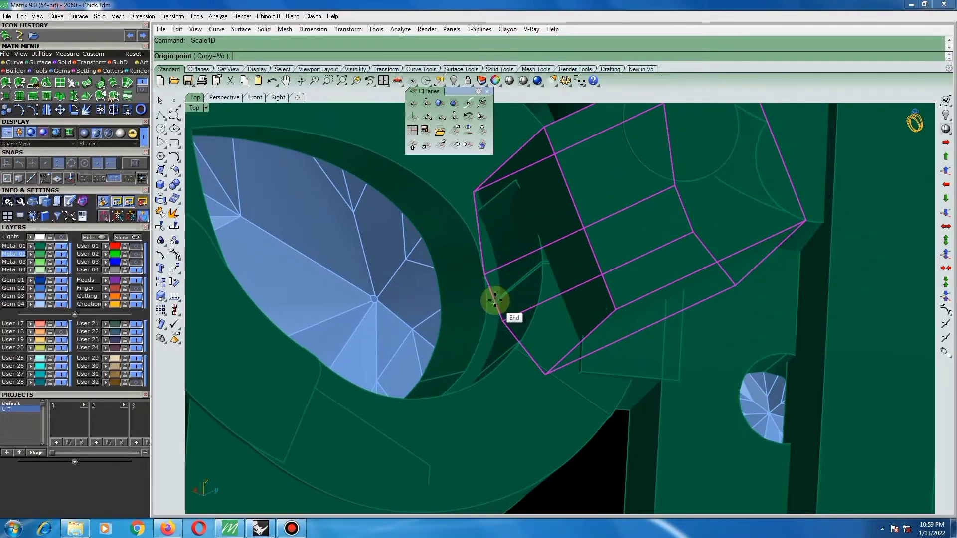
click(494, 298)
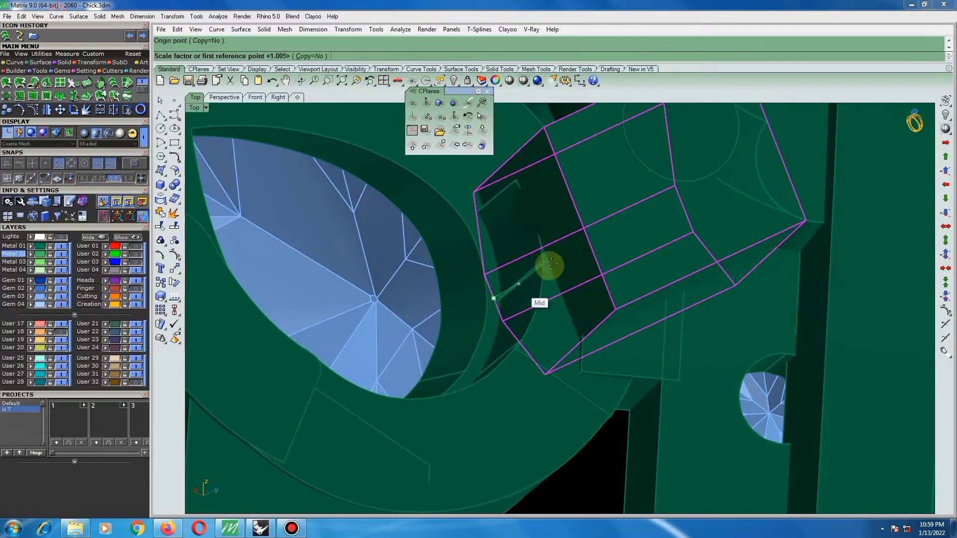
click(580, 221)
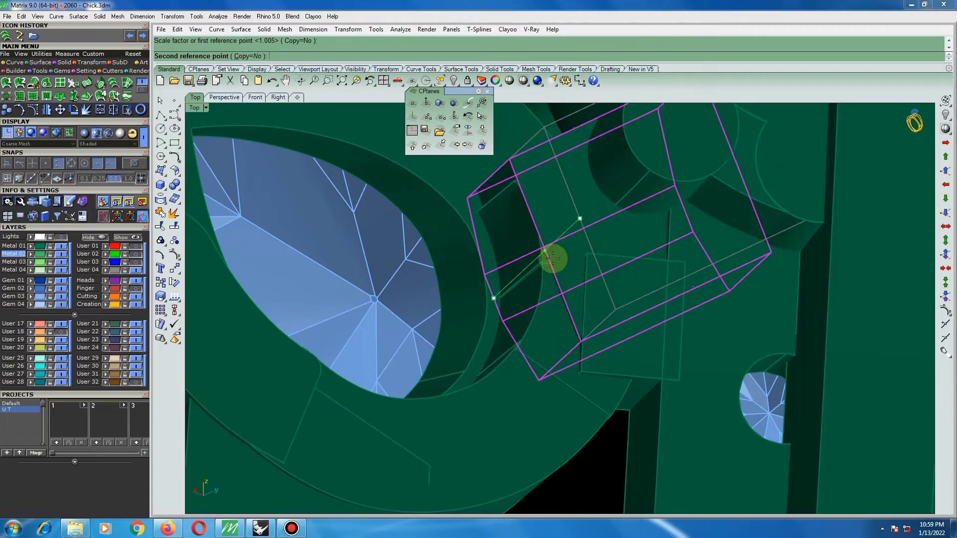
click(553, 260)
scroll(544, 252, down, 4)
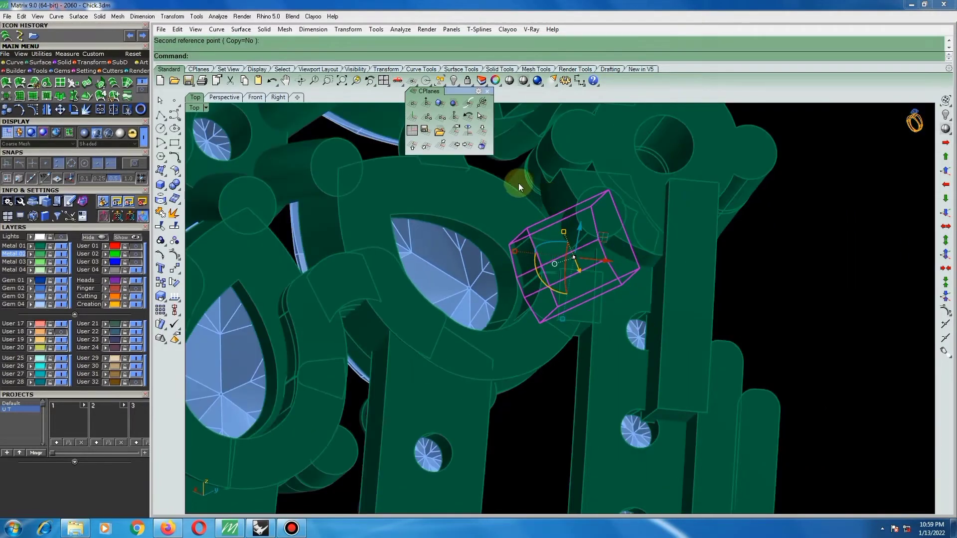
key(Escape)
Select the solid below the round setting and align the construction plane to a straight-on back view of it.
scroll(559, 239, down, 5)
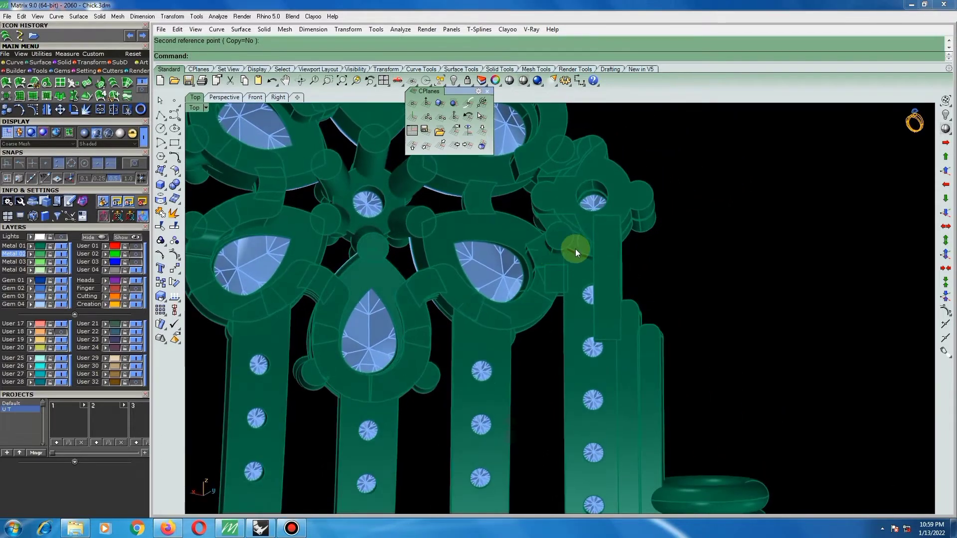
scroll(578, 250, down, 5)
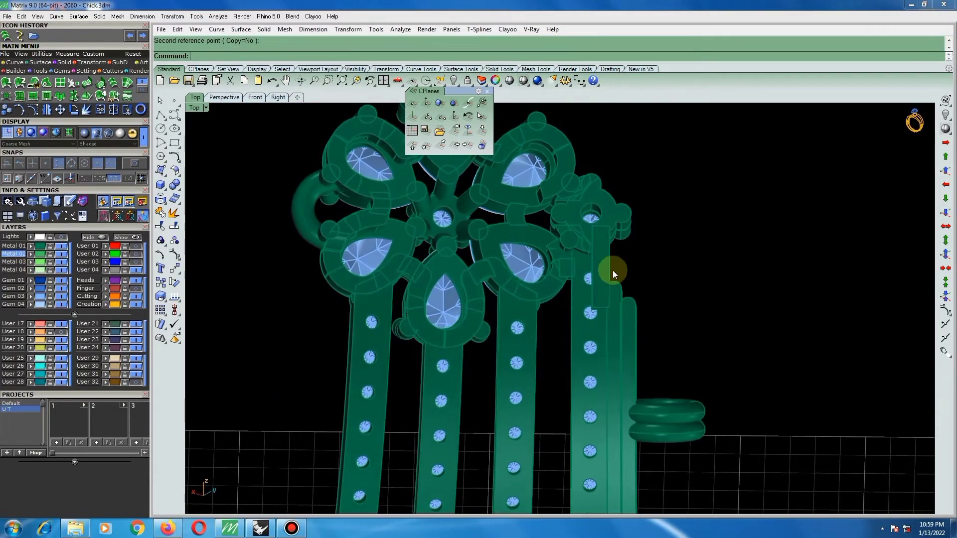
scroll(613, 272, up, 5)
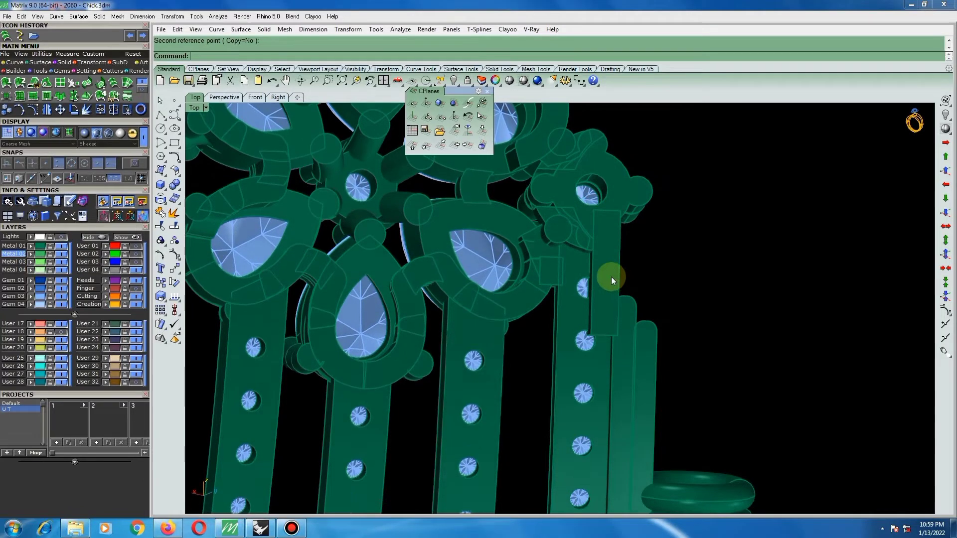
click(611, 276)
right_drag(640, 264, 630, 277)
drag(464, 91, 876, 35)
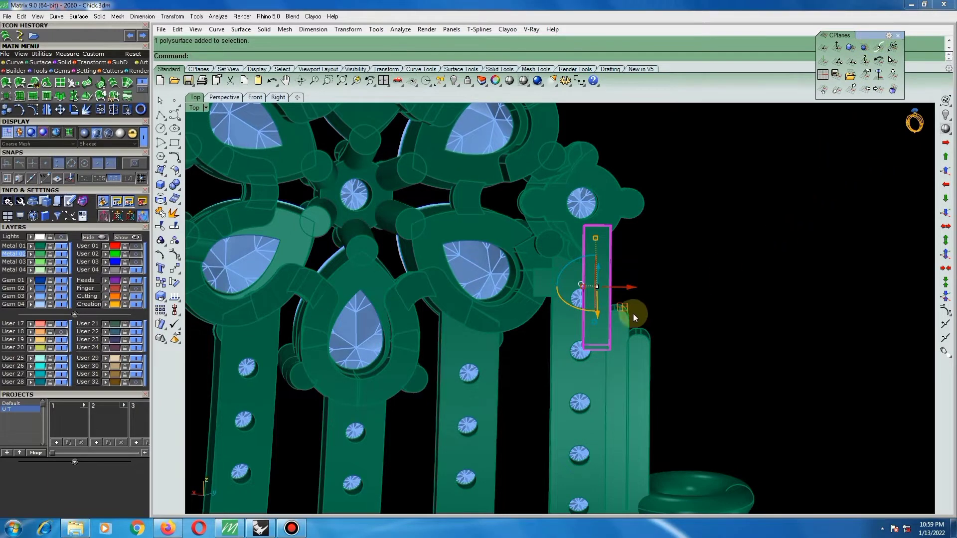
scroll(633, 316, up, 2)
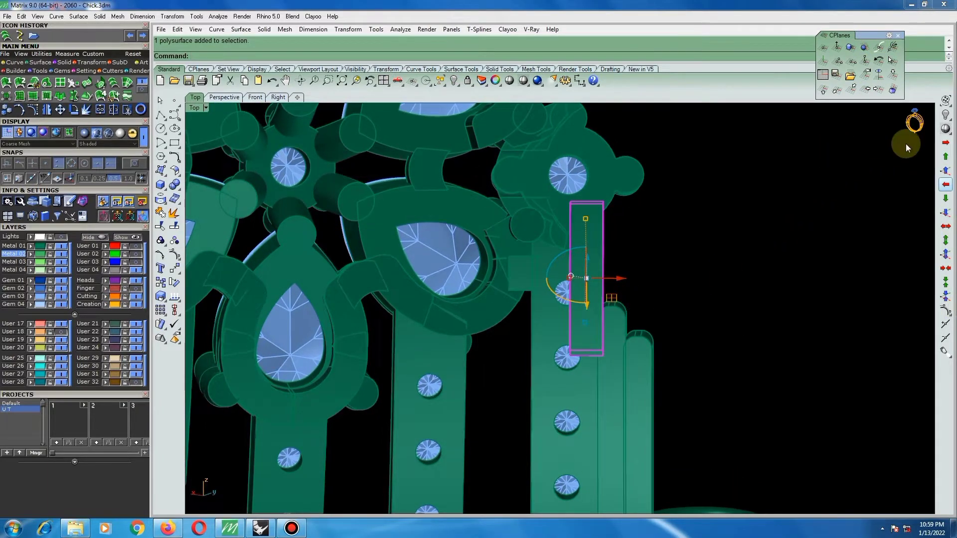
right_drag(723, 200, 660, 230)
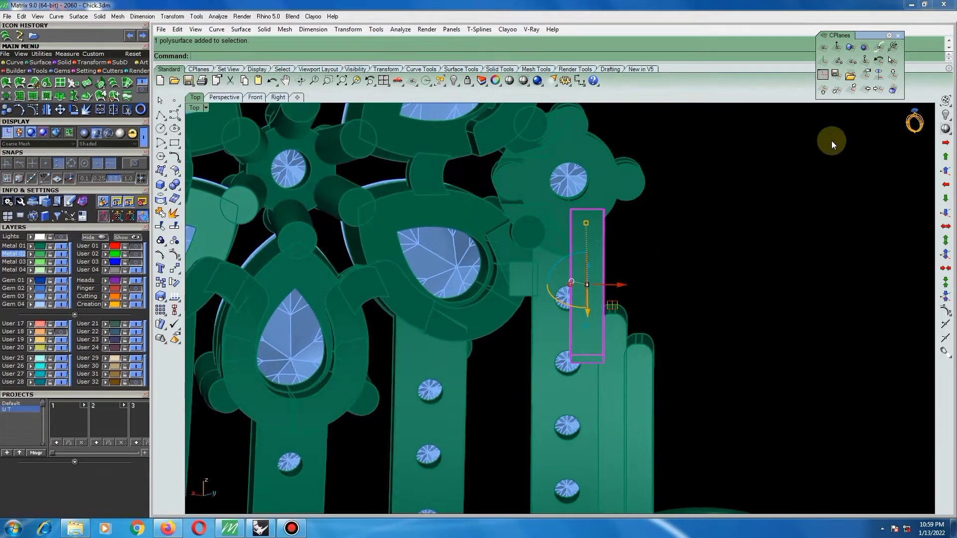
click(880, 74)
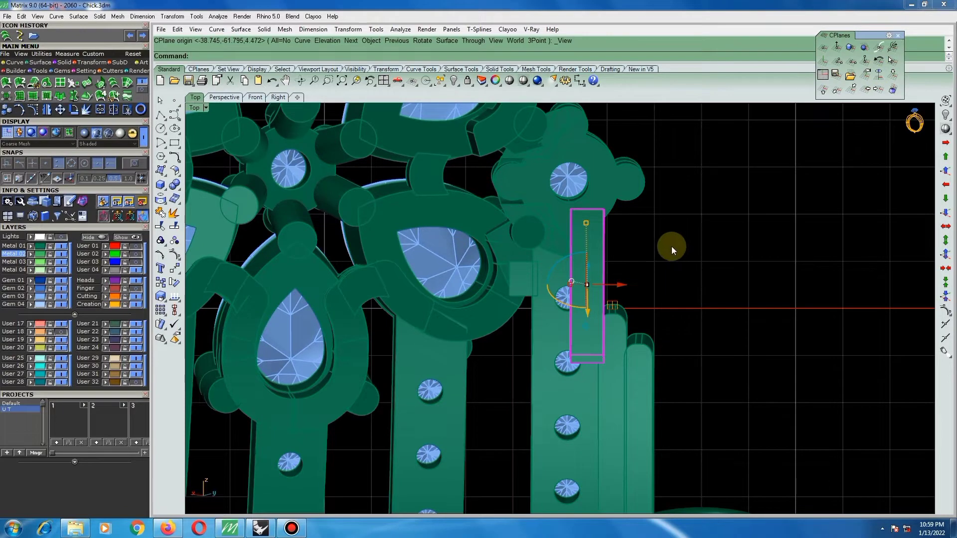
Apply CageEdit to the selected solid with a bounding box cage and the global region.
text(CageEdit)
key(Return)
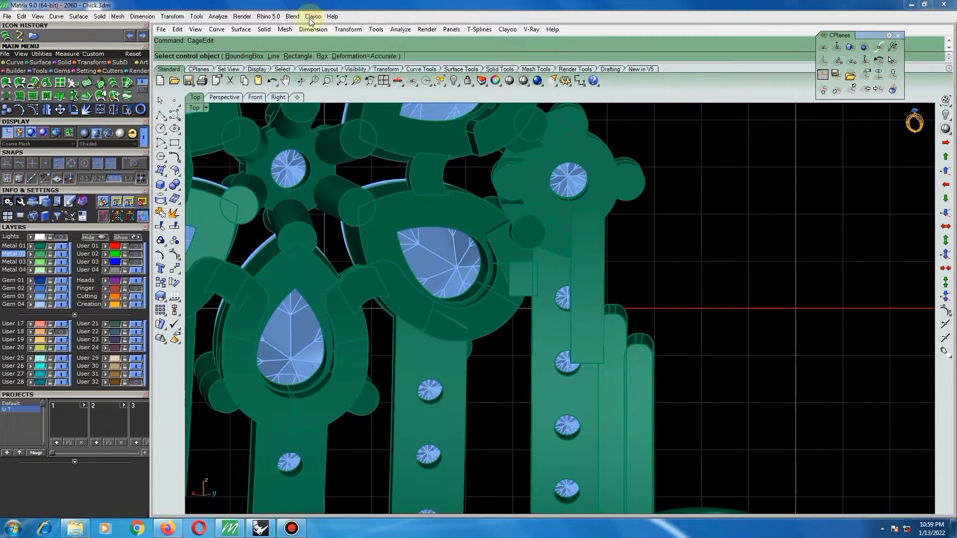
click(253, 56)
key(Return)
key(Return)
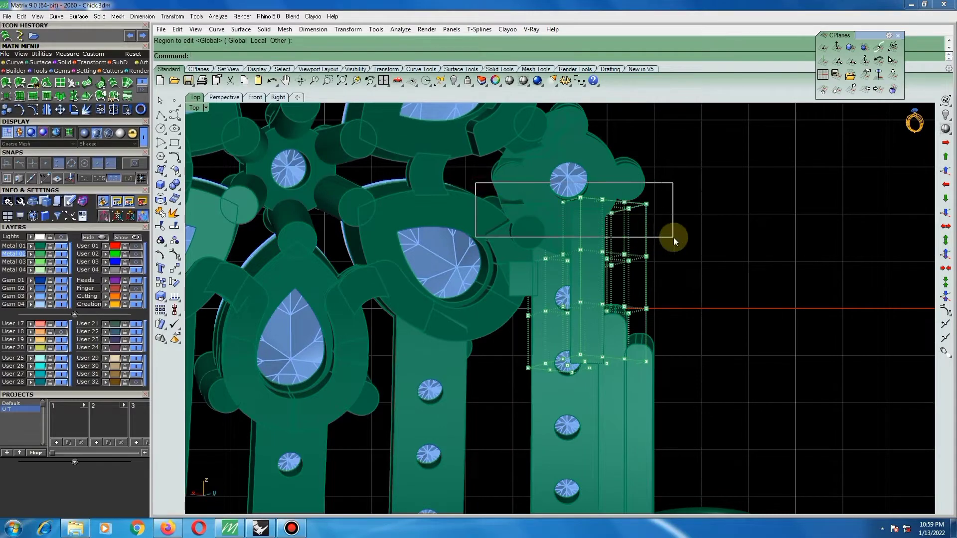
Nudge the upper cage points, except those on the stone side, toward the stones to slant the solid's top.
drag(674, 237, 675, 238)
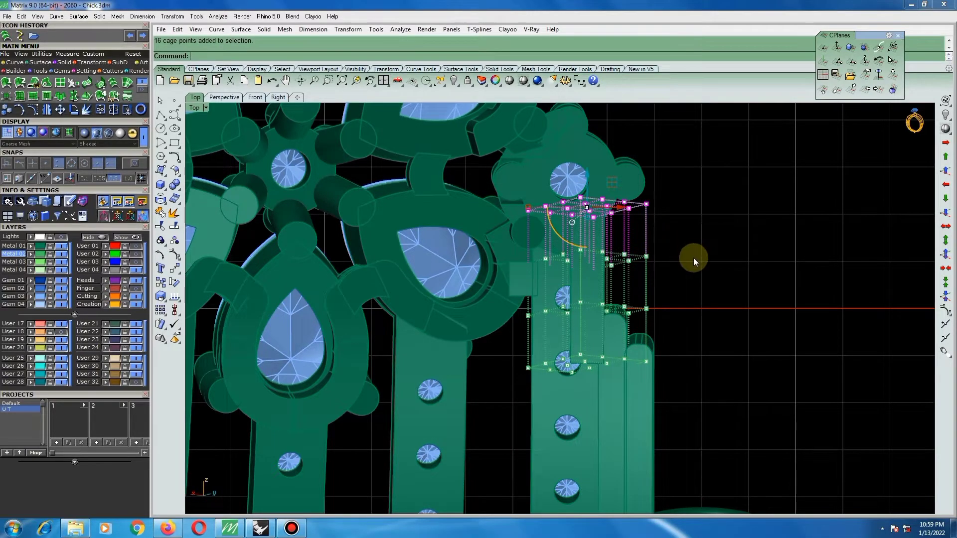
ctrl+shift+right_drag(693, 258, 543, 268)
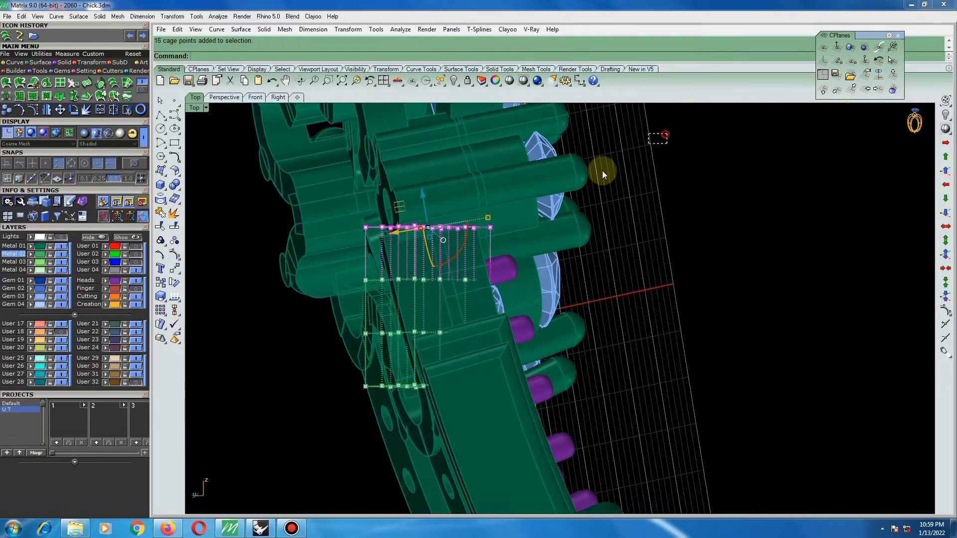
ctrl+shift+right_drag(561, 208, 692, 150)
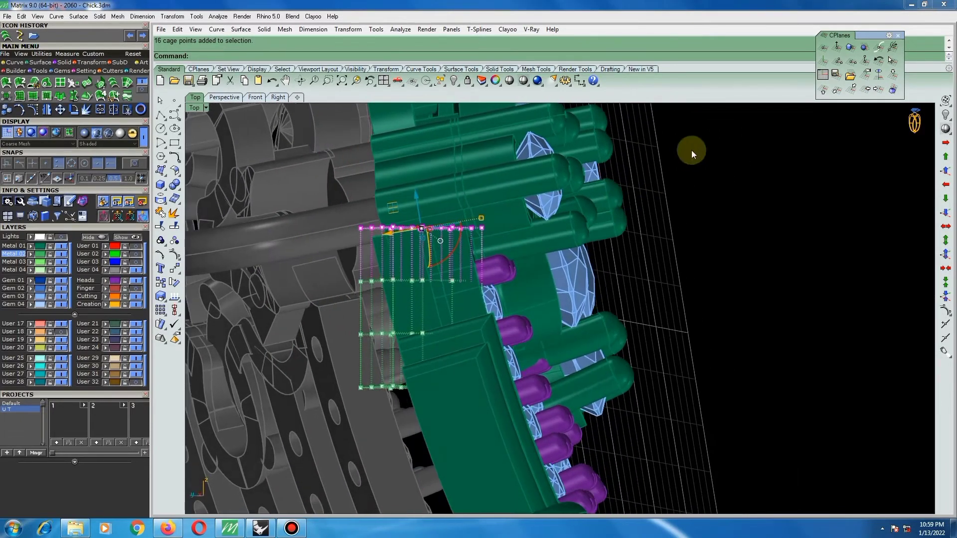
ctrl+drag(438, 302, 436, 306)
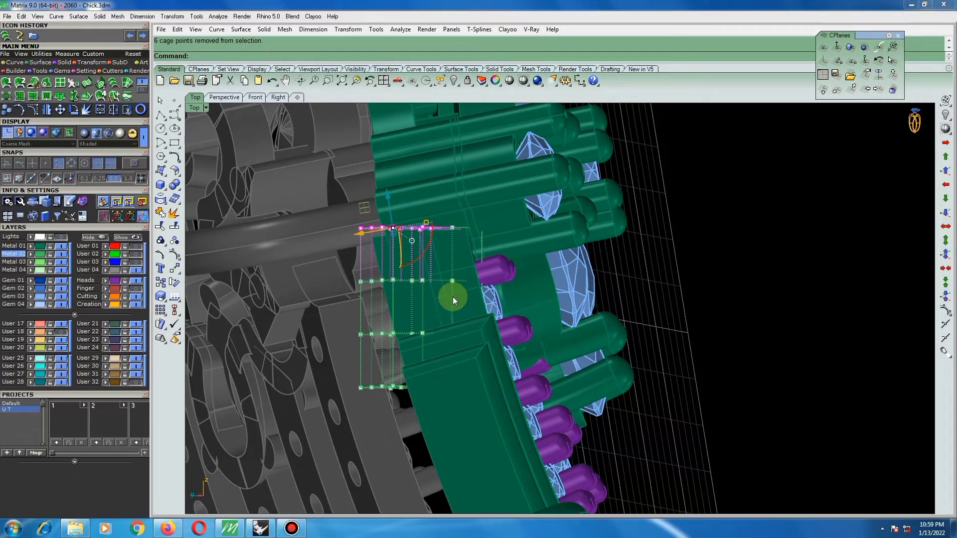
ctrl+shift+right_drag(453, 298, 797, 223)
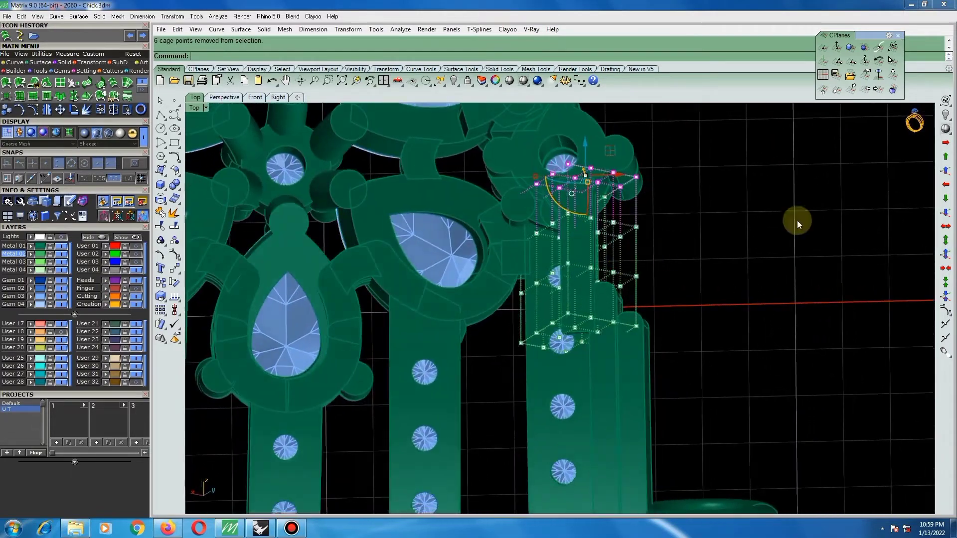
click(944, 214)
ctrl+shift+right_drag(588, 241, 419, 248)
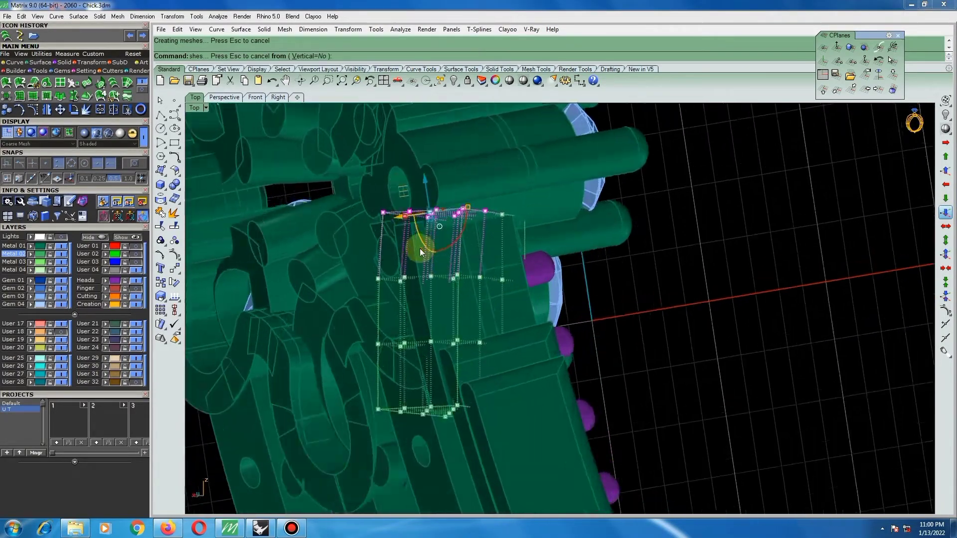
scroll(420, 249, up, 4)
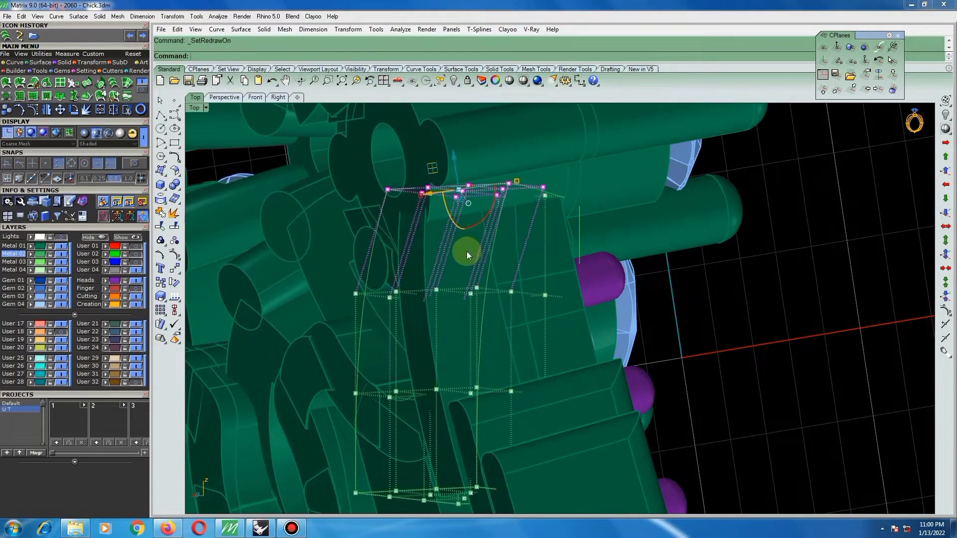
scroll(455, 245, down, 5)
ctrl+shift+right_drag(610, 269, 807, 261)
scroll(727, 260, up, 4)
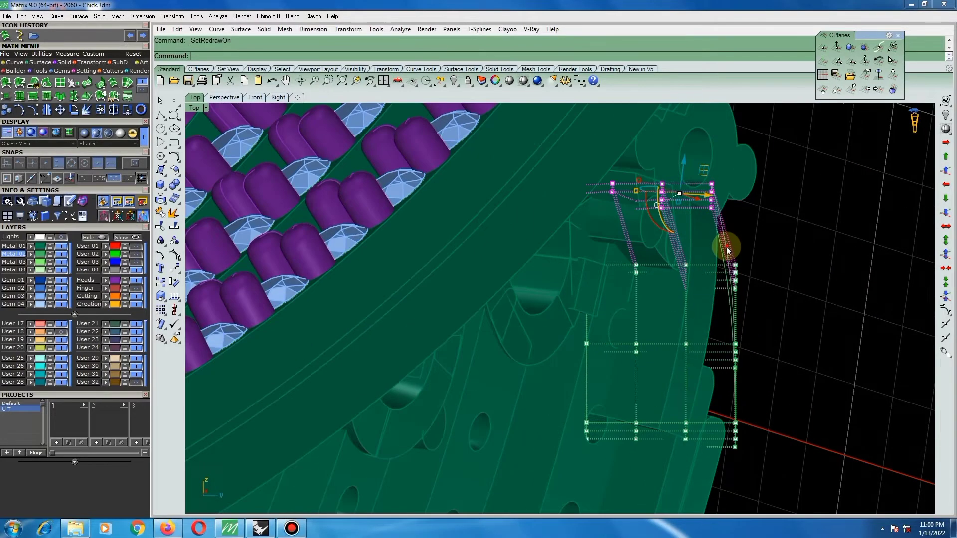
Nudge one row of four cage points at the solid's lower end slightly to fit it against the bar.
drag(725, 243, 779, 453)
ctrl+shift+right_drag(720, 430, 673, 223)
key(Right)
key(ctrl+z)
ctrl+drag(390, 365, 396, 363)
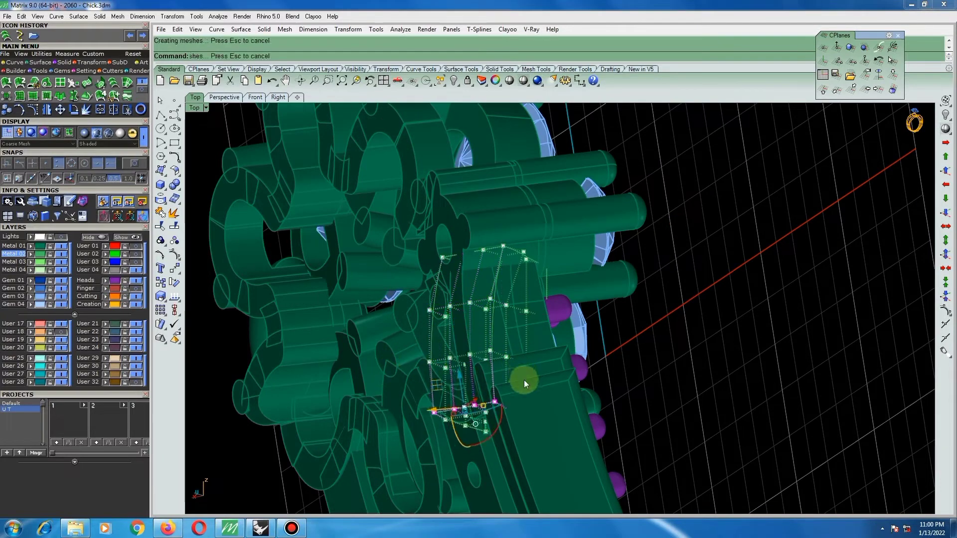
scroll(502, 391, up, 5)
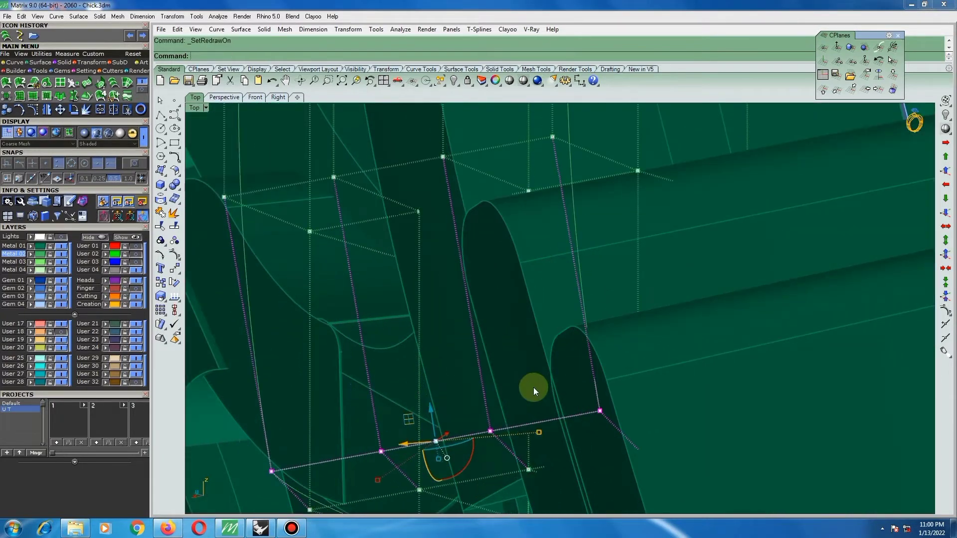
scroll(533, 387, down, 2)
key(ctrl+z)
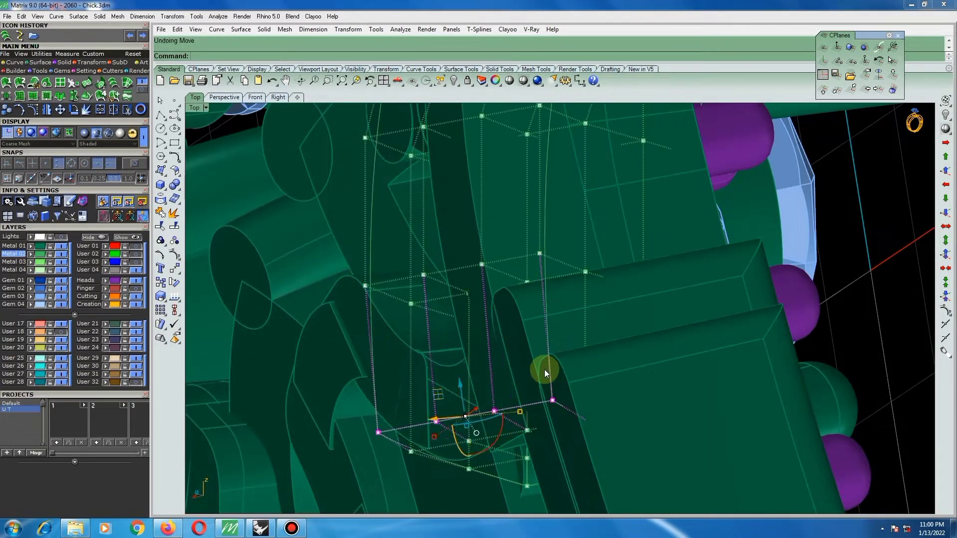
key(Right)
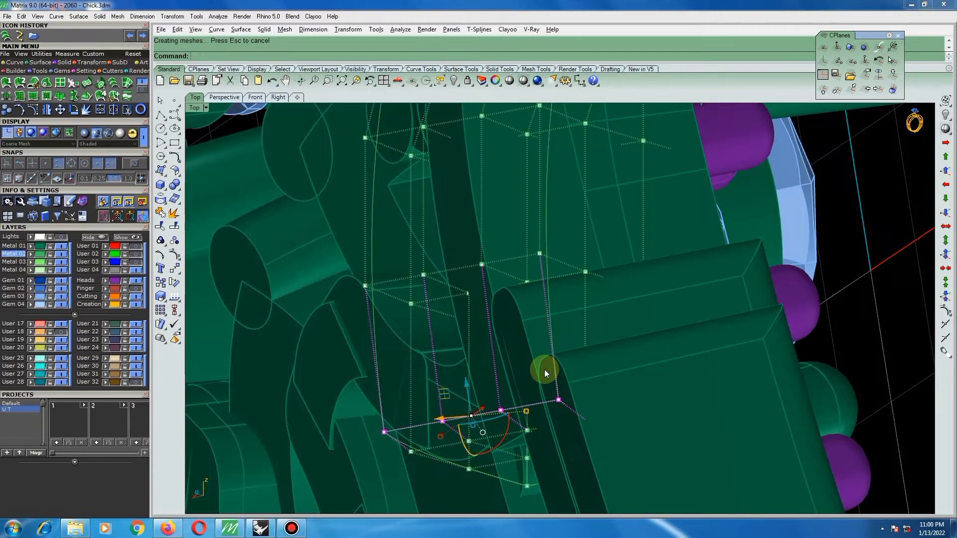
Delete the editing cage around the reshaped solid.
scroll(596, 327, down, 6)
right_drag(457, 219, 677, 249)
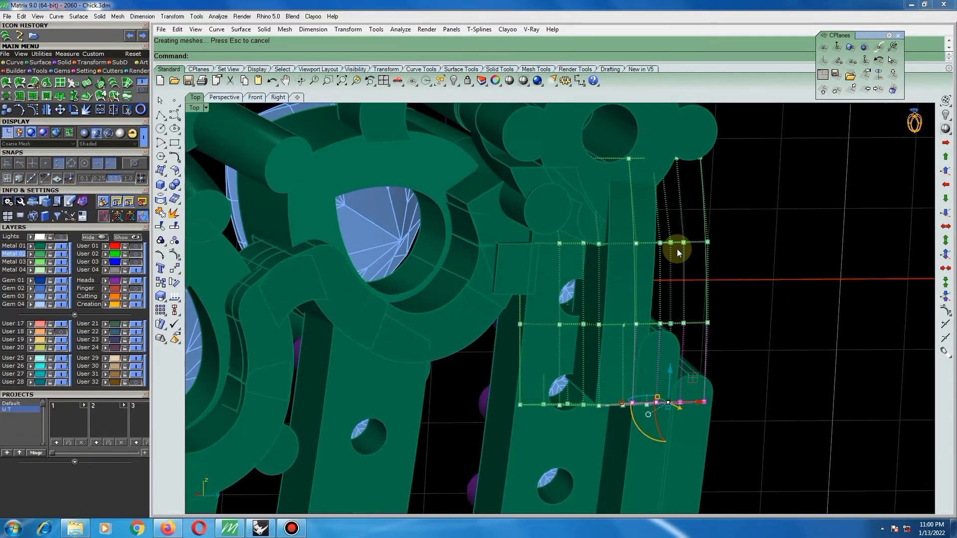
click(704, 220)
key(Delete)
Examine the back of the flower cluster where its pear-shaped settings meet the small round setting.
scroll(605, 240, down, 4)
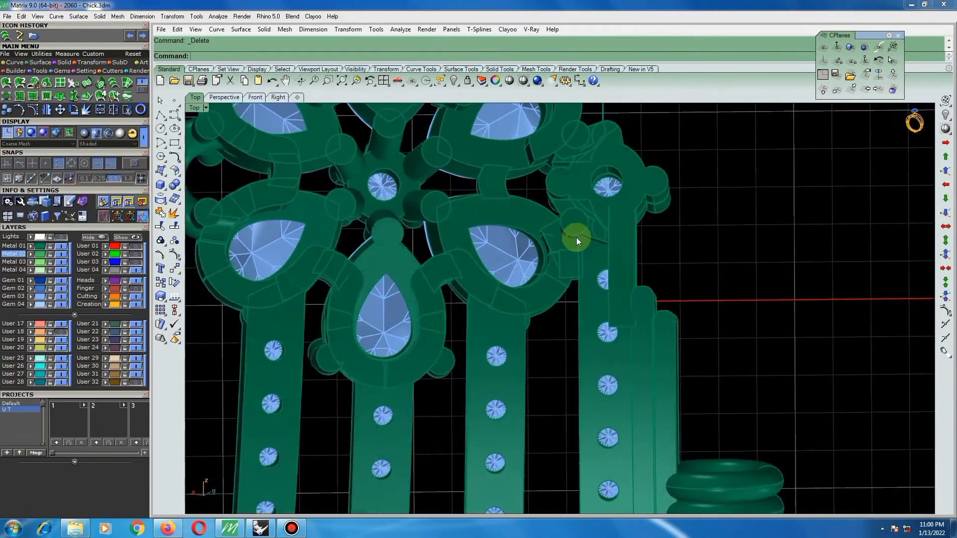
scroll(576, 239, down, 2)
ctrl+shift+right_drag(600, 202, 613, 224)
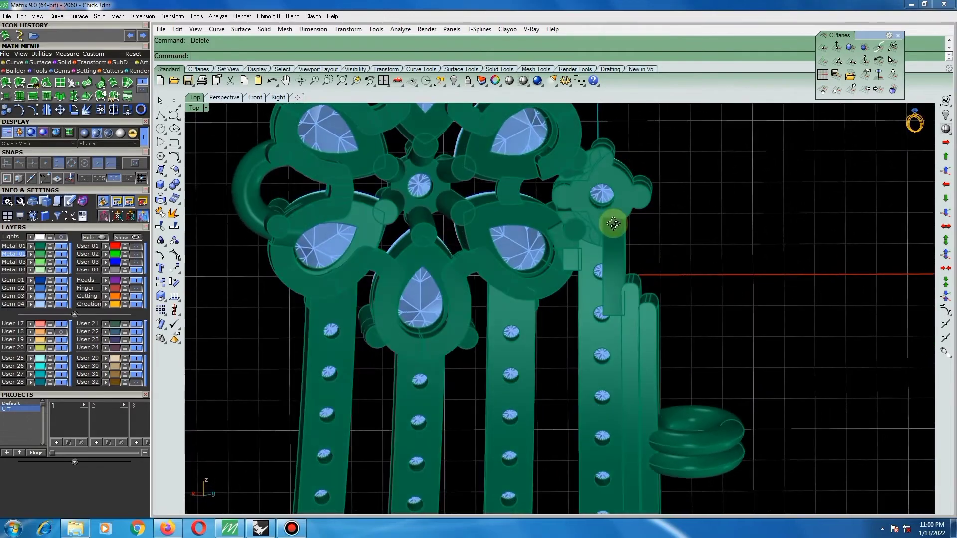
scroll(601, 217, down, 4)
scroll(567, 175, up, 4)
ctrl+shift+right_drag(559, 169, 556, 205)
scroll(566, 175, up, 5)
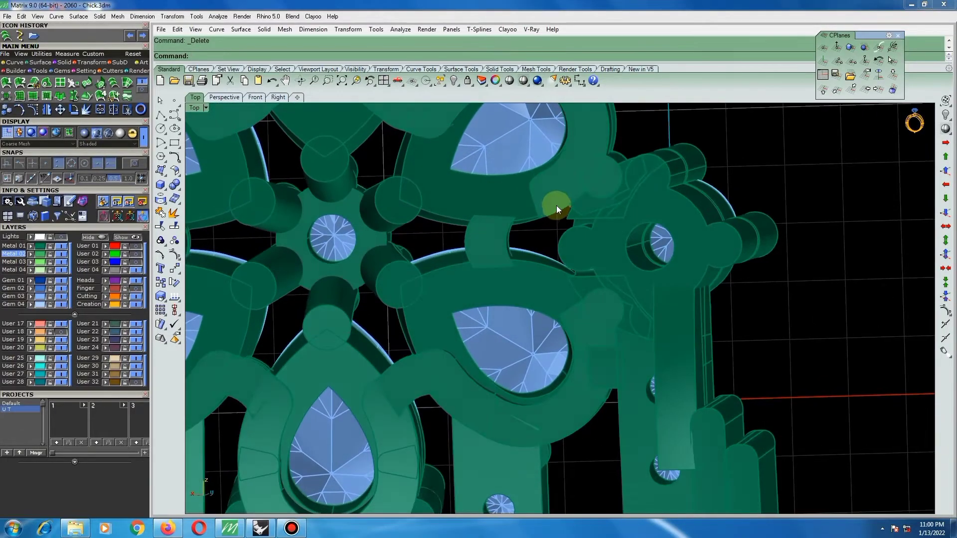
scroll(558, 204, down, 4)
scroll(568, 177, up, 4)
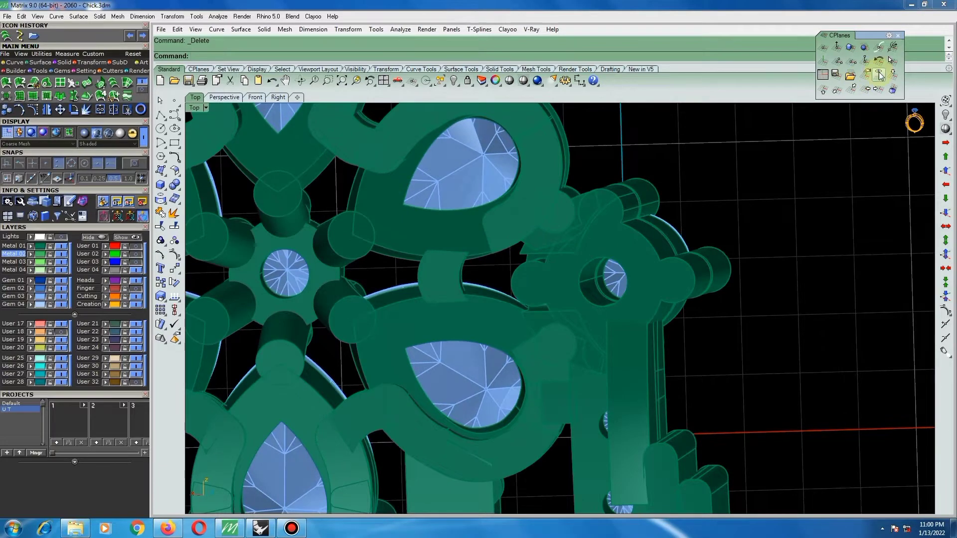
Set the construction plane and draw a slanted straight polyline across the band end between the upper pear-shaped setting and the round setting.
click(879, 73)
scroll(499, 241, up, 4)
key(ctrl+a)
click(510, 267)
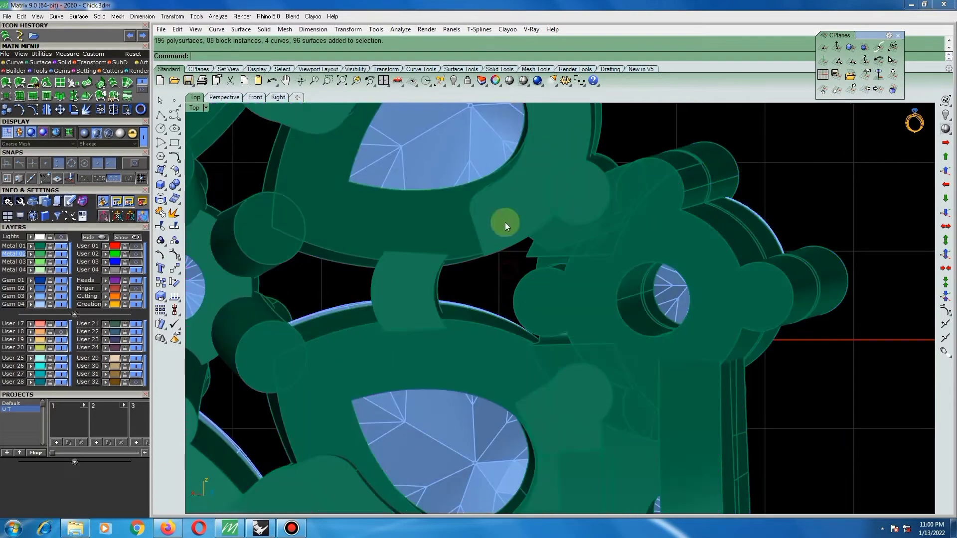
click(160, 115)
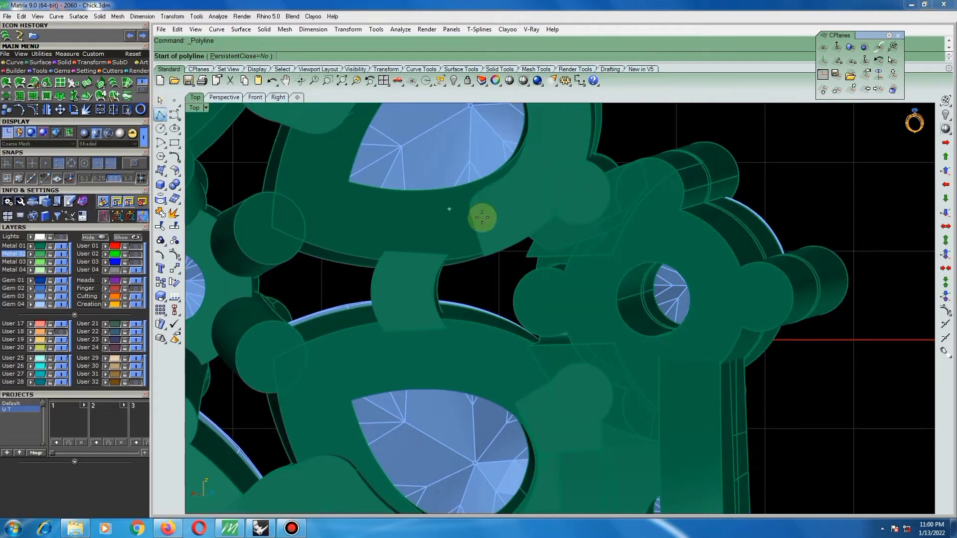
click(524, 242)
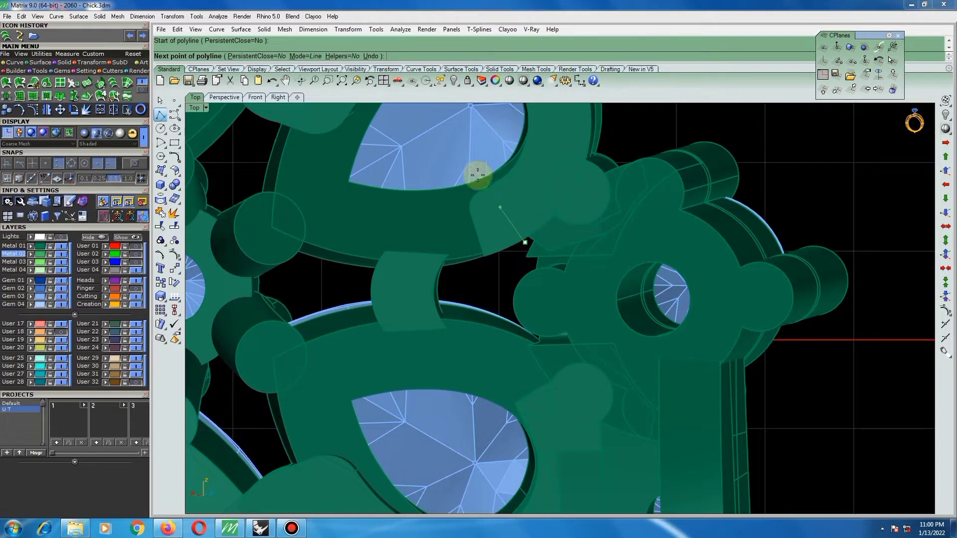
click(467, 143)
right_click(469, 144)
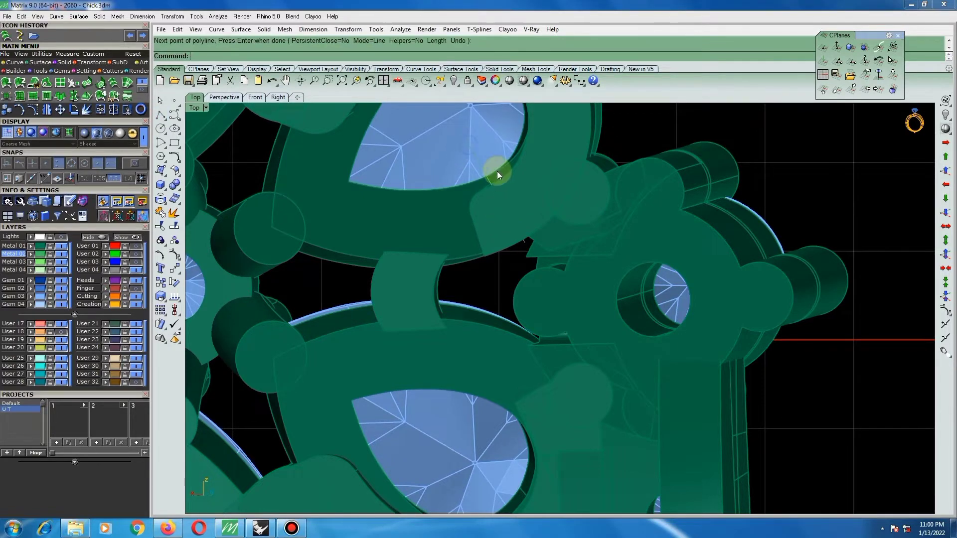
Rotate the cutting line slightly about its upper end so it crosses the band end at the desired angle.
click(486, 176)
click(509, 199)
scroll(509, 211, up, 2)
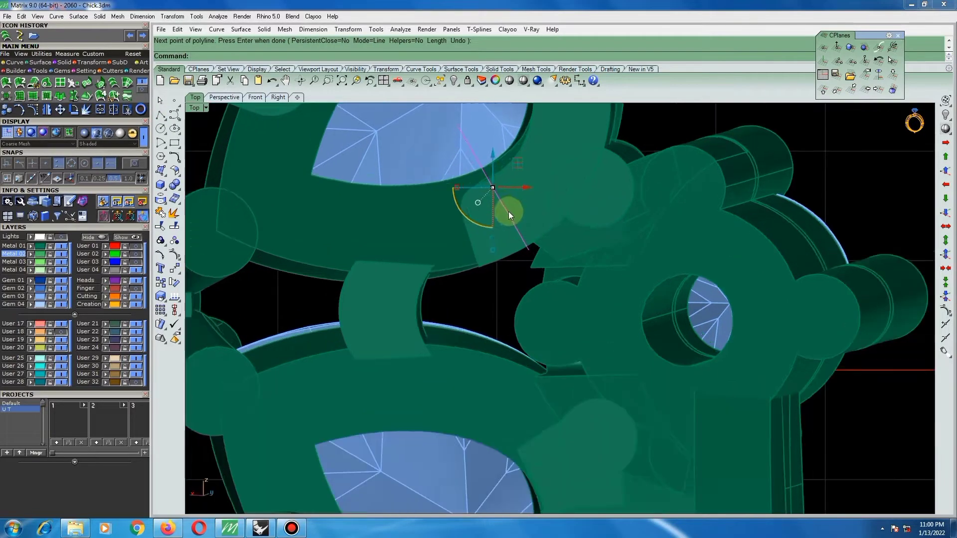
text(ro)
key(Return)
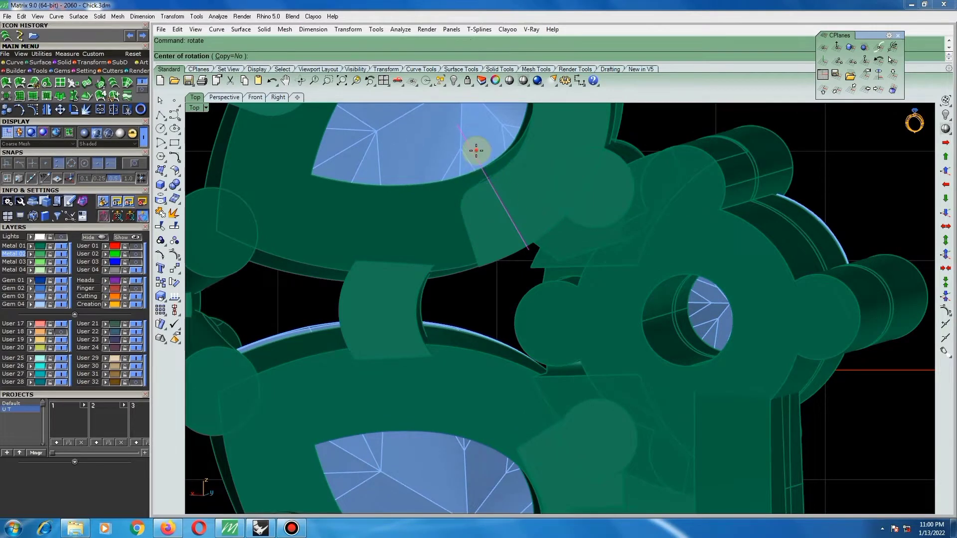
click(476, 150)
click(547, 286)
click(550, 286)
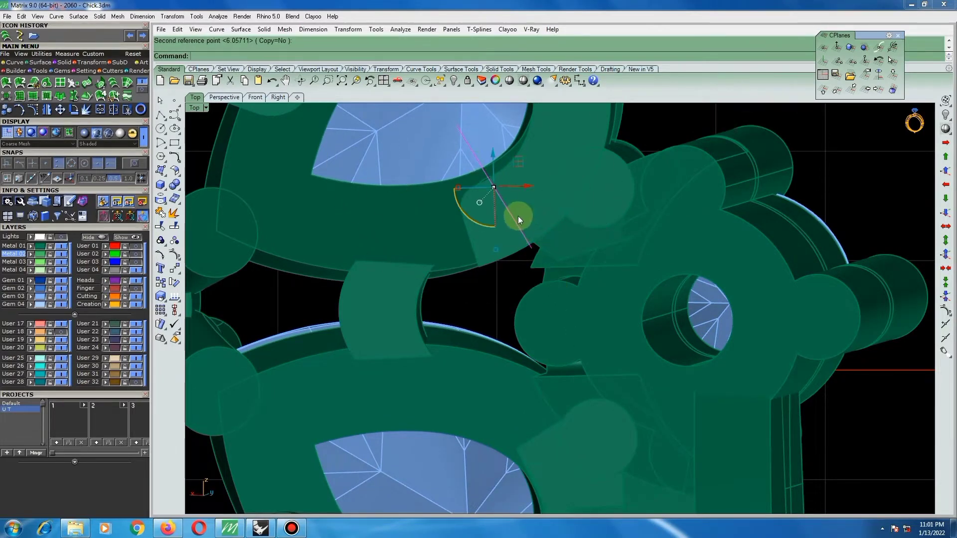
Try a WireCut of the band with the slanted line using the inverted part selection, and undo the cut.
text(wc)
key(Return)
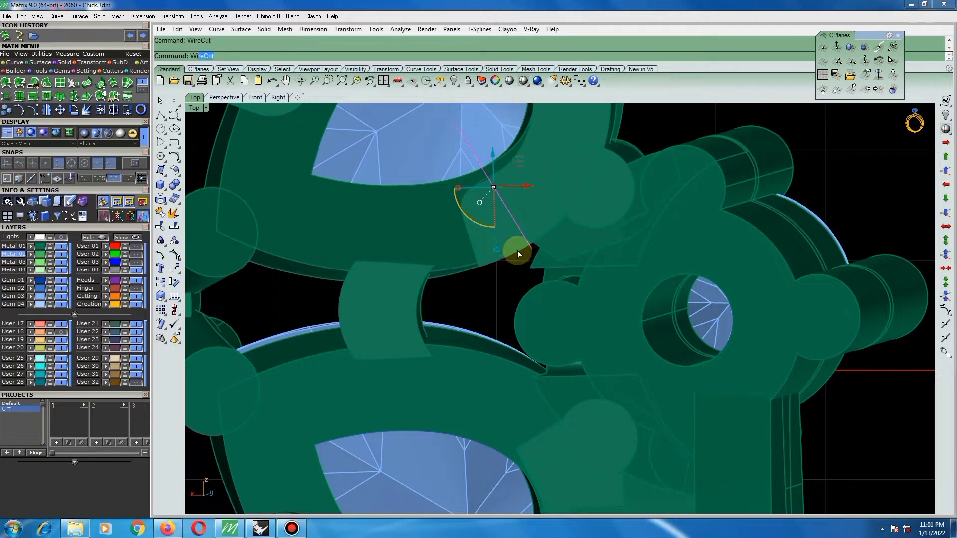
click(498, 254)
key(Return)
key(Return)
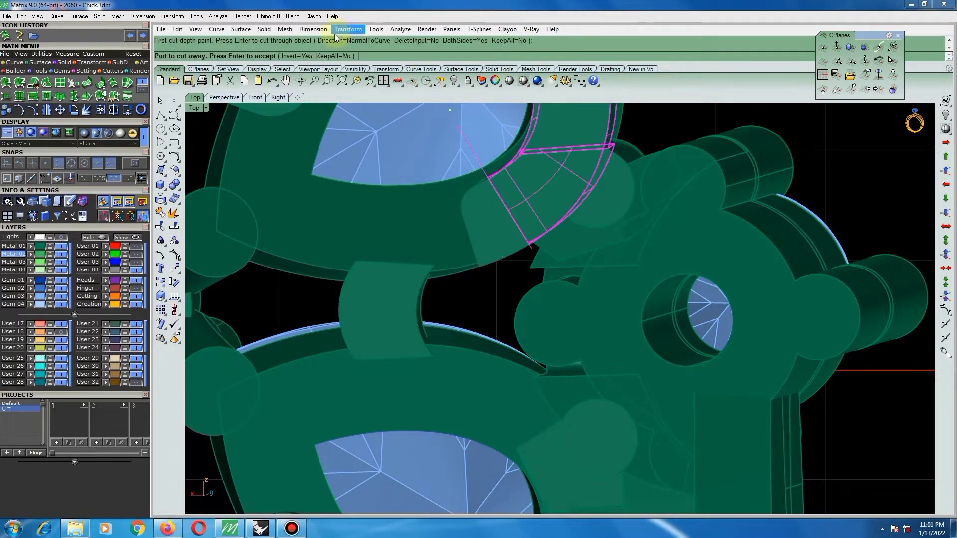
click(292, 56)
key(Return)
scroll(513, 251, down, 3)
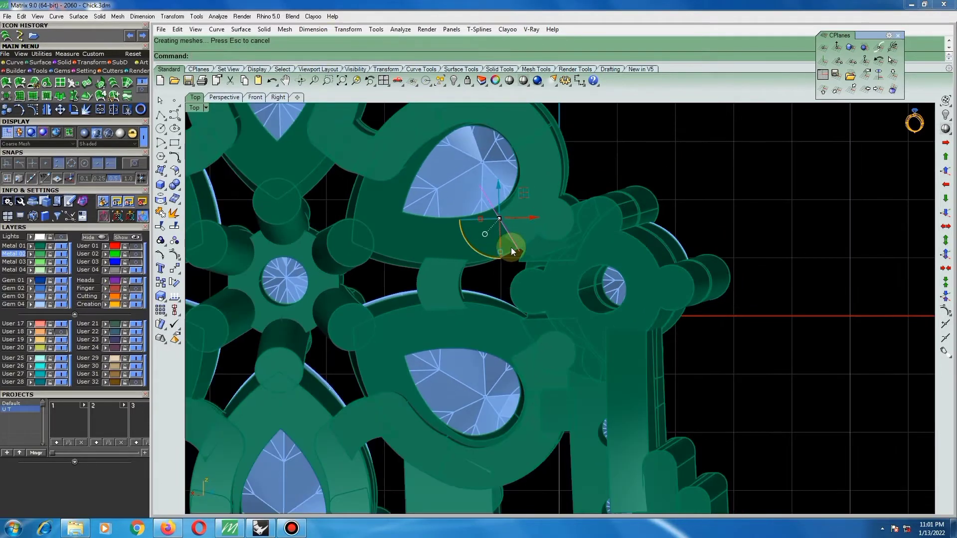
key(ctrl+z)
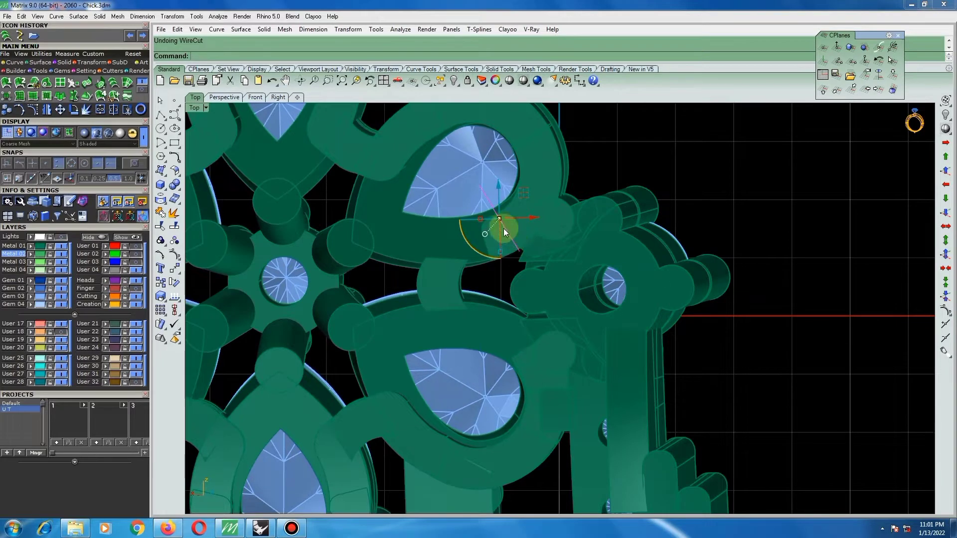
WireCut the band end along the slanted line, removing the small rounded piece, and delete the cutting line.
scroll(504, 228, up, 3)
key(Return)
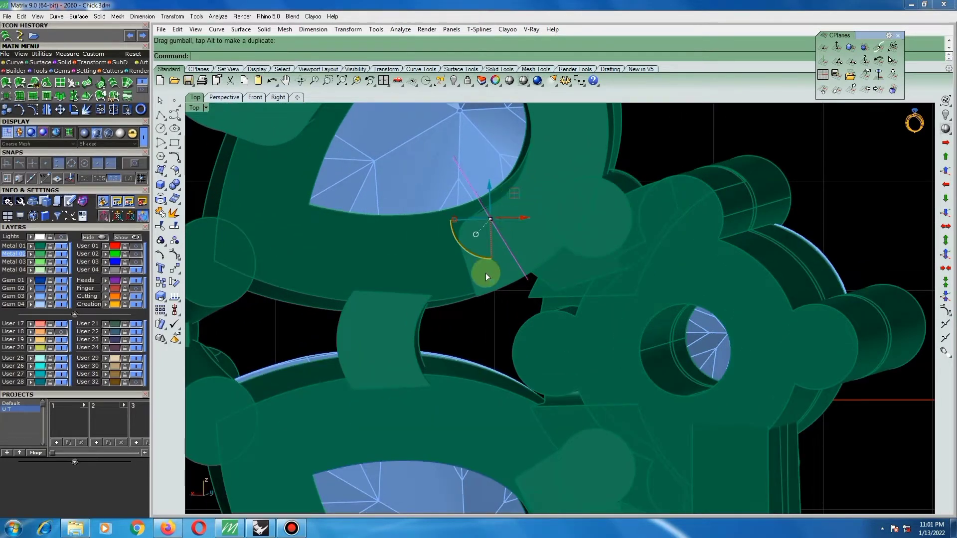
click(478, 265)
key(Return)
key(Return)
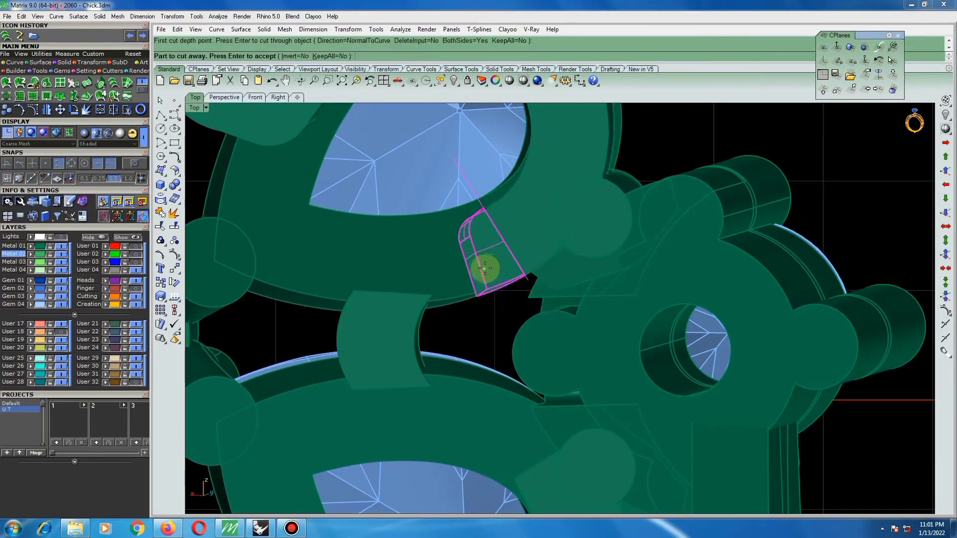
key(Return)
scroll(525, 282, down, 5)
key(Delete)
Fillet the edge of the freshly cut band end beside the upper pear-shaped setting with a 0.3 radius.
scroll(546, 265, down, 6)
scroll(546, 250, up, 5)
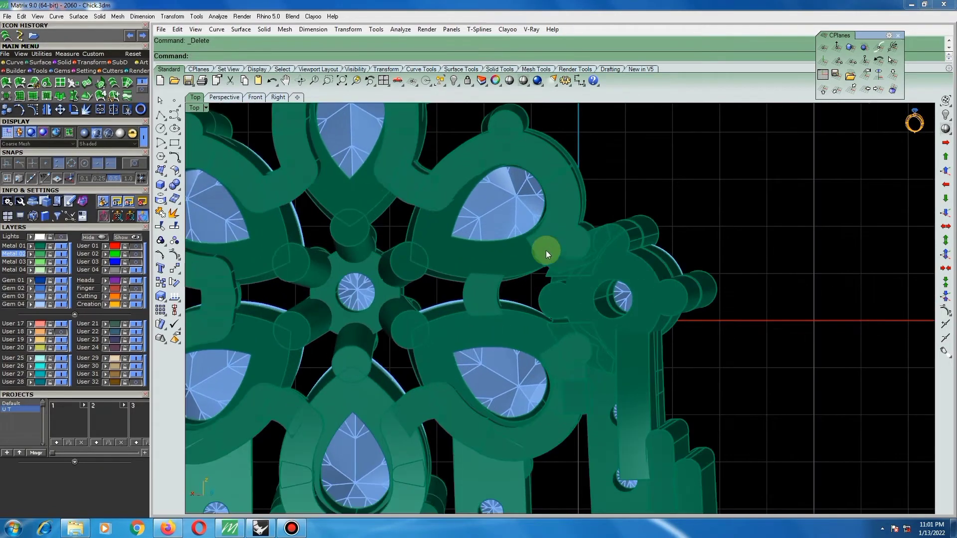
mouse_move(546, 251)
ctrl+shift+right_down()
mouse_move(645, 199)
mouse_move(545, 237)
ctrl+shift+right_up()
scroll(548, 236, up, 5)
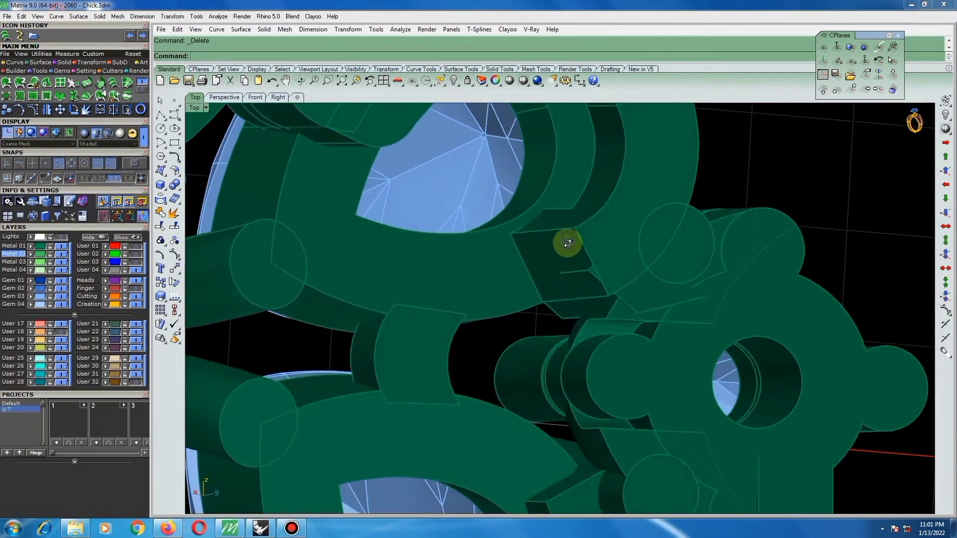
key(Return)
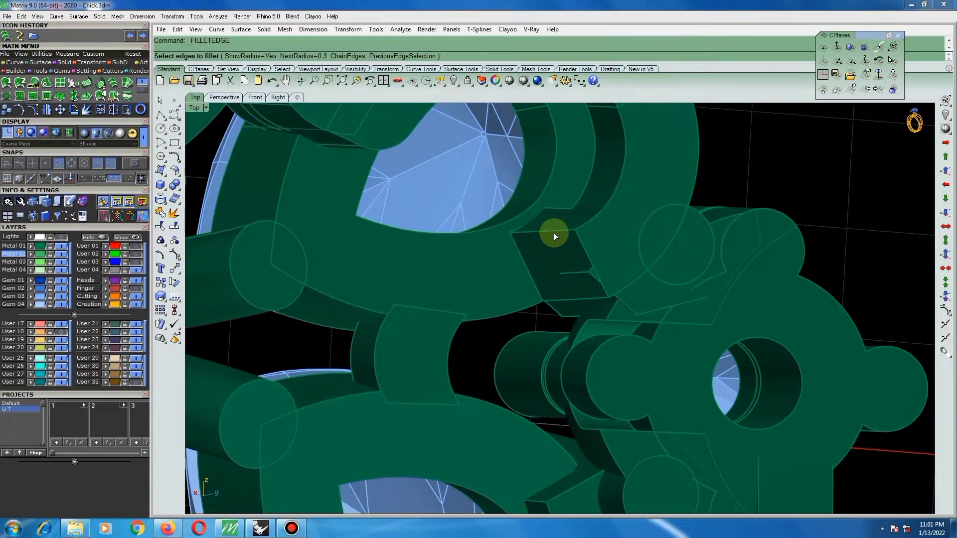
click(551, 230)
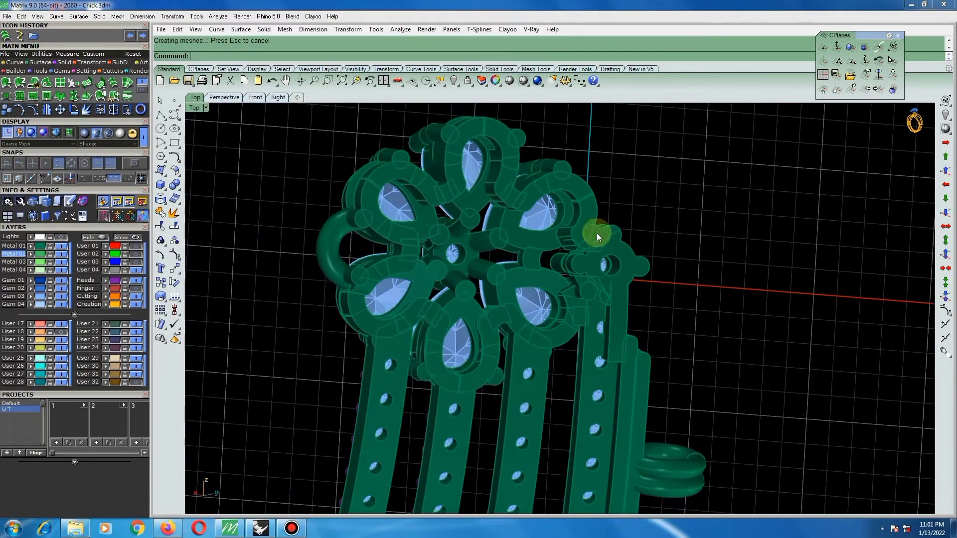
right_drag(572, 209, 617, 267)
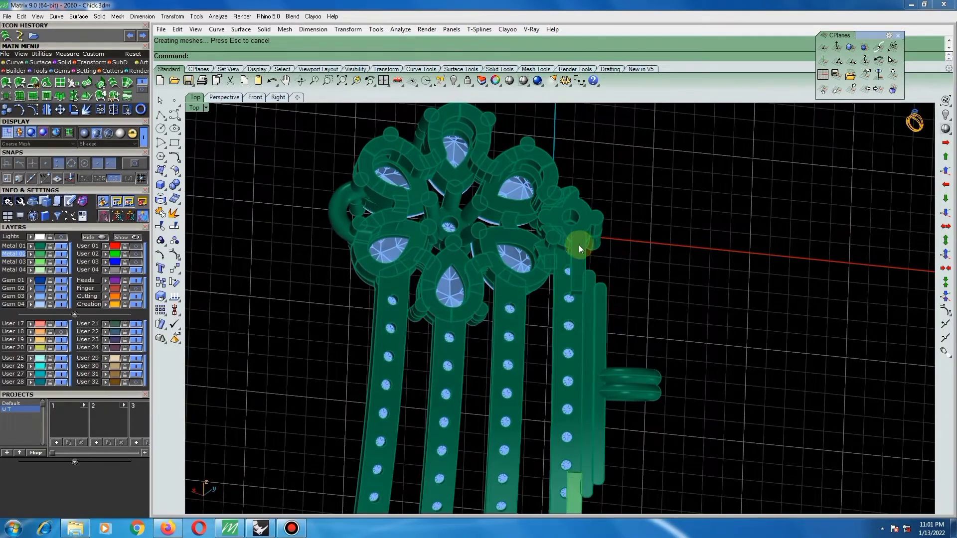
Set the construction plane to the current view over the small round setting beside the flower.
scroll(590, 253, up, 5)
mouse_move(669, 244)
right_down()
mouse_move(662, 210)
mouse_move(659, 252)
right_up()
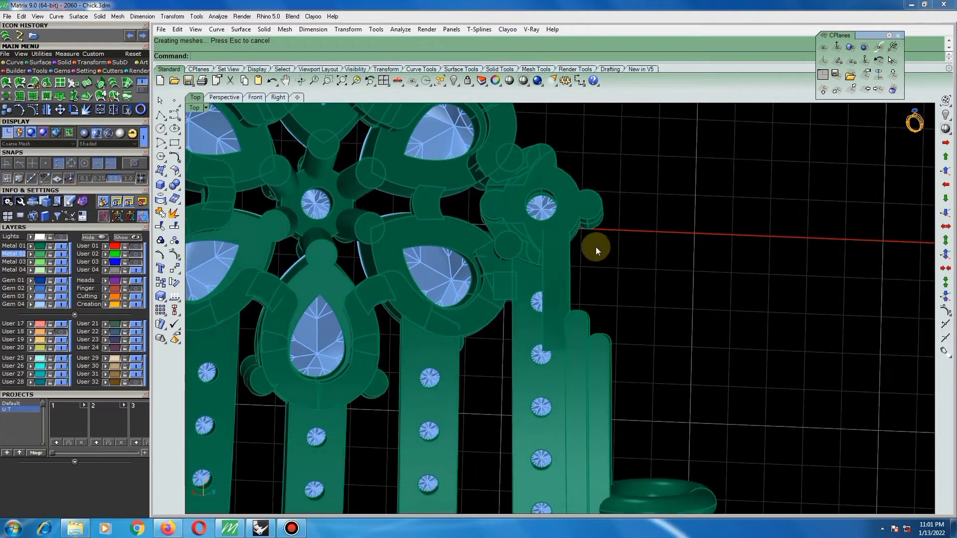
right_drag(588, 235, 589, 237)
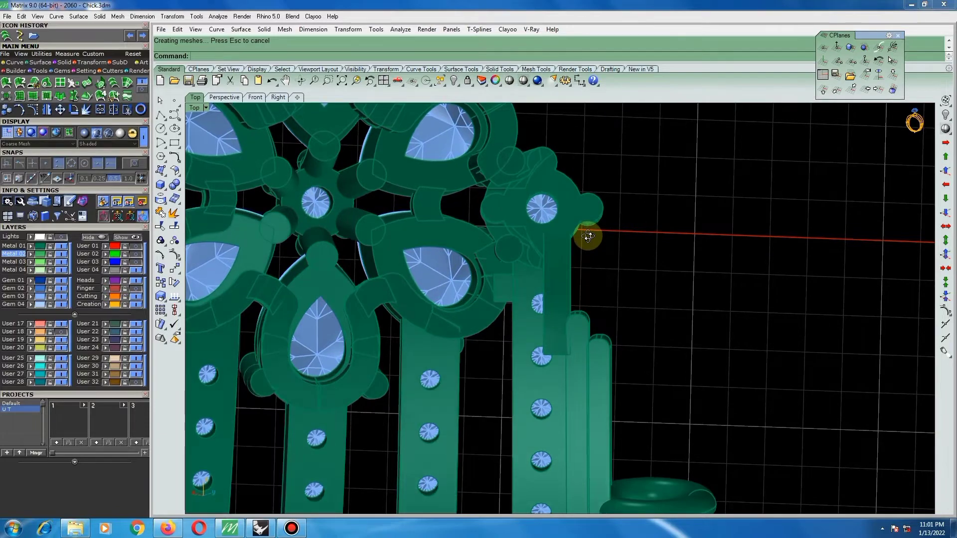
mouse_move(519, 230)
right_down()
mouse_move(620, 227)
mouse_move(528, 220)
mouse_move(526, 228)
right_up()
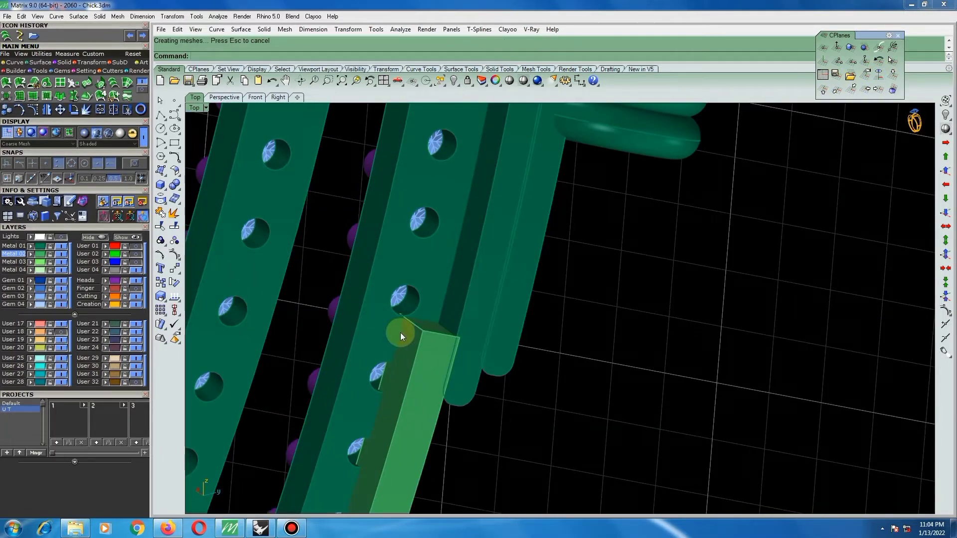
Fillet the joining band's long edge along the stone holes and its short end edge near the stepped side bars with a 0.3 radius.
right_click(401, 333)
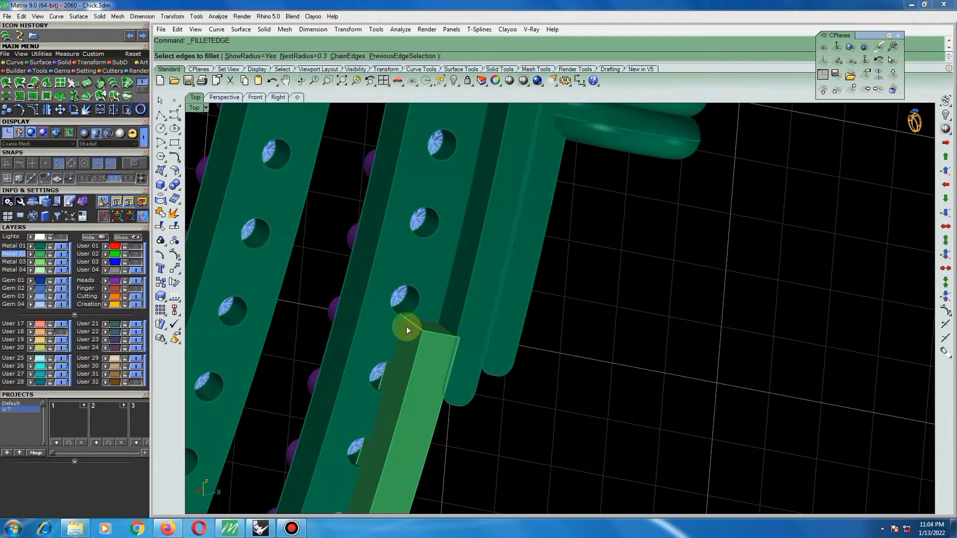
click(409, 324)
scroll(382, 384, up, 2)
click(381, 372)
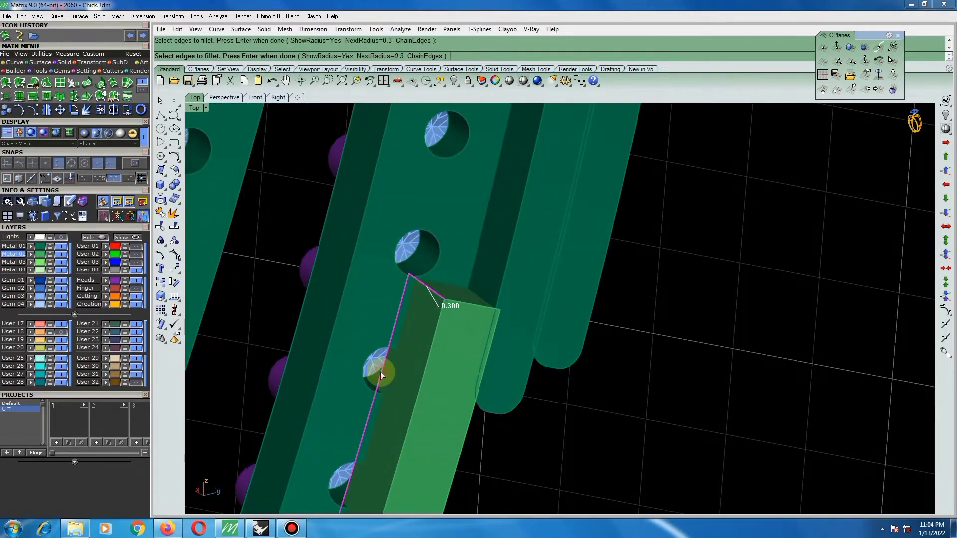
scroll(381, 371, down, 4)
scroll(384, 460, up, 3)
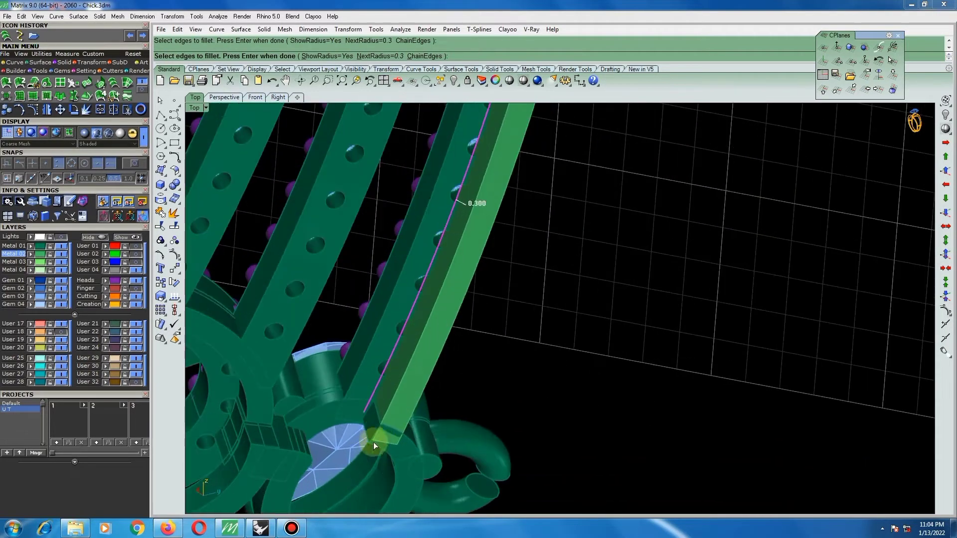
scroll(373, 442, up, 3)
right_drag(397, 392, 411, 369)
scroll(411, 369, down, 4)
scroll(333, 461, up, 2)
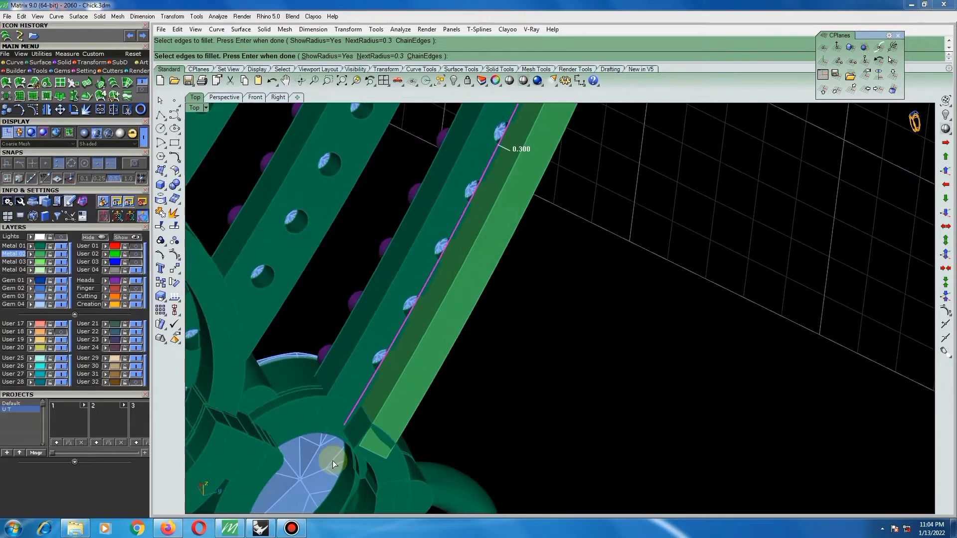
scroll(333, 461, up, 1)
key(Return)
key(Return)
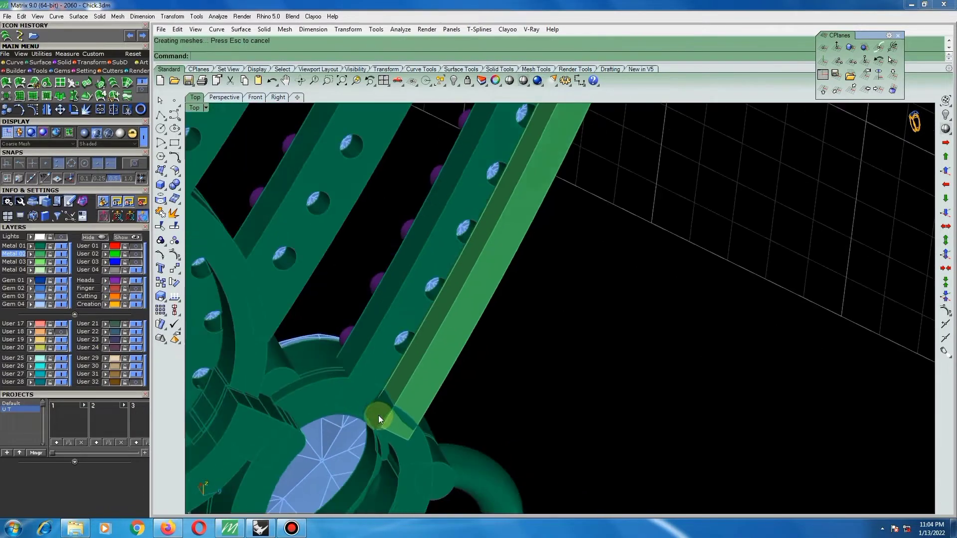
Fillet the short edge at the joining band's other end, beside the pear-shaped setting, with a 0.3 radius.
scroll(379, 415, up, 3)
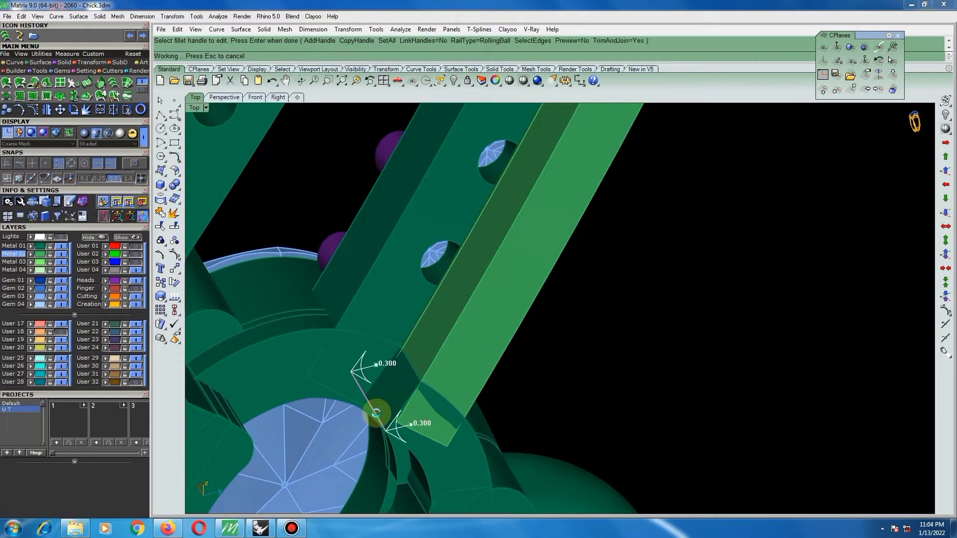
key(Return)
scroll(378, 412, down, 3)
scroll(384, 408, up, 4)
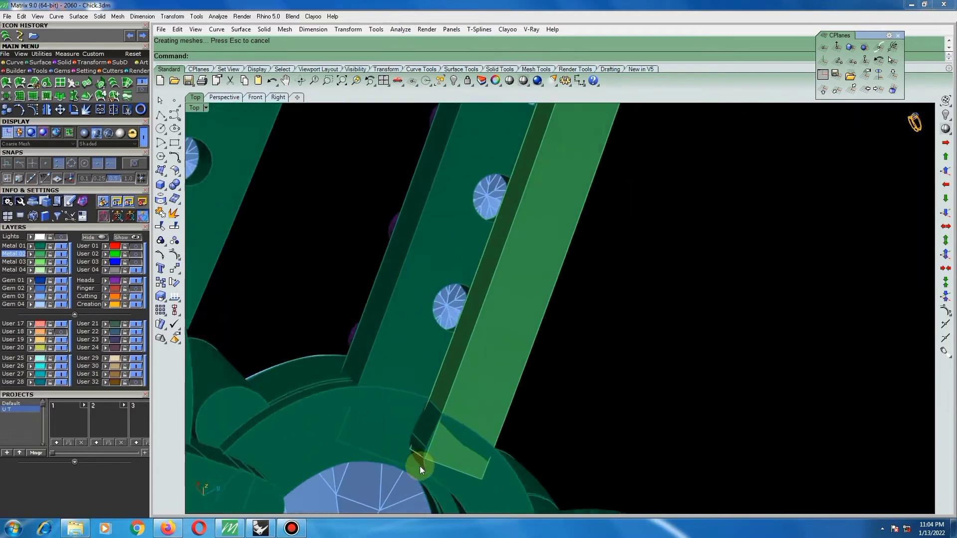
Fillet the small remaining edge at the band end beside the pear-shaped setting with a 0.1 radius.
scroll(419, 466, up, 2)
key(Return)
click(413, 439)
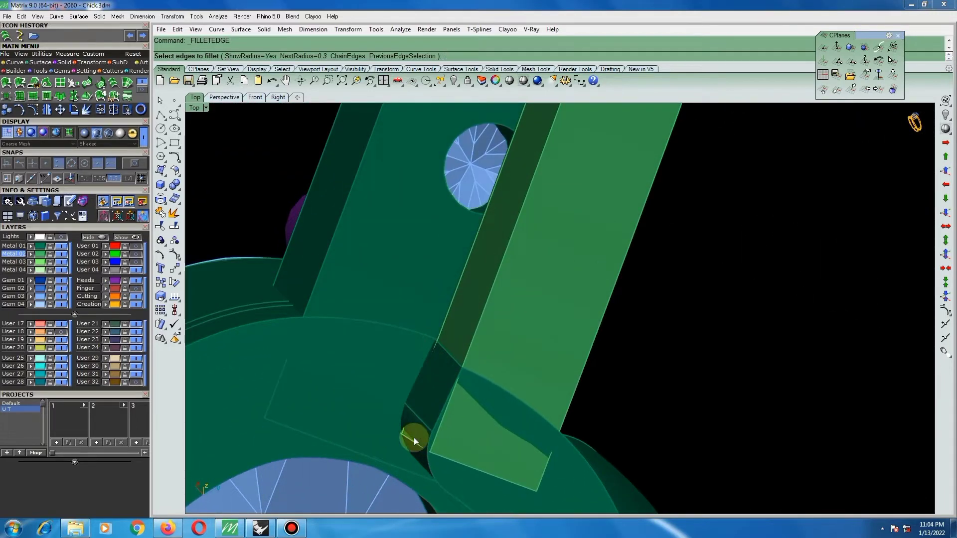
key(Return)
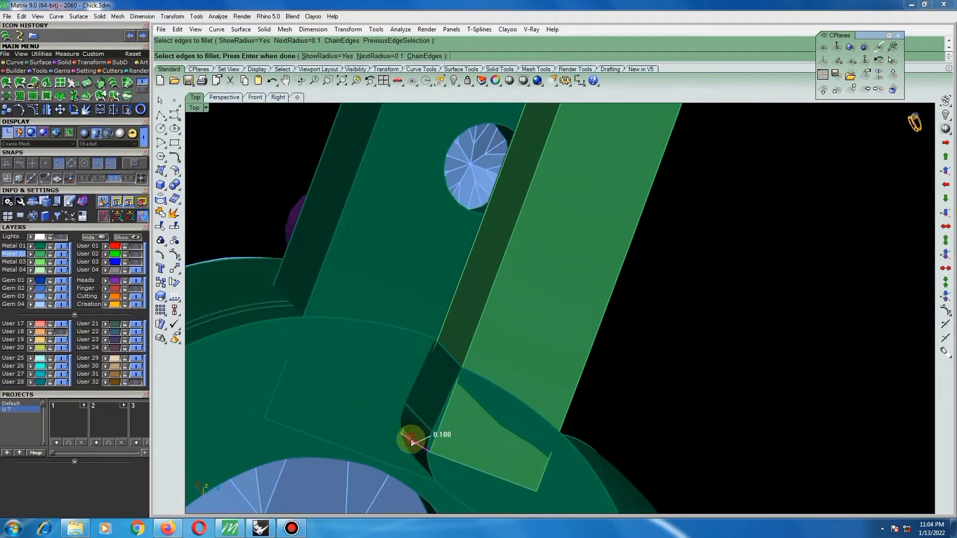
key(Return)
scroll(498, 381, down, 3)
Put the joining band on the same dark green metal layer as the other choker parts.
click(497, 383)
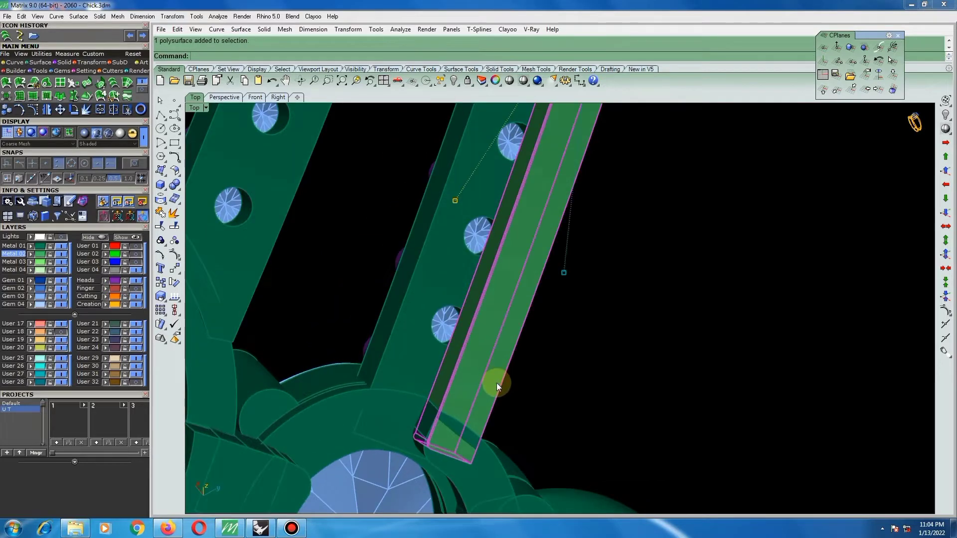
right_drag(427, 427, 499, 188)
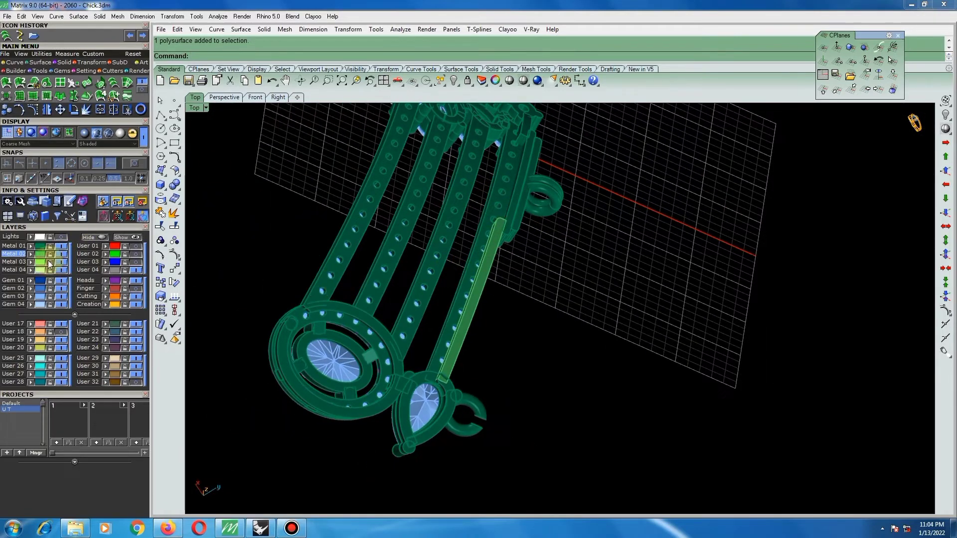
right_drag(543, 262, 575, 321)
scroll(576, 321, down, 4)
scroll(480, 361, up, 9)
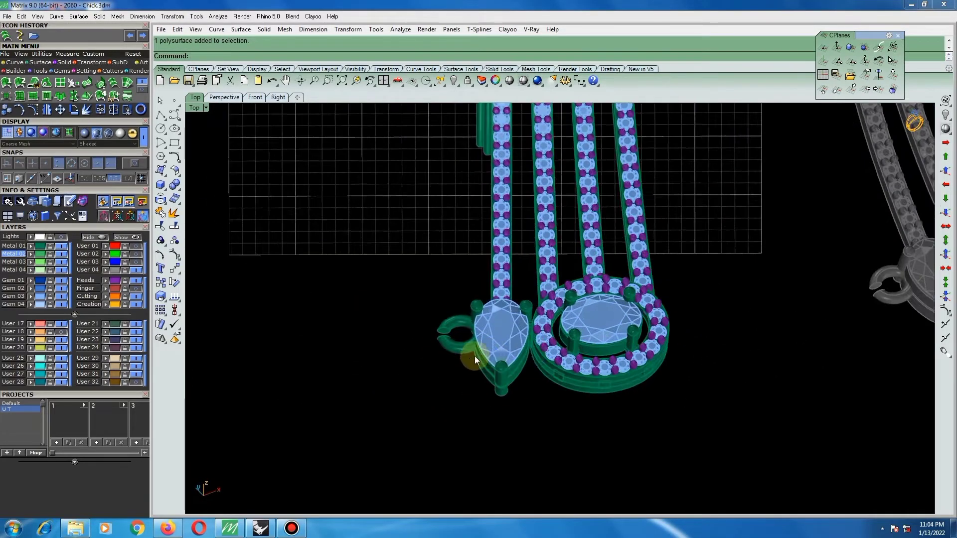
right_drag(475, 356, 727, 209)
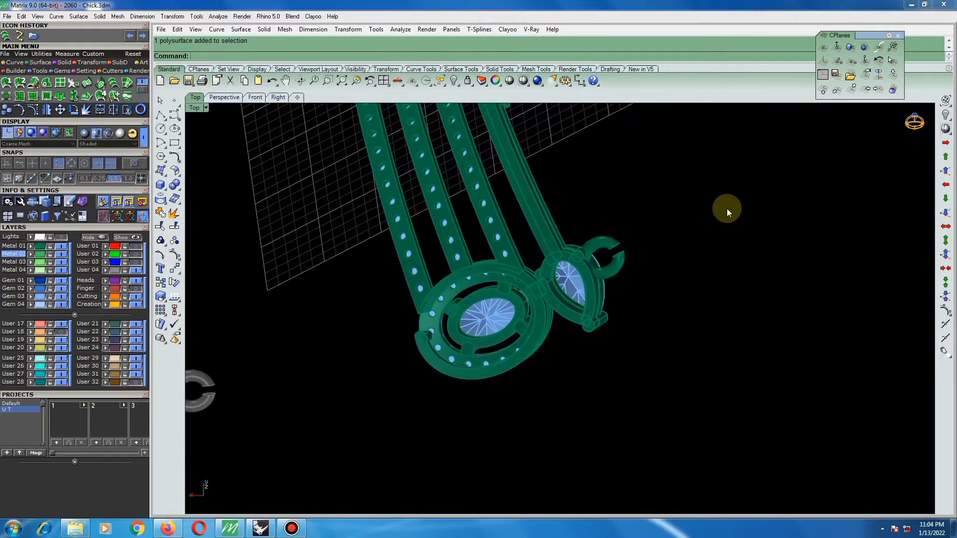
Remove the open ring beside the pear-shaped setting from its group and delete it.
click(160, 240)
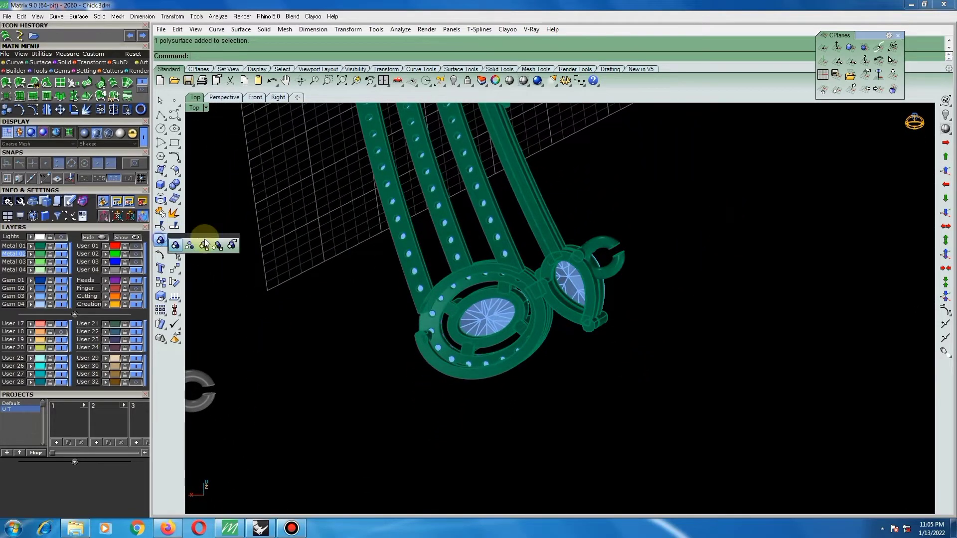
click(232, 245)
click(606, 244)
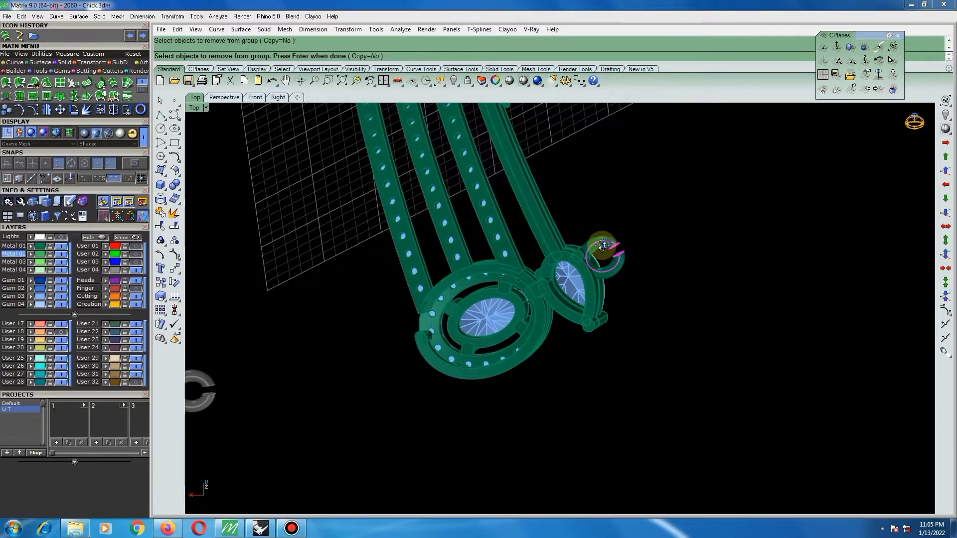
right_drag(606, 245, 548, 279)
key(Return)
key(Delete)
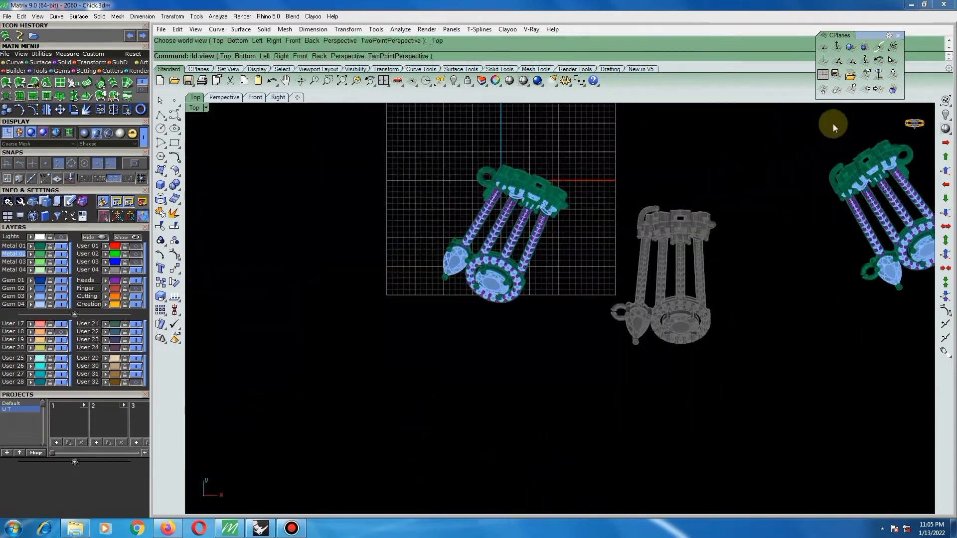
Restore the World Top construction plane and group all parts of the choker copy without the pear-side ring.
click(894, 46)
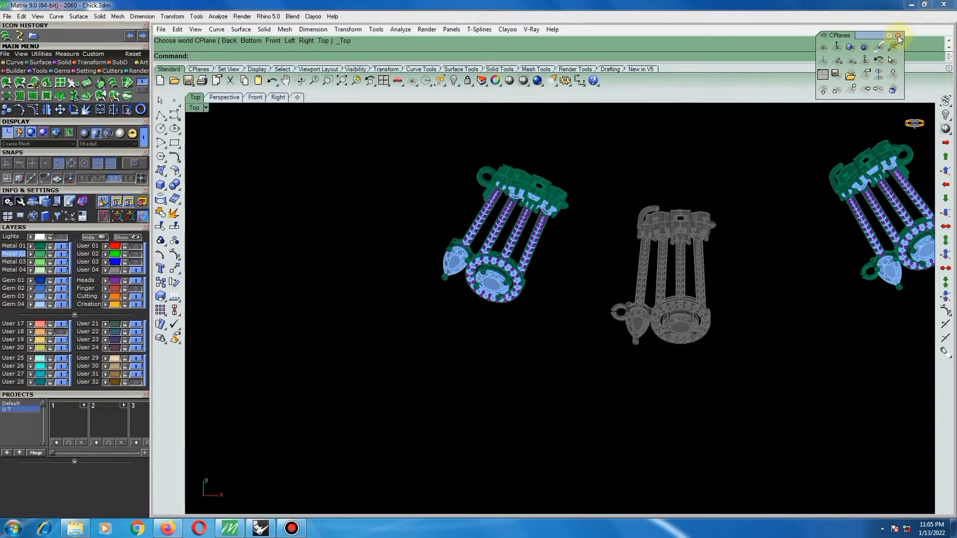
click(898, 36)
scroll(615, 215, down, 3)
drag(603, 153, 485, 305)
text(group)
key(Return)
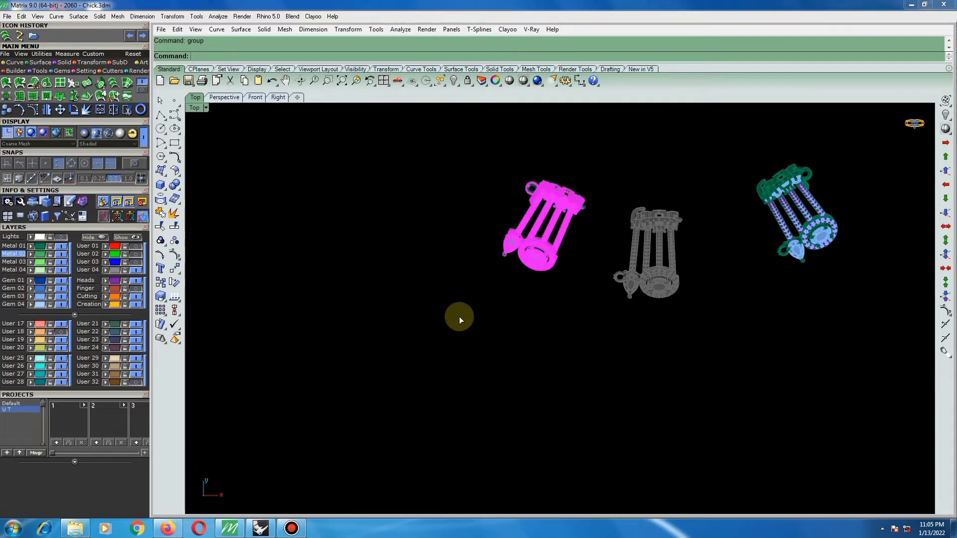
Try deleting the mirrored choker copy on the far side of the locked grey one, and undo the deletion.
scroll(459, 316, down, 2)
drag(739, 198, 638, 302)
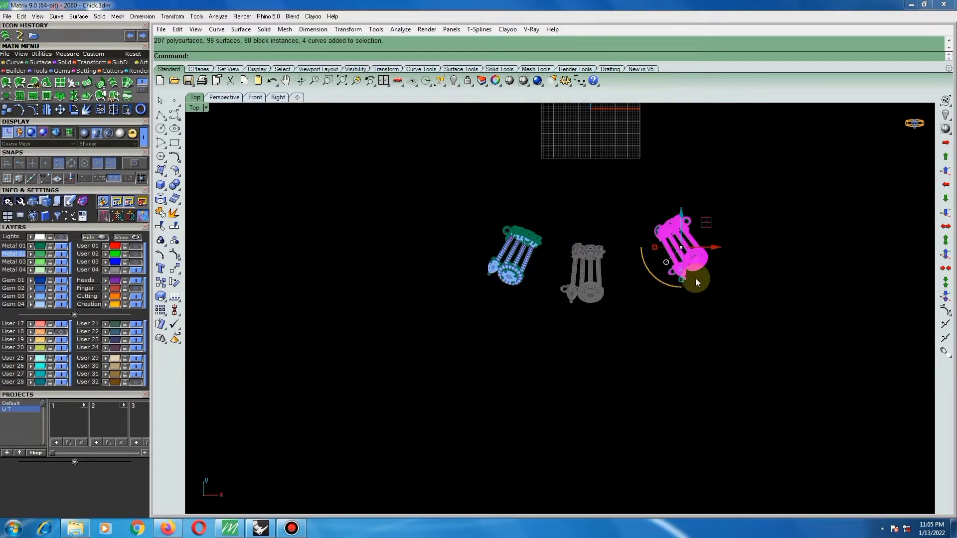
key(Delete)
key(ctrl+z)
Examine the grouped choker piece from front and back, including its stone bands, stepped side bars and joining band.
scroll(518, 239, up, 12)
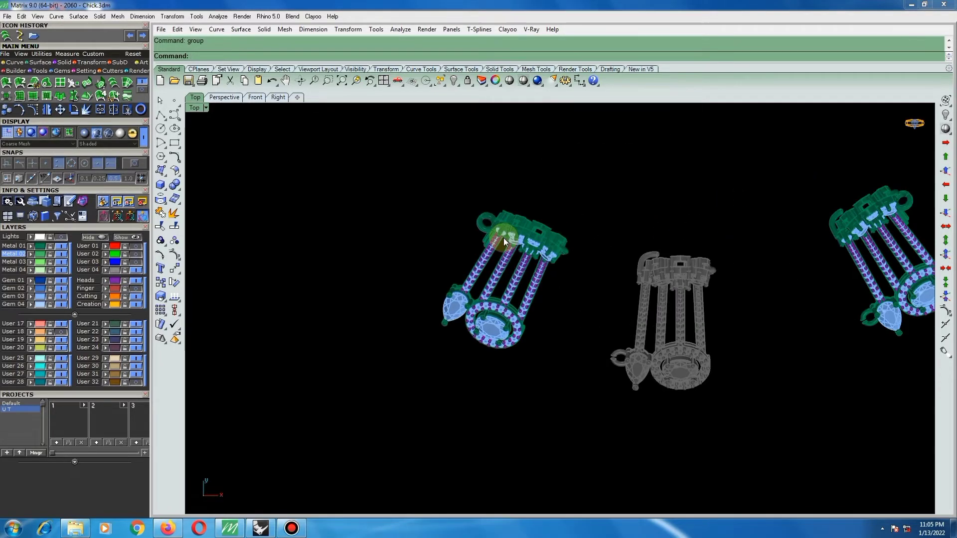
right_drag(505, 238, 464, 249)
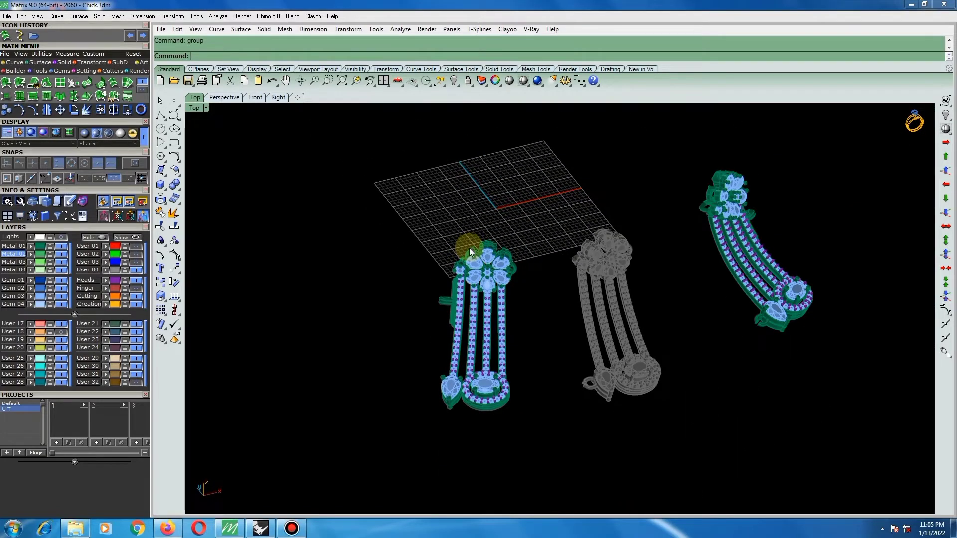
scroll(442, 309, up, 6)
scroll(437, 284, up, 2)
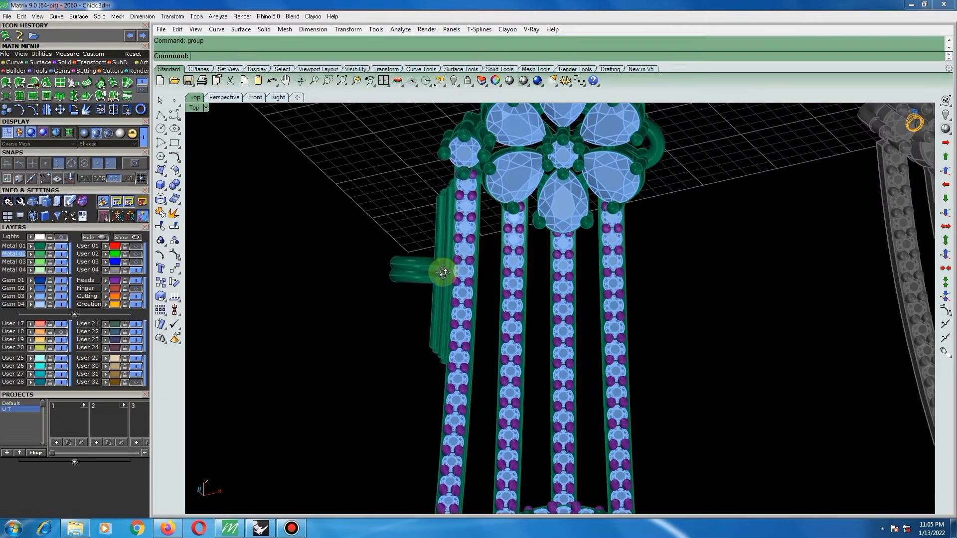
scroll(414, 289, down, 6)
right_drag(561, 325, 814, 532)
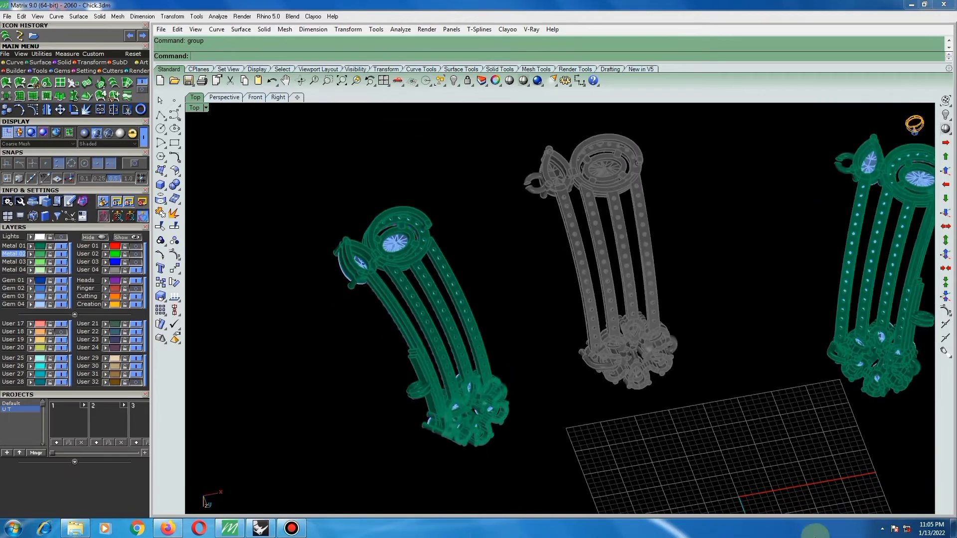
scroll(453, 205, down, 4)
scroll(763, 214, up, 6)
scroll(773, 182, up, 5)
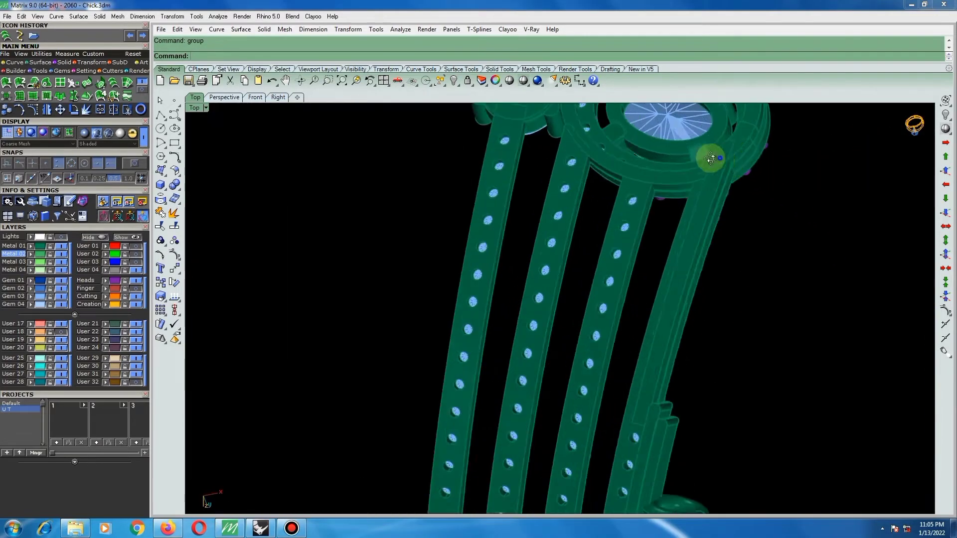
right_drag(712, 158, 648, 167)
scroll(648, 172, down, 6)
scroll(648, 312, up, 8)
right_drag(629, 285, 518, 278)
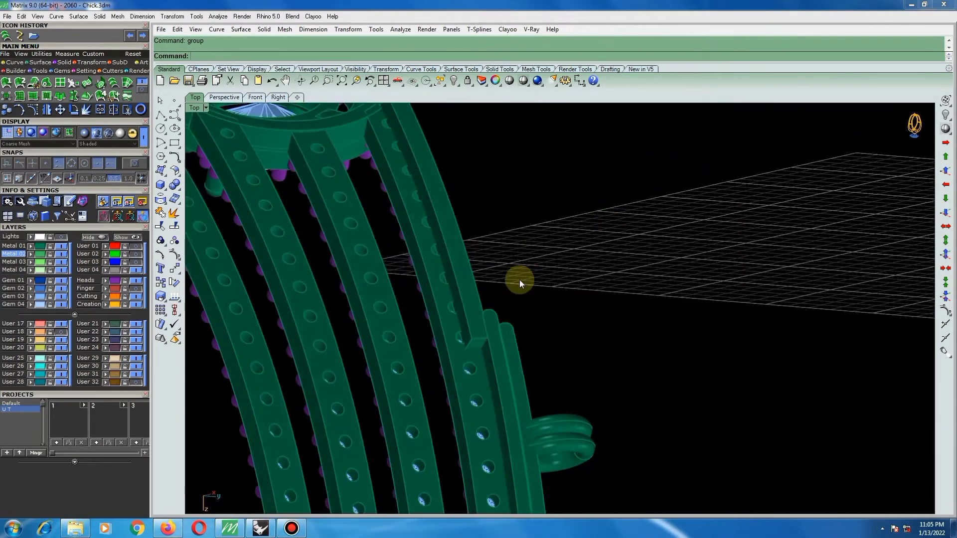
scroll(462, 341, up, 5)
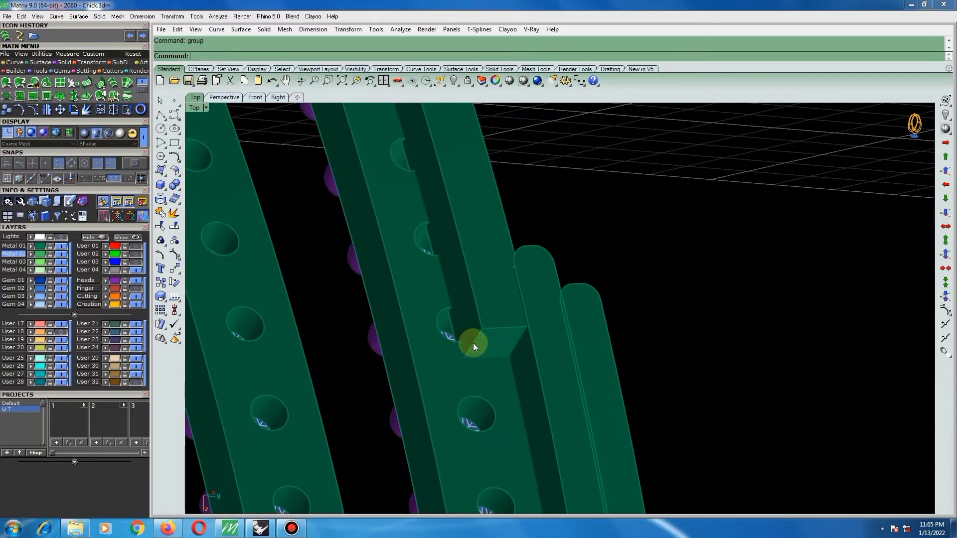
key(Return)
click(451, 325)
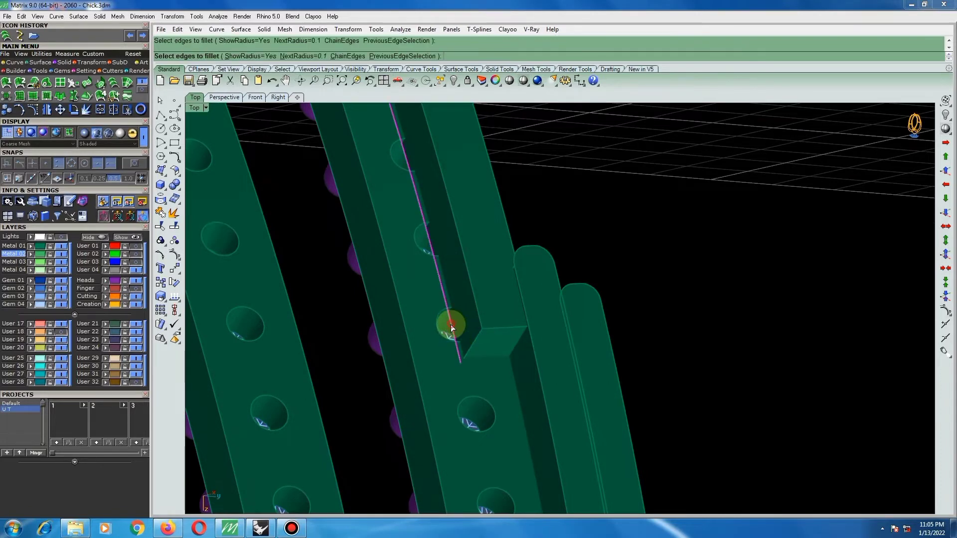
key(Escape)
Fillet the joining band's long edge over the stone holes together with its short end edge beside the stepped bars, using a 0.3 radius.
right_click(477, 339)
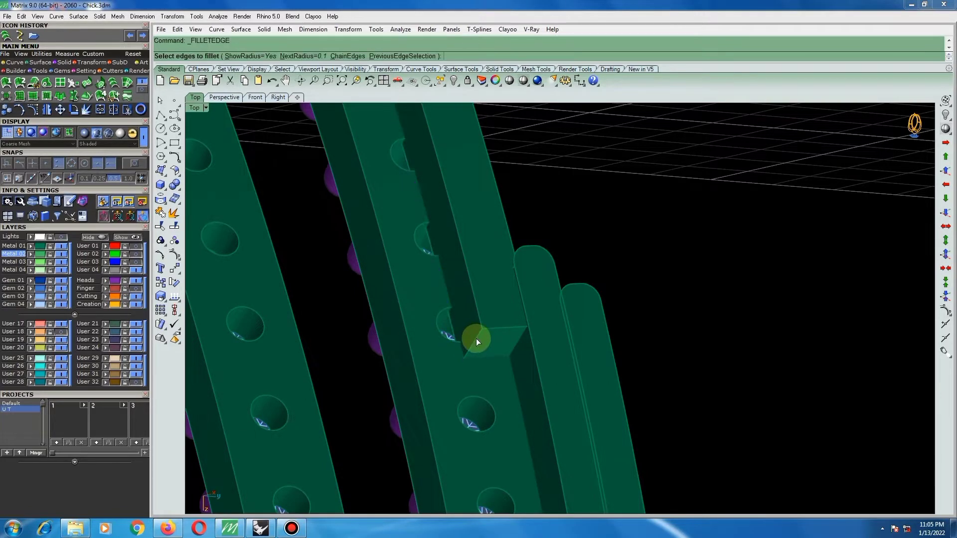
text(.3)
key(Return)
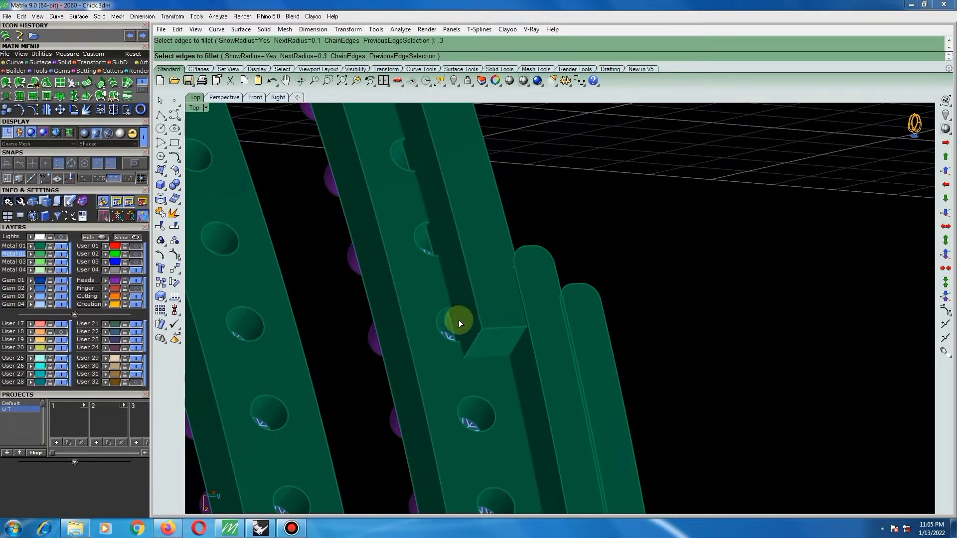
click(450, 324)
click(473, 341)
right_click(484, 346)
right_click(485, 346)
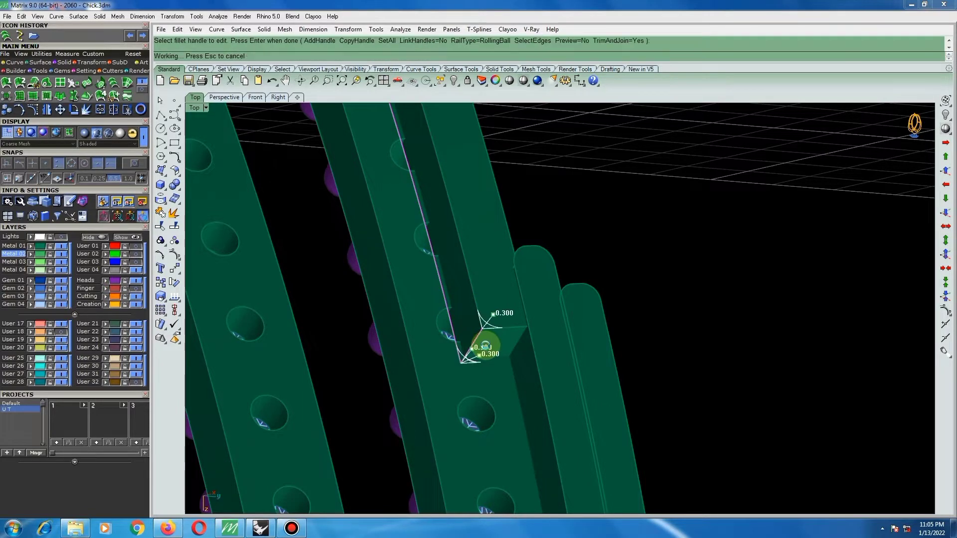
right_drag(485, 346, 547, 275)
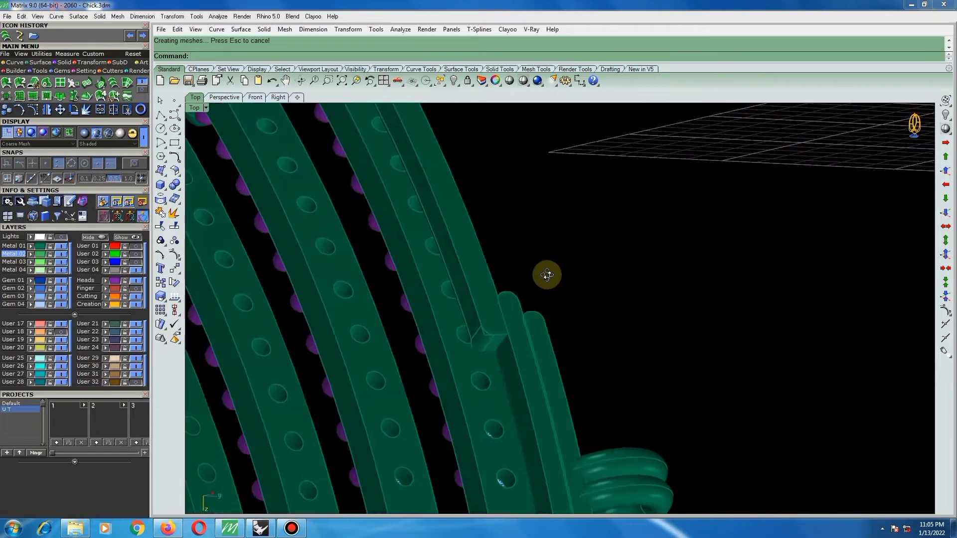
Fillet the joining band's remaining long edge along the stone holes with a 0.3 radius.
right_click(482, 360)
scroll(480, 346, up, 3)
click(470, 340)
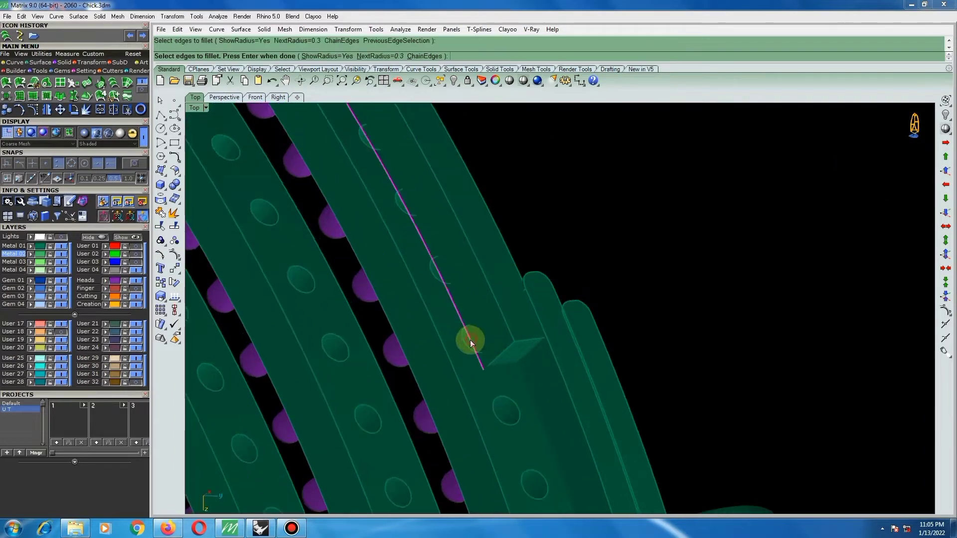
right_click(473, 341)
right_click(473, 341)
Try a 0.2 radius fillet on the joining band's short end edge beside the stepped bars, and undo it.
right_click(643, 282)
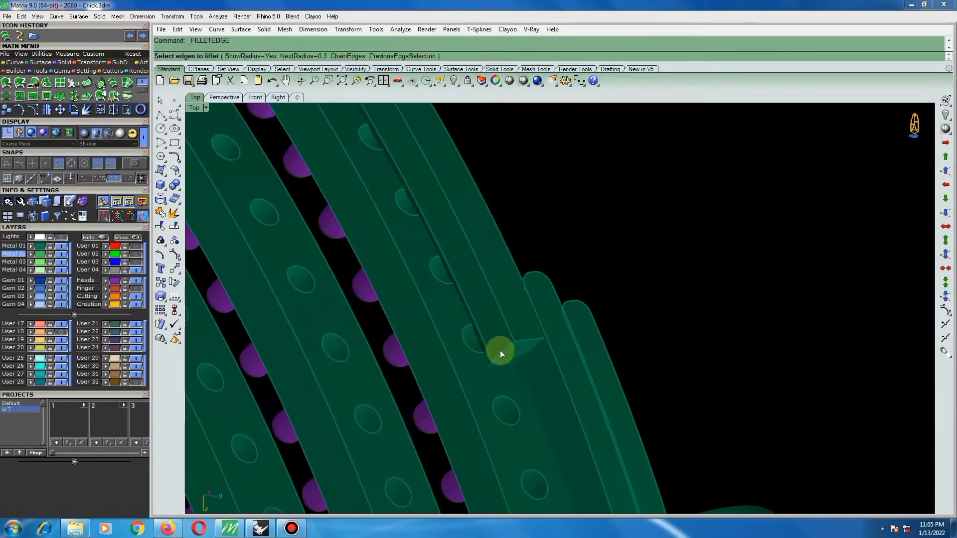
text(.2)
key(Return)
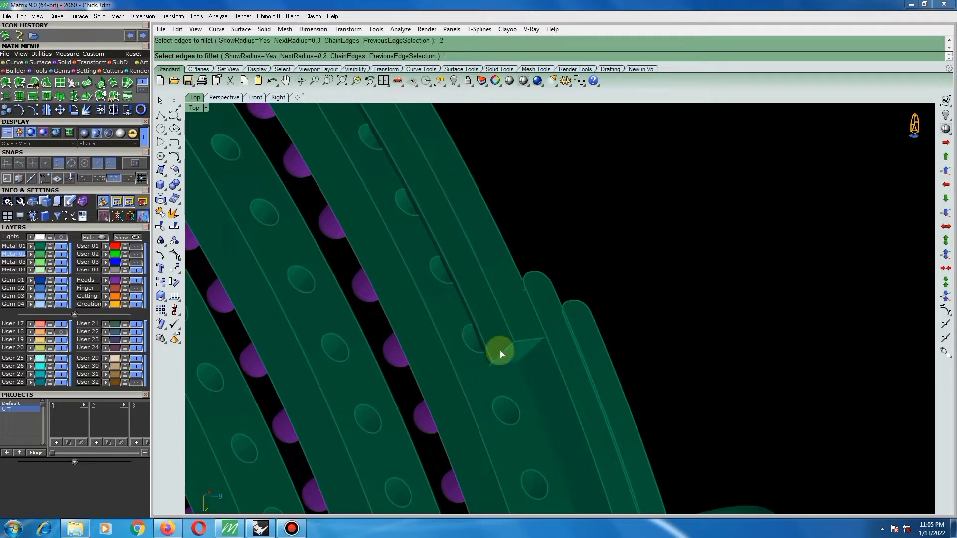
click(500, 351)
right_click(507, 355)
right_click(513, 348)
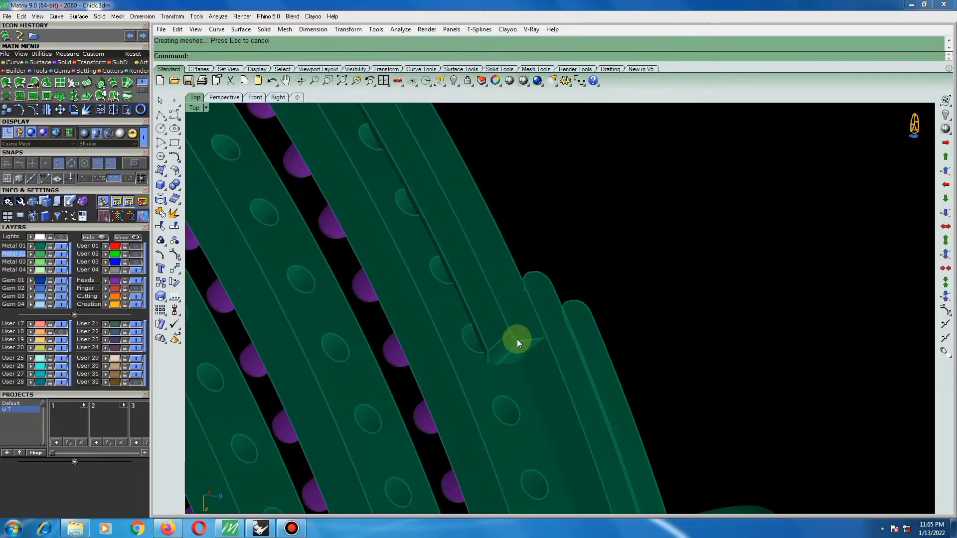
scroll(517, 339, up, 3)
key(ctrl+z)
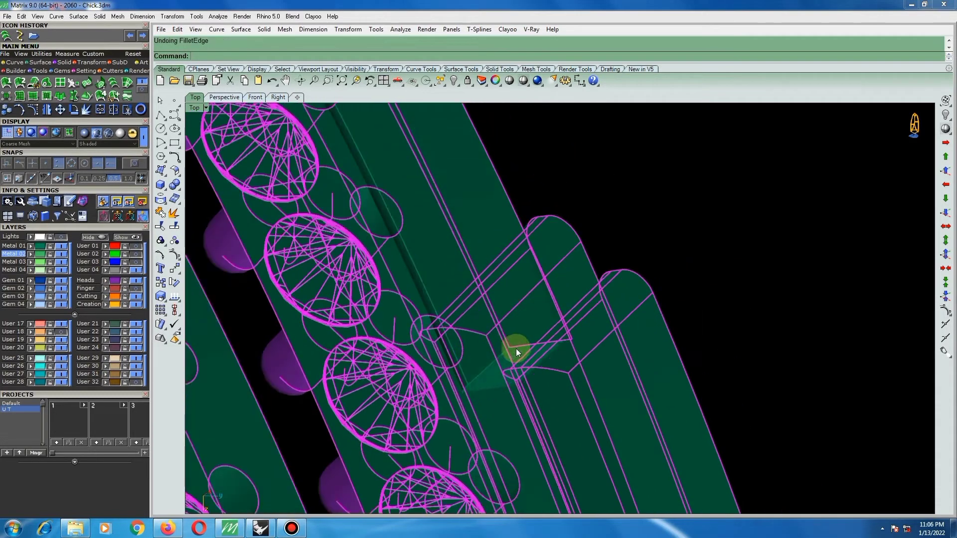
Fillet the edge of the connecting block between the pear and oval settings.
scroll(516, 348, down, 4)
click(625, 308)
right_drag(569, 306, 558, 176)
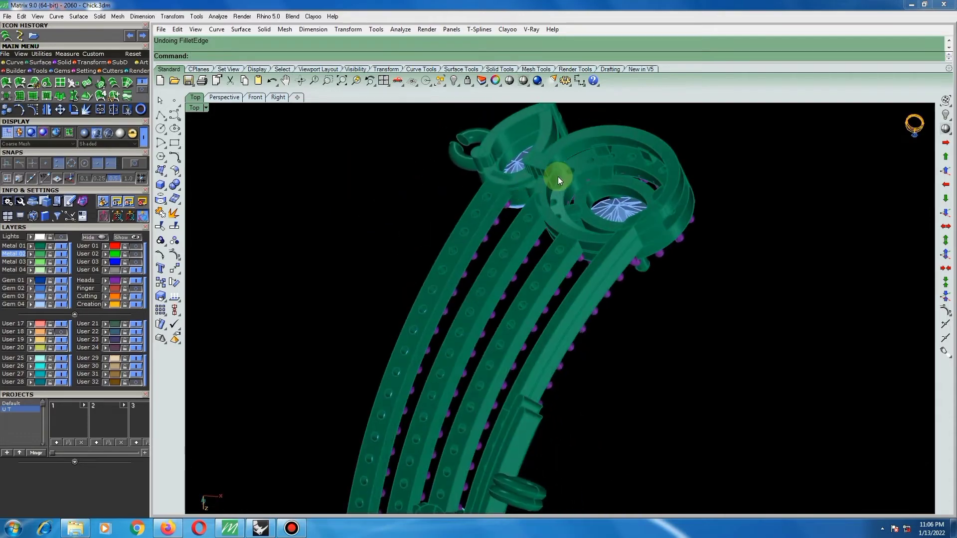
scroll(558, 176, up, 10)
right_click(507, 187)
click(510, 192)
right_click(510, 192)
right_click(510, 191)
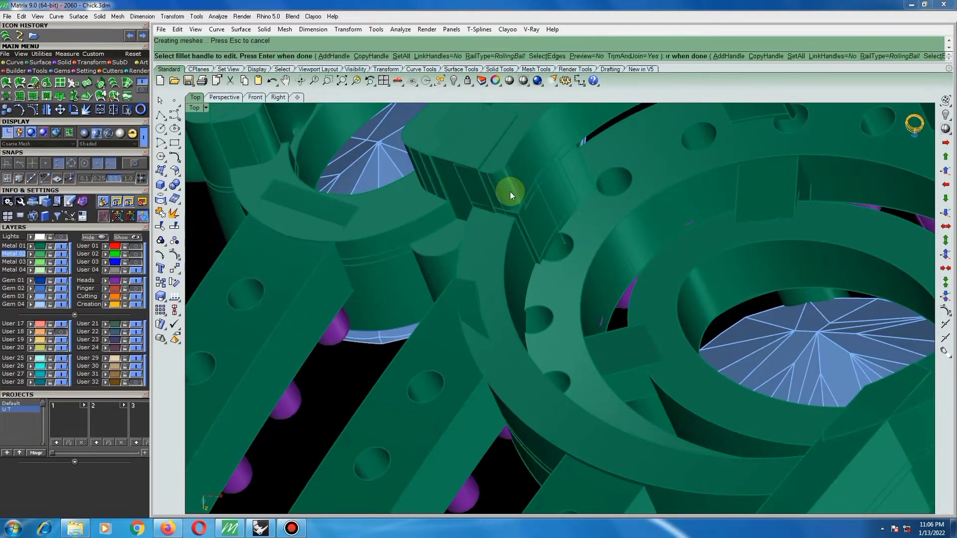
Examine the choker piece's pear and oval settings, their connecting block and the stone bands from several angles.
scroll(519, 199, down, 5)
right_drag(519, 199, 496, 287)
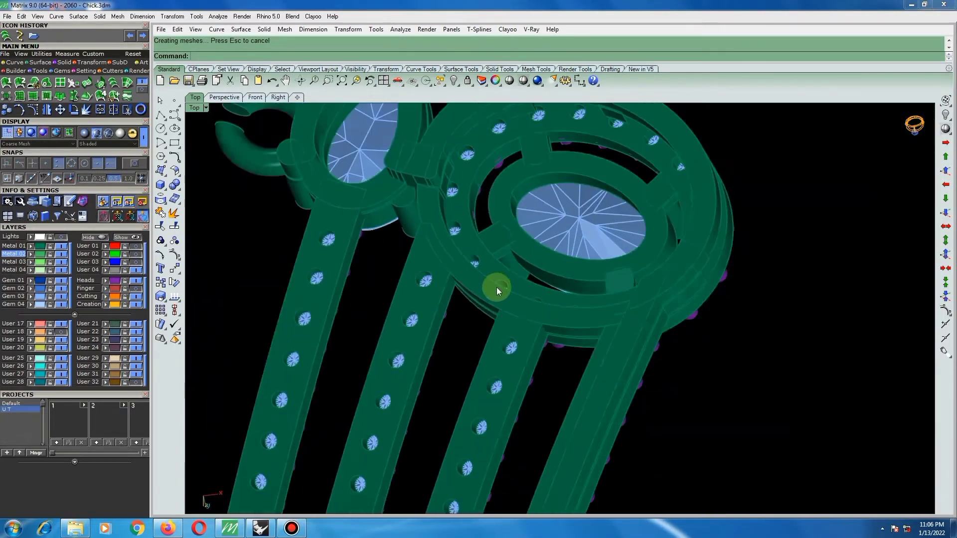
scroll(497, 287, down, 9)
scroll(481, 238, up, 6)
right_drag(491, 237, 467, 267)
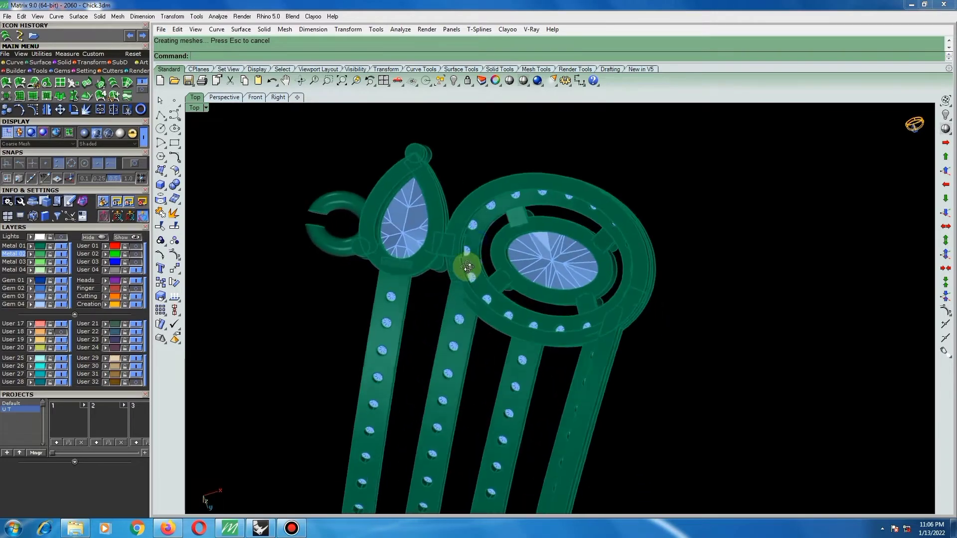
scroll(464, 266, up, 6)
scroll(476, 232, down, 3)
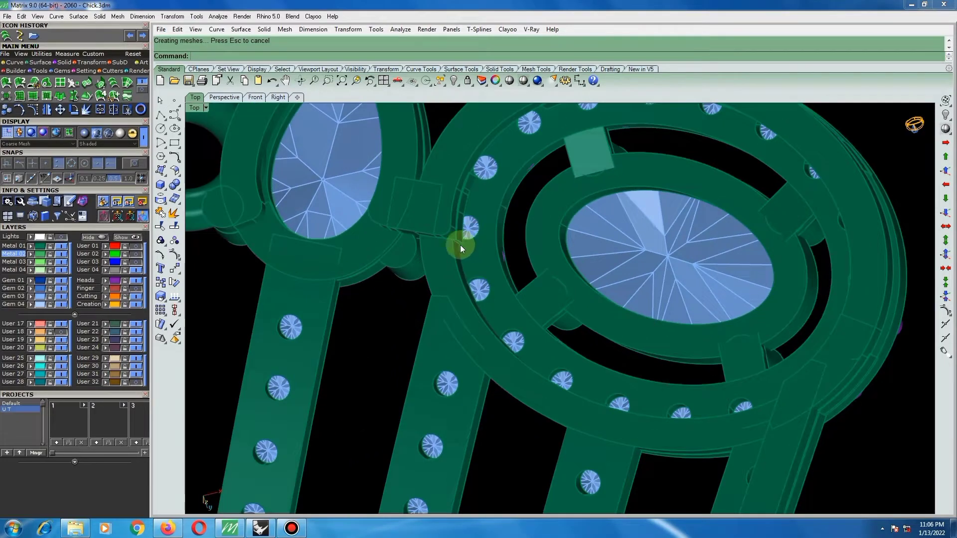
scroll(460, 244, down, 6)
right_drag(504, 220, 482, 457)
Group all parts of the finished choker piece and unlock the locked choker copy.
scroll(503, 392, down, 8)
right_drag(524, 257, 449, 164)
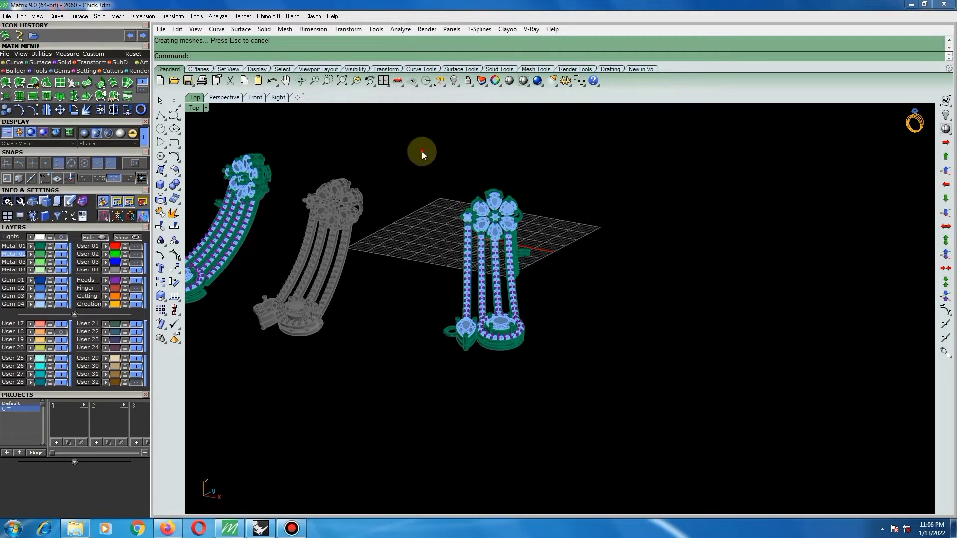
drag(418, 144, 597, 388)
key(ctrl+g)
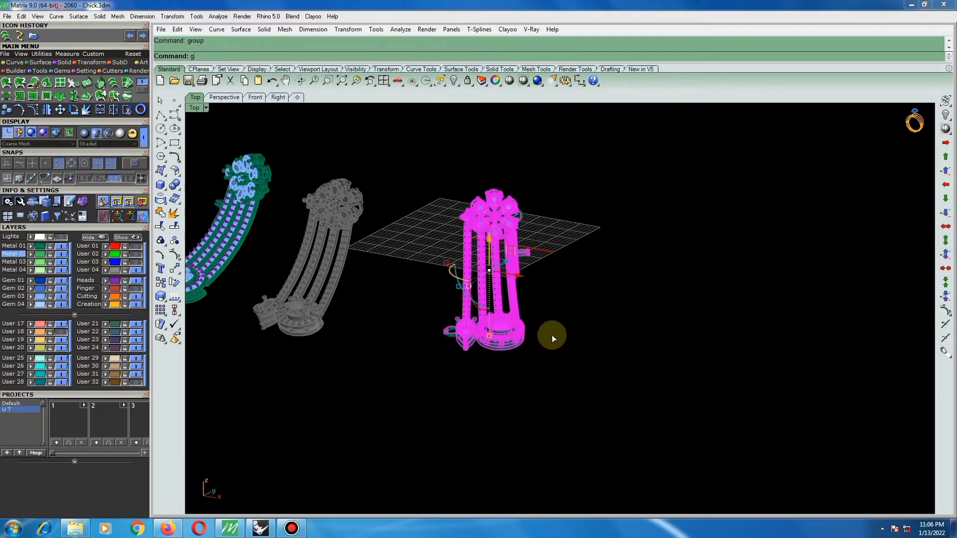
scroll(604, 304, down, 4)
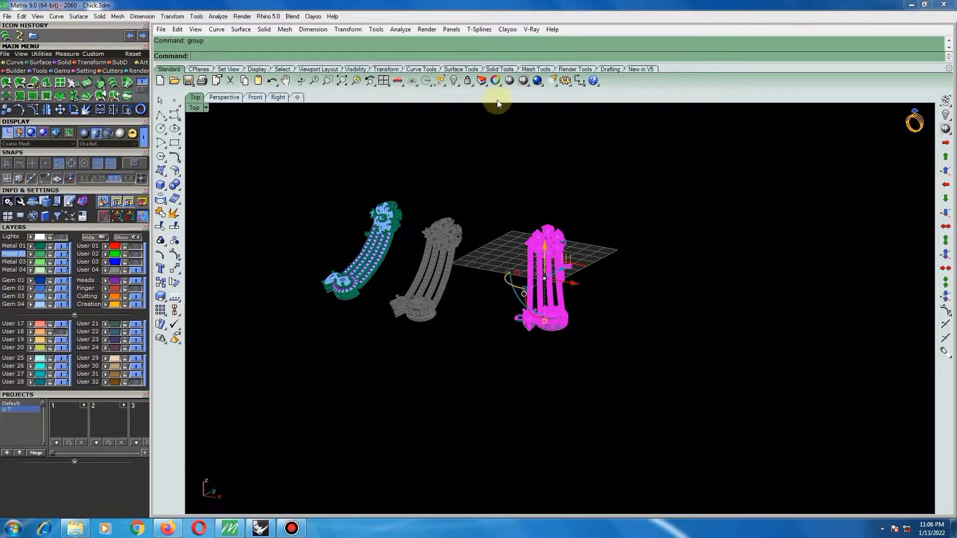
right_click(467, 80)
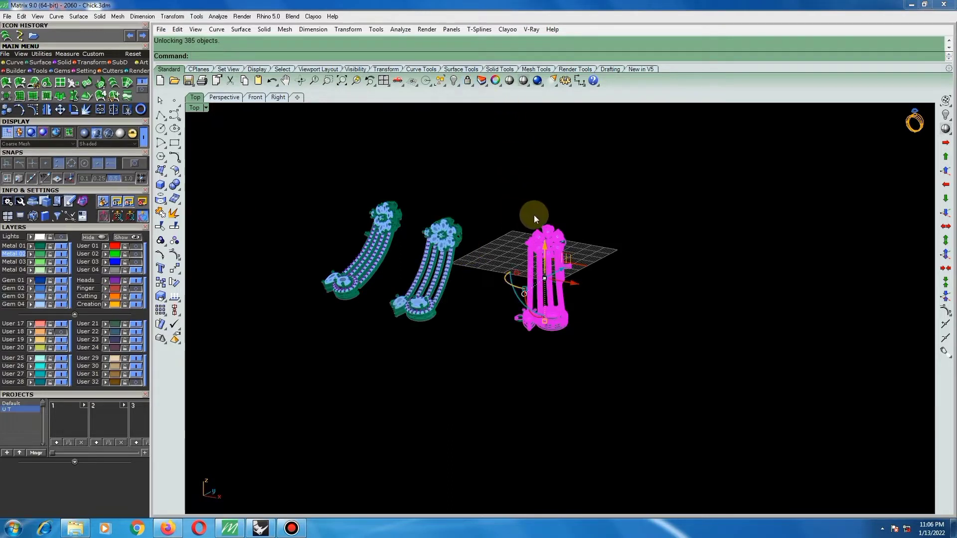
In Top view, show the hidden choker piece next to the centre one and turn on the Finger layer.
key(ctrl+F1)
scroll(557, 235, down, 6)
click(600, 202)
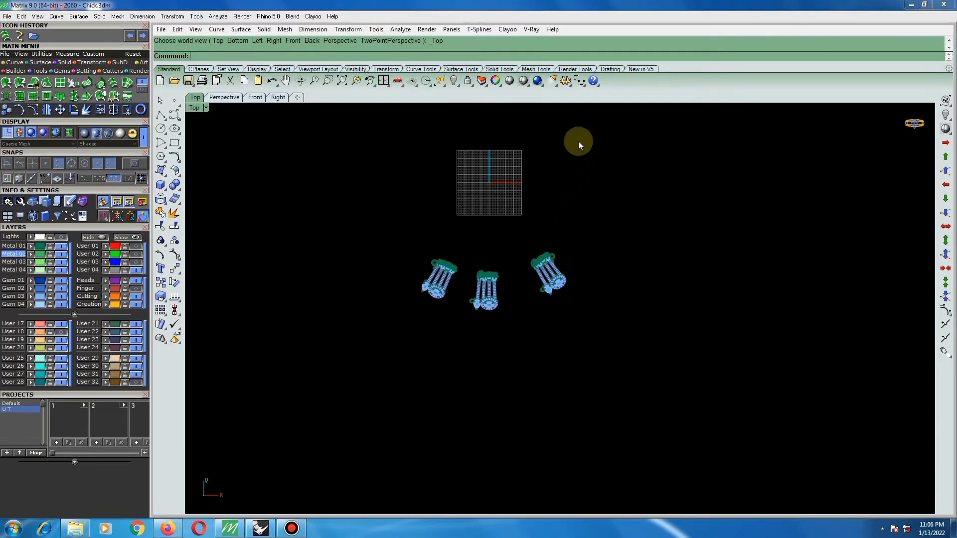
scroll(500, 297, up, 3)
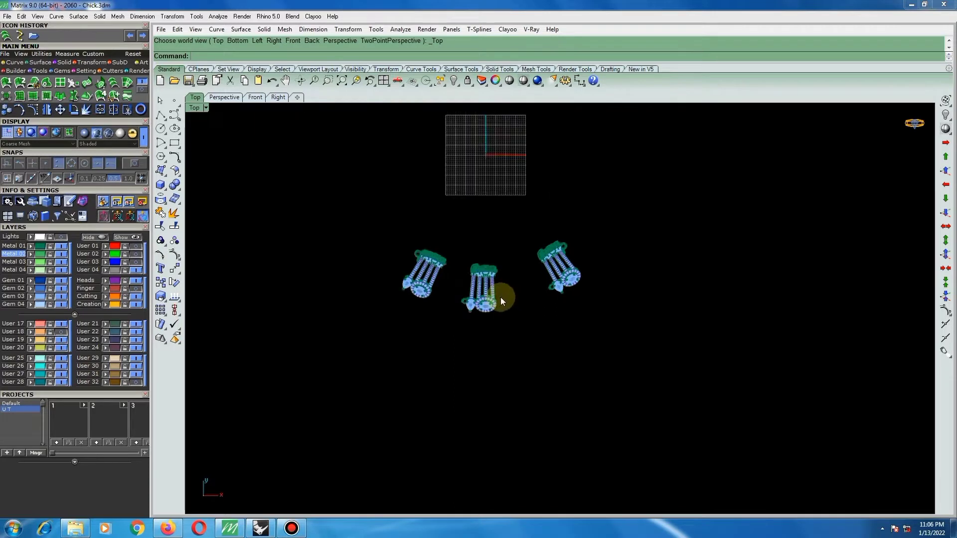
key(Return)
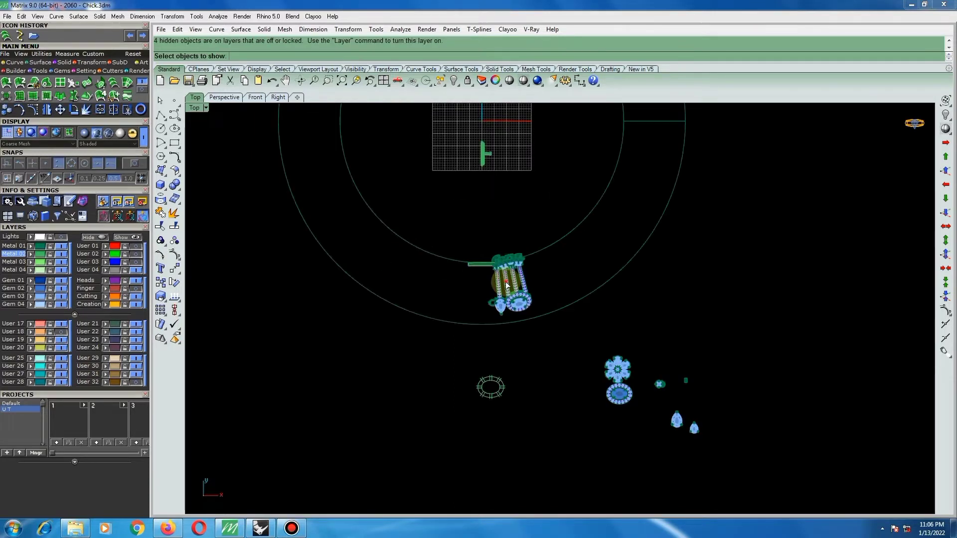
click(519, 285)
key(Return)
key(Return)
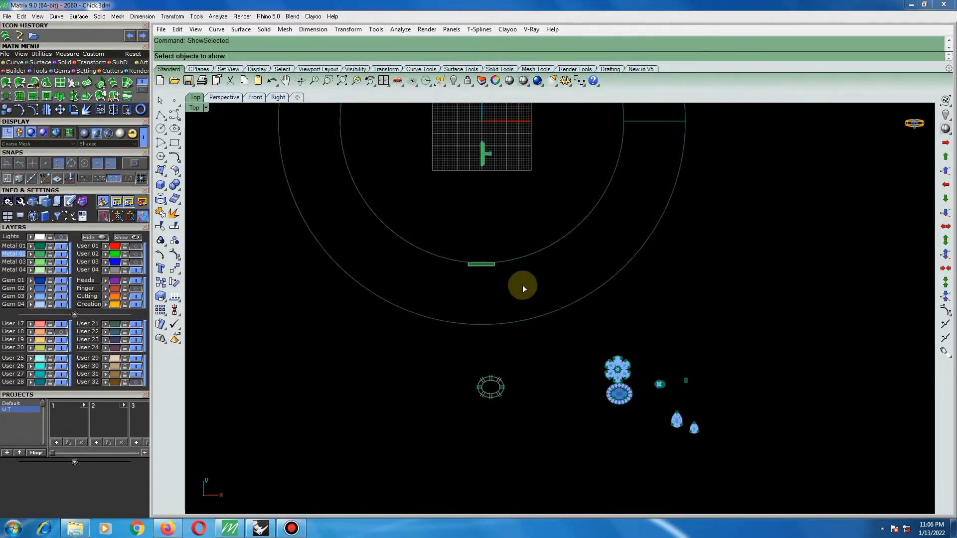
key(Return)
scroll(518, 285, down, 2)
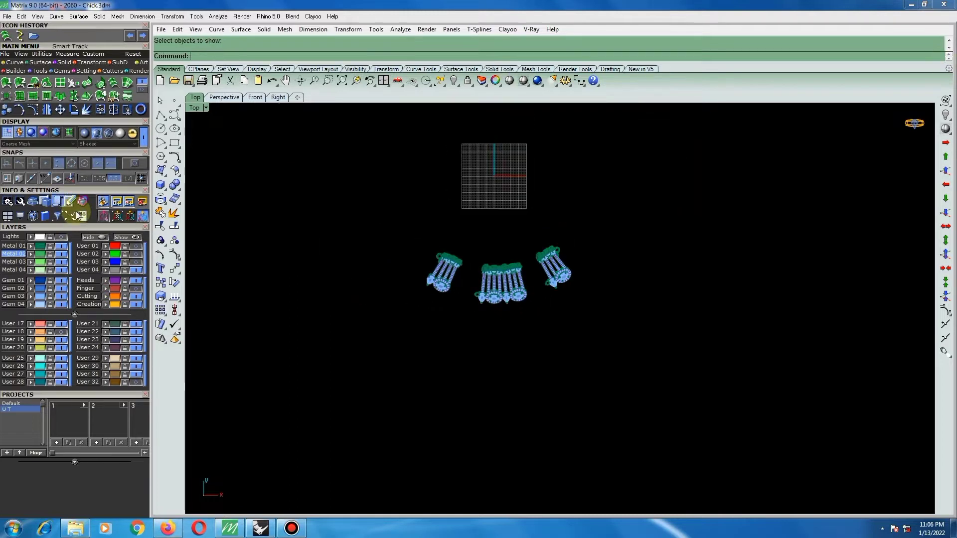
click(125, 289)
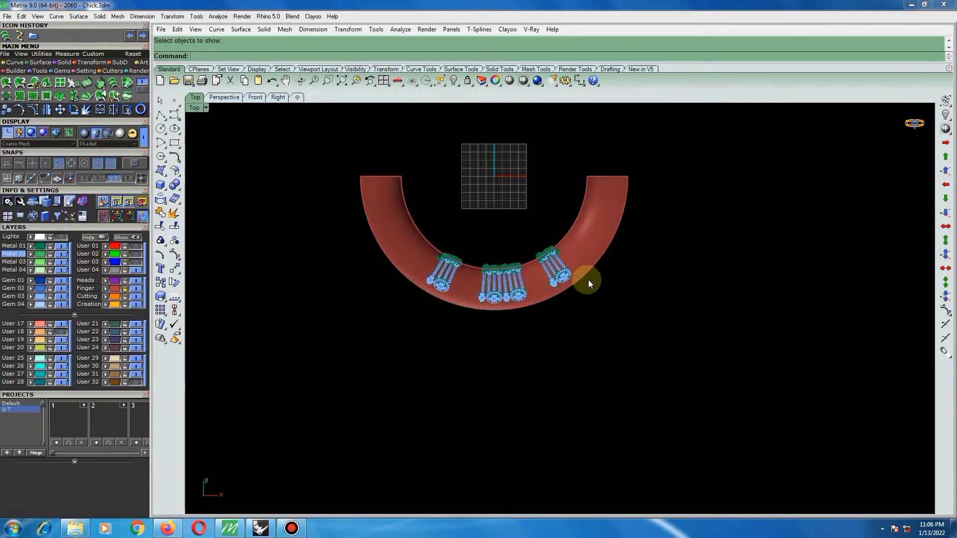
click(553, 272)
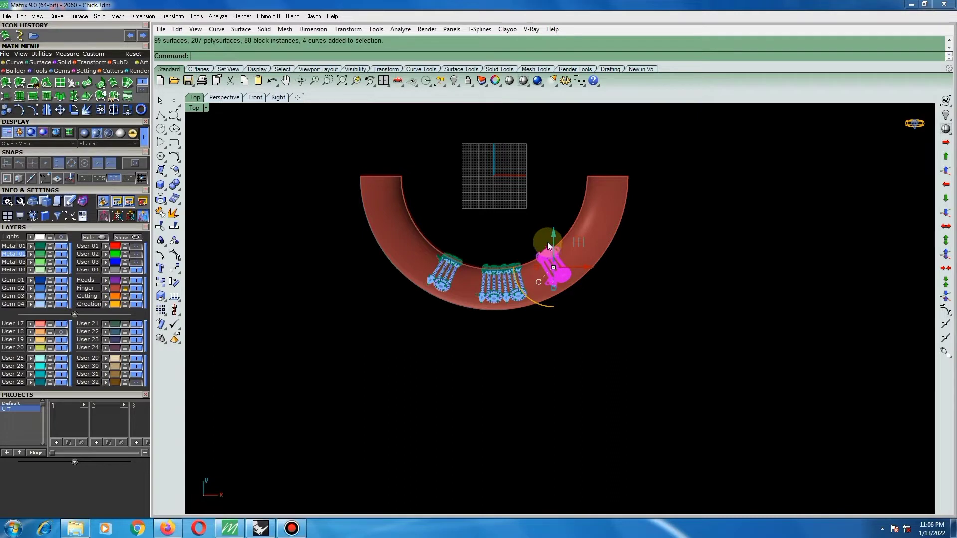
text(Rotate)
key(Return)
text(0)
key(Return)
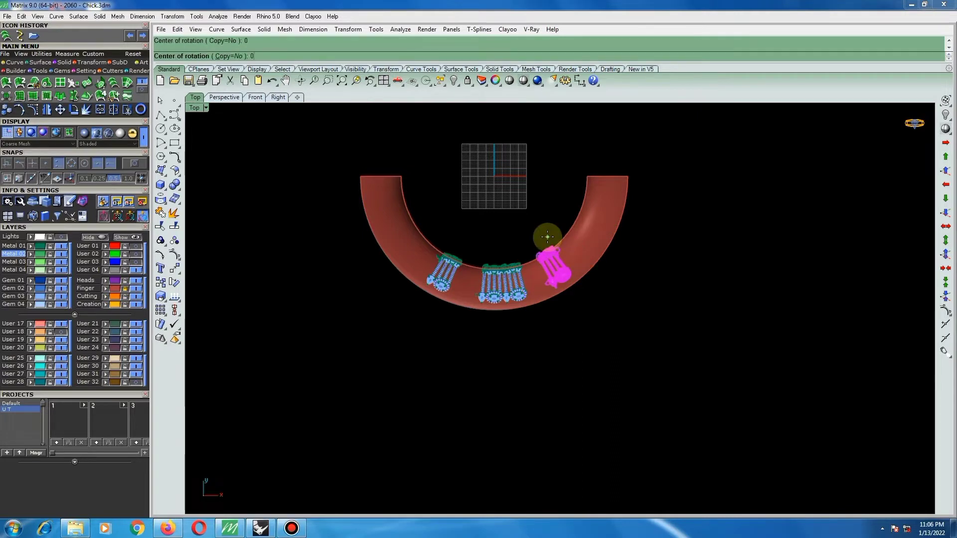
key(Escape)
Rotate the left outer choker piece about the origin (0) to the left end of the red neck form.
click(437, 277)
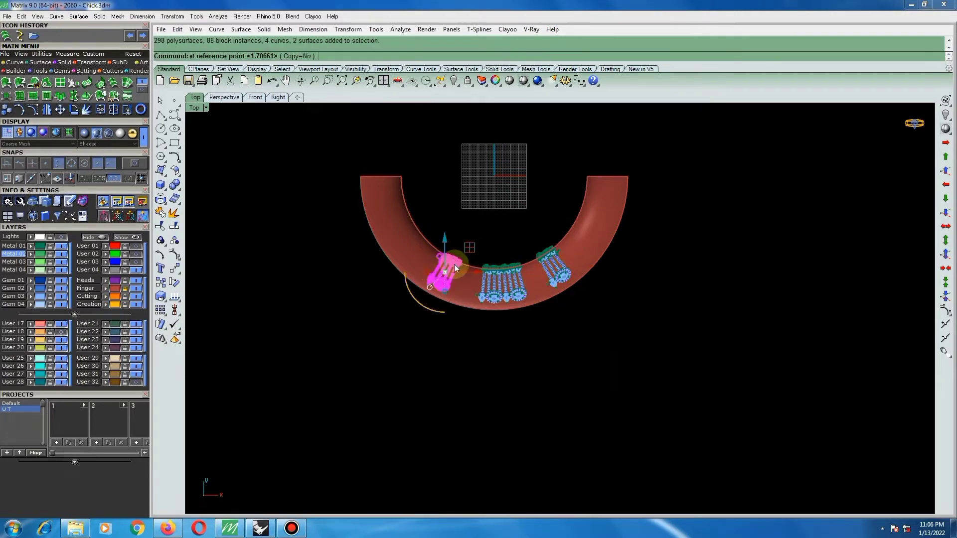
key(Return)
key(Return)
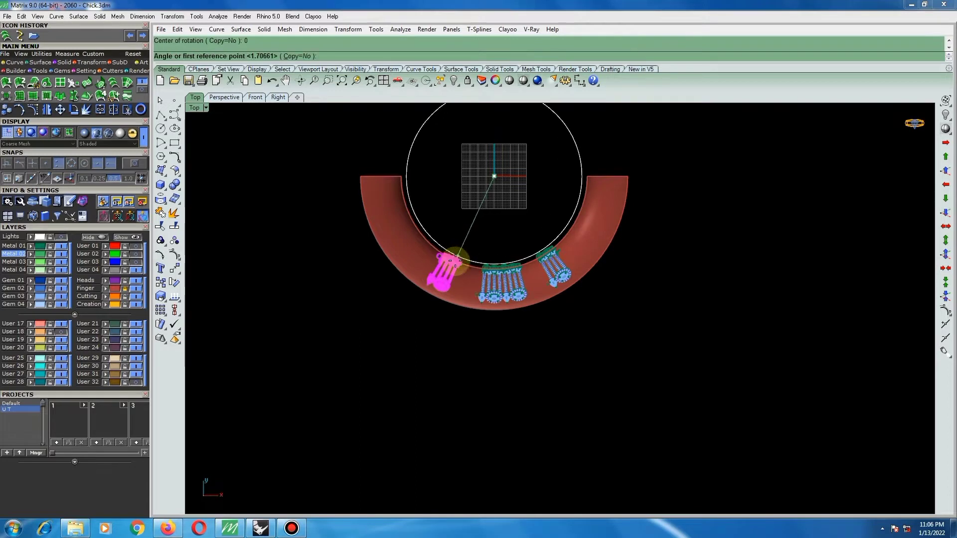
click(447, 282)
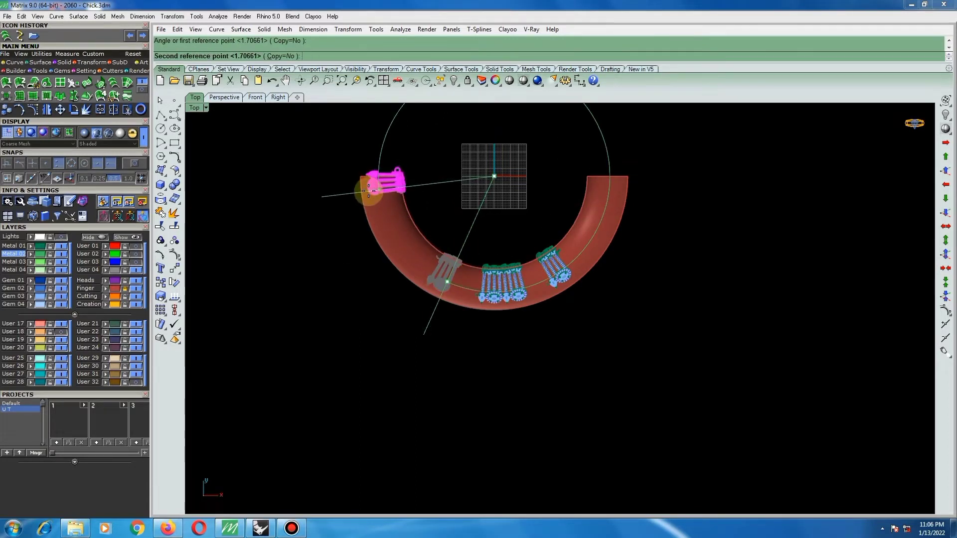
click(369, 191)
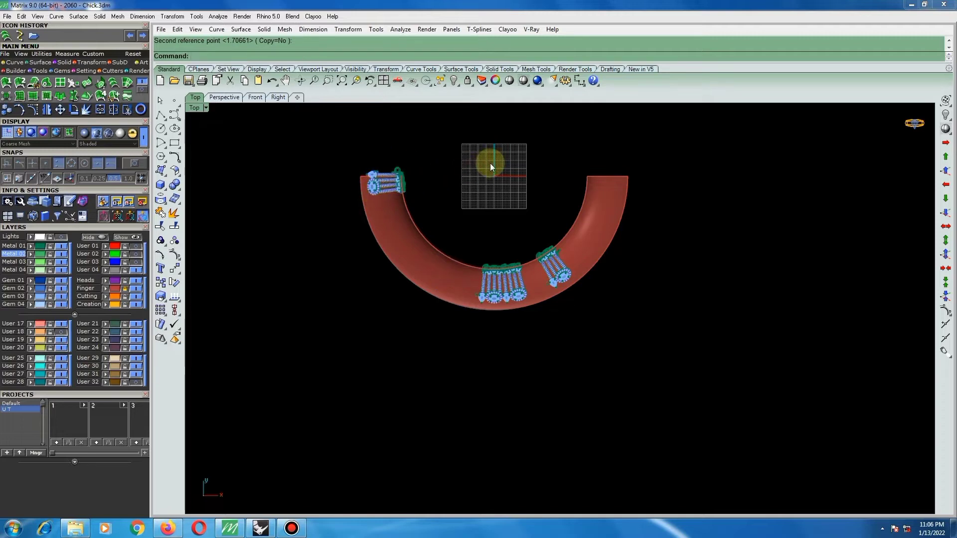
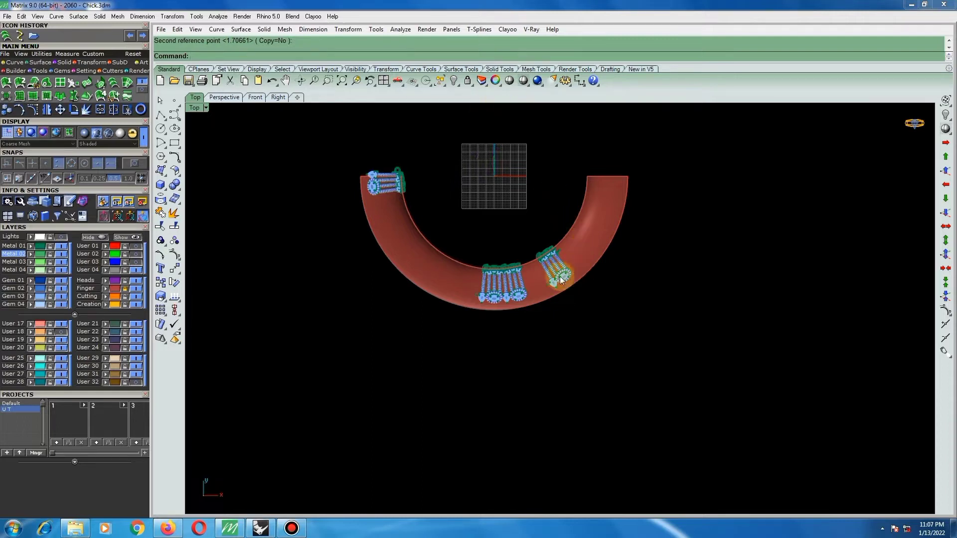
Rotate the right outer choker piece about the origin (0) to the right end of the red neck form.
scroll(501, 268, up, 4)
right_drag(516, 267, 528, 308)
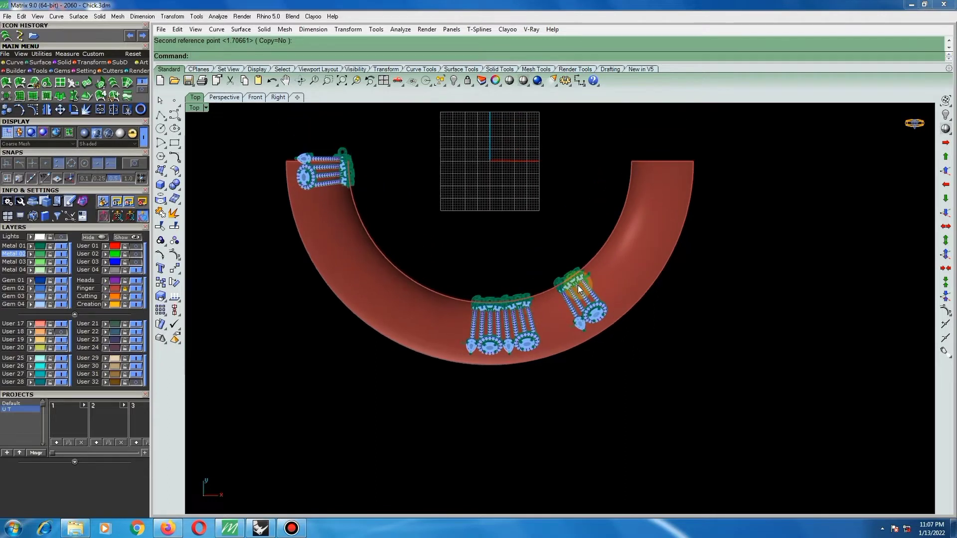
click(569, 276)
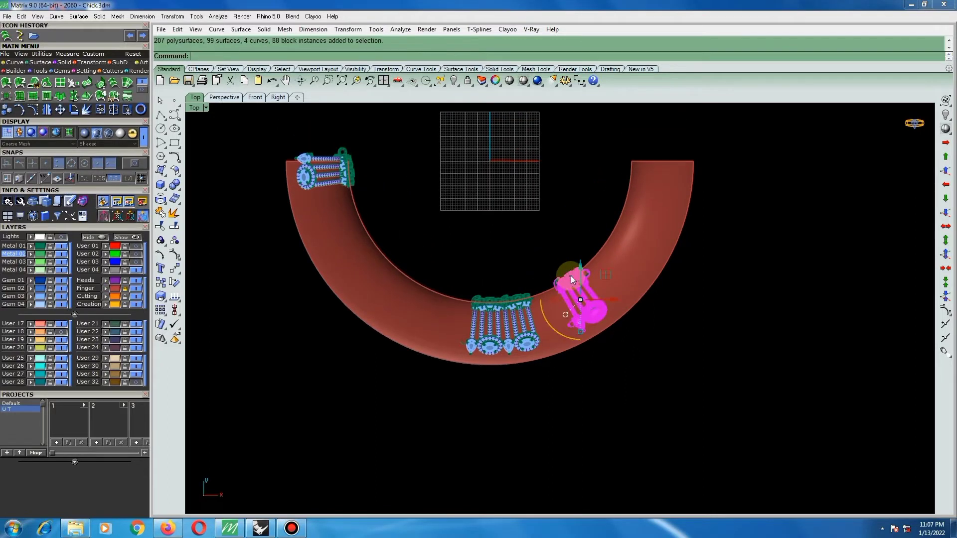
text(rotate)
key(Return)
text(0)
key(Return)
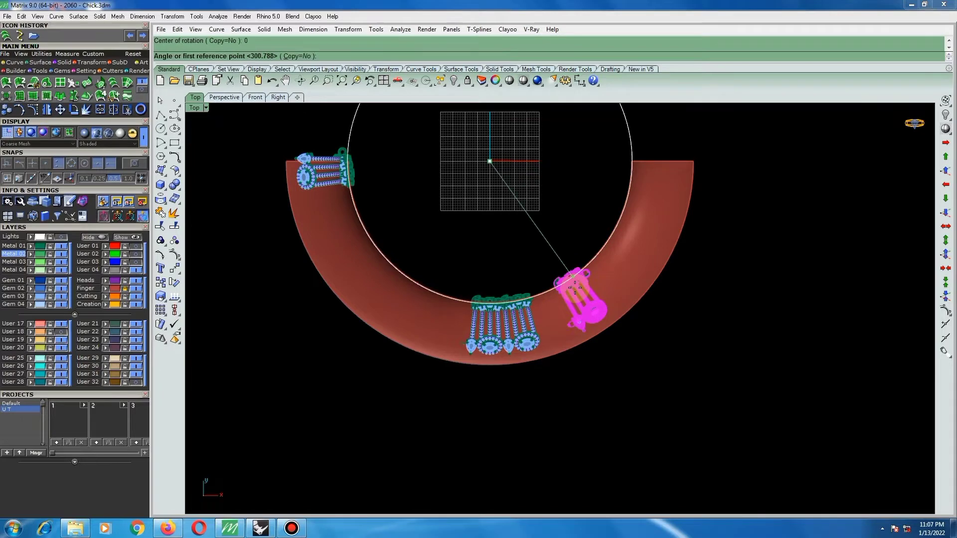
click(584, 308)
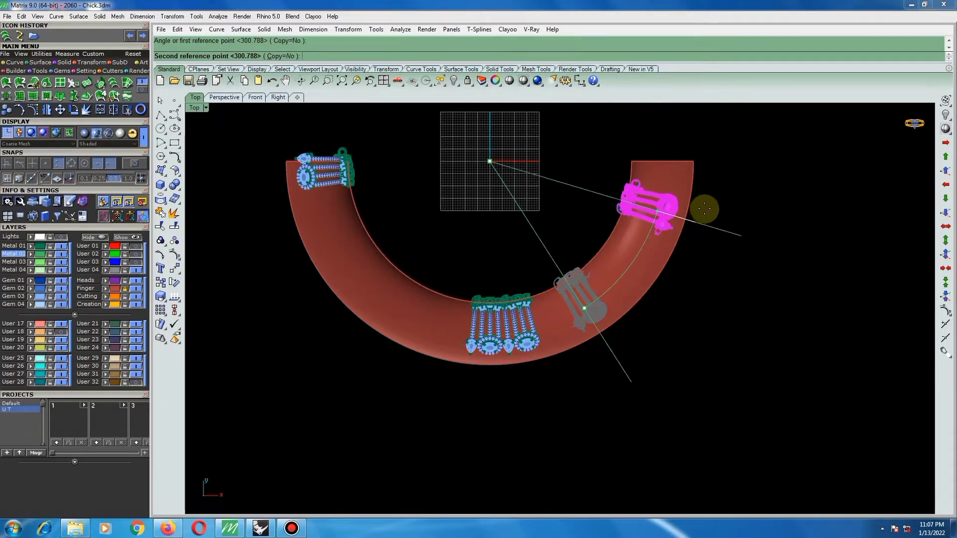
click(717, 184)
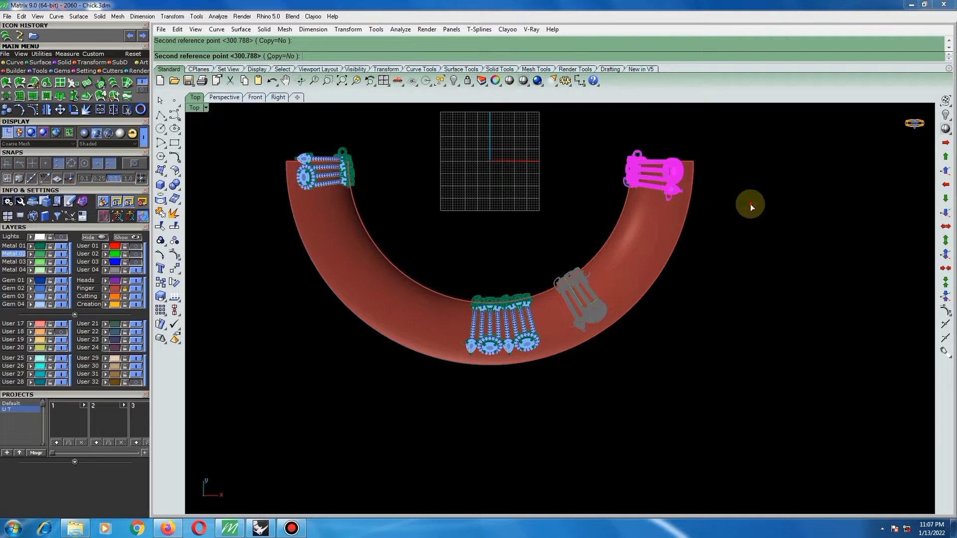
Turn off the Finger layer to hide the neck form and set the Top view to wireframe display.
click(621, 296)
scroll(506, 330, up, 5)
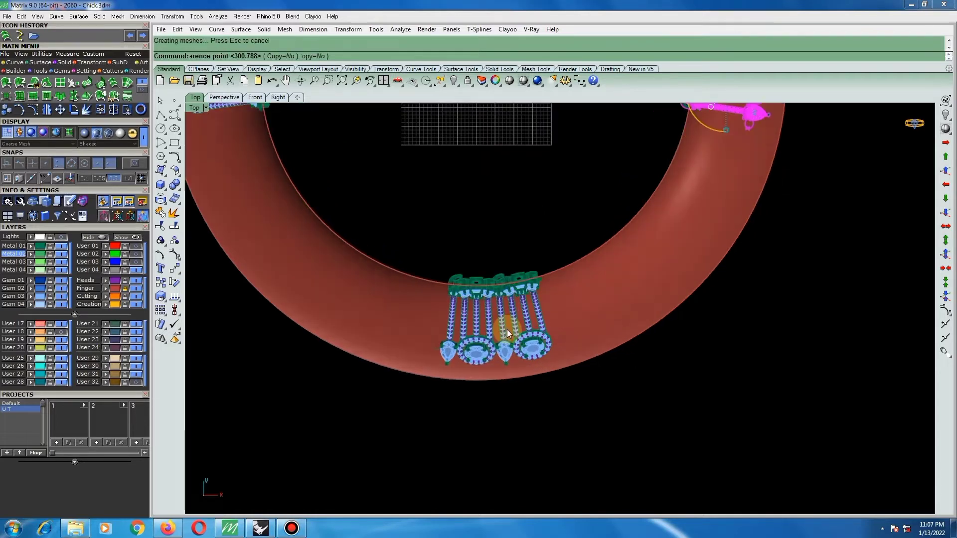
click(499, 324)
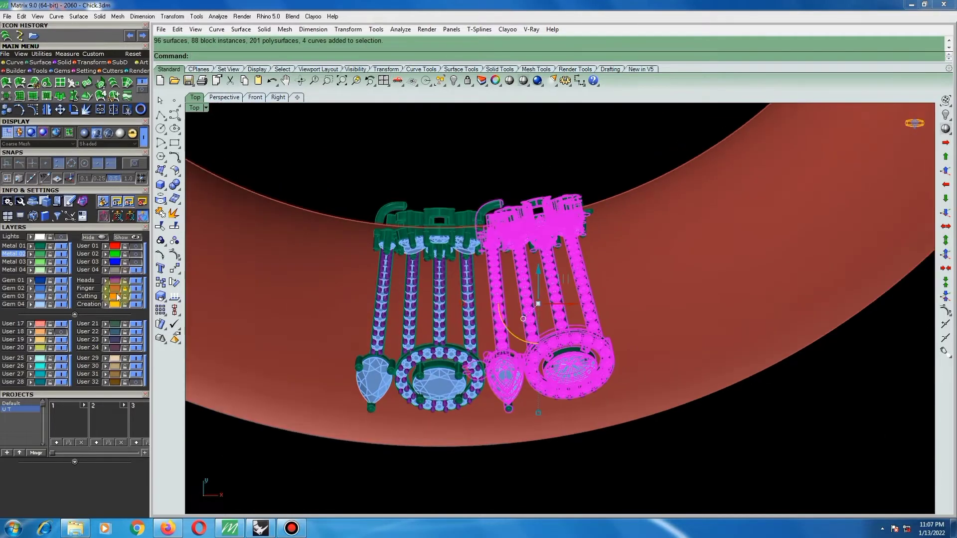
click(137, 289)
click(554, 160)
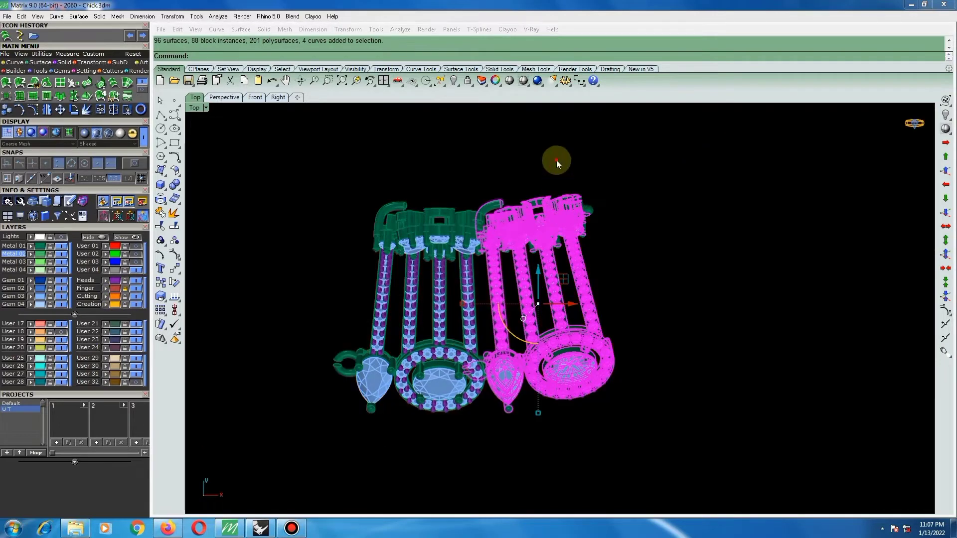
scroll(491, 379, up, 5)
click(491, 379)
scroll(503, 354, down, 5)
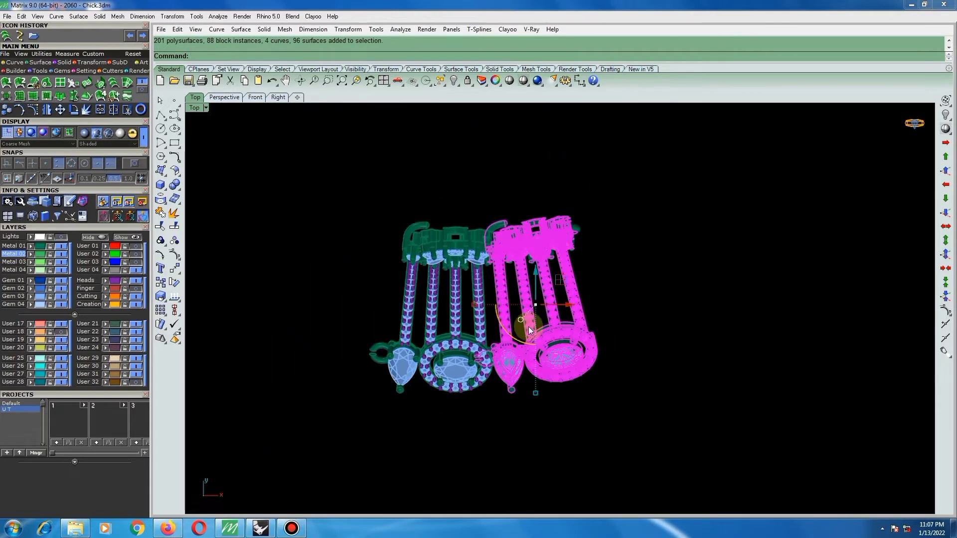
click(509, 81)
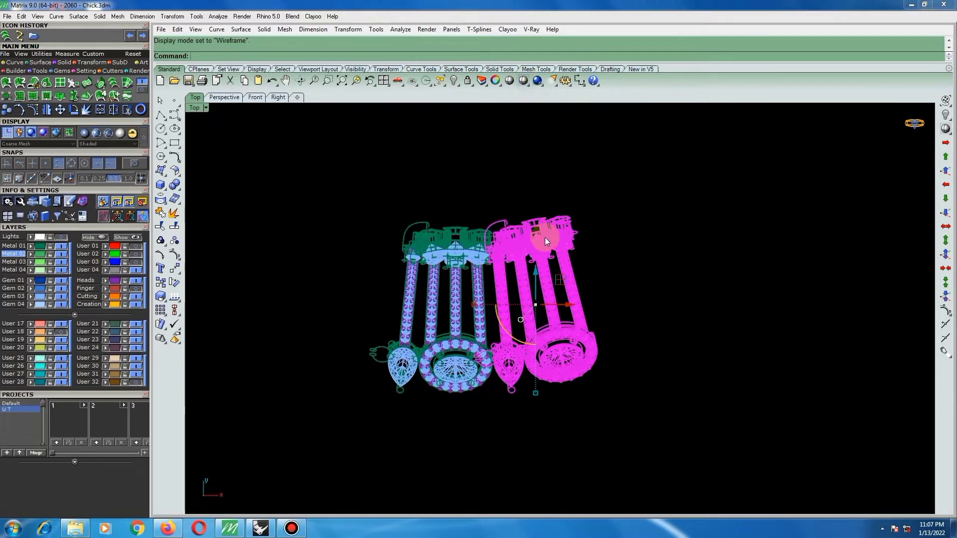
click(633, 252)
Try to rotate the choker piece beside the centre one about the origin (0) past its own oval setting, without copying.
click(501, 271)
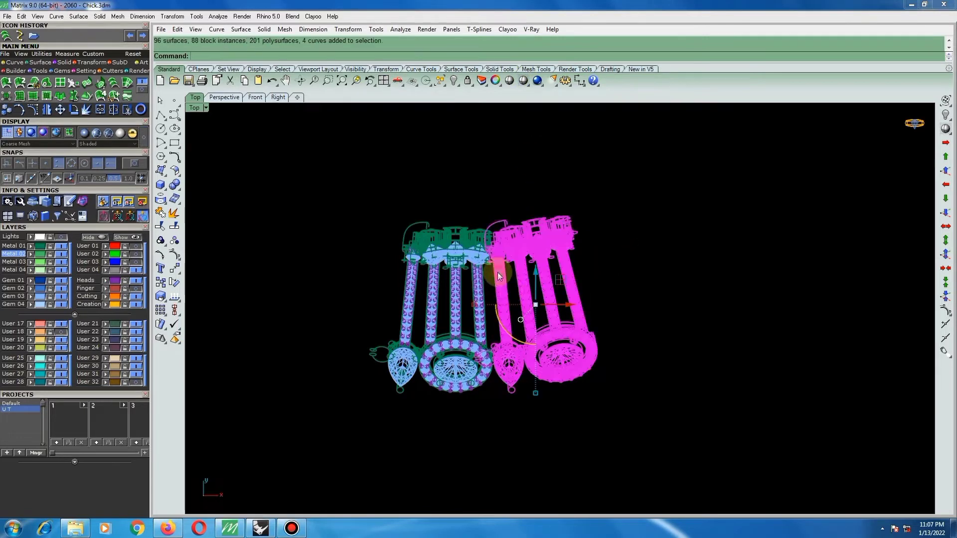
right_click(513, 306)
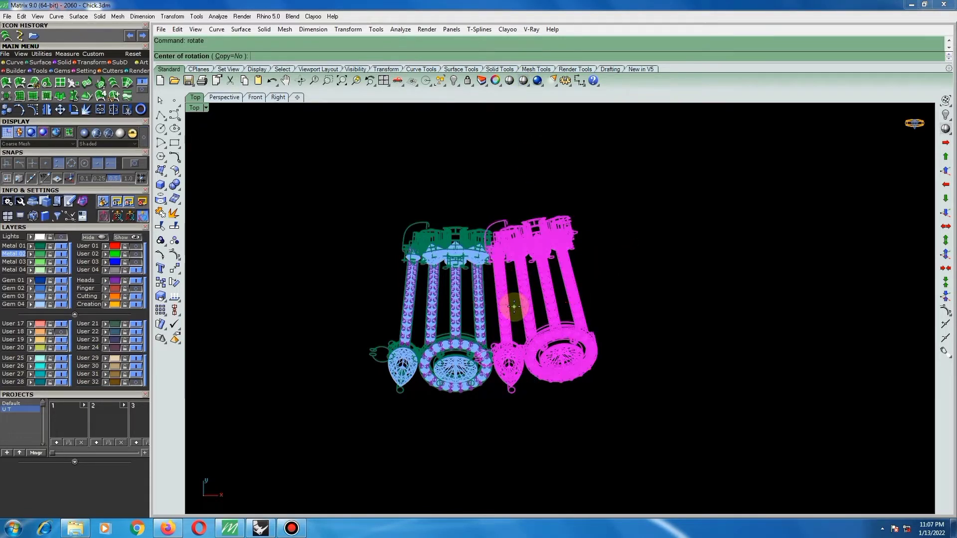
text(0)
key(Return)
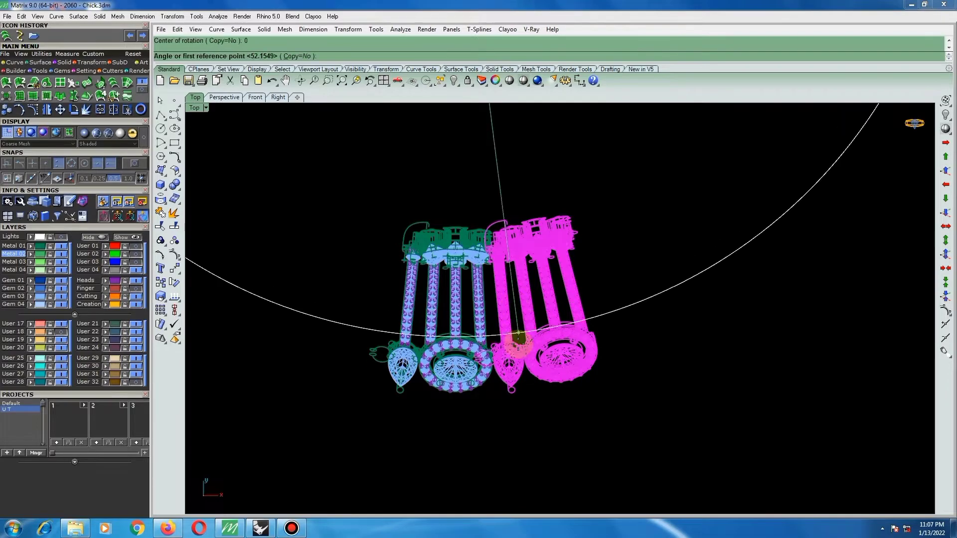
scroll(499, 349, up, 5)
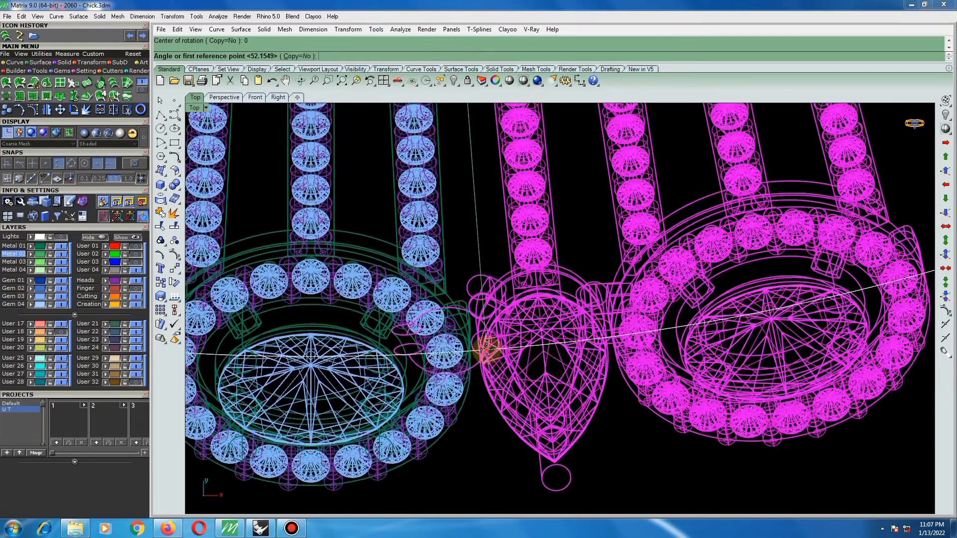
click(486, 350)
scroll(486, 350, down, 6)
scroll(629, 321, up, 4)
scroll(629, 321, up, 4)
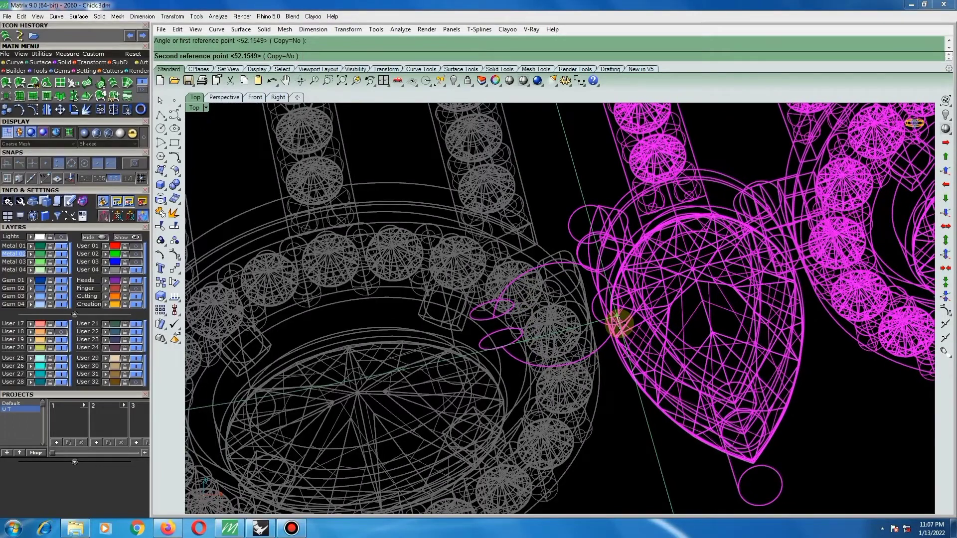
click(618, 323)
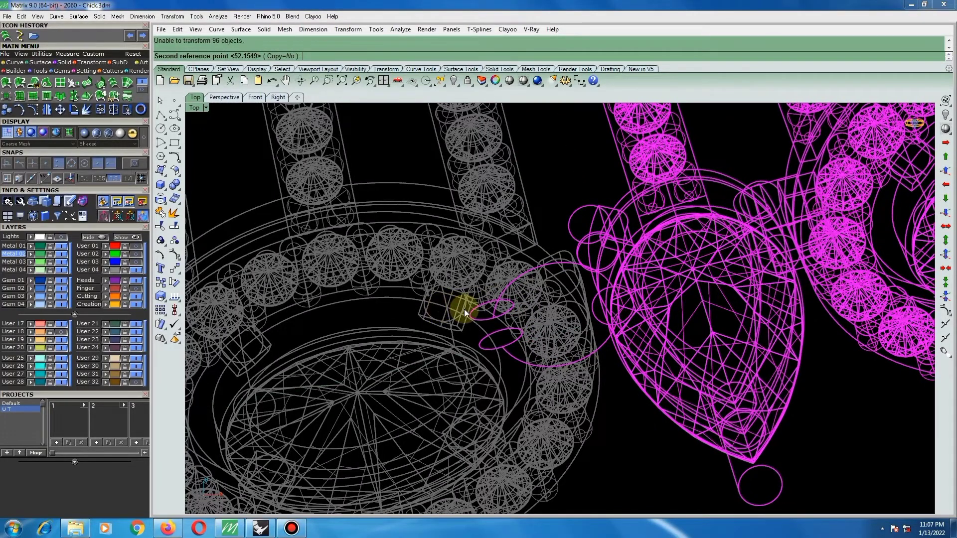
key(Escape)
scroll(499, 313, down, 3)
key(ctrl+z)
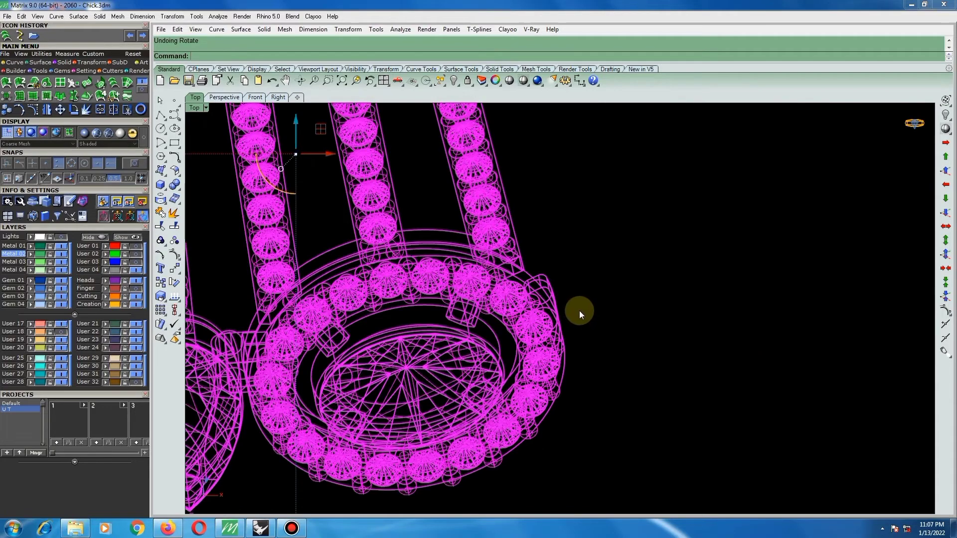
Rotate a copy of the piece right of the centre one about the origin (0), with Copy=Yes, so its pear setting adjoins the original's oval setting.
scroll(579, 310, down, 6)
click(614, 297)
click(409, 338)
right_click(469, 338)
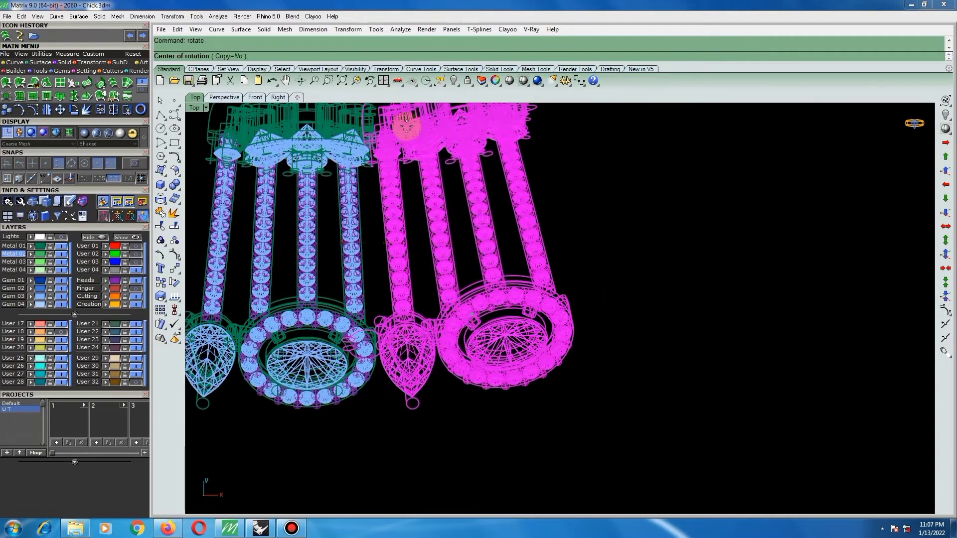
click(233, 55)
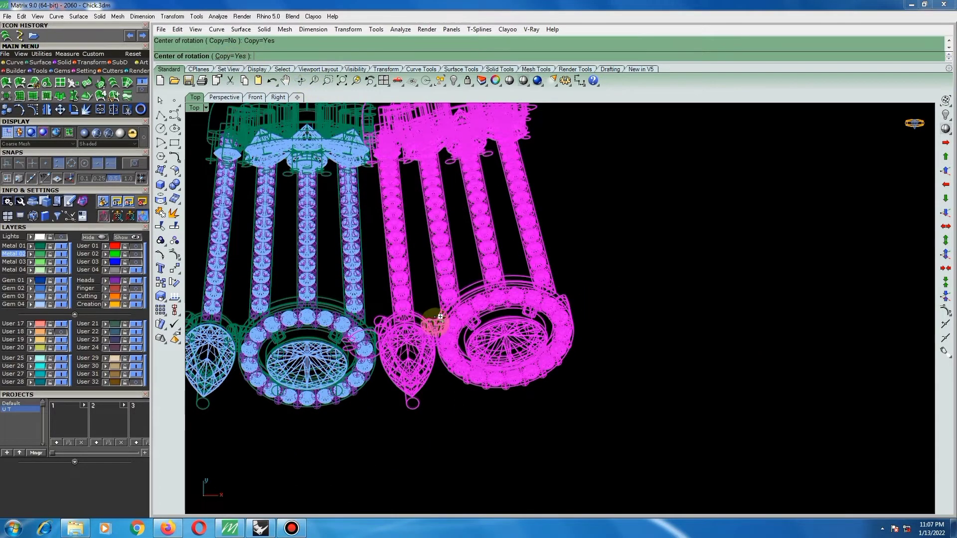
text(0)
key(Return)
scroll(394, 335, up, 6)
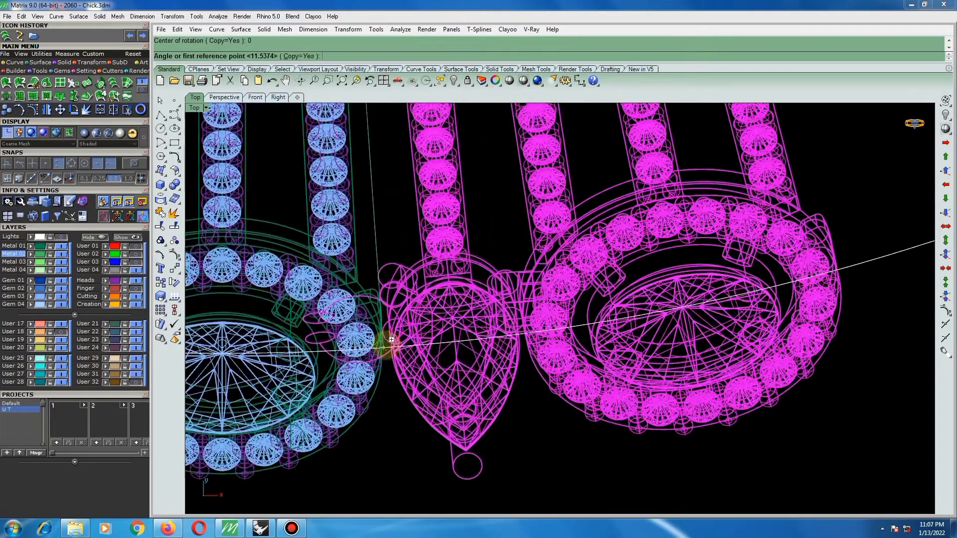
click(402, 333)
scroll(299, 342, down, 6)
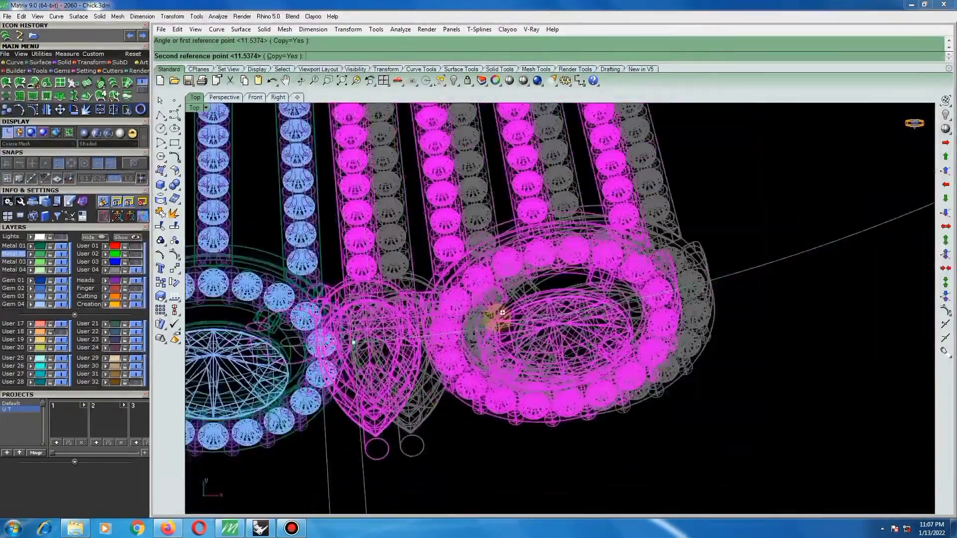
scroll(747, 266, up, 6)
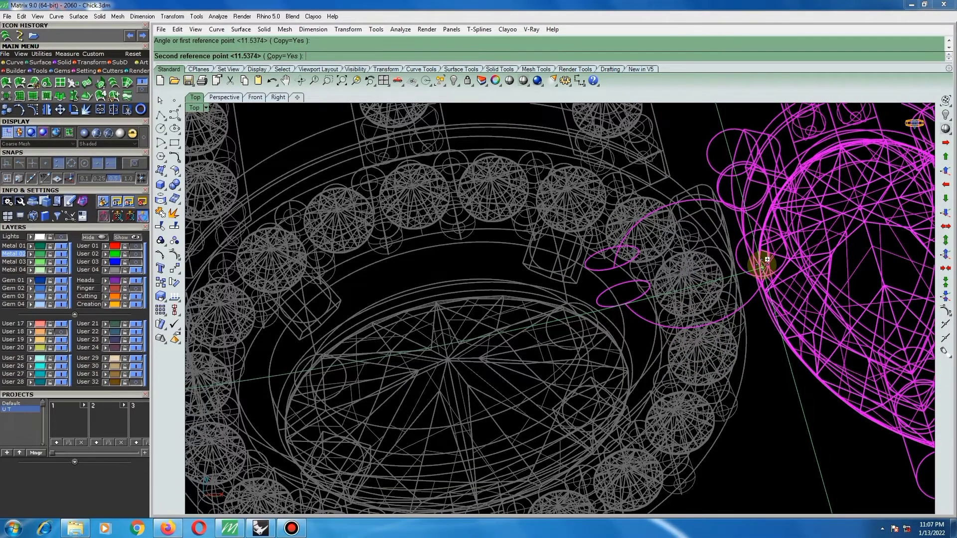
click(763, 267)
Place the second and third rotated copies along the right side of the arc, each pear setting adjoining the preceding oval setting.
scroll(451, 294, down, 2)
scroll(419, 311, down, 12)
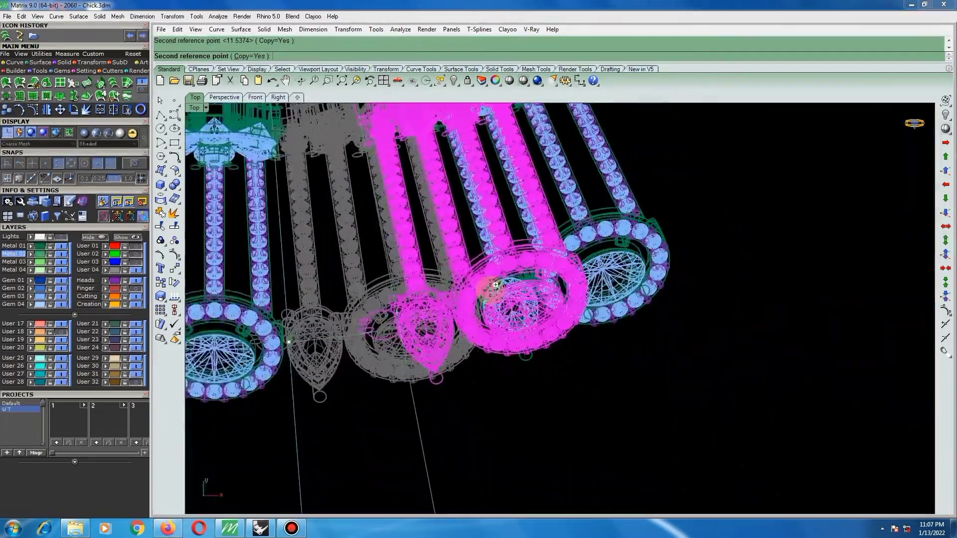
scroll(632, 243, up, 5)
scroll(638, 238, up, 5)
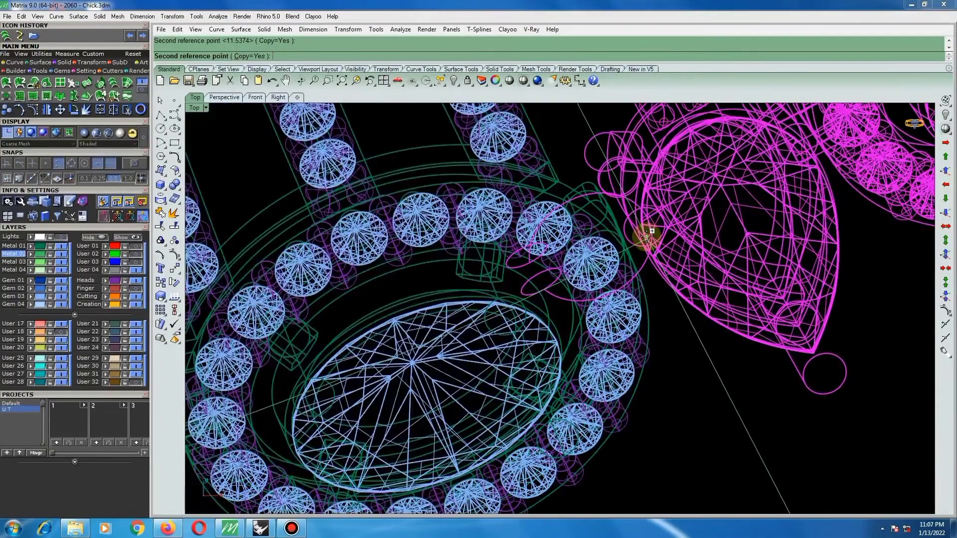
click(651, 232)
scroll(478, 299, down, 10)
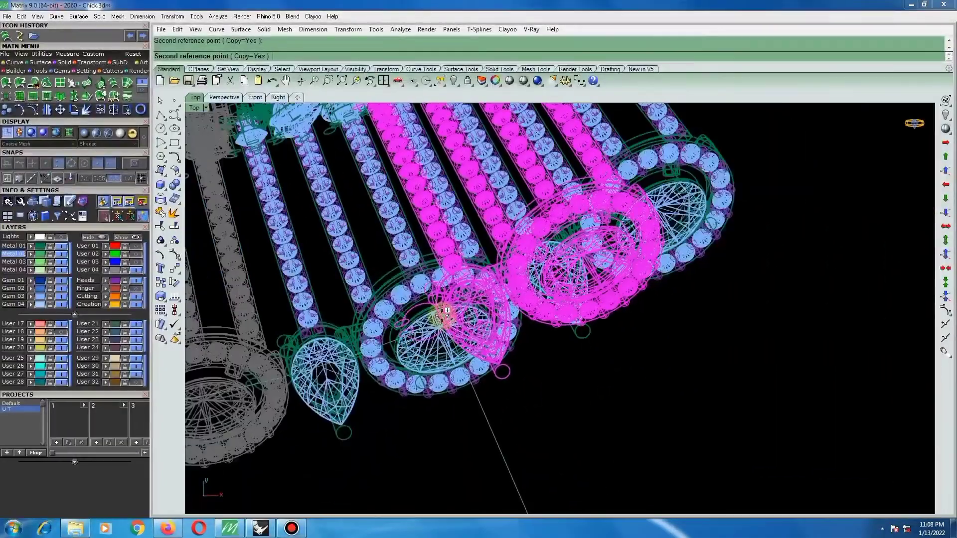
scroll(581, 237, up, 8)
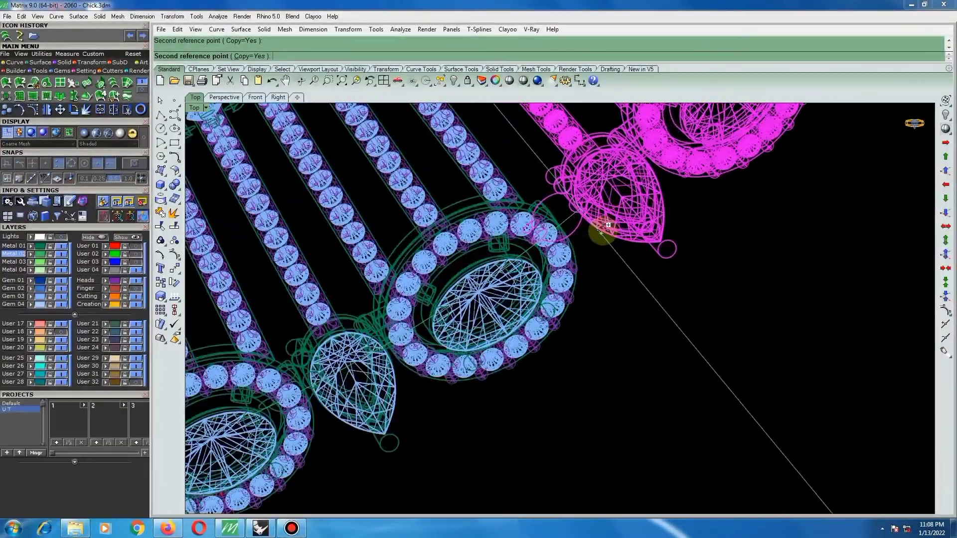
scroll(589, 229, up, 3)
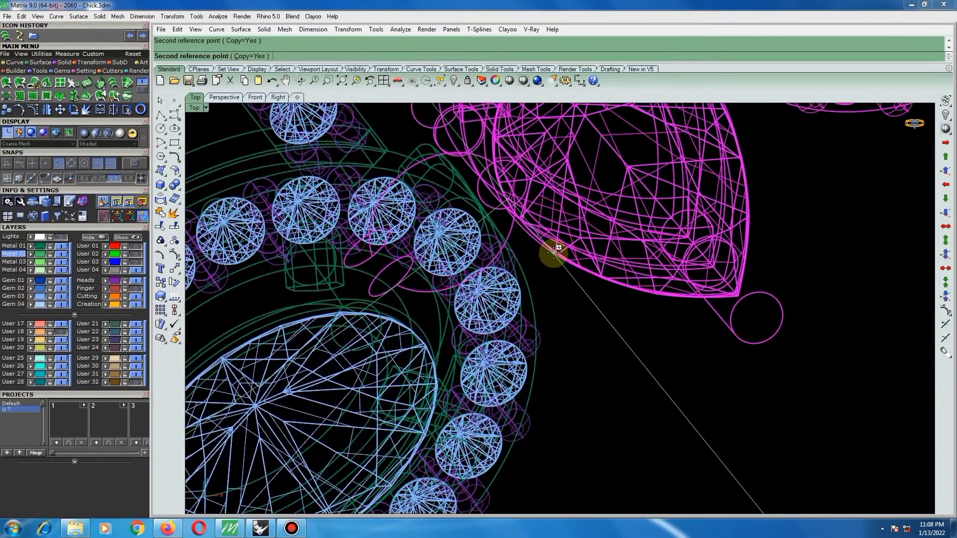
Continue the arc with the fourth and fifth rotated copies, fitting each pear setting against the previous piece's oval setting.
scroll(554, 252, down, 4)
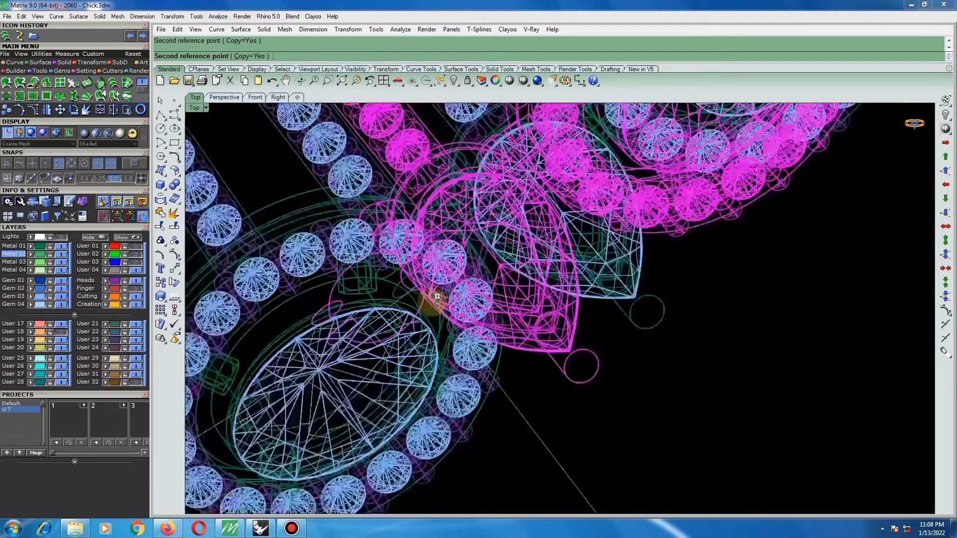
scroll(440, 324, down, 6)
right_drag(526, 274, 582, 403)
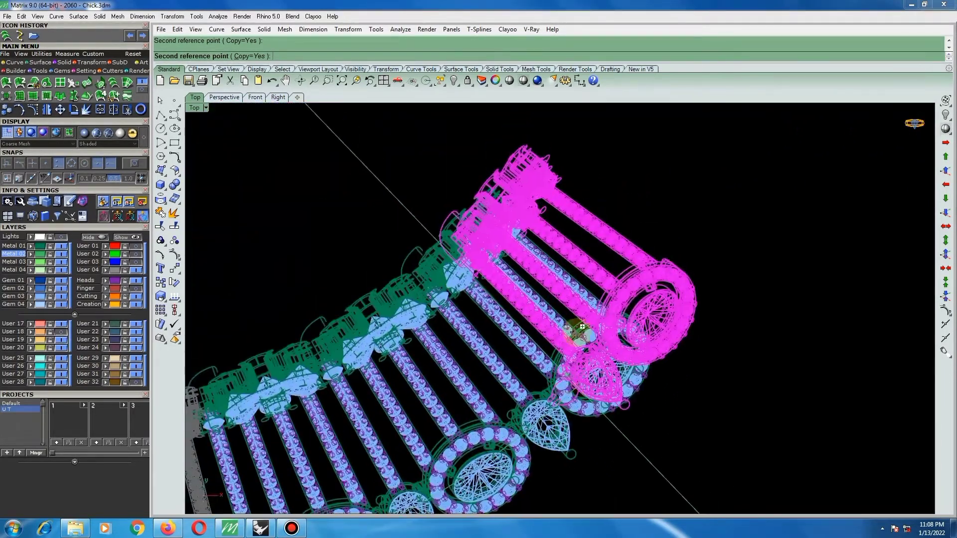
scroll(604, 308, up, 3)
scroll(608, 304, up, 4)
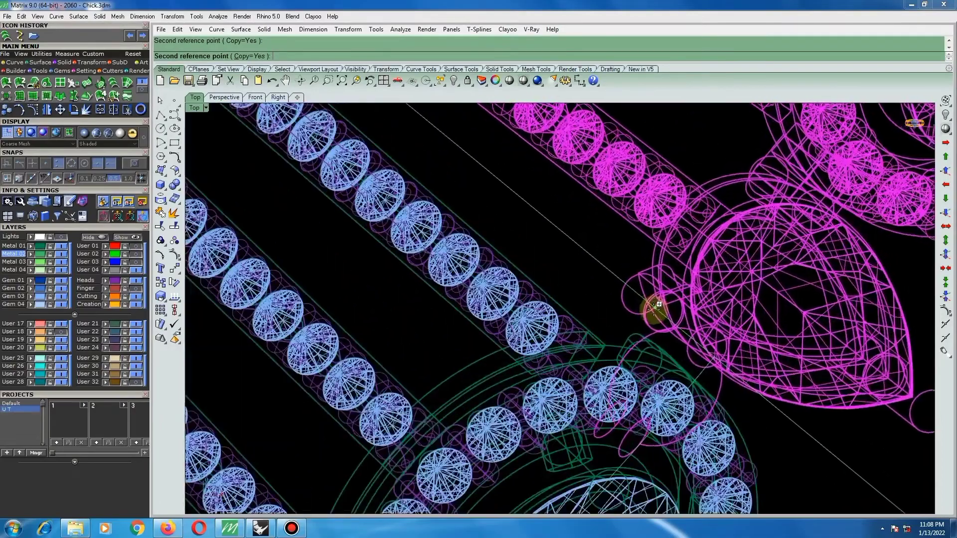
scroll(506, 342, down, 8)
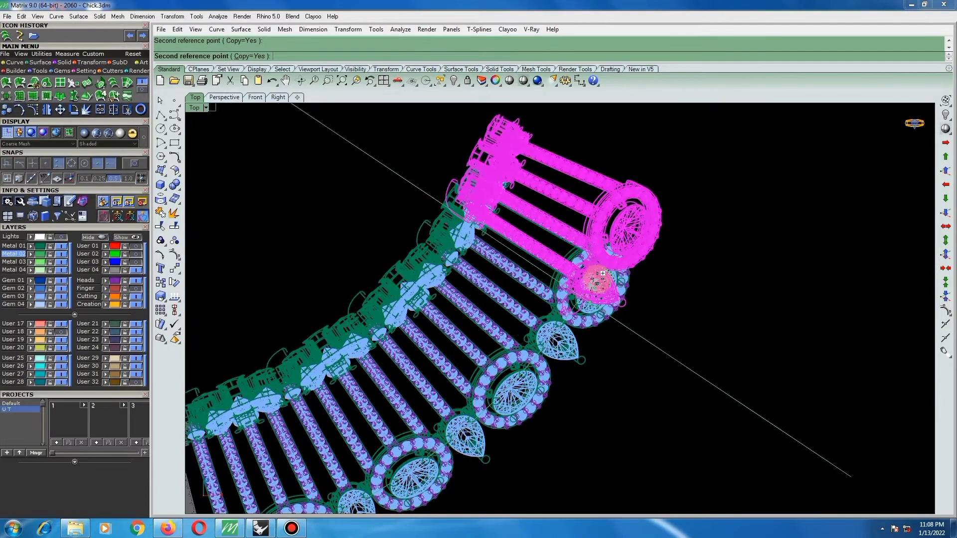
scroll(593, 273, up, 5)
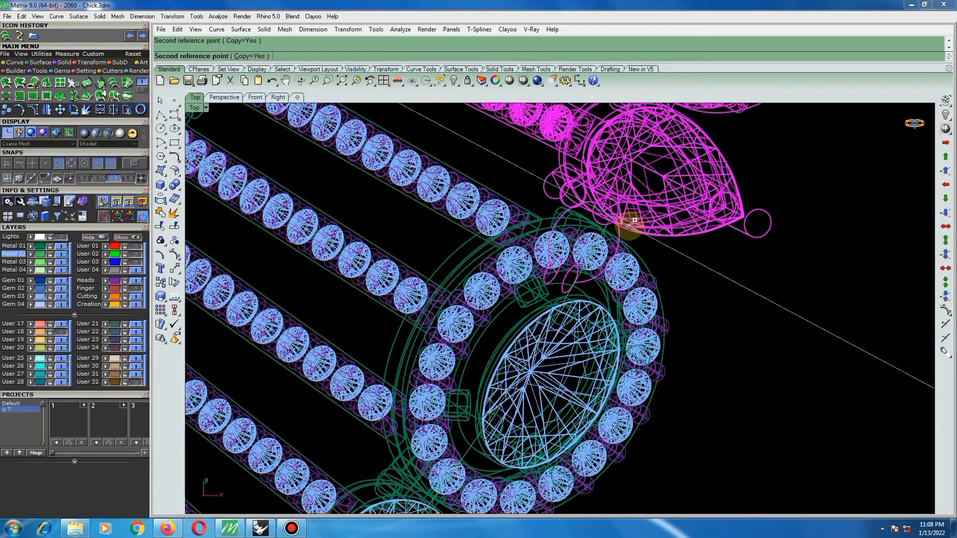
Place the sixth rotated copy with its pear setting adjoining the preceding oval setting, and finish the Rotate command.
scroll(513, 319, down, 4)
scroll(514, 323, down, 5)
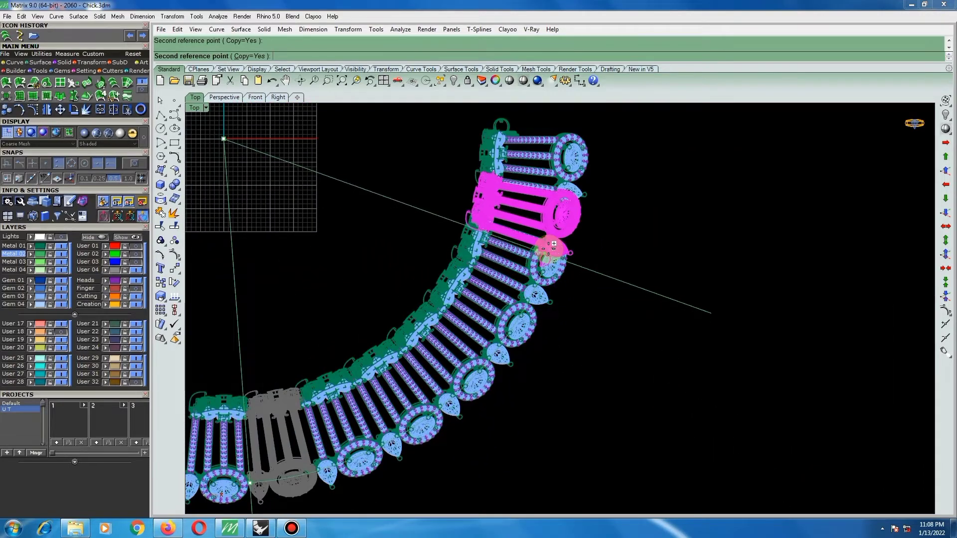
scroll(551, 233, up, 2)
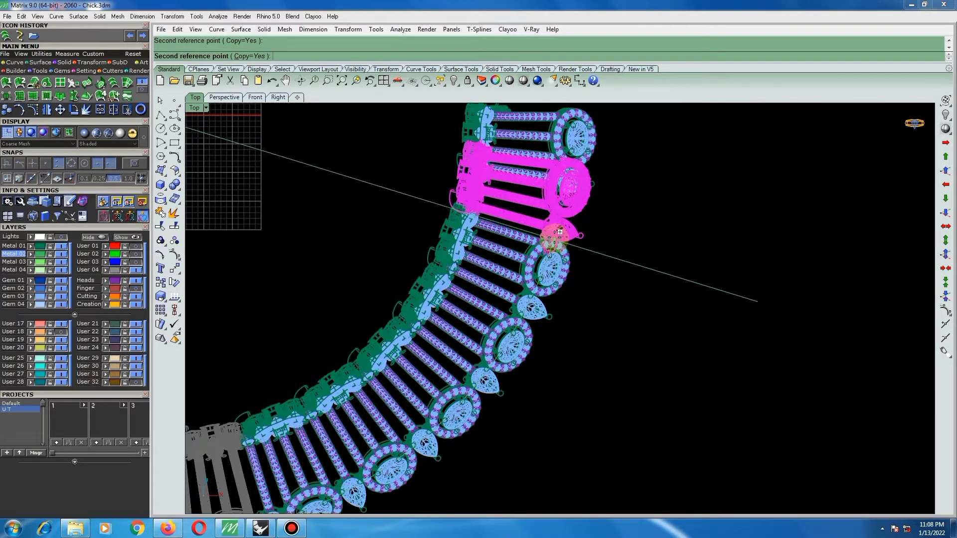
scroll(558, 234, up, 5)
scroll(557, 232, up, 4)
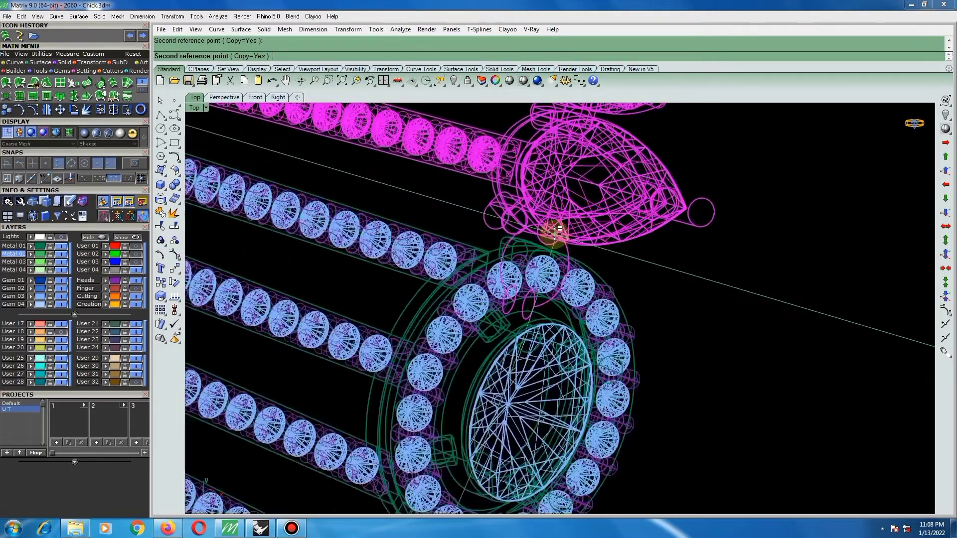
scroll(555, 242, down, 10)
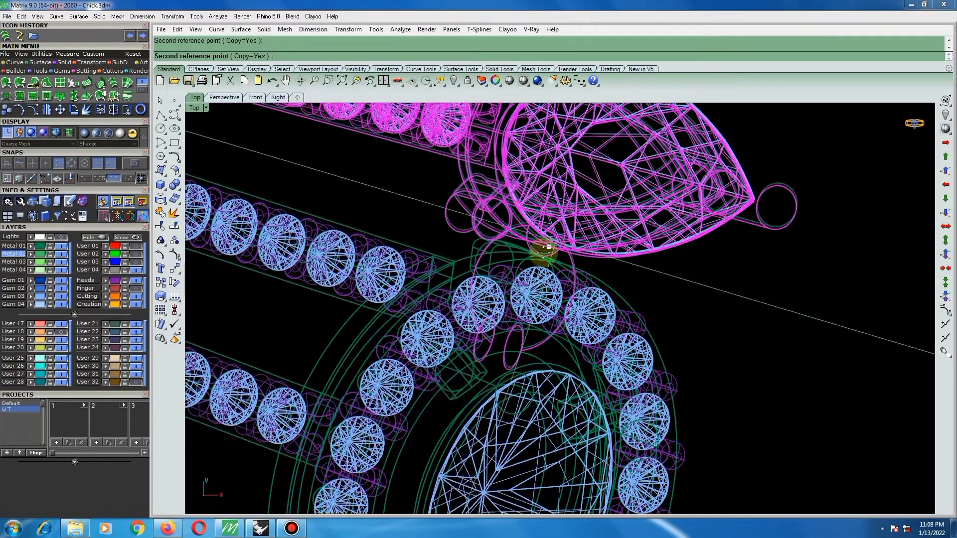
right_click(703, 259)
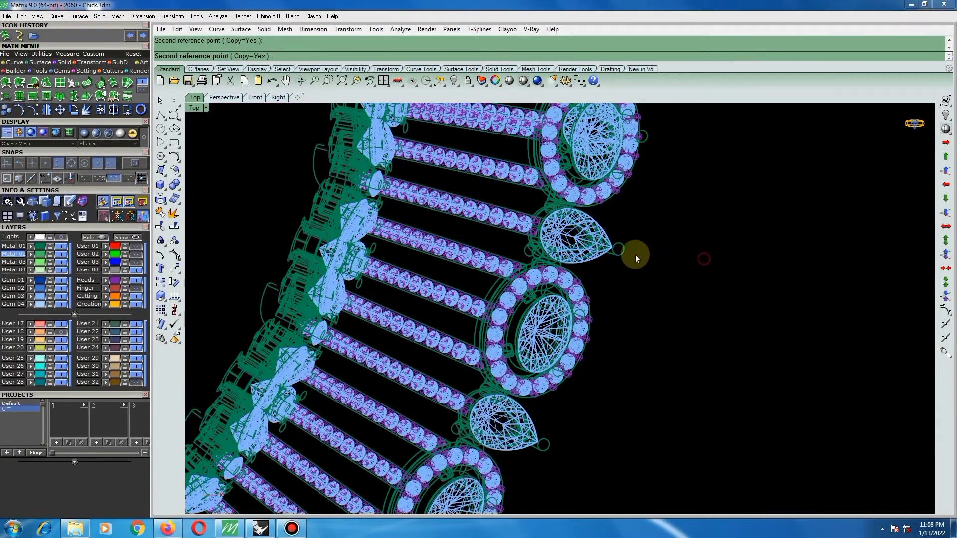
scroll(601, 243, down, 5)
scroll(620, 192, down, 4)
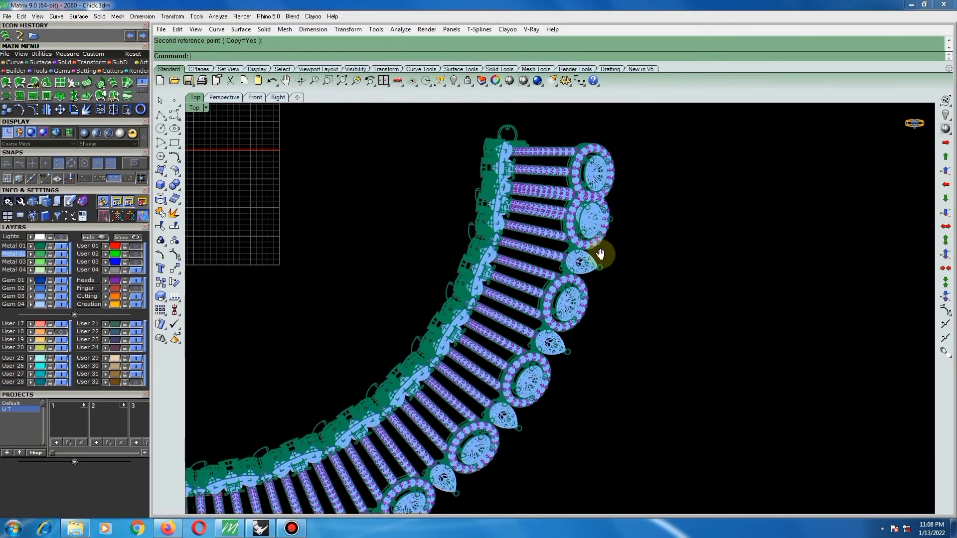
Rotate the right end piece about the origin (0) with Copy=No, so its pear setting adjoins the last copy's oval setting.
click(588, 208)
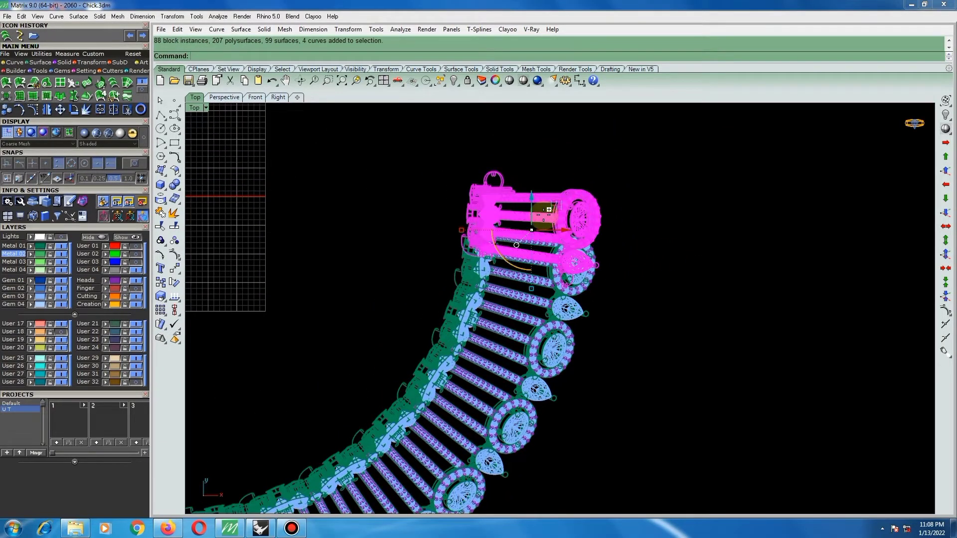
text(rotate)
key(Return)
text(0)
key(Return)
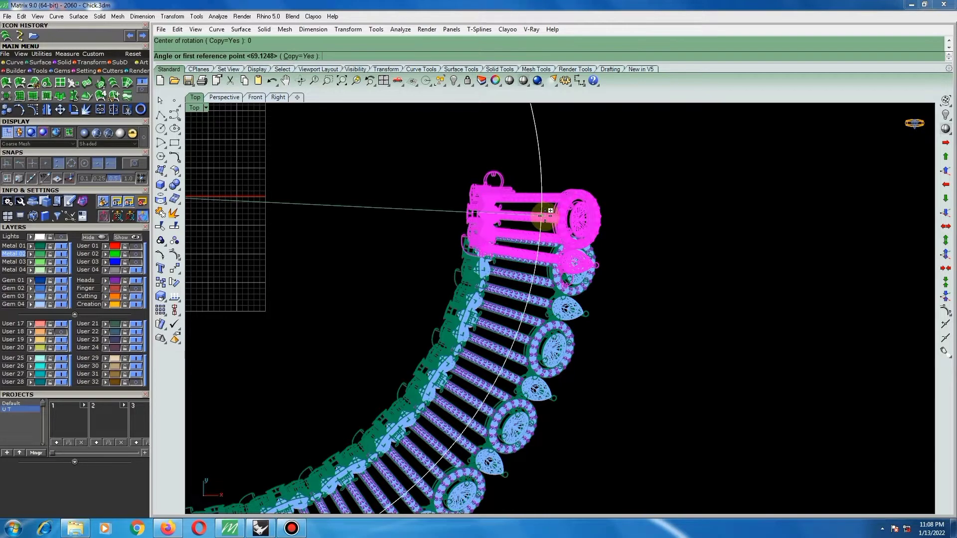
text(c)
key(Return)
scroll(573, 261, up, 4)
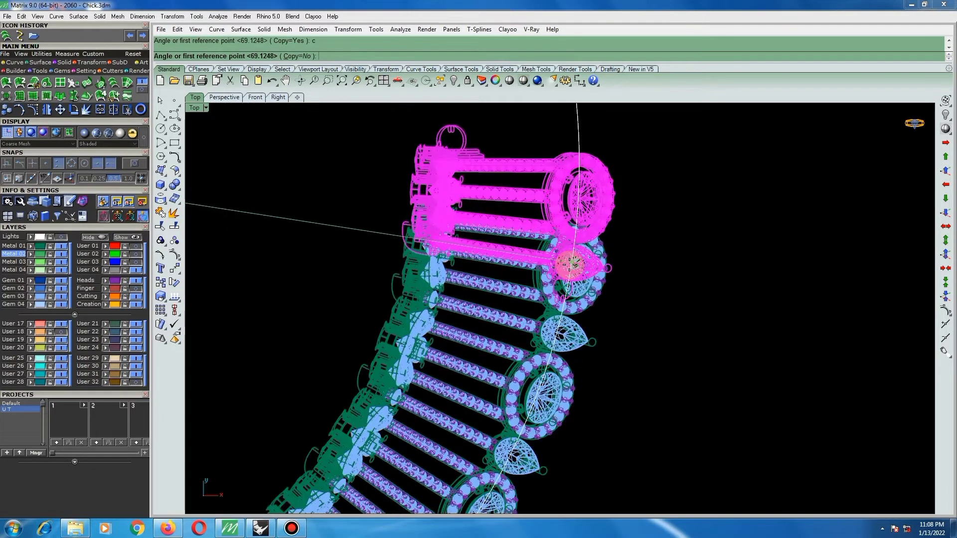
click(568, 272)
scroll(576, 225, up, 5)
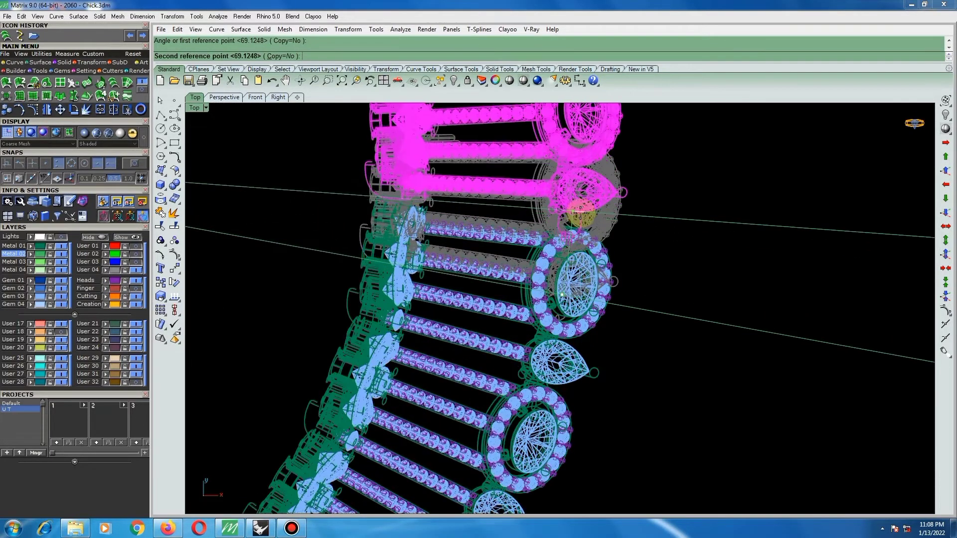
scroll(576, 224, up, 3)
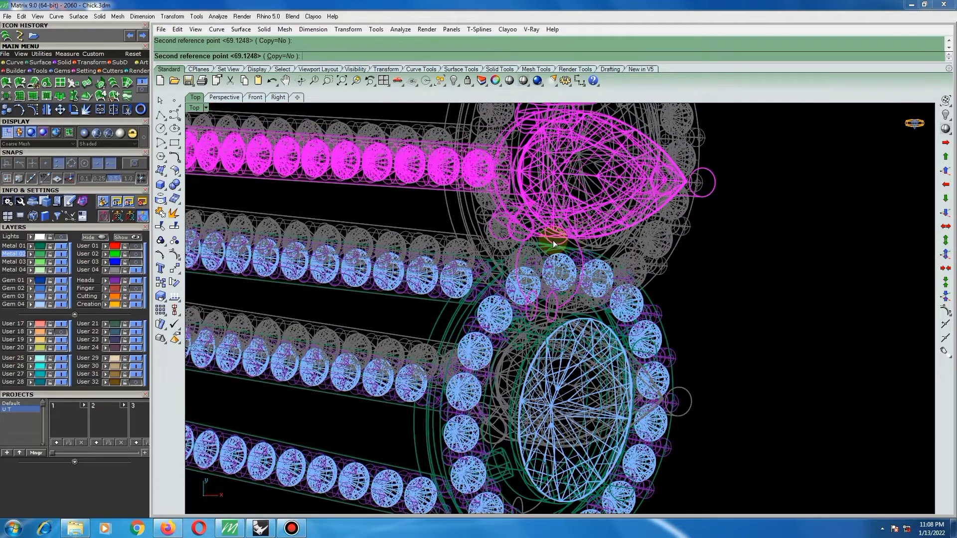
click(552, 241)
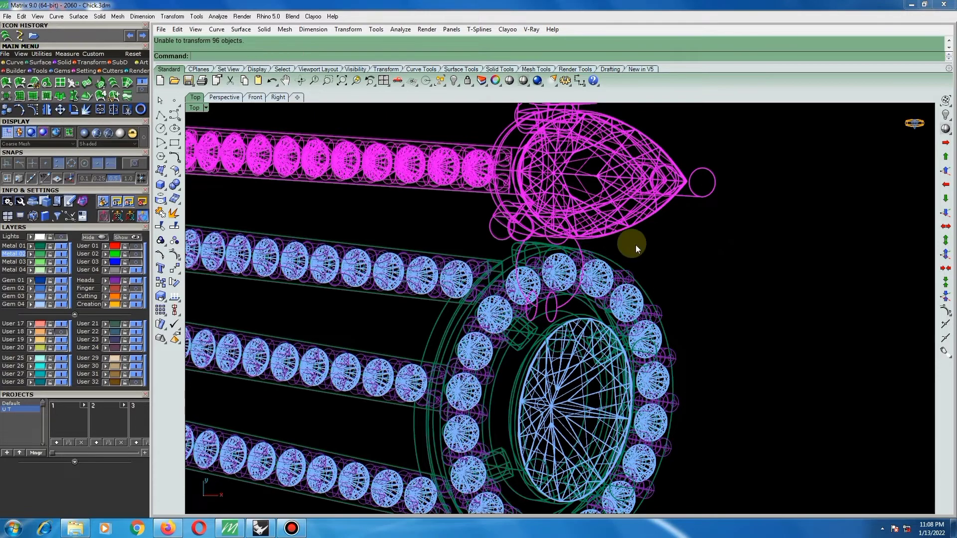
key(Escape)
scroll(635, 244, down, 10)
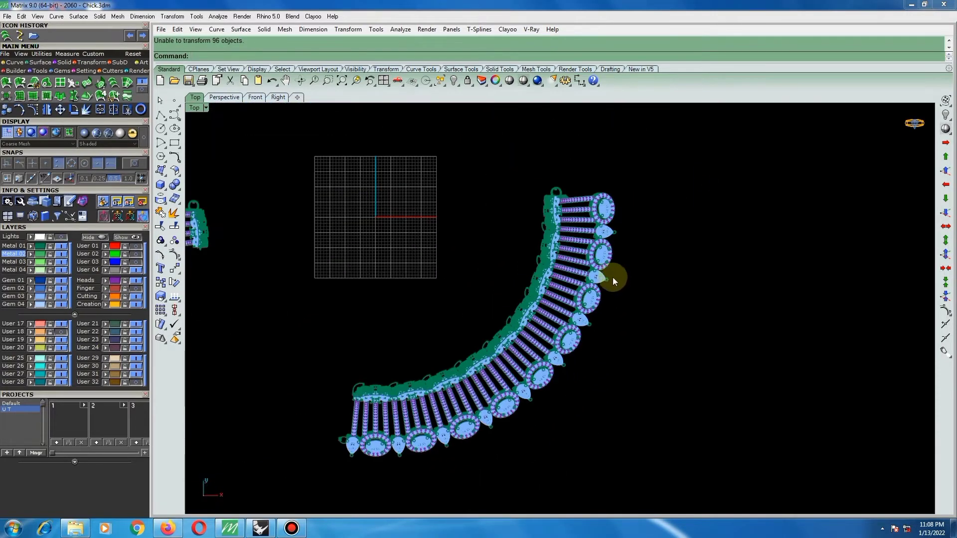
Rotate a copy of the seven pieces between centre and right end about the origin (0), with Copy=Yes, to adjoin the centre piece's left pear setting.
drag(590, 307, 520, 386)
drag(407, 446, 410, 444)
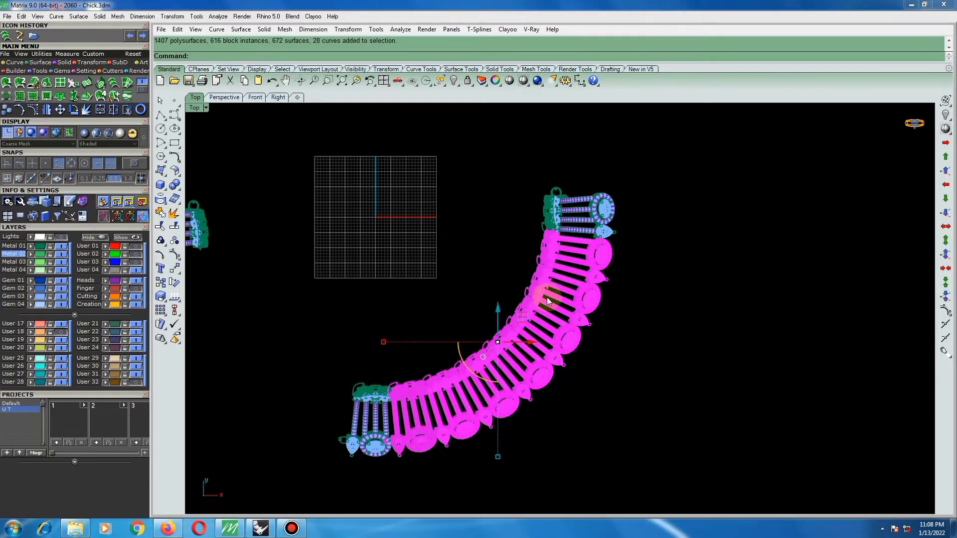
key(Return)
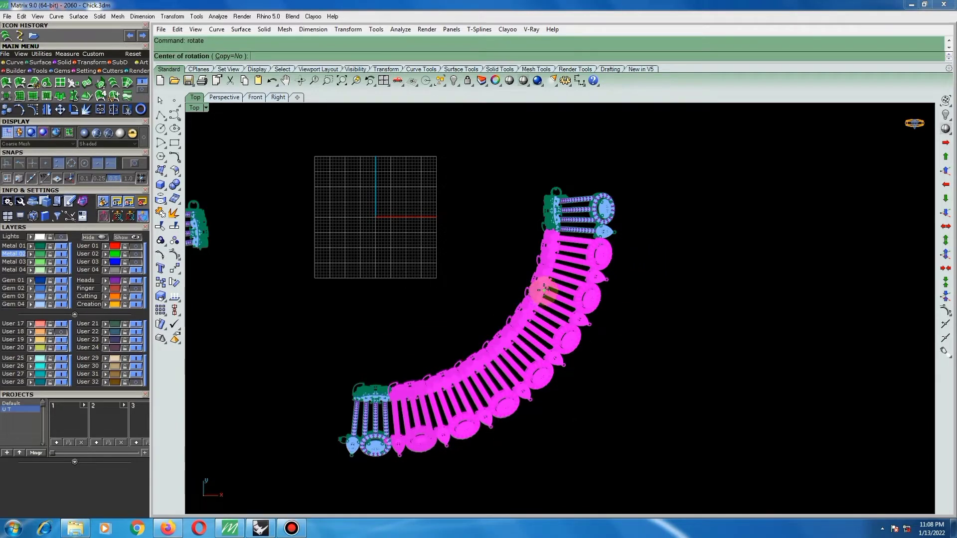
text(0)
key(Return)
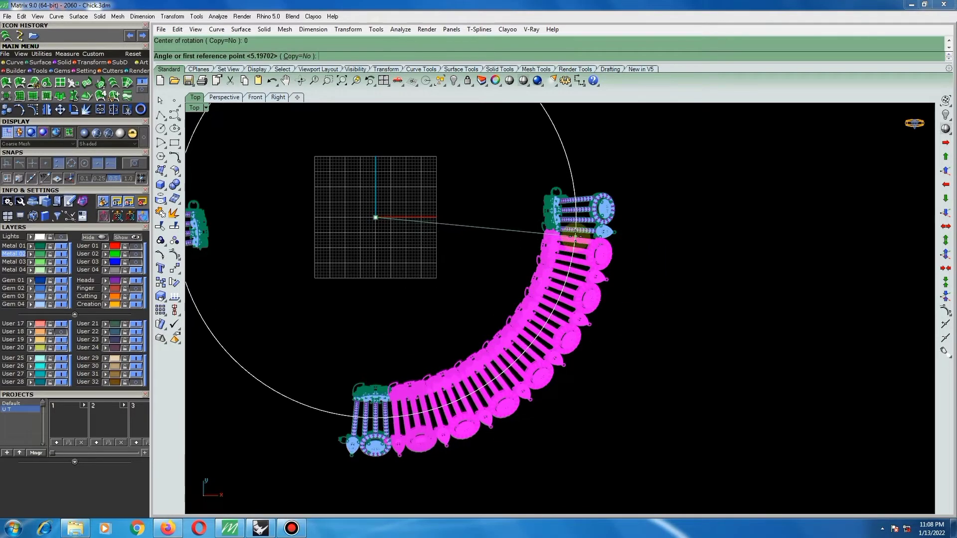
click(599, 241)
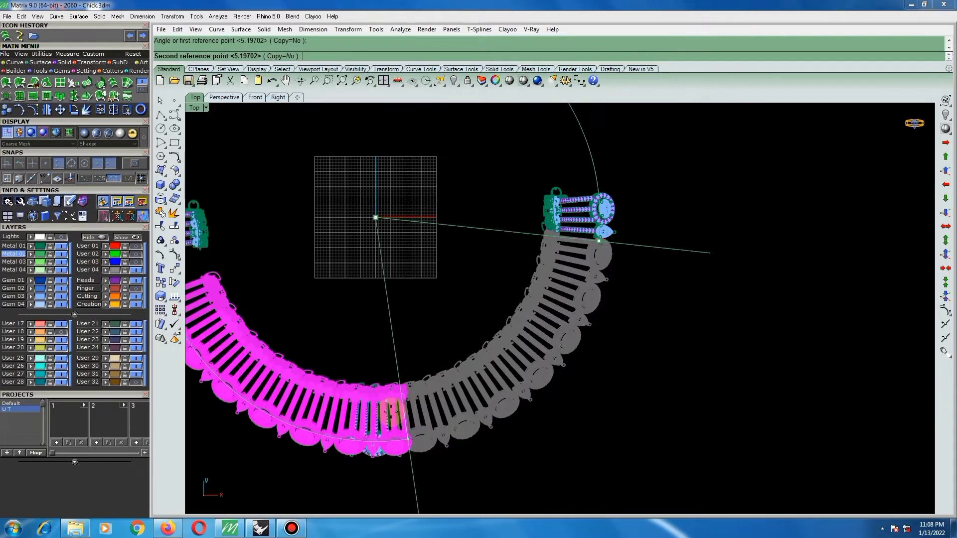
scroll(394, 405, up, 2)
right_drag(394, 404, 553, 343)
scroll(551, 384, up, 2)
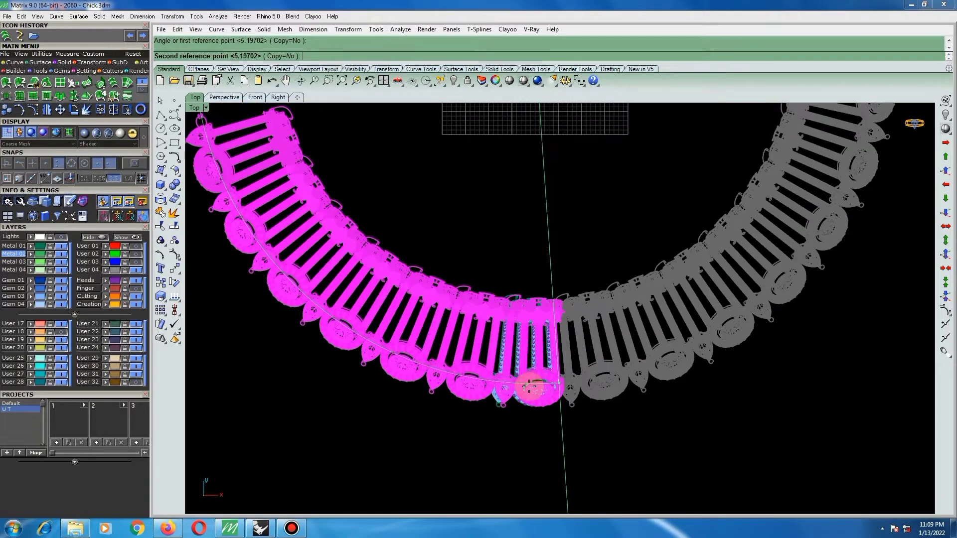
scroll(530, 388, up, 2)
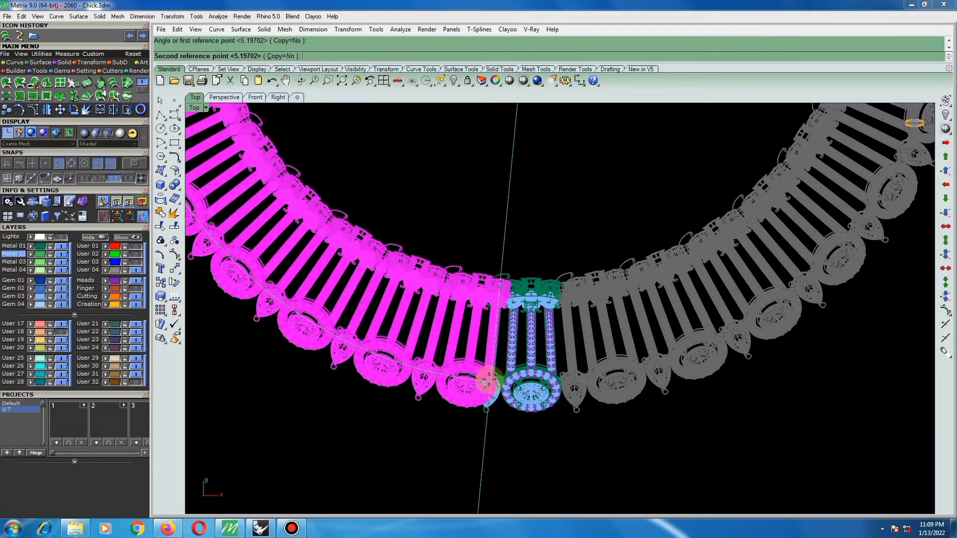
scroll(479, 381, up, 2)
scroll(474, 378, up, 8)
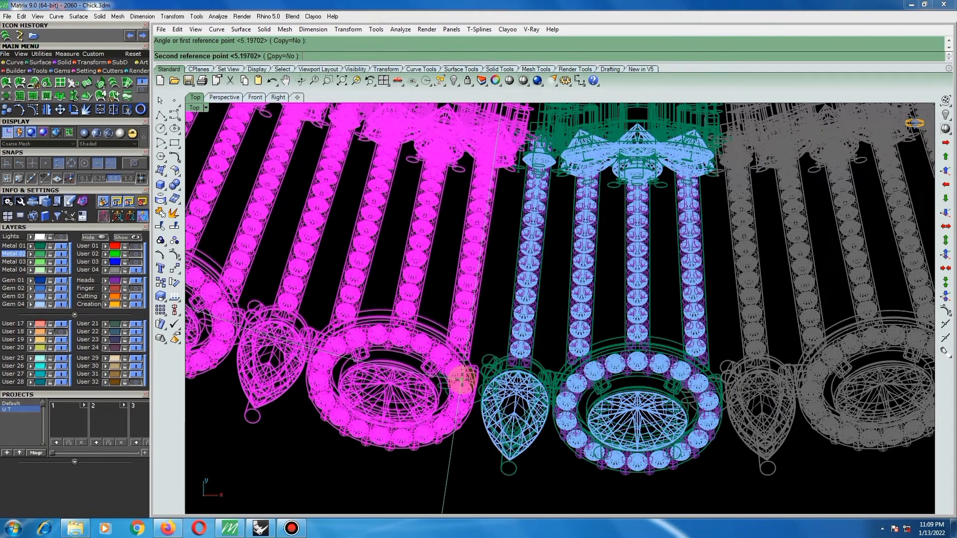
click(278, 56)
scroll(449, 362, up, 1)
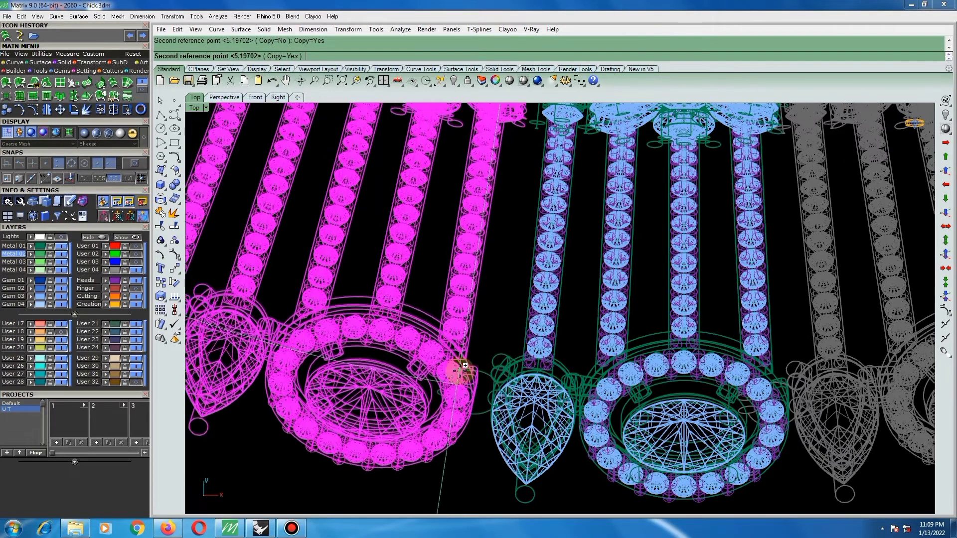
scroll(459, 368, up, 2)
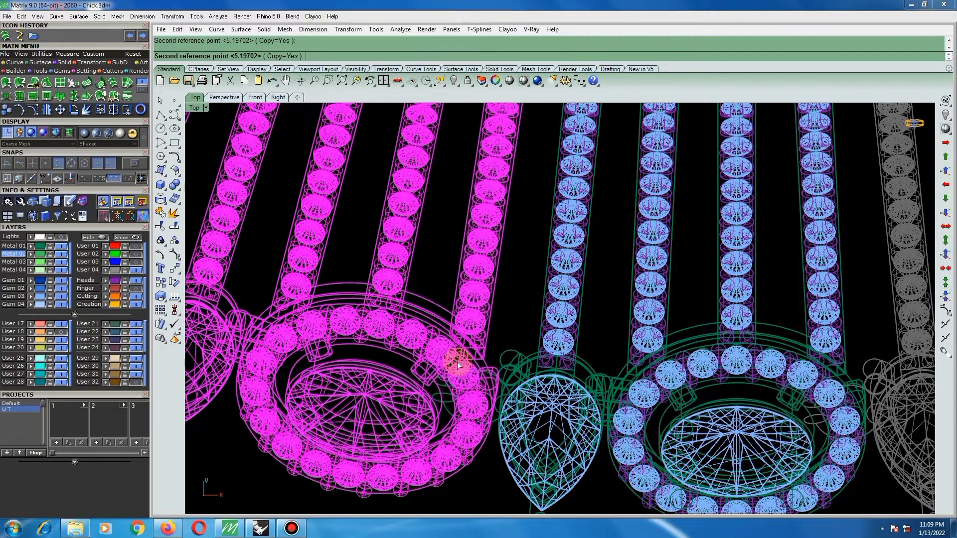
click(449, 350)
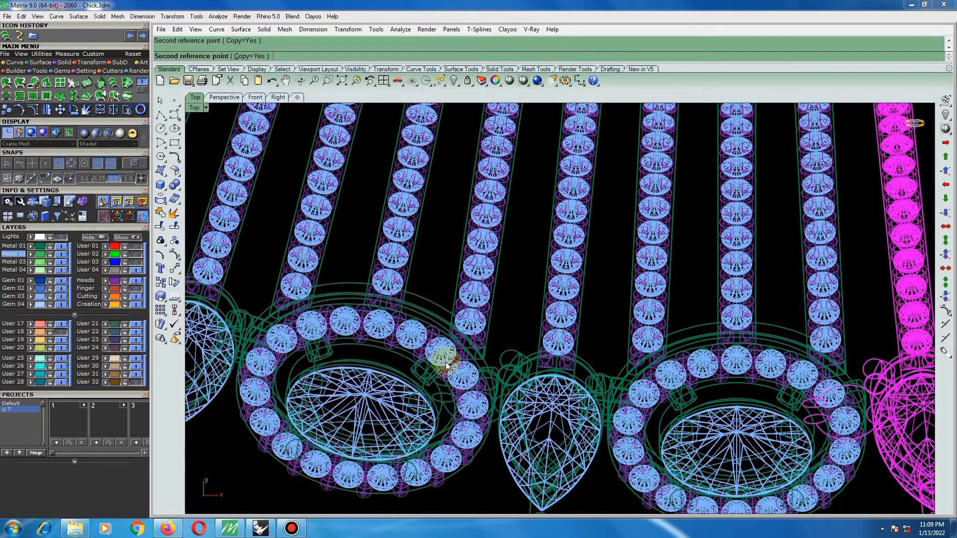
right_click(446, 358)
scroll(448, 357, down, 4)
scroll(459, 363, down, 6)
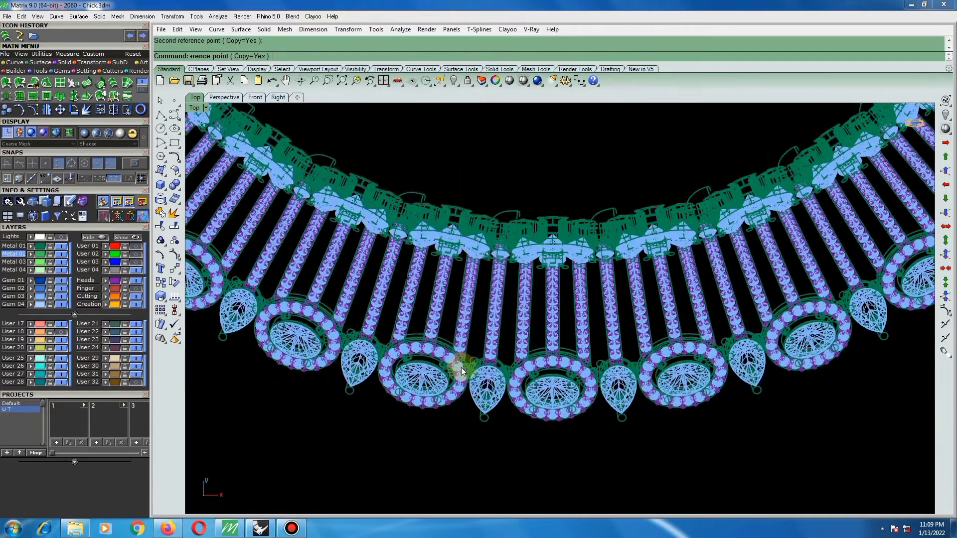
scroll(488, 387, down, 8)
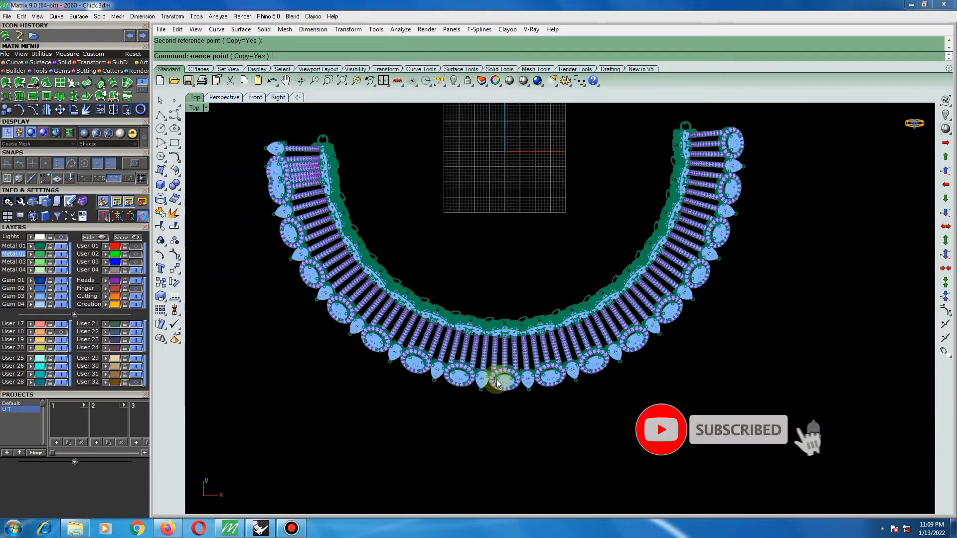
Examine the assembled choker from the top and from several tilted angles to check its curvature and symmetry.
scroll(357, 239, up, 5)
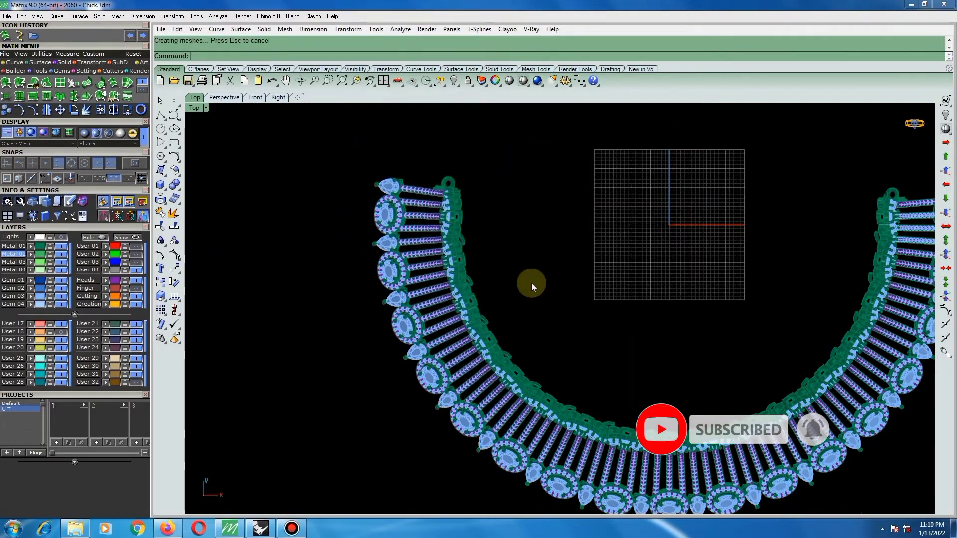
scroll(456, 205, down, 2)
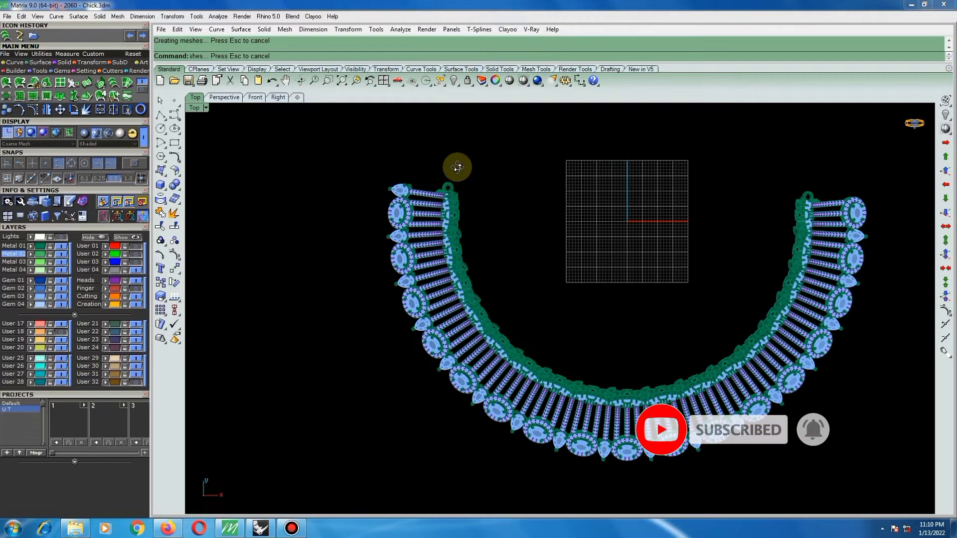
ctrl+shift+right_drag(458, 167, 423, 197)
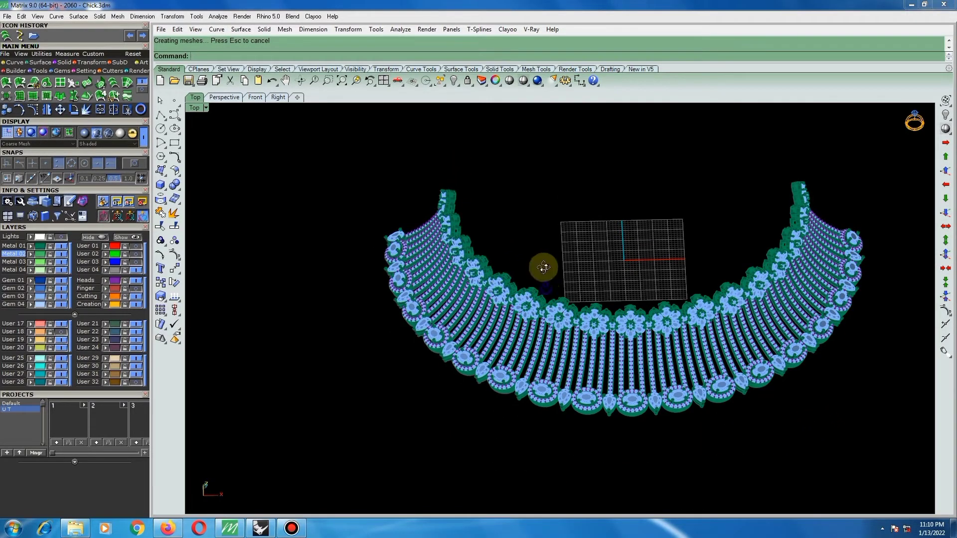
ctrl+shift+right_drag(544, 268, 629, 303)
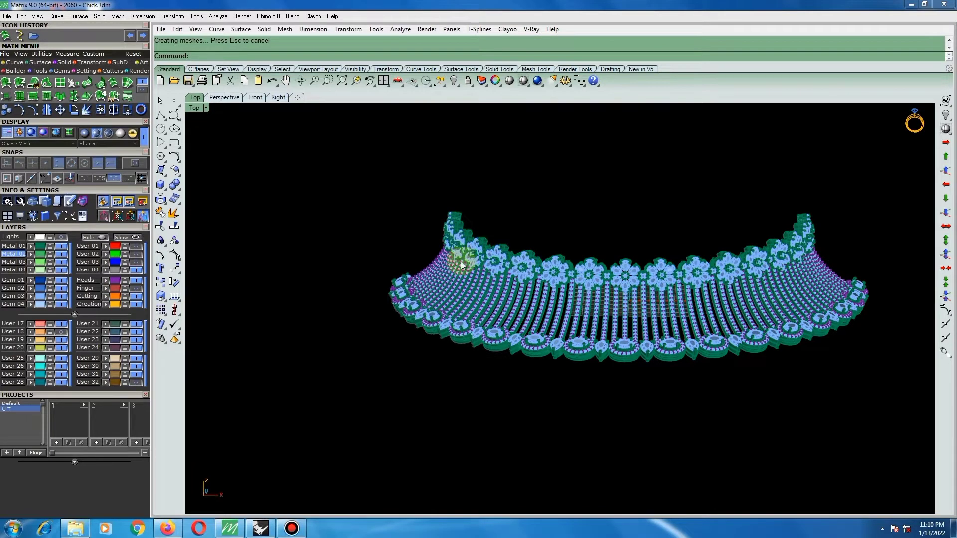
ctrl+shift+right_drag(461, 262, 565, 346)
ctrl+shift+right_drag(424, 298, 571, 328)
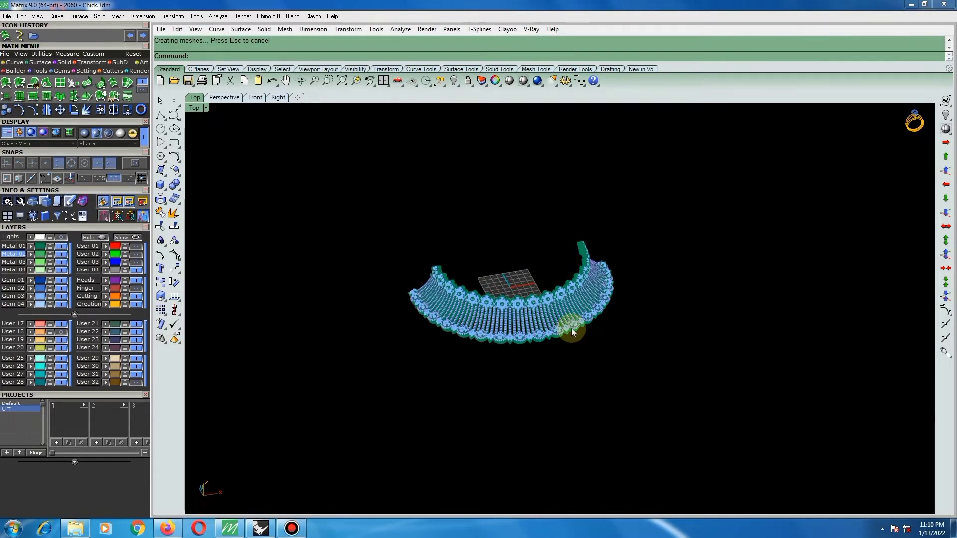
scroll(526, 316, up, 5)
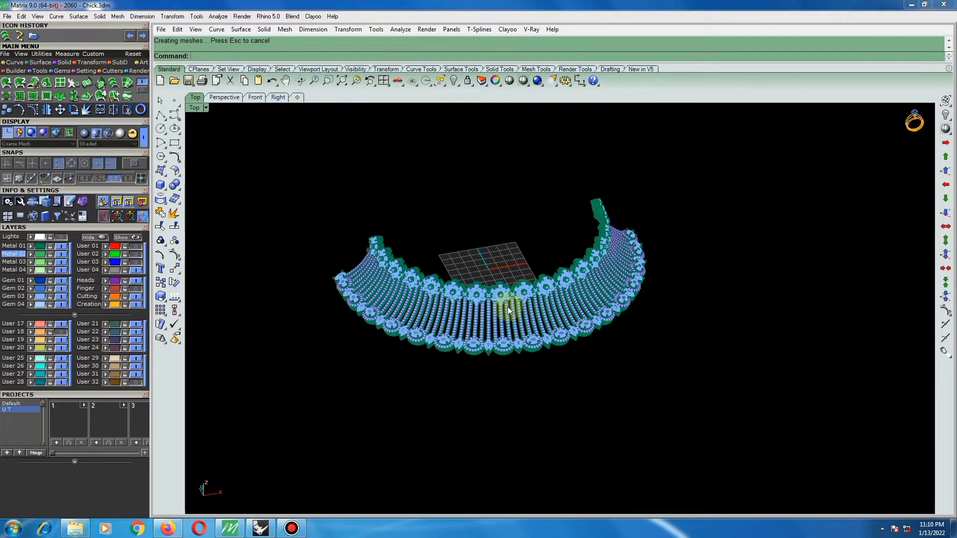
ctrl+shift+right_drag(453, 303, 382, 227)
scroll(381, 228, up, 1)
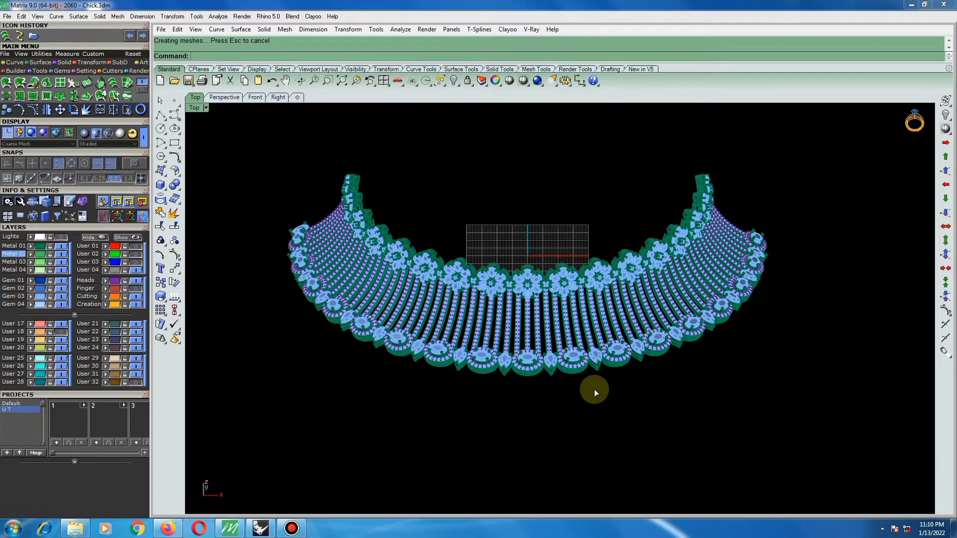
Hide the construction grid and set the viewport to the Front view of the choker.
key(F7)
ctrl+shift+right_drag(606, 392, 609, 383)
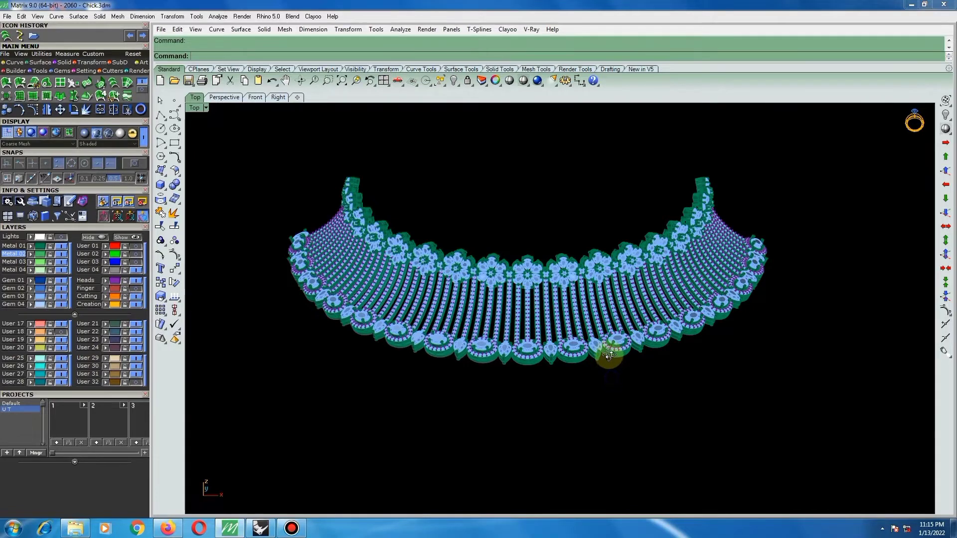
ctrl+shift+right_drag(609, 352, 621, 332)
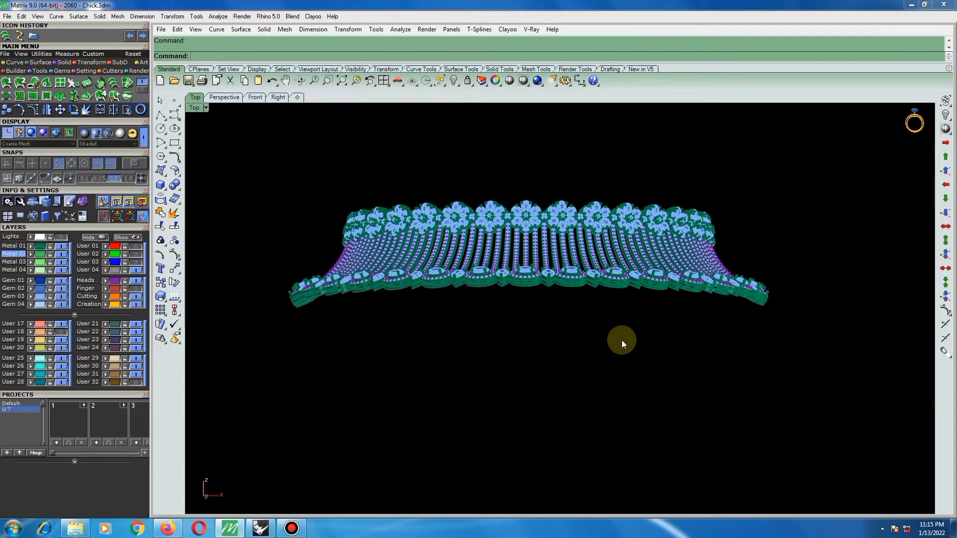
key(ctrl+F2)
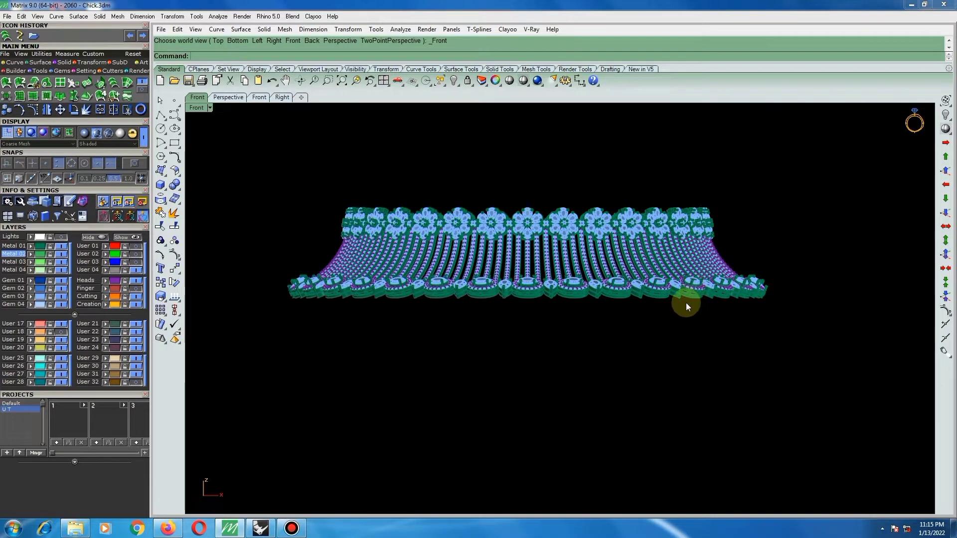
Measure the distance between the inner edges of the choker's two open ends in the Top view.
ctrl+shift+right_drag(671, 310, 547, 327)
scroll(697, 320, up, 2)
ctrl+shift+right_drag(633, 302, 595, 308)
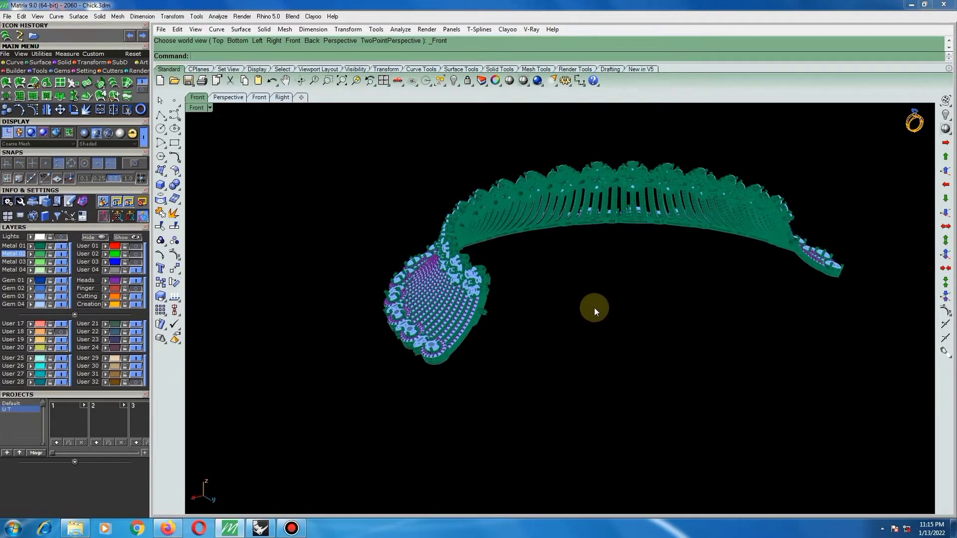
key(ctrl+F1)
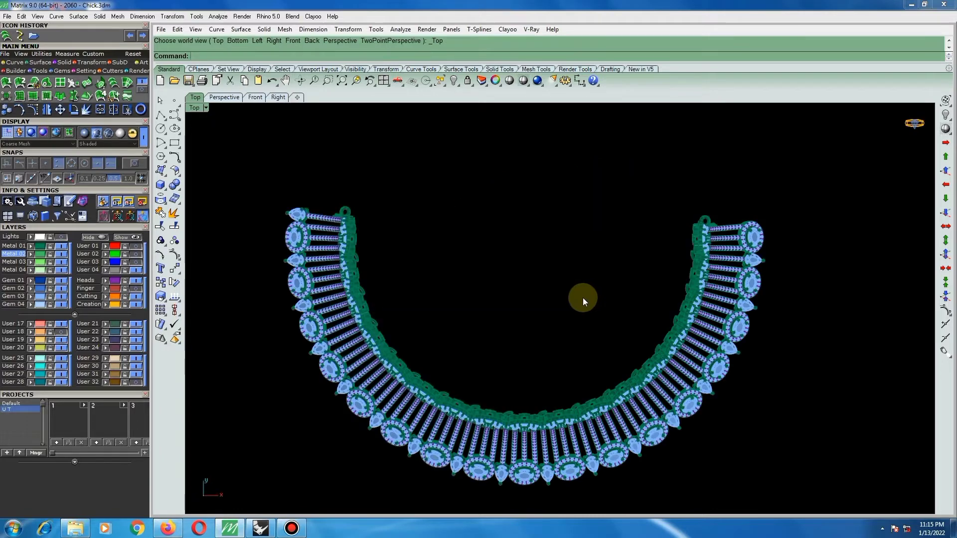
scroll(527, 277, down, 2)
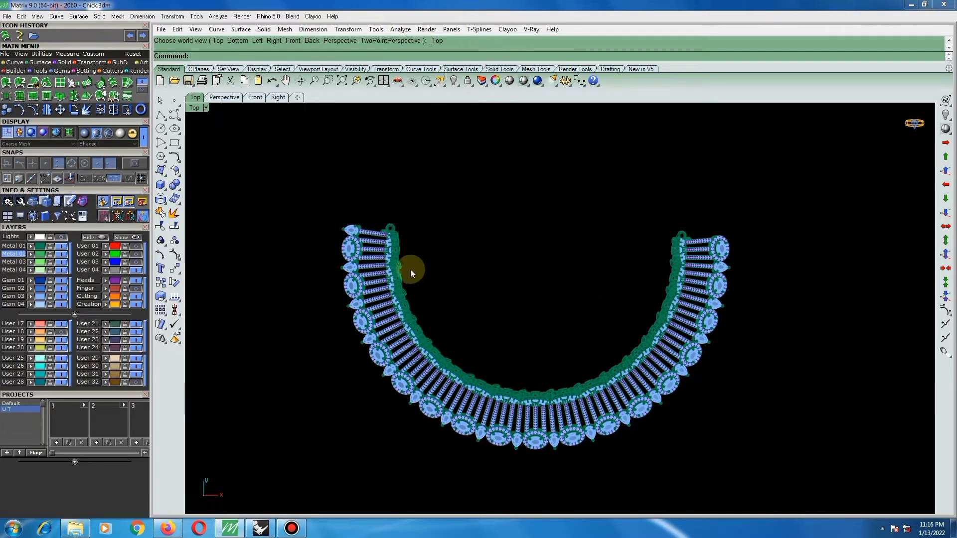
key(ctrl+d)
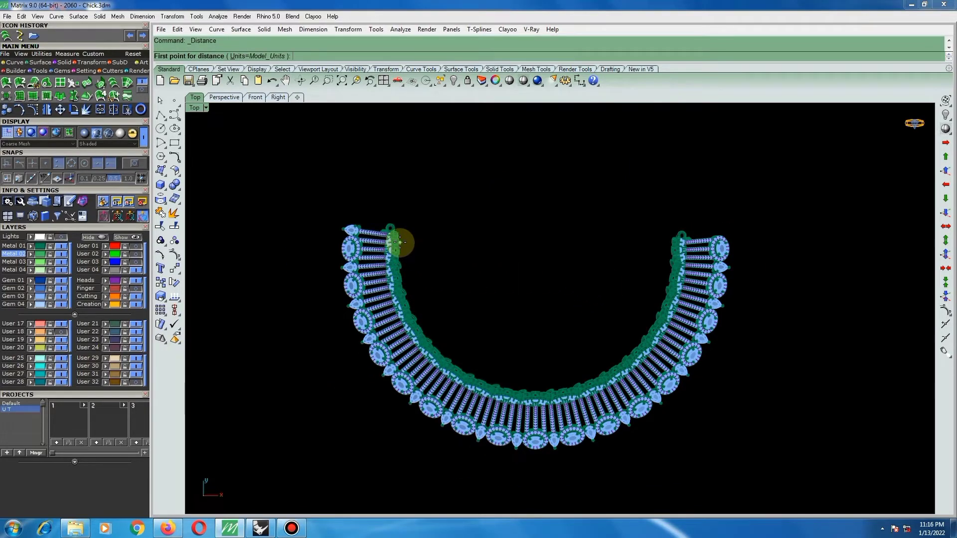
click(400, 242)
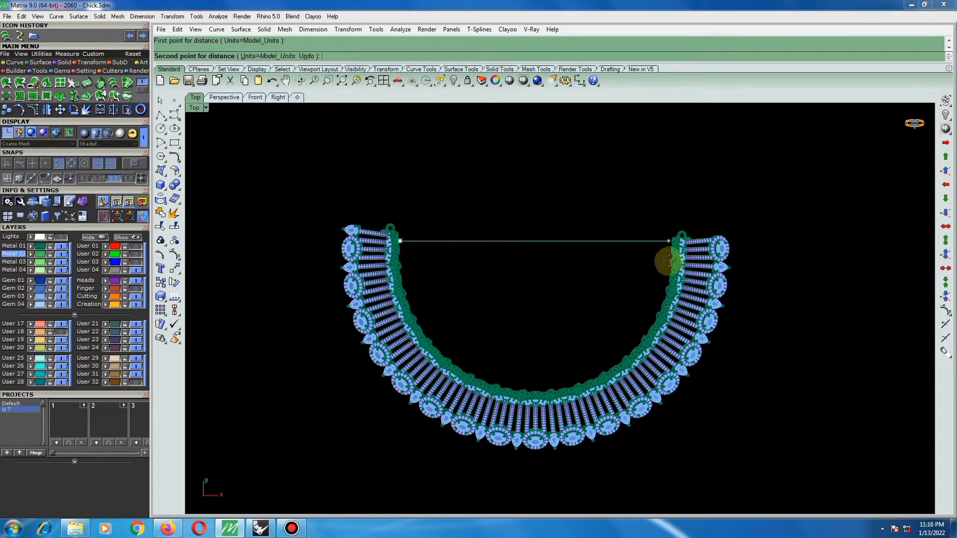
click(669, 241)
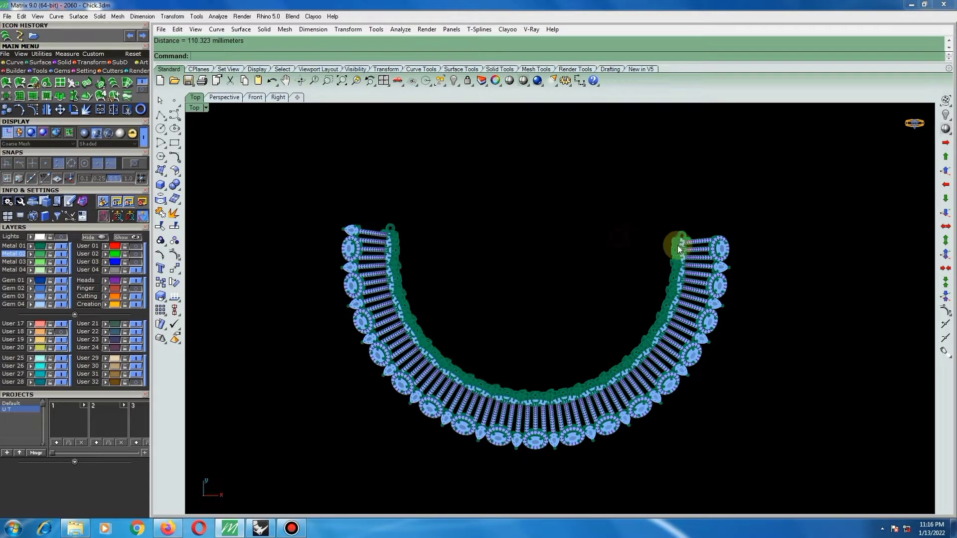
Examine the choker's right end and front from tilted angles, checking the flower, oval and pear settings and the gem rows.
scroll(679, 249, up, 8)
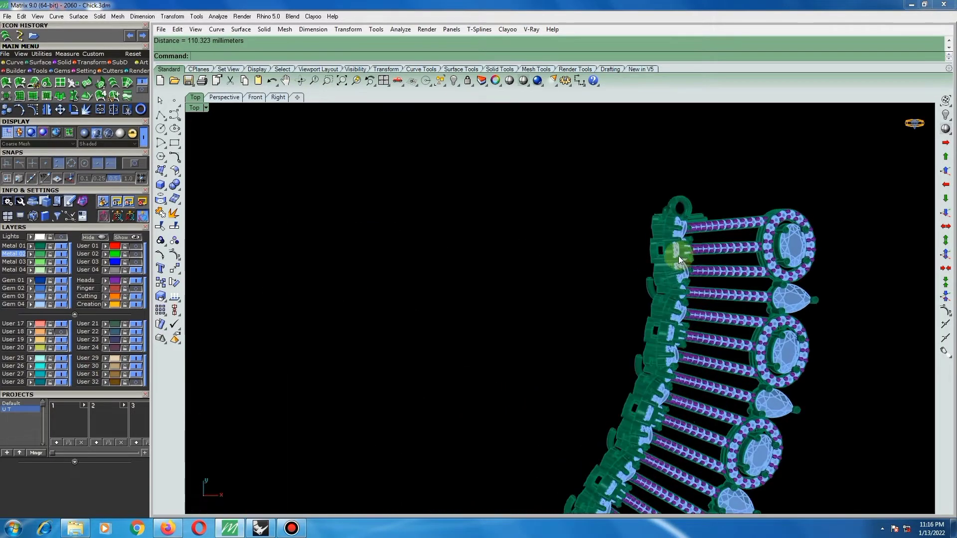
scroll(678, 256, up, 8)
ctrl+shift+right_drag(681, 267, 671, 217)
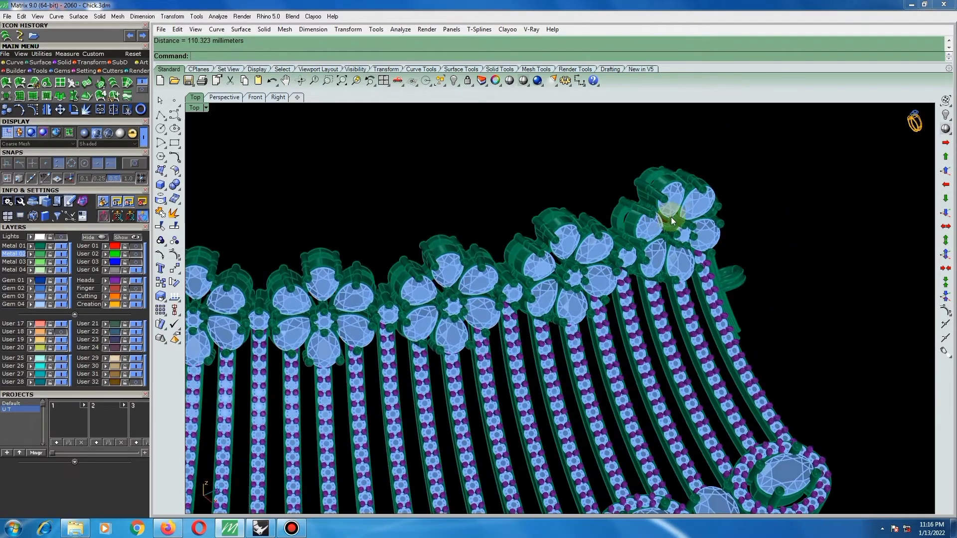
scroll(690, 214, down, 8)
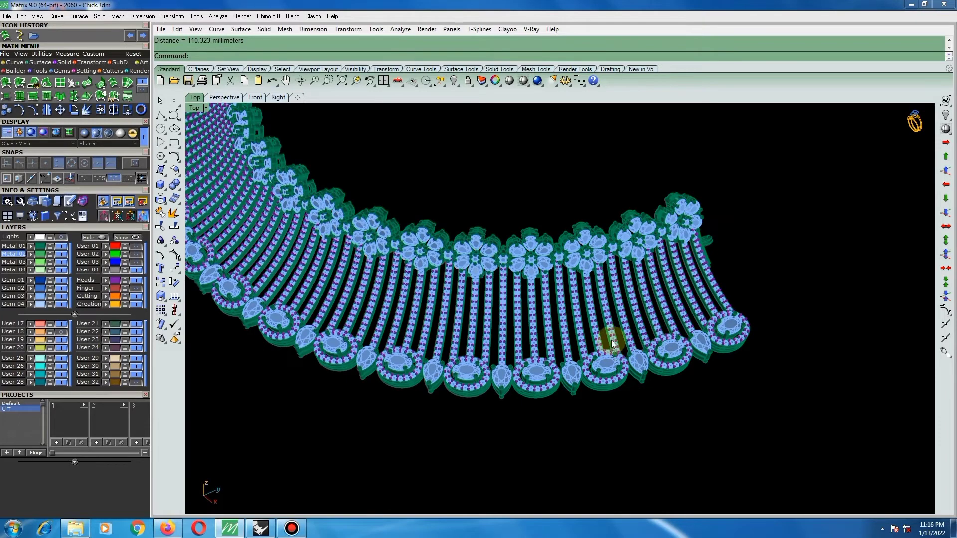
scroll(612, 344, up, 6)
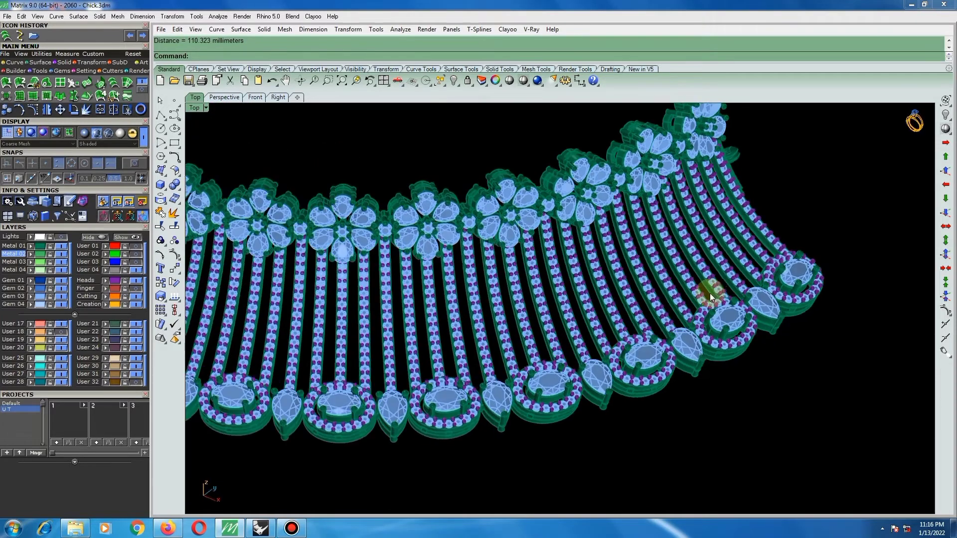
scroll(710, 293, down, 6)
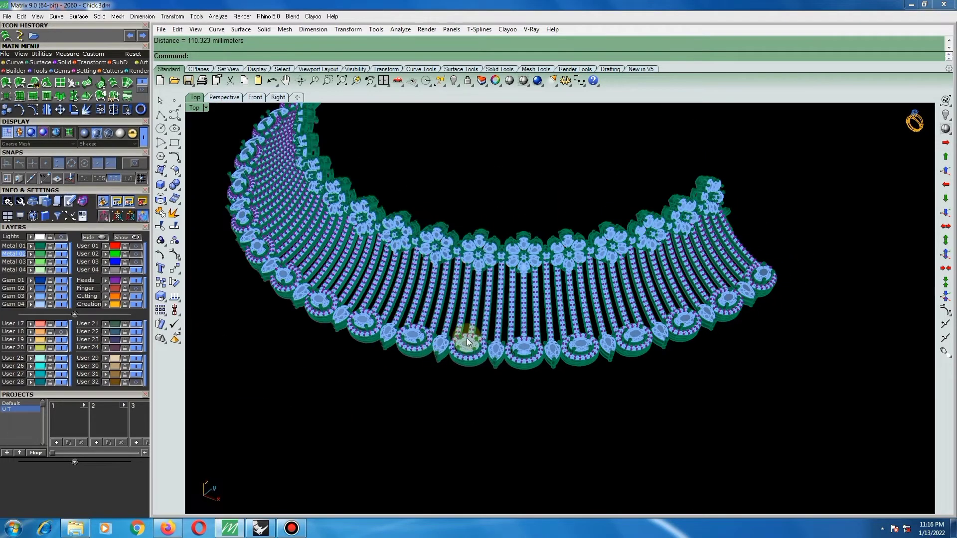
right_drag(466, 338, 629, 316)
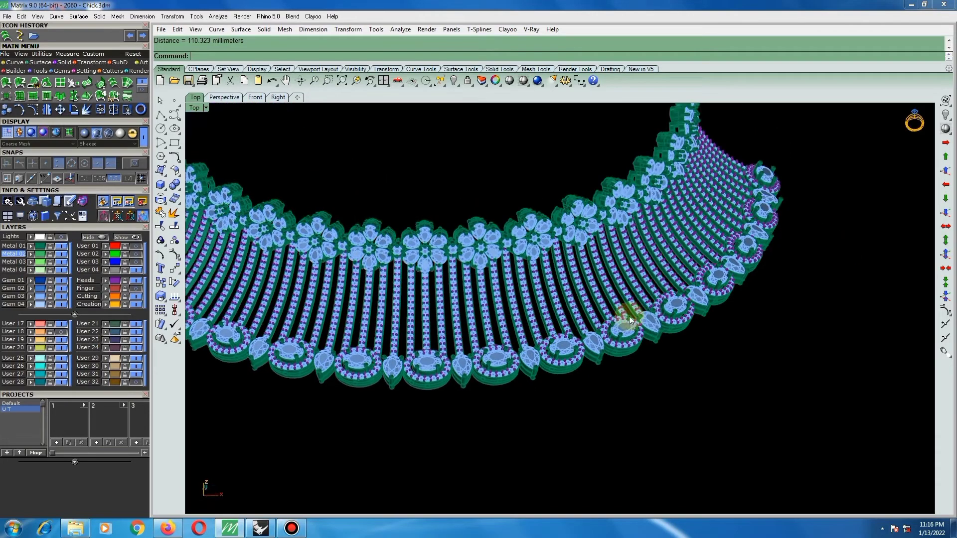
scroll(638, 318, down, 3)
scroll(504, 392, down, 2)
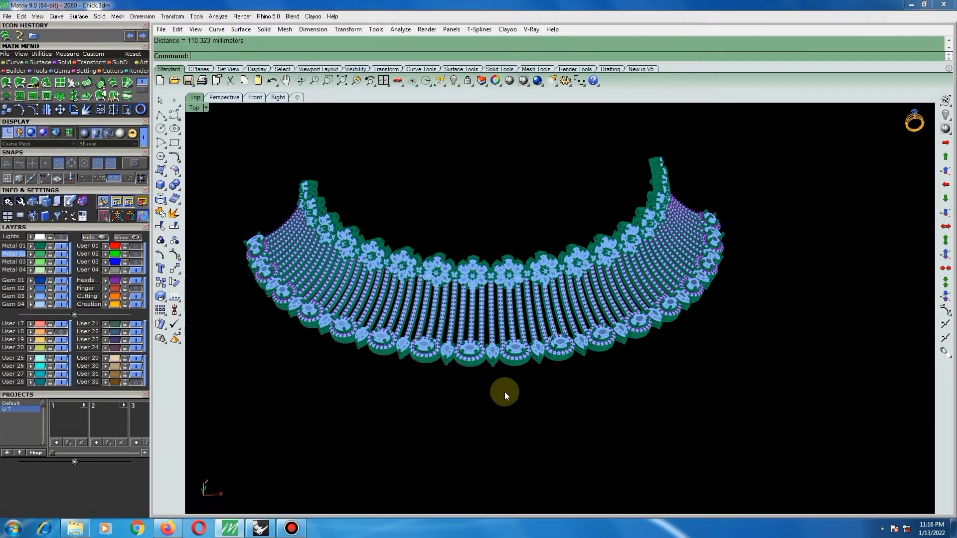
scroll(450, 366, down, 2)
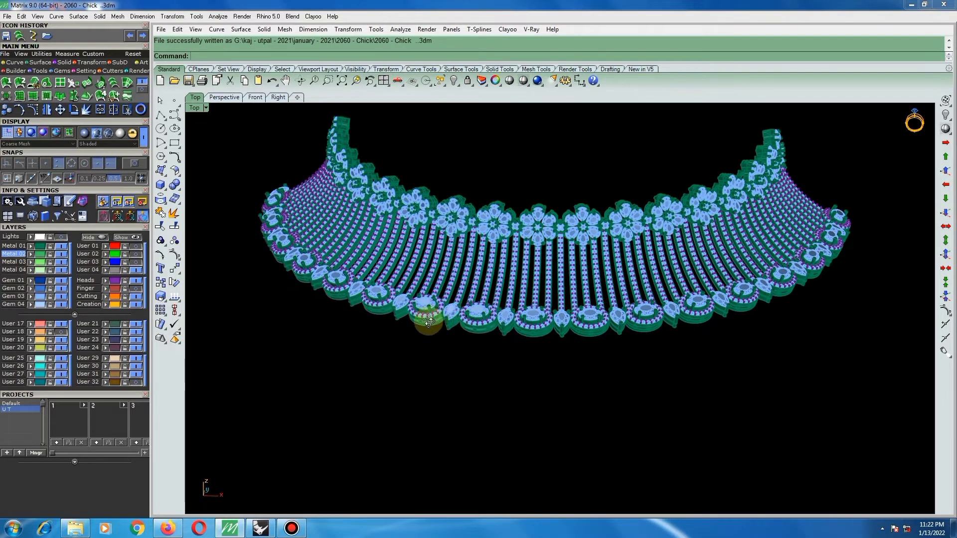
Examine the back of the choker, including the undersides of the flower settings and the links between them.
right_drag(429, 322, 865, 199)
right_drag(671, 209, 590, 209)
scroll(581, 231, up, 5)
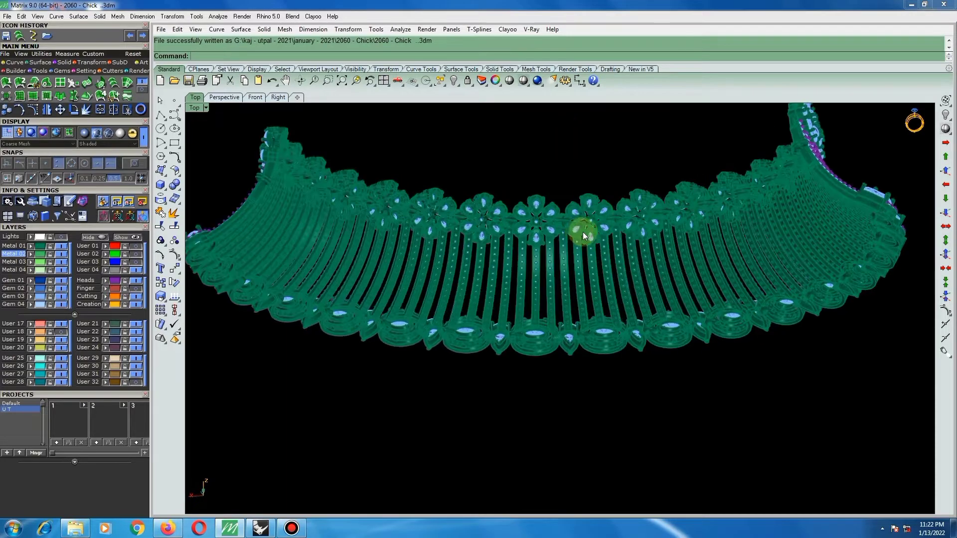
scroll(558, 222, up, 6)
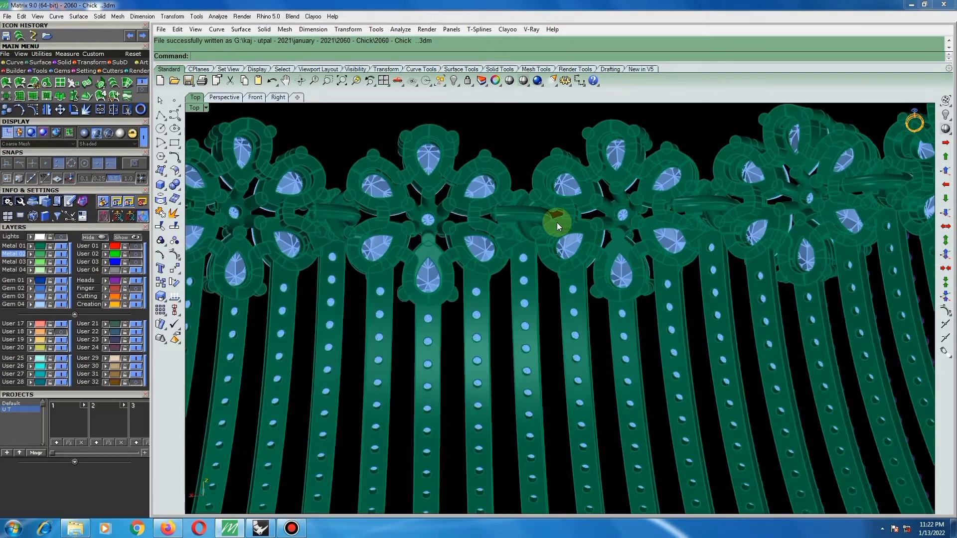
scroll(556, 187, down, 5)
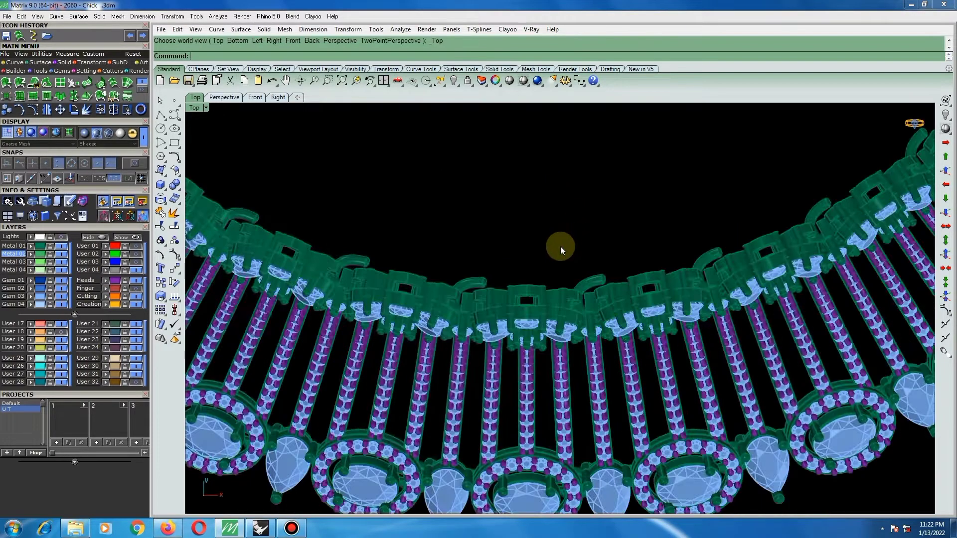
scroll(560, 246, down, 10)
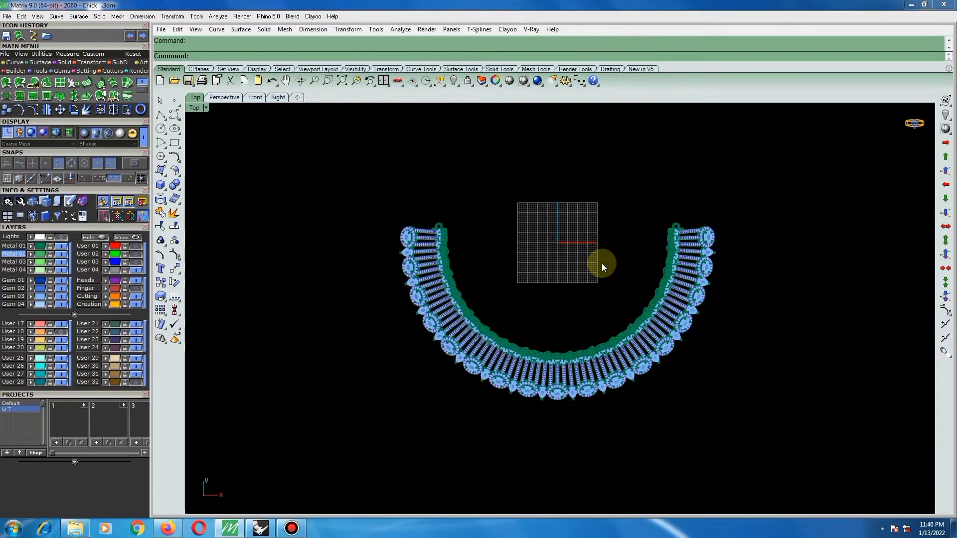
Unhide only the separate flower setting and oval setting from among the hidden objects.
key(ctrl+shift+h)
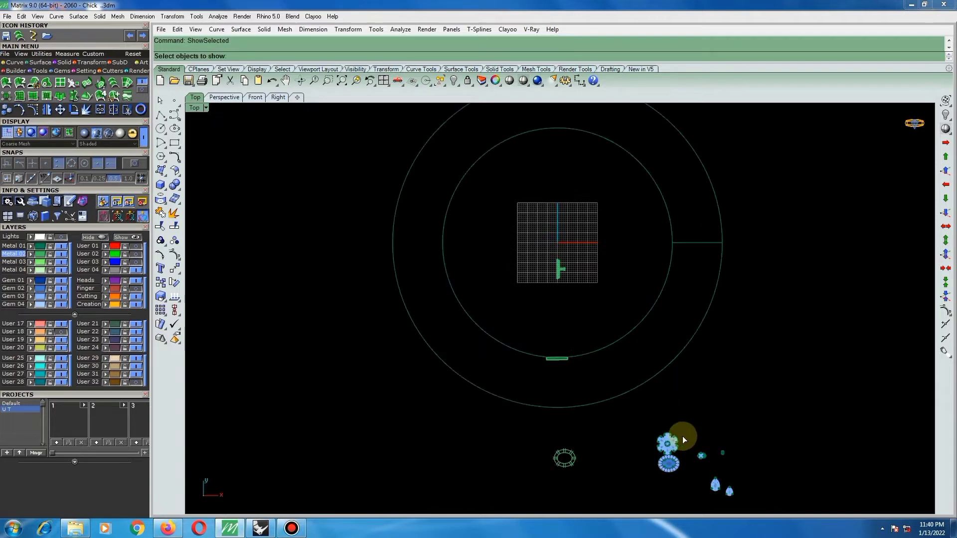
click(673, 467)
click(676, 448)
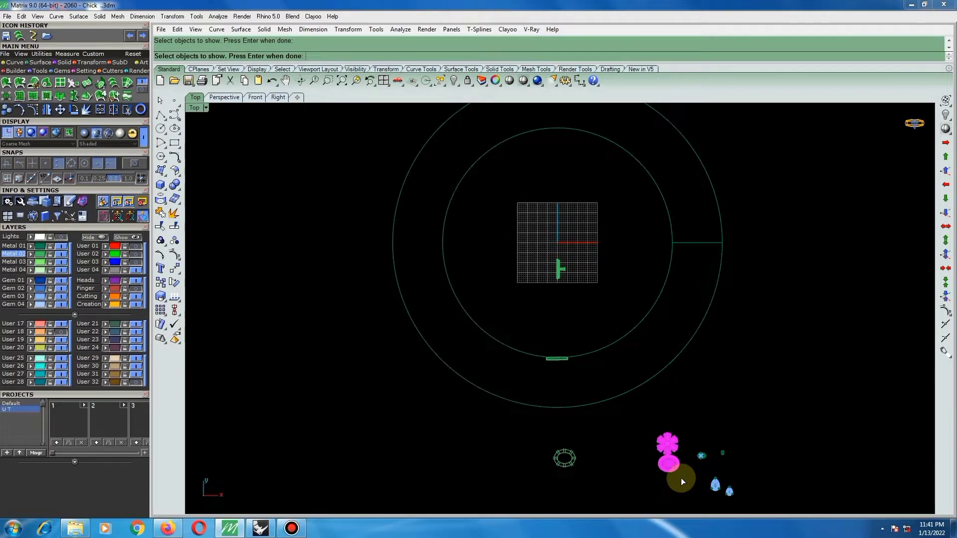
key(Return)
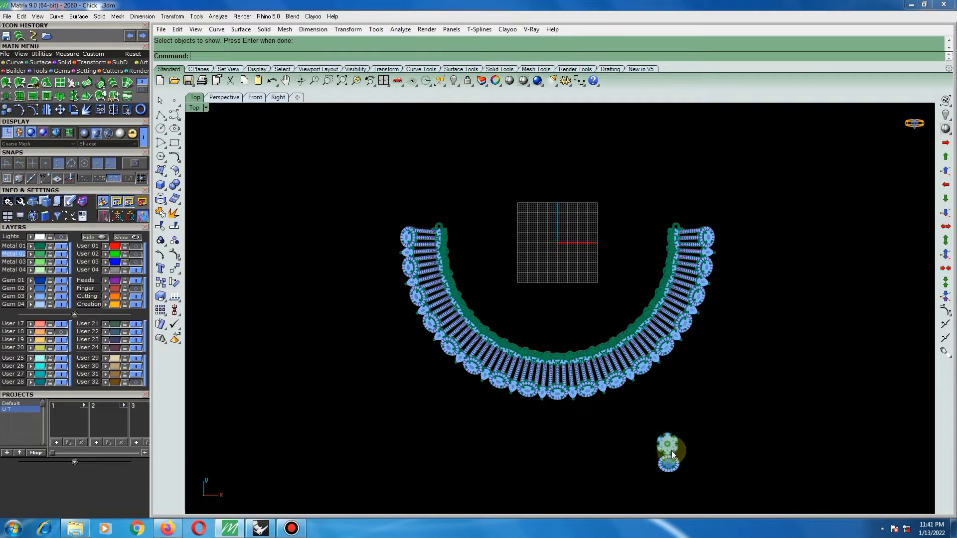
Copy the separate flower and oval settings together to the grid inside the choker, placing the flower near the origin.
scroll(671, 451, up, 3)
scroll(670, 458, up, 11)
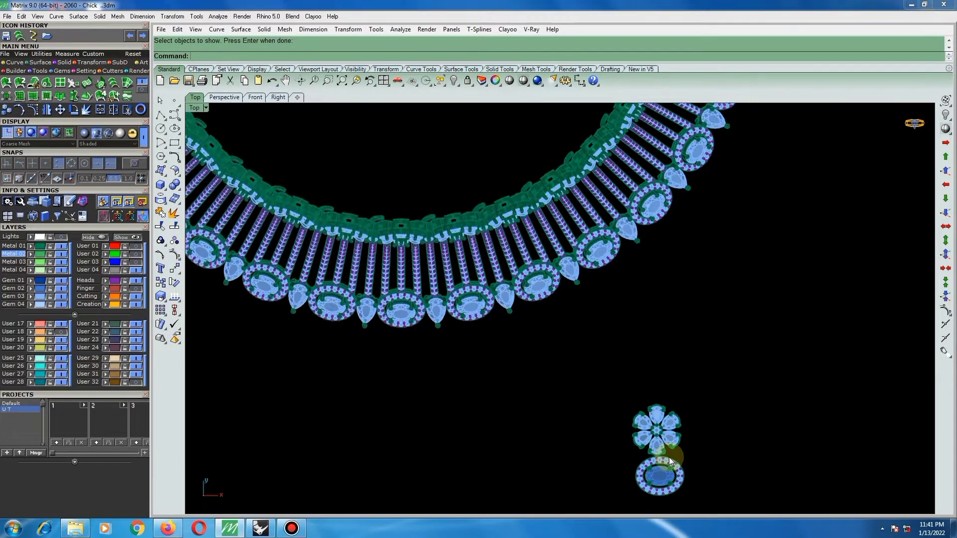
ctrl+shift+right_drag(709, 457, 531, 319)
click(340, 465)
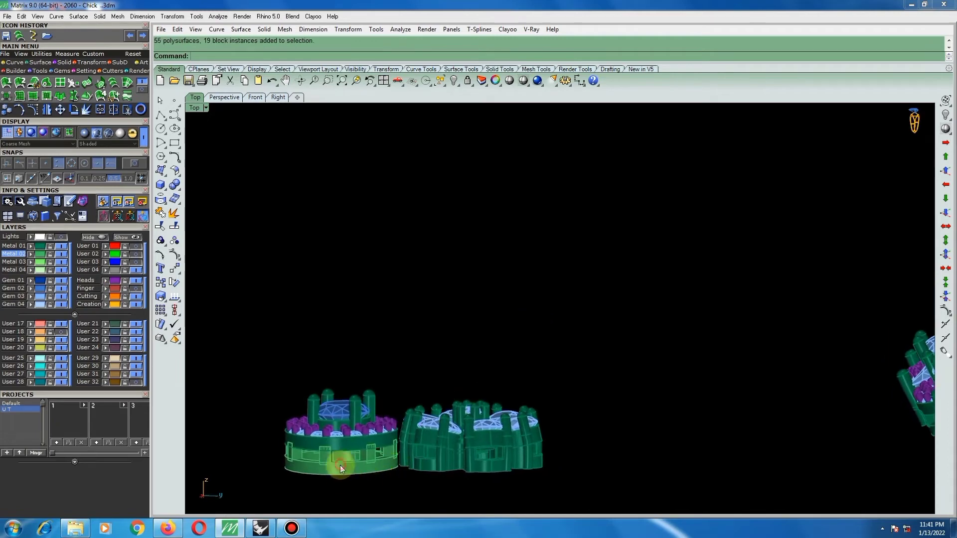
shift+click(440, 460)
scroll(513, 456, down, 4)
text(t)
key(Return)
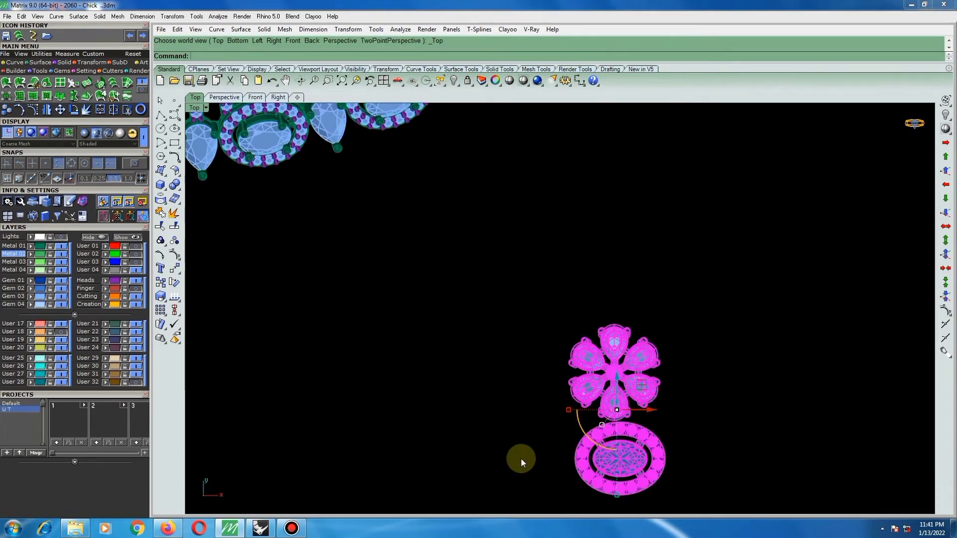
scroll(609, 424, down, 4)
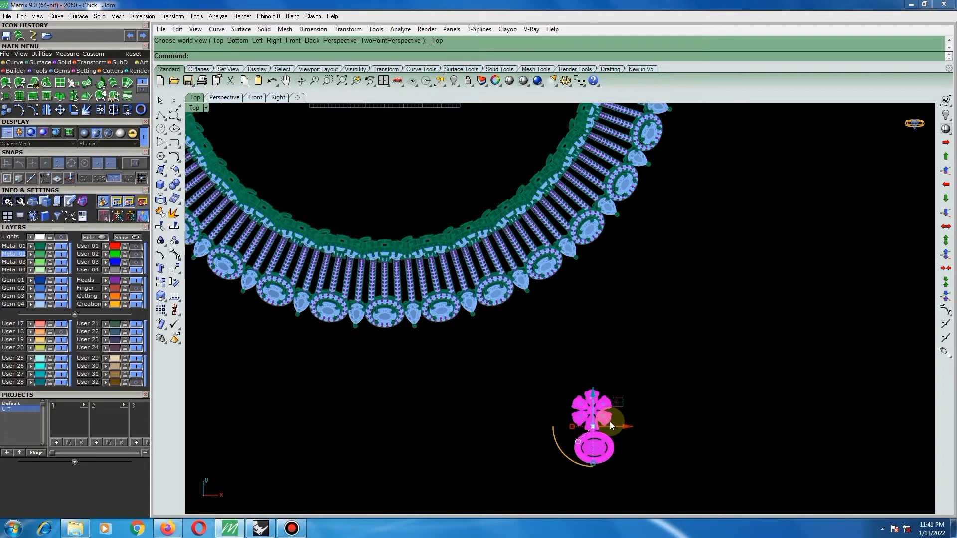
scroll(617, 426, down, 3)
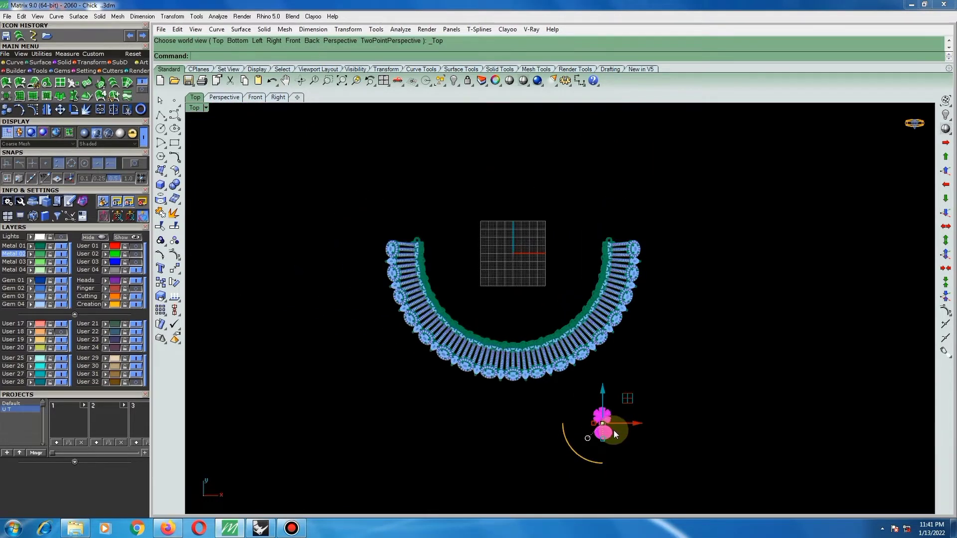
right_click(614, 432)
click(607, 432)
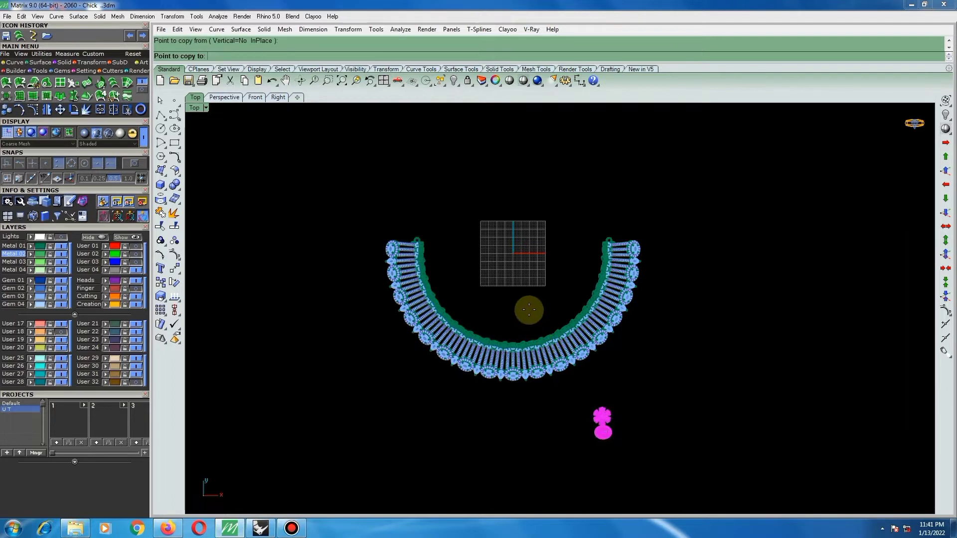
click(516, 272)
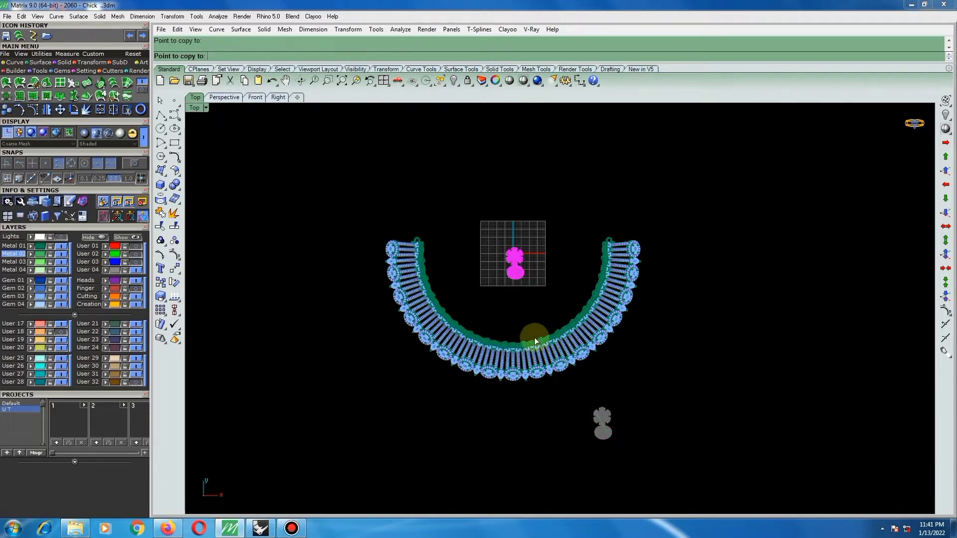
Hide the original flower and oval settings outside the choker and end the copying.
click(602, 425)
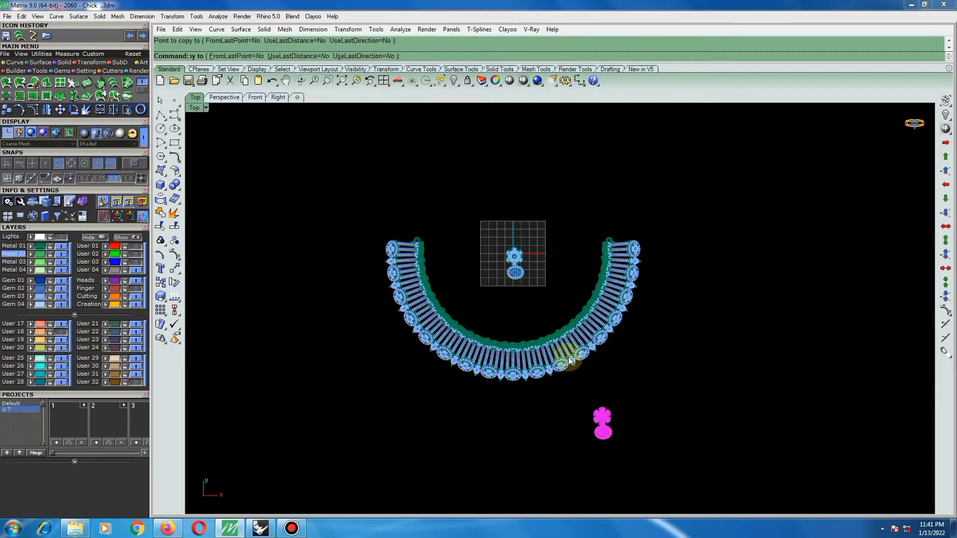
key(ctrl+h)
scroll(518, 262, up, 5)
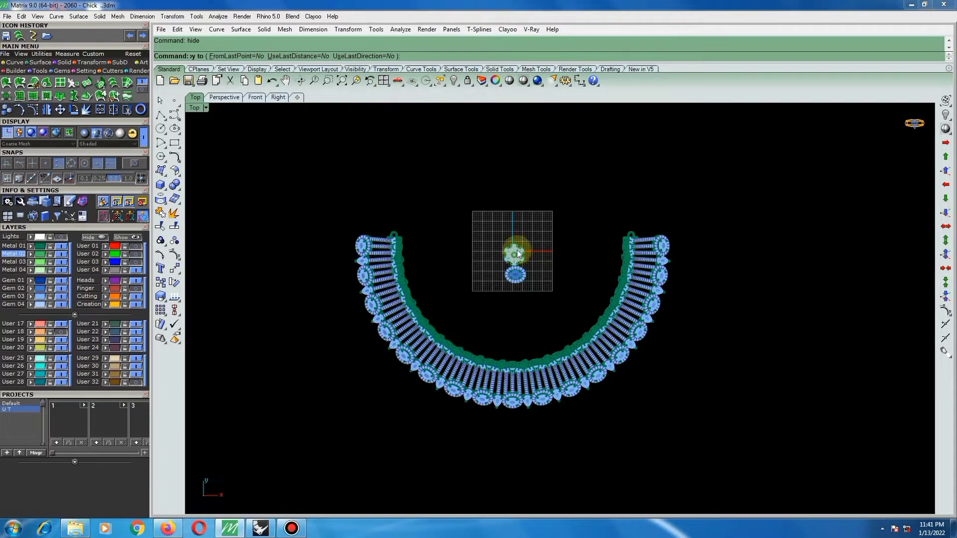
key(Escape)
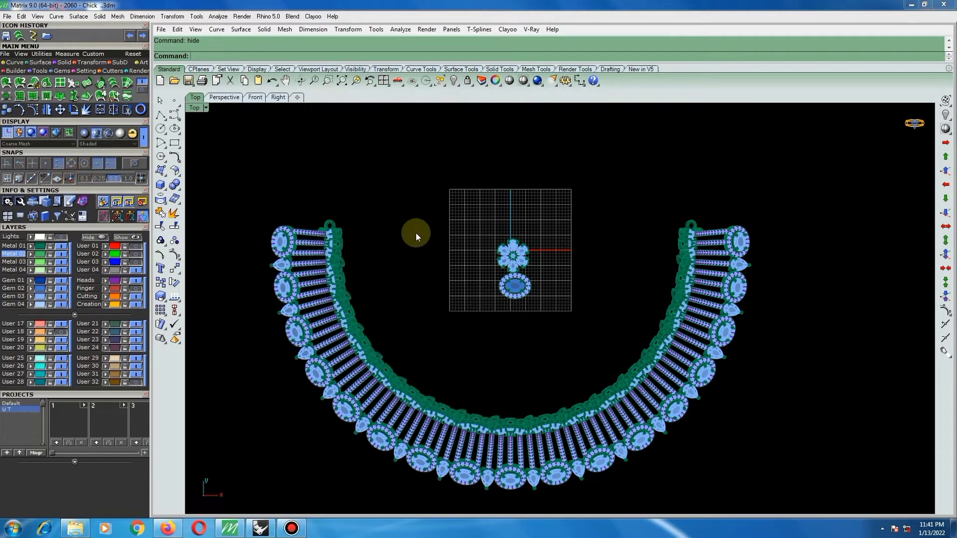
Move the copied flower setting from the centre point of its middle gem to the origin (0).
click(71, 179)
key(ctrl+a)
scroll(517, 259, up, 3)
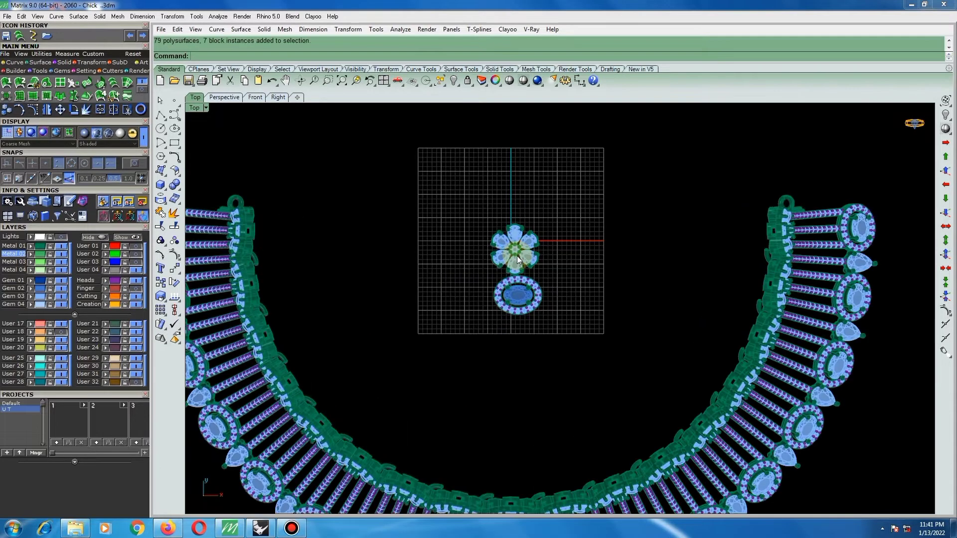
text(move)
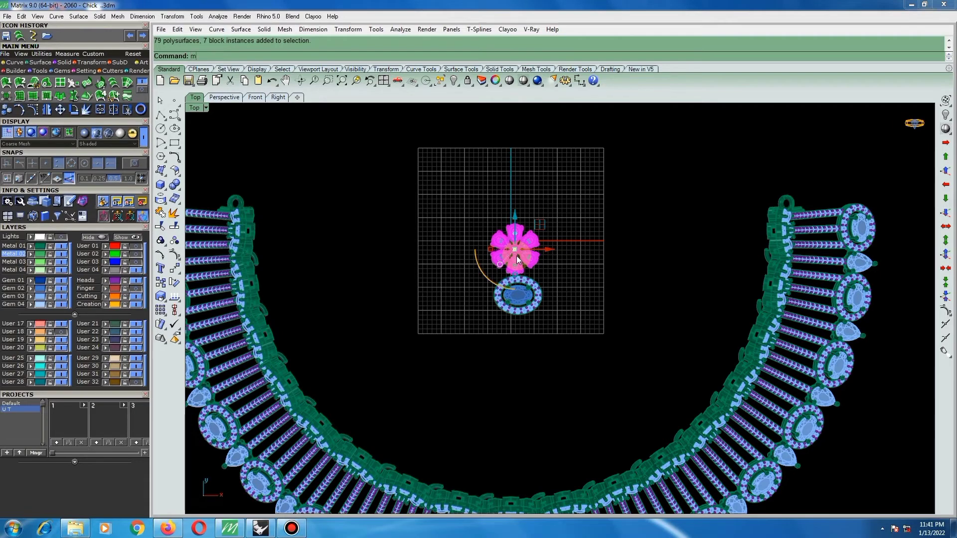
key(Return)
scroll(515, 252, up, 3)
scroll(513, 248, up, 10)
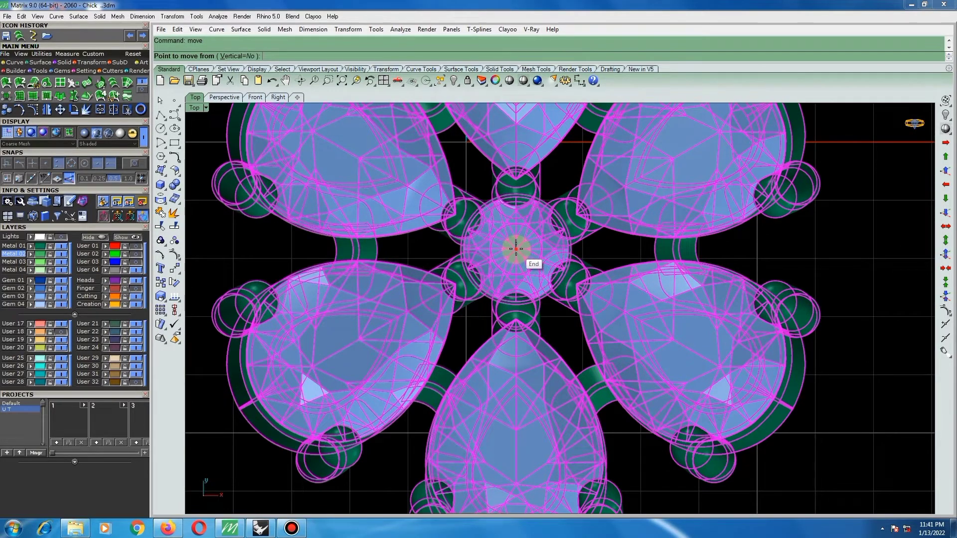
click(516, 248)
text(0)
key(Return)
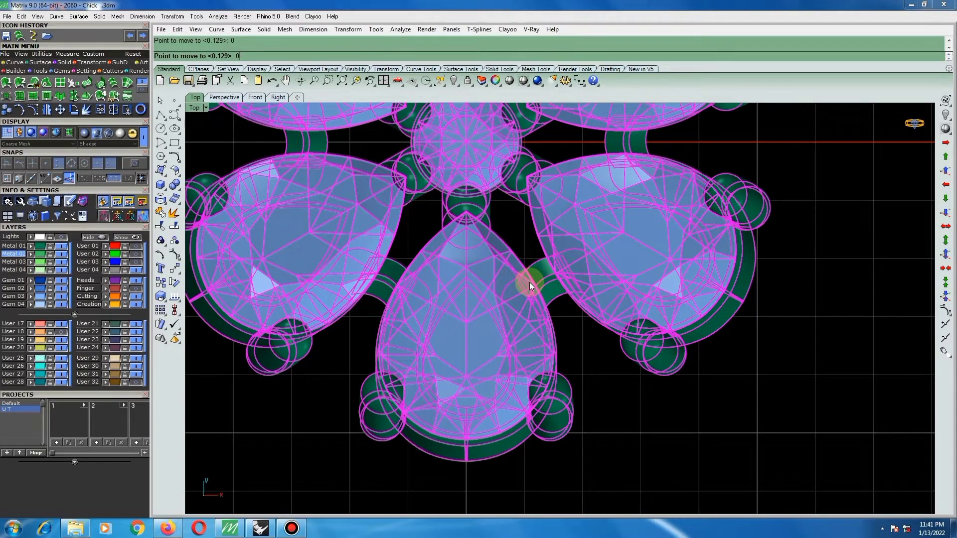
Move the oval setting directly below the flower, centred on the vertical axis and meeting the lowest petal.
scroll(529, 282, down, 5)
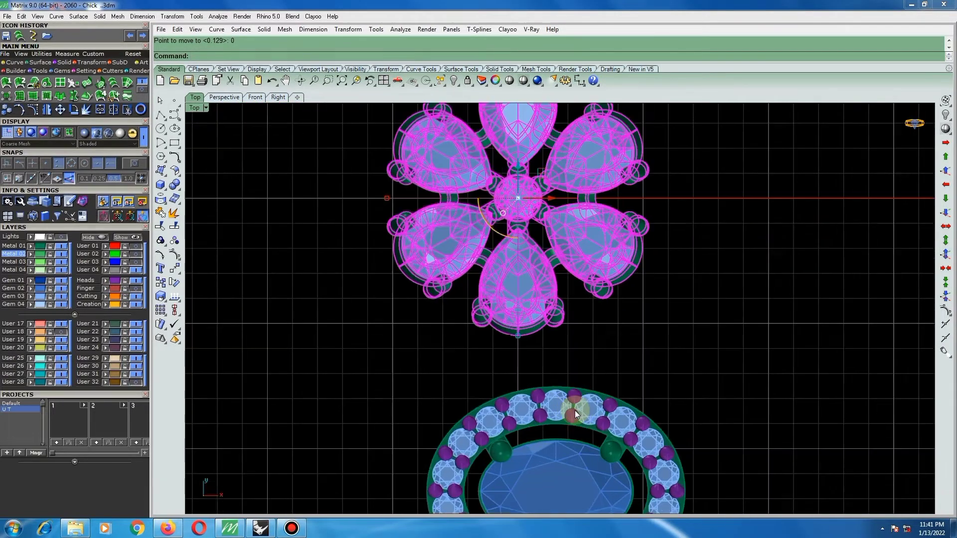
scroll(575, 411, up, 2)
drag(575, 411, 510, 357)
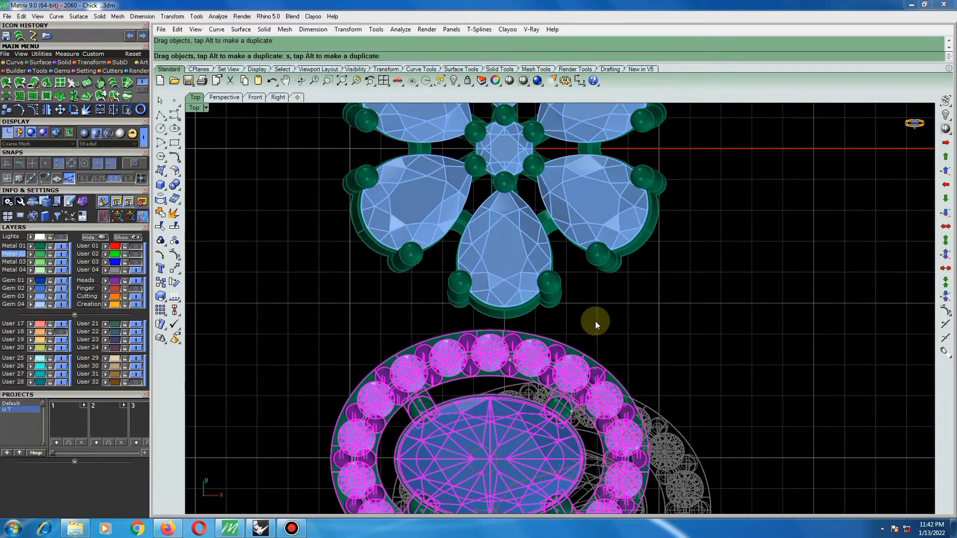
click(600, 321)
scroll(542, 341, up, 6)
click(493, 350)
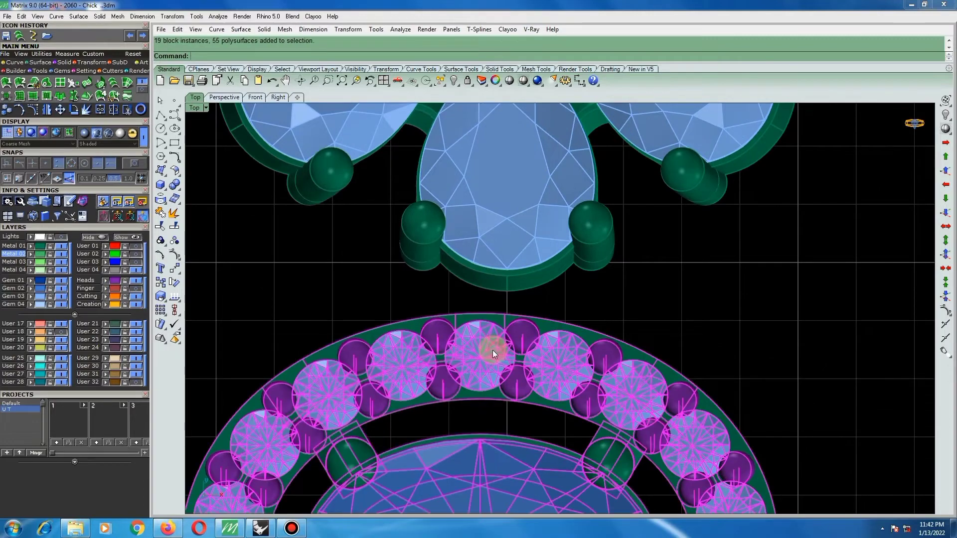
drag(495, 350, 544, 315)
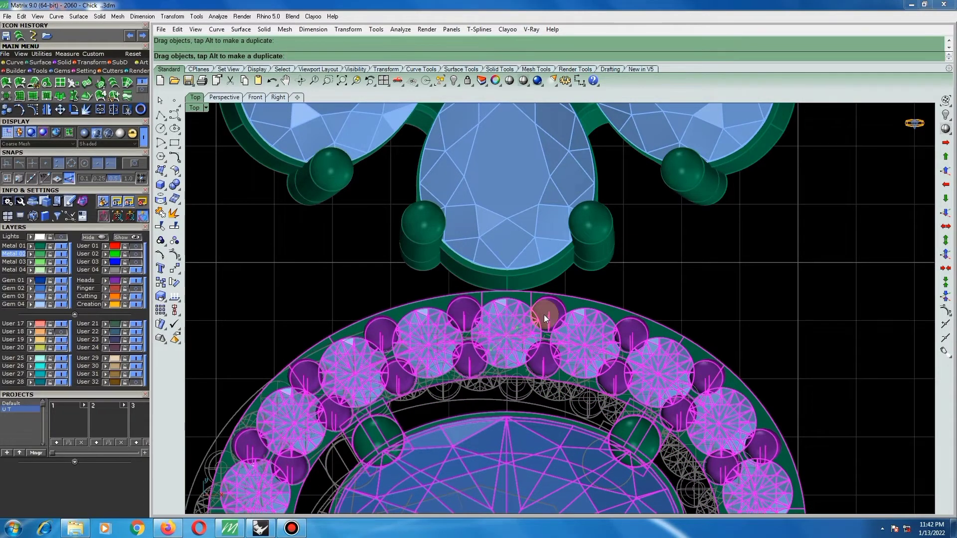
click(562, 288)
scroll(560, 271, down, 16)
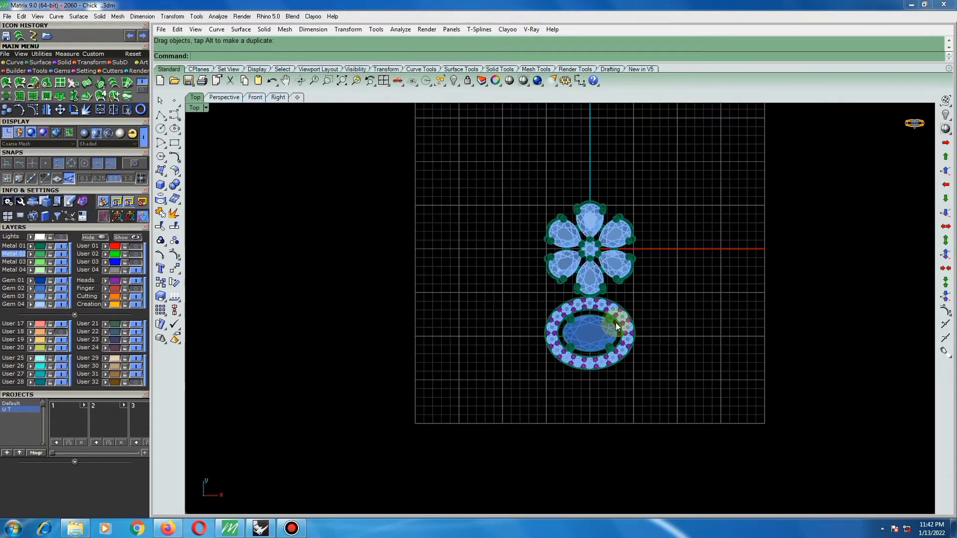
Examine the flower and oval pair from an angle and from above, comparing its size with the complete choker.
scroll(495, 223, down, 3)
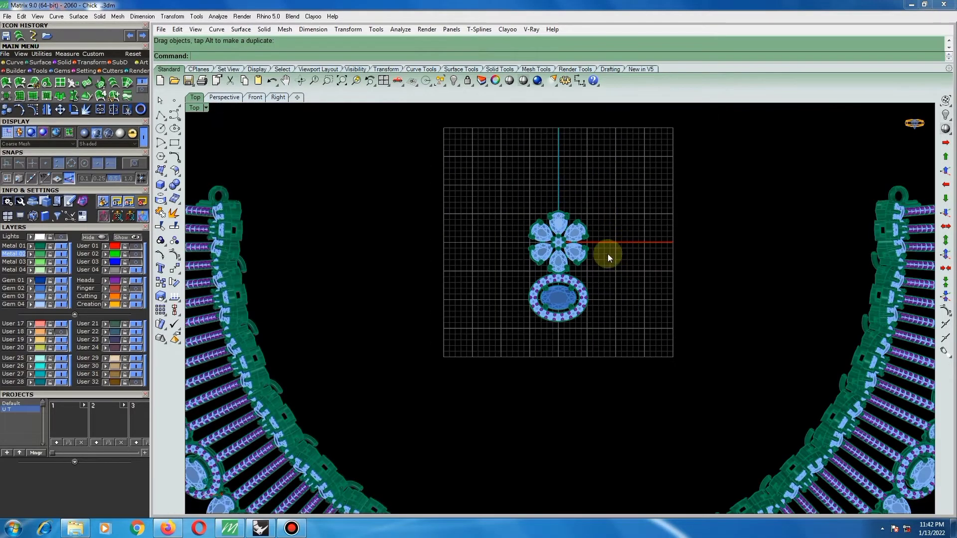
scroll(559, 273, up, 8)
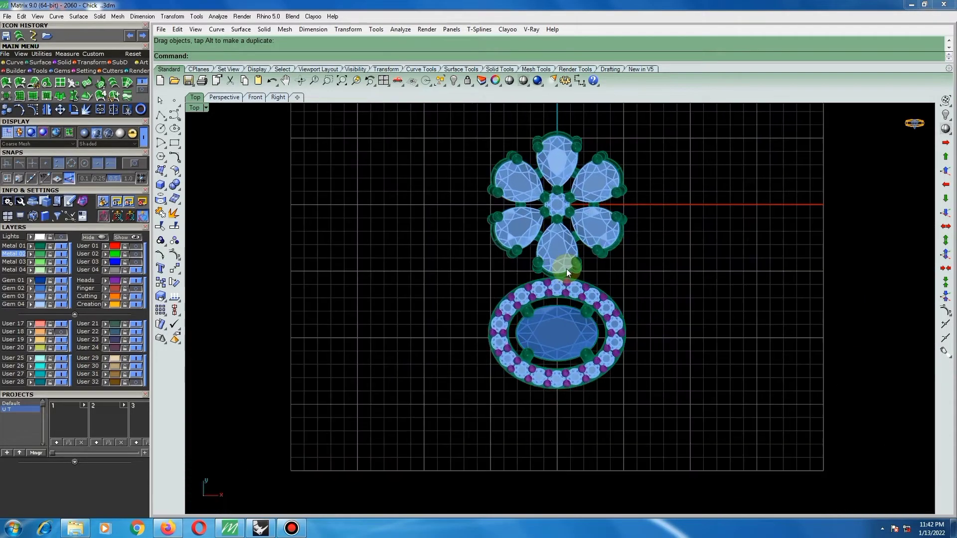
scroll(564, 283, up, 5)
ctrl+shift+right_drag(565, 283, 537, 262)
scroll(537, 259, down, 4)
key(ctrl+F1)
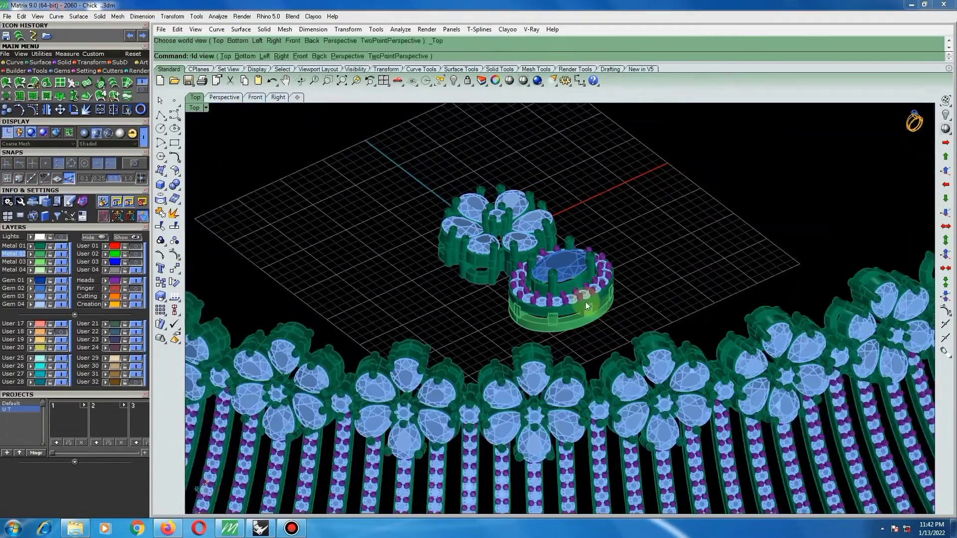
scroll(533, 328, down, 6)
scroll(602, 319, down, 2)
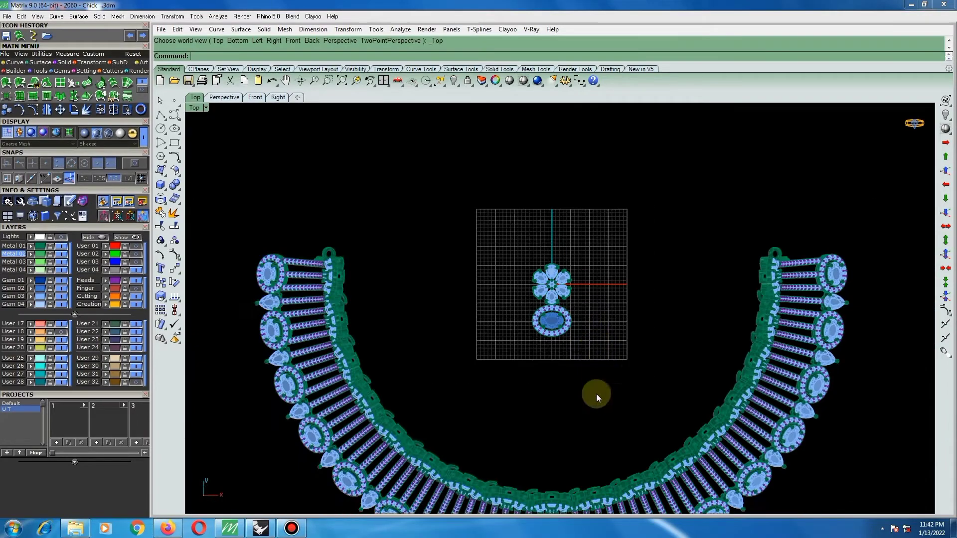
scroll(507, 392, down, 2)
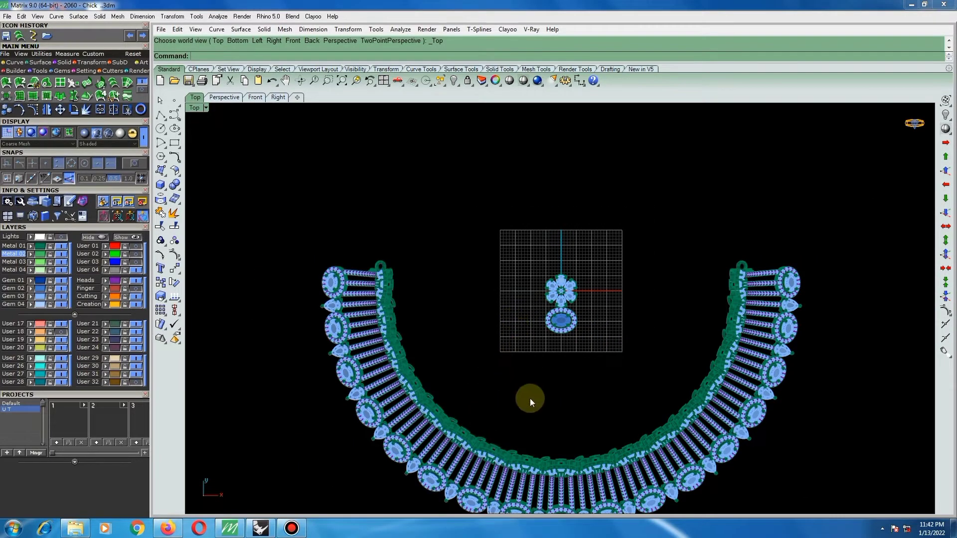
Hide the complete choker, leaving only the copied flower and oval settings on the grid.
right_drag(537, 420, 540, 365)
right_drag(569, 311, 565, 318)
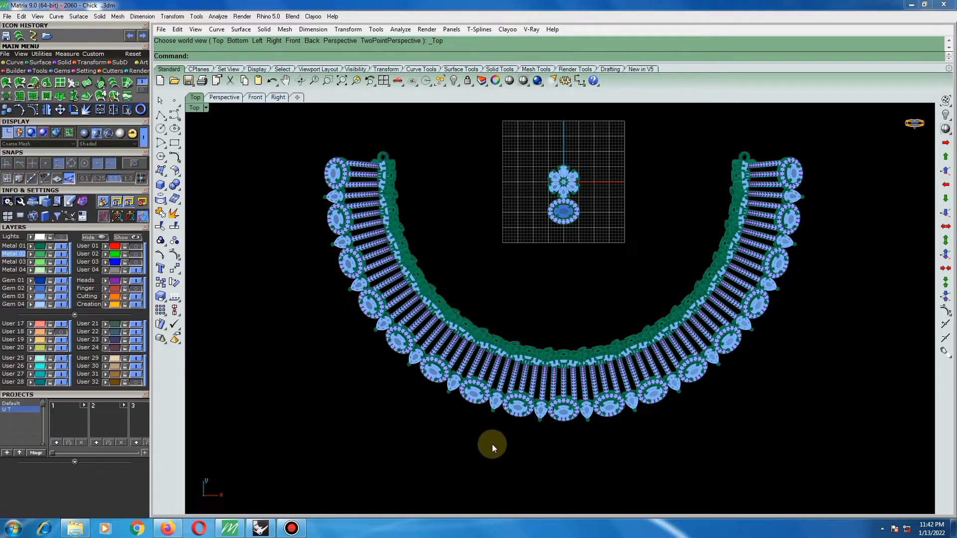
key(ctrl+a)
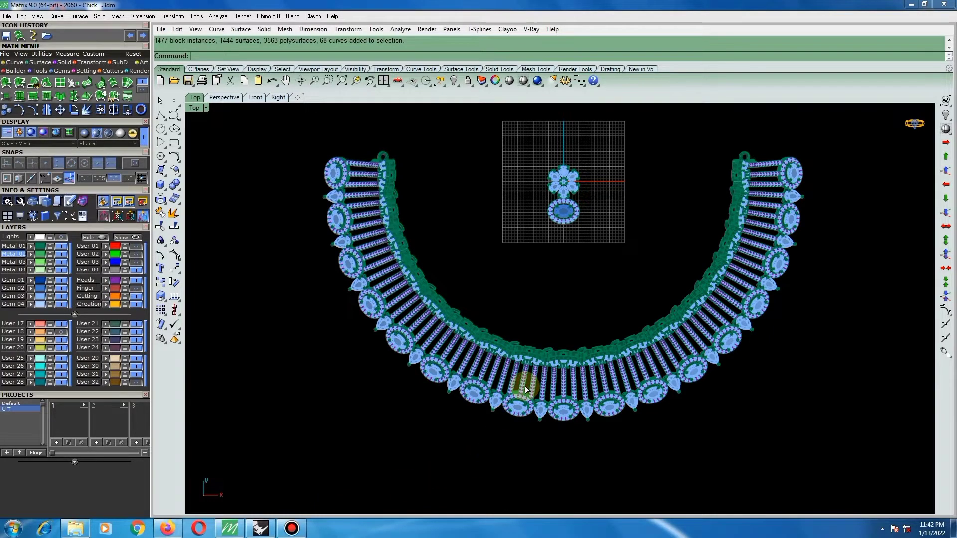
click(526, 388)
text(hide)
key(Return)
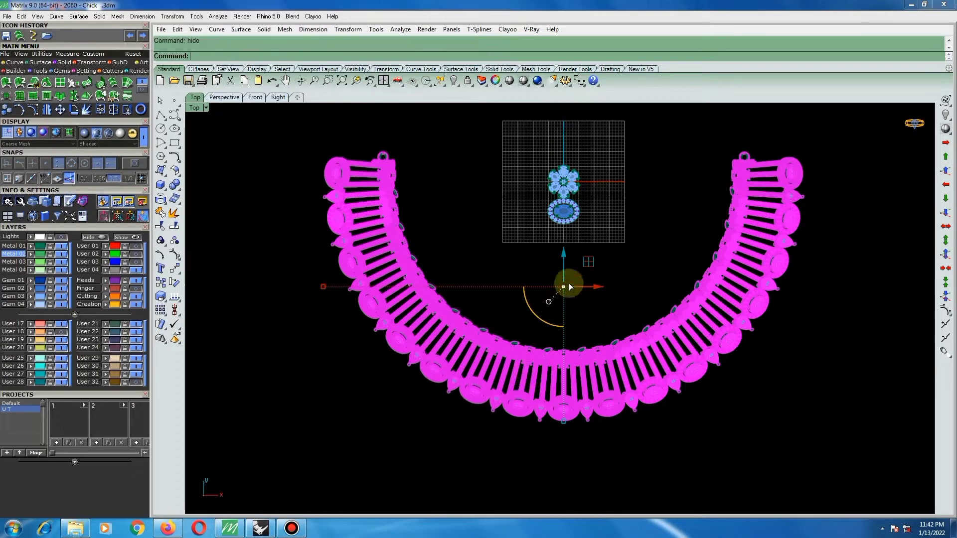
Move the oval setting vertically in the side view so its base lines up with the flower's base.
scroll(575, 164, up, 3)
scroll(568, 174, up, 3)
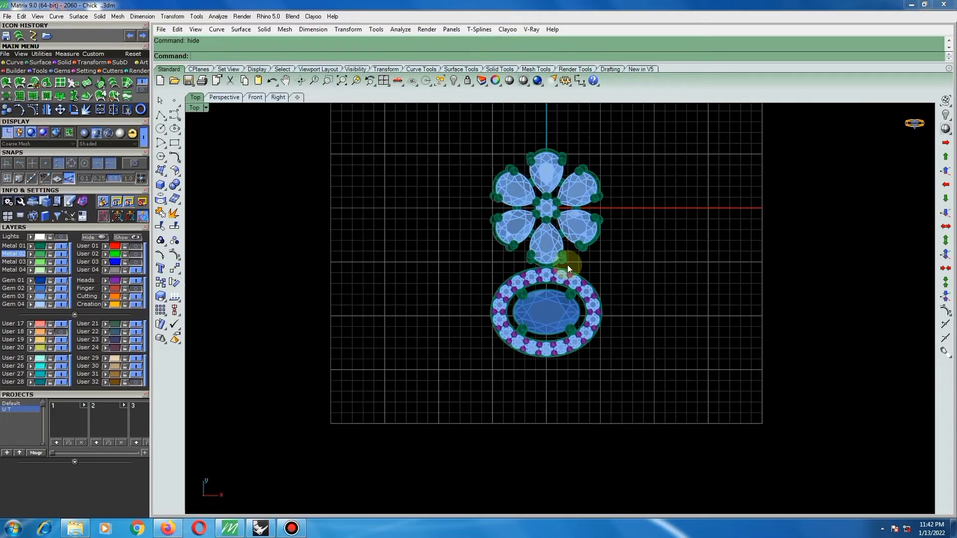
click(558, 282)
key(ctrl+F3)
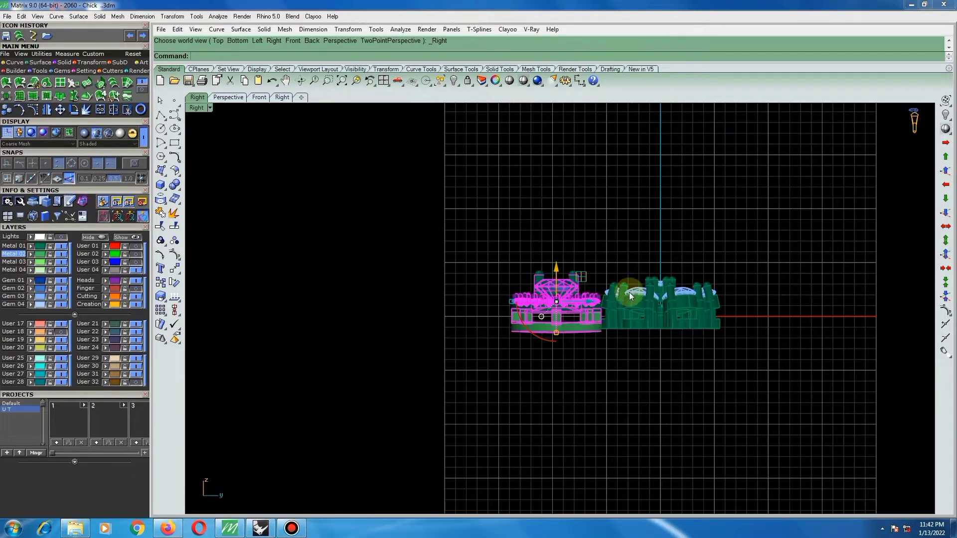
scroll(564, 325, up, 3)
text(move)
key(Return)
scroll(577, 288, up, 1)
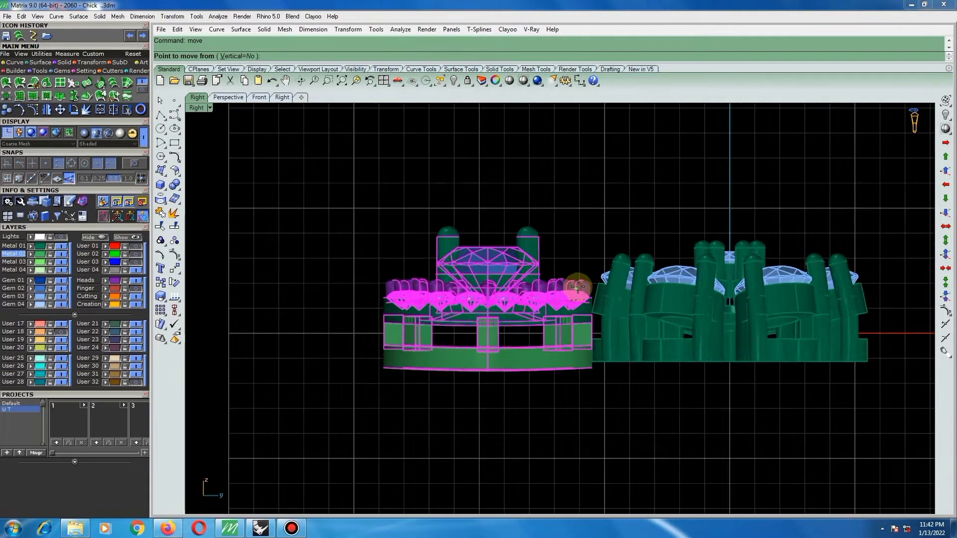
scroll(577, 287, up, 2)
click(578, 280)
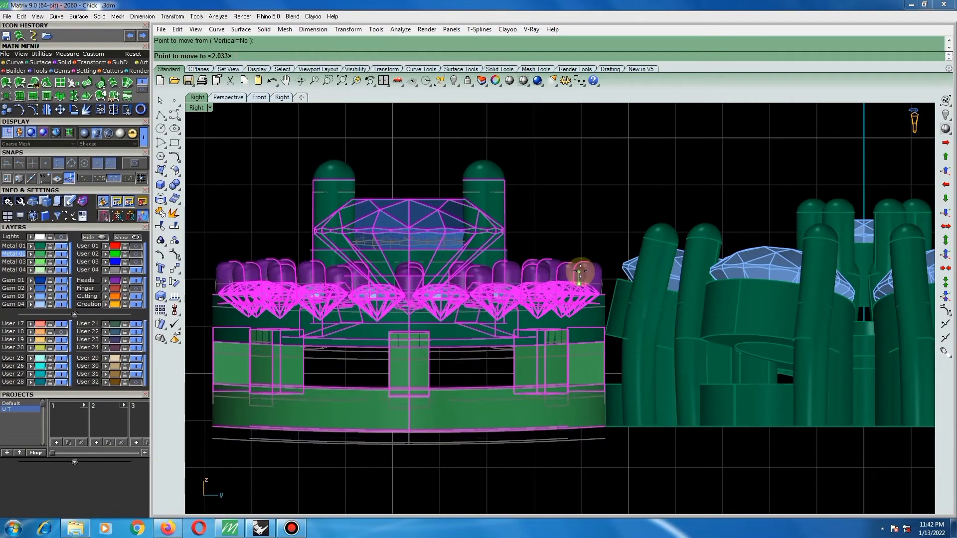
click(581, 272)
click(581, 195)
scroll(568, 231, down, 8)
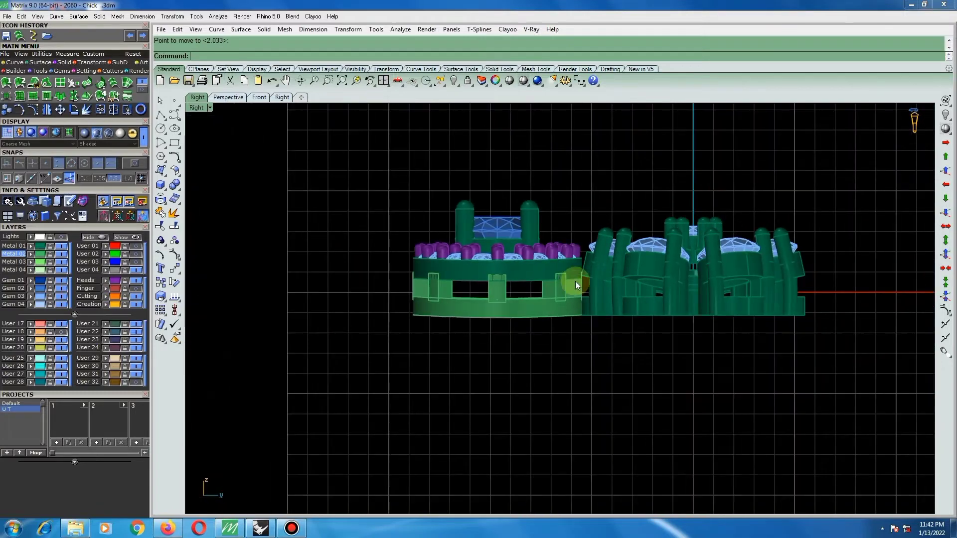
Check the two settings from the front, and reassign the oval setting's Metal 02 parts to the Metal 01 layer.
right_drag(576, 281, 734, 296)
right_drag(583, 299, 580, 304)
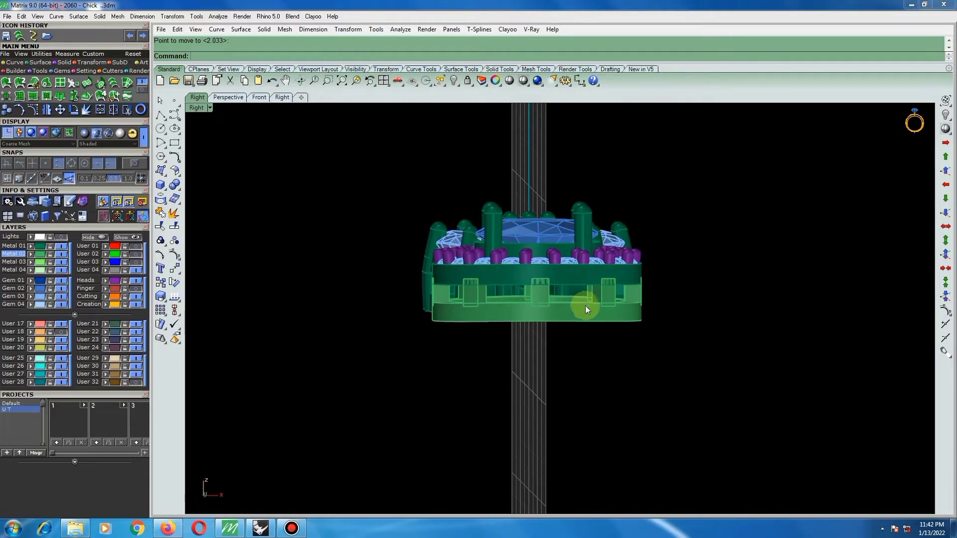
key(F3)
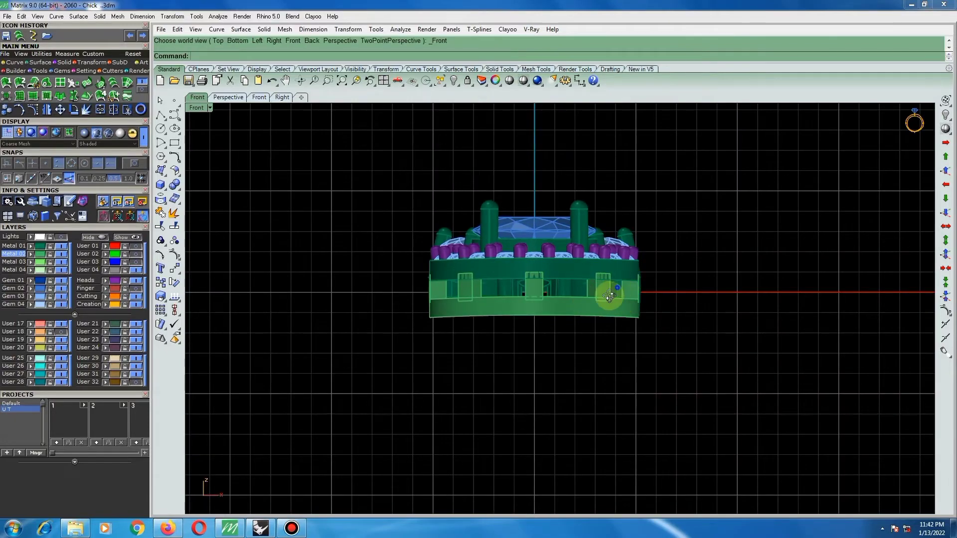
right_drag(609, 296, 620, 333)
key(F9)
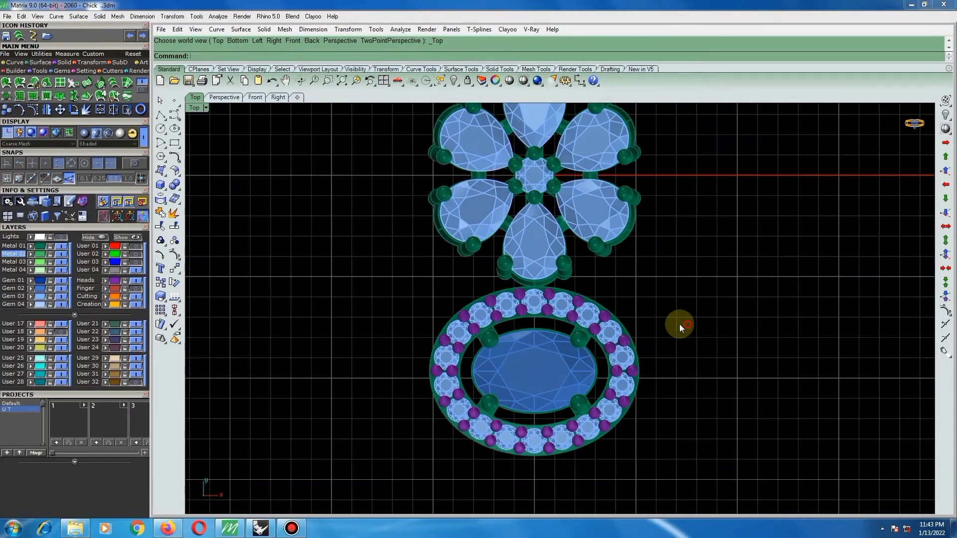
right_click(32, 254)
click(30, 246)
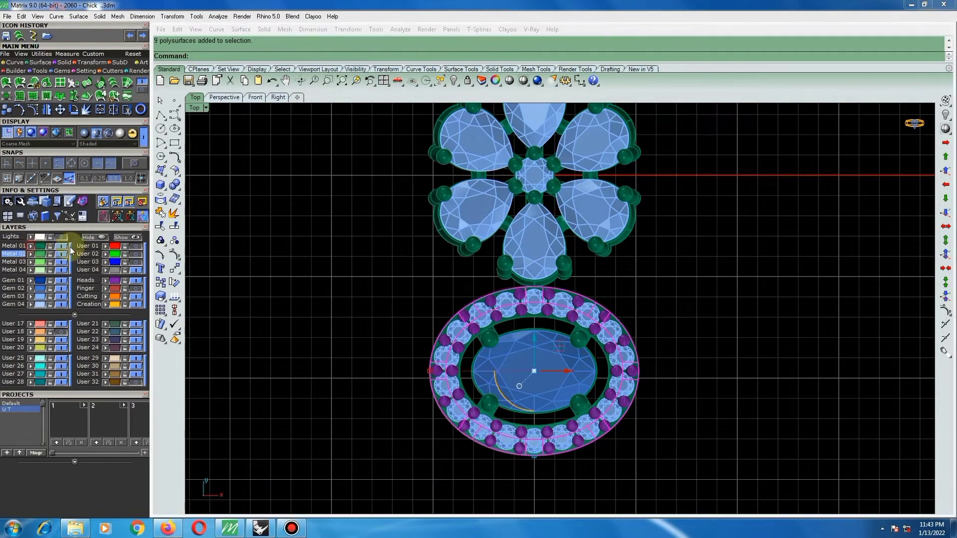
key(Escape)
Offset the vertical line below the oval setting by 0.75 on both sides and delete the original centre line.
scroll(550, 289, down, 6)
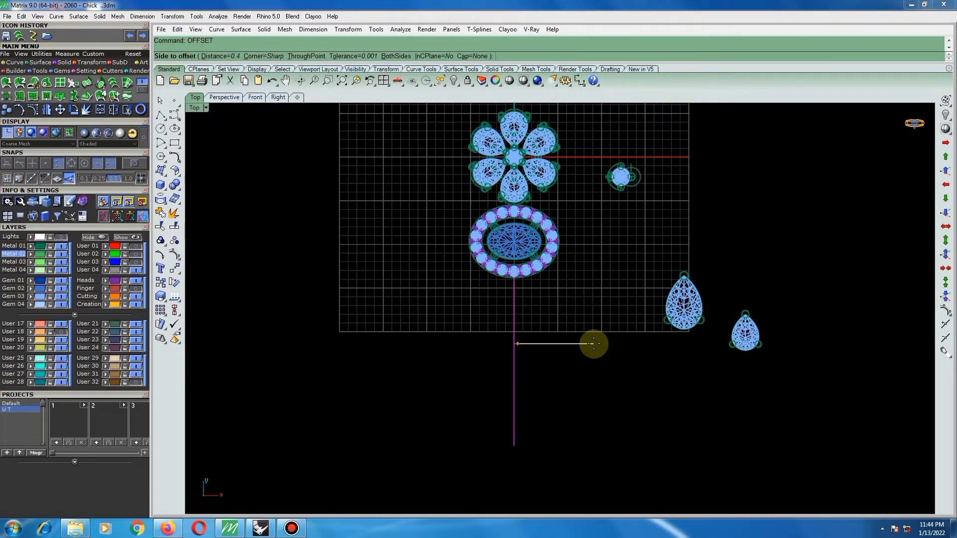
text(75)
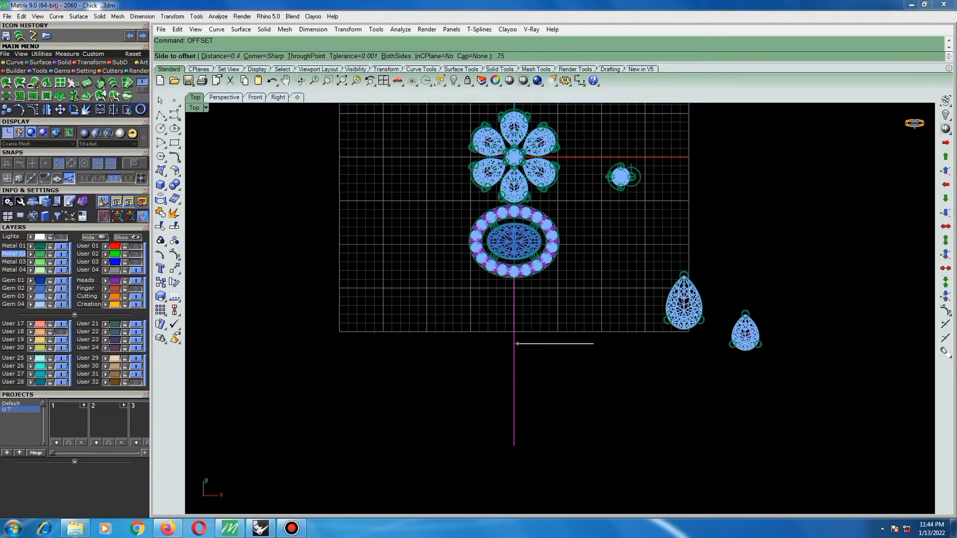
key(Return)
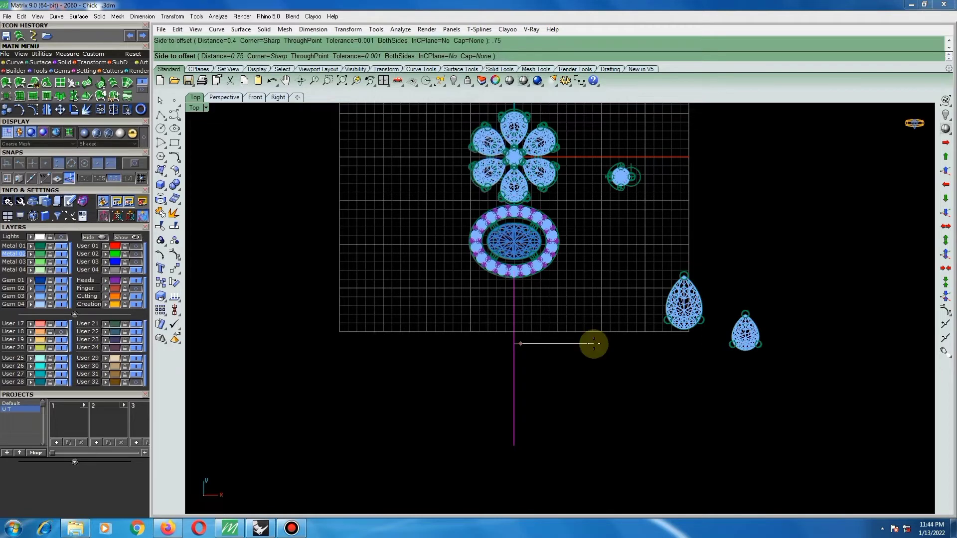
click(593, 344)
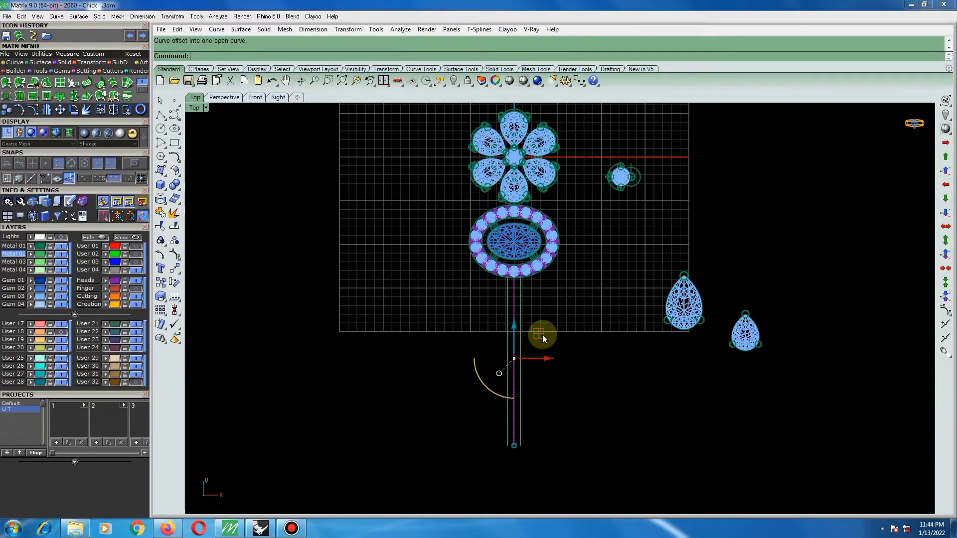
key(Delete)
scroll(537, 330, down, 2)
scroll(532, 329, up, 2)
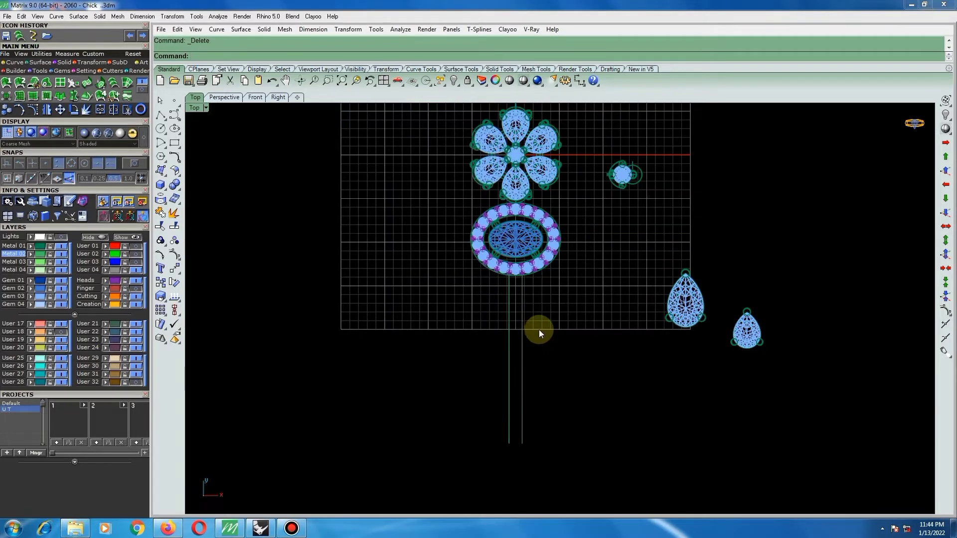
Select both offset lines and shift them along the vertical axis at the oval setting's lower edge.
drag(547, 322, 500, 324)
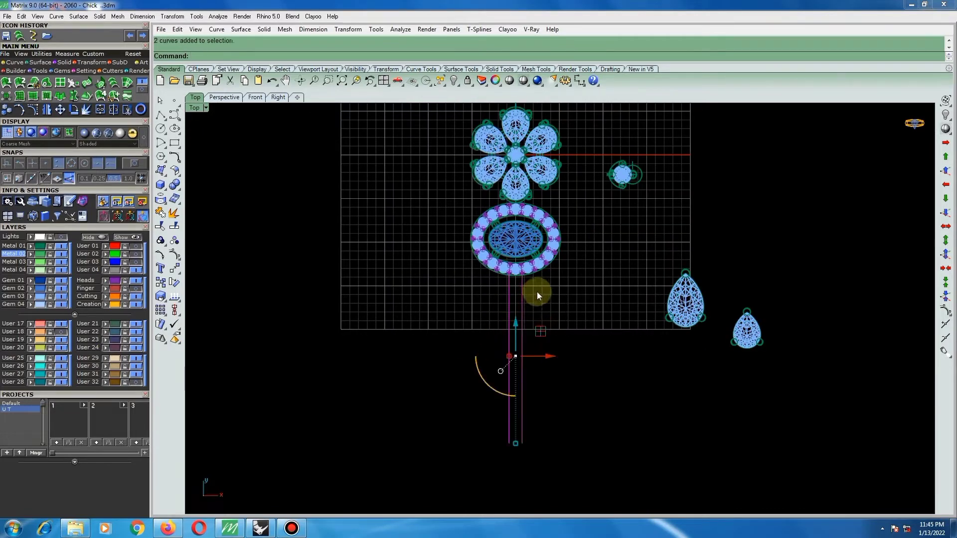
scroll(538, 357, down, 2)
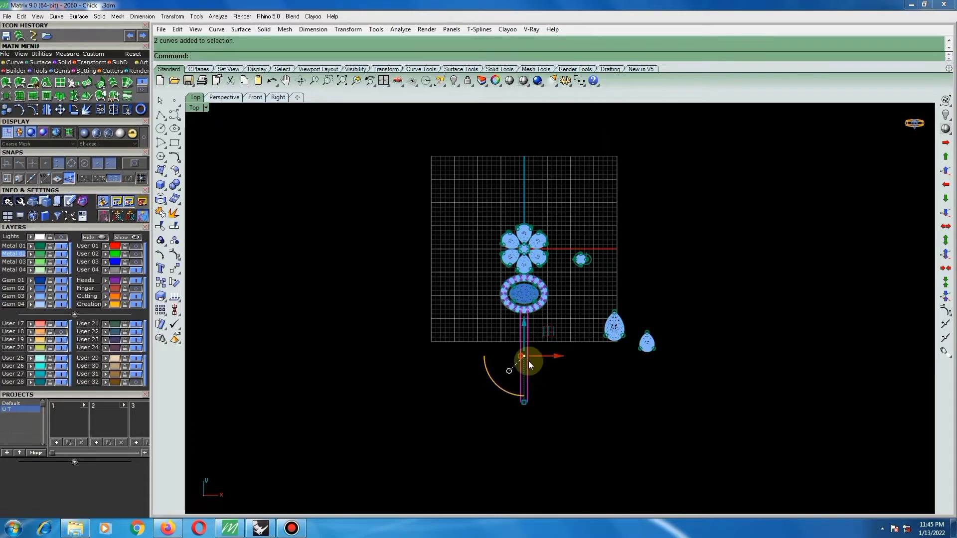
scroll(529, 328, up, 3)
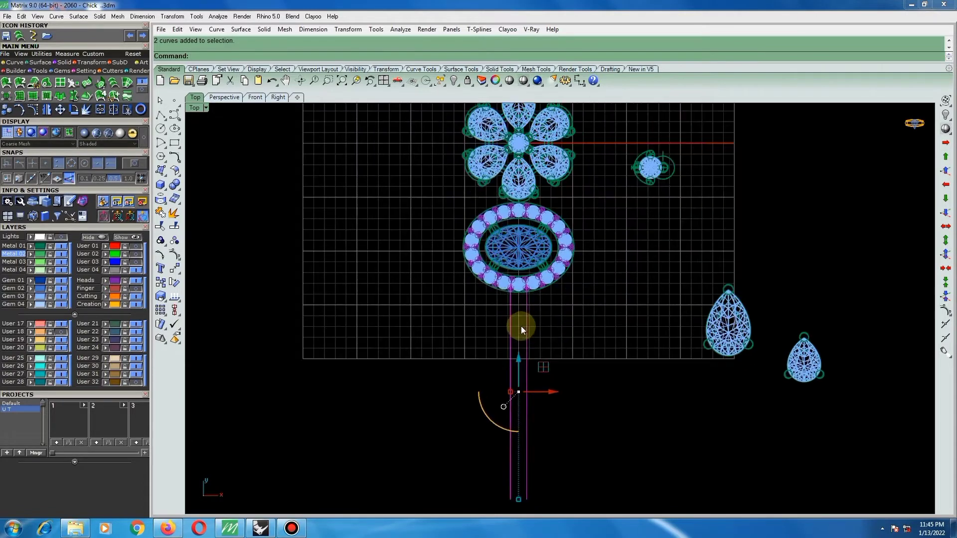
scroll(513, 314, down, 2)
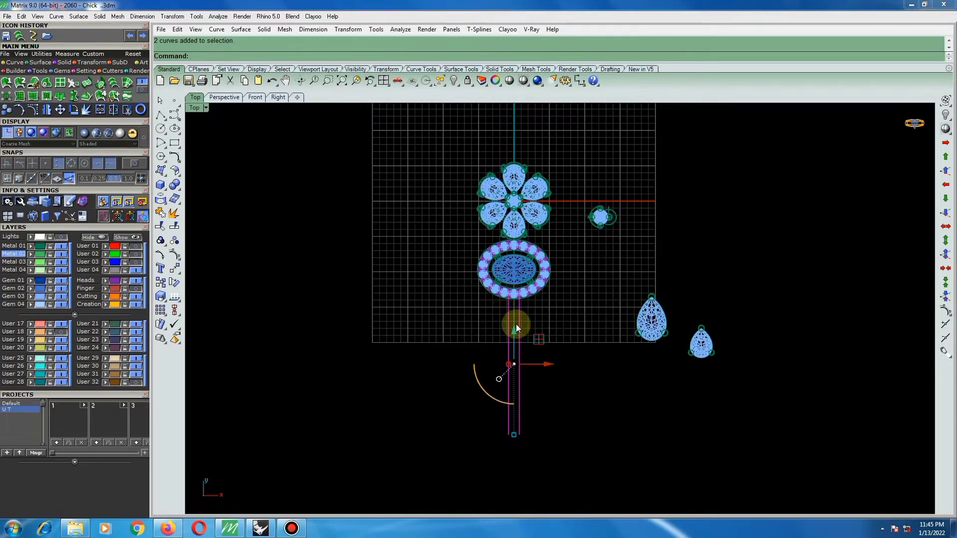
scroll(522, 292, up, 3)
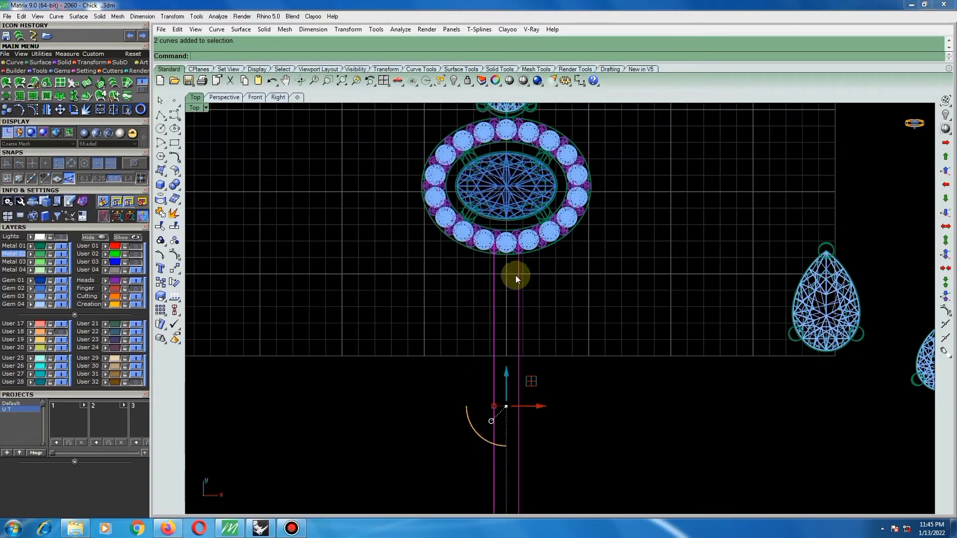
scroll(514, 304, down, 2)
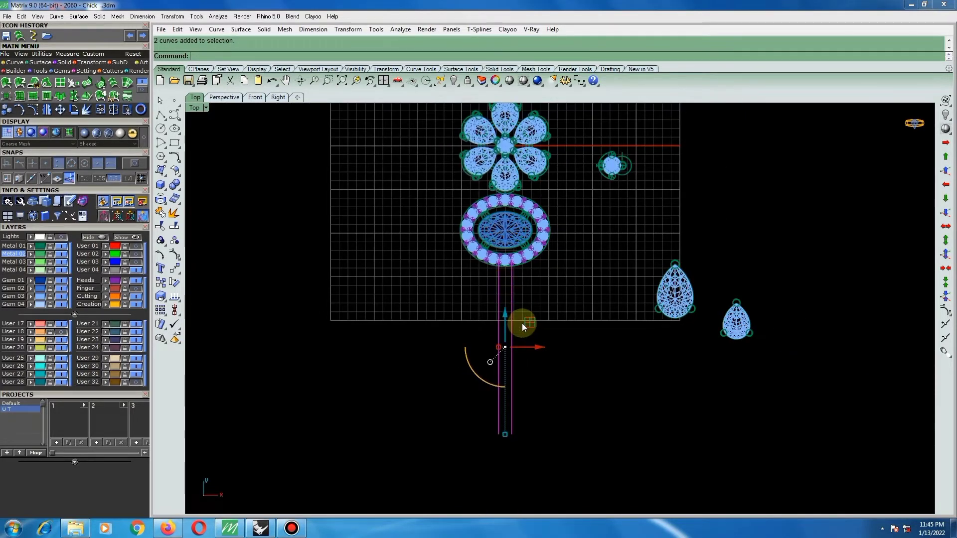
scroll(508, 302, up, 4)
drag(503, 335, 503, 336)
Move the two parallel lines slightly so their upper ends sit within the lower edge of the oval setting's stone border.
scroll(504, 244, up, 5)
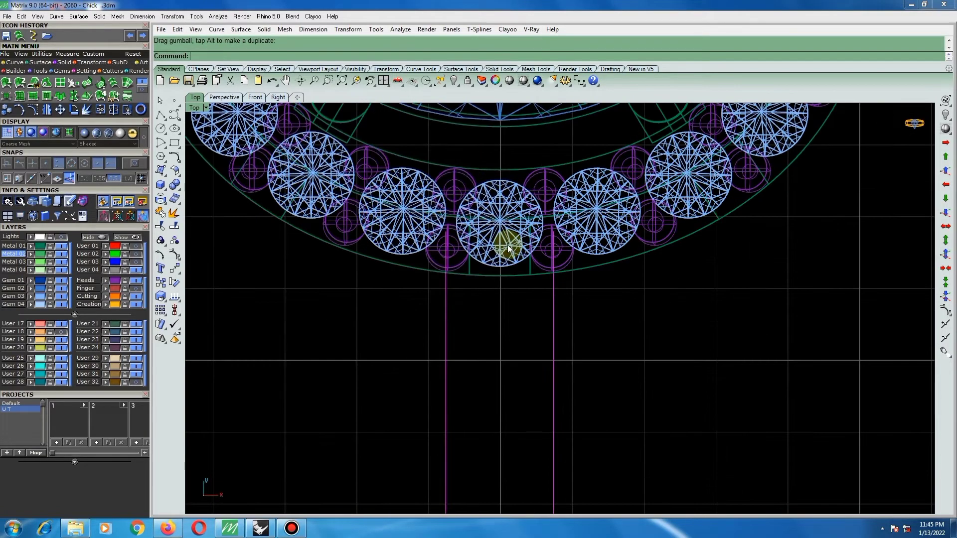
text(m)
key(Return)
scroll(506, 230, up, 4)
click(505, 215)
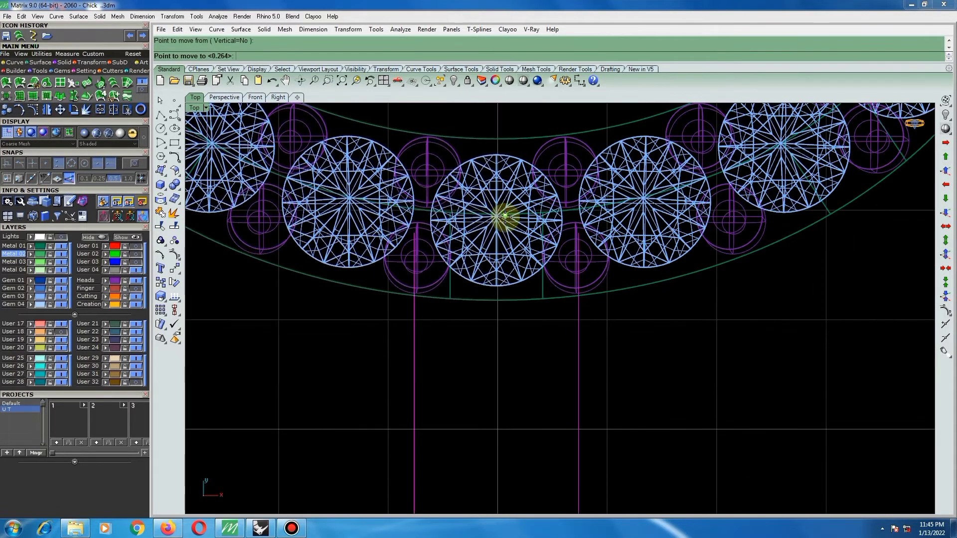
click(505, 218)
scroll(506, 222, down, 8)
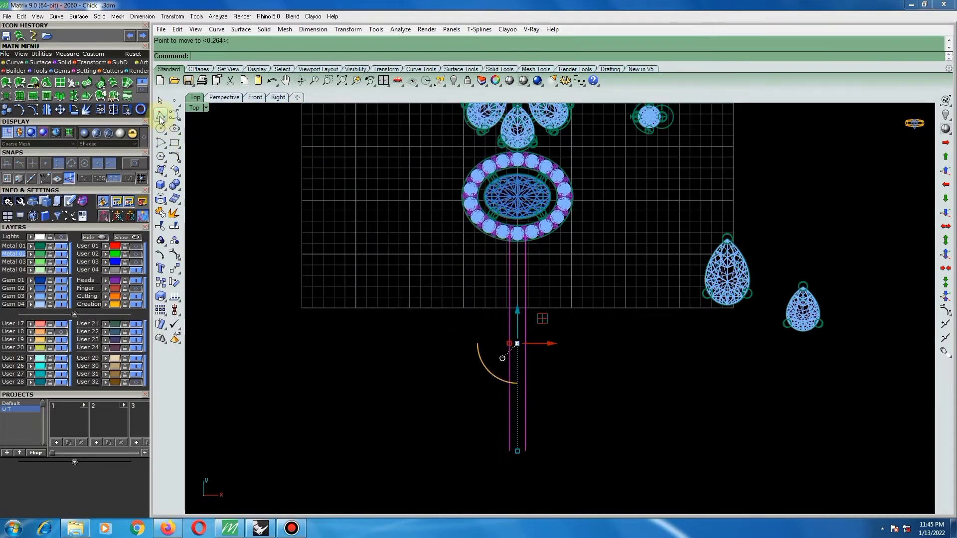
Draw a short polyline connecting the lower ends of the two parallel lines.
click(160, 117)
click(509, 451)
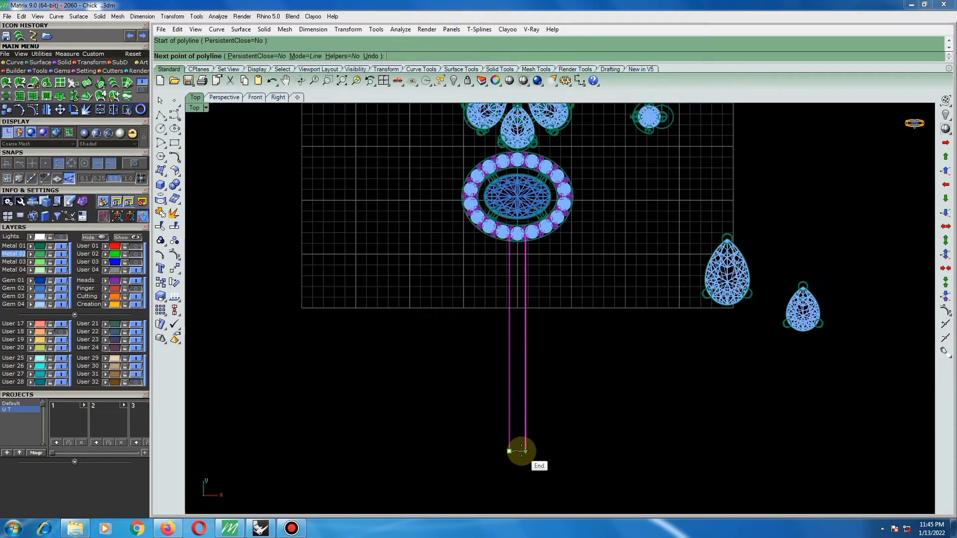
click(525, 451)
right_click(522, 452)
Create a Sweep 2 Rail surface from the three strip curves, delete the curves, and display the model shaded.
drag(551, 441, 506, 458)
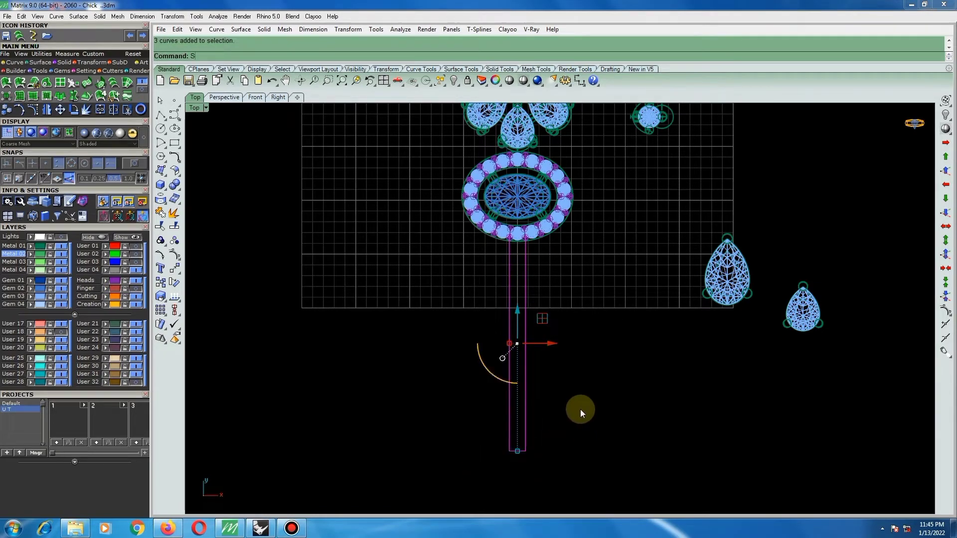
text(S)
key(Return)
click(694, 310)
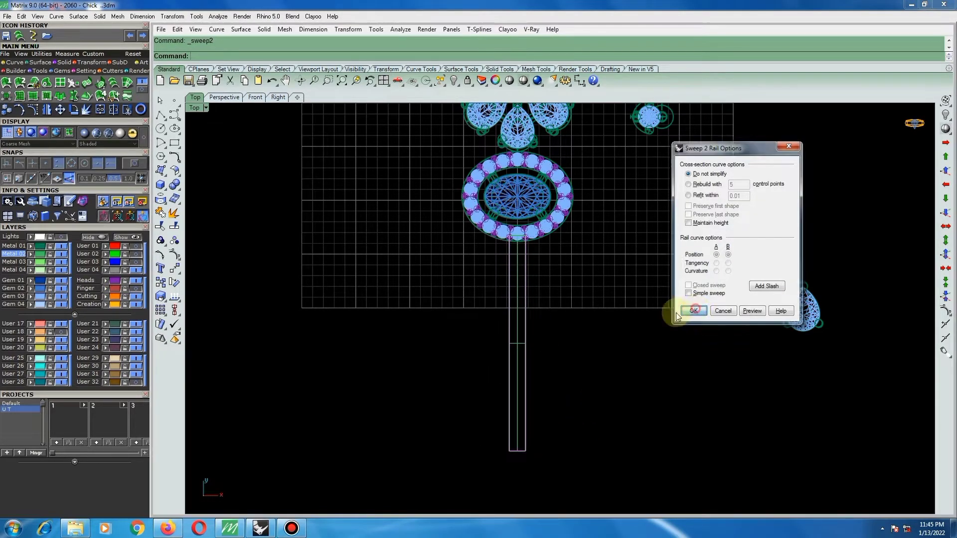
key(Delete)
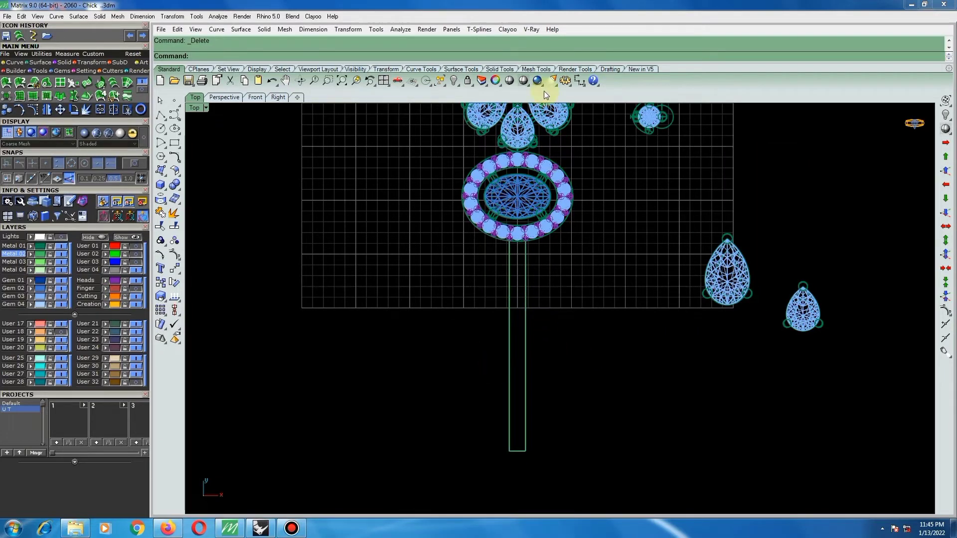
click(537, 80)
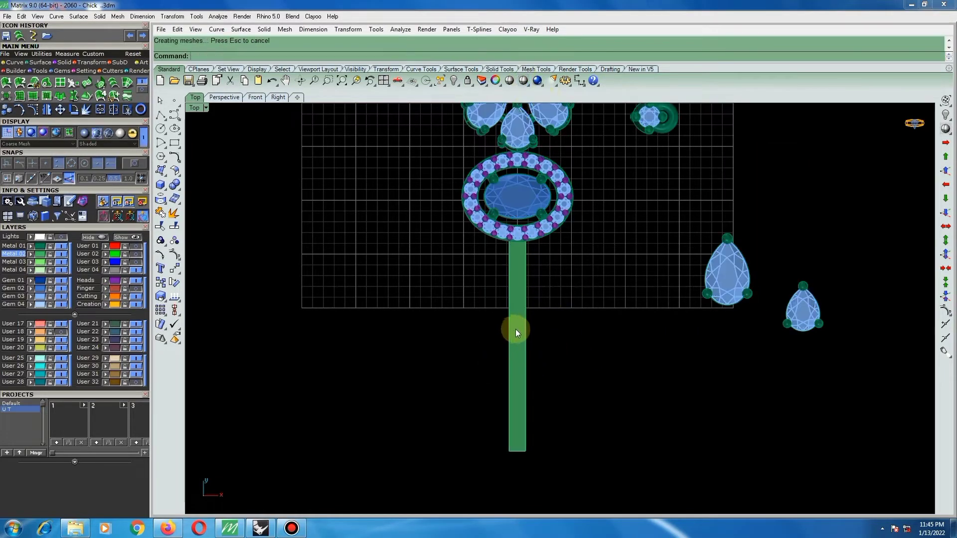
scroll(515, 329, down, 3)
Move the small and the large pear settings next to each other beside the lower part of the strip.
click(710, 331)
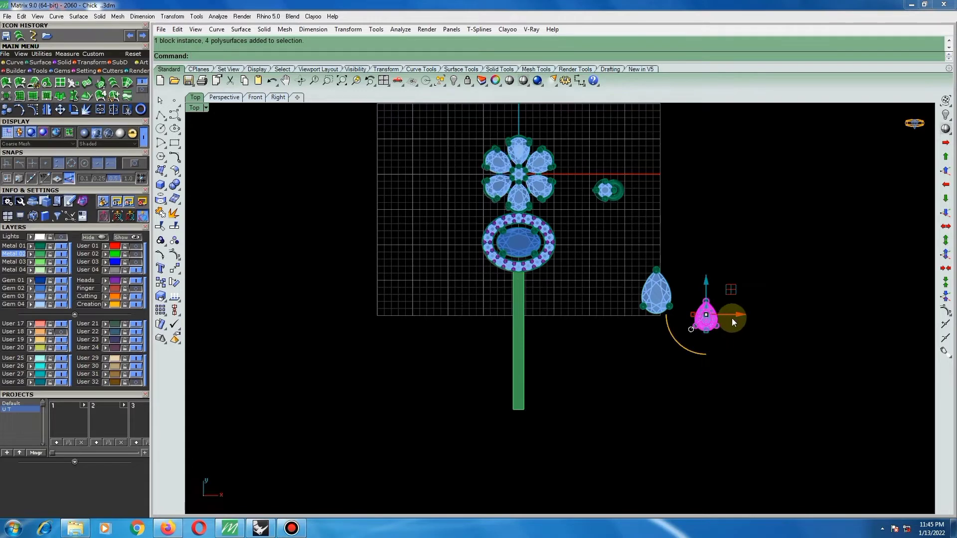
scroll(723, 312, up, 2)
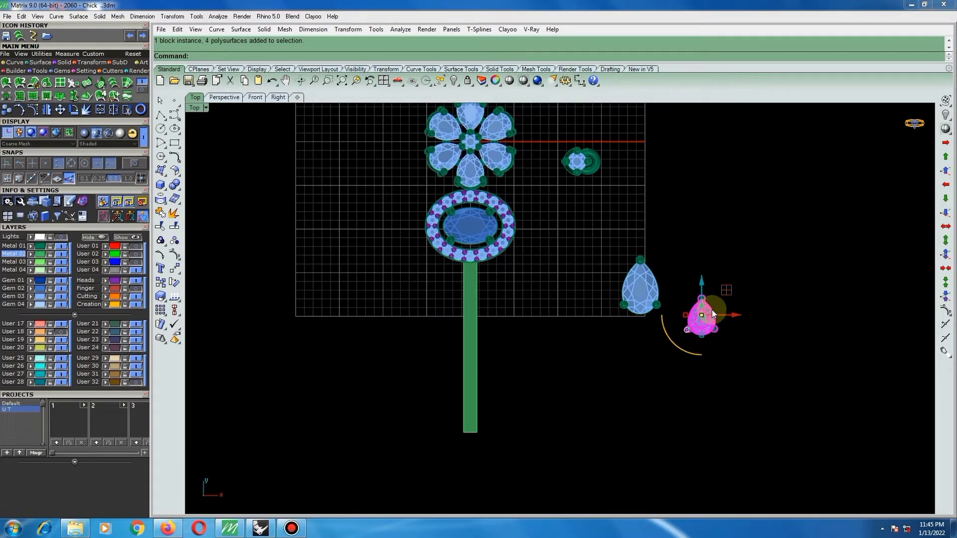
scroll(712, 310, down, 2)
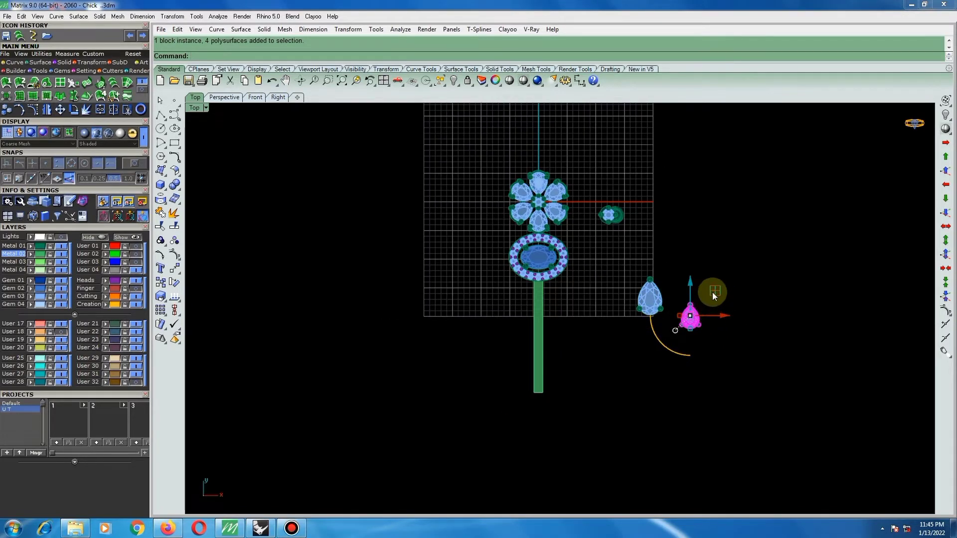
drag(713, 292, 590, 319)
scroll(573, 350, up, 2)
scroll(573, 350, up, 2)
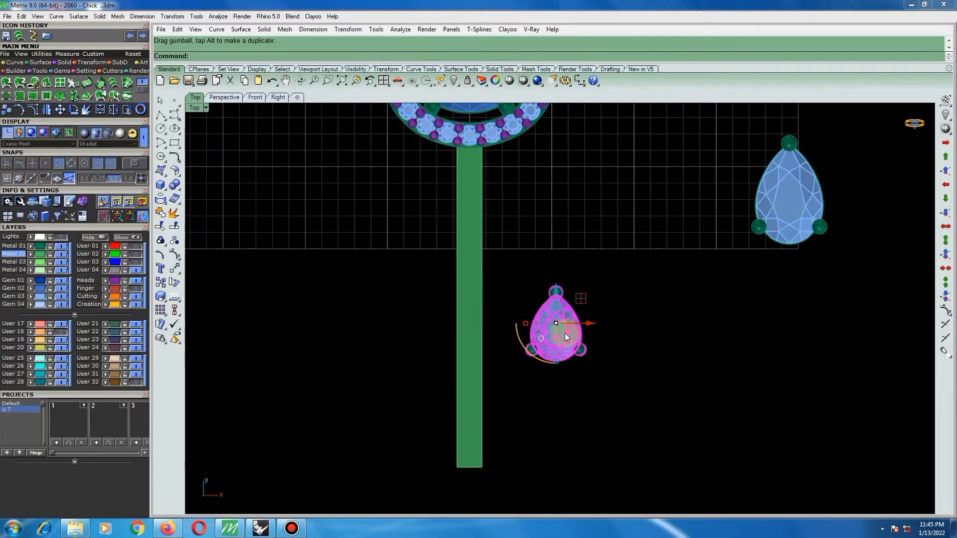
scroll(565, 333, down, 2)
drag(688, 260, 607, 328)
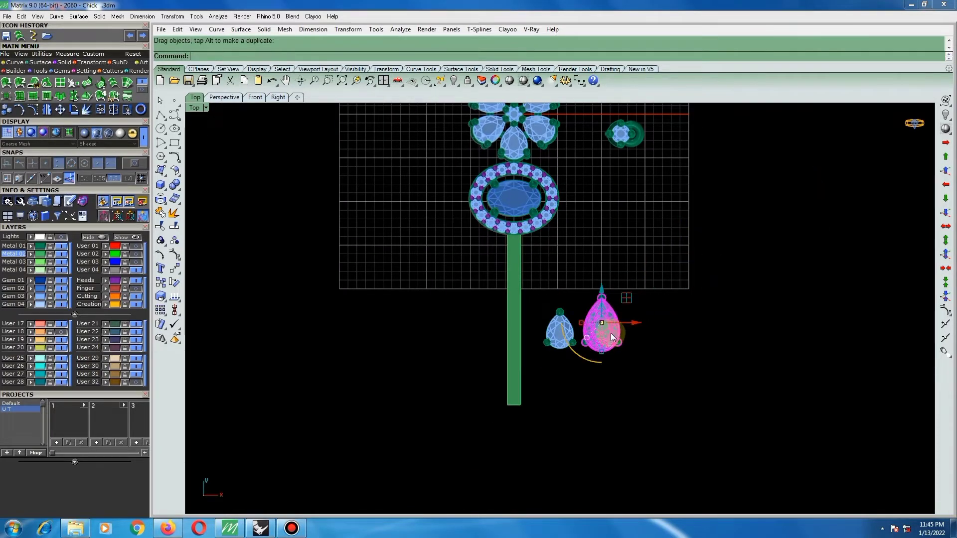
Rotate the large pear setting 180 degrees about its stone's centre so its tip points down.
scroll(597, 329, up, 5)
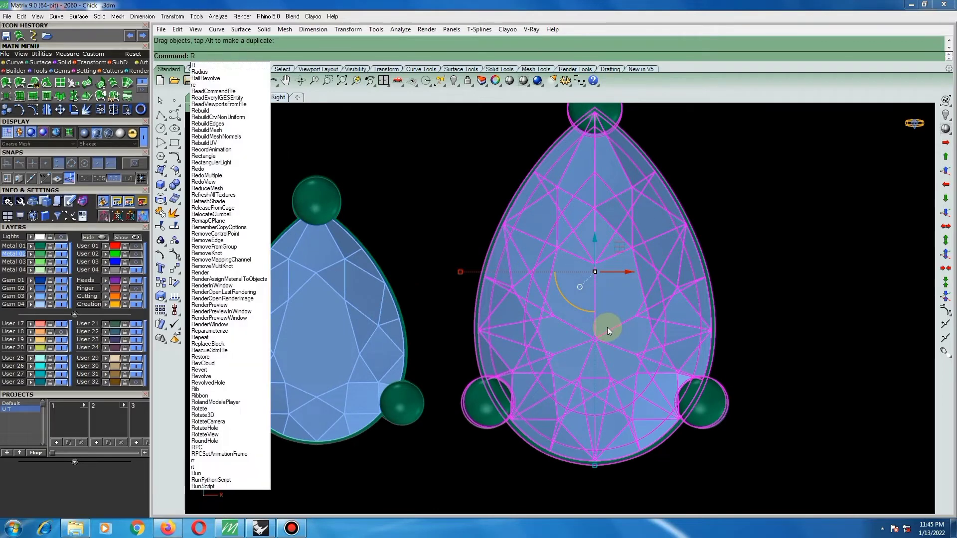
text(rt)
key(Return)
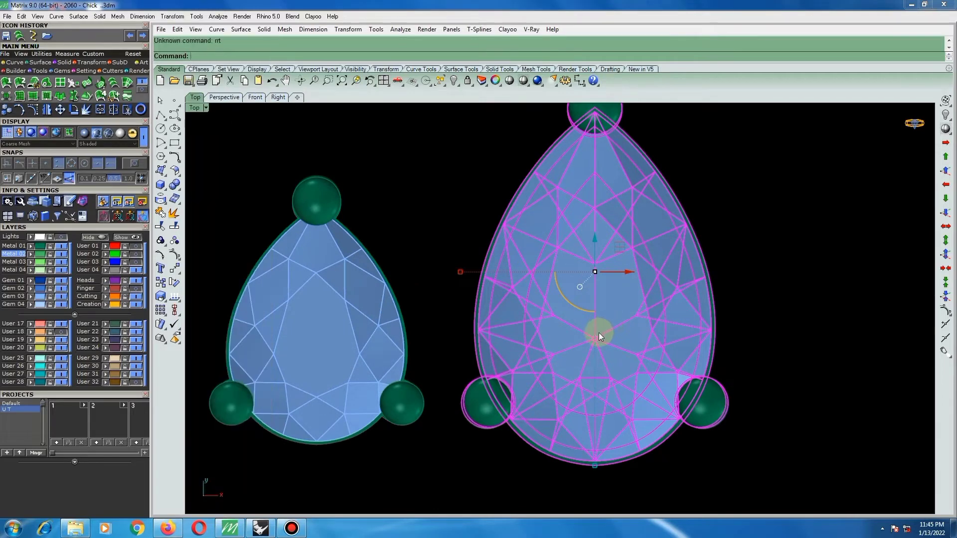
key(Escape)
click(605, 320)
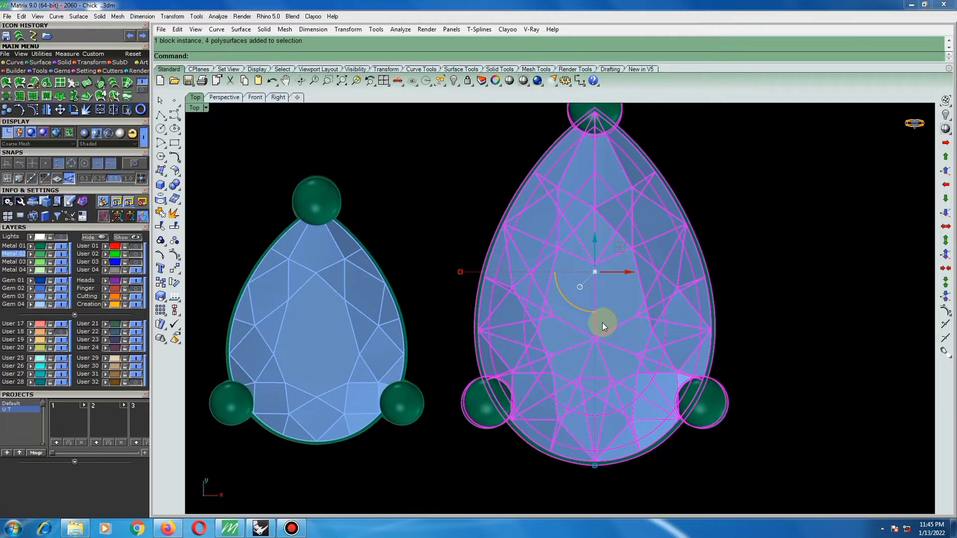
text(rt)
key(Return)
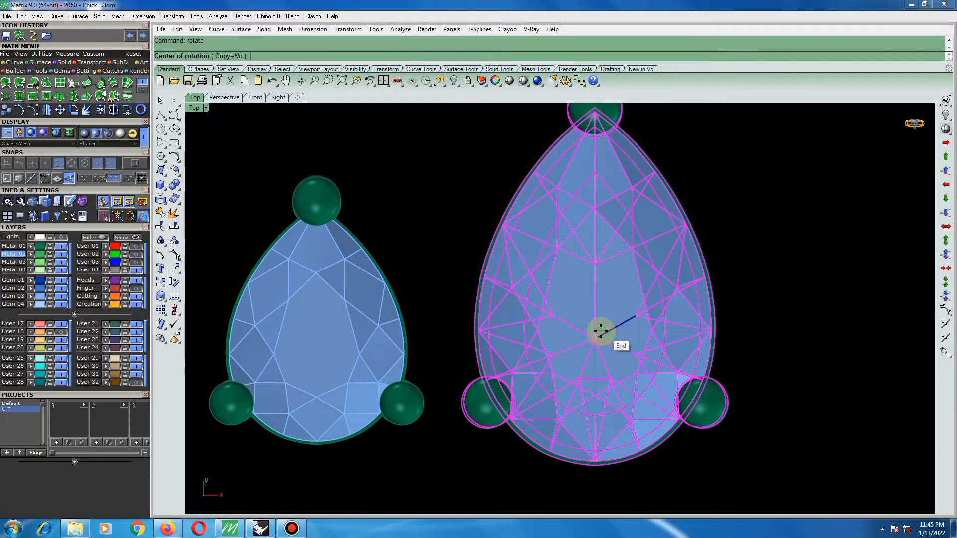
click(583, 337)
scroll(593, 336, down, 5)
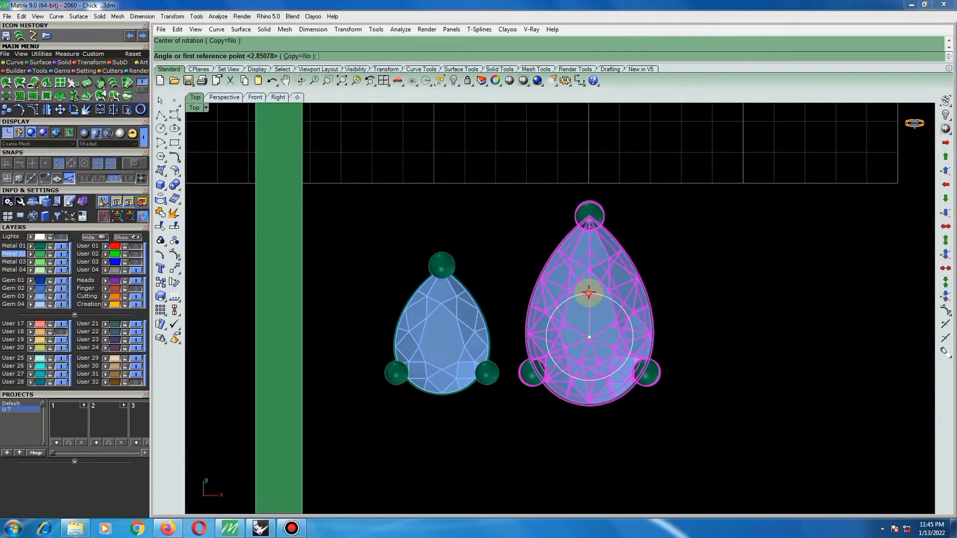
click(583, 276)
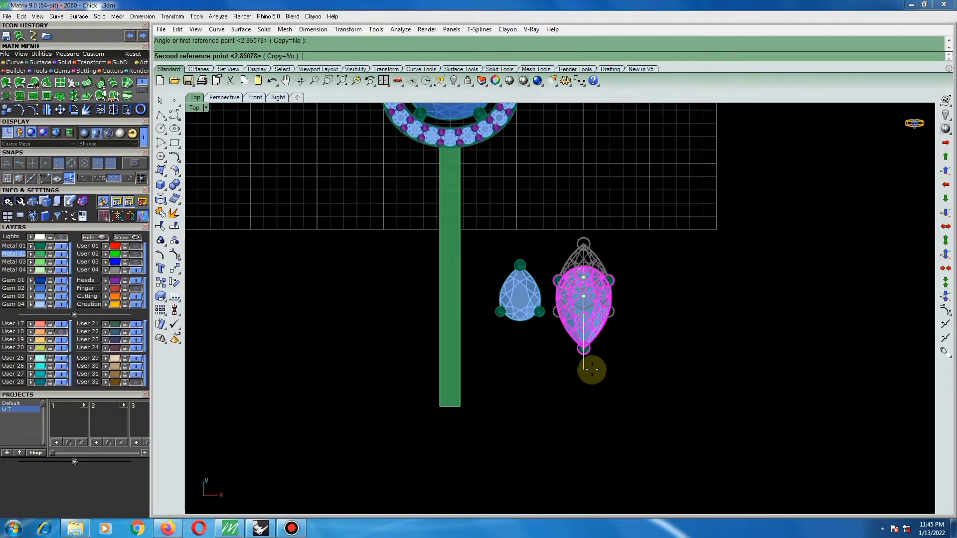
click(592, 370)
Rotate the small pear setting 180 degrees about its stone's centre so its tip points down.
click(527, 291)
key(Return)
scroll(520, 301, up, 8)
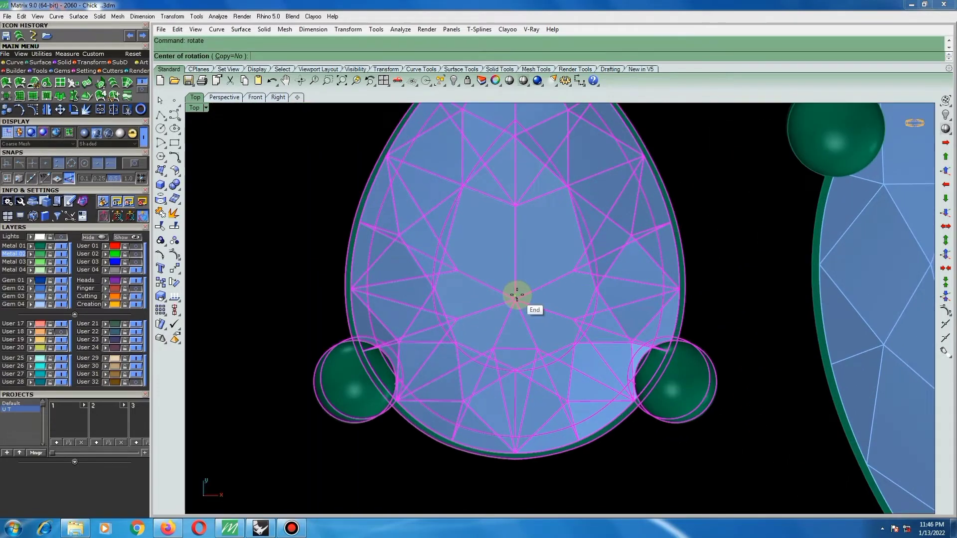
click(517, 296)
scroll(513, 295, down, 5)
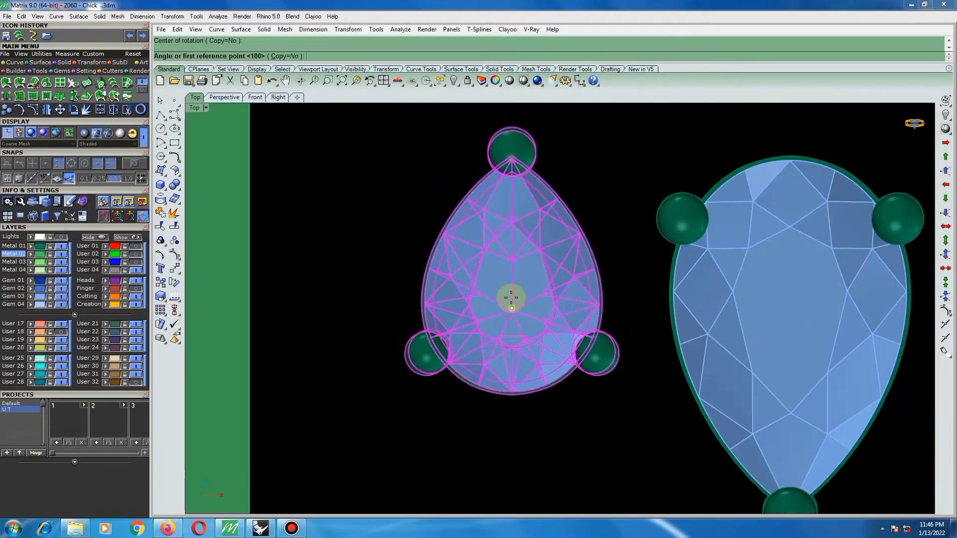
click(512, 268)
click(522, 383)
scroll(599, 257, down, 5)
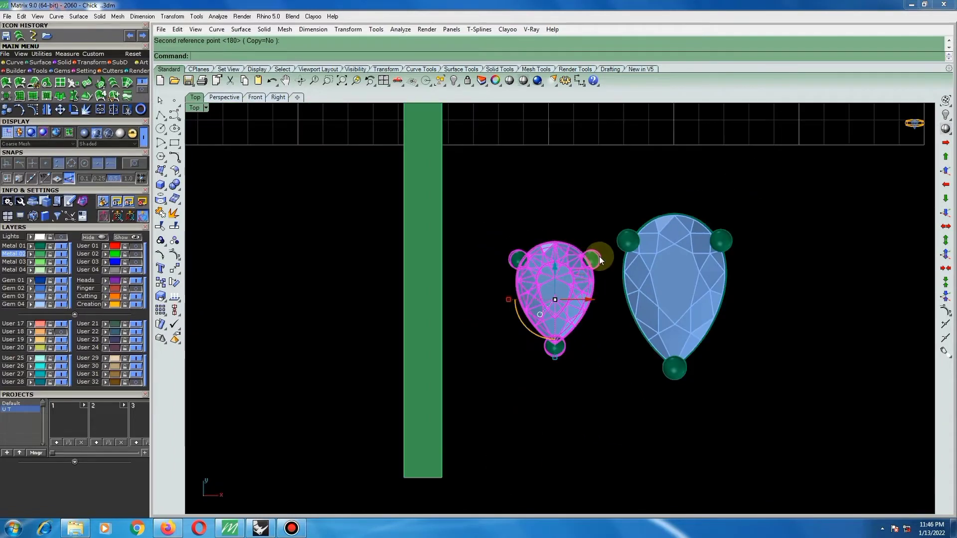
scroll(579, 268, up, 2)
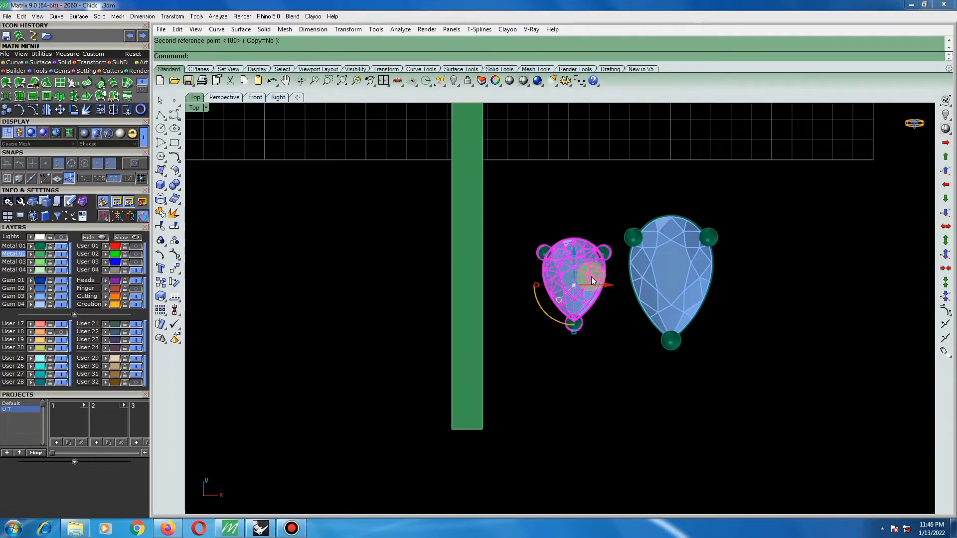
Move the small pear setting onto the lower end of the strip.
text(m)
key(Return)
click(579, 254)
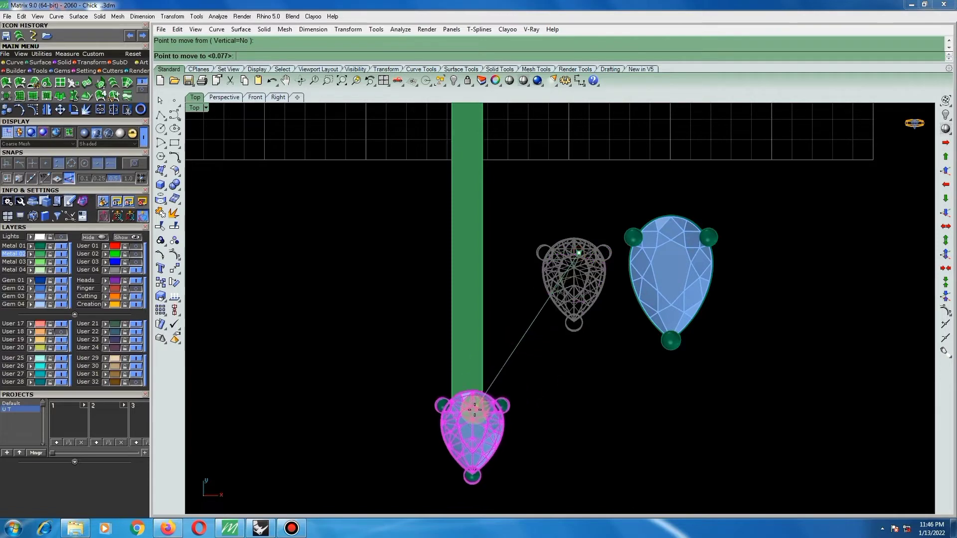
click(471, 419)
scroll(530, 301, down, 6)
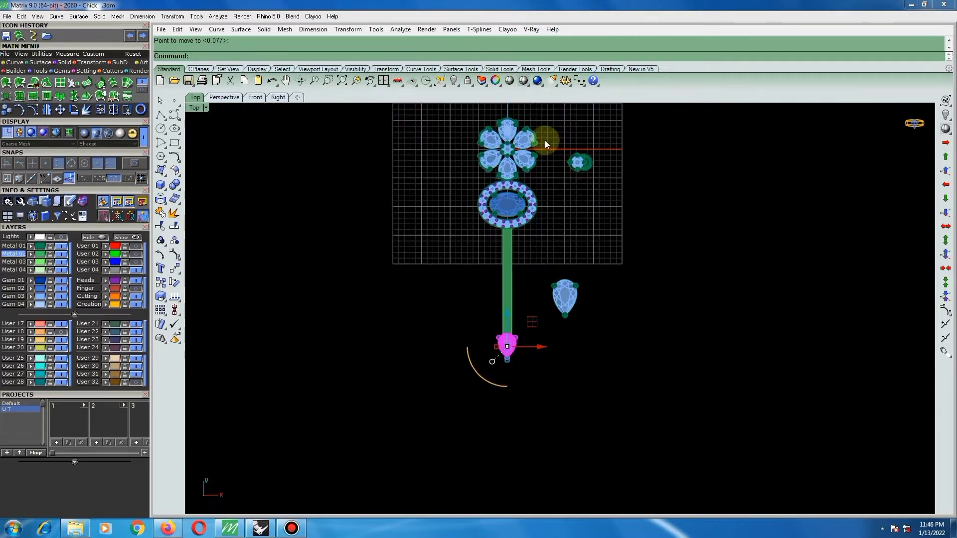
Draw a vertical centre line from the origin (0) down past the tip of the small pear setting.
click(161, 115)
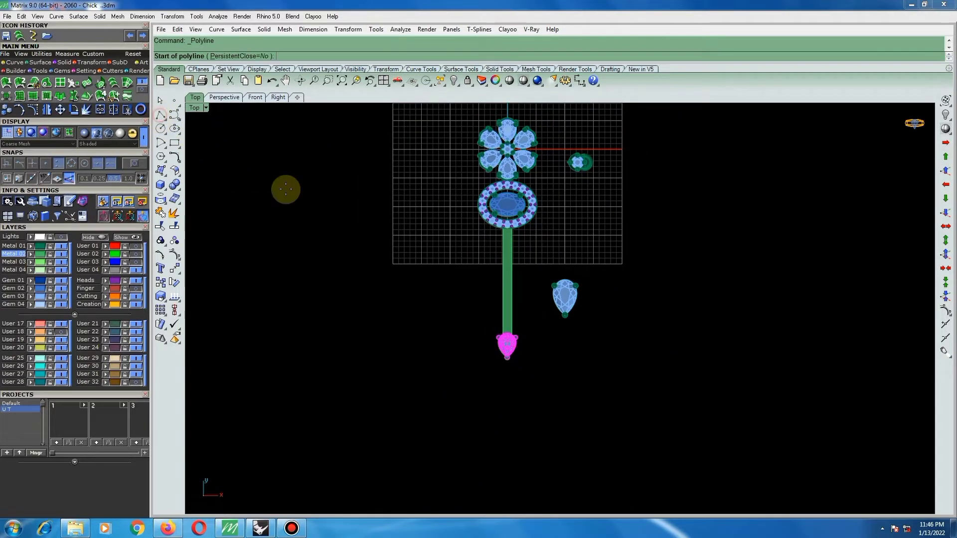
text(0)
key(Return)
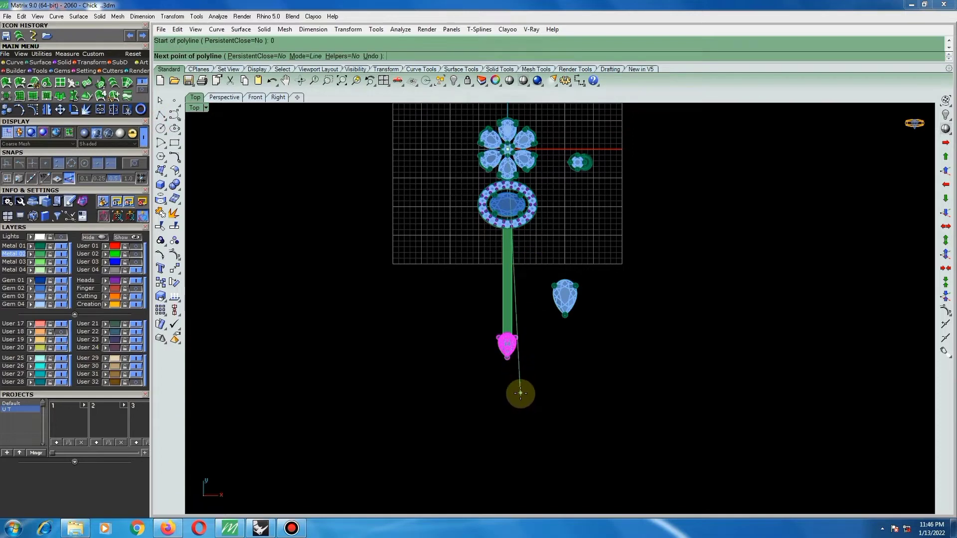
click(505, 416)
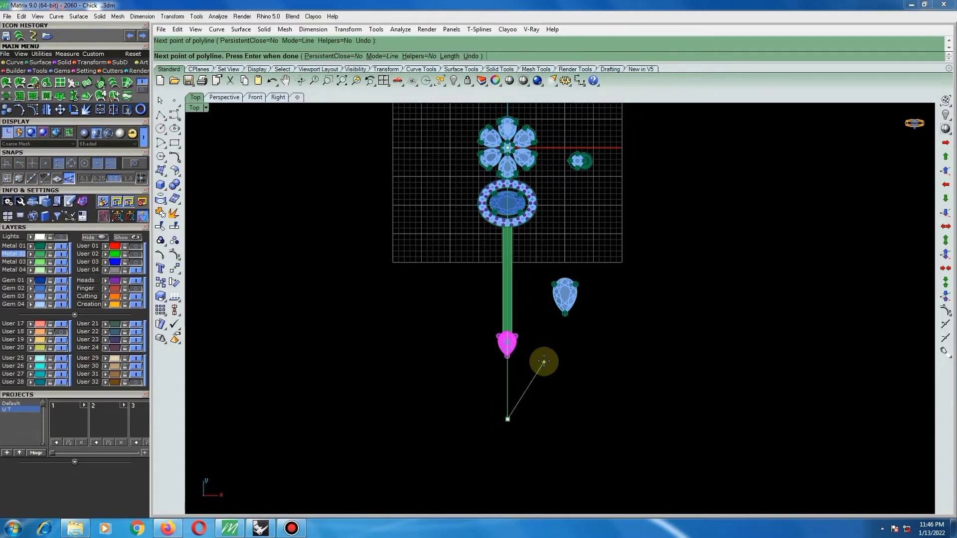
key(Return)
click(543, 378)
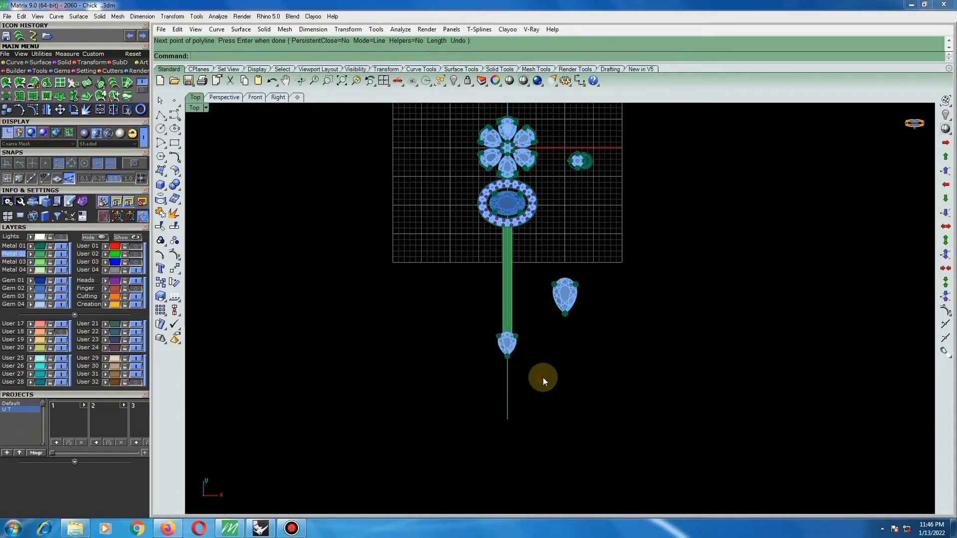
Shift the small pear setting horizontally toward the vertical centre line in wireframe display, lining up its stone's centre.
click(508, 384)
scroll(505, 343, up, 8)
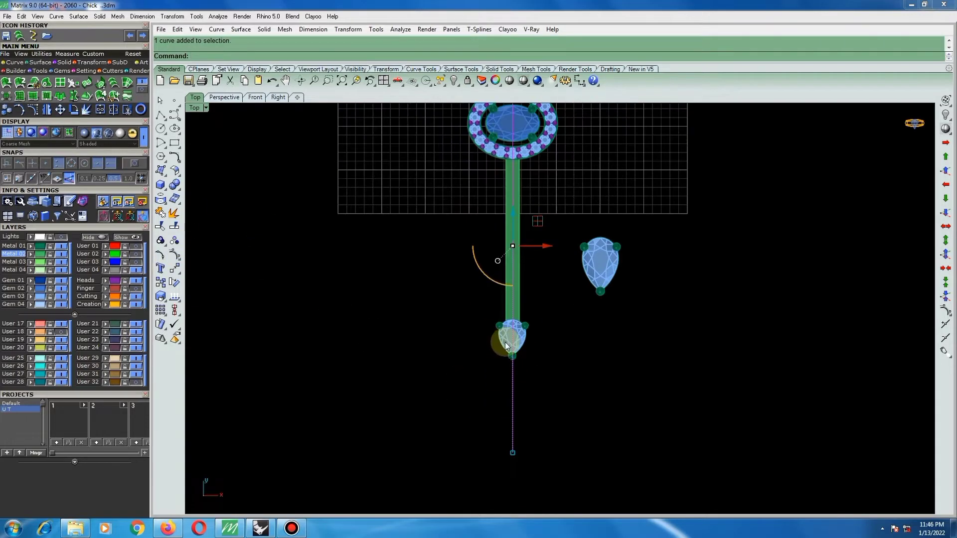
click(568, 350)
scroll(510, 339, up, 4)
click(510, 339)
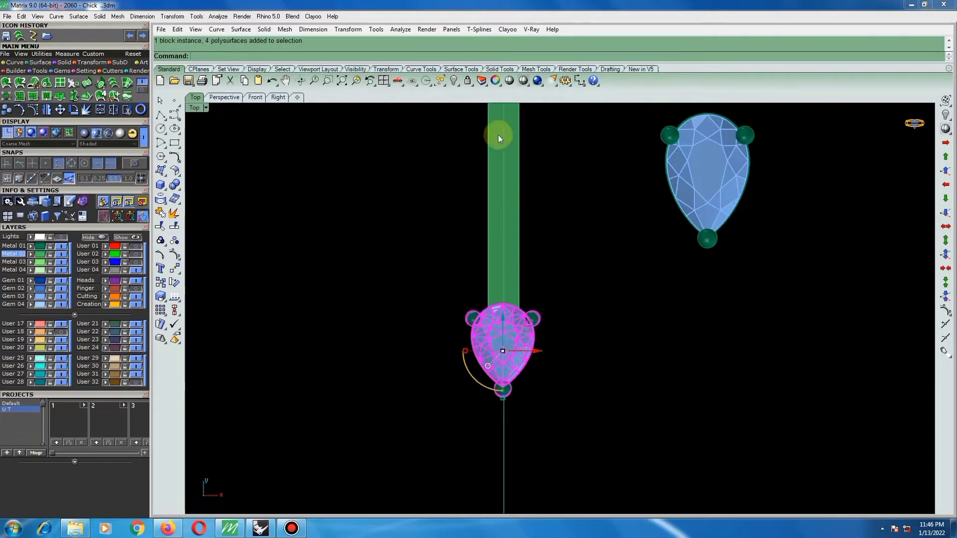
click(509, 81)
scroll(518, 327, up, 10)
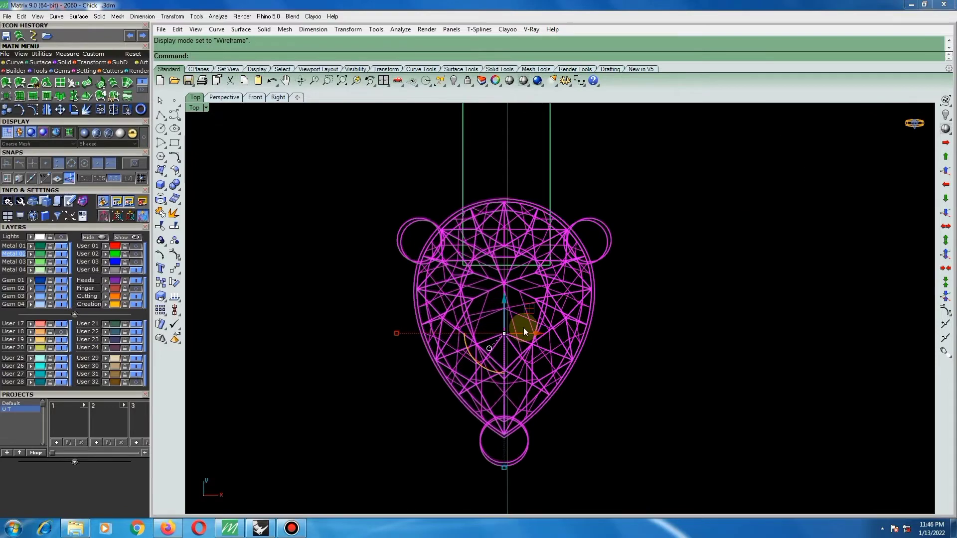
mouse_move(497, 344)
mouse_down()
mouse_move(508, 345)
mouse_move(495, 346)
mouse_up()
scroll(494, 343, up, 8)
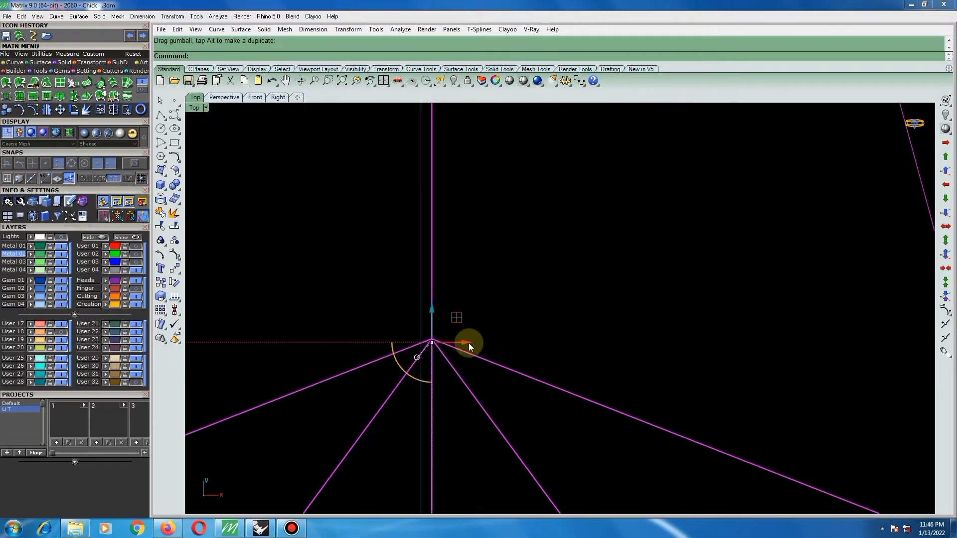
drag(469, 342, 458, 344)
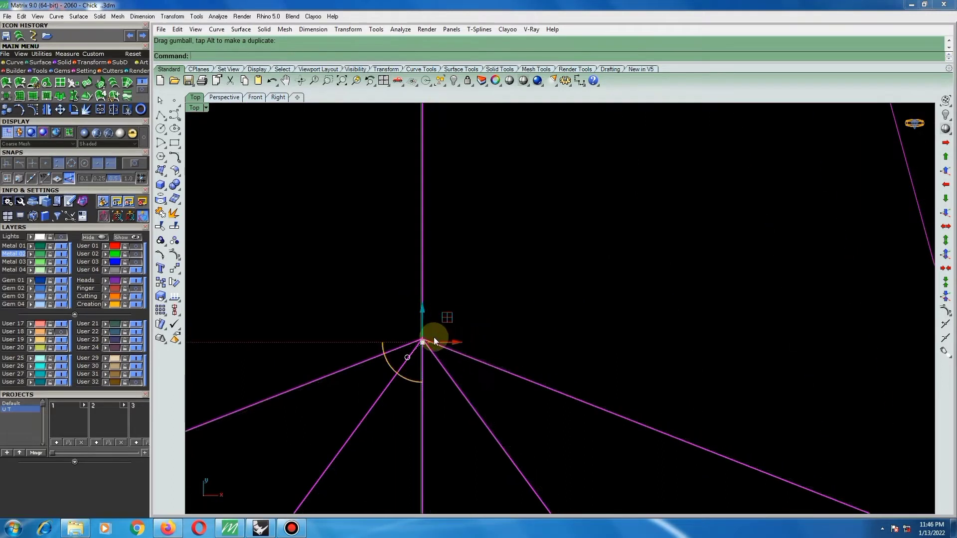
Move the small pear setting slightly left to bring its stone's centre closer to the vertical centre line.
scroll(414, 329, up, 9)
right_click(453, 329)
scroll(454, 329, up, 6)
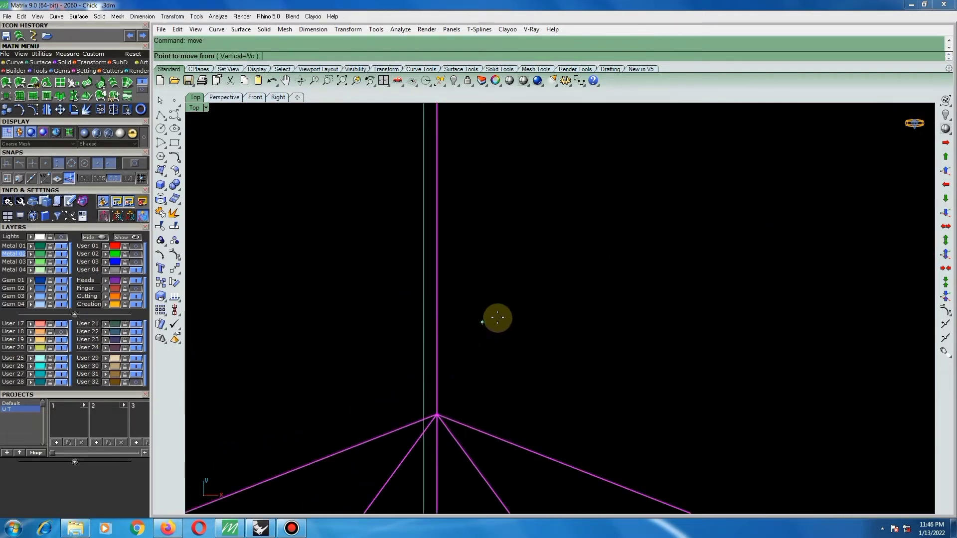
click(518, 315)
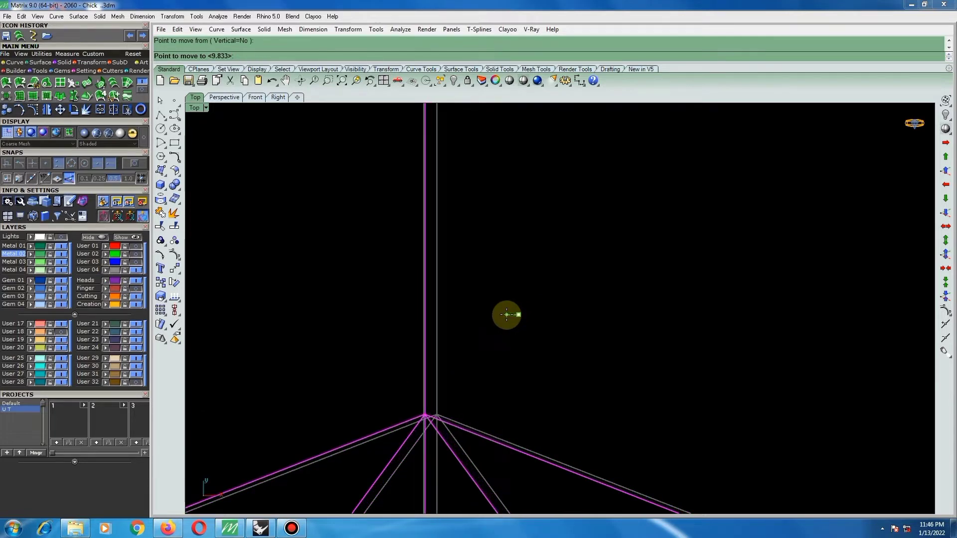
click(507, 314)
scroll(526, 303, down, 5)
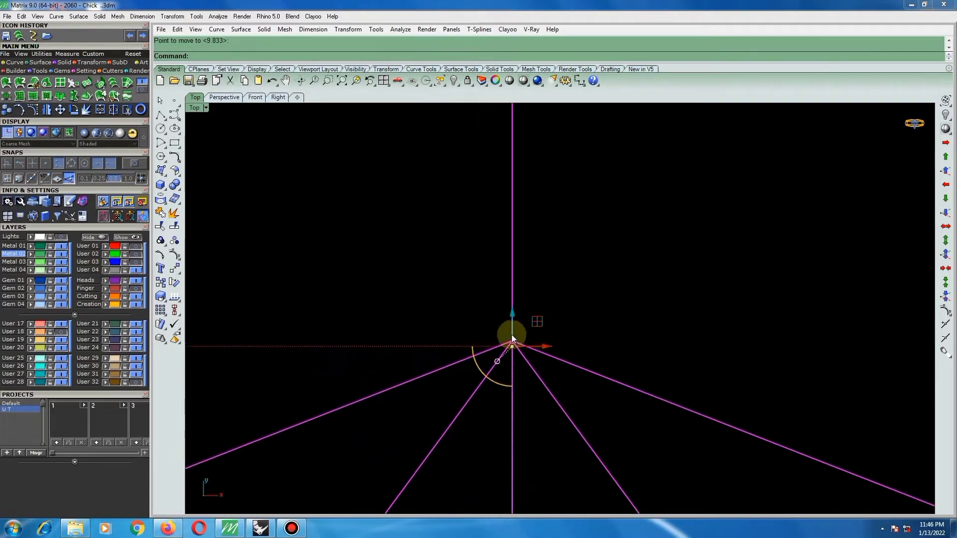
Nudge the small pear setting once more so its stone's centre lies exactly on the centre line.
scroll(513, 329, up, 16)
scroll(535, 379, up, 4)
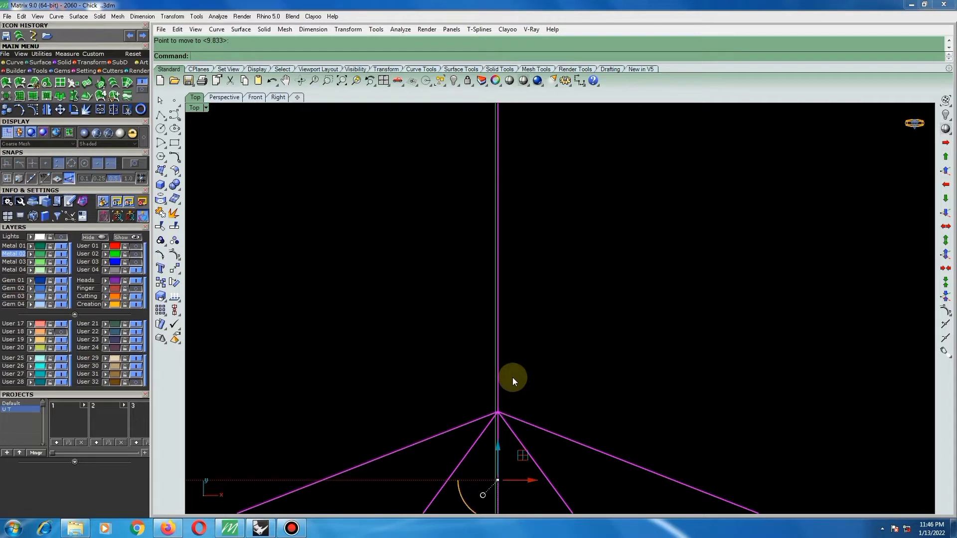
right_click(512, 377)
scroll(530, 359, up, 5)
click(595, 344)
click(590, 346)
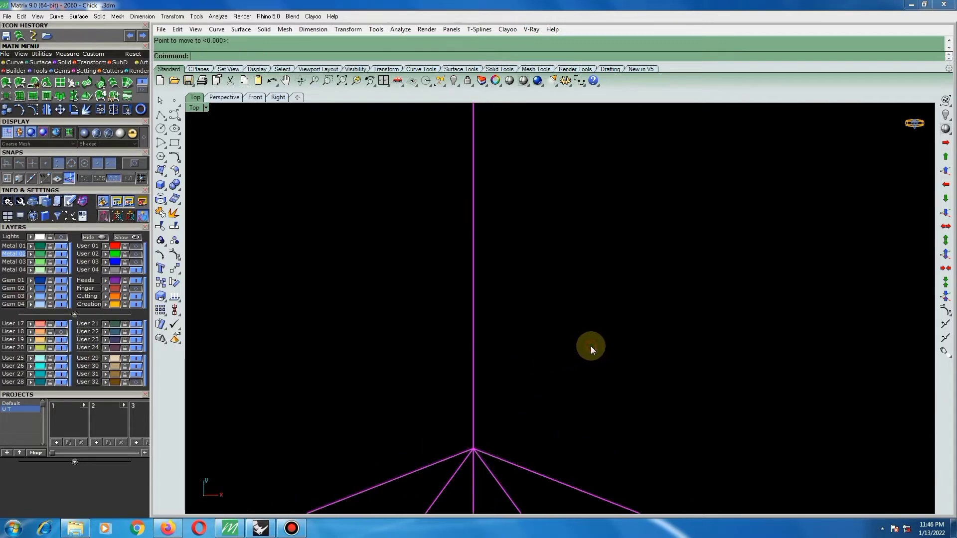
scroll(559, 341, down, 8)
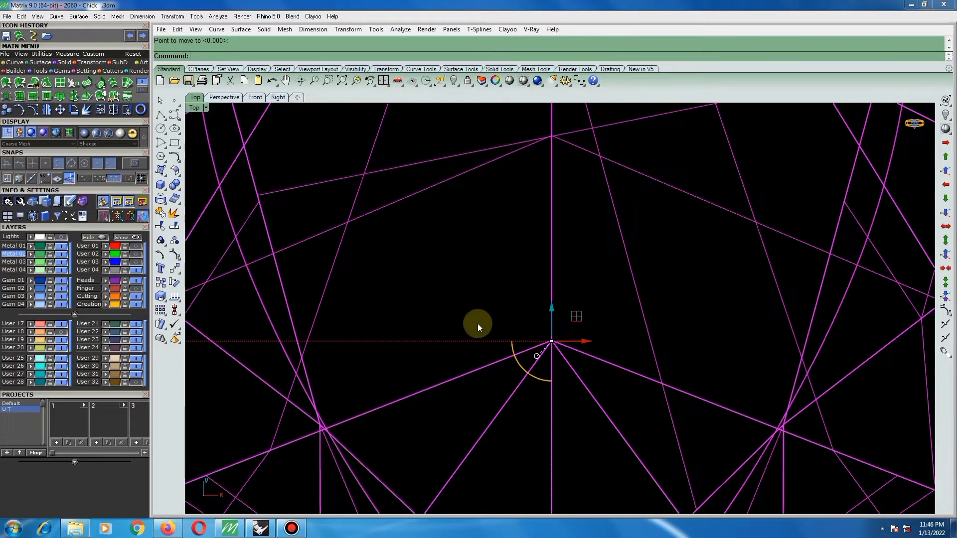
scroll(477, 324, down, 6)
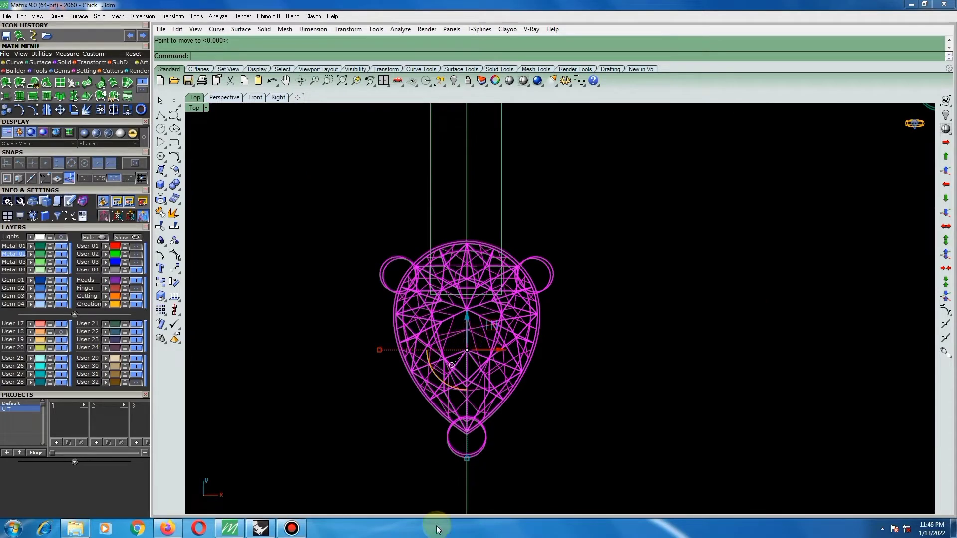
click(495, 232)
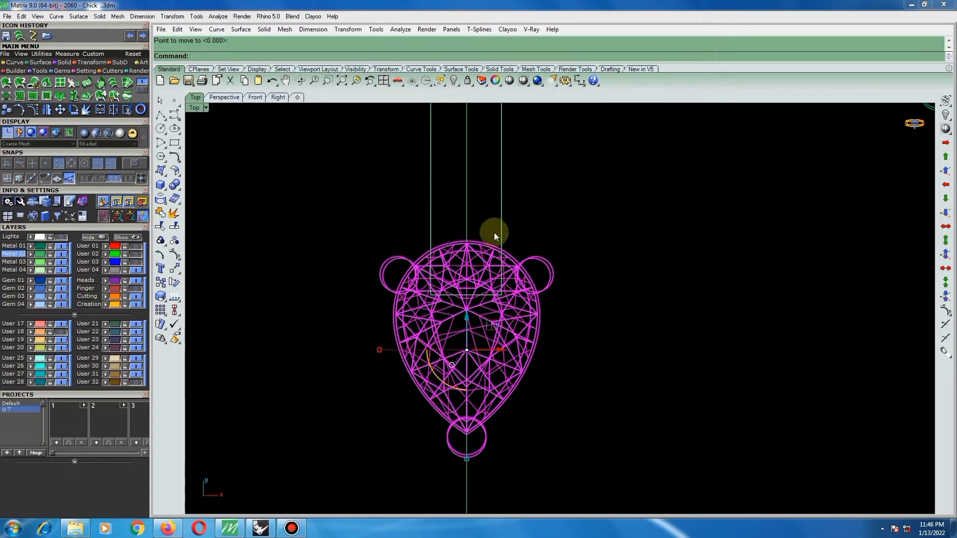
click(584, 387)
Lower the small pear setting slightly along the centre line so it overlaps less of the strip's end.
scroll(466, 312, up, 4)
scroll(523, 306, down, 6)
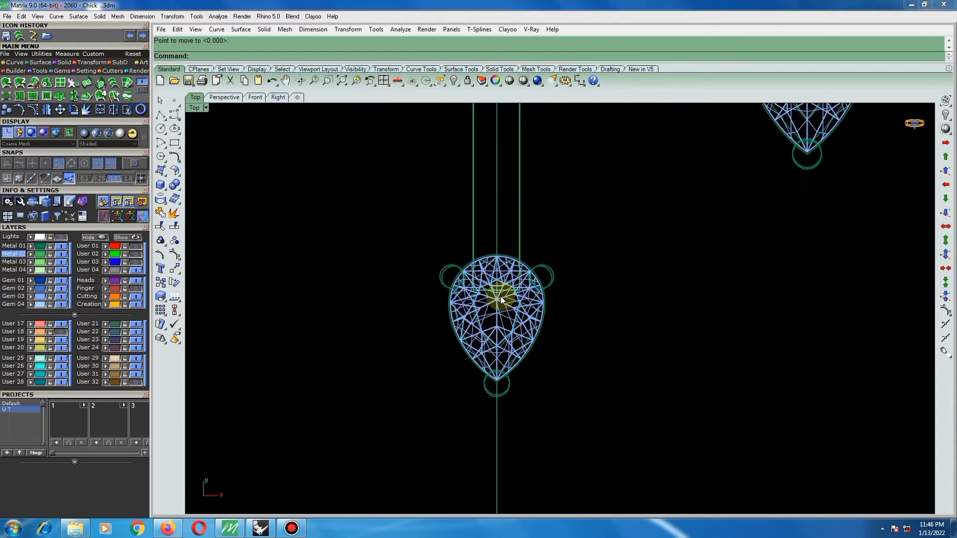
scroll(501, 299, down, 5)
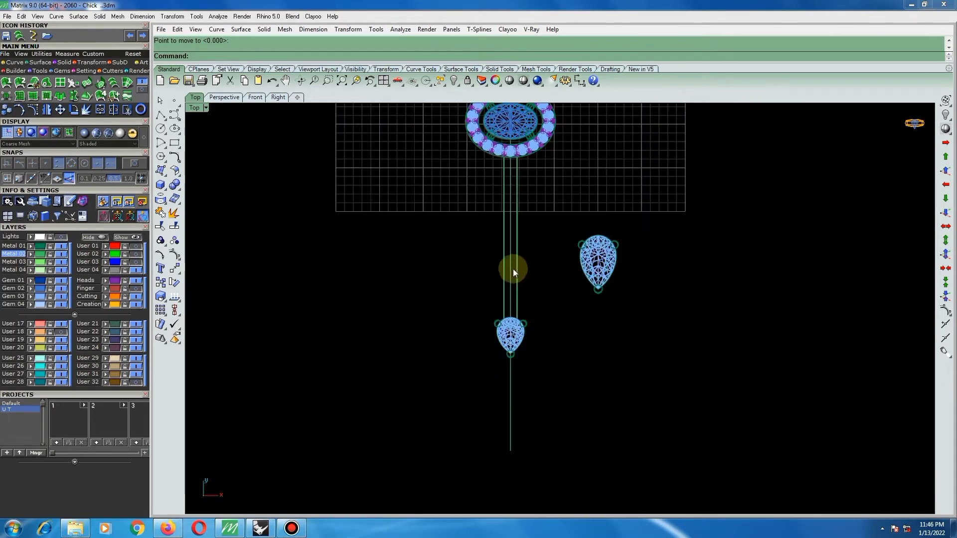
scroll(512, 283, up, 3)
click(515, 274)
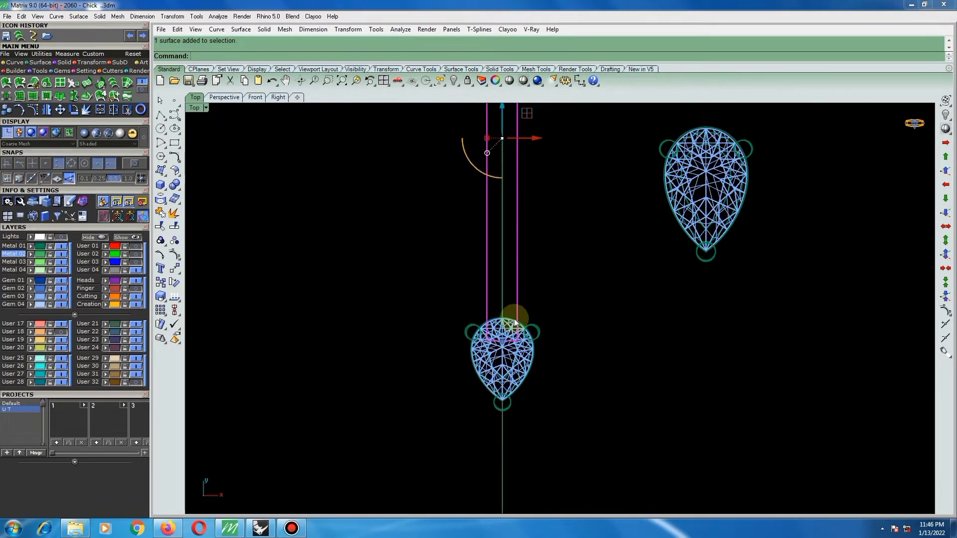
scroll(515, 323, down, 5)
click(492, 335)
scroll(519, 244, up, 3)
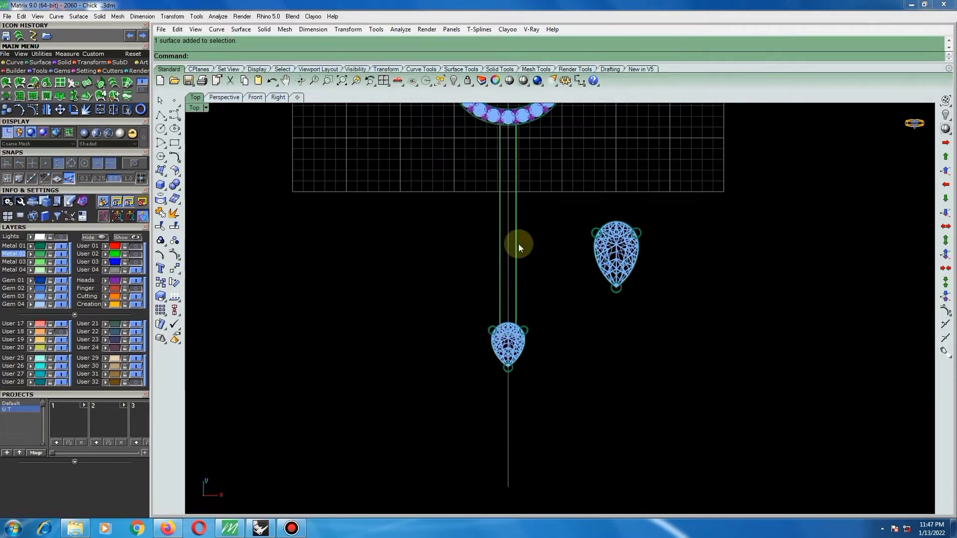
click(518, 244)
click(511, 342)
scroll(513, 330, up, 3)
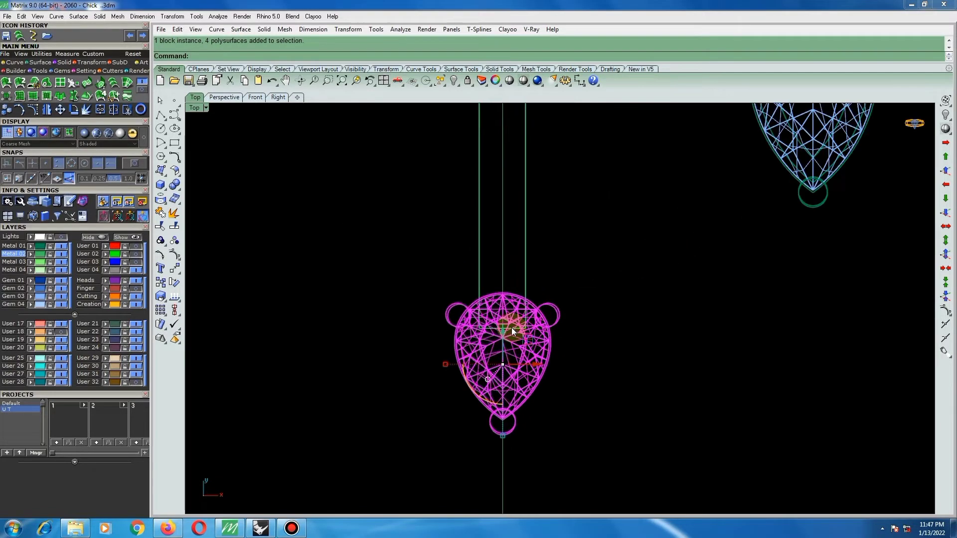
drag(506, 333, 505, 349)
scroll(501, 329, down, 3)
scroll(504, 349, up, 3)
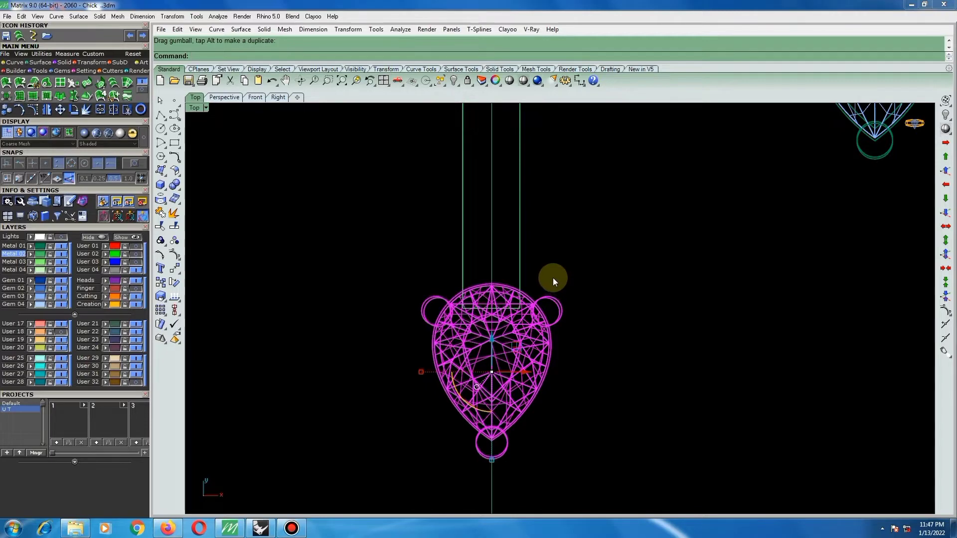
scroll(494, 306, up, 3)
click(600, 242)
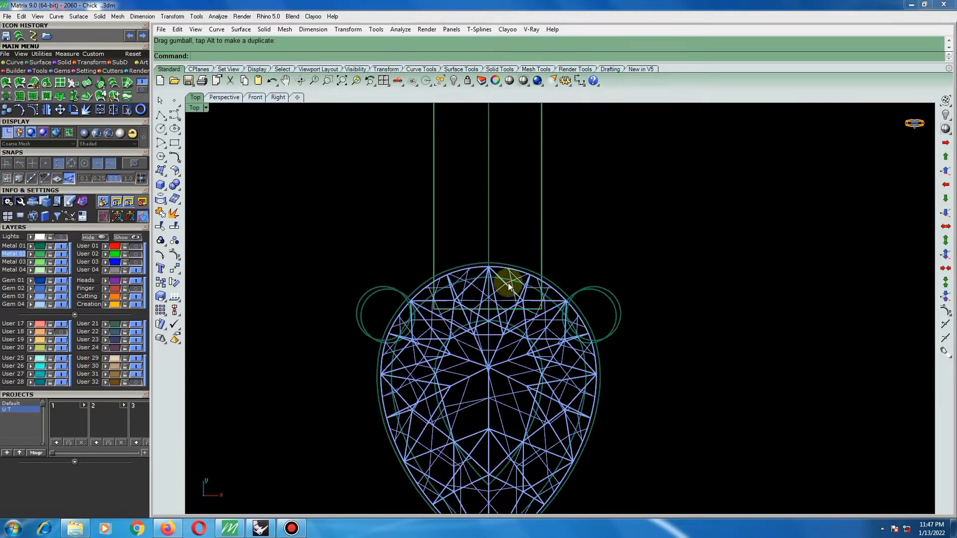
Restore the shaded display and check from the side how the small pear setting sits on the strip.
click(504, 267)
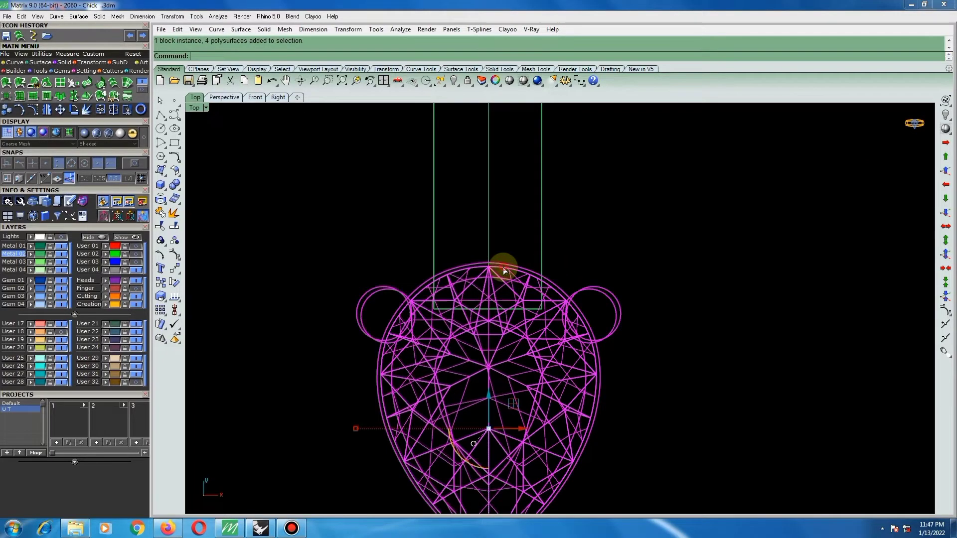
click(522, 81)
scroll(509, 273, down, 2)
scroll(509, 273, down, 4)
click(613, 248)
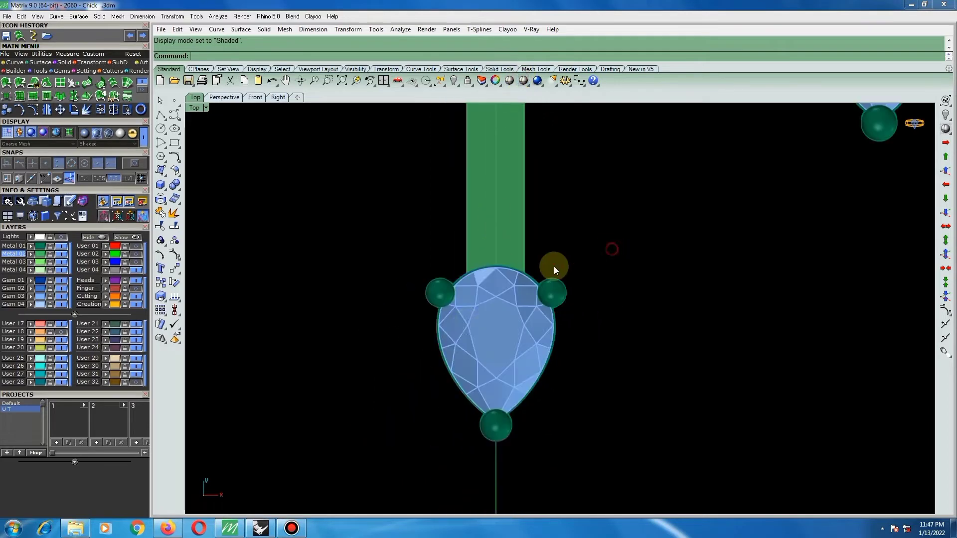
right_drag(555, 266, 645, 183)
scroll(590, 286, down, 4)
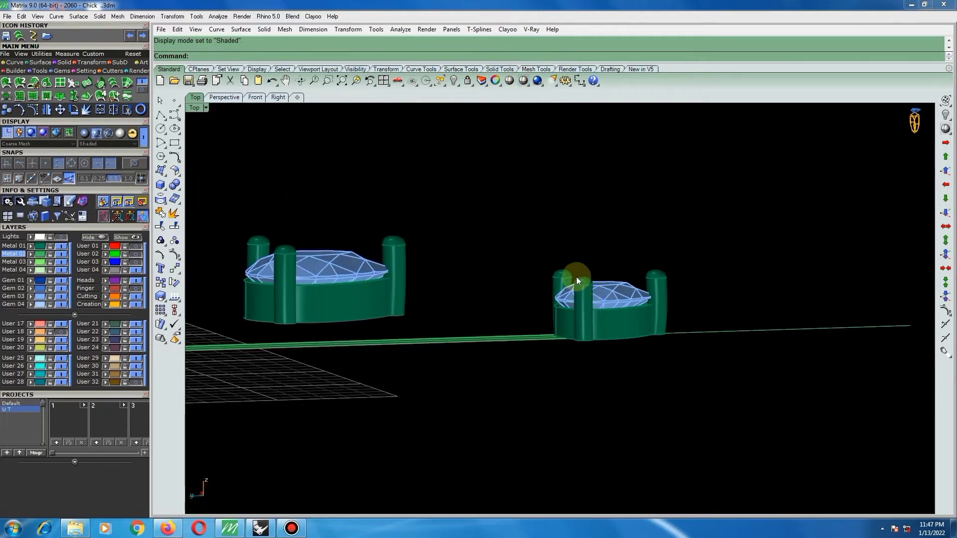
scroll(566, 316, up, 4)
key(ctrl+F1)
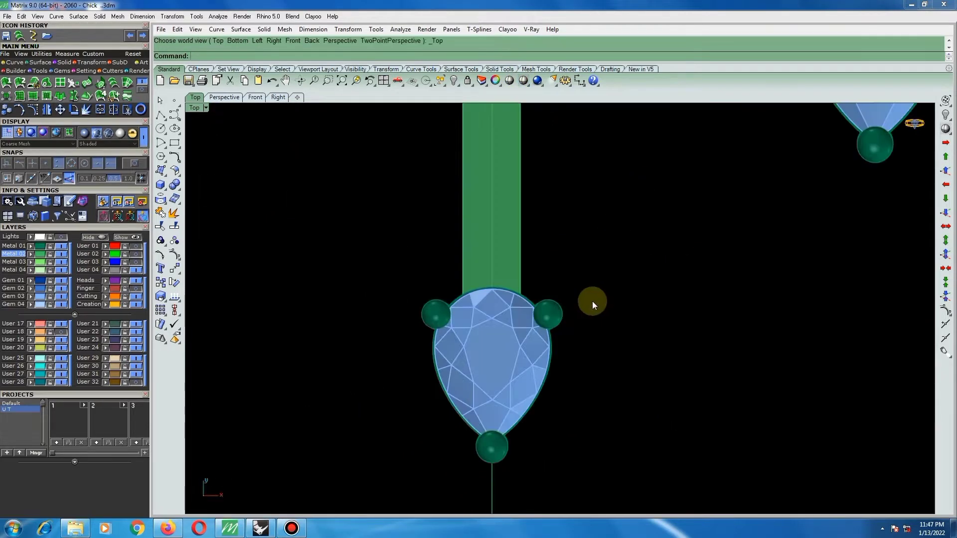
Extrude the hanging strip's surface into a solid with a distance of 1 and delete the original surface.
scroll(592, 301, down, 6)
scroll(559, 277, up, 4)
click(541, 258)
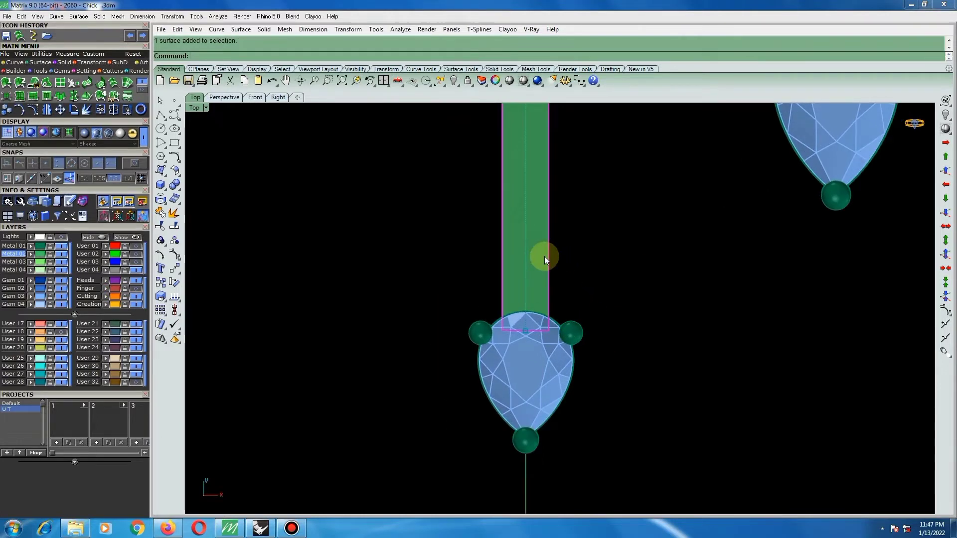
right_click(544, 256)
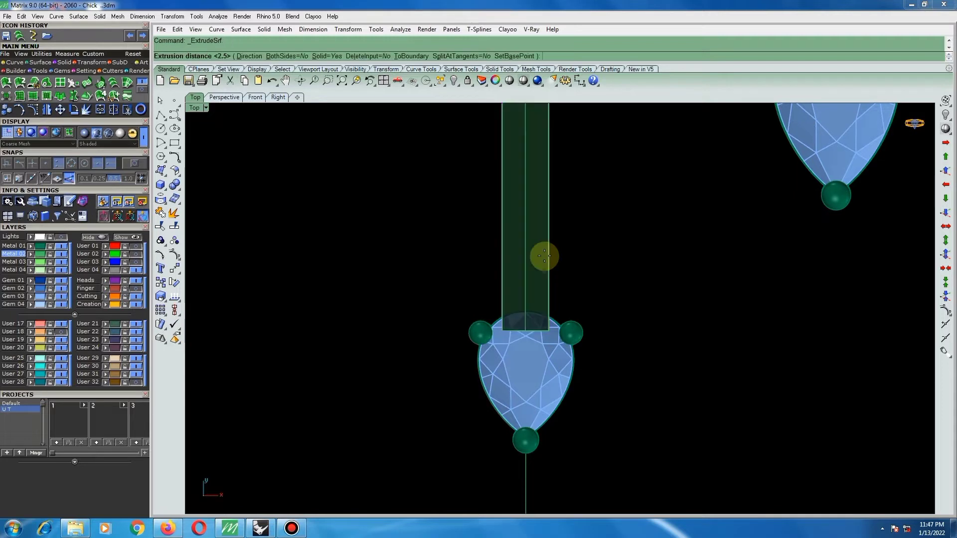
text(1)
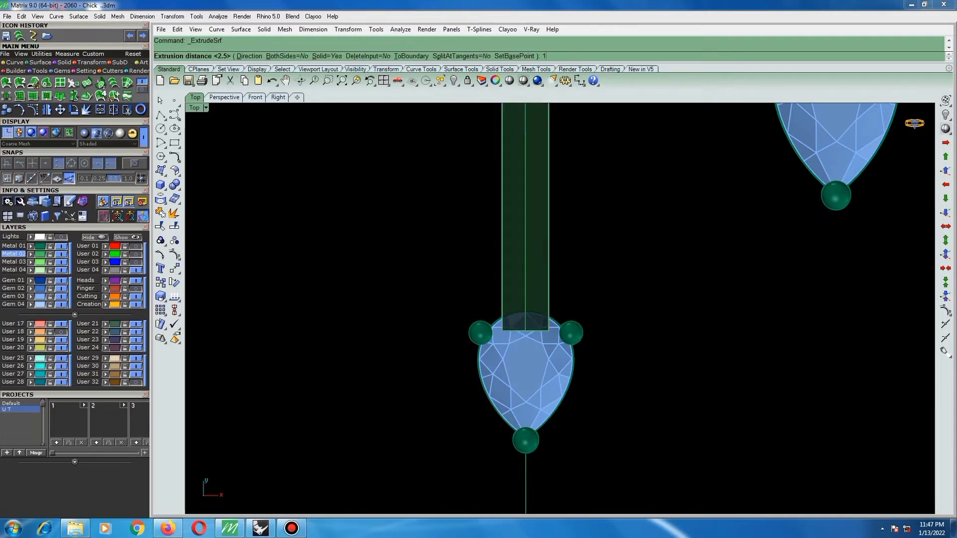
key(Return)
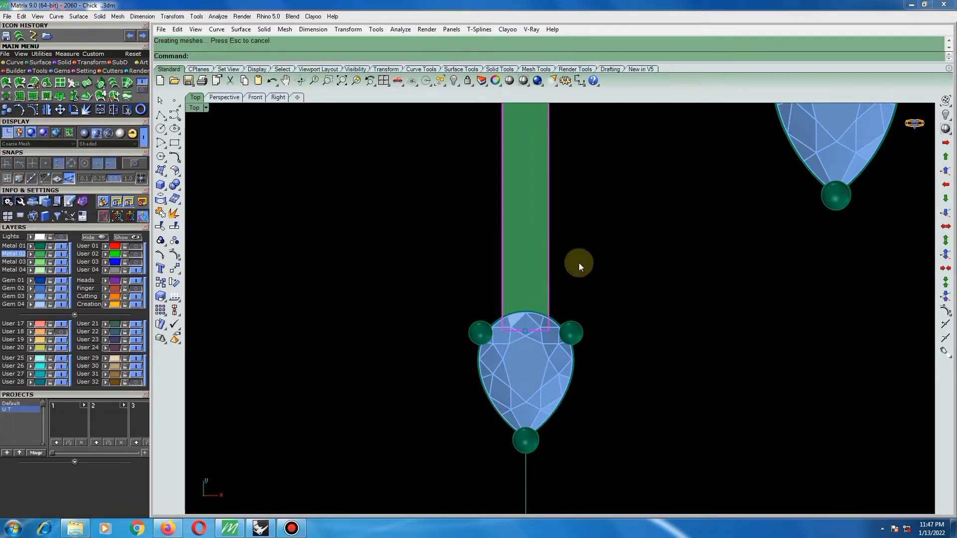
key(Delete)
Examine the extruded strip's height against the pear and oval settings from the side.
scroll(537, 347, down, 6)
ctrl+shift+right_drag(551, 267, 456, 151)
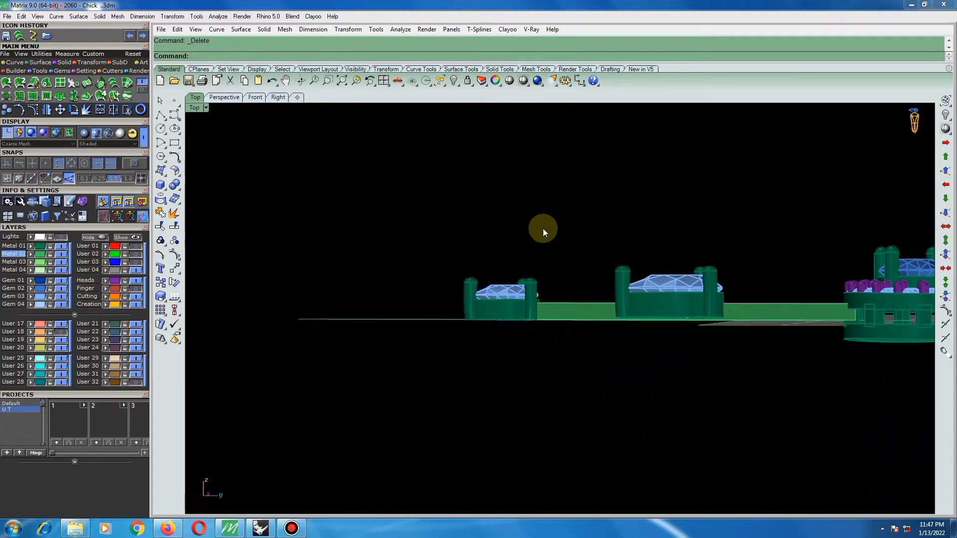
scroll(543, 238, down, 2)
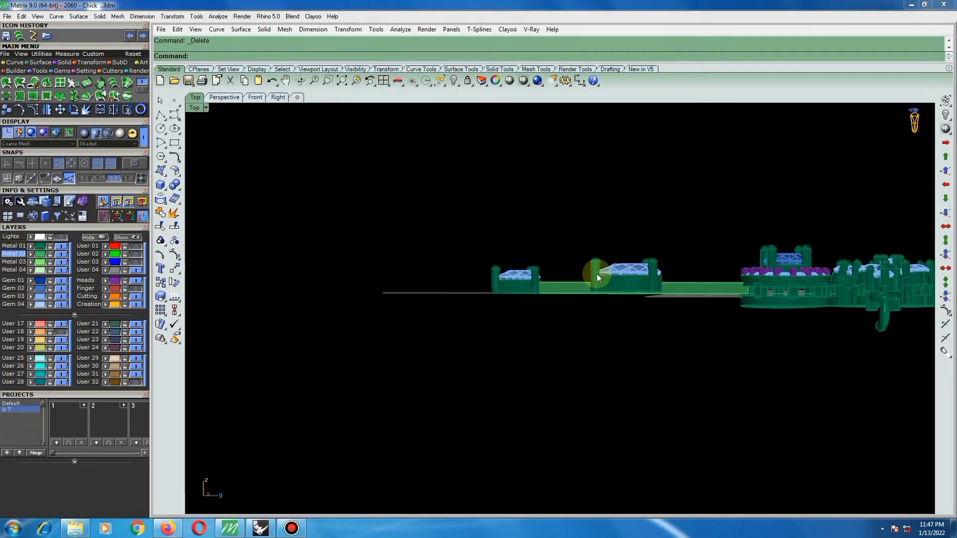
ctrl+shift+right_drag(594, 274, 620, 345)
scroll(620, 345, down, 2)
key(ctrl+F1)
scroll(603, 283, down, 2)
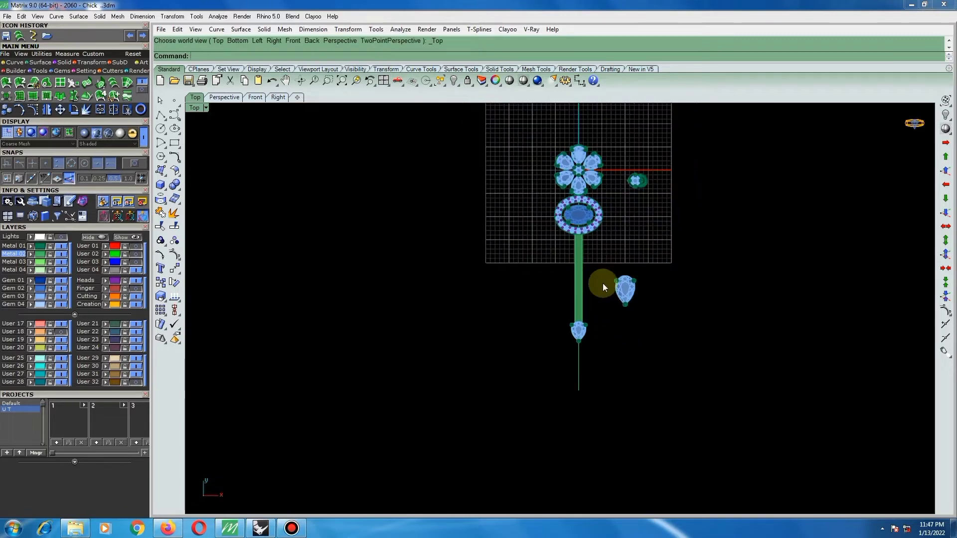
Group the solid centre strip with the small pear setting at its end.
scroll(612, 270, up, 4)
scroll(572, 373, up, 1)
click(638, 299)
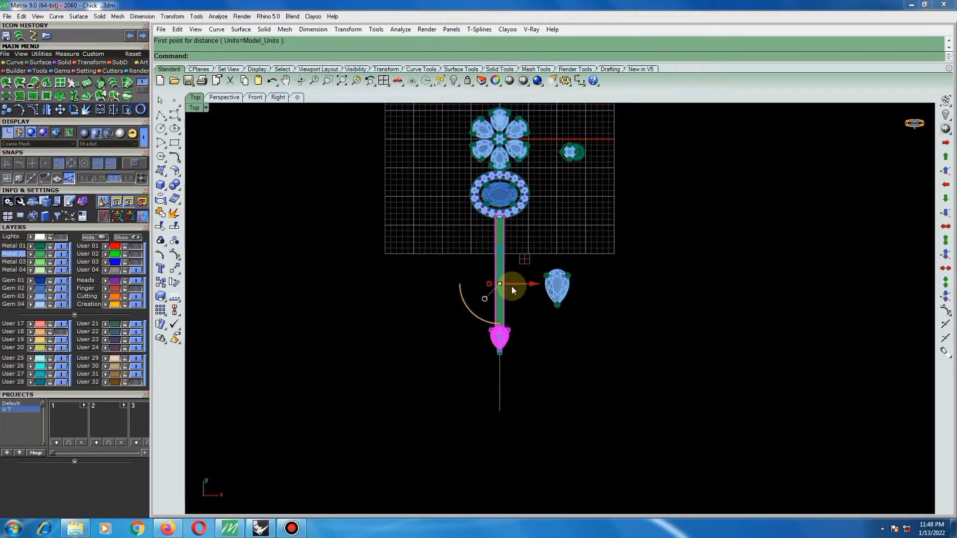
text(g)
text(c)
Copy the grouped strip and small pear twice to one side, stepping each copy farther outward and higher.
key(Return)
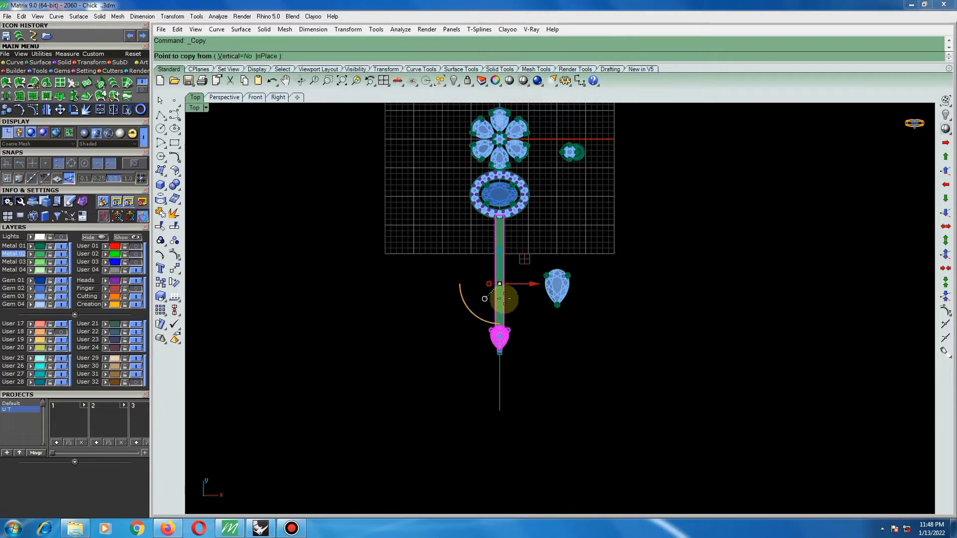
click(497, 335)
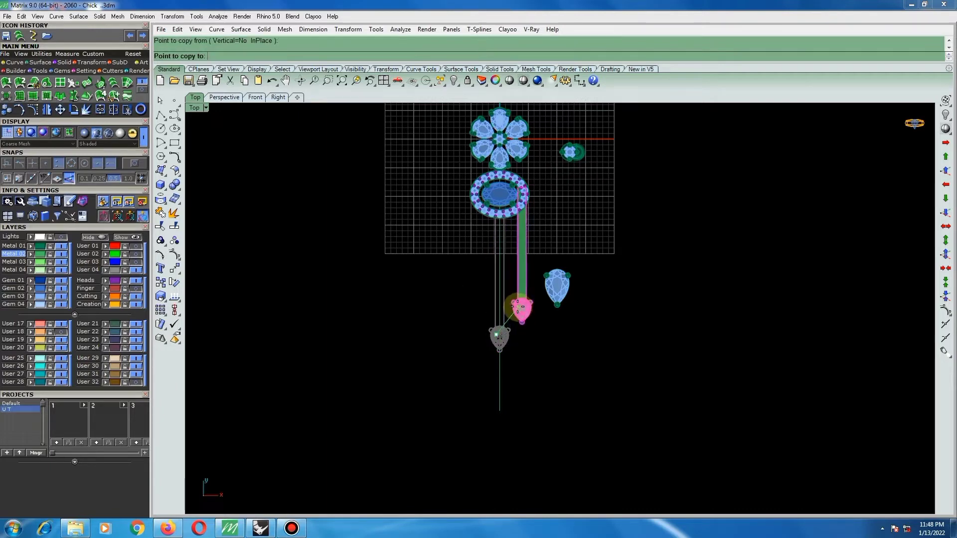
click(515, 313)
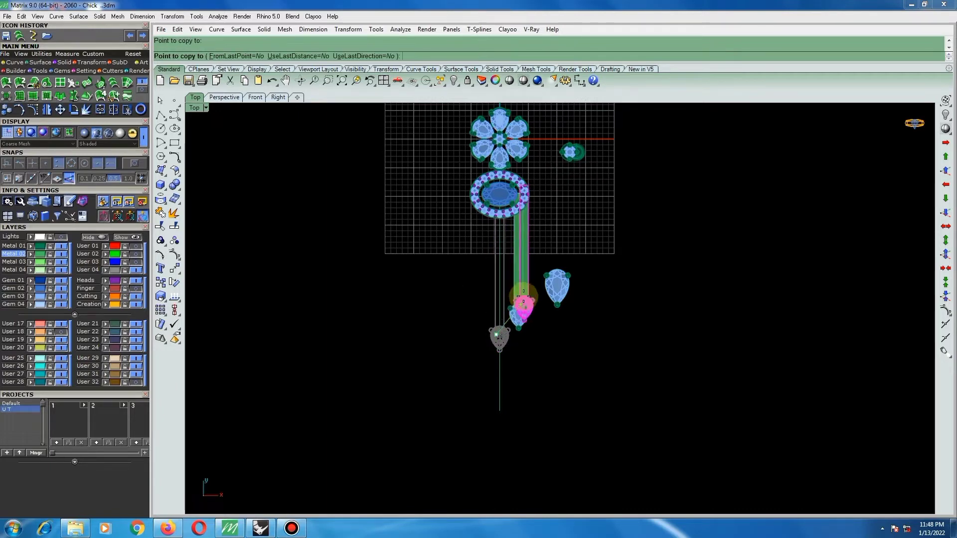
click(533, 290)
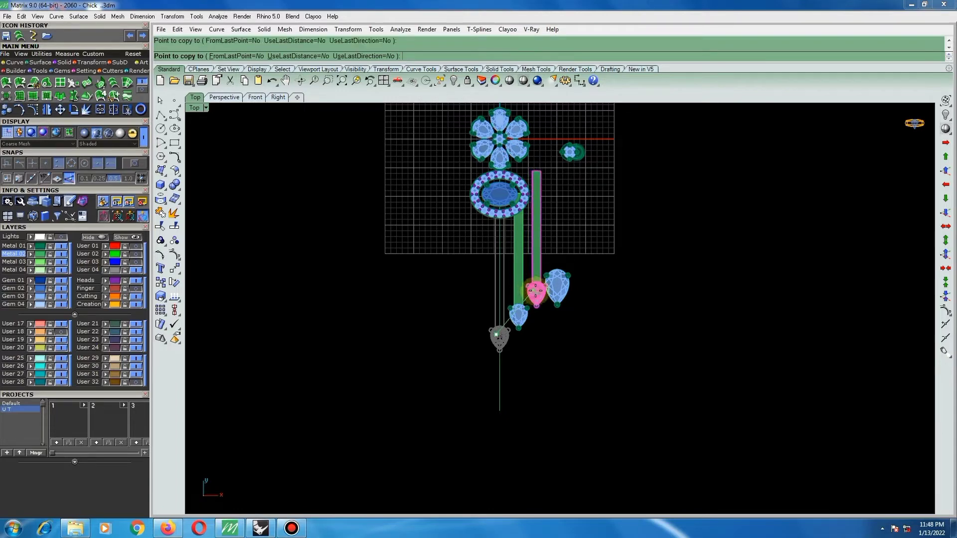
key(Return)
Move the spare large pear setting farther away from the hanging strips.
click(614, 314)
drag(559, 279, 722, 251)
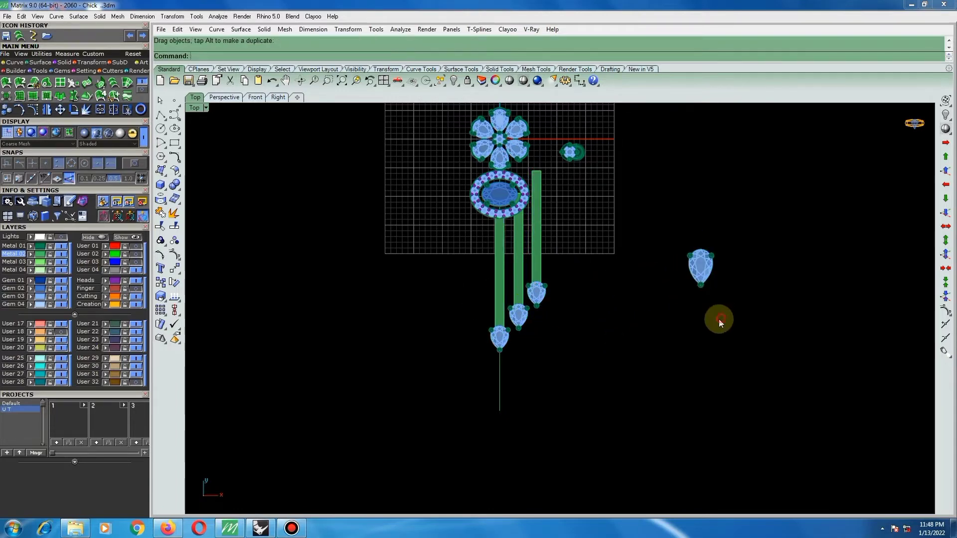
right_drag(555, 267, 528, 301)
Rotate the nearer strip copy about 5.7° around its pear end so its upper end leans beneath the oval.
scroll(507, 354, up, 1)
click(513, 336)
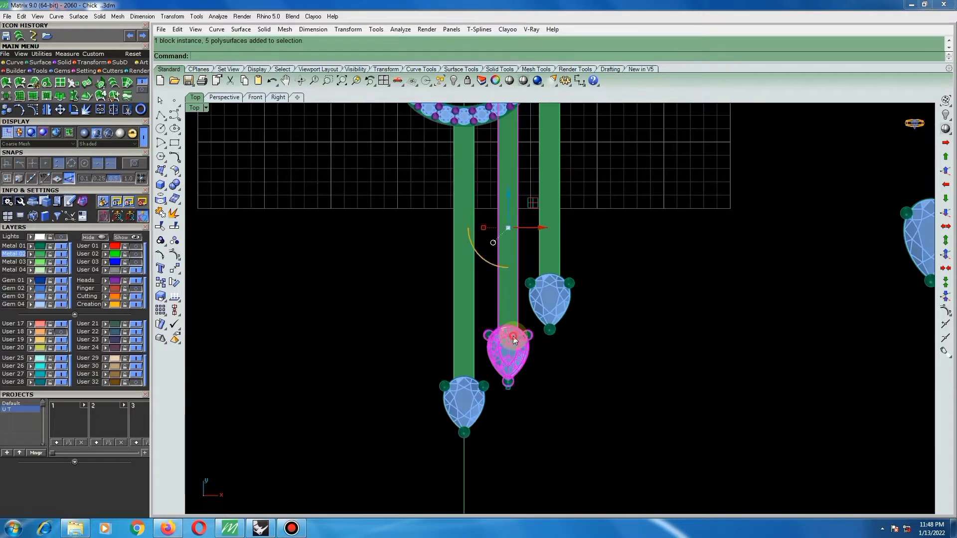
text(r)
key(Return)
click(510, 334)
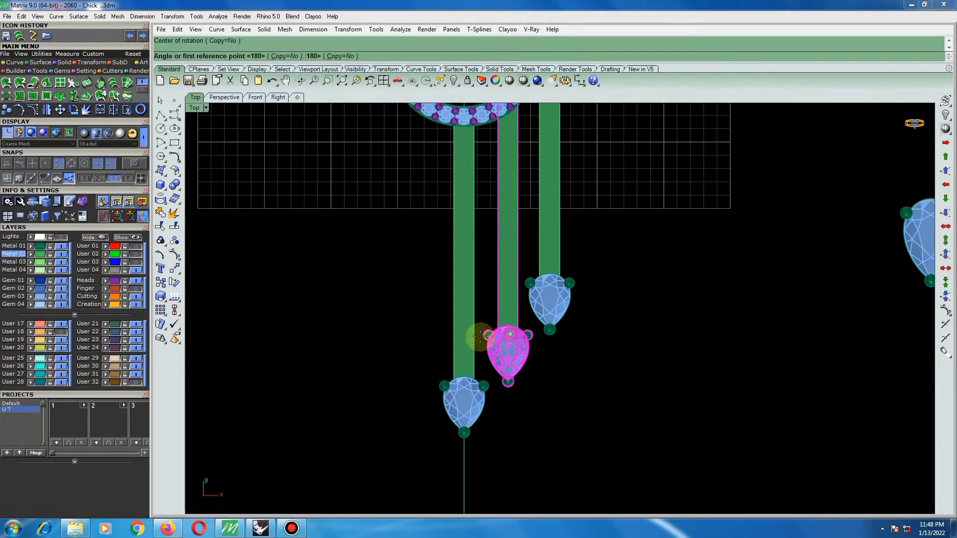
scroll(476, 349, down, 4)
scroll(563, 240, up, 4)
click(606, 220)
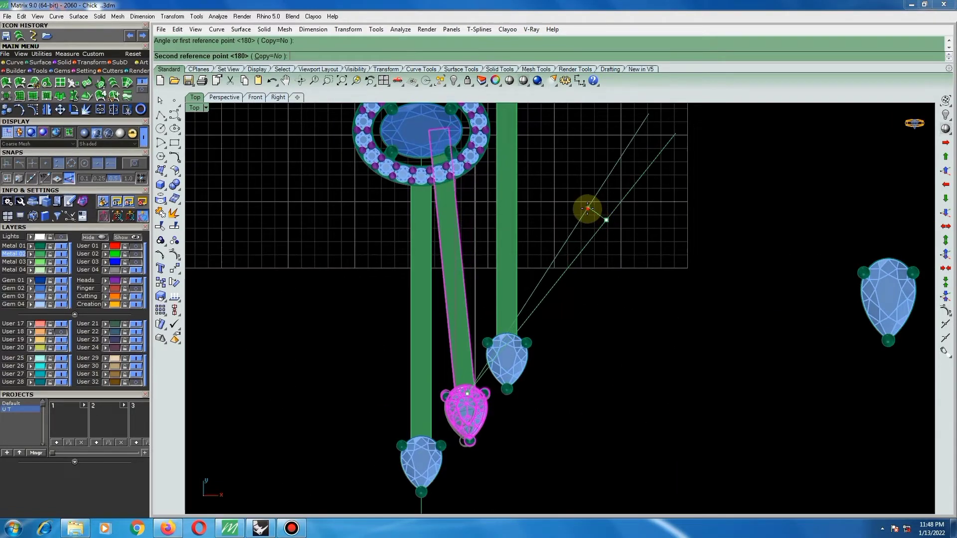
click(589, 209)
Rotate the outer strip copy around its pear end at a steeper angle so its upper end tucks beneath the oval.
scroll(520, 267, down, 1)
click(520, 267)
click(505, 284)
right_click(507, 308)
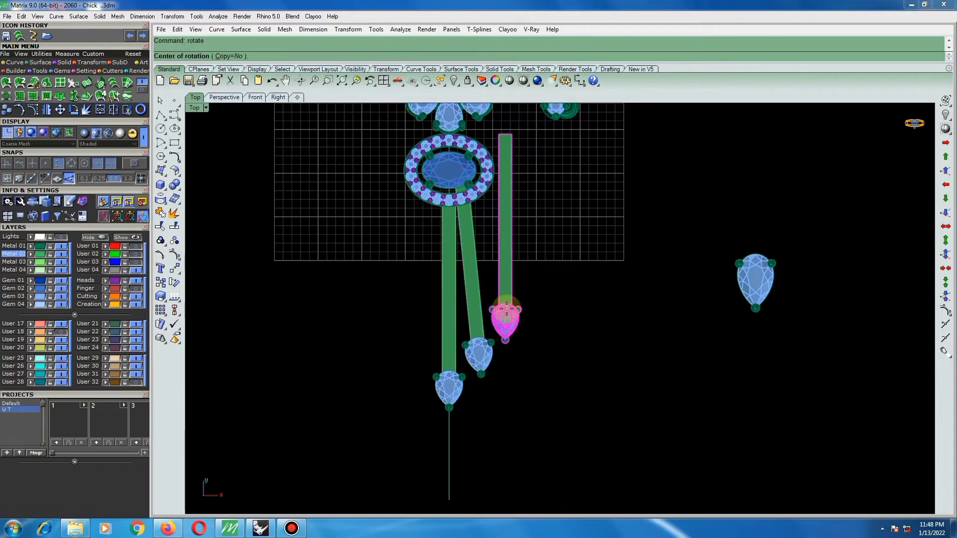
click(502, 304)
click(604, 283)
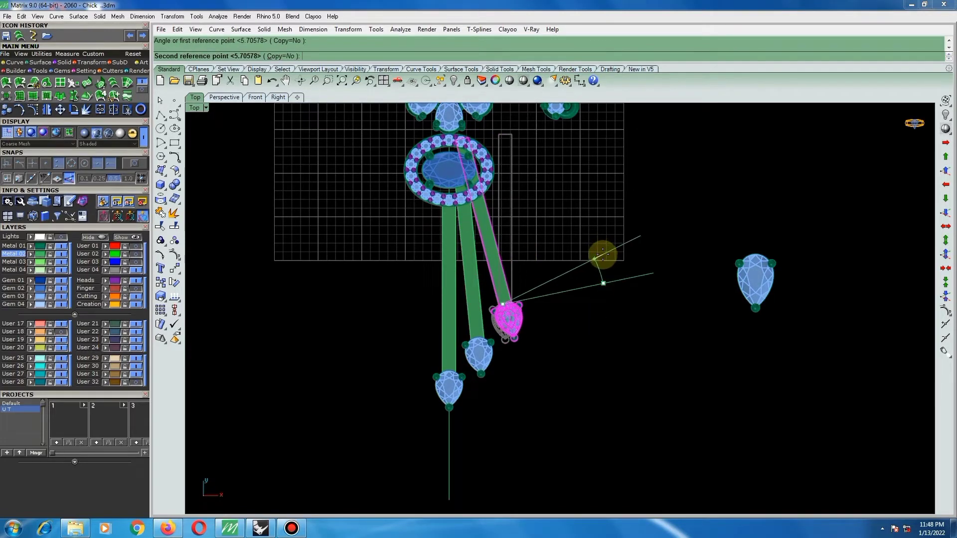
click(604, 253)
scroll(519, 303, down, 2)
scroll(520, 314, down, 4)
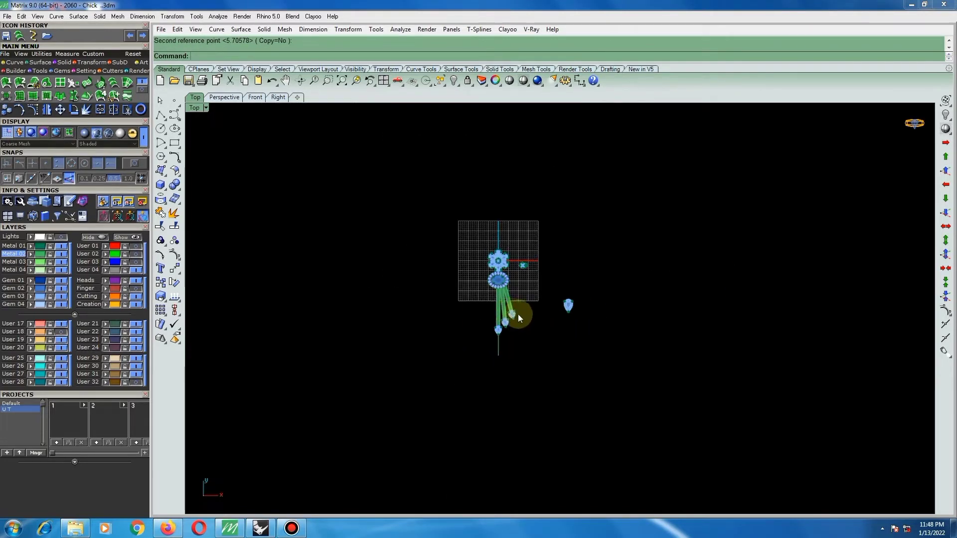
Copy the spare large pear setting to a spot just below and beside the centre strip's small pear.
scroll(599, 299, up, 2)
click(584, 305)
scroll(586, 303, up, 2)
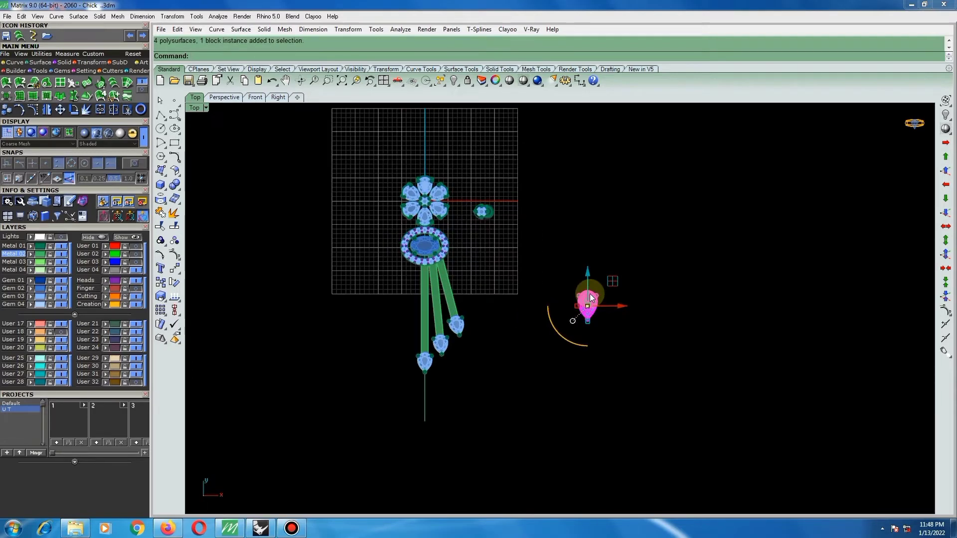
text(c)
key(Return)
click(587, 295)
scroll(402, 399, up, 5)
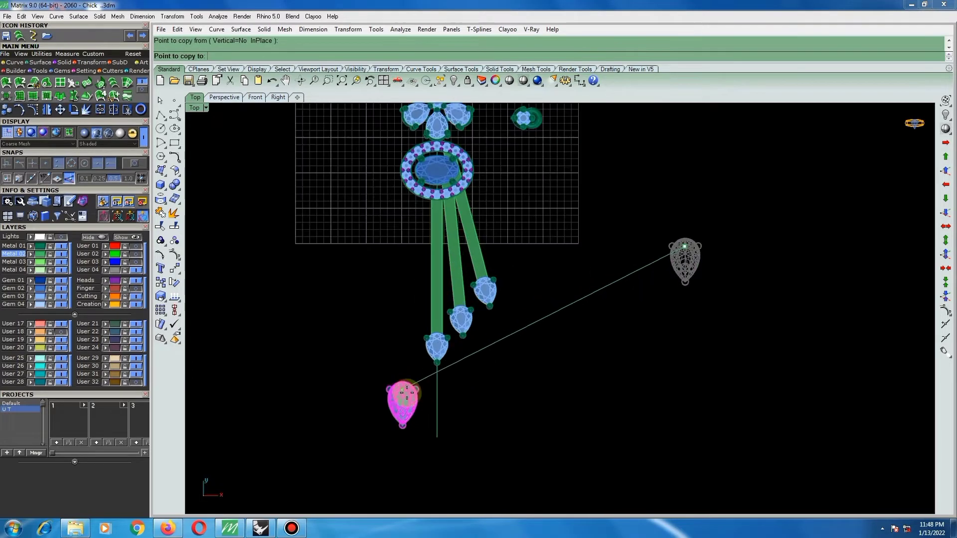
right_click(428, 405)
Move the large pear copy onto the vertical centre line, using the end point inside its stone as the base point.
scroll(418, 385, up, 4)
click(415, 384)
scroll(405, 391, up, 10)
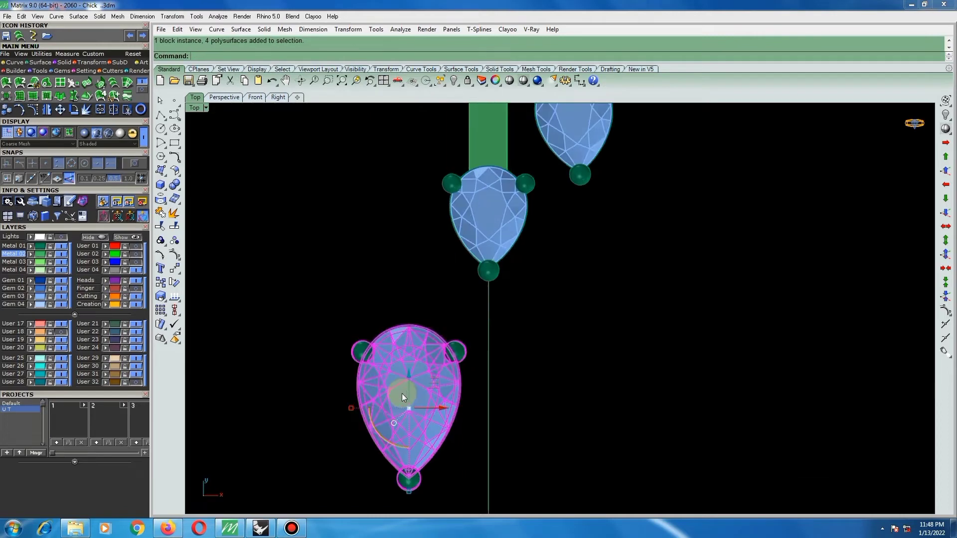
text(move)
key(Return)
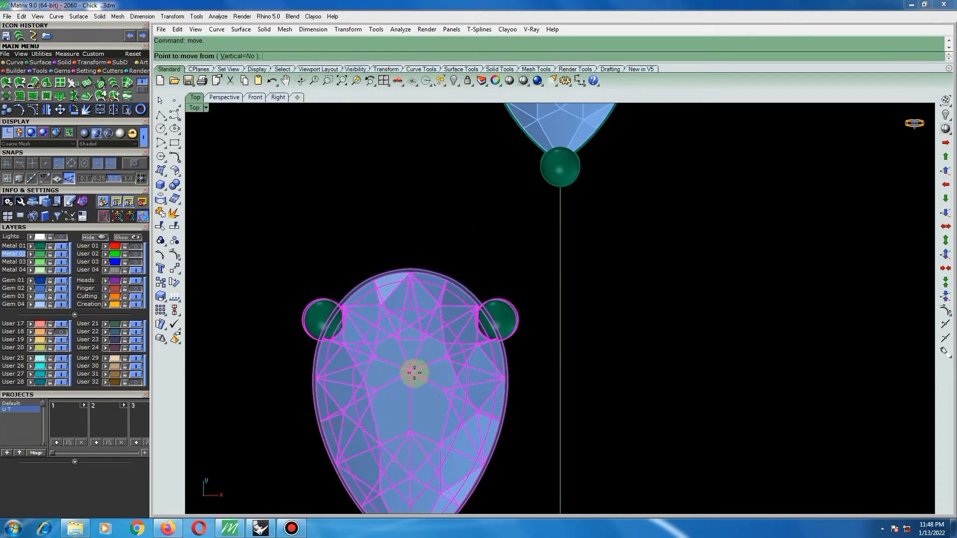
scroll(410, 376, up, 3)
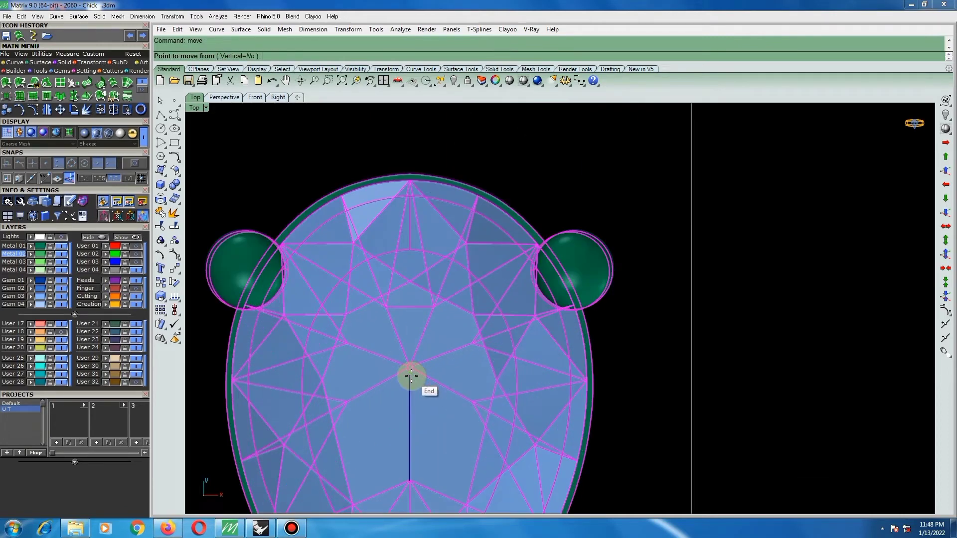
click(406, 376)
scroll(376, 376, down, 3)
click(556, 319)
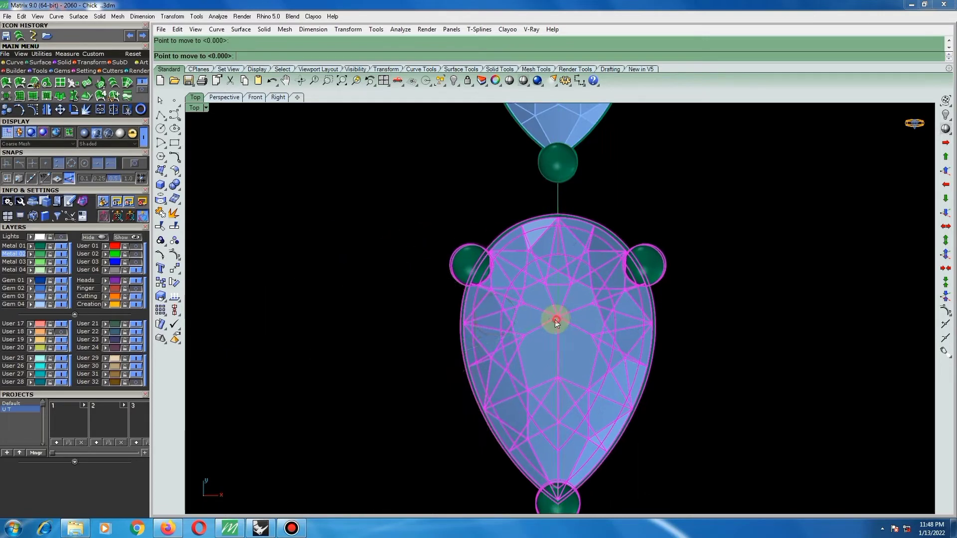
Raise the large pear along the centre line until it covers the small pear at the strip's end.
scroll(498, 332, down, 5)
drag(513, 323, 534, 242)
scroll(461, 237, up, 2)
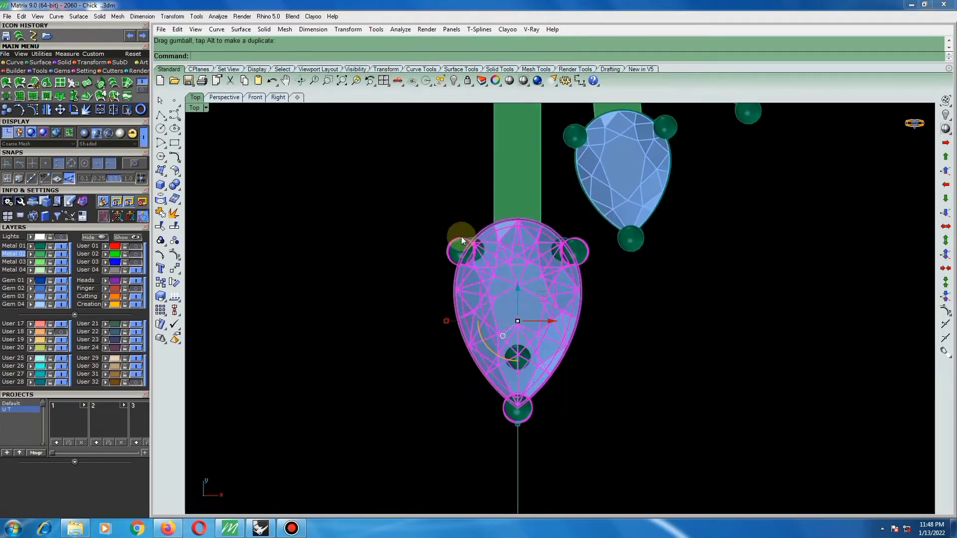
click(476, 241)
scroll(453, 264, down, 2)
Remove the centre strip from its group with the small pear setting.
click(539, 294)
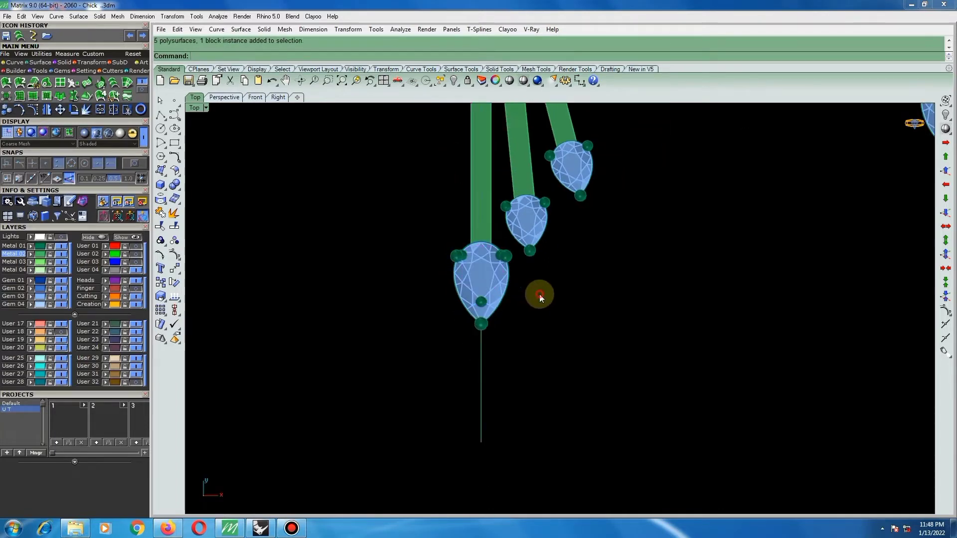
click(160, 240)
click(228, 244)
click(492, 201)
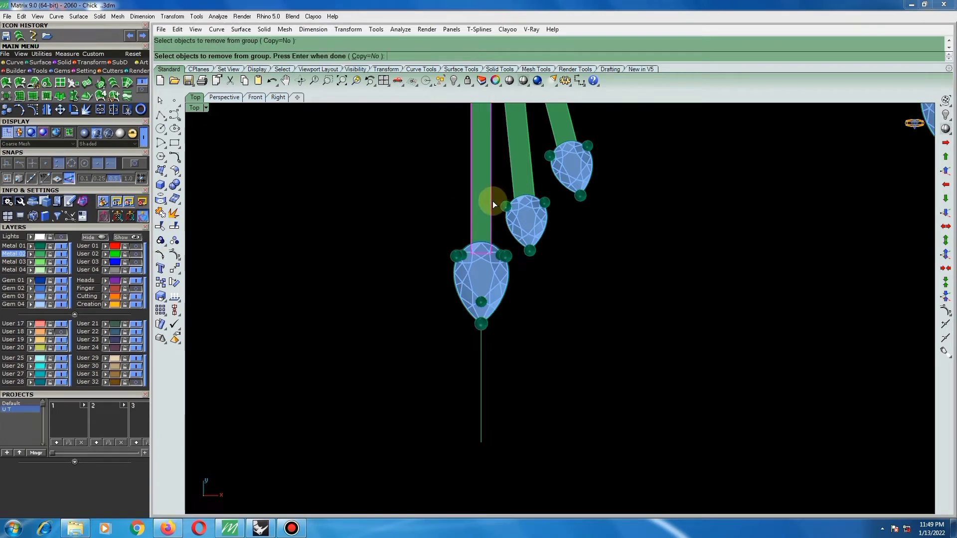
scroll(516, 271, down, 6)
right_click(515, 274)
Hide the small pear setting overlapped by the large one on the centre strip.
scroll(457, 258, up, 4)
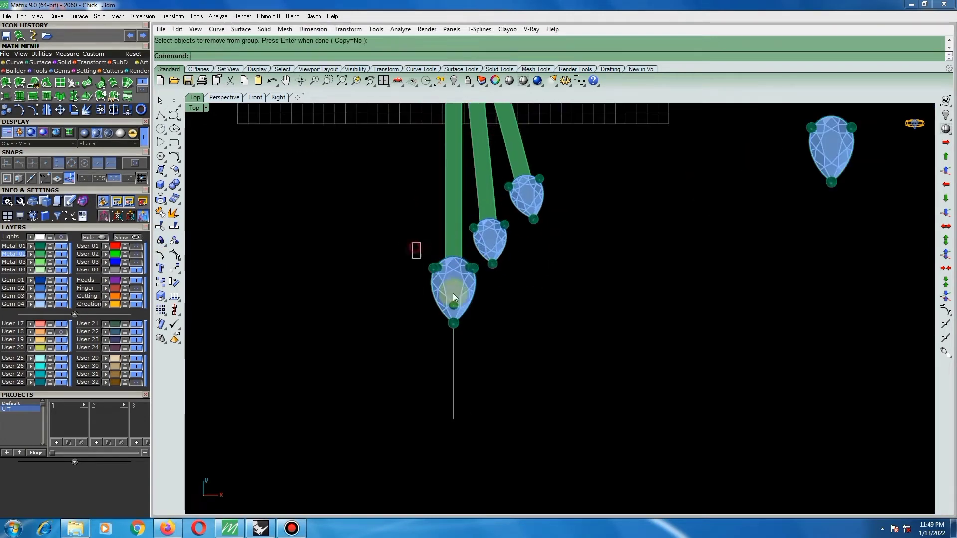
drag(454, 297, 492, 321)
scroll(481, 277, down, 2)
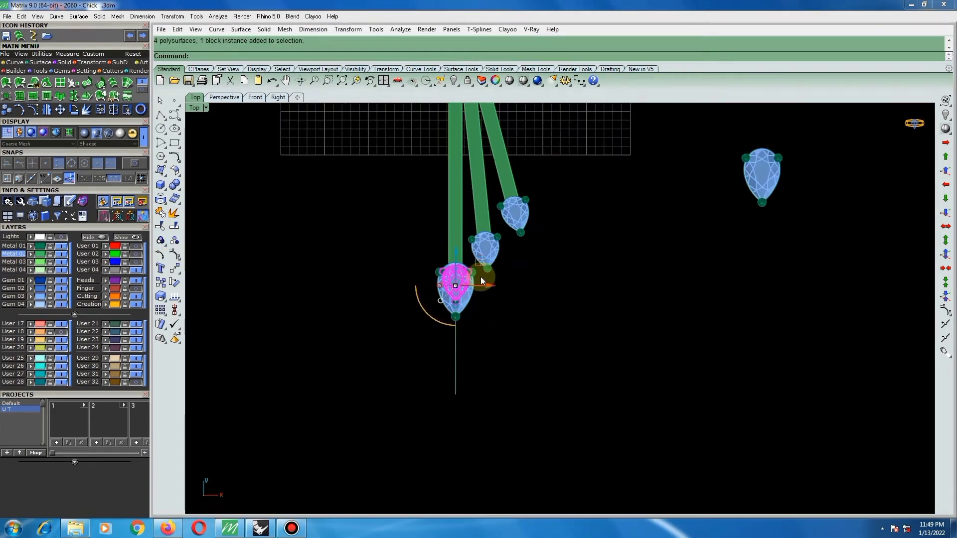
key(ctrl+h)
scroll(512, 312, down, 2)
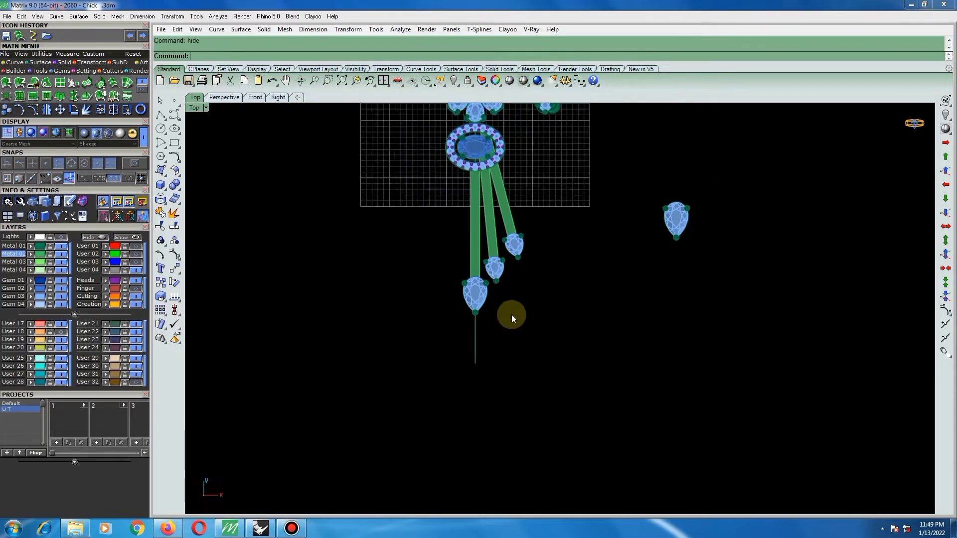
Shift the large pear setting slightly higher along the centre strip.
scroll(523, 305, down, 3)
scroll(518, 275, up, 5)
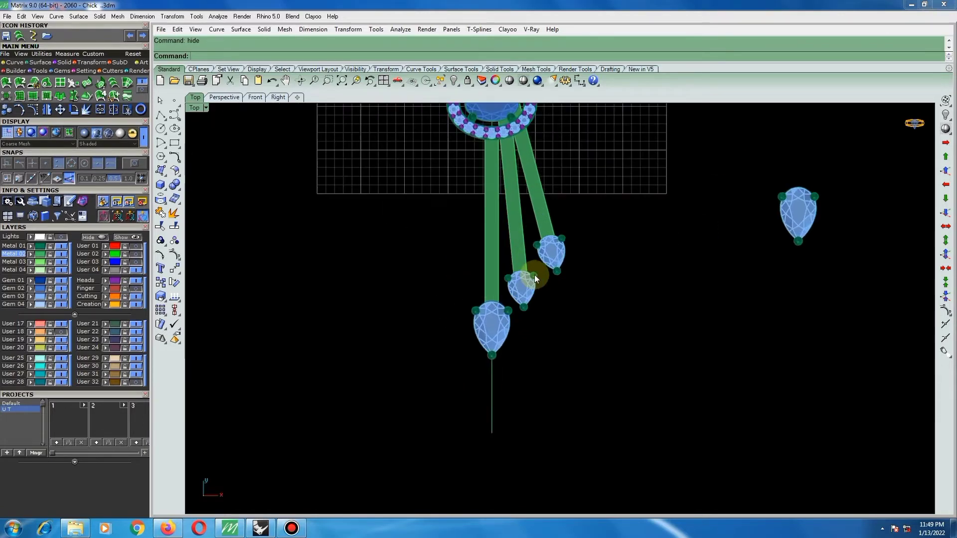
scroll(534, 275, up, 2)
click(496, 310)
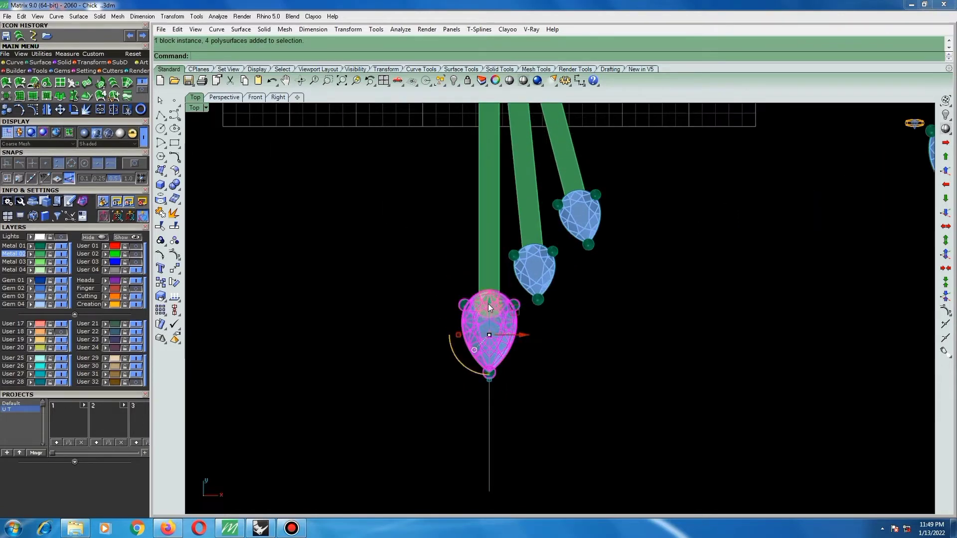
drag(489, 303, 488, 293)
click(549, 334)
scroll(520, 295, down, 5)
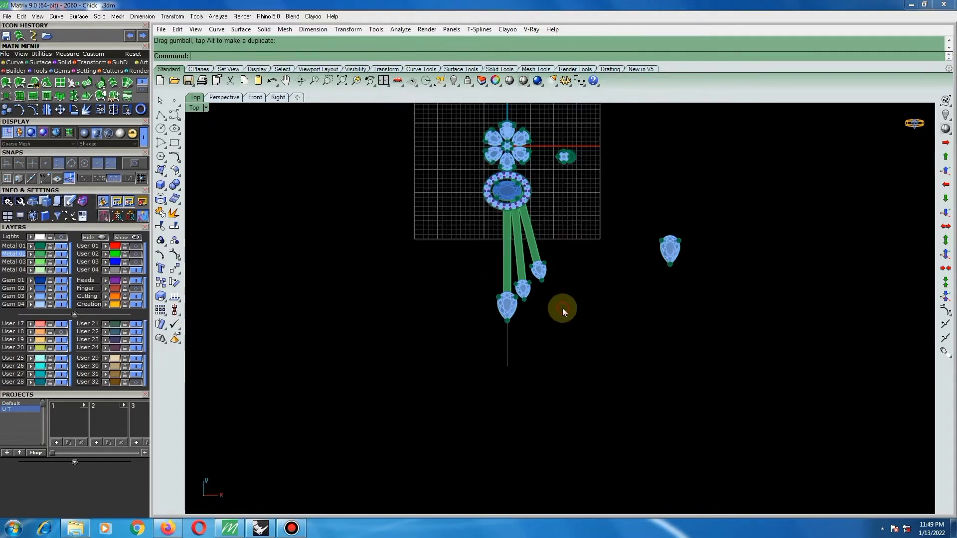
Mirror the two angled strips with their pear settings across the vertical centre line, starting the mirror plane at 0.
scroll(531, 264, up, 2)
right_drag(556, 234, 565, 264)
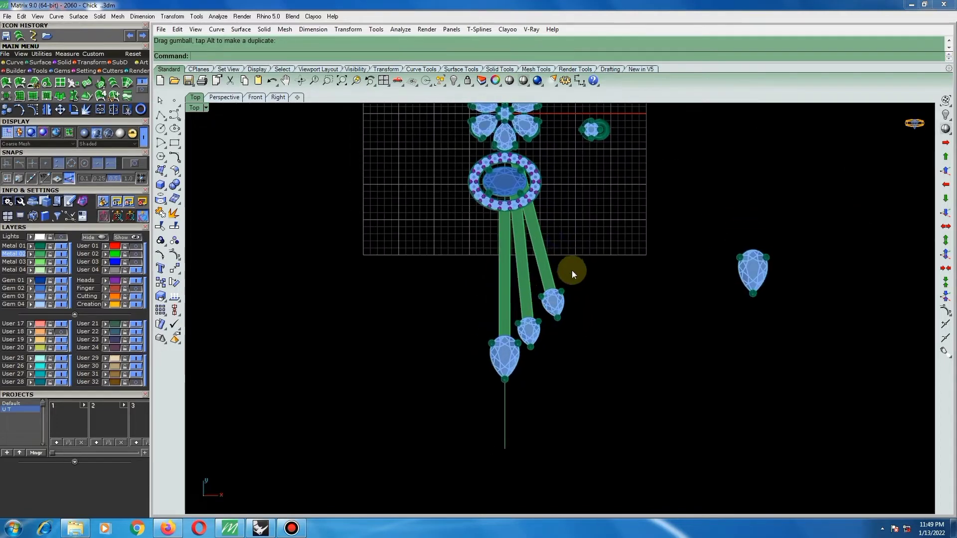
drag(572, 271, 520, 342)
right_drag(527, 325, 510, 286)
scroll(510, 287, up, 2)
text(mirror)
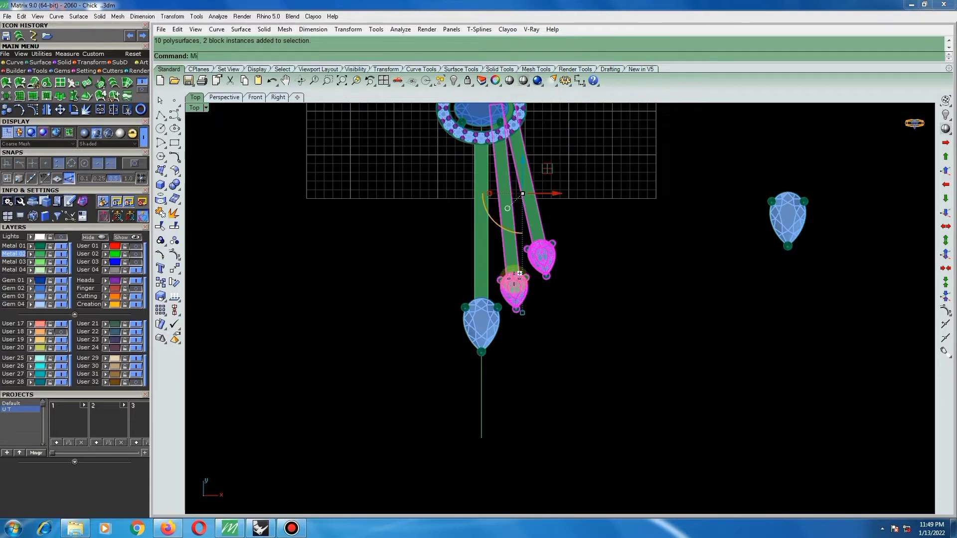
key(Return)
text(0)
key(Return)
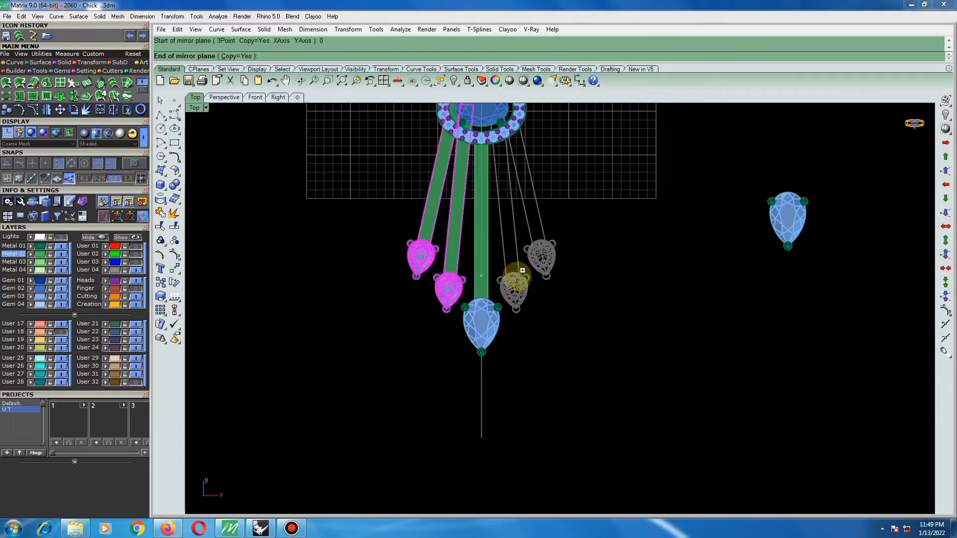
click(542, 327)
Check the fan of five hanging strips and how the pear settings sit on their ends.
scroll(519, 289, down, 5)
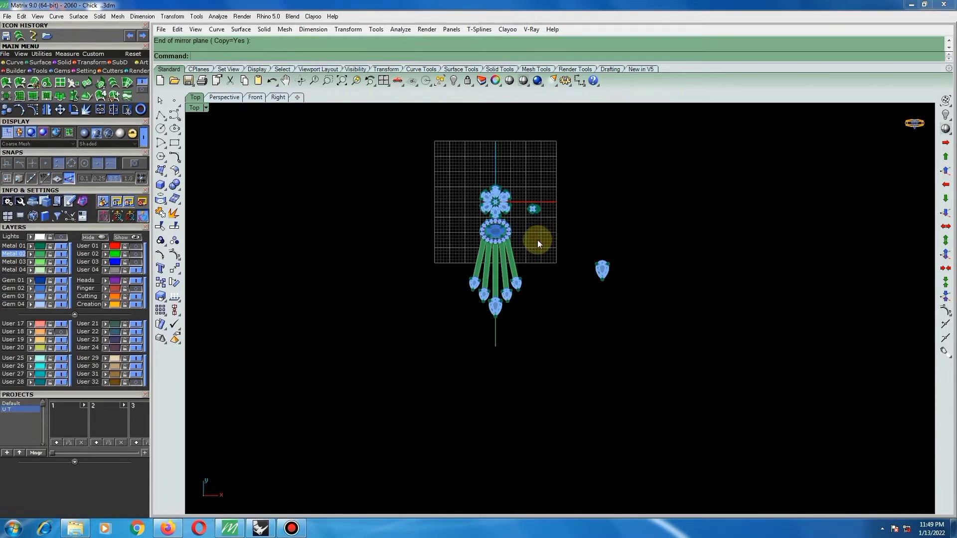
scroll(537, 240, down, 2)
scroll(543, 254, up, 8)
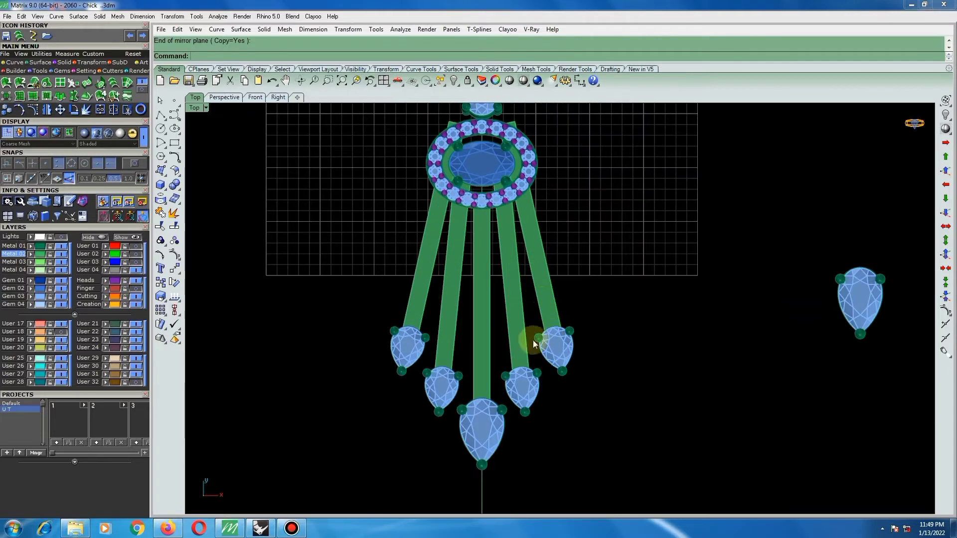
click(524, 373)
scroll(524, 373, up, 3)
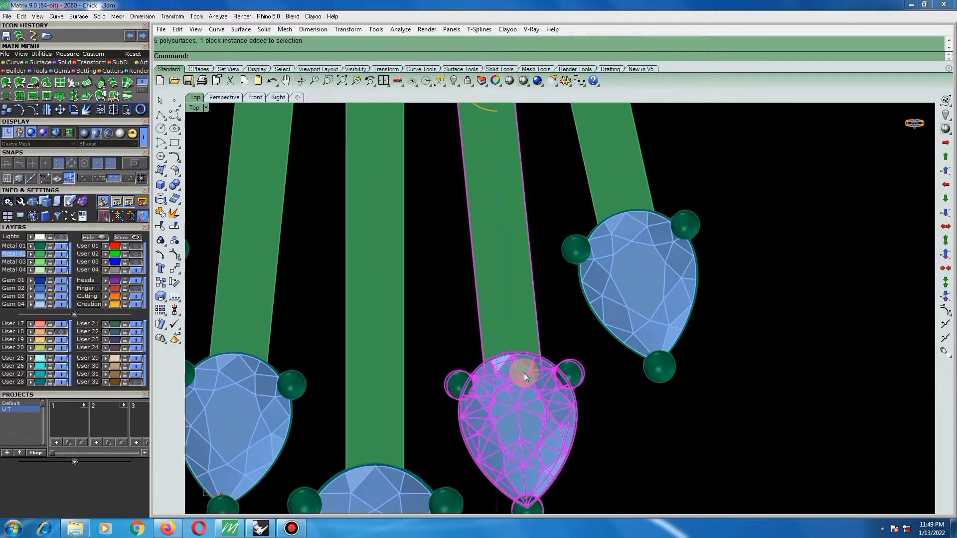
scroll(519, 354, down, 6)
click(556, 360)
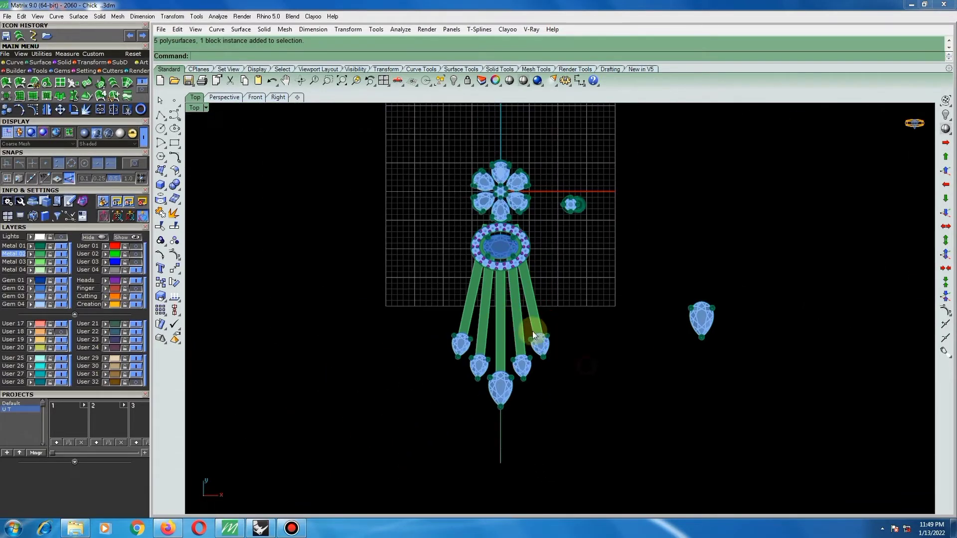
Rotate the inner right strip with its pear setting slightly about its lower end to adjust its angle beneath the oval.
scroll(530, 331, down, 2)
scroll(518, 348, up, 2)
click(515, 346)
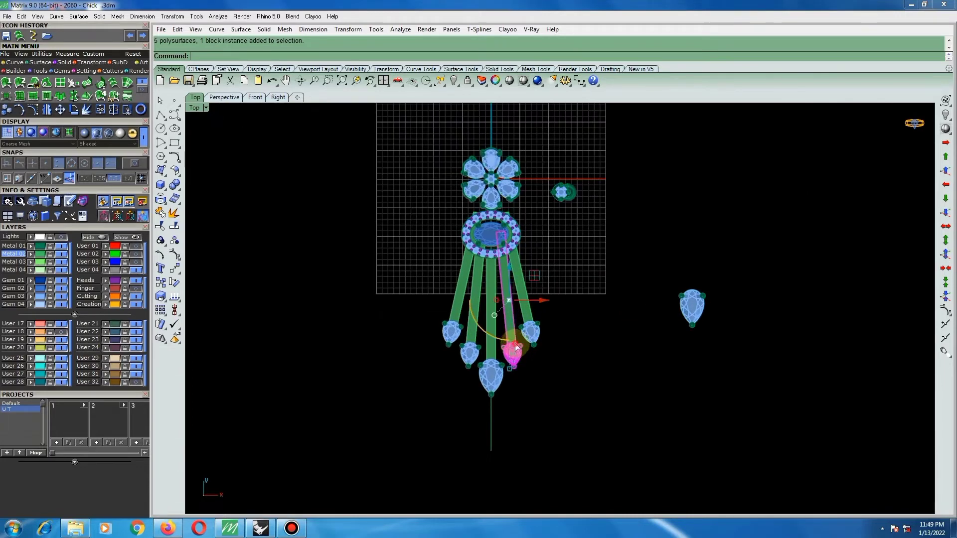
text(rt)
key(space)
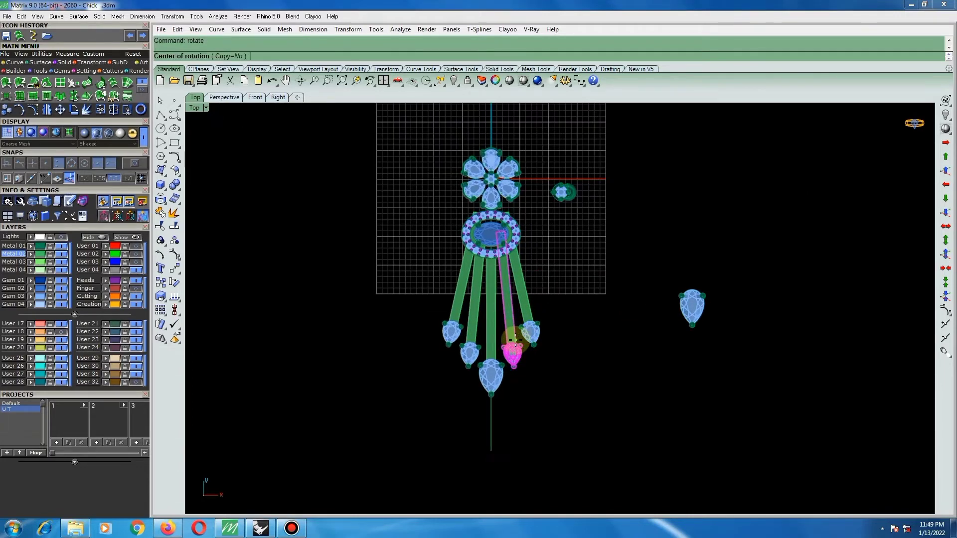
click(513, 344)
scroll(514, 250, up, 10)
click(558, 233)
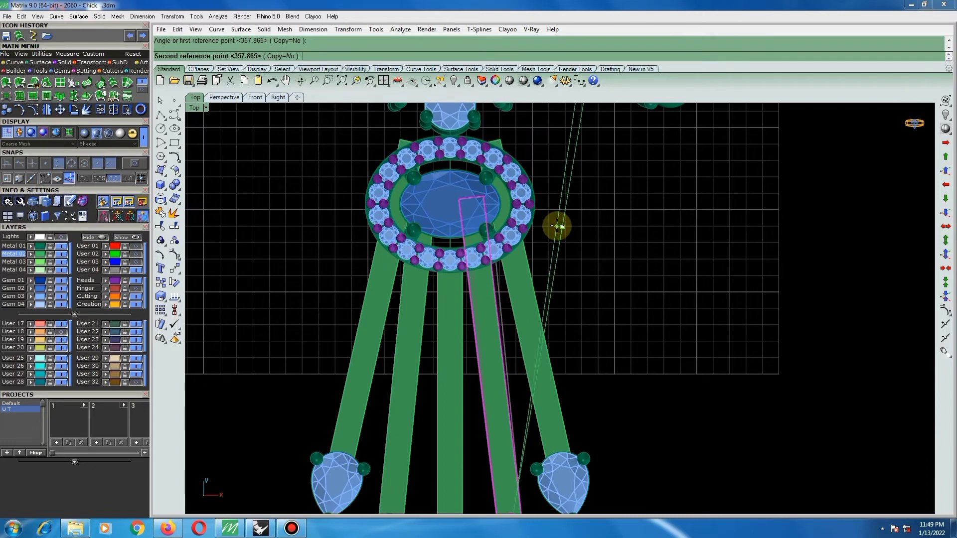
click(531, 286)
scroll(494, 284, down, 6)
Rotate the outer right strip and its pear setting slightly about the strip's lower end to even out the fan.
key(space)
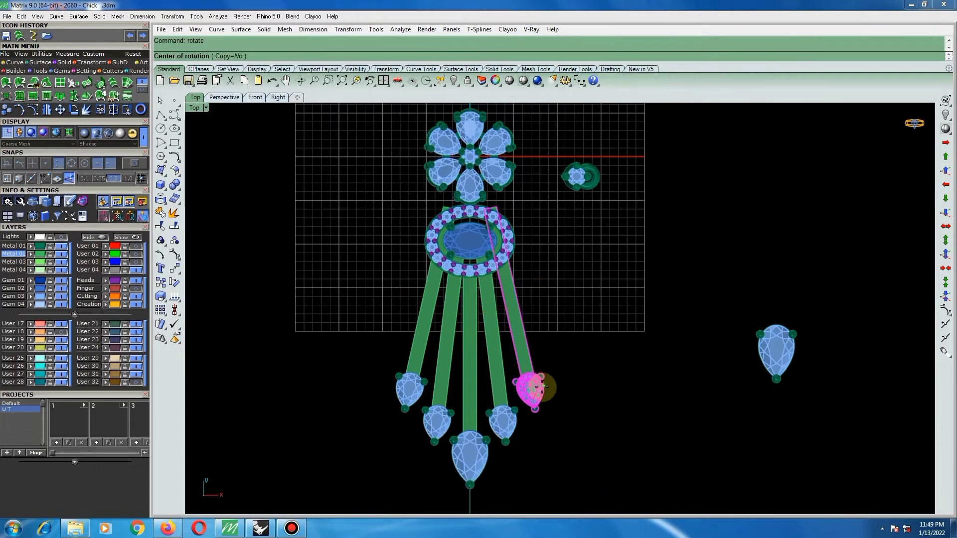
scroll(534, 388, up, 4)
click(525, 377)
scroll(483, 223, up, 3)
click(467, 204)
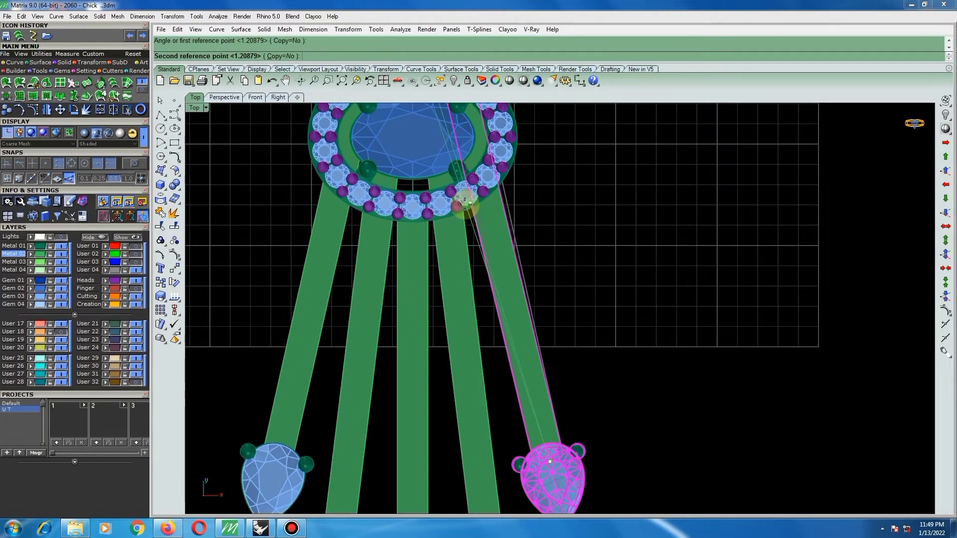
click(478, 211)
scroll(518, 230, down, 6)
key(Escape)
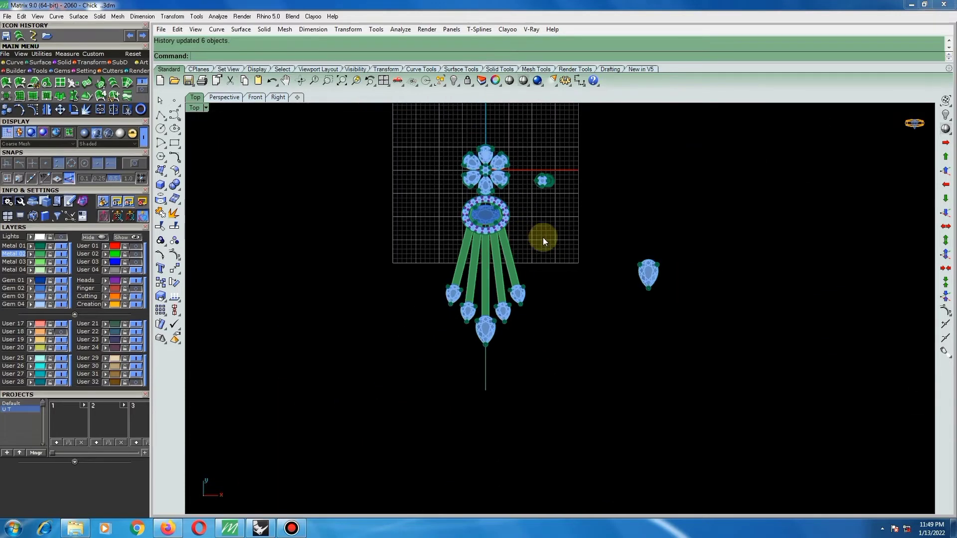
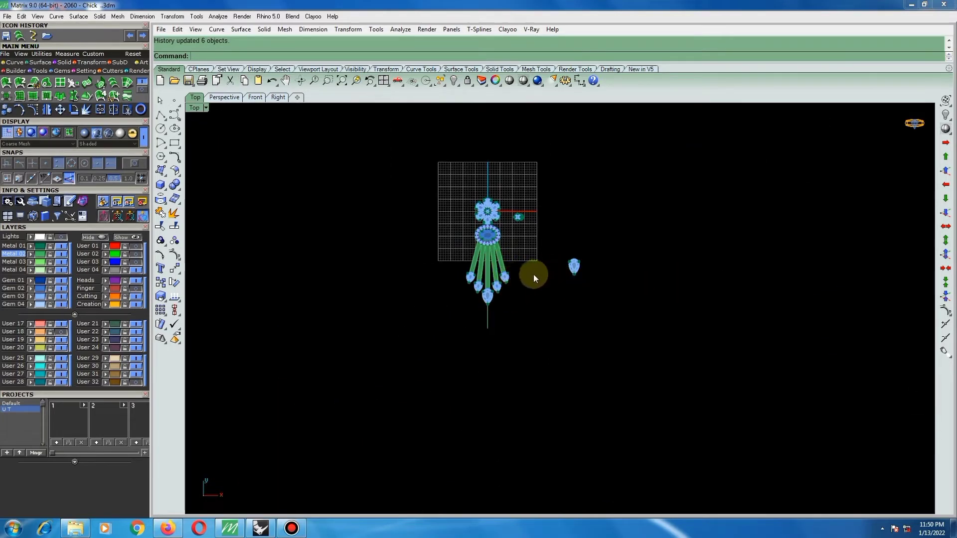
Measure the distance from the lowest central pear stone to the top of the oval halo.
scroll(496, 293, up, 3)
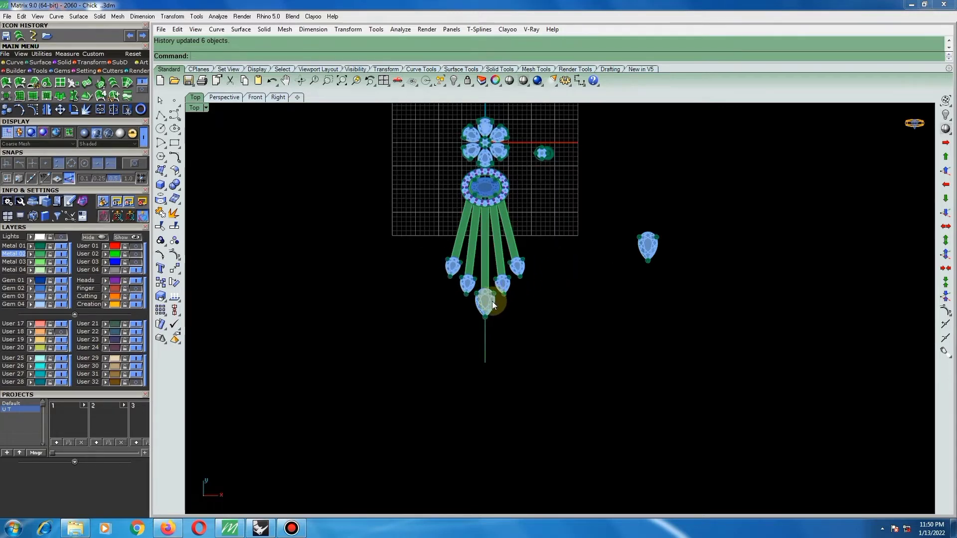
right_click(493, 302)
click(485, 304)
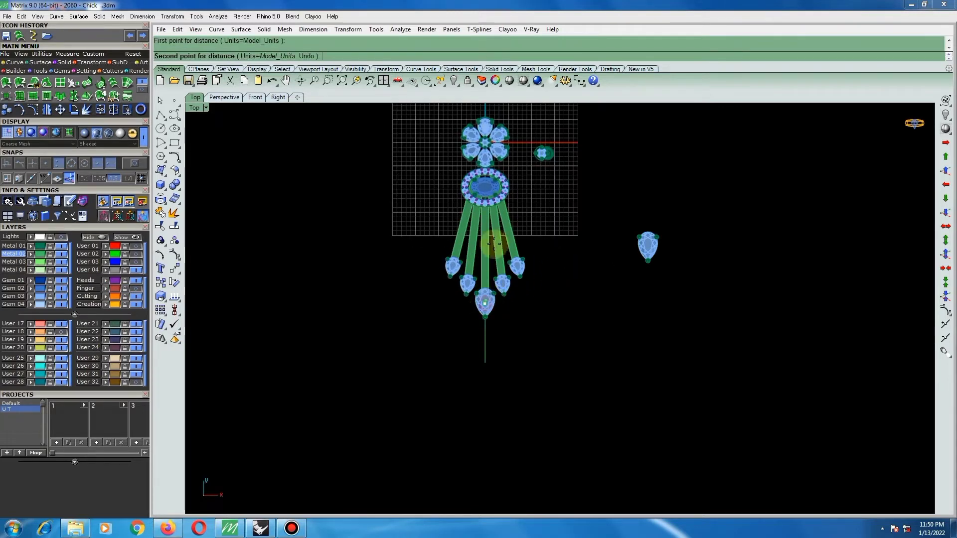
click(492, 178)
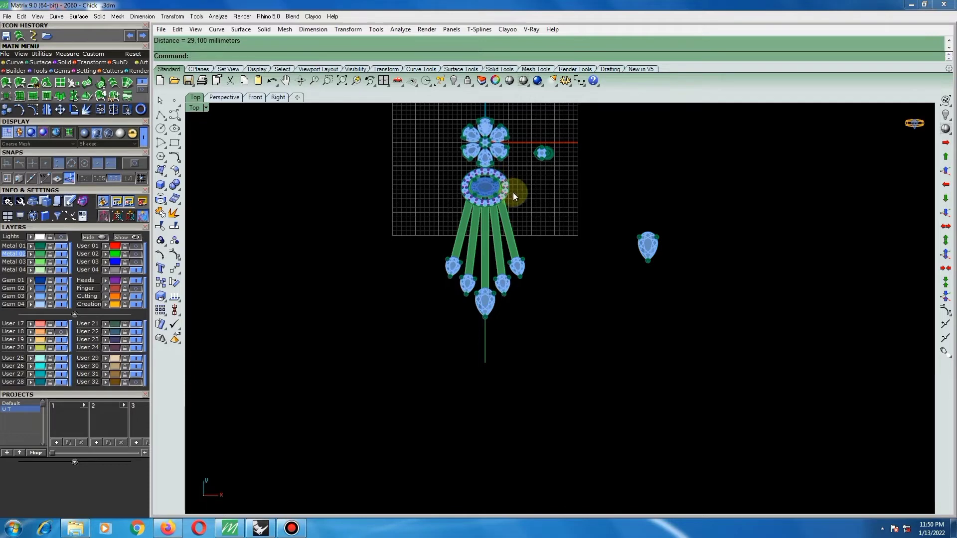
scroll(497, 188, down, 2)
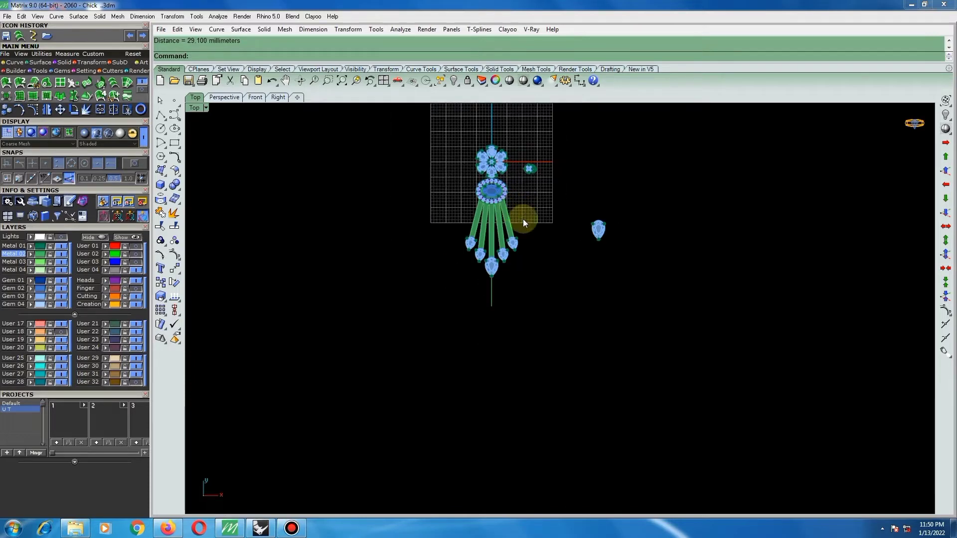
scroll(509, 211, up, 6)
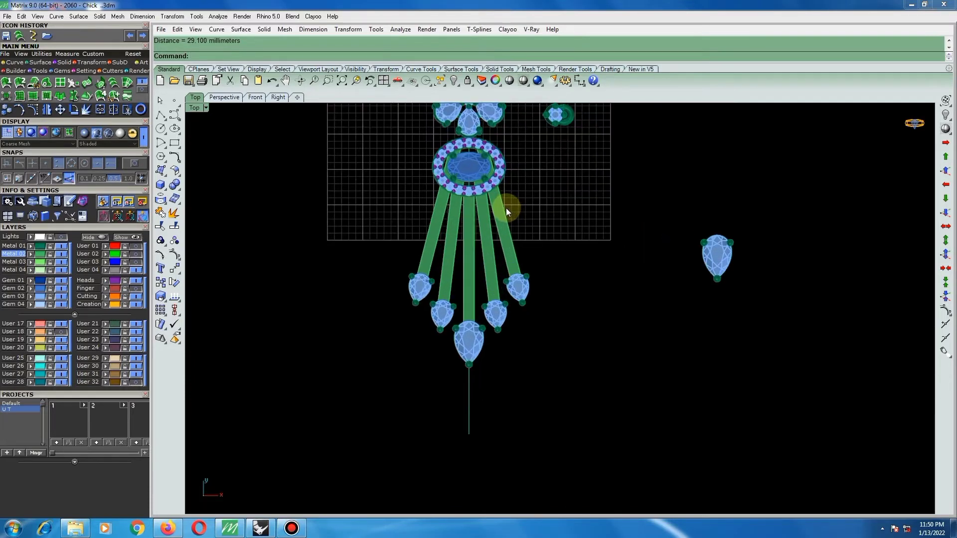
scroll(501, 210, down, 4)
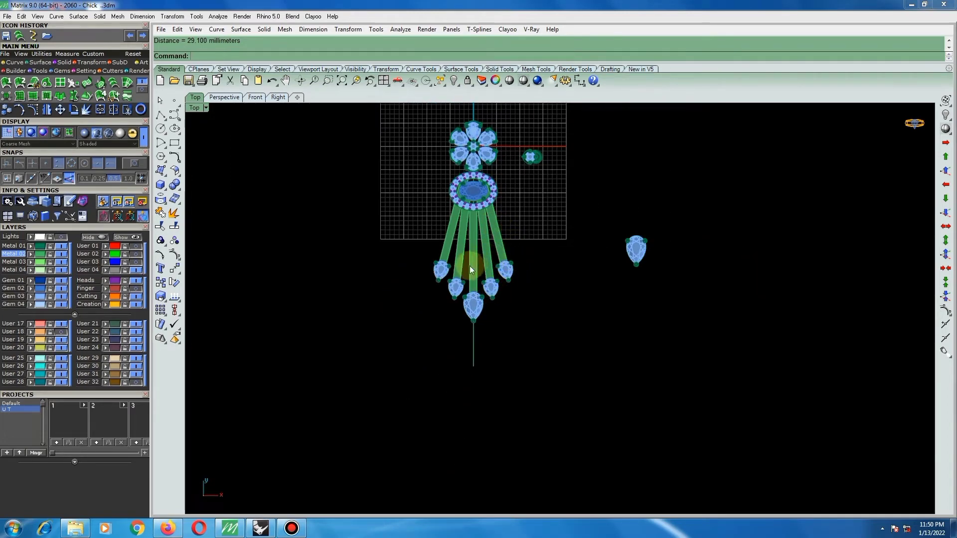
Apply cage editing to the central straight bar with a bounding box, World coordinates and the Global region.
scroll(471, 280, up, 2)
scroll(486, 319, up, 2)
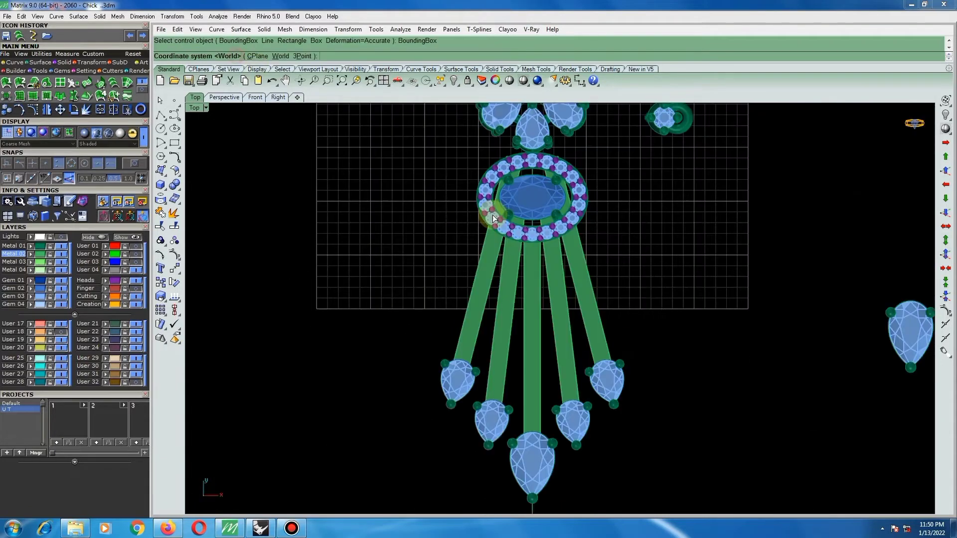
key(Return)
key(Return)
key(Return)
scroll(520, 381, up, 2)
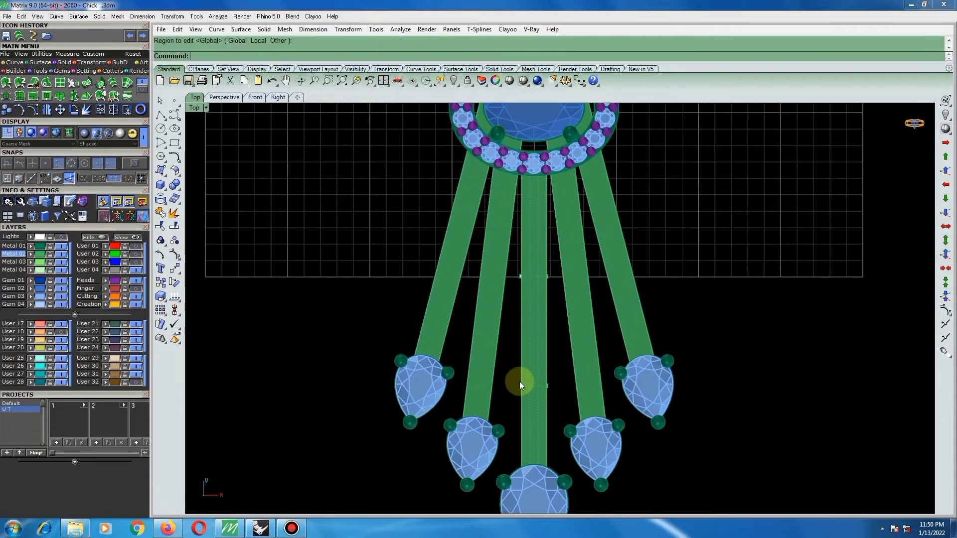
Raise the two middle rows of cage points vertically so the central bar arches upward.
drag(547, 355, 571, 251)
ctrl+shift+right_drag(570, 310, 470, 230)
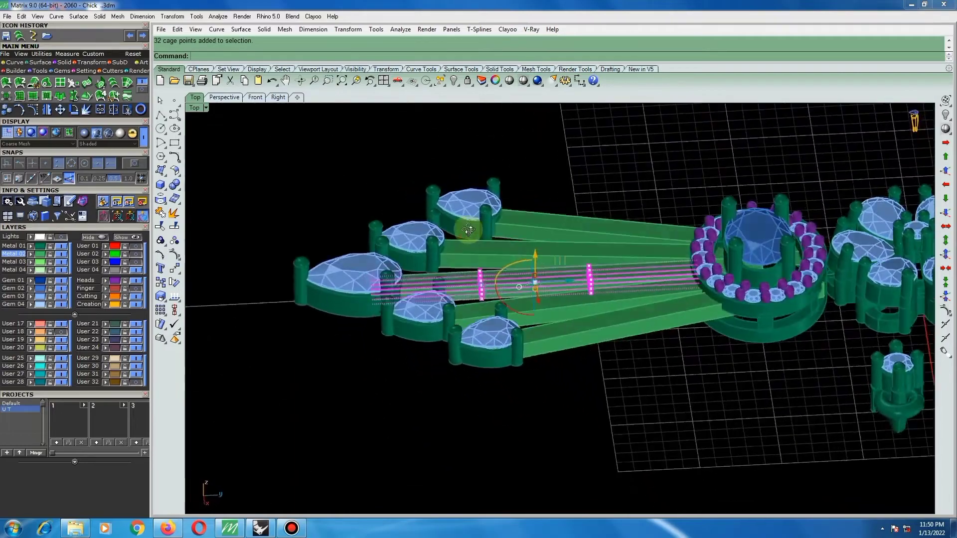
scroll(552, 264, up, 4)
ctrl+shift+right_drag(553, 264, 506, 250)
drag(535, 262, 538, 247)
click(650, 198)
ctrl+shift+right_drag(650, 198, 469, 325)
drag(427, 321, 636, 231)
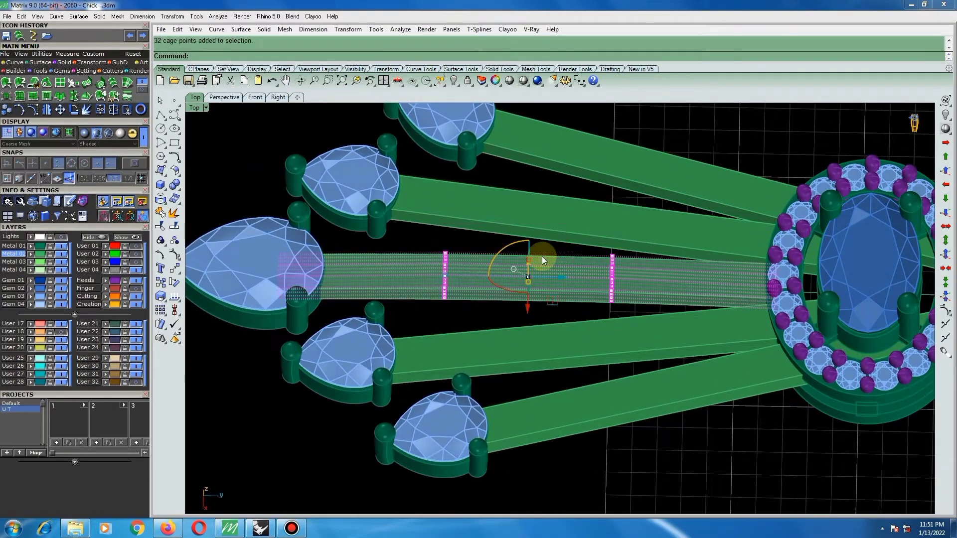
ctrl+shift+right_drag(543, 256, 534, 297)
scroll(534, 297, up, 2)
ctrl+shift+right_drag(546, 264, 556, 252)
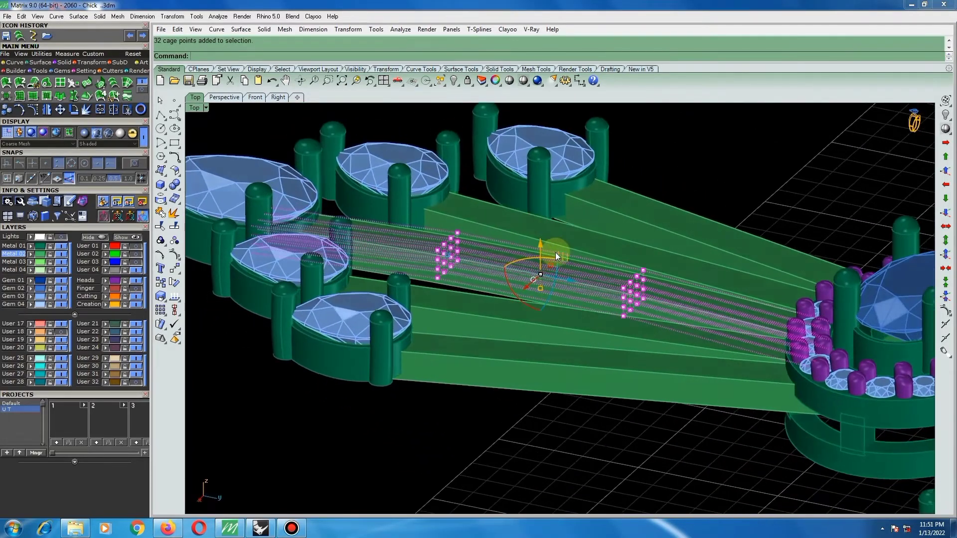
drag(541, 248, 539, 226)
click(752, 170)
Raise only the middle row of cage points nearer the oval halo slightly to refine the central bar's arch.
scroll(552, 238, down, 2)
ctrl+shift+right_drag(552, 239, 596, 254)
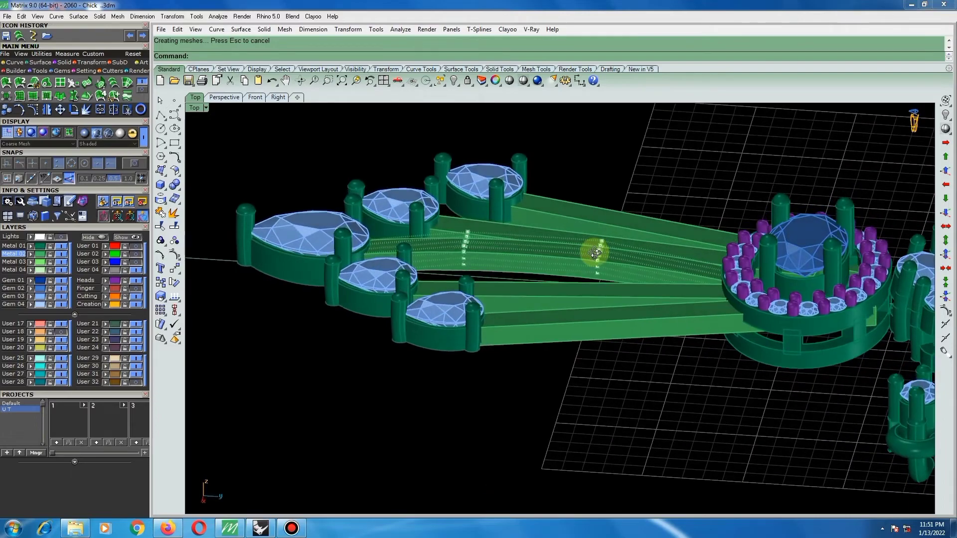
scroll(599, 260, down, 5)
ctrl+shift+right_drag(623, 295, 654, 371)
drag(653, 371, 740, 193)
scroll(668, 255, up, 3)
ctrl+shift+right_drag(668, 255, 709, 159)
scroll(667, 192, up, 4)
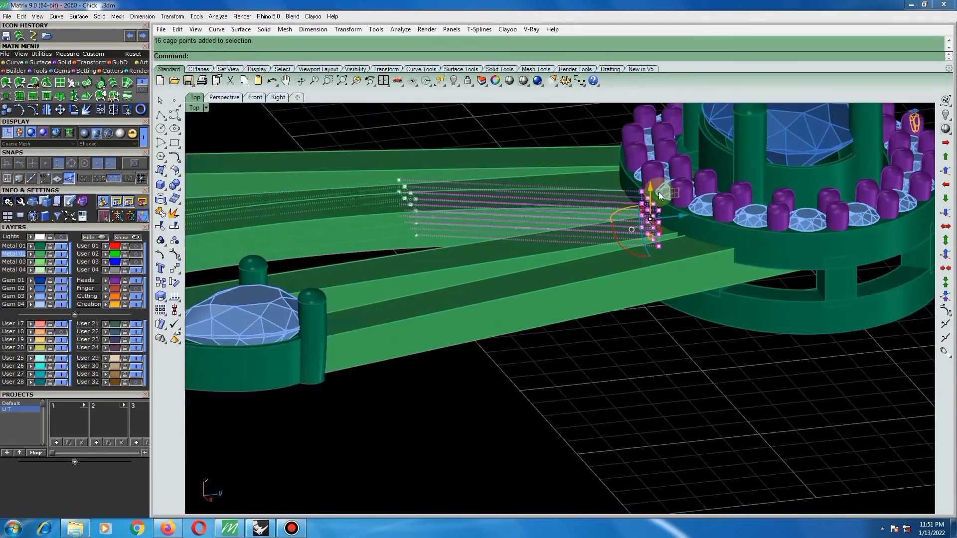
drag(650, 184, 648, 175)
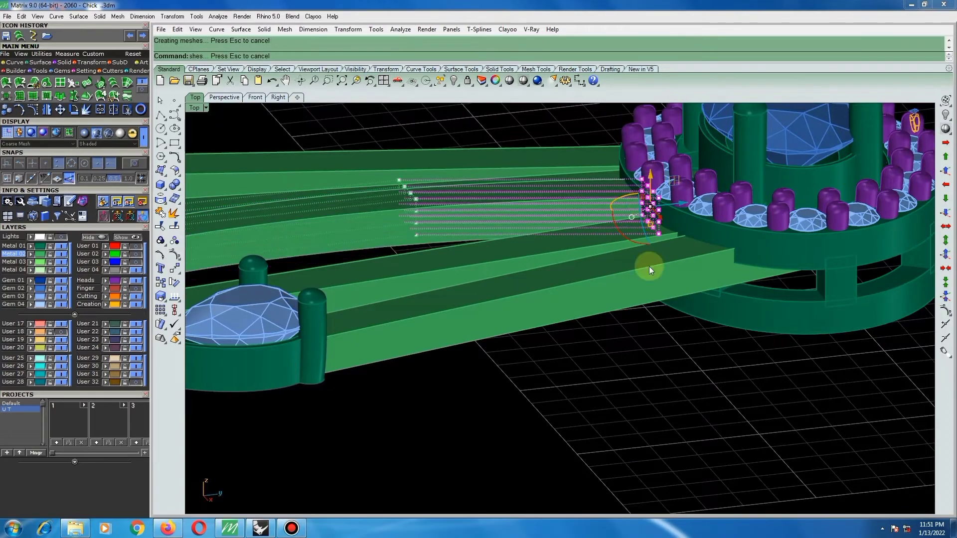
click(669, 345)
scroll(650, 329, down, 5)
ctrl+shift+right_drag(625, 311, 607, 378)
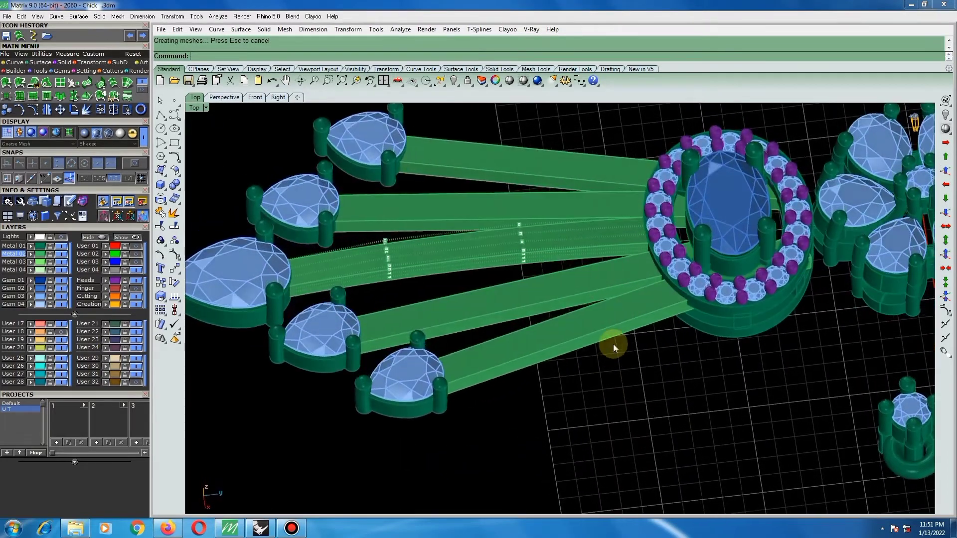
scroll(610, 342, down, 4)
scroll(600, 334, up, 4)
ctrl+shift+right_drag(598, 331, 590, 296)
scroll(591, 296, down, 3)
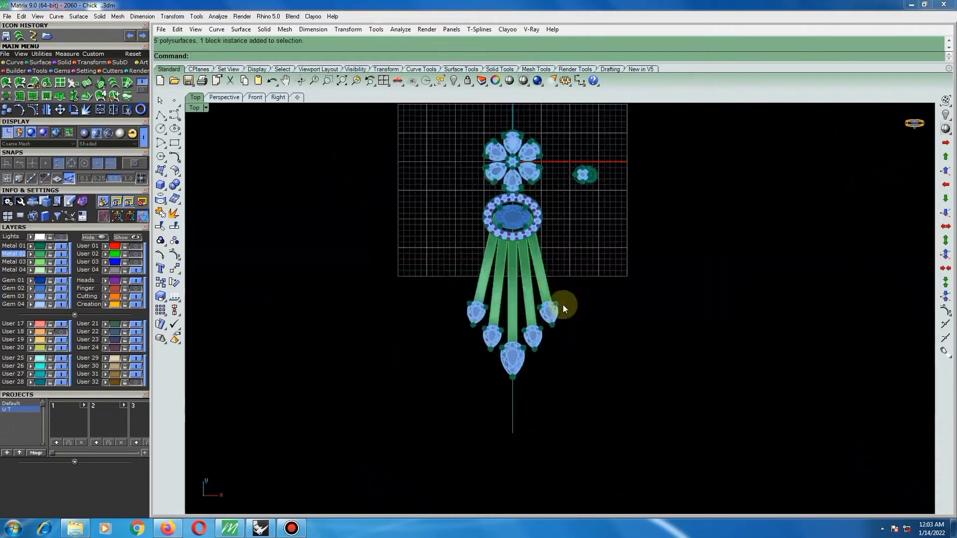
Move the outermost right drop, with its bar and pear stone setting, slightly up toward the oval halo.
scroll(564, 294, up, 2)
click(545, 317)
scroll(546, 295, up, 3)
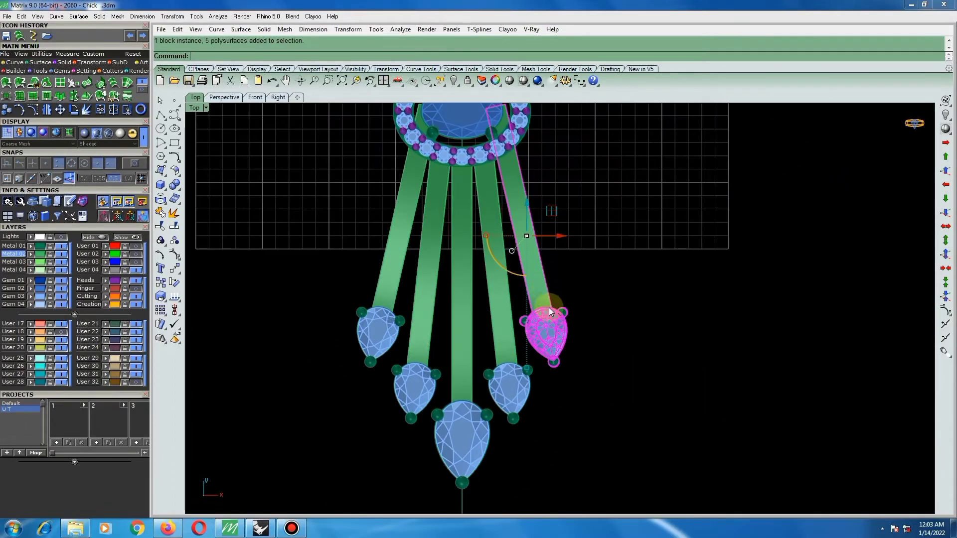
drag(548, 300, 546, 294)
scroll(513, 280, down, 4)
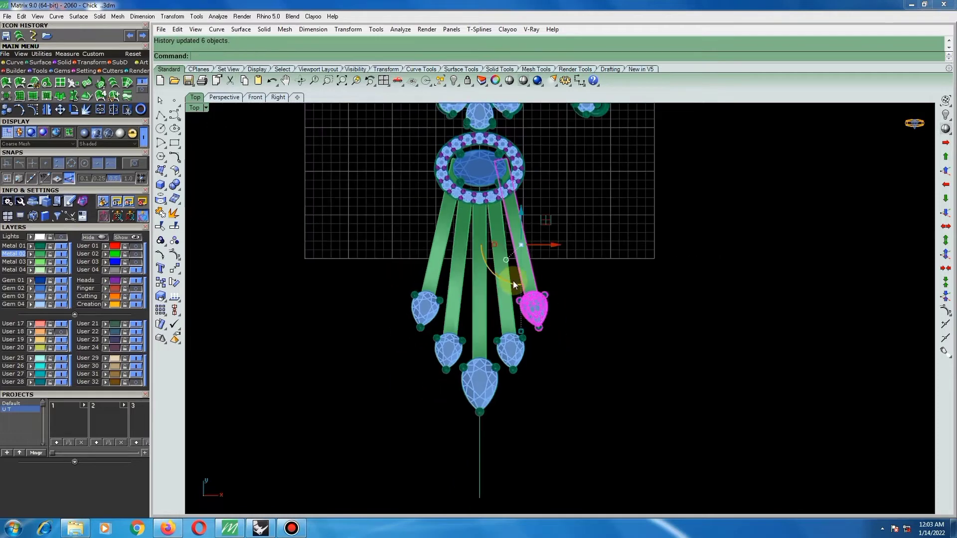
scroll(508, 279, down, 4)
key(Escape)
scroll(501, 294, down, 8)
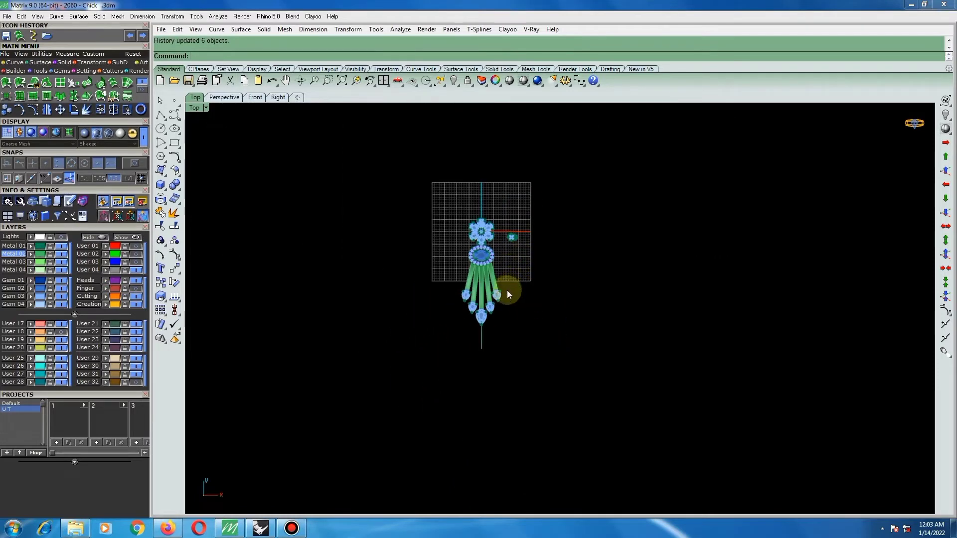
Move both right-hand drops together, with their bars and pear stone settings, slightly upward.
scroll(501, 291, up, 5)
drag(517, 259, 490, 286)
scroll(491, 279, up, 4)
click(543, 243)
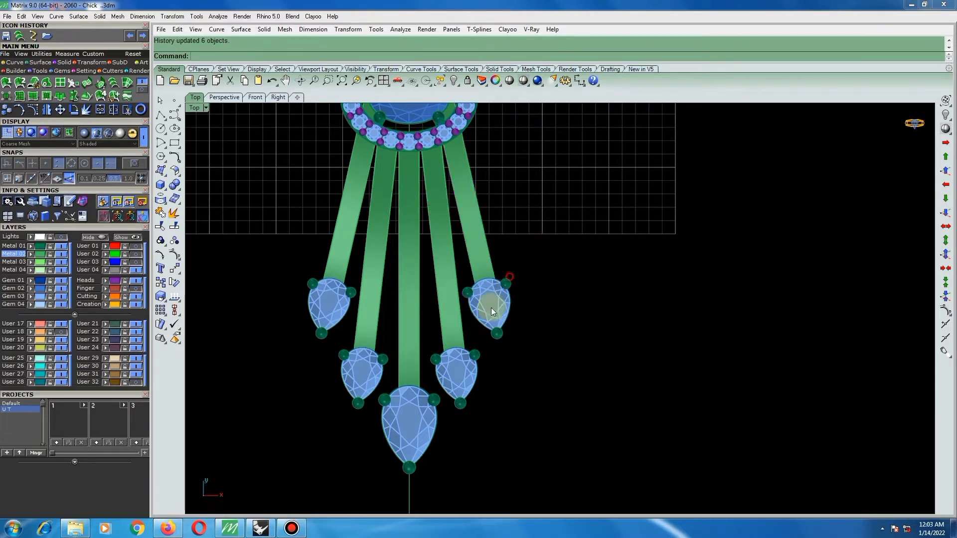
drag(521, 254, 448, 369)
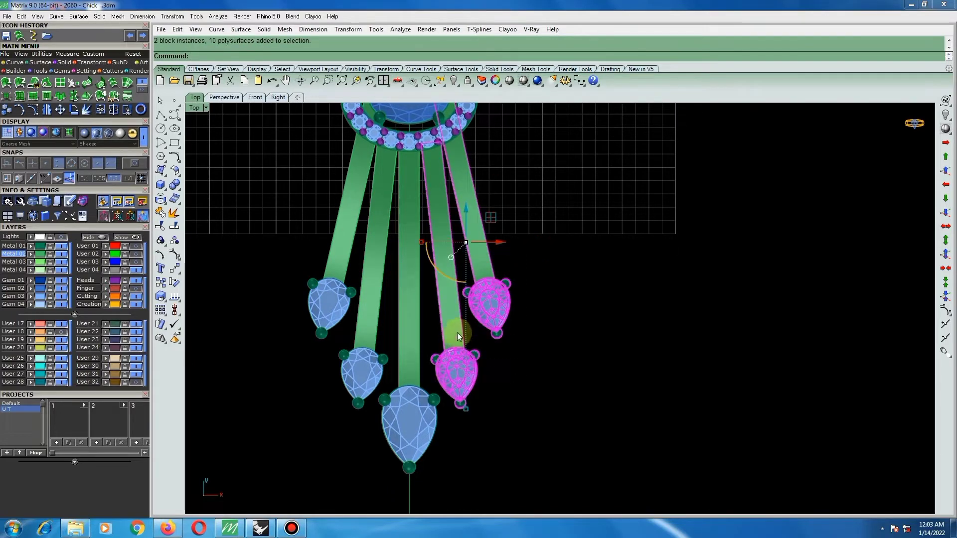
drag(468, 212, 466, 206)
scroll(454, 272, down, 4)
click(540, 315)
scroll(479, 316, down, 4)
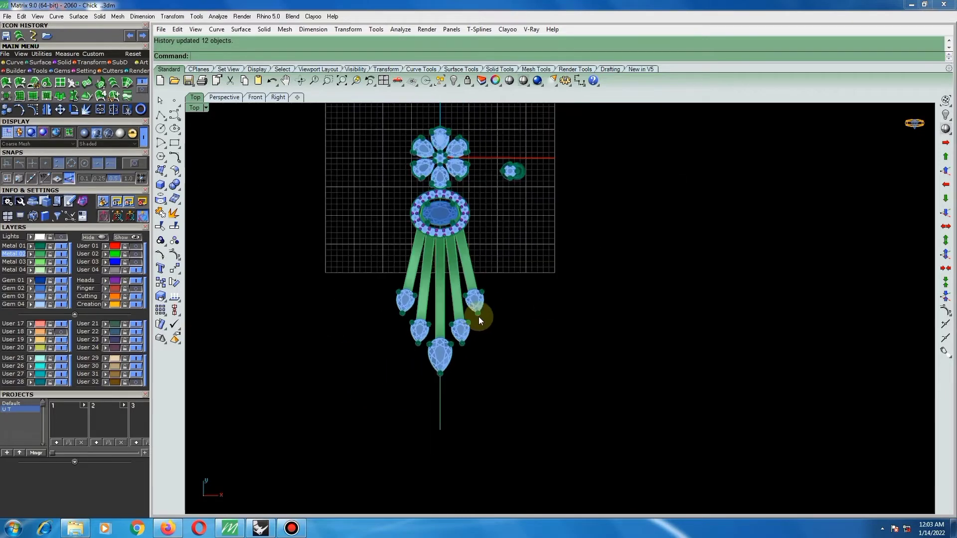
Shift the outermost right drop slightly back down, away from the oval halo.
scroll(531, 300, down, 4)
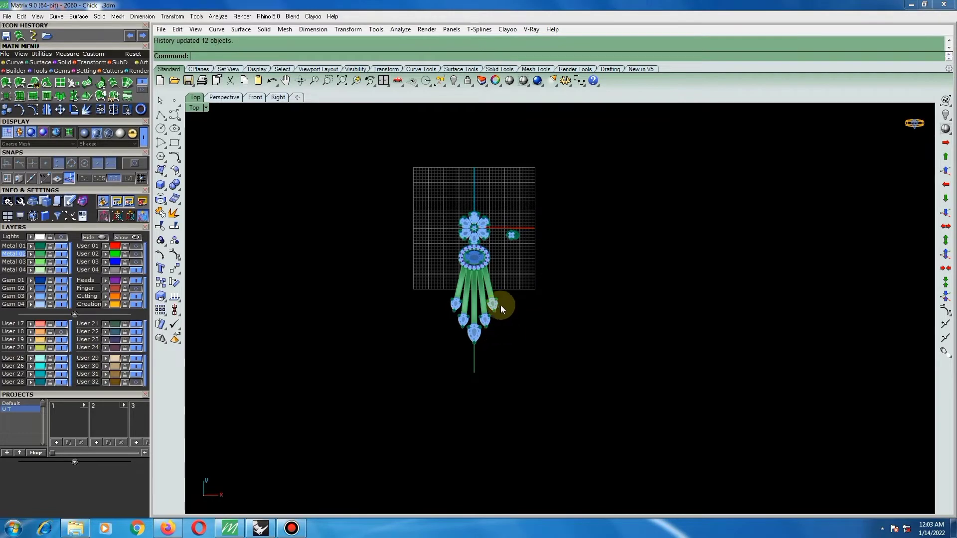
scroll(500, 305, up, 3)
click(495, 277)
scroll(472, 280, up, 3)
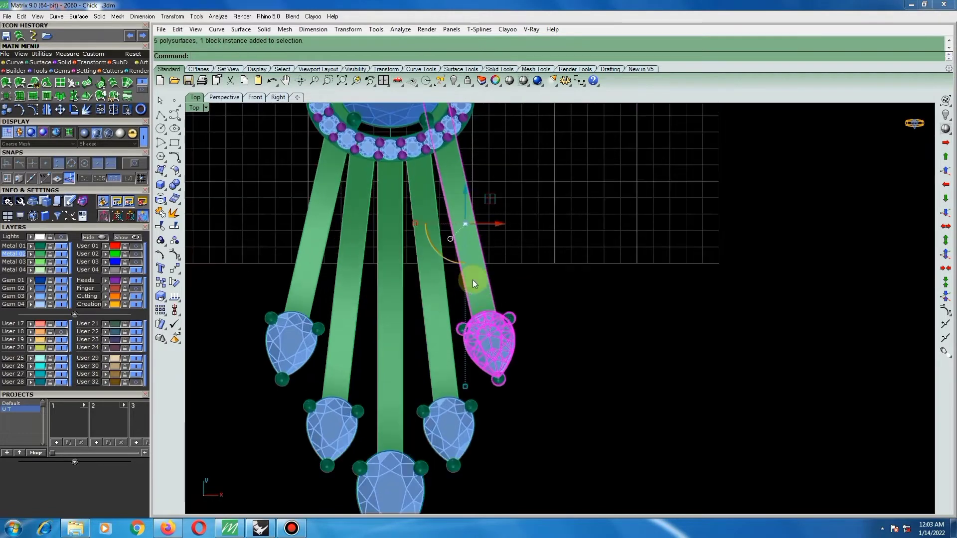
scroll(484, 316, up, 2)
drag(484, 316, 487, 334)
scroll(489, 334, down, 6)
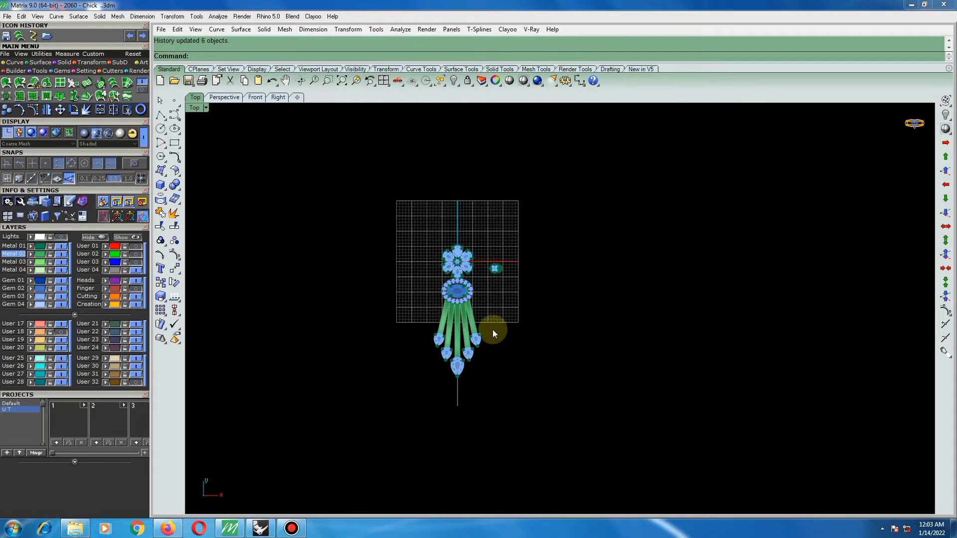
Examine the arched bars and their joints with the halo and pear settings in perspective, Right view and from below.
right_drag(493, 330, 555, 346)
scroll(587, 357, up, 3)
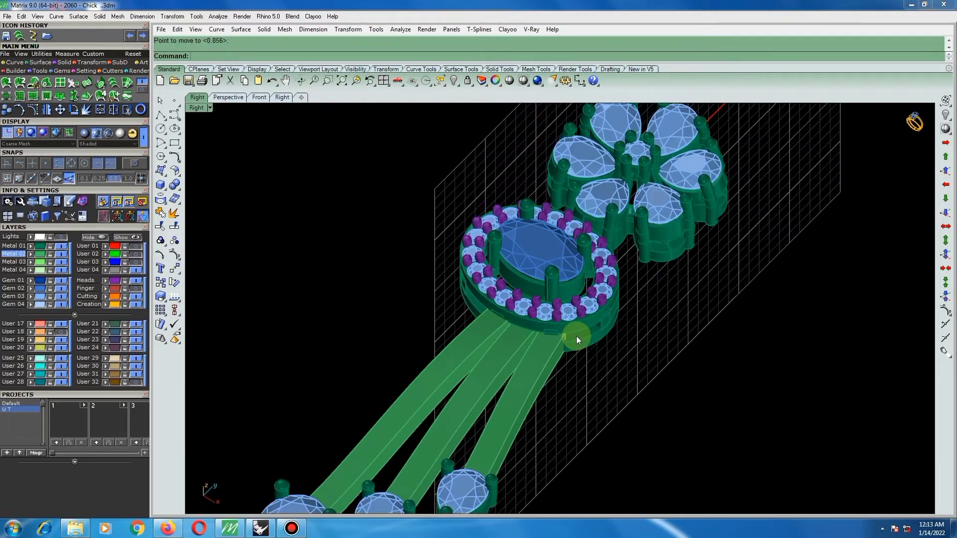
right_drag(576, 337, 616, 351)
scroll(557, 390, down, 6)
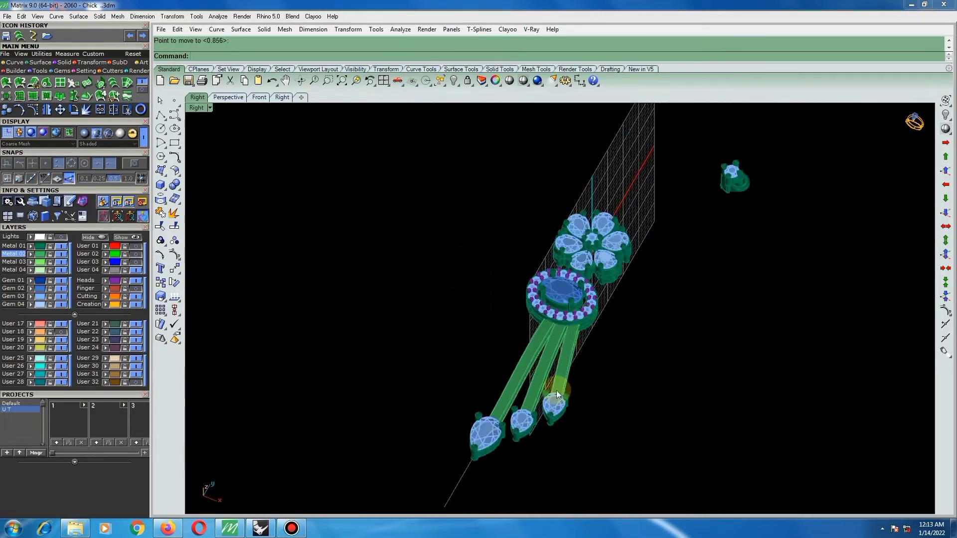
right_drag(556, 390, 459, 254)
text(r)
key(Return)
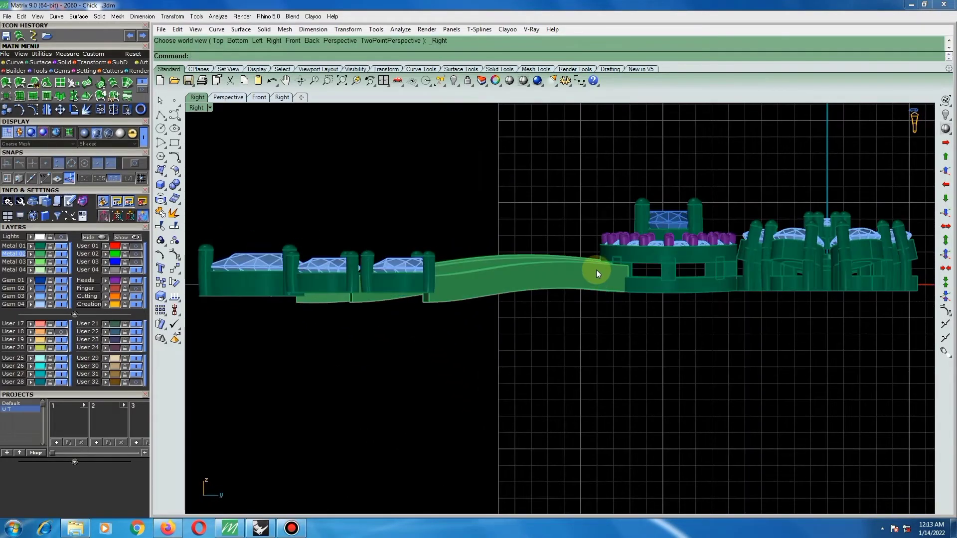
mouse_move(604, 272)
right_down()
mouse_move(605, 308)
mouse_move(556, 297)
mouse_move(553, 333)
mouse_move(581, 301)
mouse_move(613, 286)
mouse_move(593, 288)
right_up()
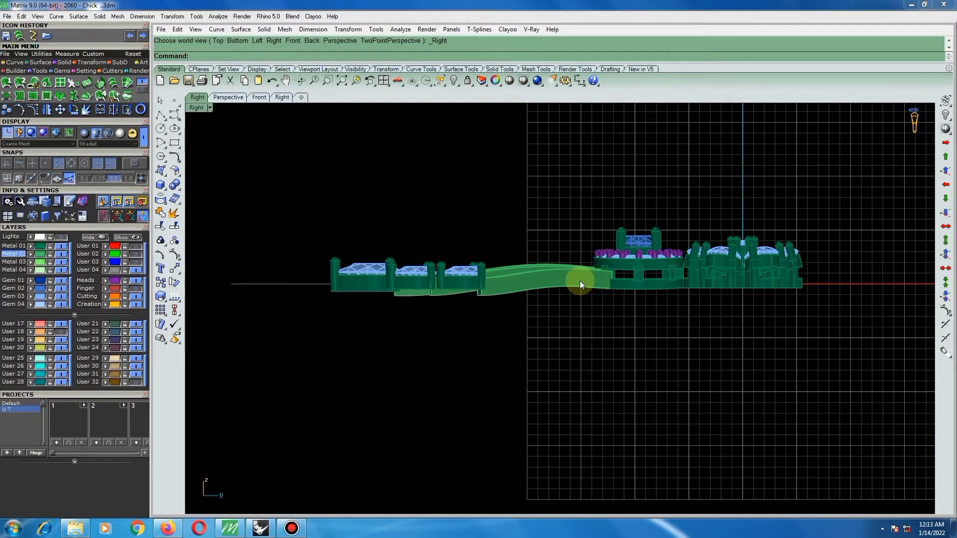
scroll(468, 288, up, 4)
right_drag(481, 299, 478, 150)
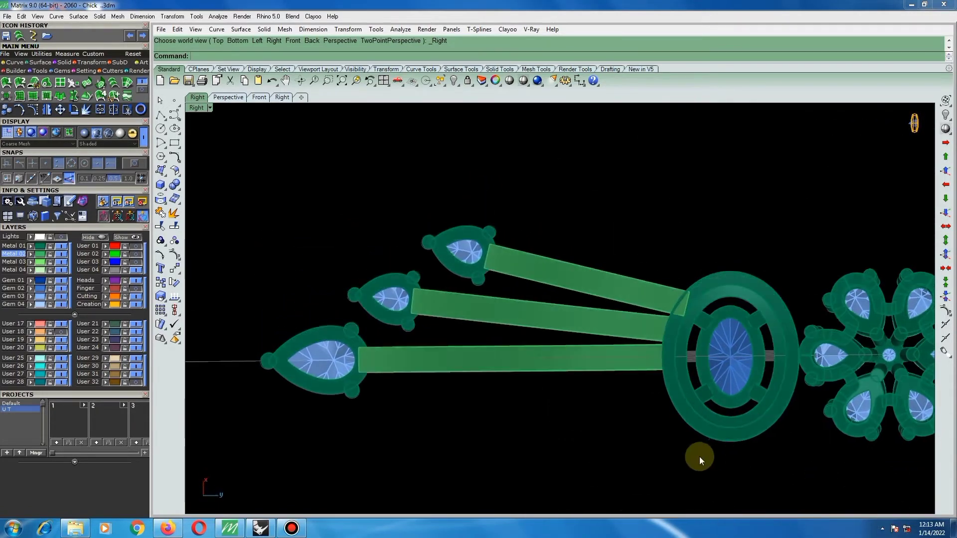
Extract copies of the underside faces of the central pear setting's rim and its three prongs.
key(F2)
scroll(549, 362, down, 4)
scroll(585, 196, up, 10)
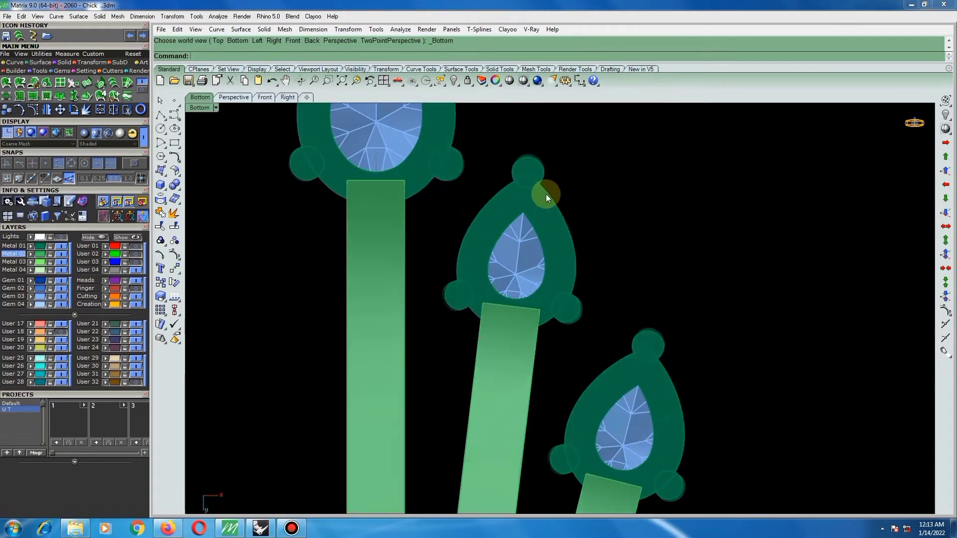
right_drag(620, 256, 504, 384)
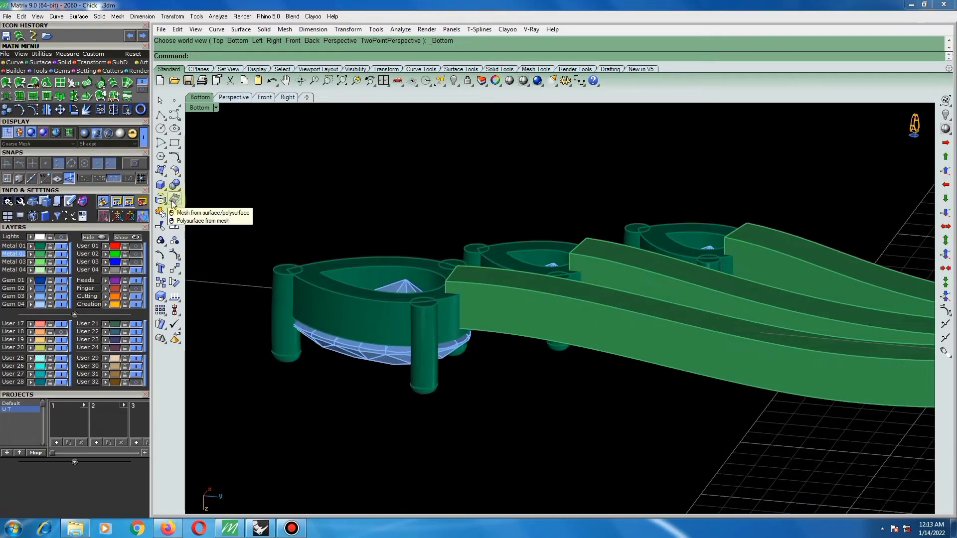
right_click(173, 215)
scroll(324, 279, up, 3)
click(264, 249)
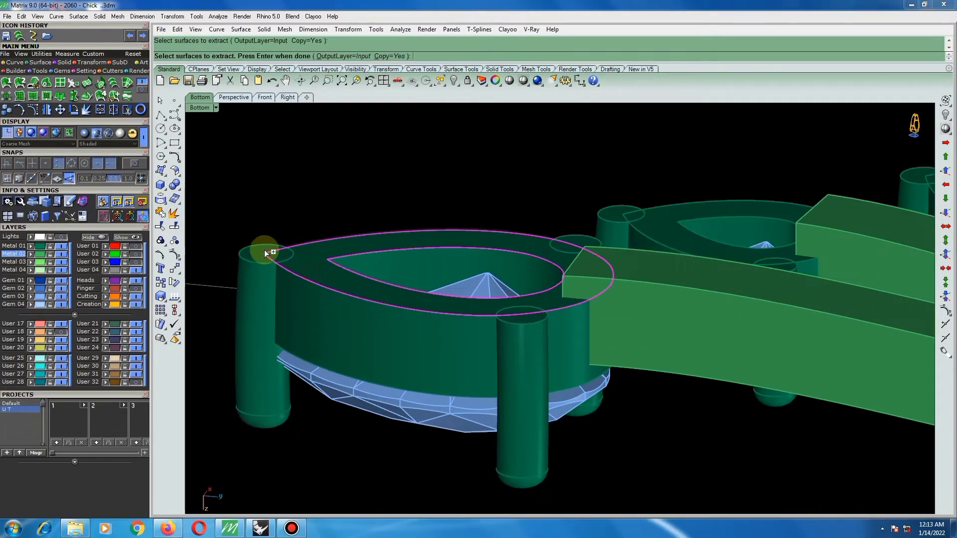
scroll(519, 318, up, 4)
click(504, 321)
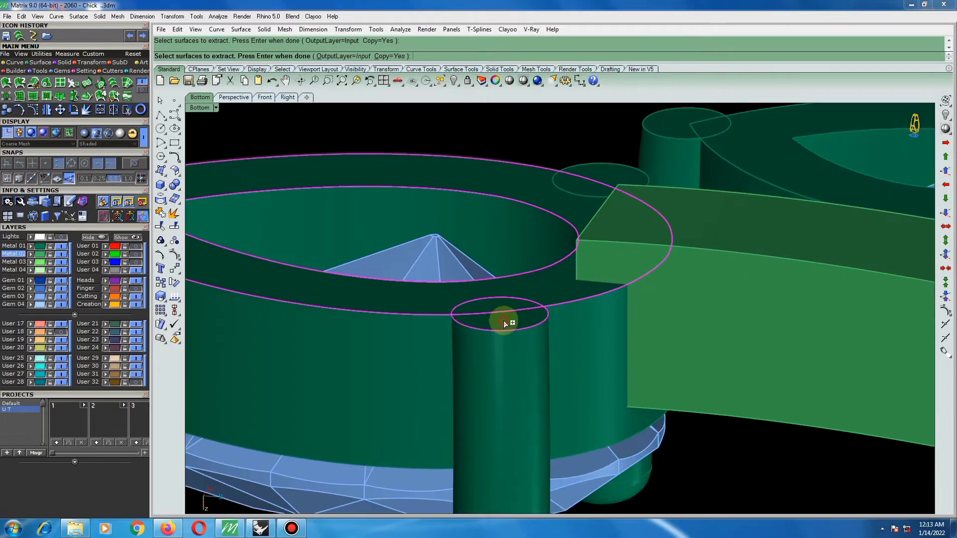
click(600, 177)
scroll(600, 235, down, 5)
key(Return)
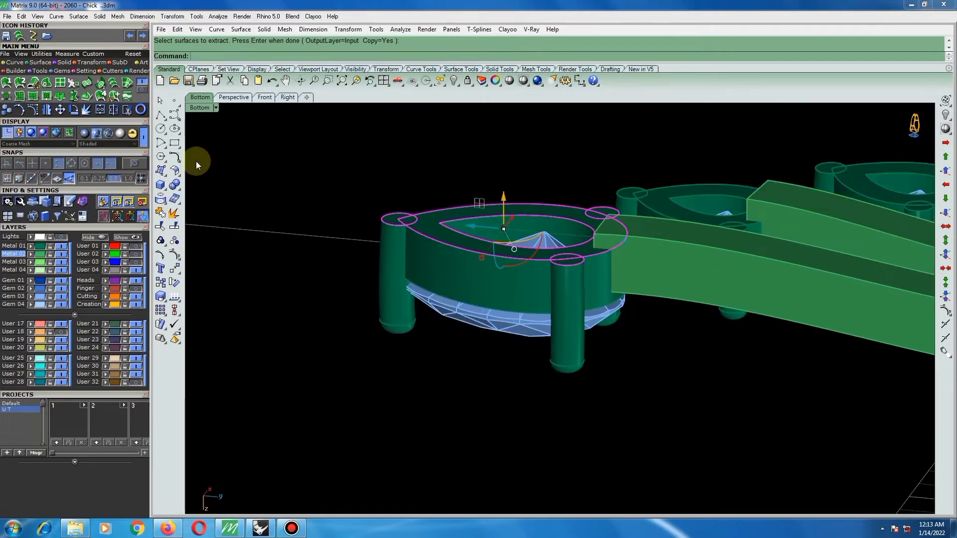
Try to offset the extracted underside faces of the central pear setting by 0.6 as solids.
click(174, 170)
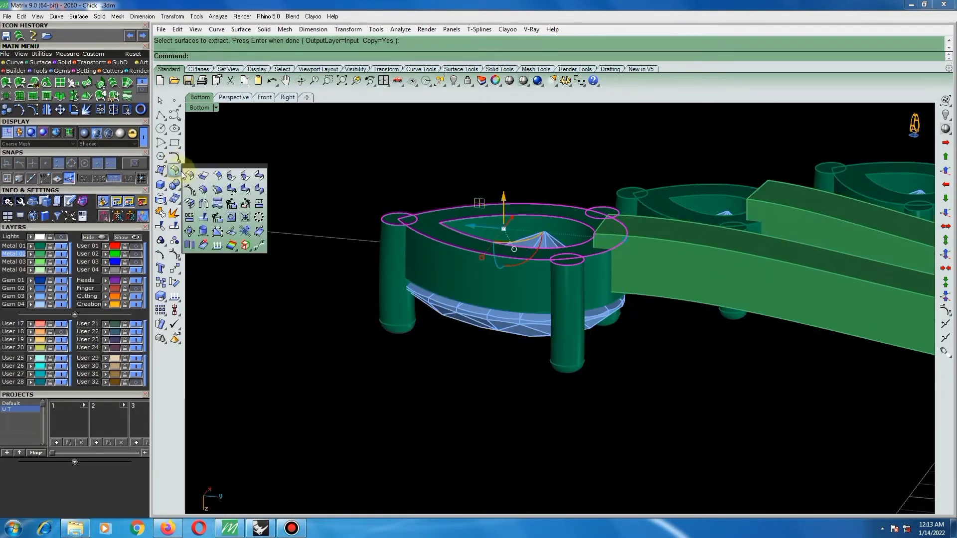
click(205, 191)
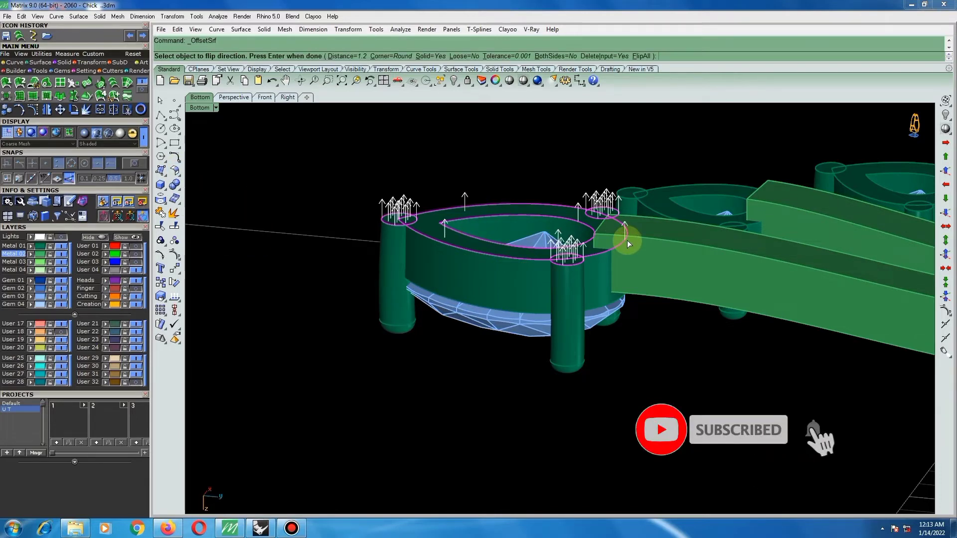
text(.6)
key(Return)
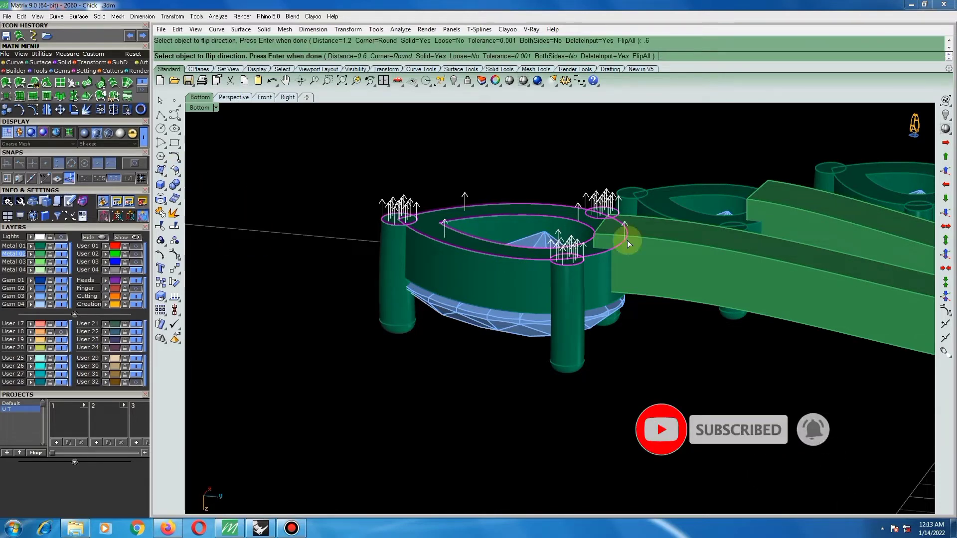
key(Return)
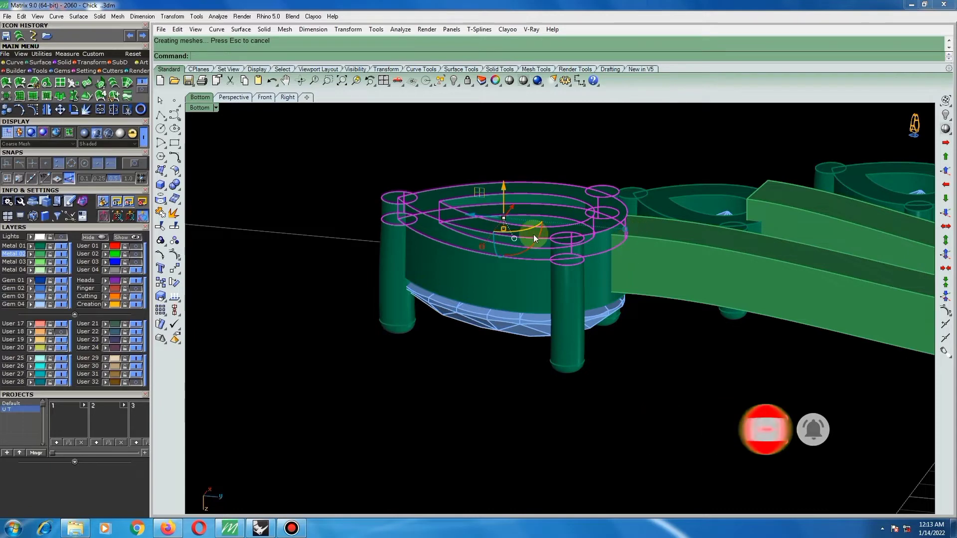
scroll(490, 172, up, 4)
right_drag(510, 214, 544, 234)
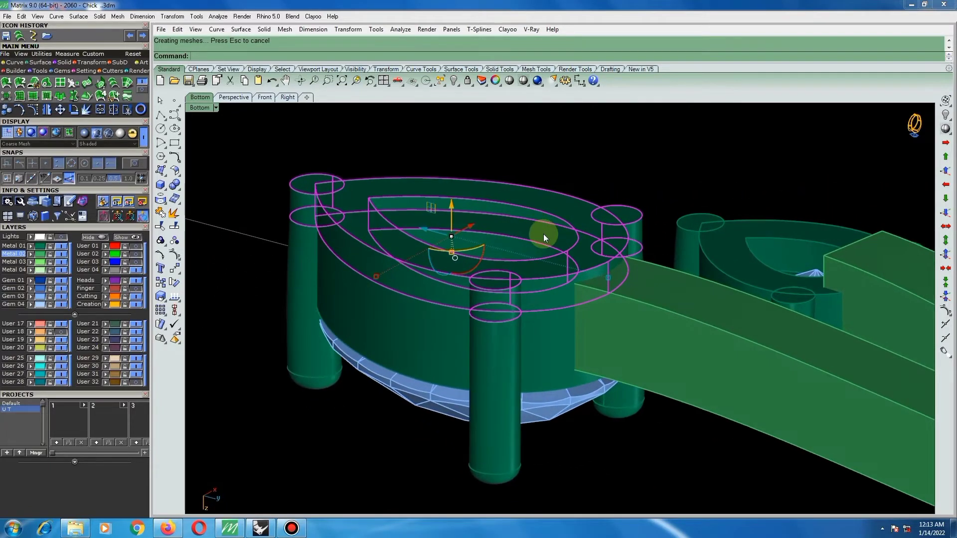
Rebuild the central setting's extracted faces at degree 3 in U and V, and offset them 0.6 as solids.
text(re)
key(Return)
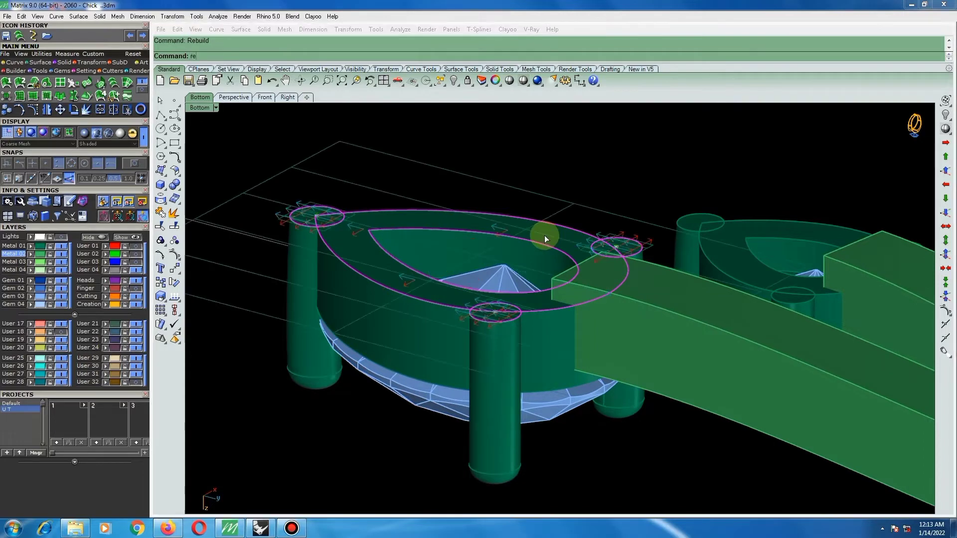
key(Return)
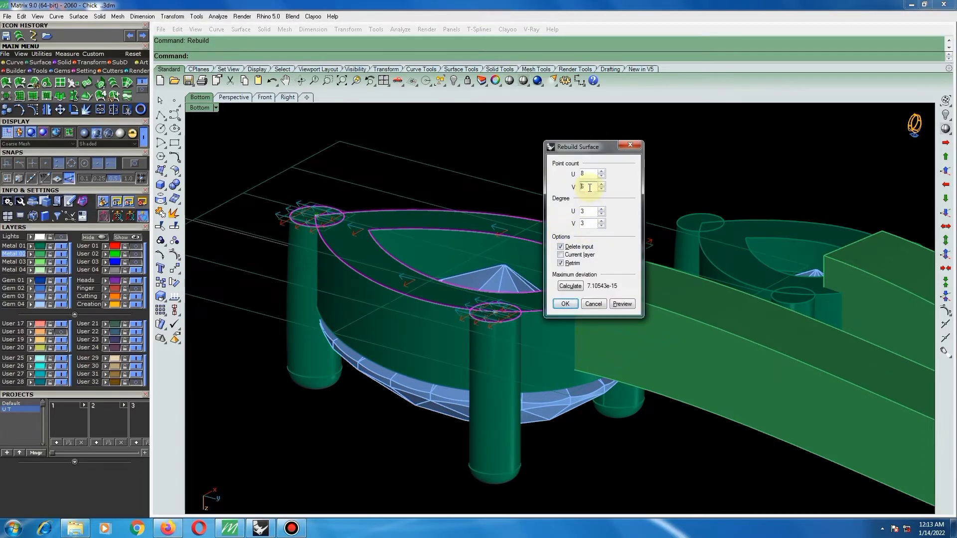
click(565, 303)
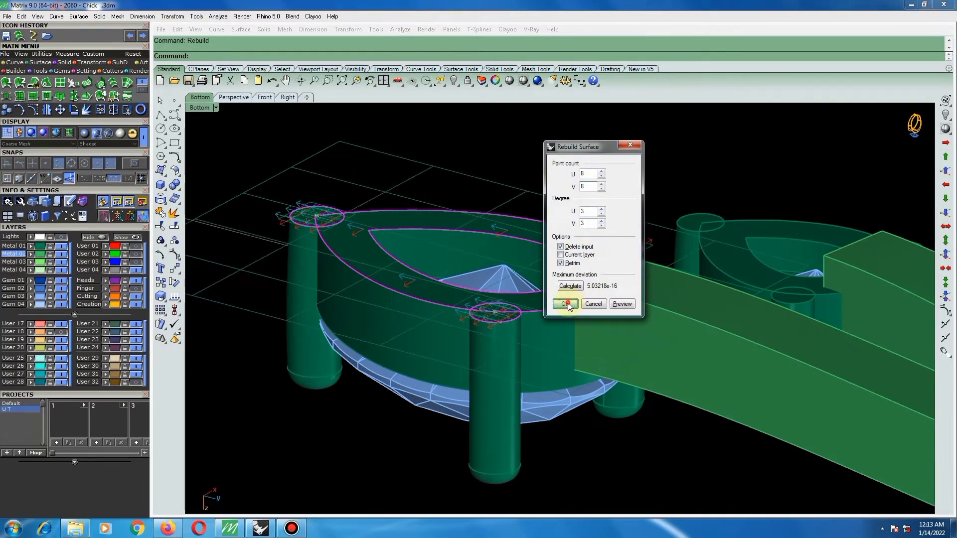
click(174, 170)
click(201, 190)
right_click(530, 298)
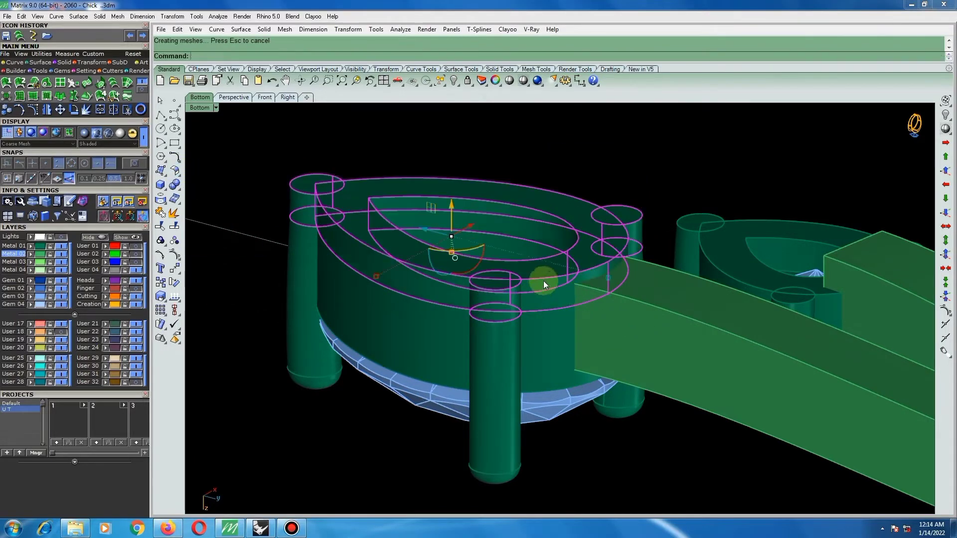
Nudge the offset solids vertically so they slightly overlap the underside of the central pear setting's rim and prongs.
scroll(497, 248, up, 3)
drag(427, 203, 424, 207)
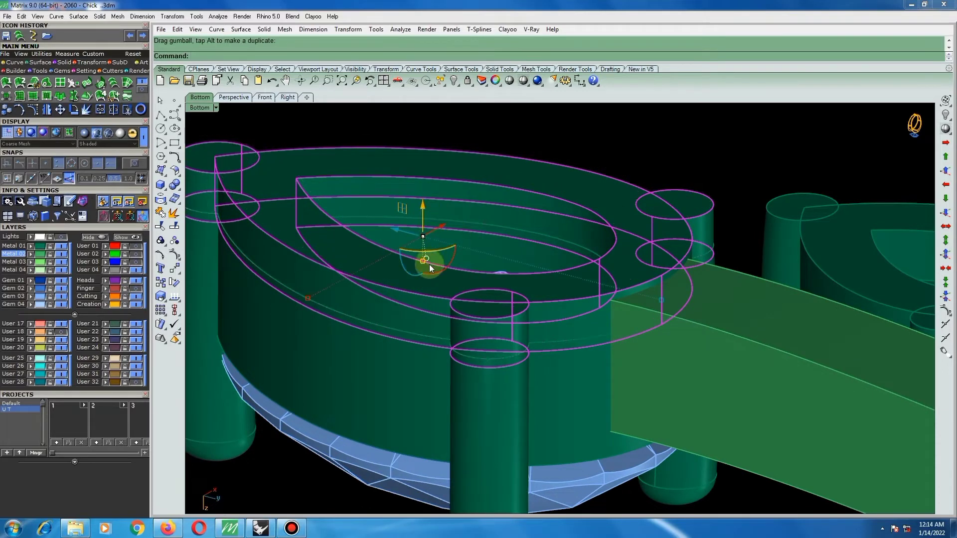
scroll(429, 265, up, 3)
drag(499, 219, 498, 213)
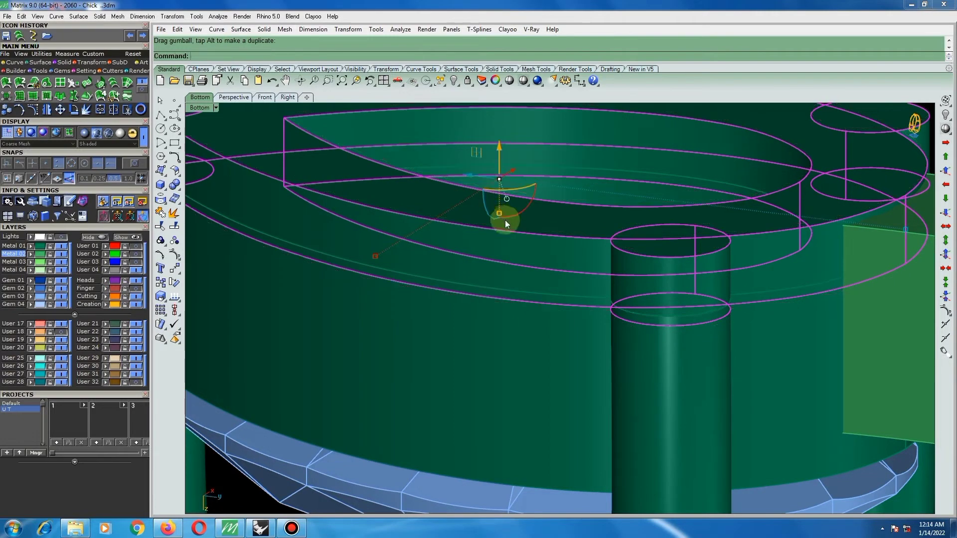
drag(504, 148, 501, 151)
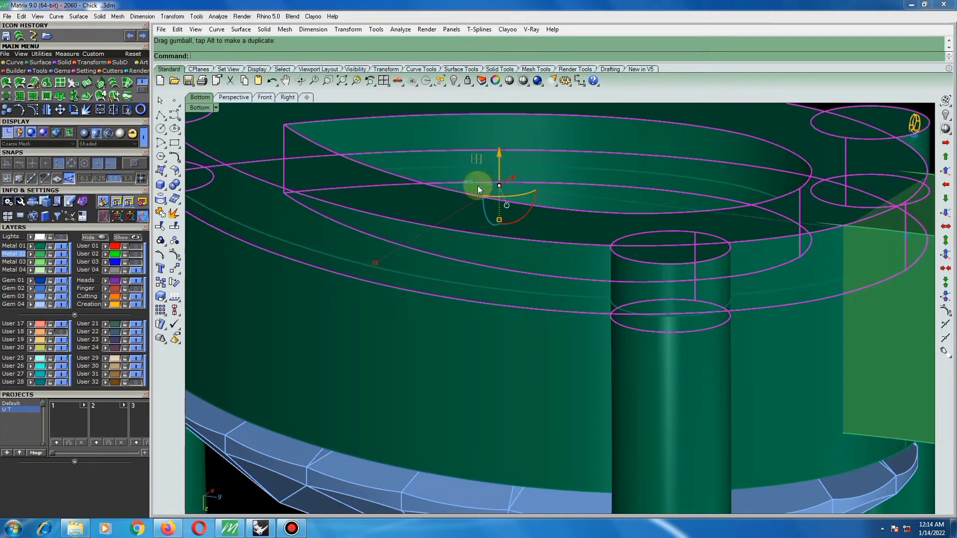
Group the offset rim and prong solids under the central pear setting.
scroll(477, 185, down, 9)
right_drag(512, 211, 553, 266)
scroll(515, 262, down, 6)
scroll(525, 268, up, 6)
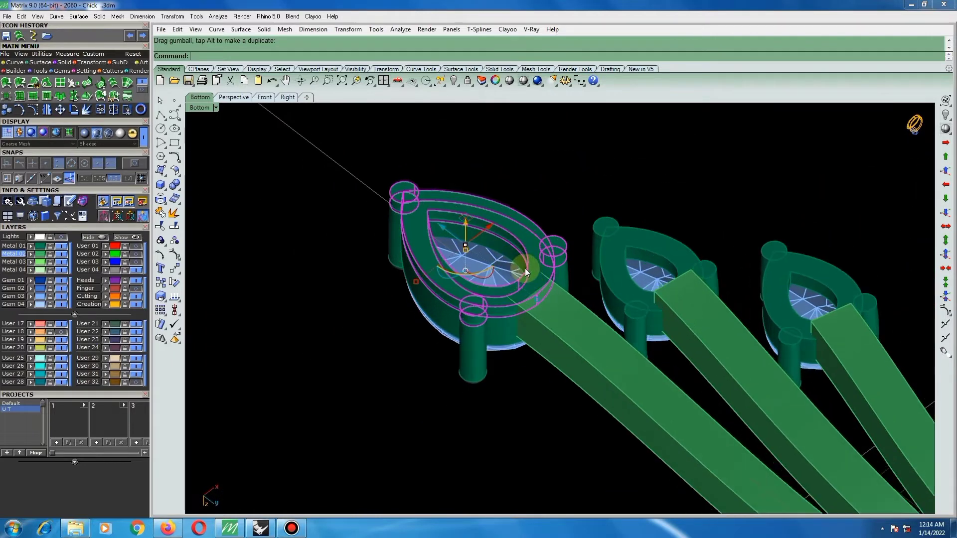
text(group)
key(Return)
scroll(480, 283, down, 2)
text(g)
scroll(482, 278, down, 4)
click(555, 196)
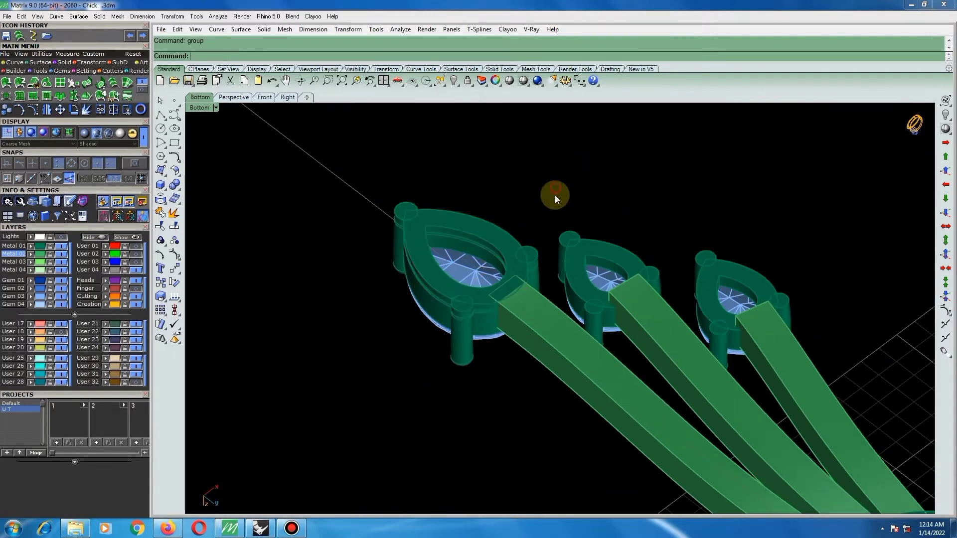
Extract copies of the underside faces of the rims and prongs on both smaller pear settings.
right_click(174, 213)
scroll(596, 262, up, 3)
click(550, 221)
scroll(666, 277, up, 3)
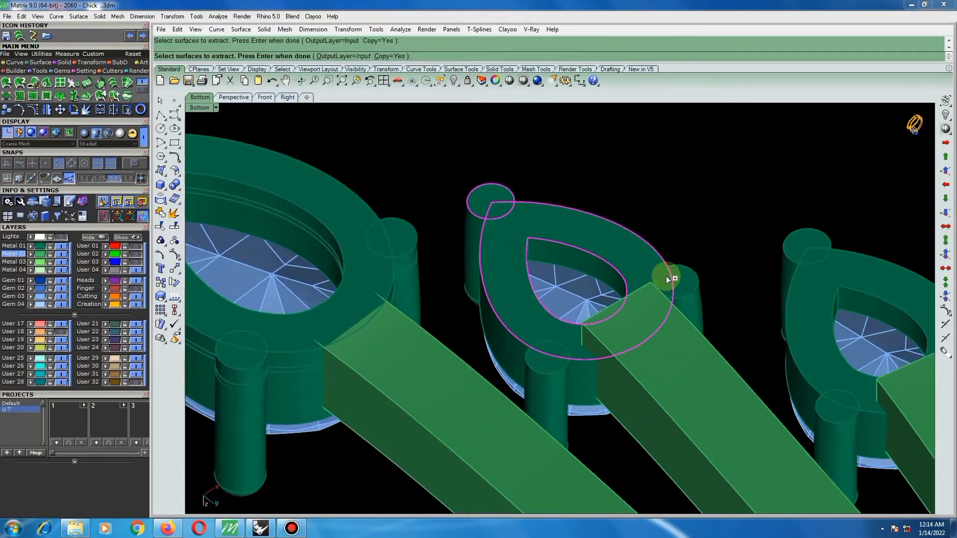
scroll(515, 327, down, 3)
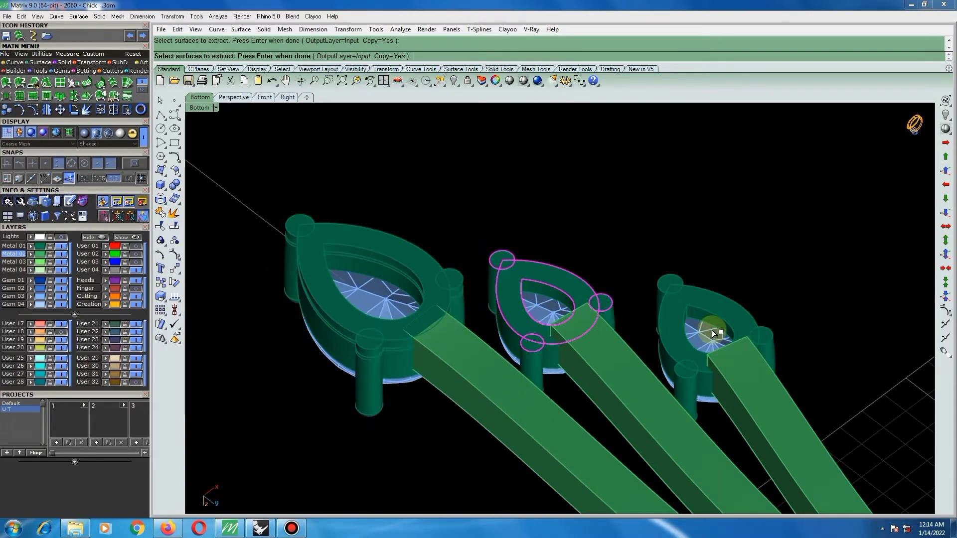
scroll(683, 370, up, 2)
click(669, 323)
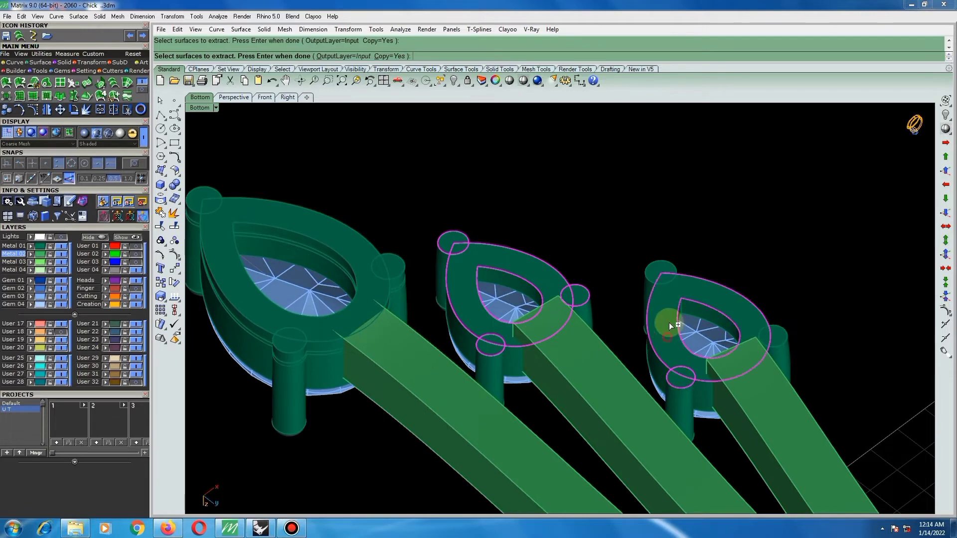
click(659, 263)
click(738, 237)
scroll(780, 336, up, 1)
scroll(633, 257, down, 5)
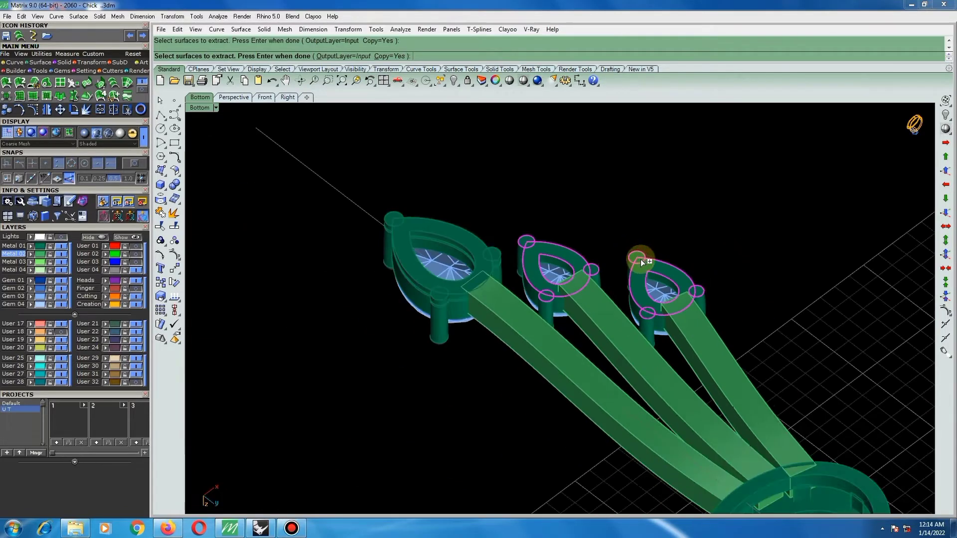
right_click(633, 267)
Rebuild the extracted faces of both smaller pear settings and offset them 0.6 as solids.
text(rb)
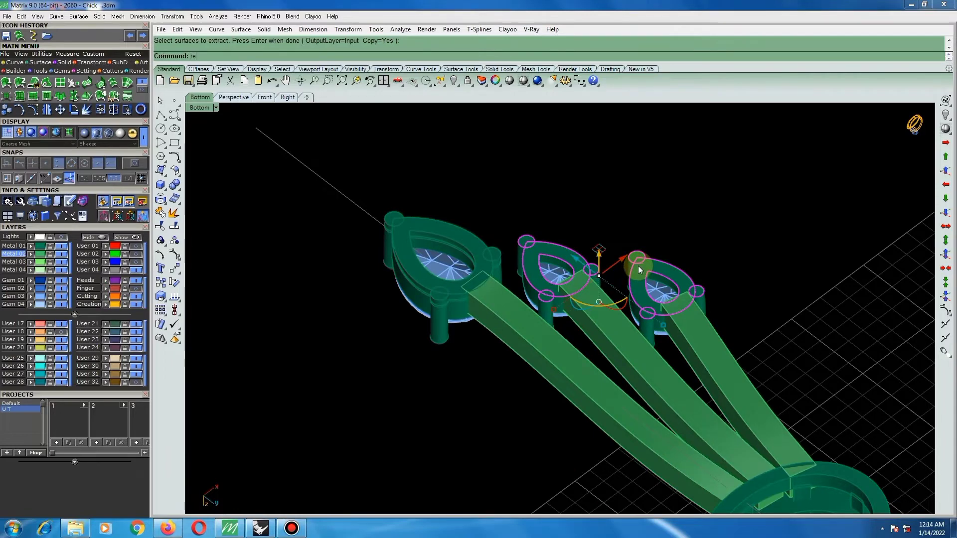
key(Return)
key(Return)
scroll(579, 259, up, 1)
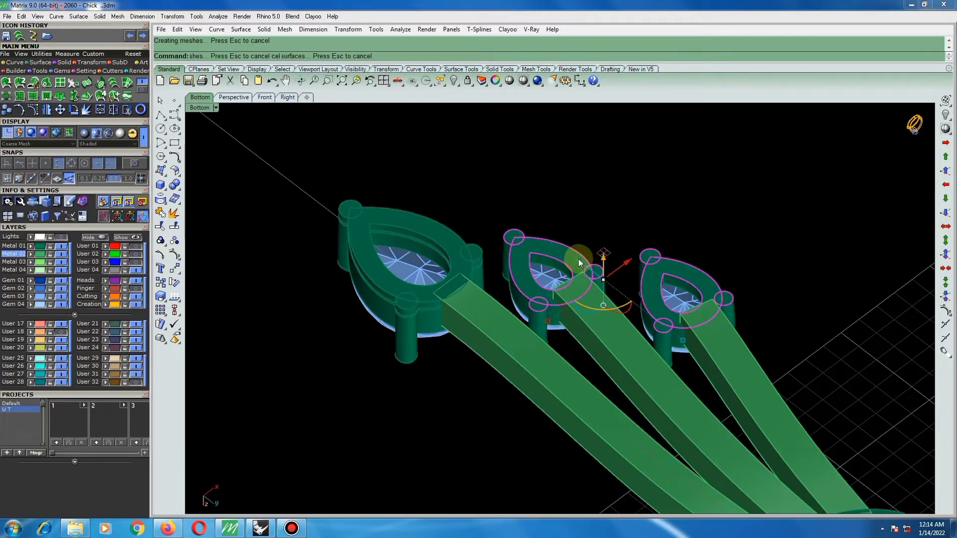
click(175, 170)
click(200, 190)
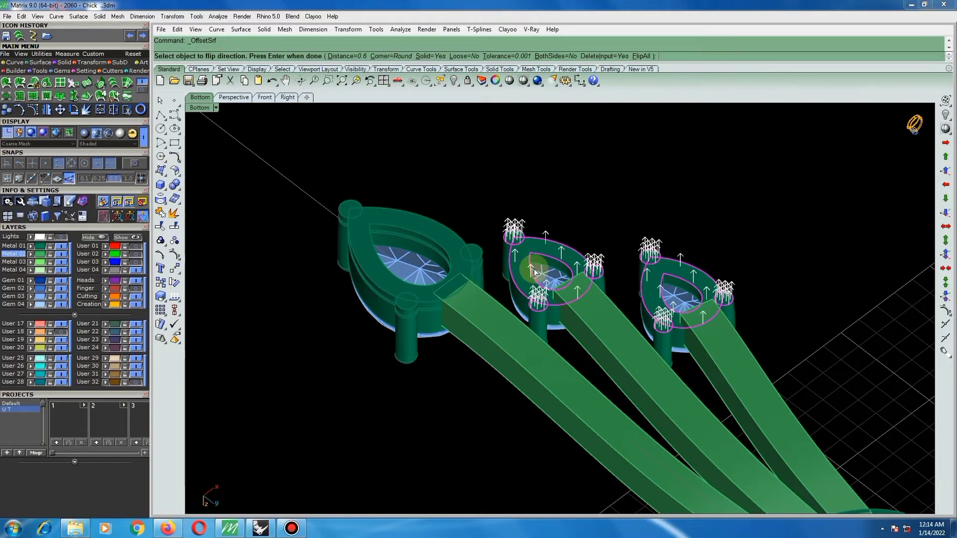
key(Return)
Nudge the new offset solids vertically so they slightly overlap the undersides of the two smaller pear settings.
scroll(569, 271, up, 3)
scroll(570, 270, up, 1)
right_drag(570, 271, 552, 226)
scroll(555, 286, up, 2)
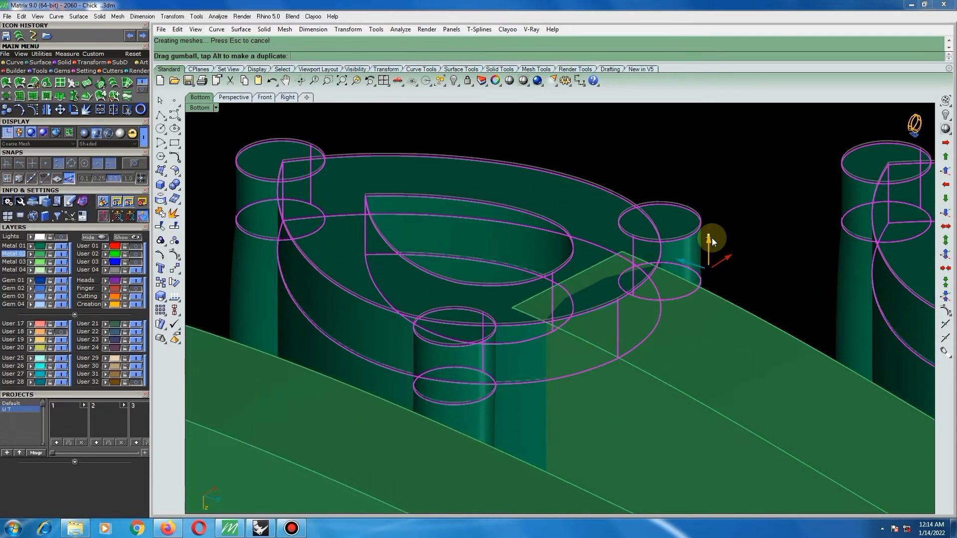
scroll(603, 266, down, 5)
click(621, 220)
scroll(718, 290, up, 5)
right_drag(718, 289, 650, 323)
scroll(649, 293, down, 5)
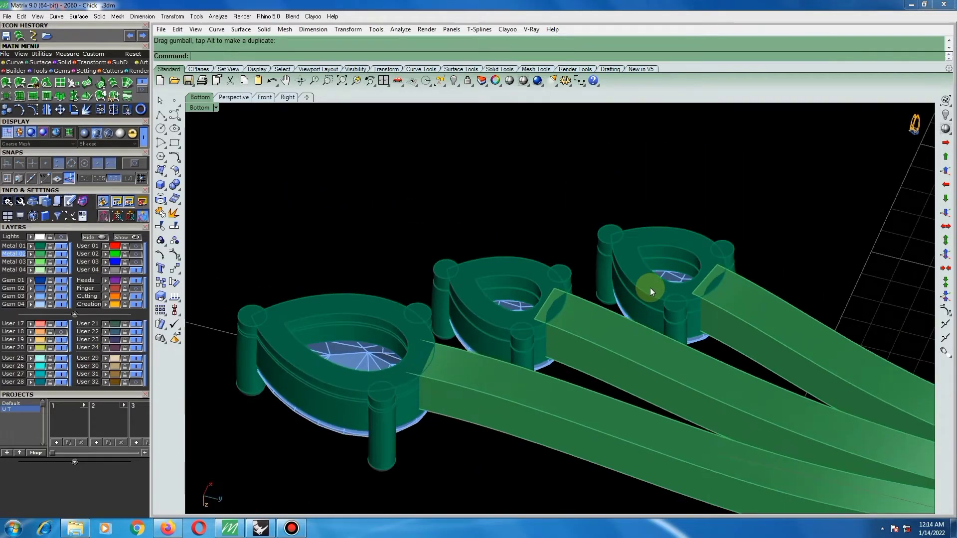
right_drag(652, 267, 584, 304)
scroll(584, 304, down, 4)
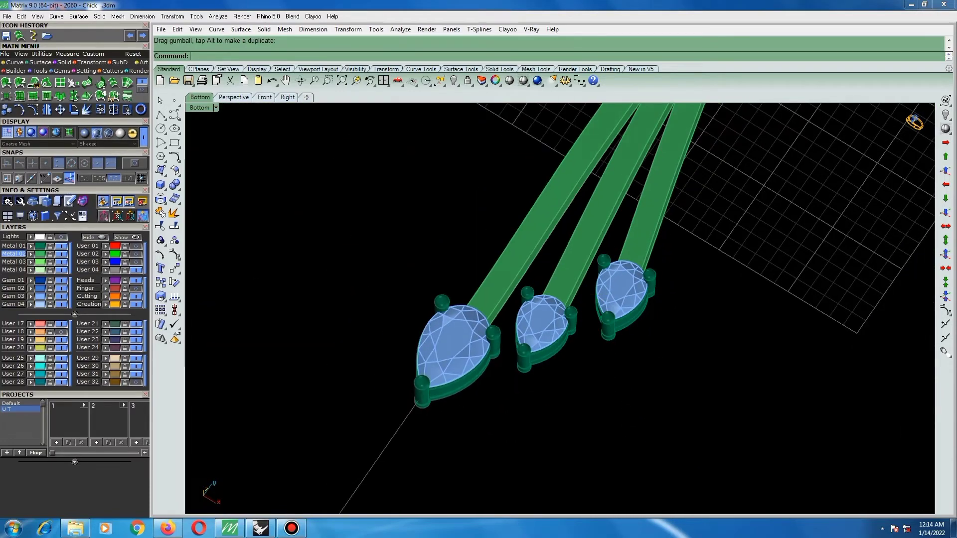
Group the outermost pear stone with its complete setting in the Top view, leaving out the middle drop's prong.
key(ctrl+F1)
scroll(593, 247, up, 2)
drag(557, 205, 671, 345)
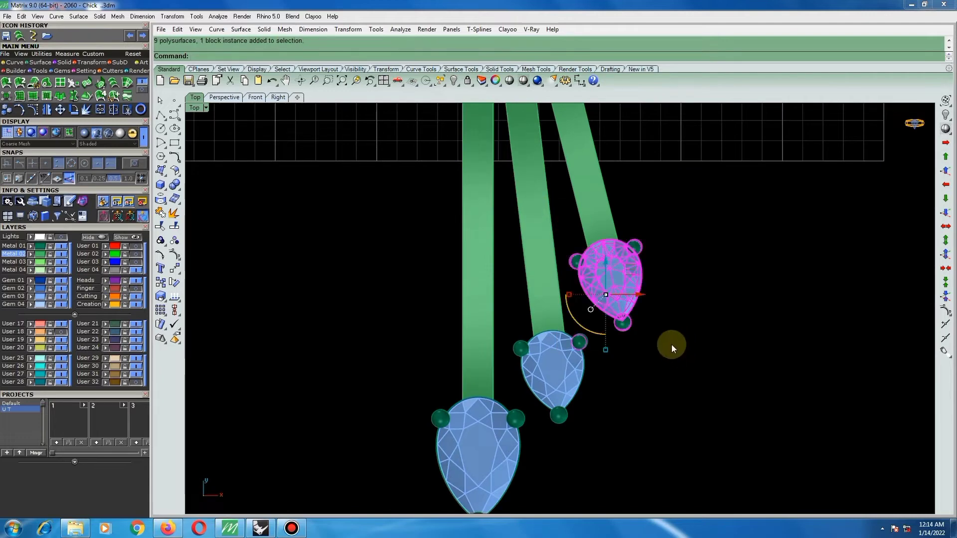
scroll(593, 340, up, 3)
ctrl+drag(601, 321, 540, 359)
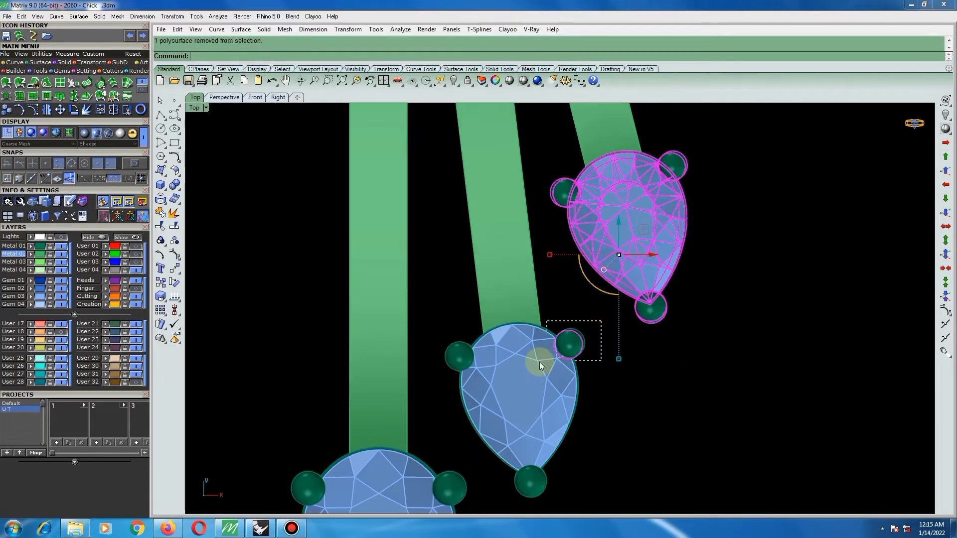
scroll(534, 355, down, 3)
scroll(570, 326, down, 2)
key(Delete)
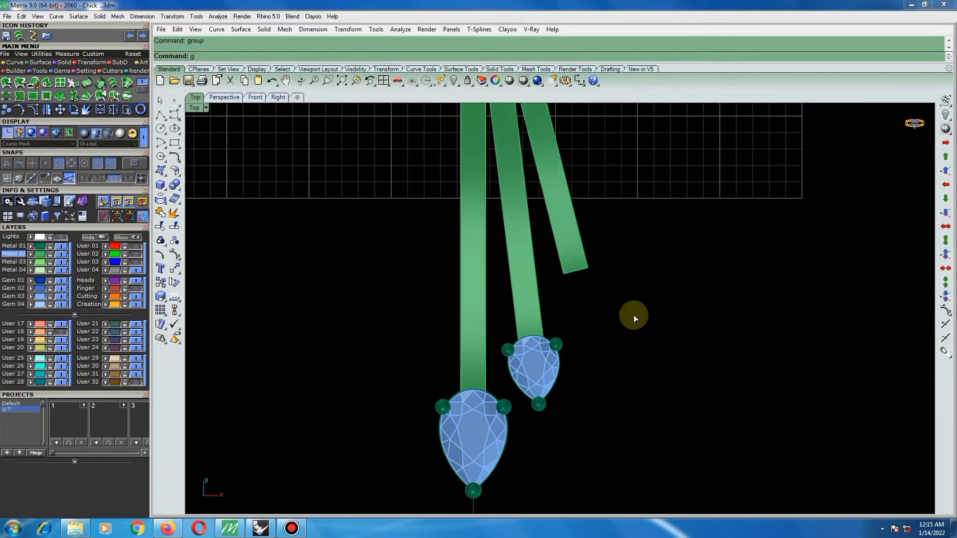
scroll(575, 336, up, 4)
click(564, 333)
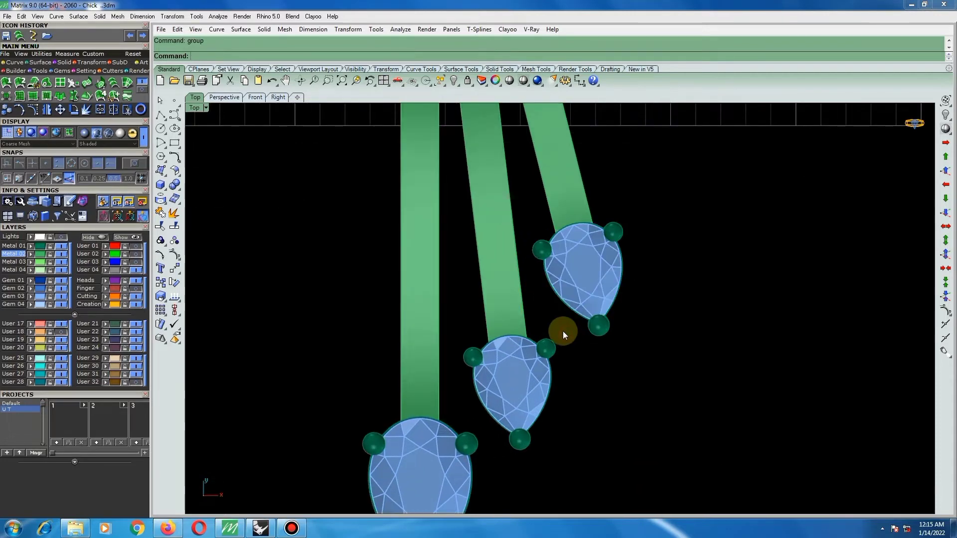
Group the middle pear stone with its complete setting, and select the central pear stone with its setting.
click(542, 366)
drag(460, 312, 582, 471)
key(ctrl+g)
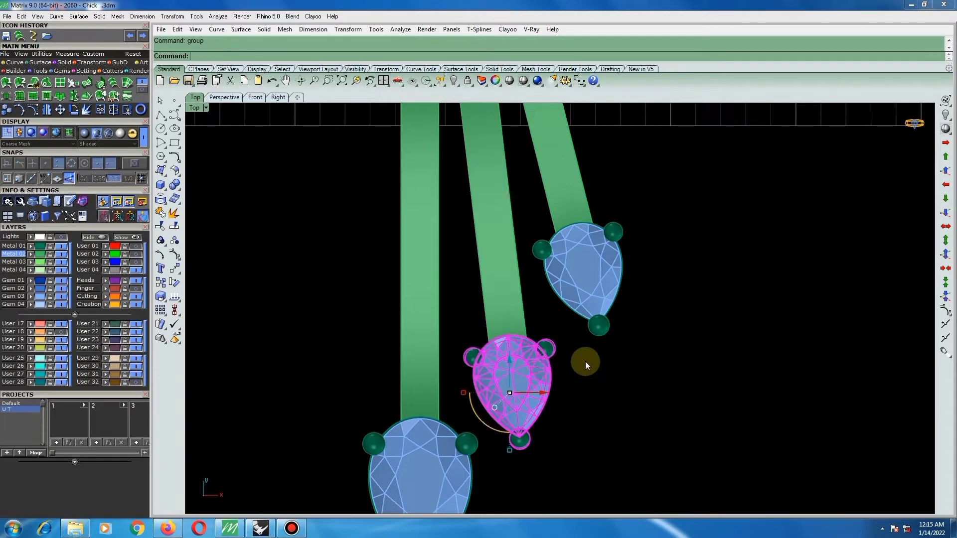
scroll(591, 379, down, 3)
scroll(572, 423, up, 2)
drag(459, 358, 552, 467)
click(543, 440)
click(502, 350)
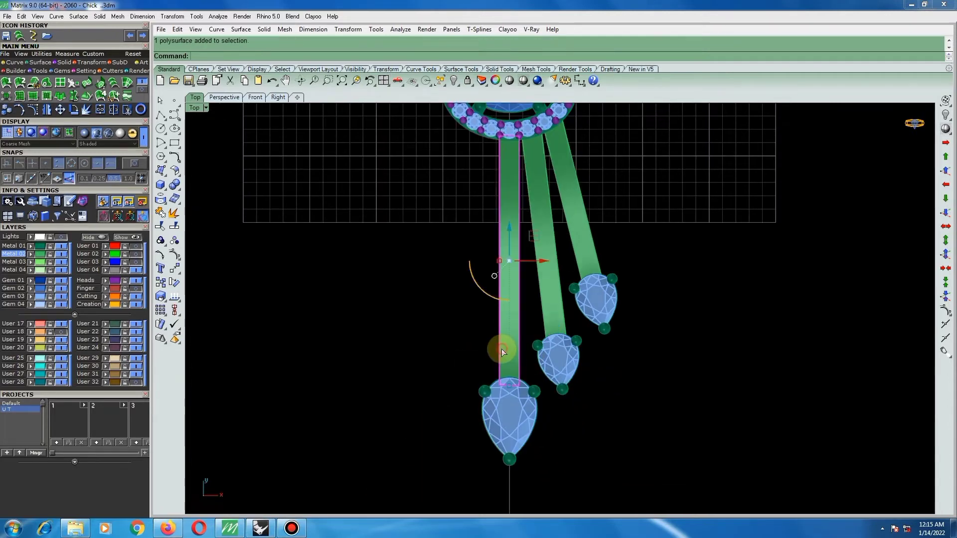
scroll(518, 361, down, 3)
scroll(533, 223, up, 4)
click(580, 259)
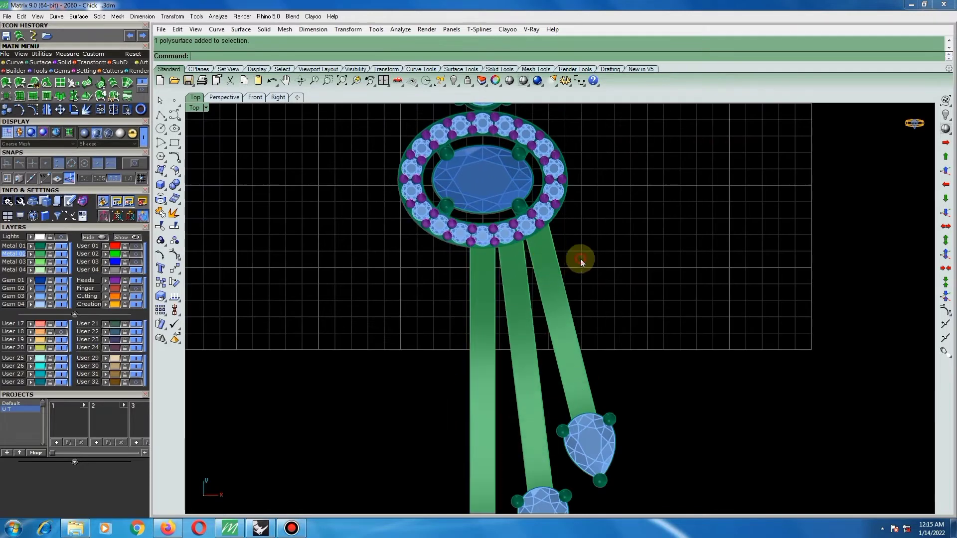
scroll(548, 253, down, 3)
scroll(548, 259, up, 5)
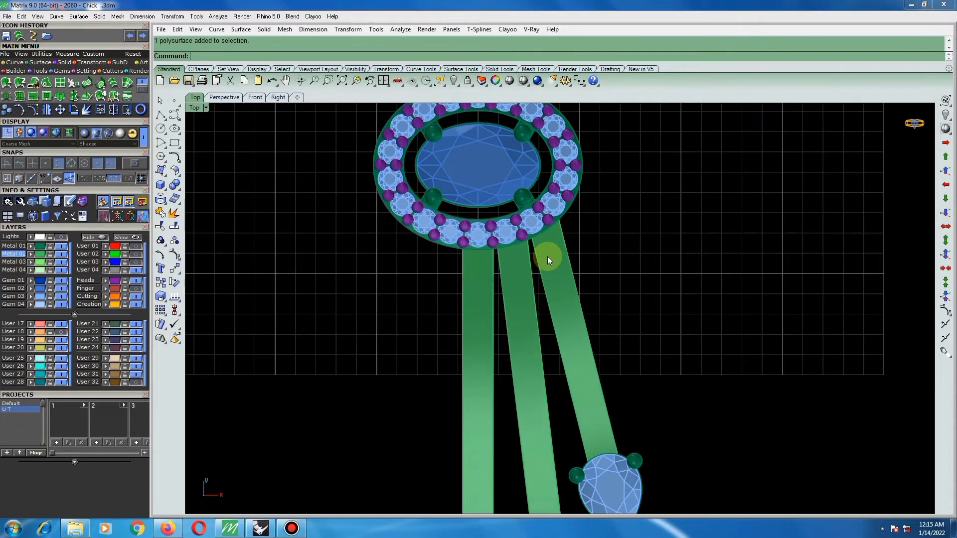
scroll(528, 239, down, 4)
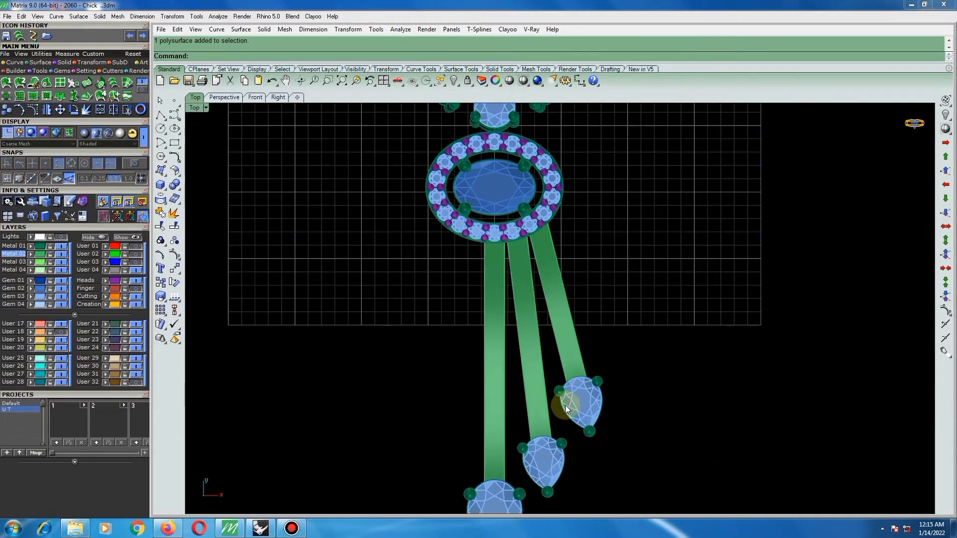
Rotate the middle pear drop together with its bar slightly about the pear end, using the bar's upper end as reference.
click(541, 458)
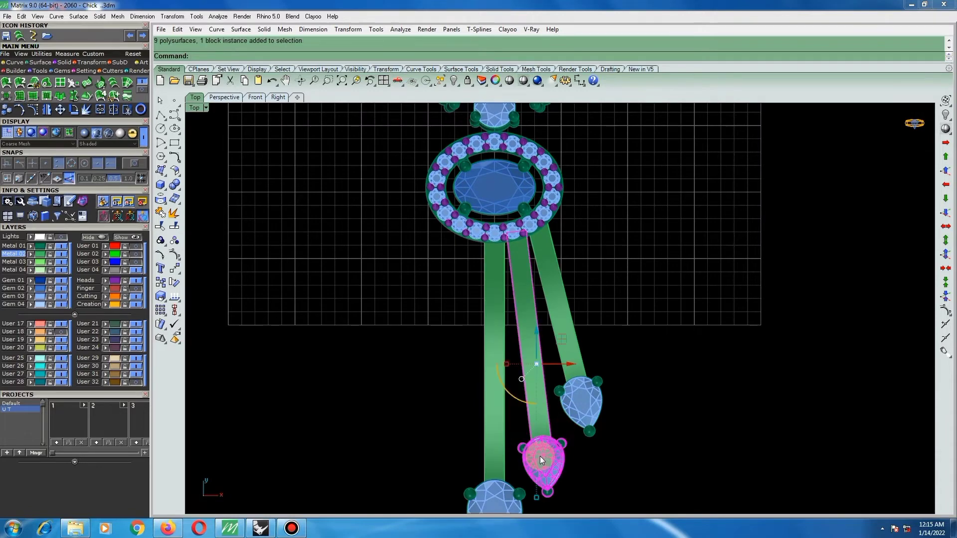
text(rt)
key(space)
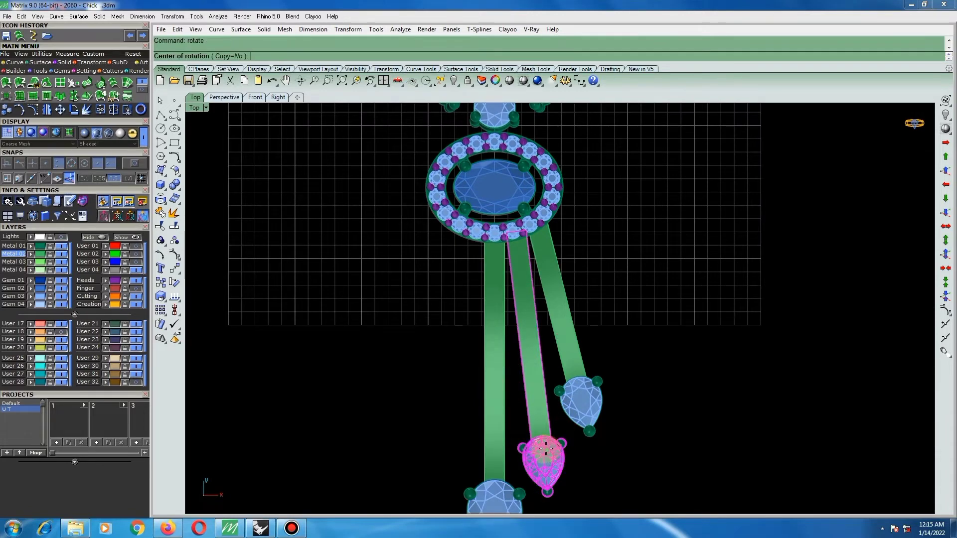
click(542, 448)
scroll(520, 242, up, 6)
click(519, 198)
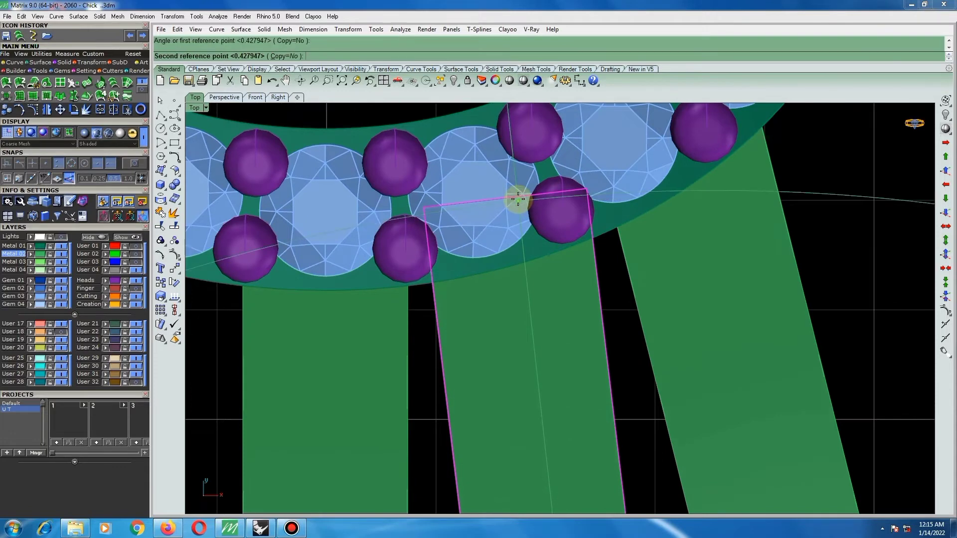
click(520, 197)
scroll(503, 229, down, 5)
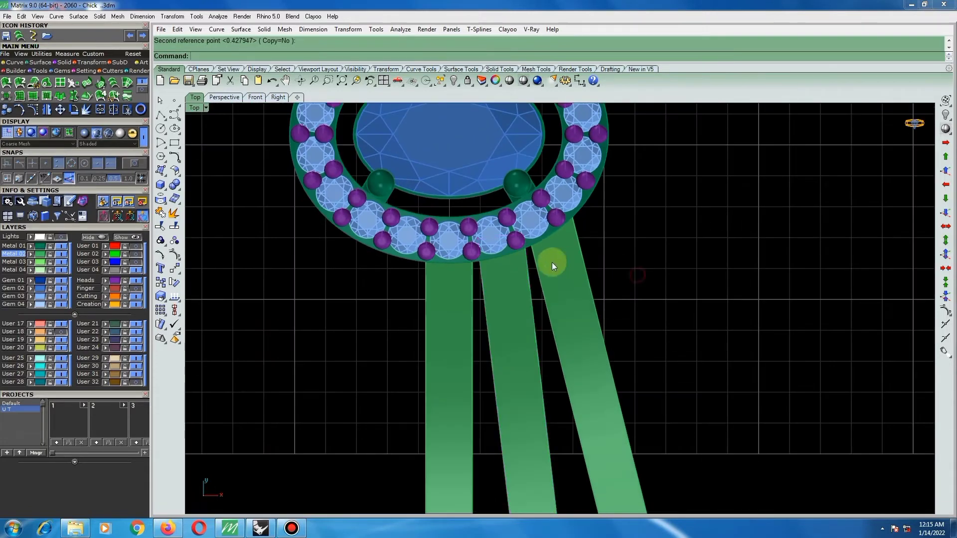
Check where the three bars meet the oval halo from above, and inspect the piece's profile in the Right view.
scroll(543, 240, down, 3)
scroll(540, 234, up, 3)
key(ctrl+a)
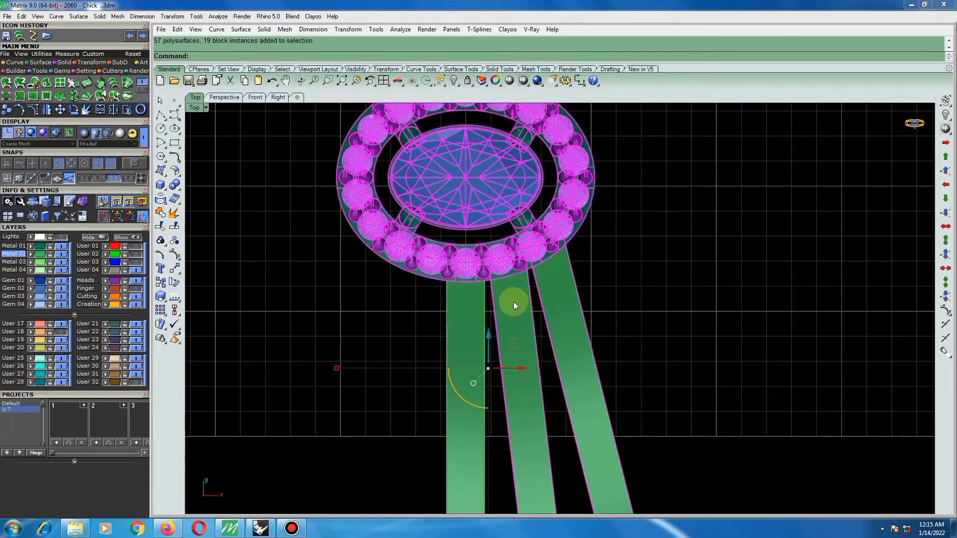
scroll(514, 287, up, 4)
key(Escape)
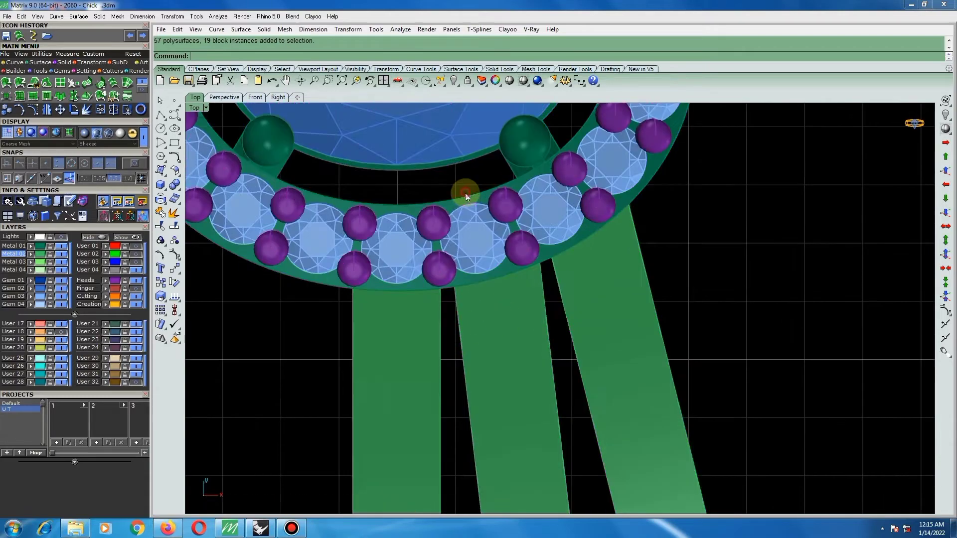
click(466, 201)
click(517, 343)
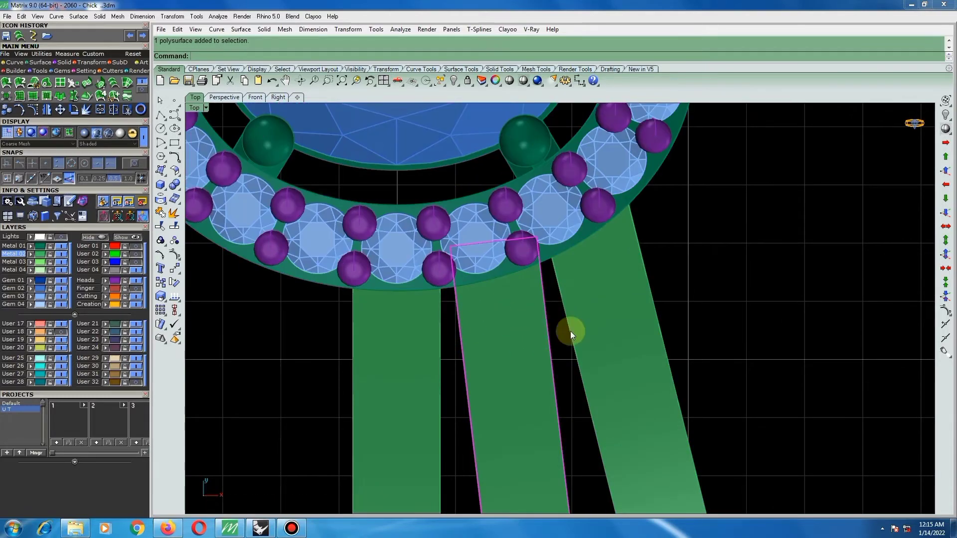
click(588, 329)
click(405, 339)
scroll(531, 326, down, 6)
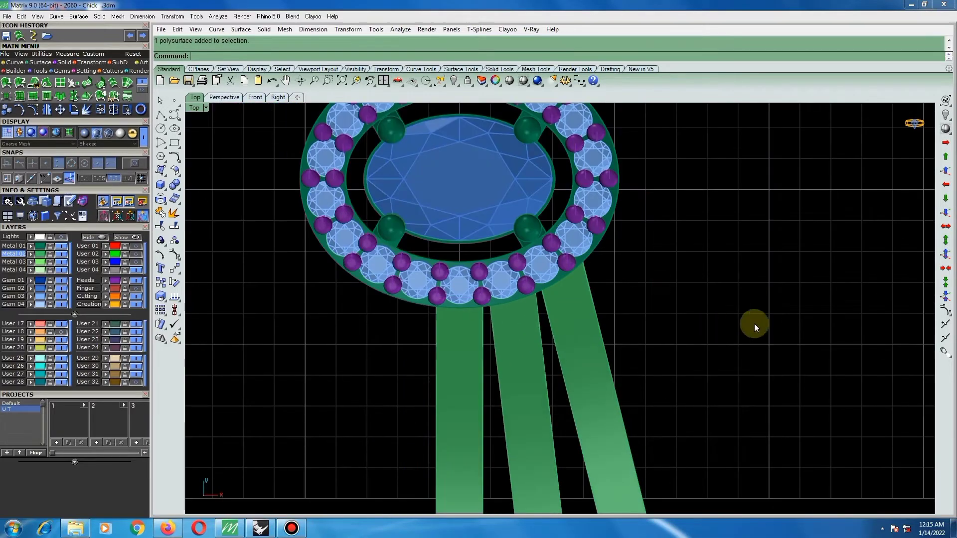
scroll(500, 293, down, 5)
scroll(573, 319, down, 2)
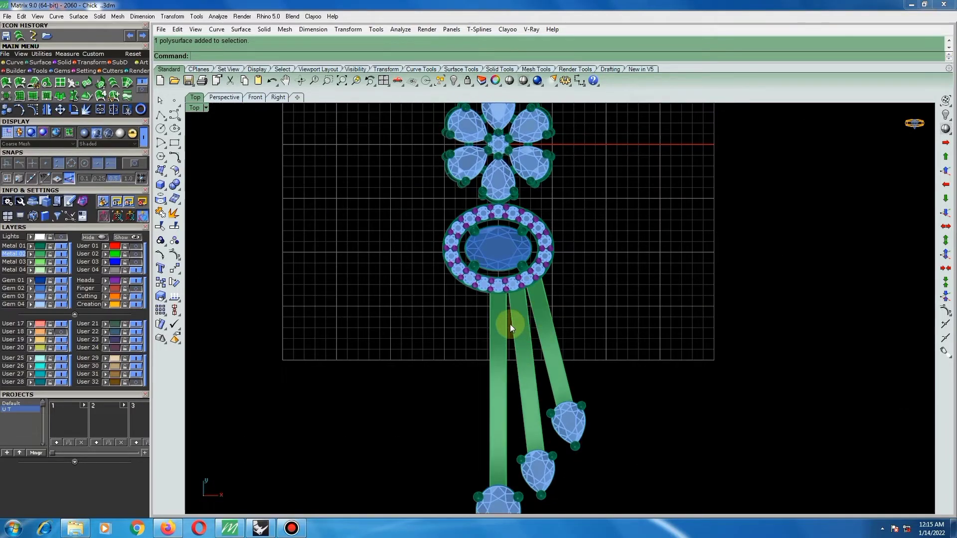
scroll(510, 324, down, 4)
ctrl+shift+right_drag(522, 349, 489, 188)
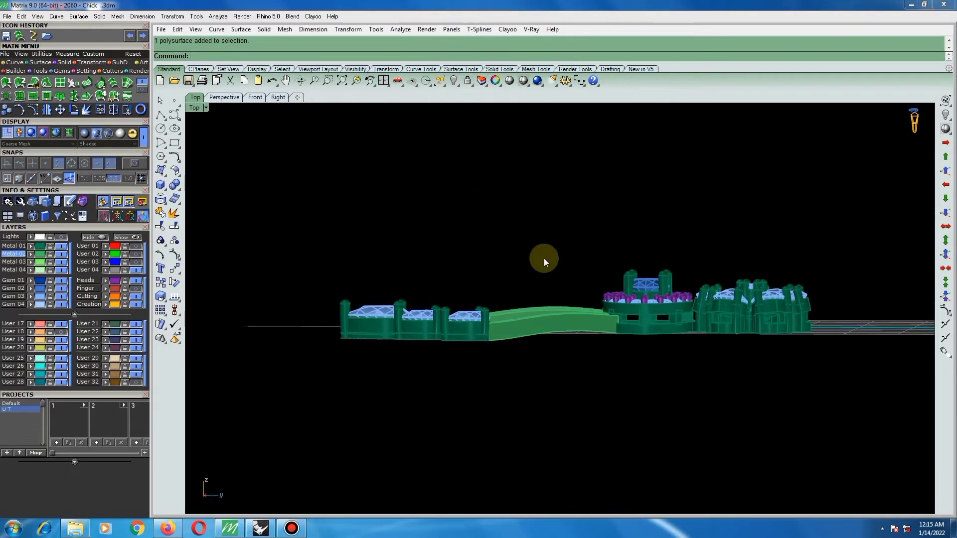
key(ctrl+F3)
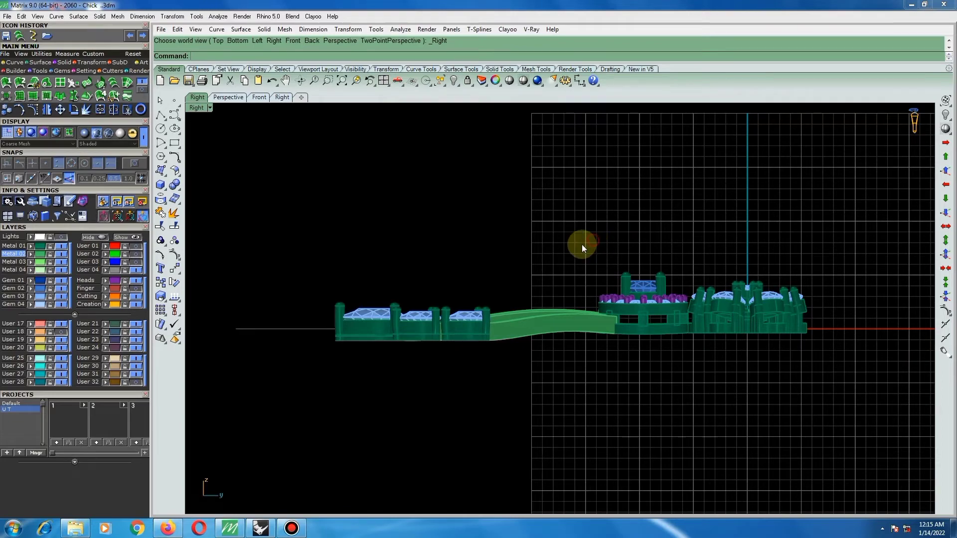
ctrl+shift+right_drag(568, 260, 498, 325)
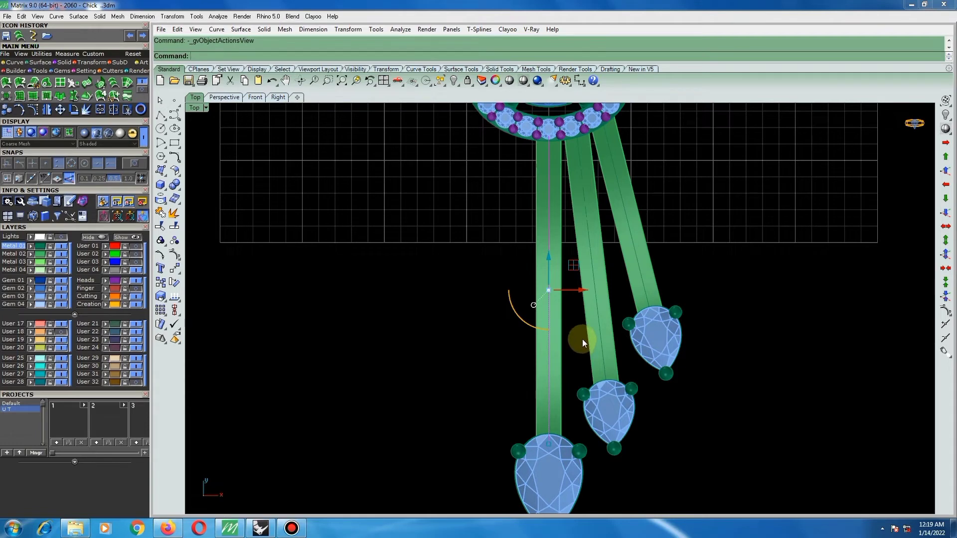
Start Gem on Curve along the central bar's curve with a gem start size of 1.2 mm.
key(F6)
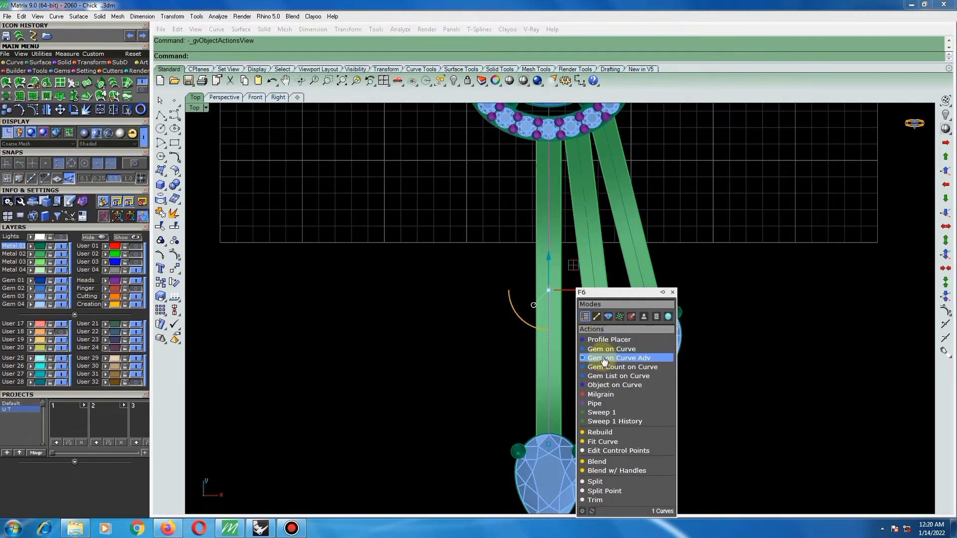
click(604, 351)
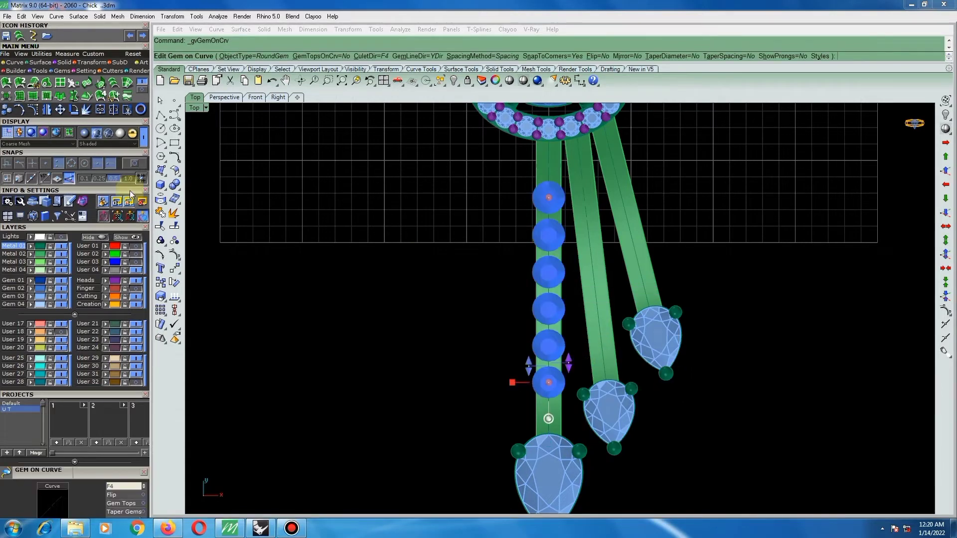
click(73, 315)
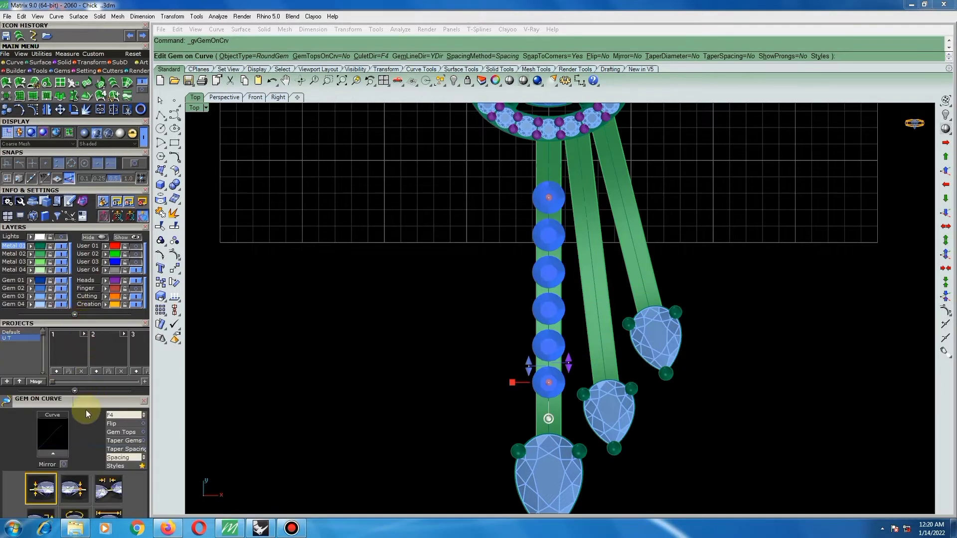
drag(85, 399, 97, 287)
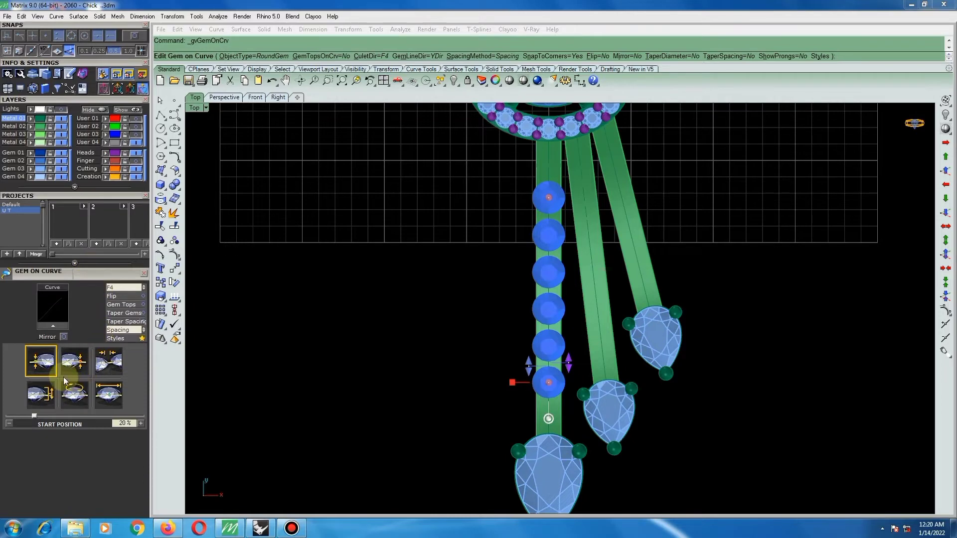
click(106, 395)
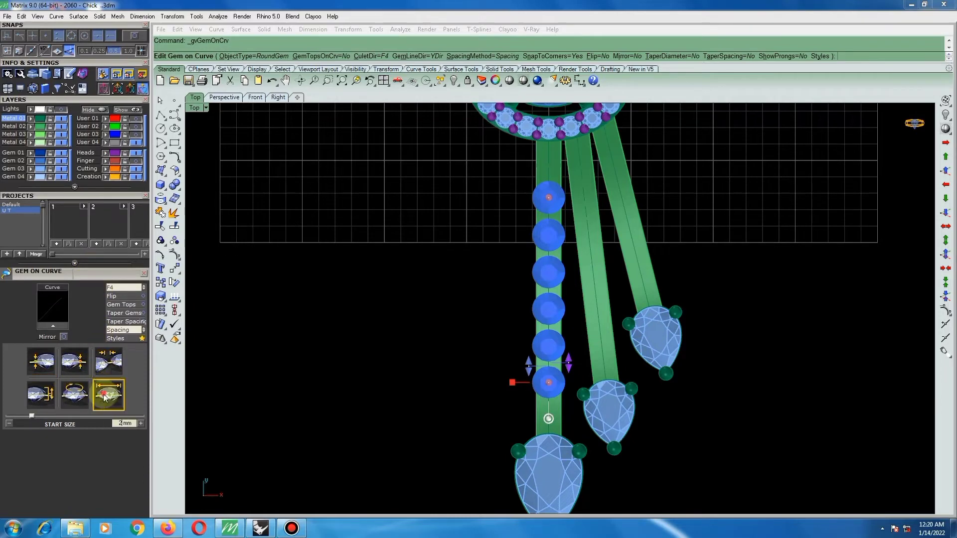
double_click(120, 423)
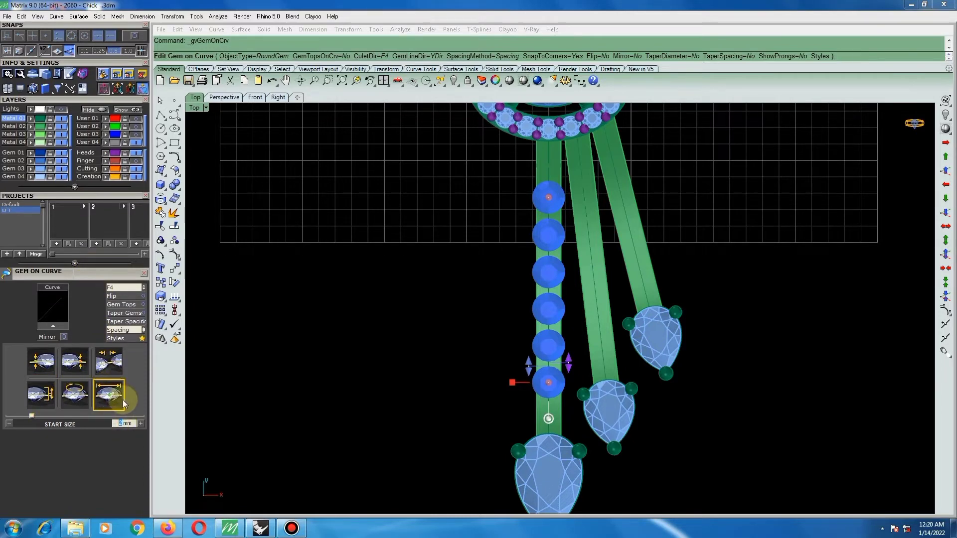
text(1.2)
key(Return)
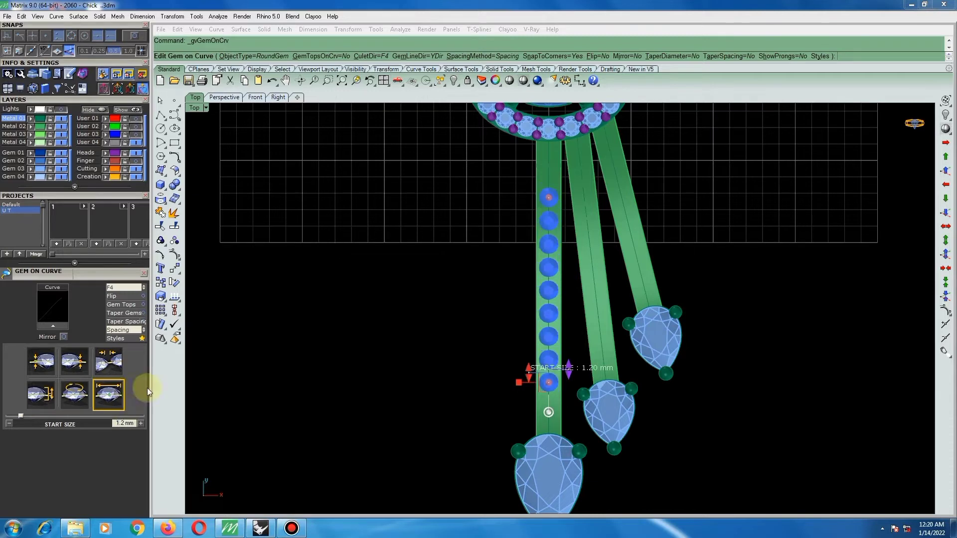
Set the spacing between the central bar's gems to 0.1 mm.
click(108, 364)
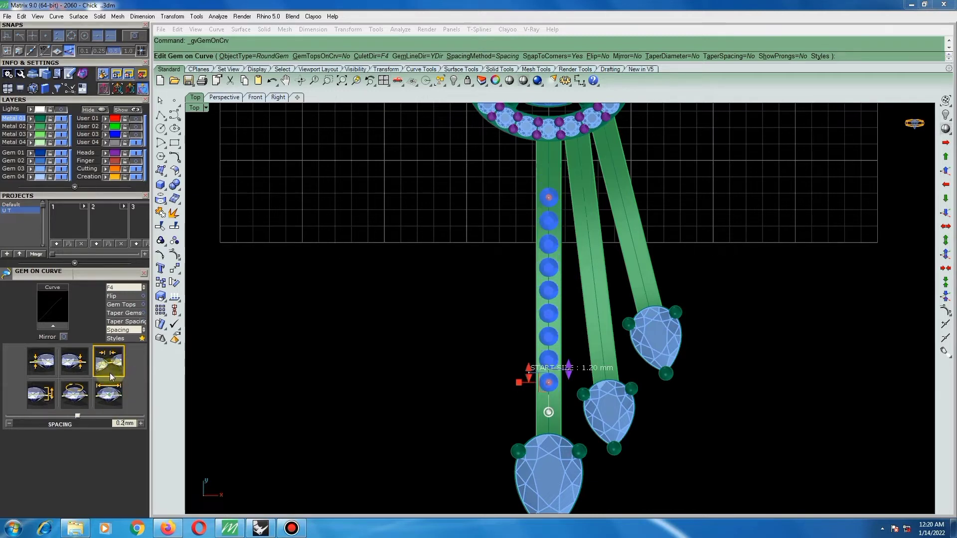
double_click(124, 423)
text(1)
key(Return)
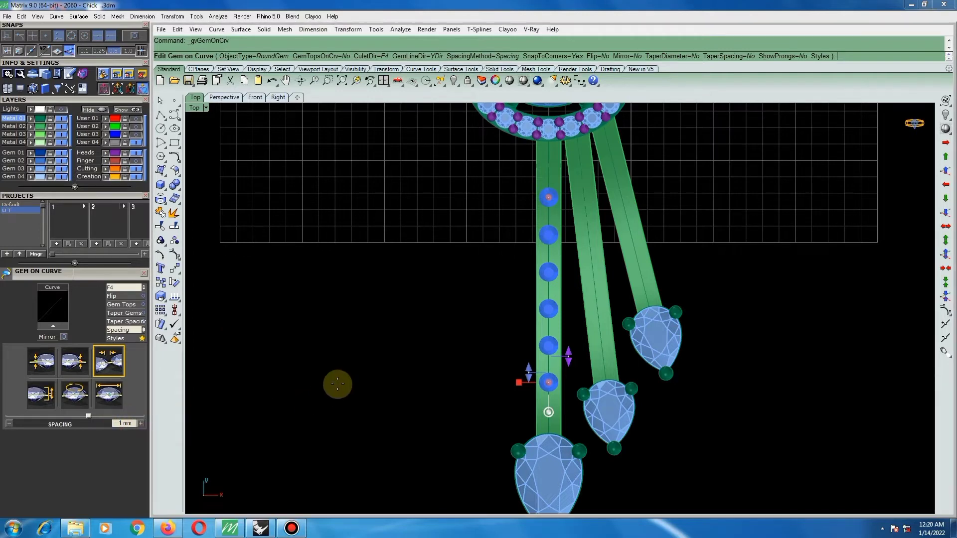
click(127, 422)
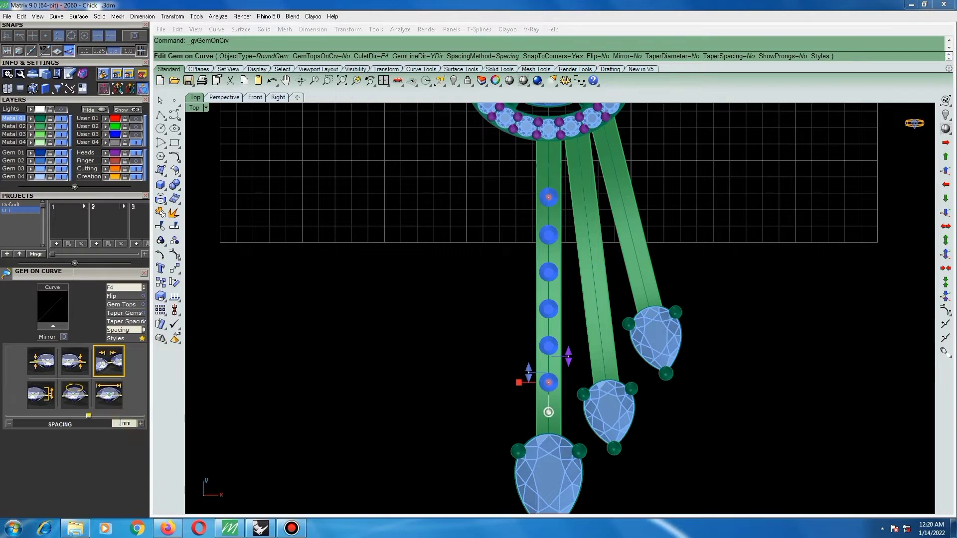
text(.1)
key(Return)
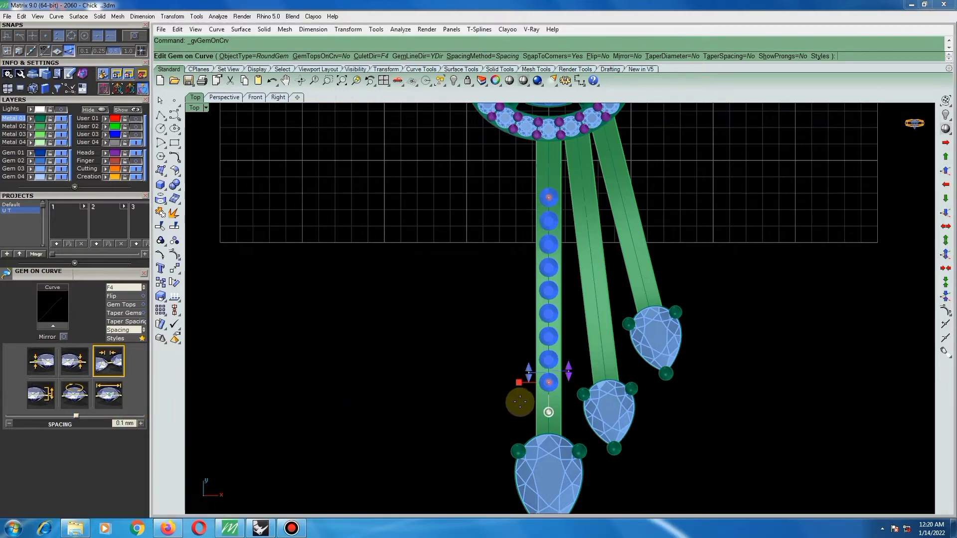
Extend the gem row along the central bar to a 7.5% start position and 94.4% end position, and create the gems.
drag(547, 397, 554, 420)
right_drag(552, 181, 554, 269)
drag(552, 283, 554, 233)
scroll(555, 234, up, 5)
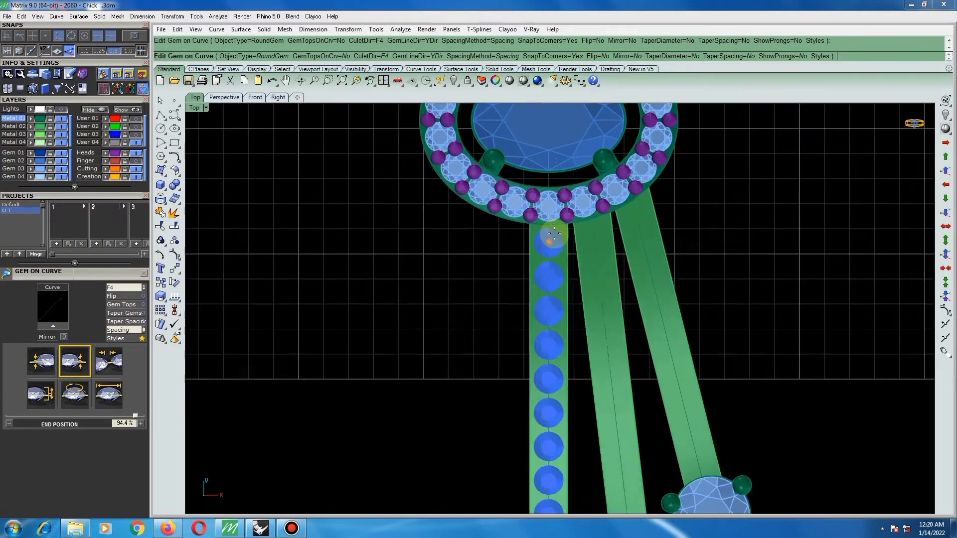
scroll(544, 235, down, 9)
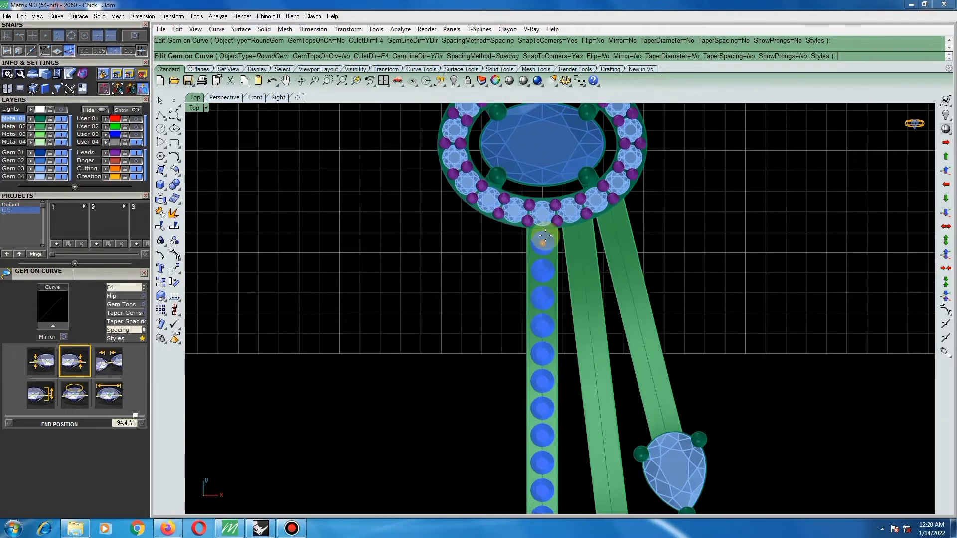
scroll(545, 273, up, 9)
right_click(544, 273)
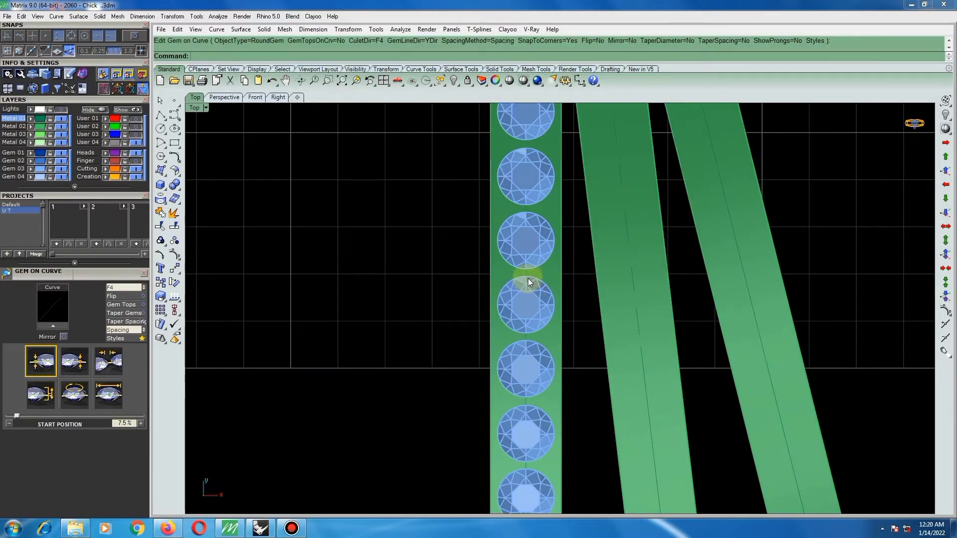
Measure the gap between two adjacent round gems on the central bar.
key(ctrl+d)
scroll(525, 274, up, 8)
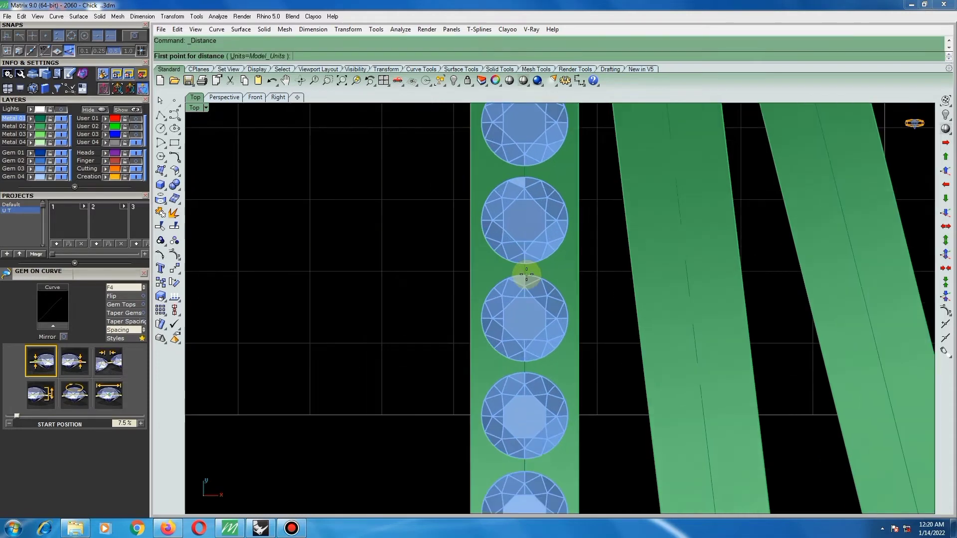
click(524, 272)
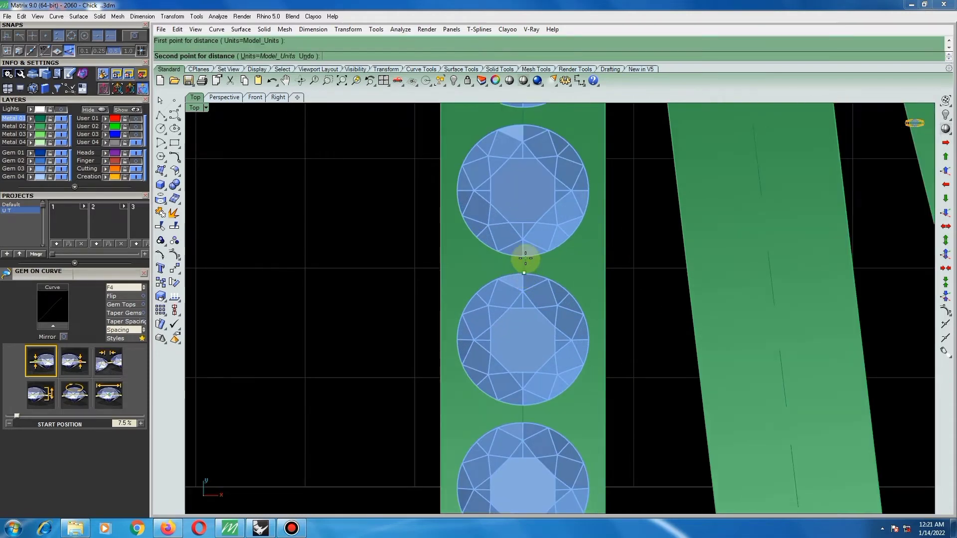
scroll(524, 259, up, 5)
click(523, 256)
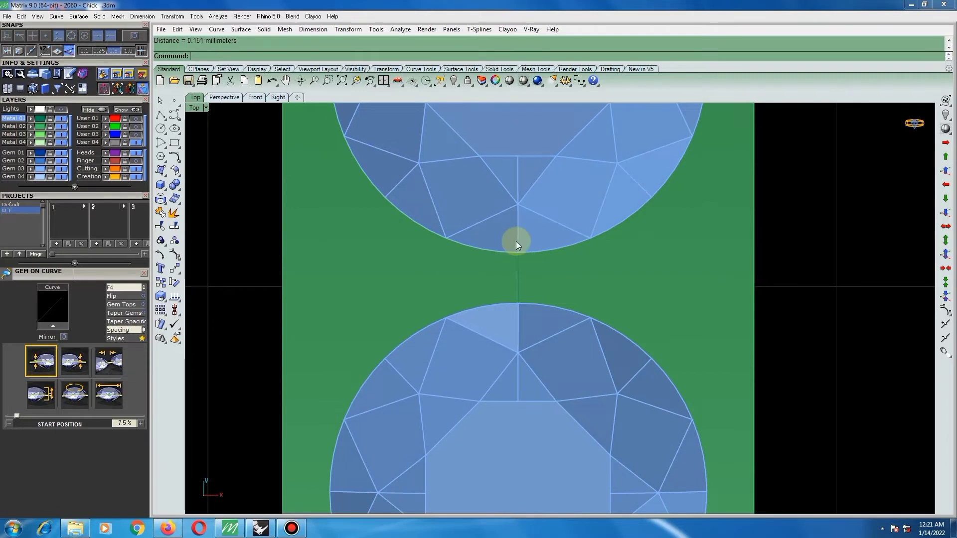
scroll(478, 319, down, 13)
Start Gem on Curve along the middle bar's curve with a gem start size of 1.2 mm.
click(530, 272)
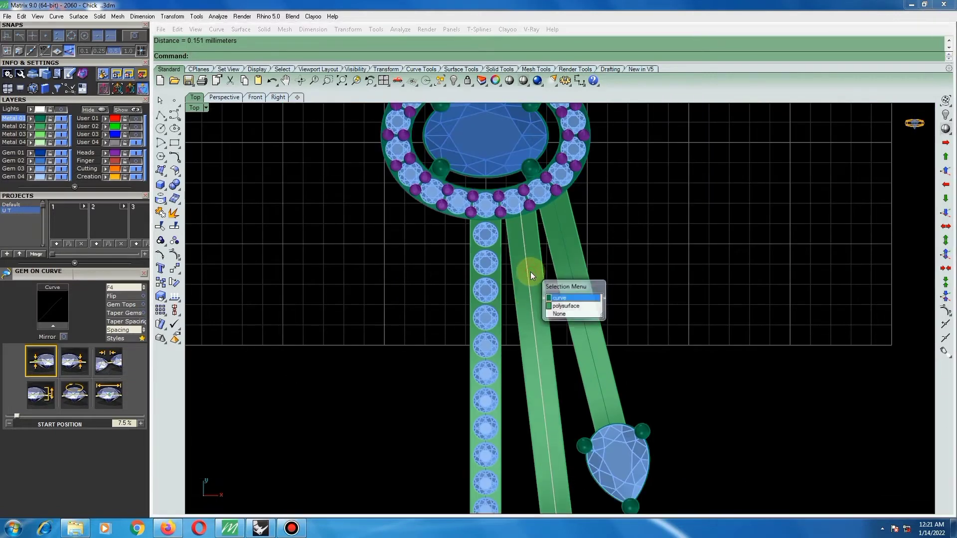
right_click(530, 272)
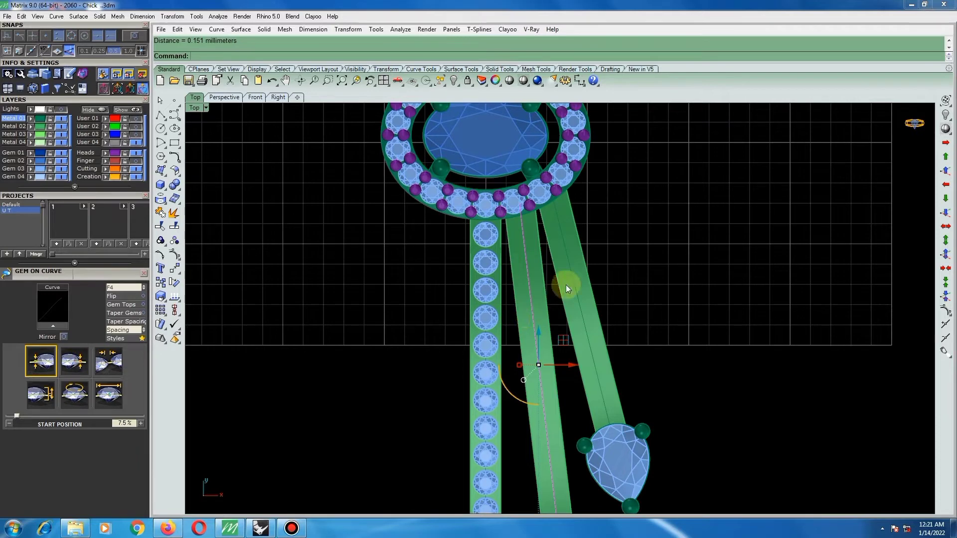
key(F6)
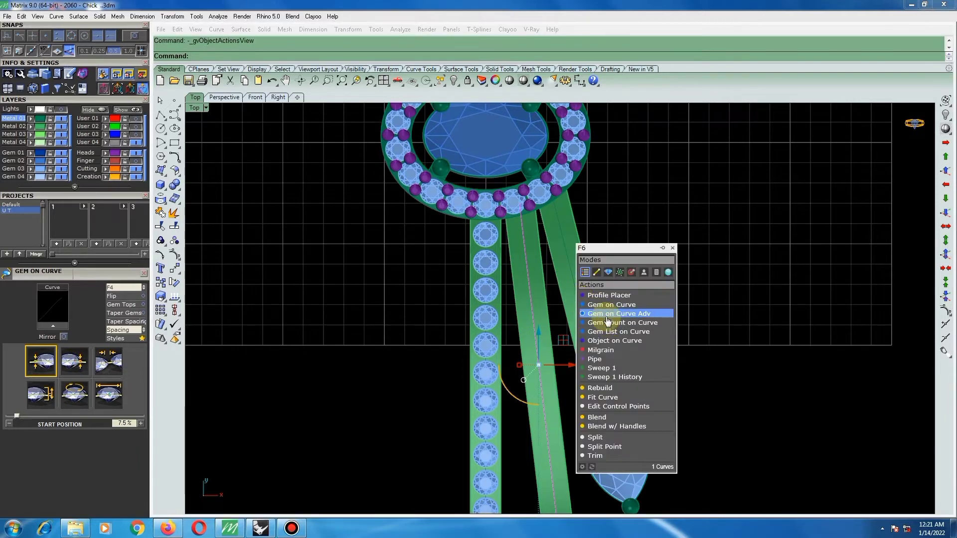
click(605, 306)
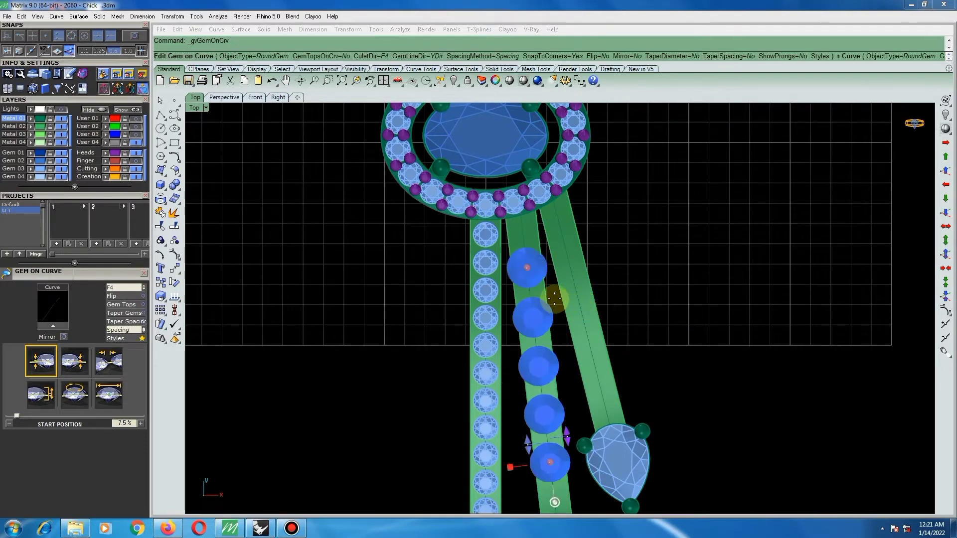
click(102, 389)
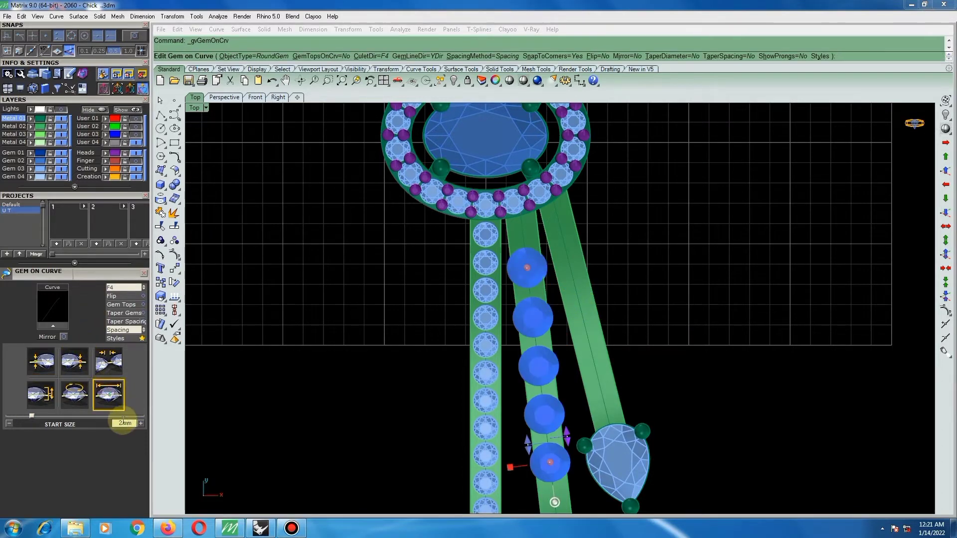
drag(122, 423, 105, 424)
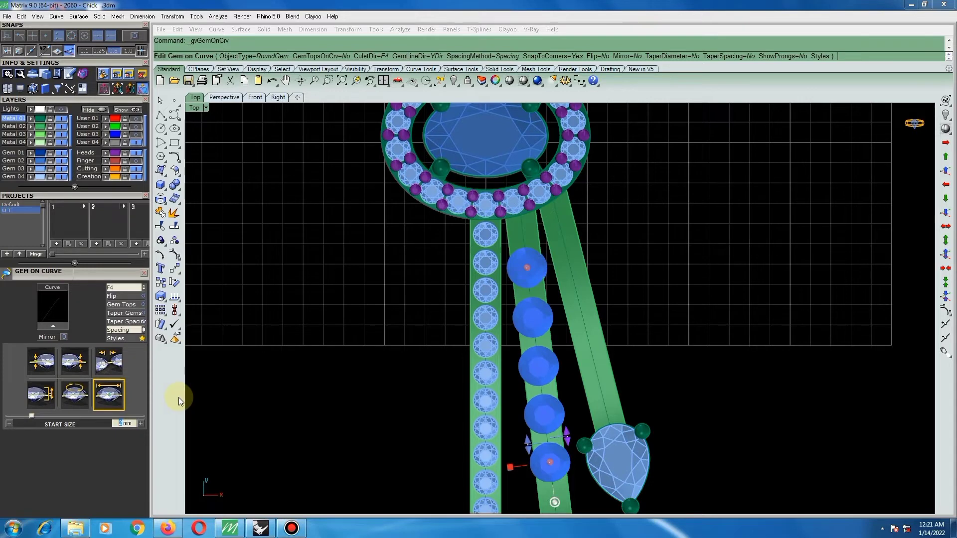
text(1.2)
key(Return)
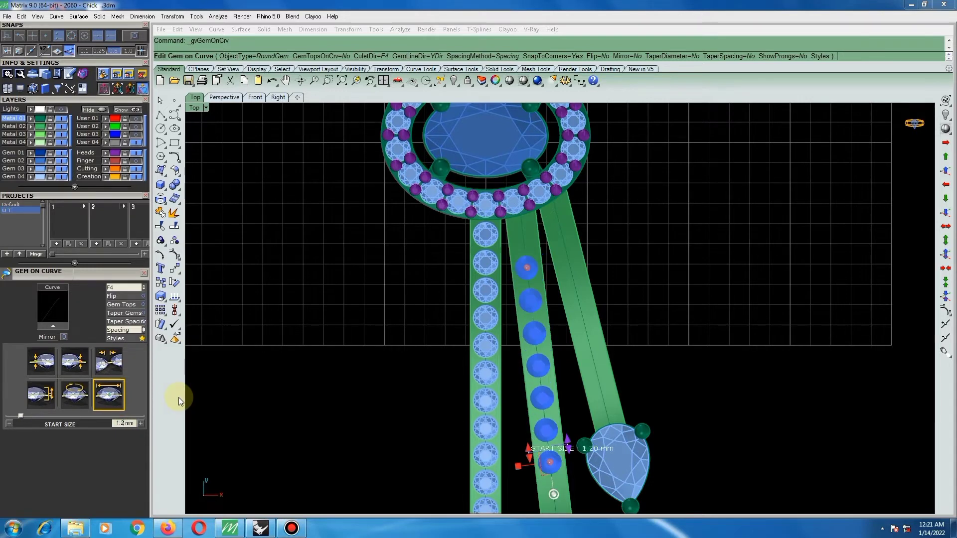
Set the spacing between the middle bar's gems to 0.1 mm.
click(109, 361)
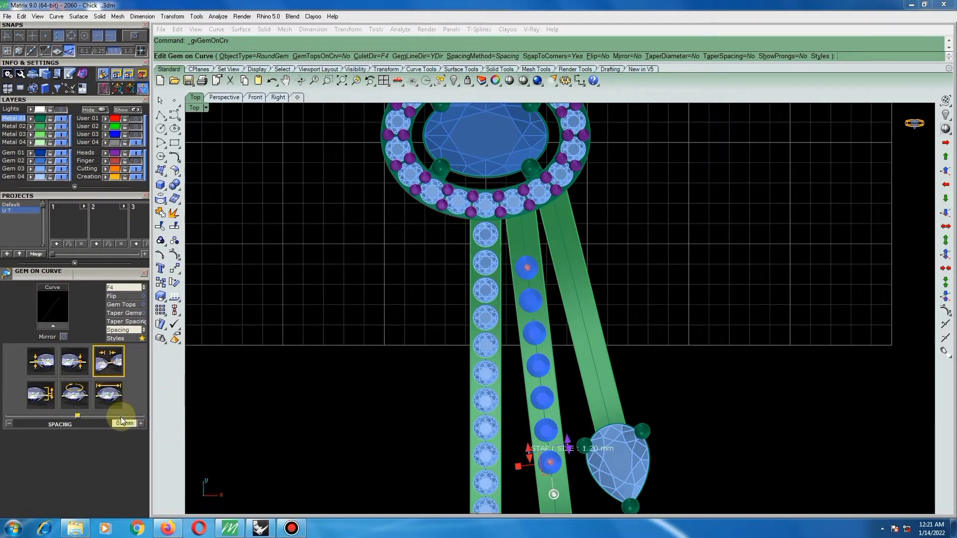
drag(124, 423, 113, 427)
text(.)
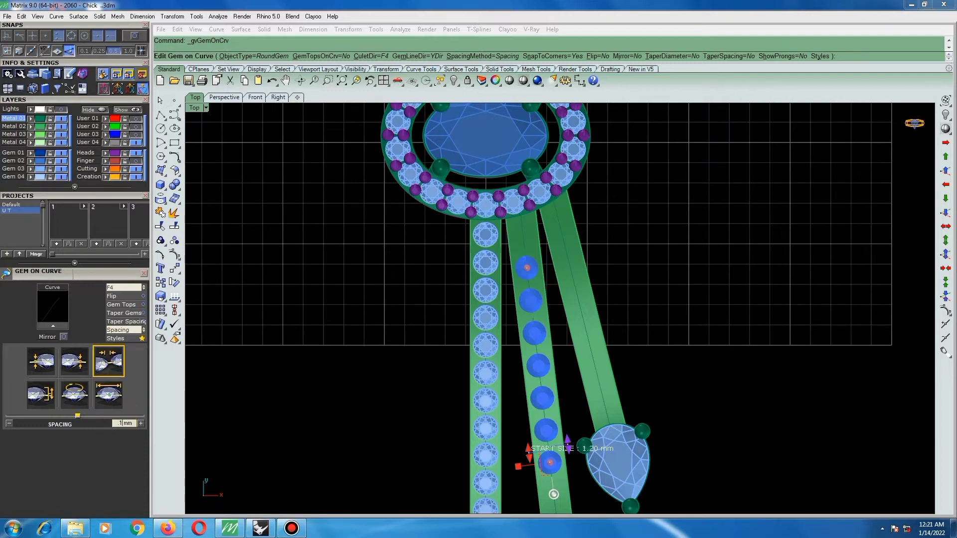
text(1)
key(Return)
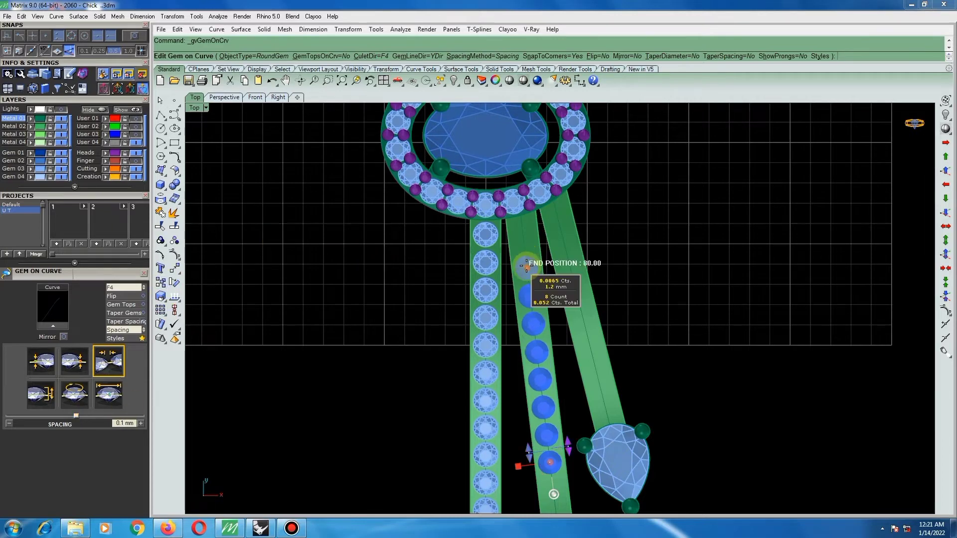
Extend the gem row along the middle bar to a 91.4% end position and an 8.6% start position.
drag(526, 267, 522, 230)
scroll(524, 232, up, 4)
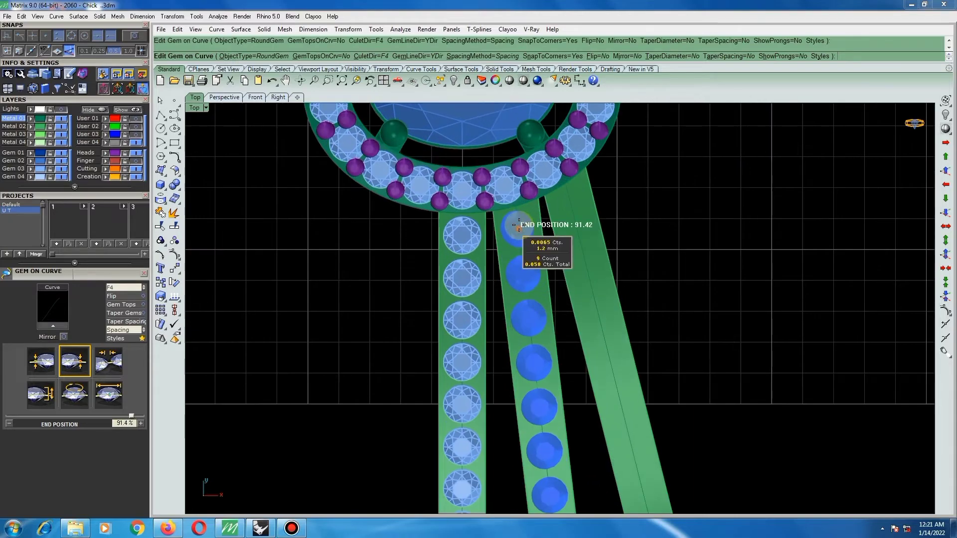
scroll(515, 222, down, 3)
scroll(556, 328, down, 5)
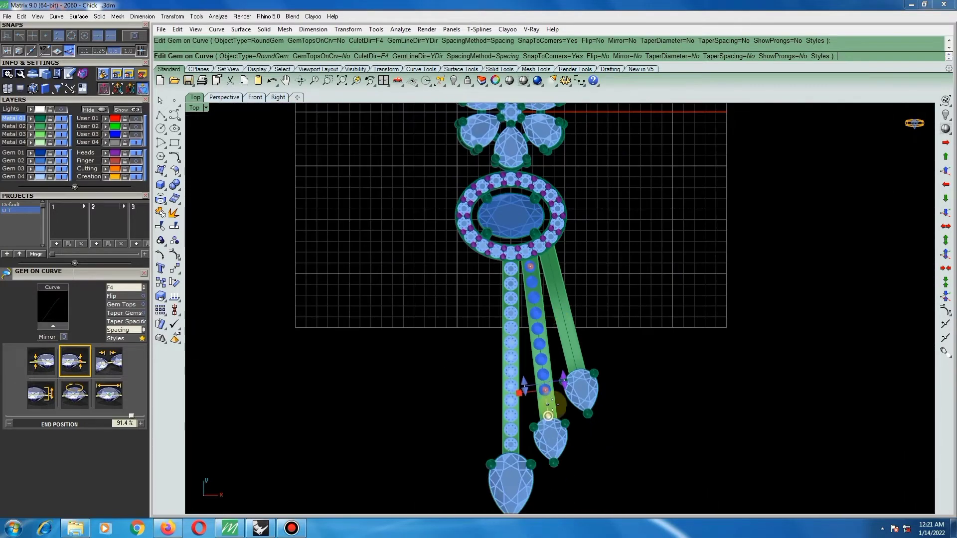
scroll(548, 406, up, 3)
drag(540, 372, 542, 384)
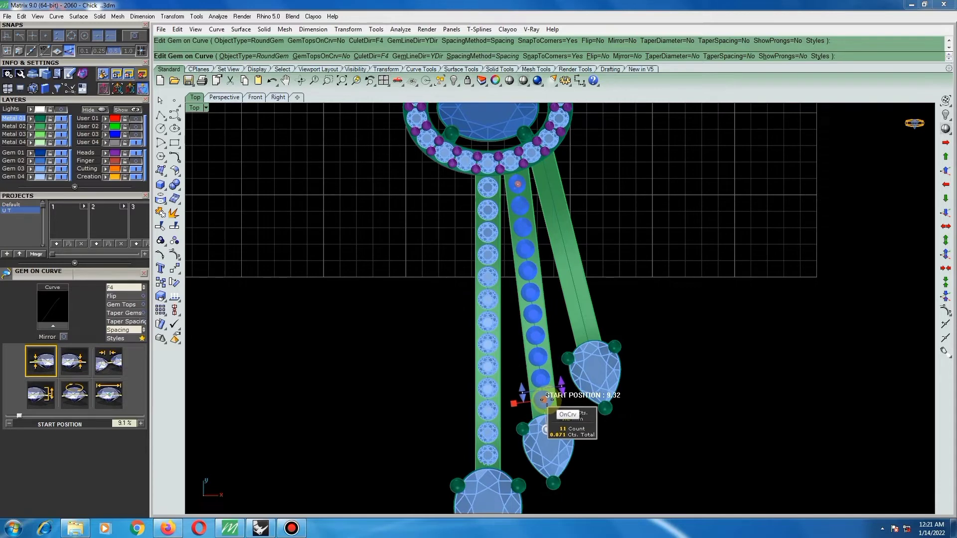
scroll(553, 425, up, 5)
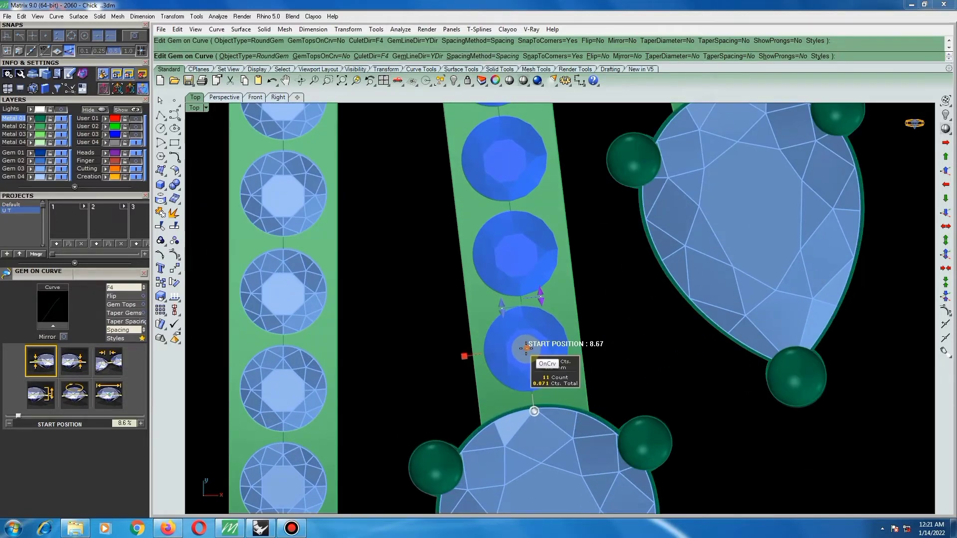
scroll(546, 371, down, 7)
scroll(562, 357, up, 5)
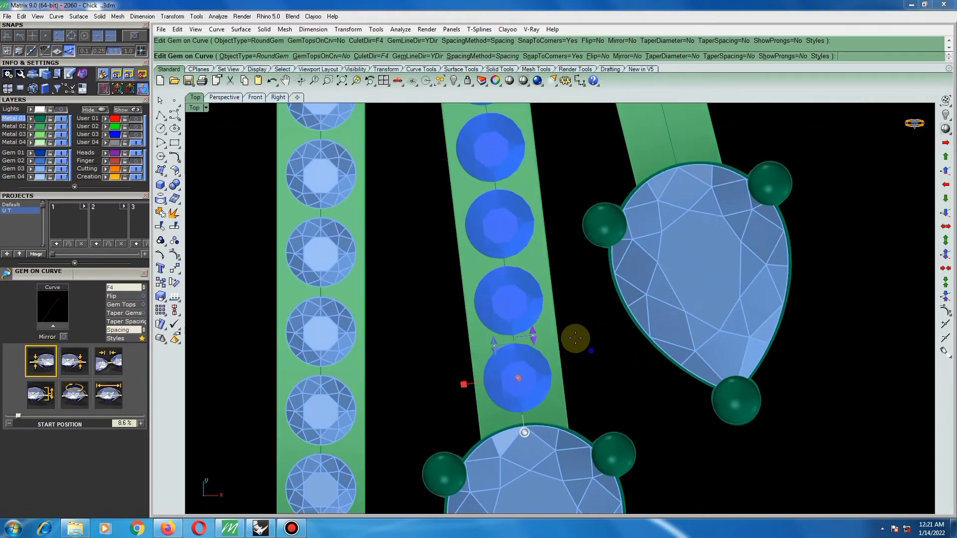
Set the culet direction of the middle bar's gems to Down and create the gem row.
ctrl+shift+right_drag(575, 337, 424, 253)
scroll(510, 294, down, 5)
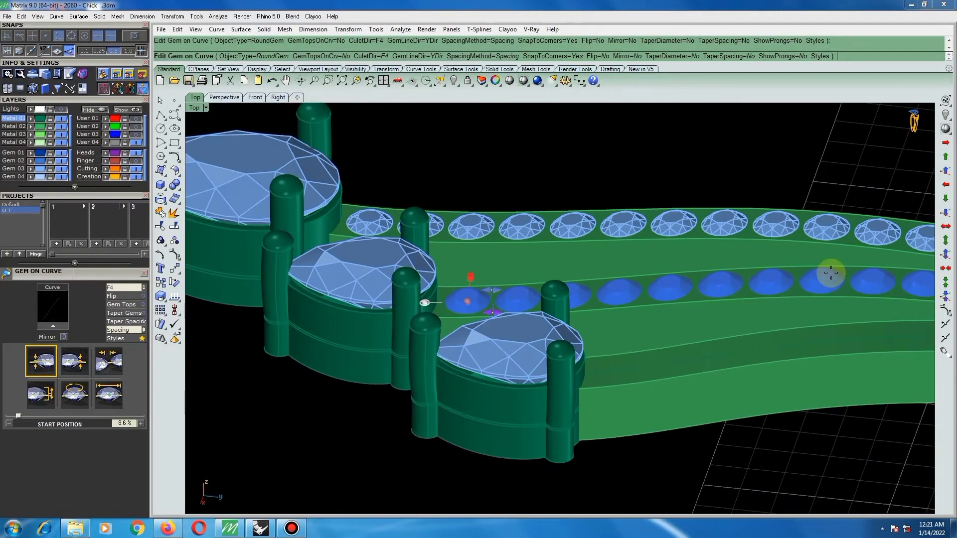
scroll(744, 279, up, 5)
scroll(444, 294, down, 4)
scroll(748, 304, up, 4)
ctrl+shift+right_drag(748, 303, 498, 274)
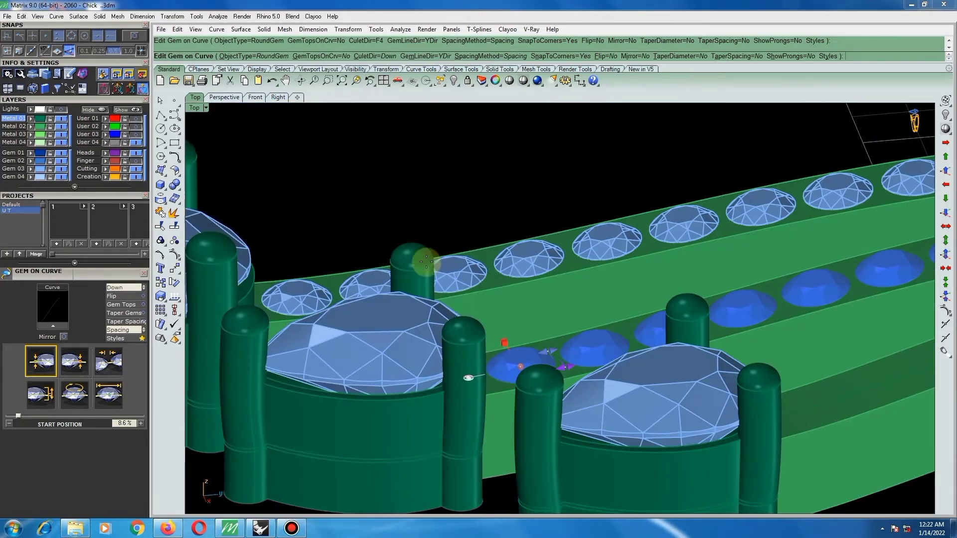
right_click(562, 244)
Examine from several angles how the gems sit on the central and middle bars.
ctrl+shift+right_drag(642, 345, 474, 299)
scroll(473, 299, down, 5)
scroll(741, 329, up, 4)
ctrl+shift+right_drag(776, 279, 691, 289)
scroll(842, 280, up, 3)
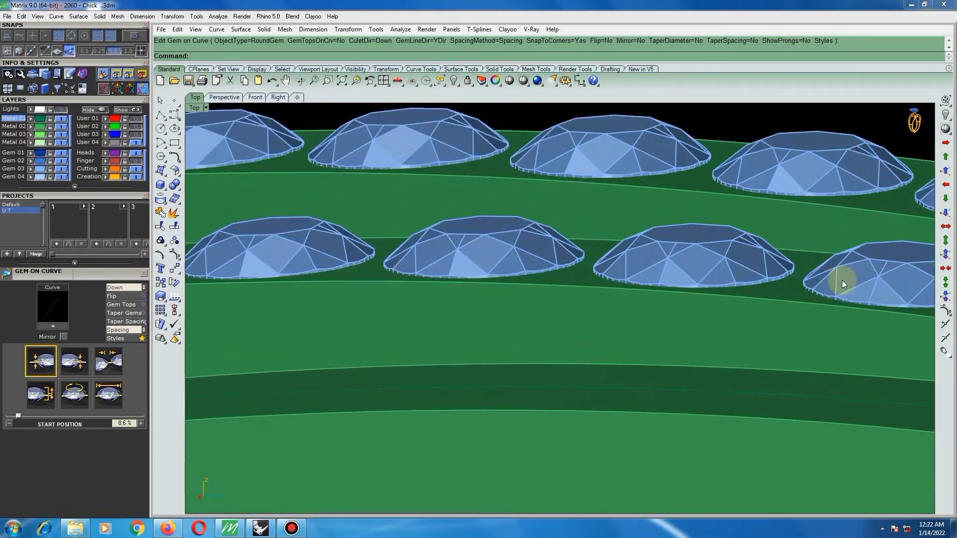
scroll(552, 278, down, 9)
ctrl+shift+right_drag(570, 255, 697, 357)
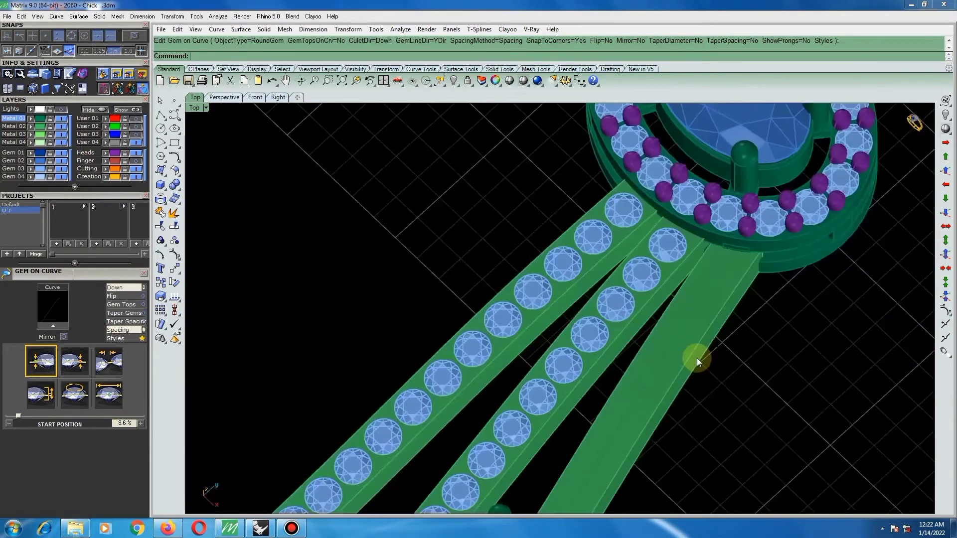
scroll(689, 349, down, 2)
Measure the gap between two adjacent round gems on the middle bar in the top view.
key(ctrl+F1)
scroll(644, 279, up, 13)
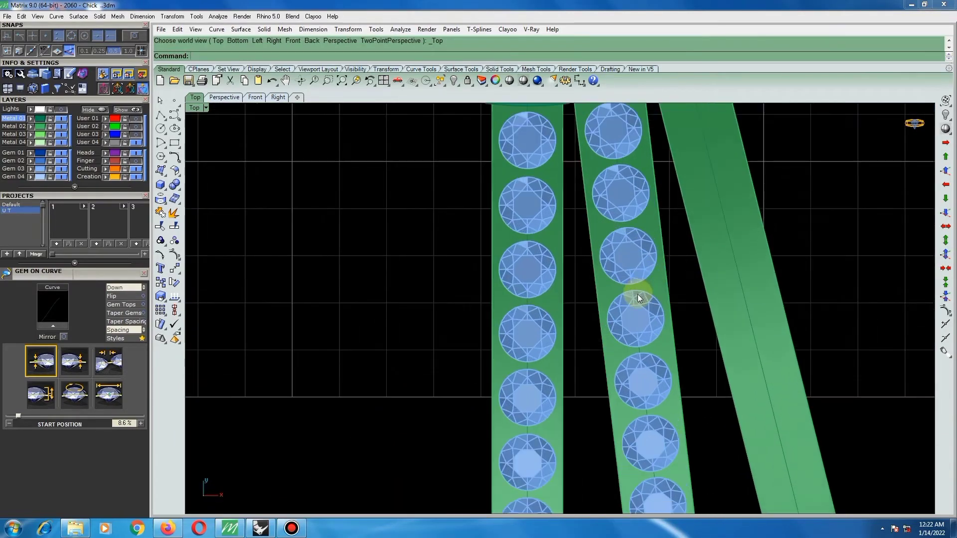
key(Return)
scroll(623, 287, up, 6)
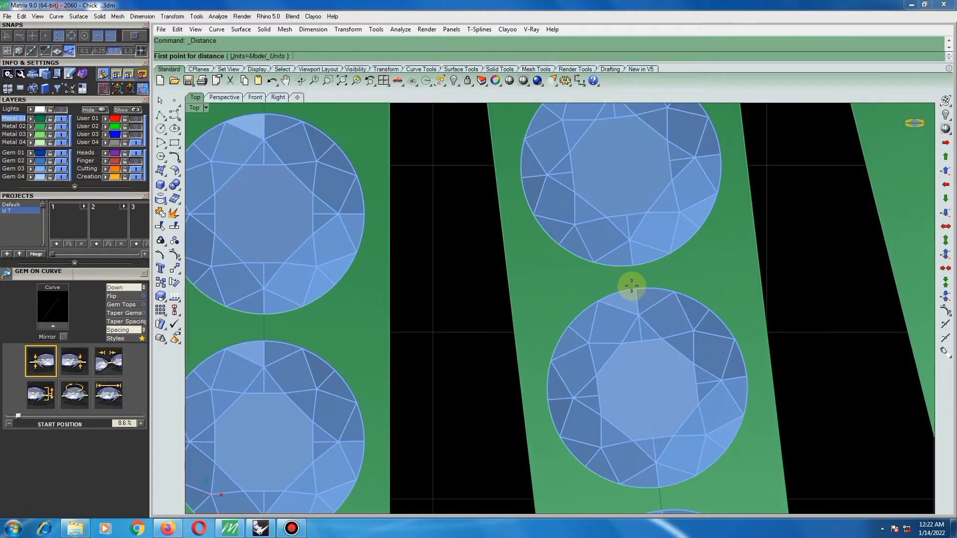
click(635, 289)
click(633, 265)
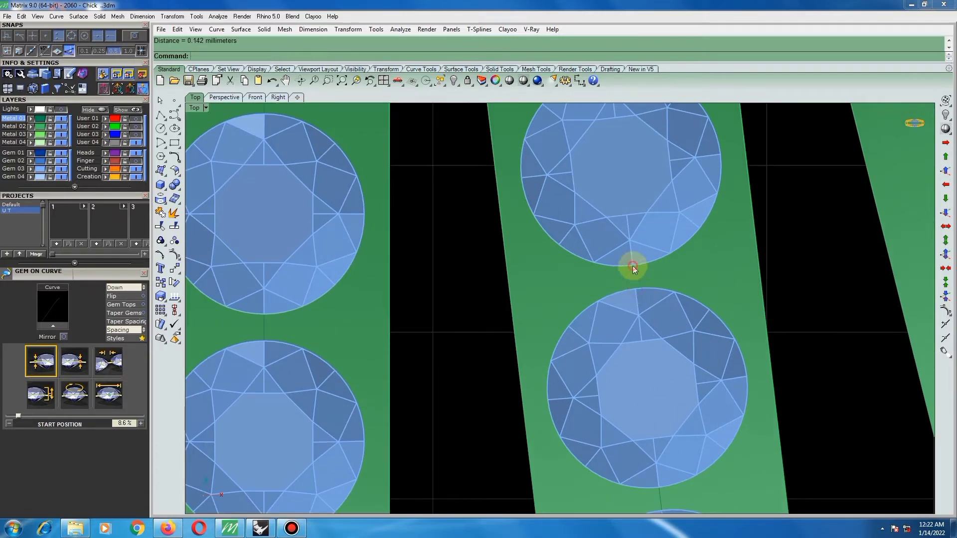
scroll(594, 268, down, 6)
scroll(594, 269, down, 5)
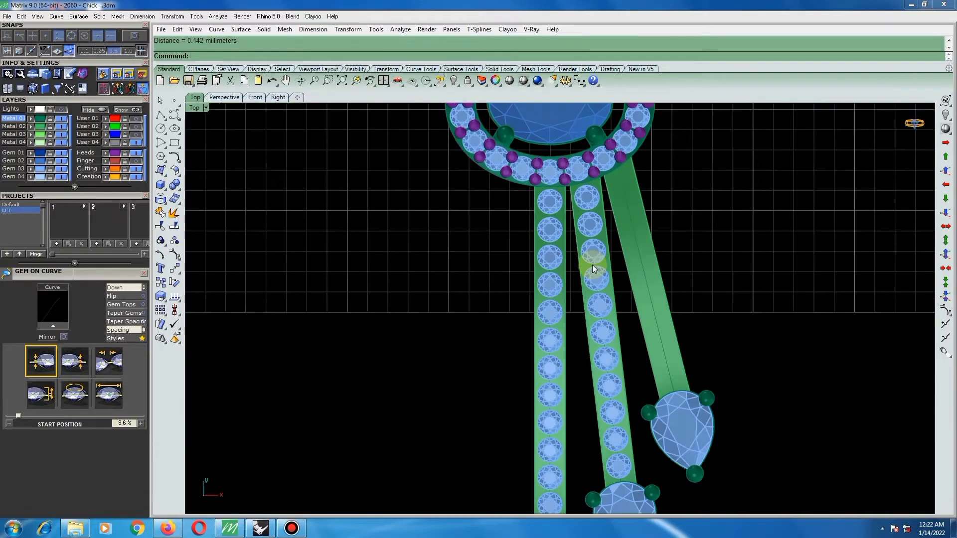
Start Gem on Curve along the outer bar's curve.
click(634, 244)
right_click(634, 245)
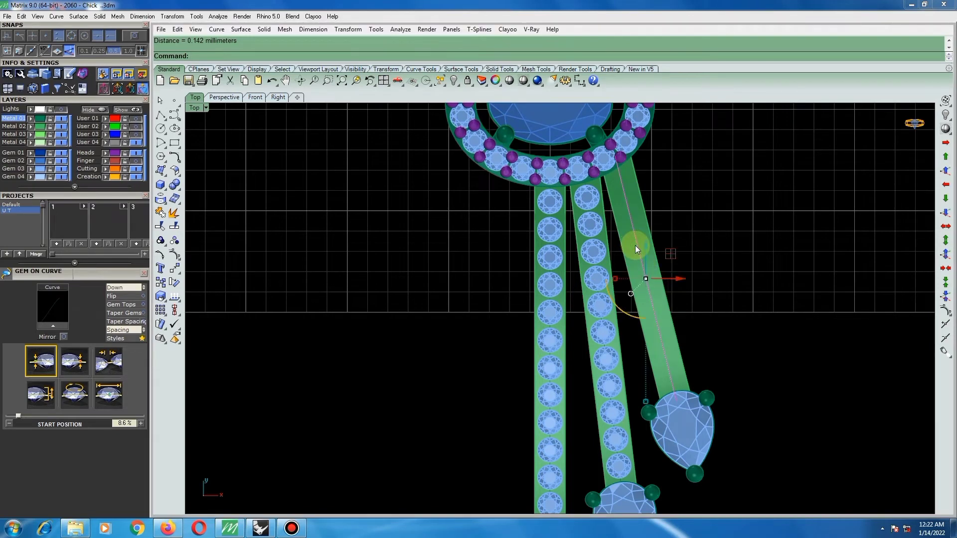
key(F6)
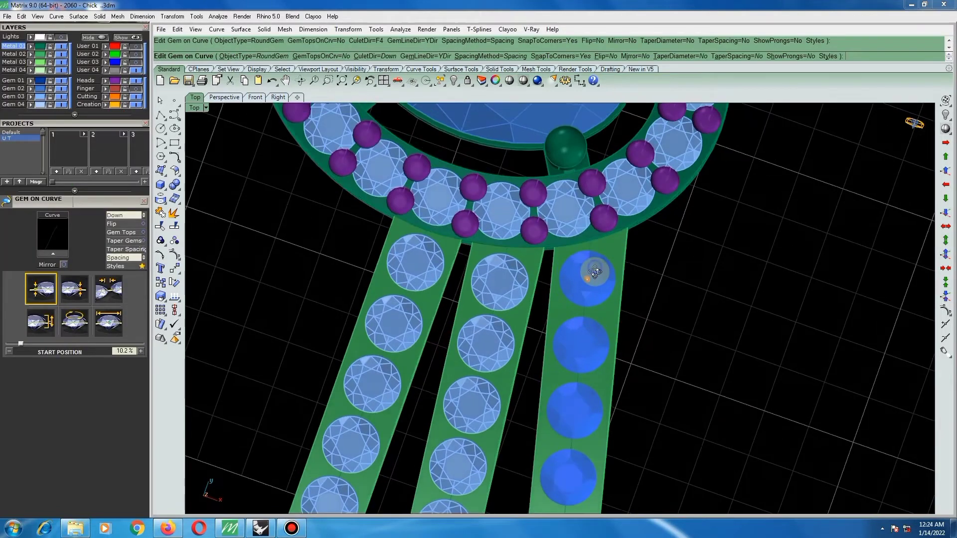
Adjust the outer bar's gem row to an 88.5% end position and a 10.6% start position, and create the gems.
drag(588, 280, 589, 283)
scroll(588, 244, down, 10)
scroll(583, 408, up, 5)
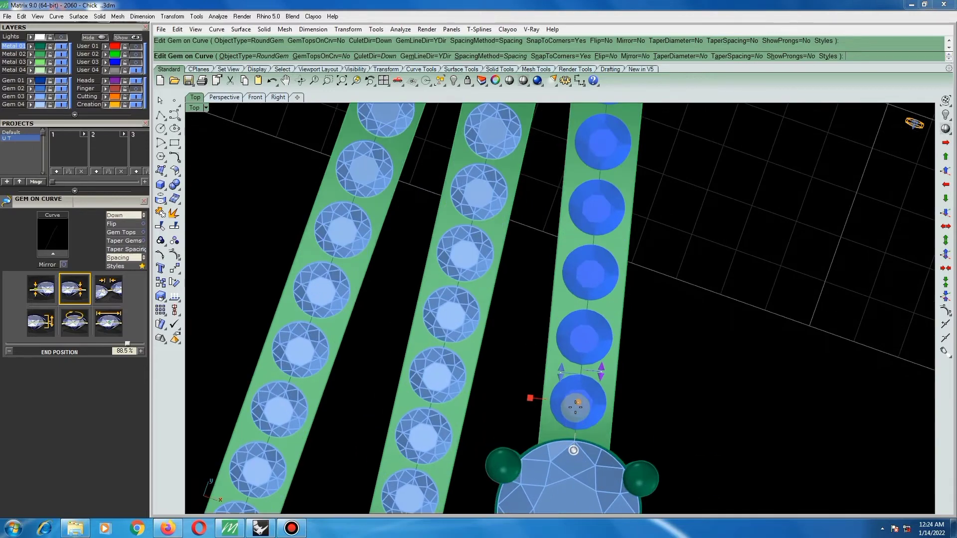
click(577, 401)
drag(577, 402, 577, 399)
right_click(662, 350)
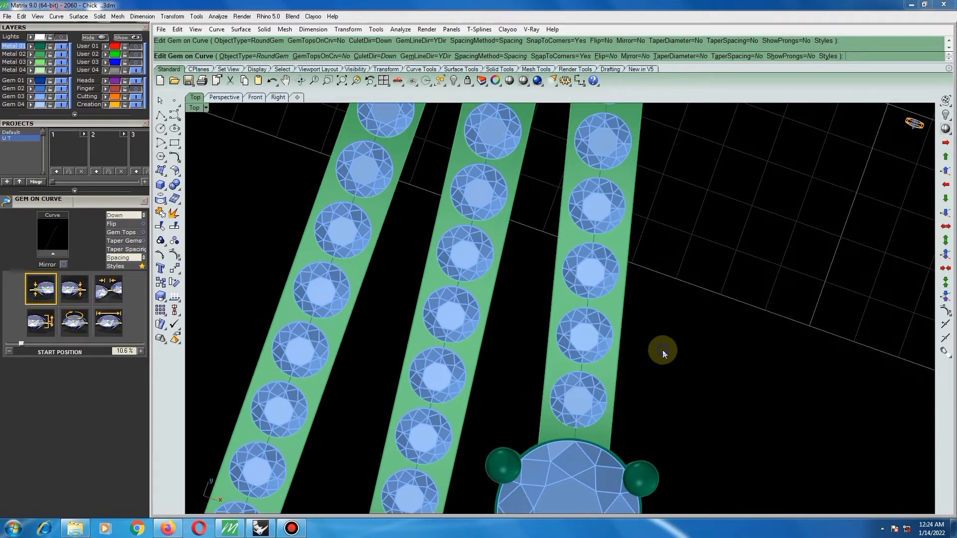
Examine the gem rows on the three bars for even spacing and seating.
scroll(599, 384, down, 11)
scroll(610, 329, up, 4)
scroll(608, 265, up, 7)
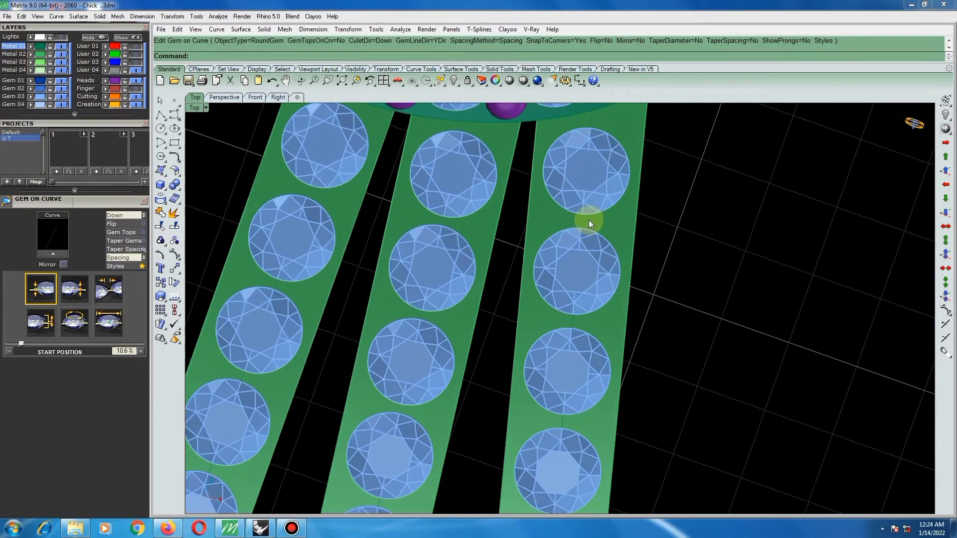
scroll(588, 220, down, 4)
ctrl+shift+right_drag(606, 216, 673, 287)
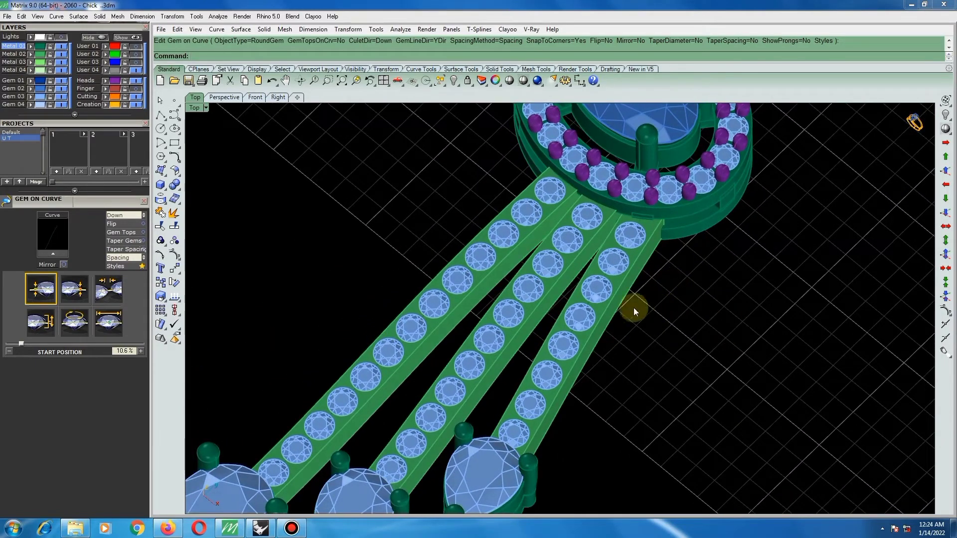
scroll(596, 288, down, 3)
scroll(504, 309, up, 3)
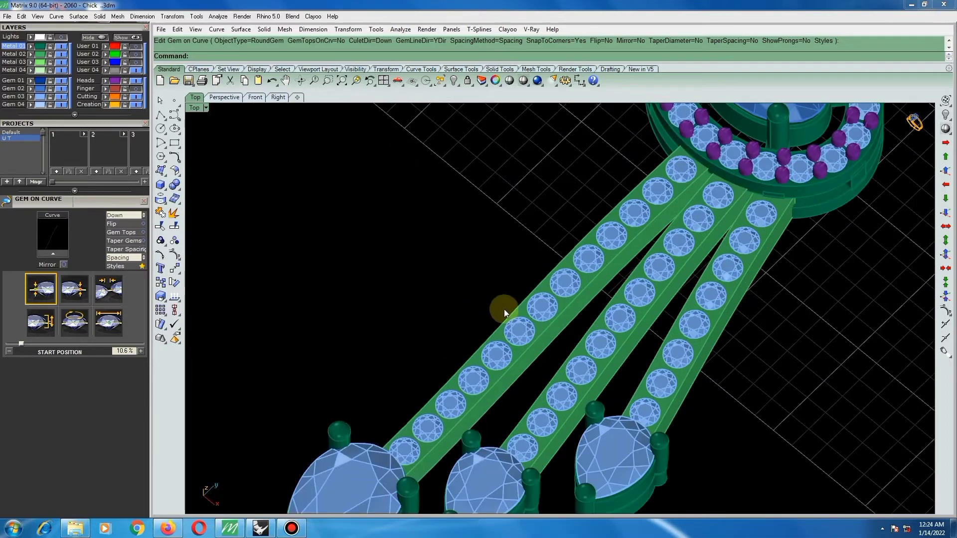
Add pairs of shared prongs 0.58 mm in diameter to the gem rows on the central and middle bars with Prong Adder.
click(543, 305)
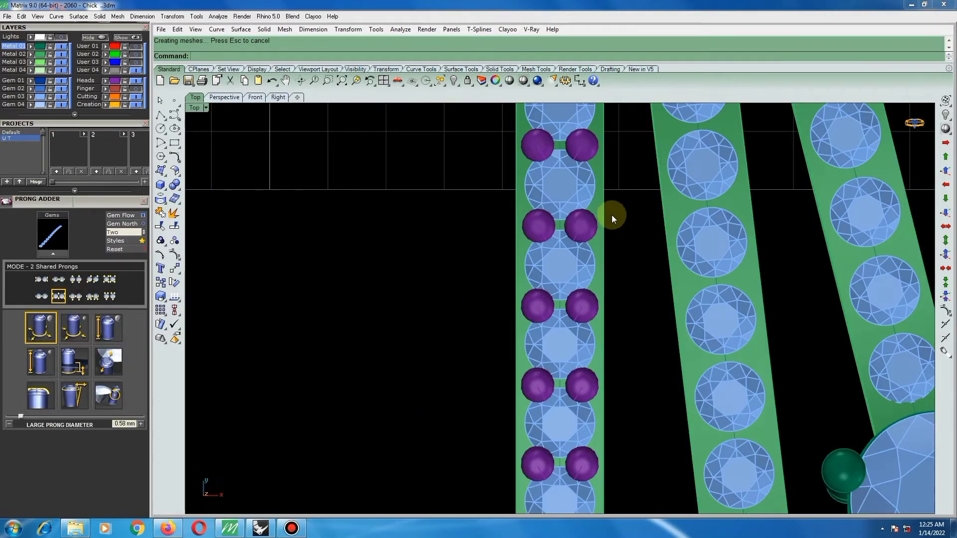
scroll(605, 239, down, 4)
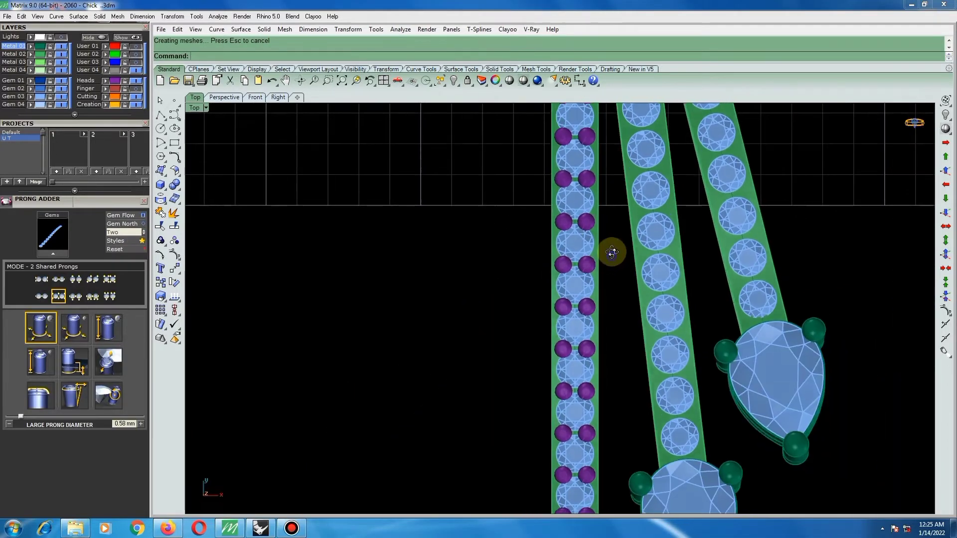
click(671, 233)
right_click(671, 233)
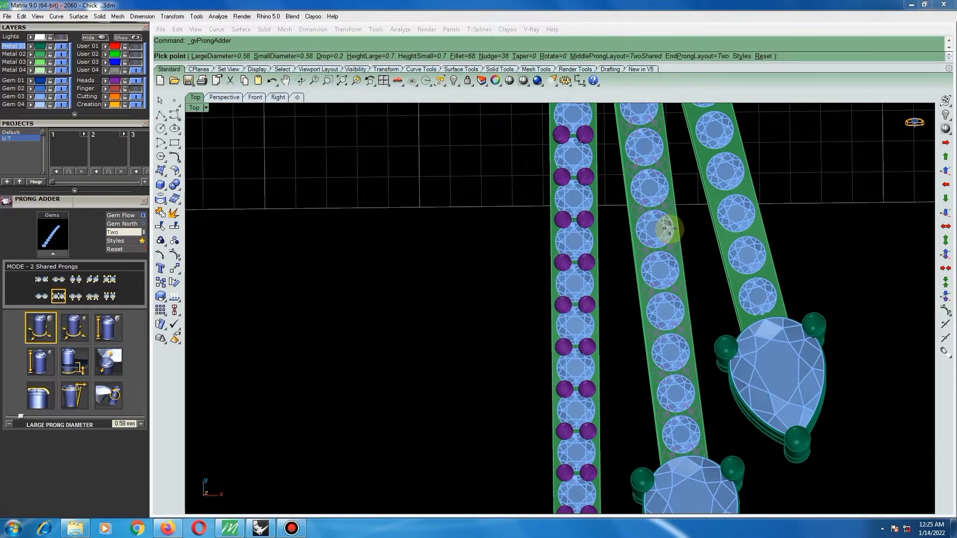
right_click(669, 228)
Add pairs of shared prongs 0.58 mm in diameter to the outer bar's gem row and check their fit.
click(738, 214)
right_click(738, 213)
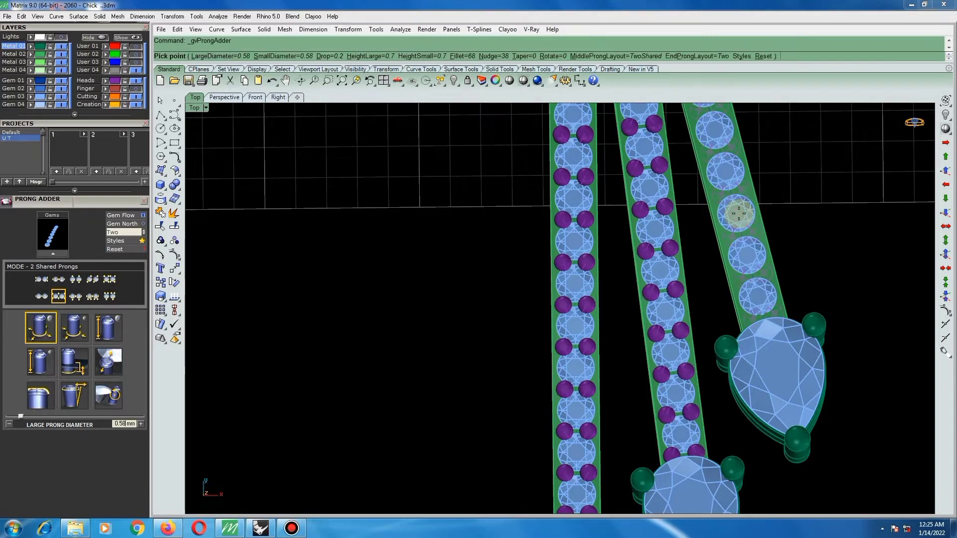
right_click(739, 213)
scroll(598, 244, down, 5)
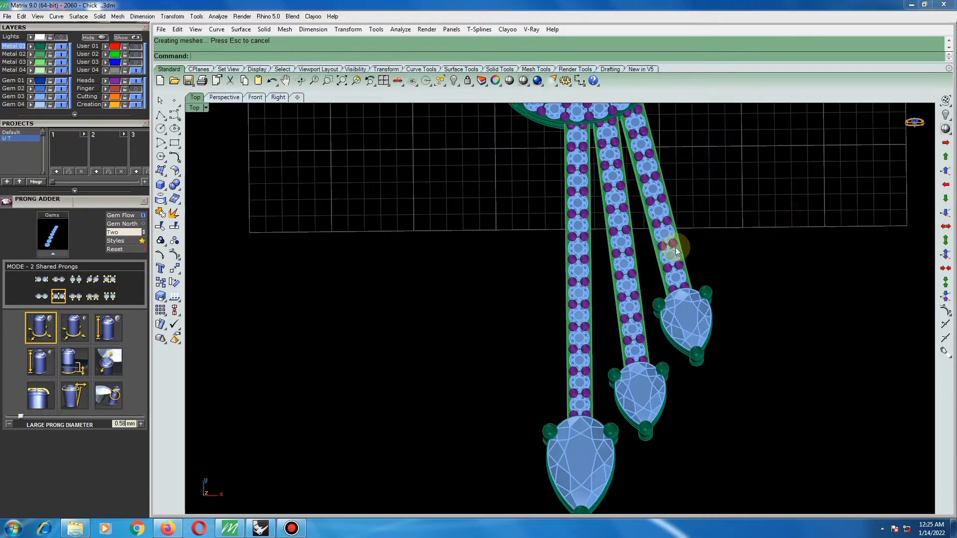
scroll(624, 244, up, 5)
scroll(629, 240, up, 3)
scroll(624, 240, down, 2)
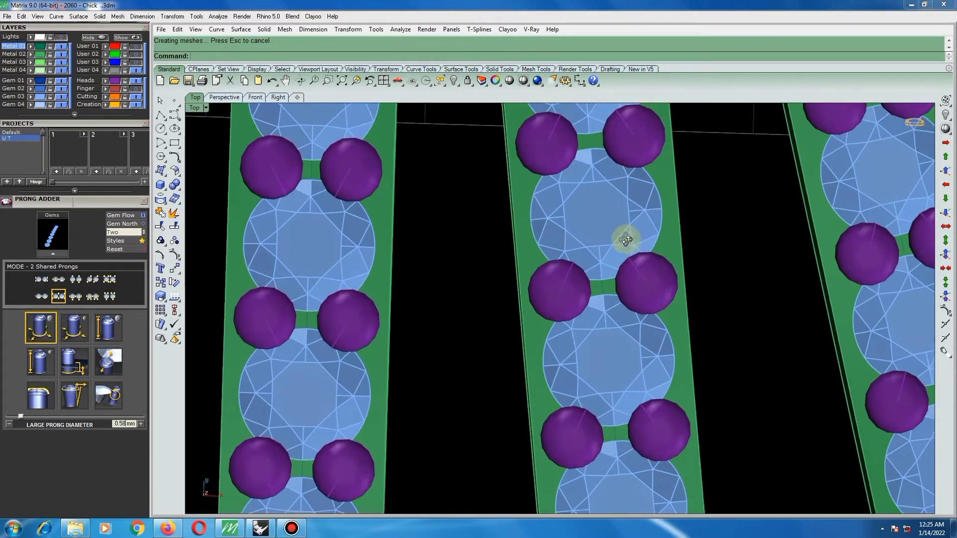
Examine the gem rows and shared prongs along the three bars, from the oval halo down to the pear drops.
scroll(568, 247, down, 4)
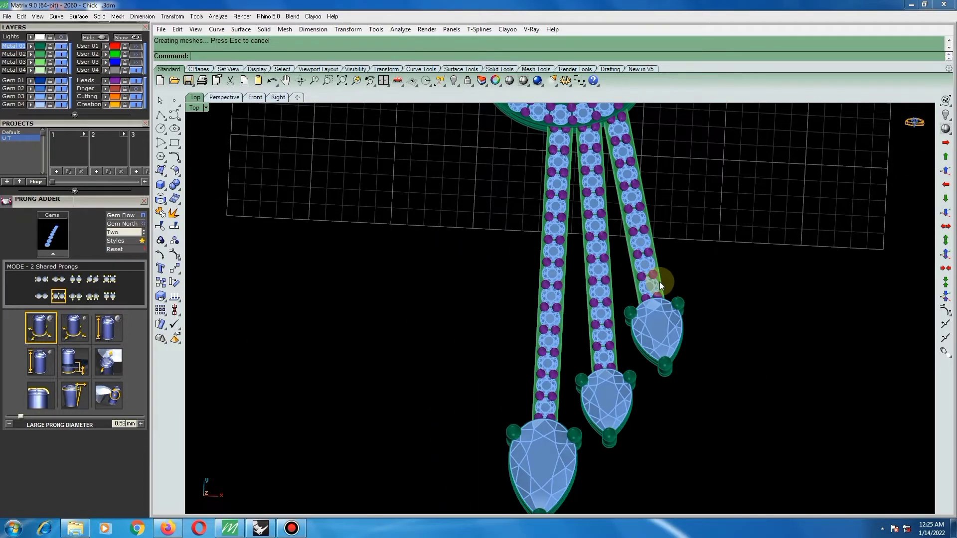
scroll(651, 285, down, 2)
scroll(641, 267, up, 6)
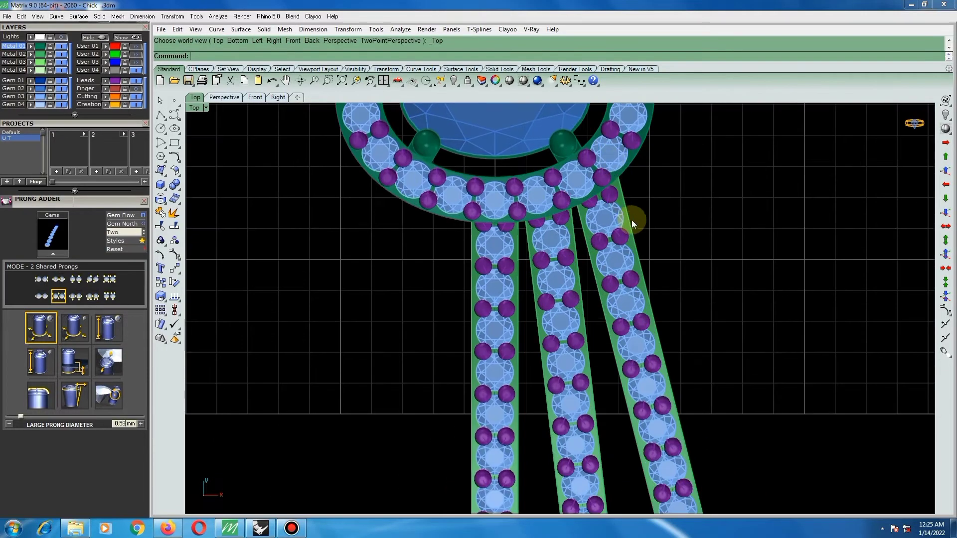
scroll(632, 220, down, 5)
scroll(636, 258, up, 2)
scroll(607, 274, up, 3)
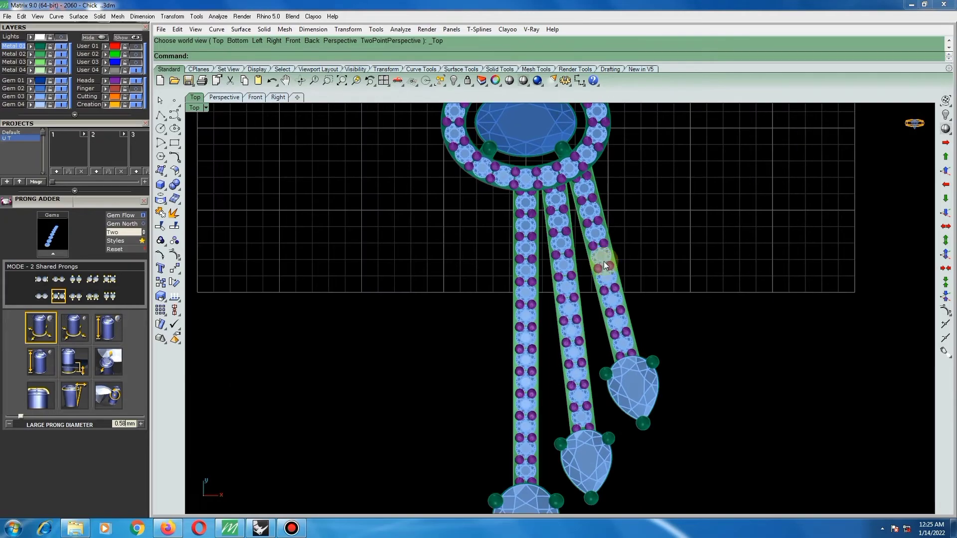
scroll(646, 262, down, 4)
scroll(642, 382, up, 7)
ctrl+shift+right_drag(686, 342, 600, 329)
scroll(548, 307, down, 7)
key(ctrl+F1)
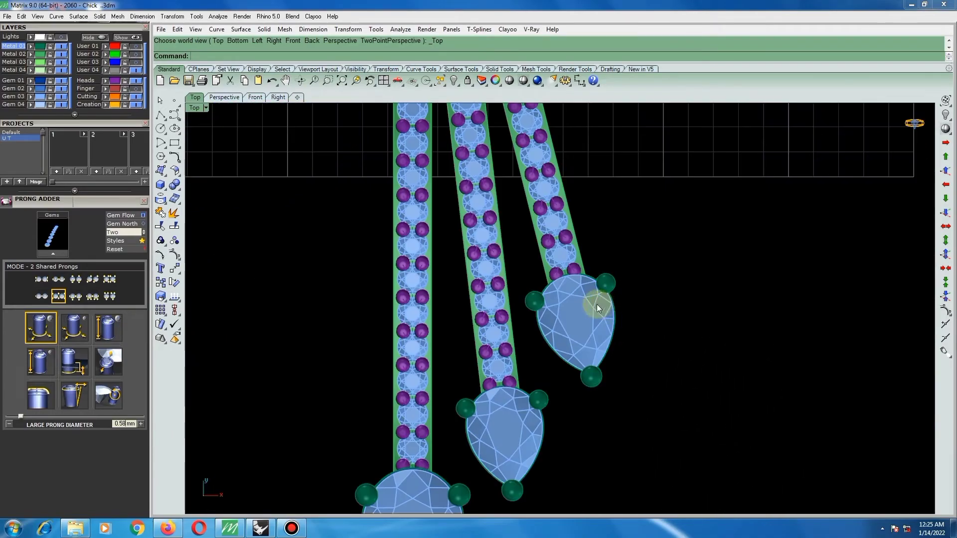
Group the outer bar's pear drop gem together with its setting and prongs.
click(596, 304)
scroll(635, 292, up, 5)
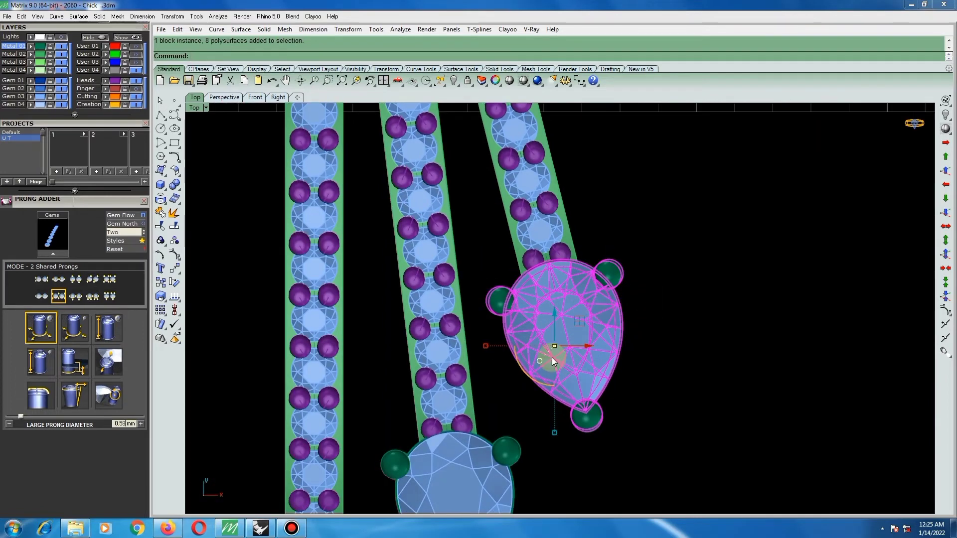
drag(474, 239, 678, 436)
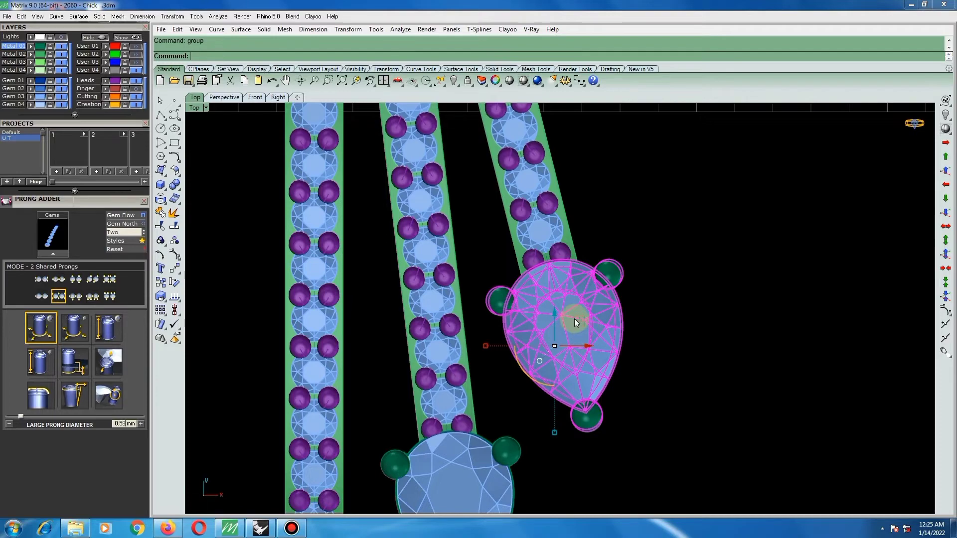
Move the outer bar's pear drop slightly outward along the bar's centreline, working in wireframe, and restore the shaded display.
scroll(558, 279, up, 2)
click(523, 81)
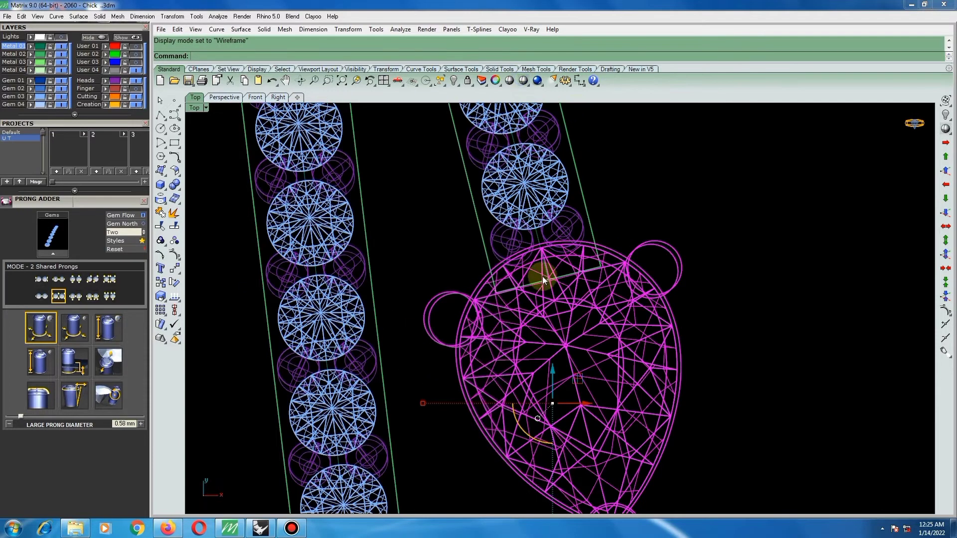
scroll(542, 276, up, 4)
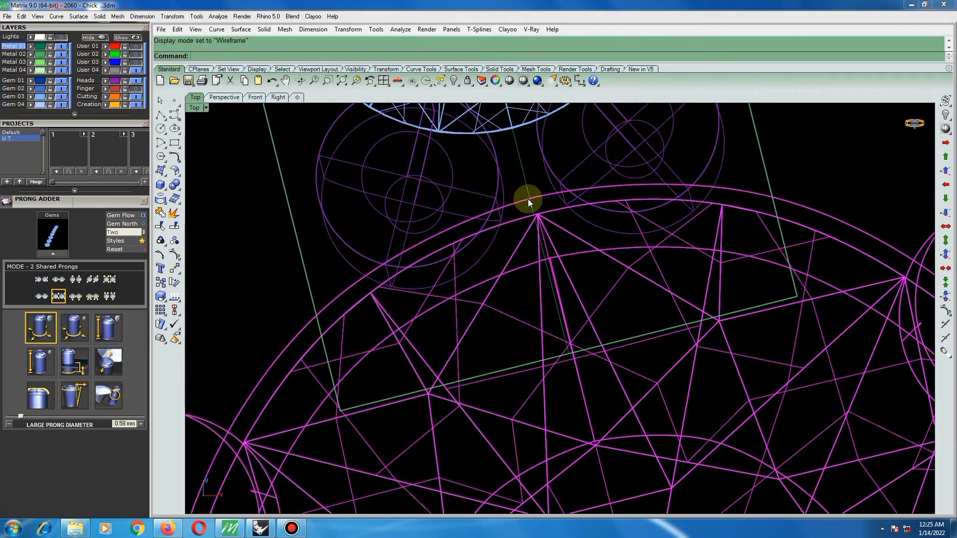
text(move)
key(Return)
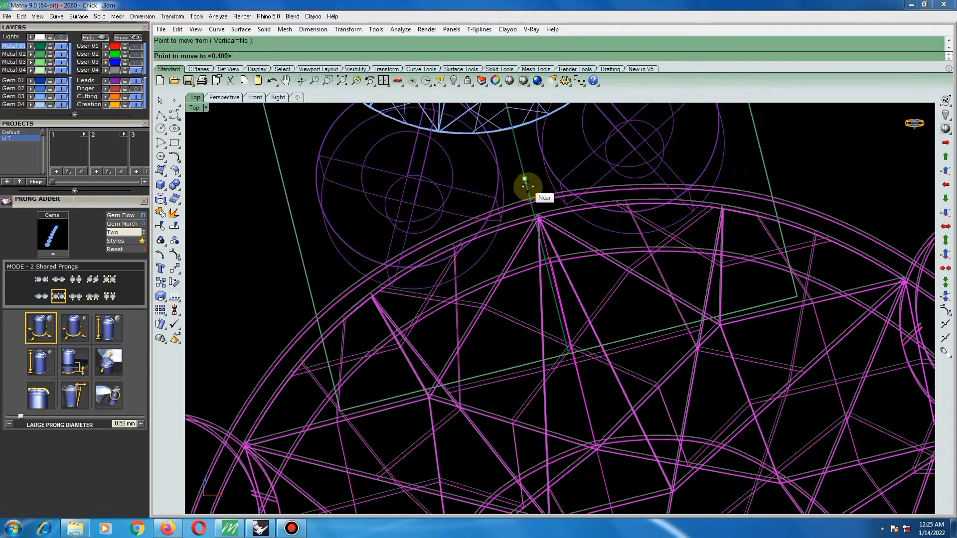
click(534, 205)
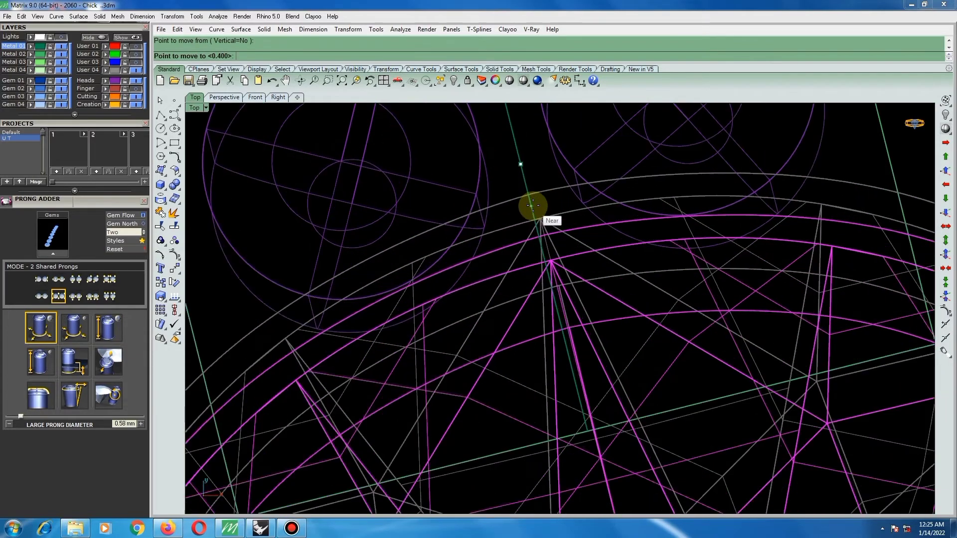
scroll(528, 219, down, 5)
scroll(549, 166, down, 2)
key(Escape)
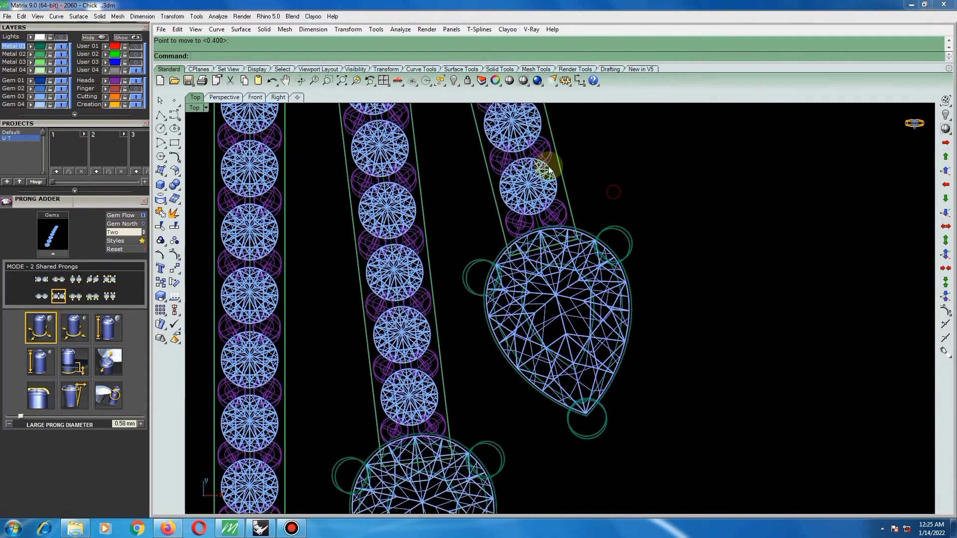
click(523, 81)
scroll(573, 249, down, 4)
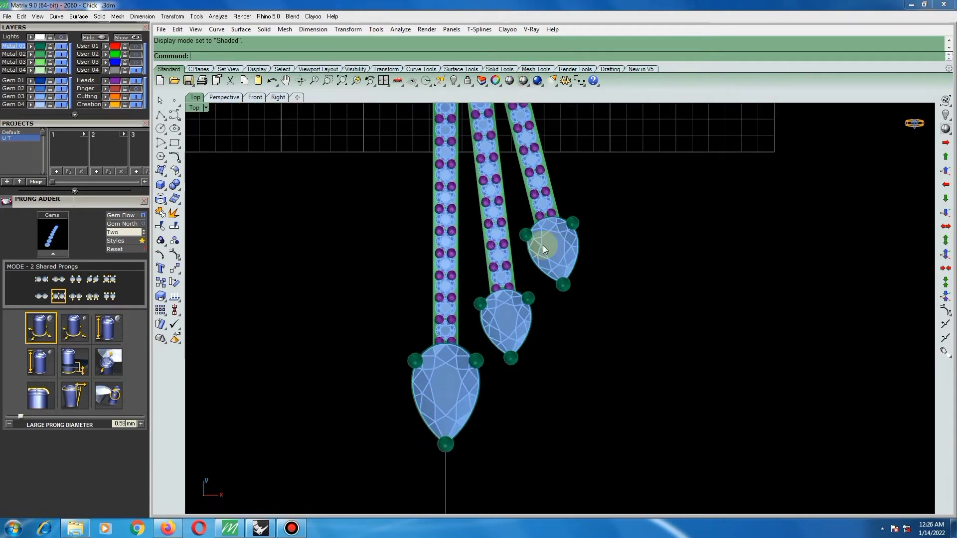
Select the middle bar's pear drop with its setting and prongs, focusing on where it meets the bar.
scroll(503, 323, up, 3)
click(501, 305)
scroll(549, 295, up, 1)
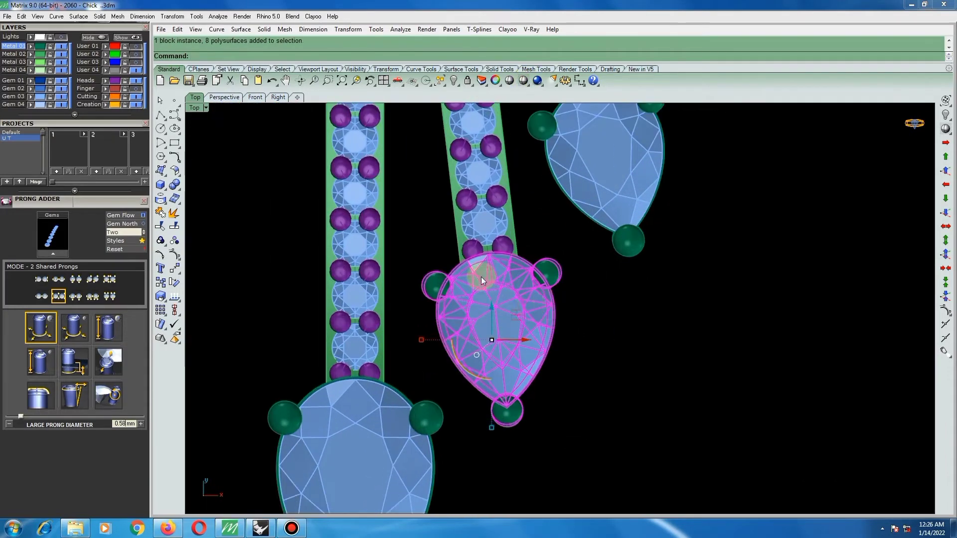
scroll(480, 281, up, 2)
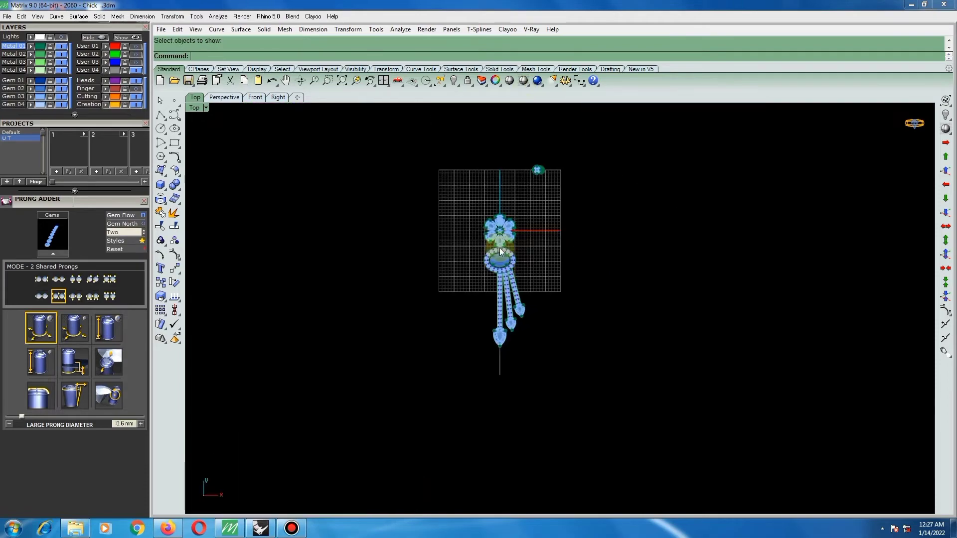
Start a circle for a connecting ring near the junction of the flower and the oval halo.
scroll(505, 232, up, 5)
scroll(529, 259, down, 4)
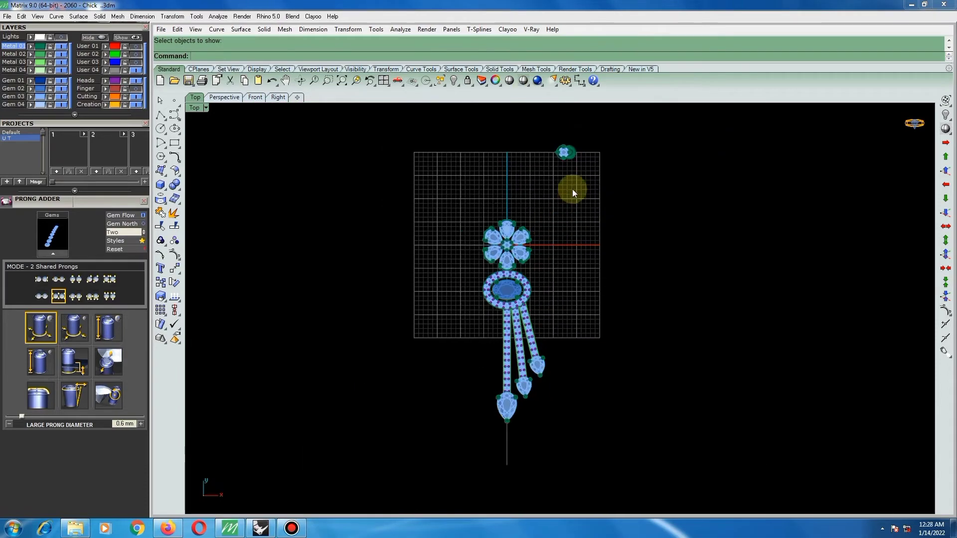
scroll(521, 274, up, 5)
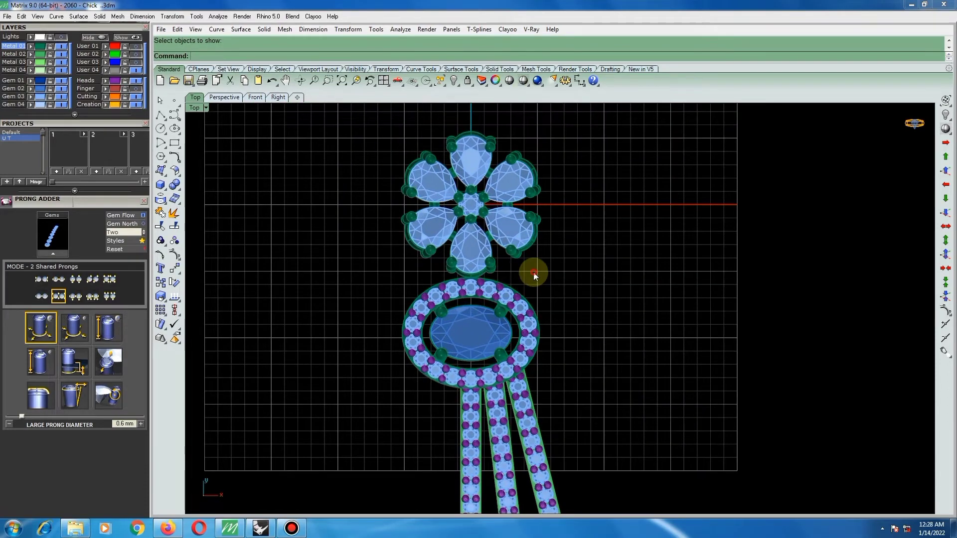
scroll(535, 275, up, 2)
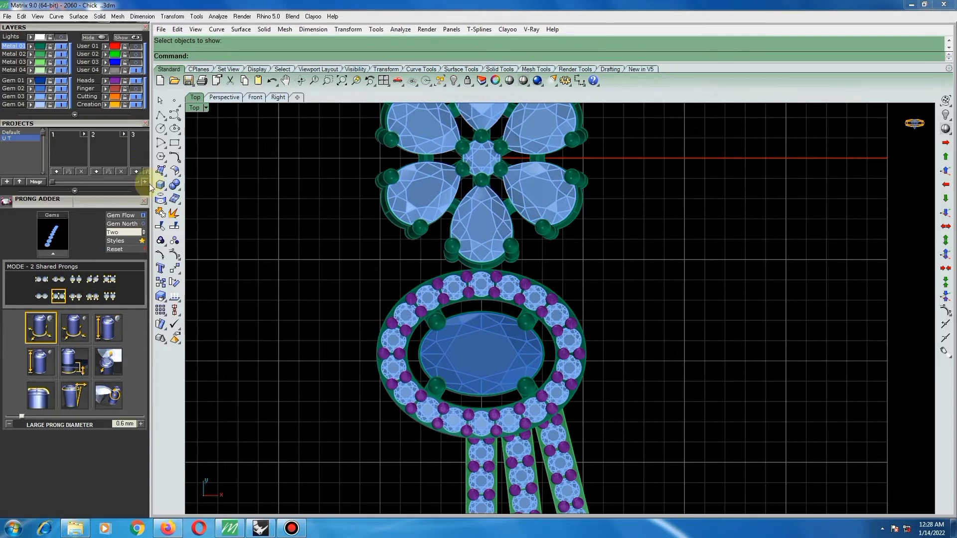
click(161, 128)
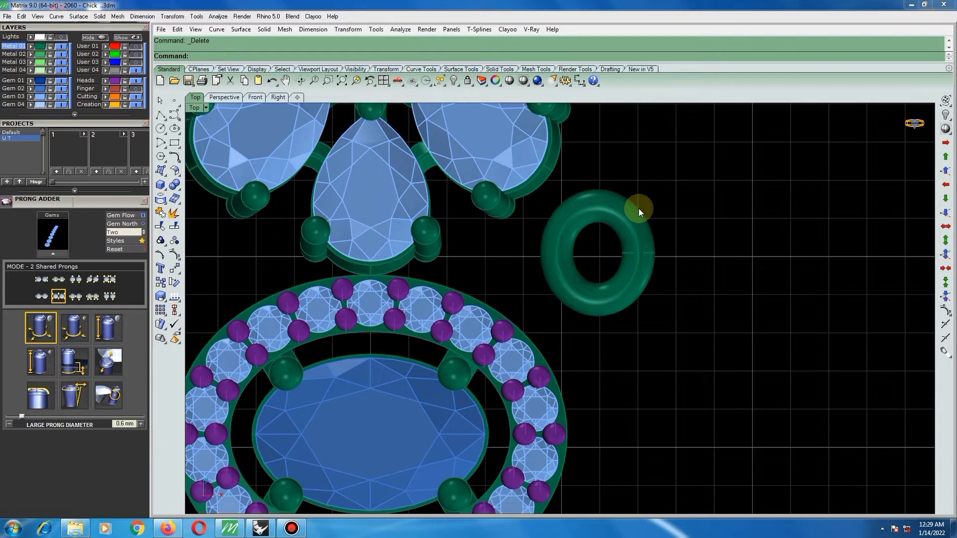
Move the round ring onto the centreline between the flower's lowest petal and the top of the oval halo.
click(629, 244)
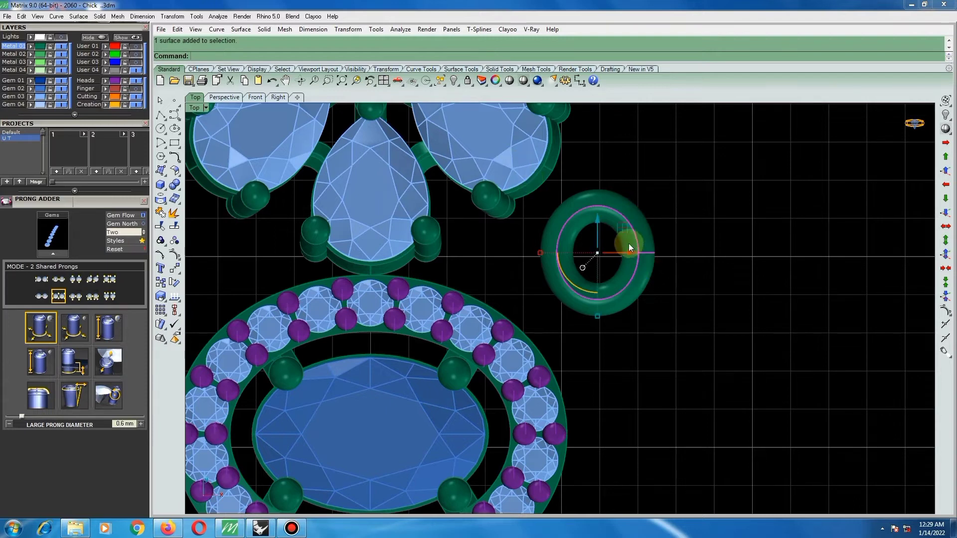
drag(618, 236, 391, 275)
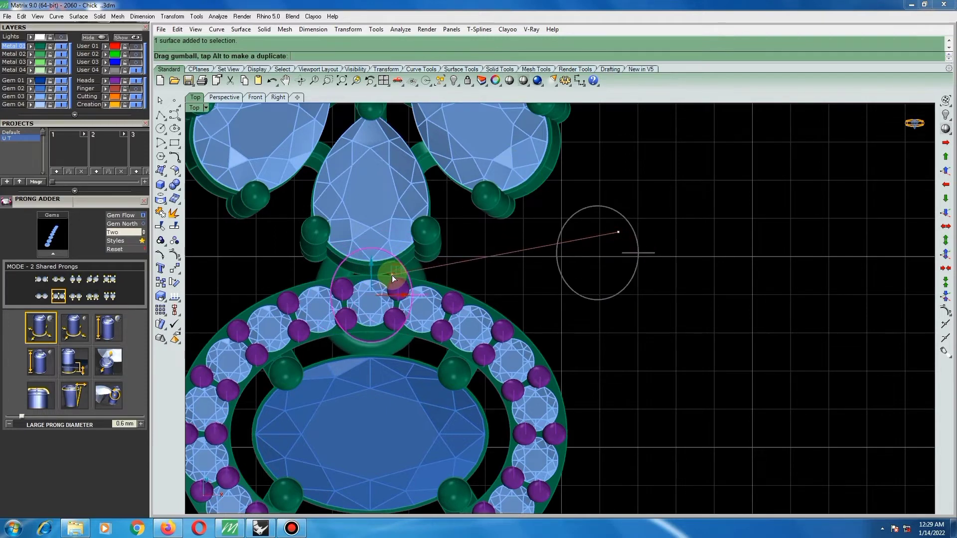
scroll(452, 273, down, 2)
scroll(452, 273, down, 2)
Shift the connecting ring in height toward the gems so it sits in the gap between the halo's two rails.
ctrl+shift+right_drag(532, 299, 594, 536)
ctrl+shift+right_drag(489, 331, 449, 234)
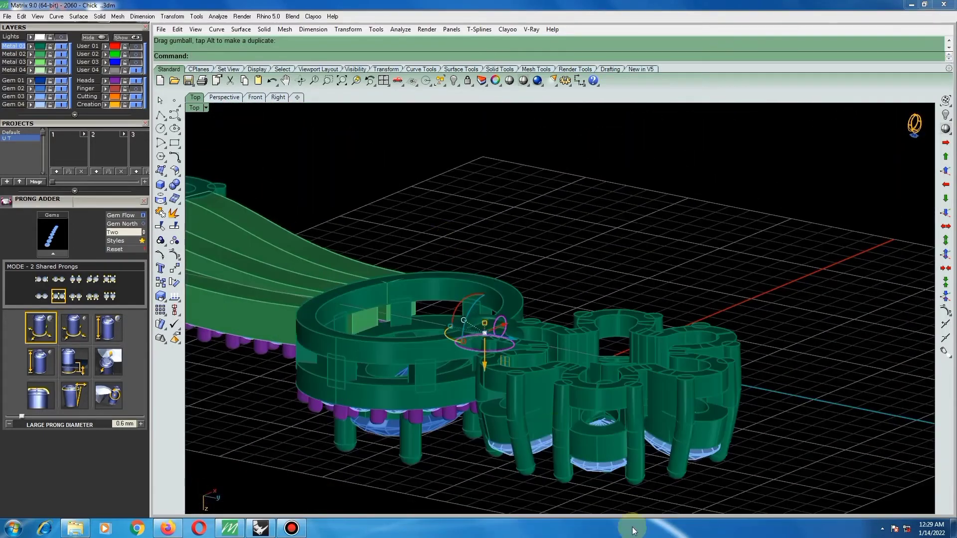
scroll(568, 413, up, 3)
scroll(566, 316, up, 3)
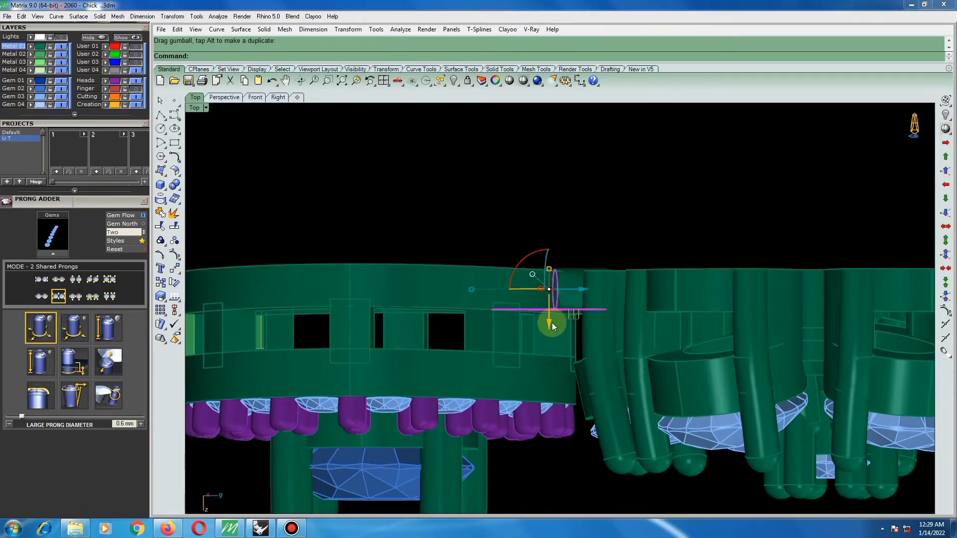
drag(552, 326, 549, 368)
scroll(556, 330, up, 3)
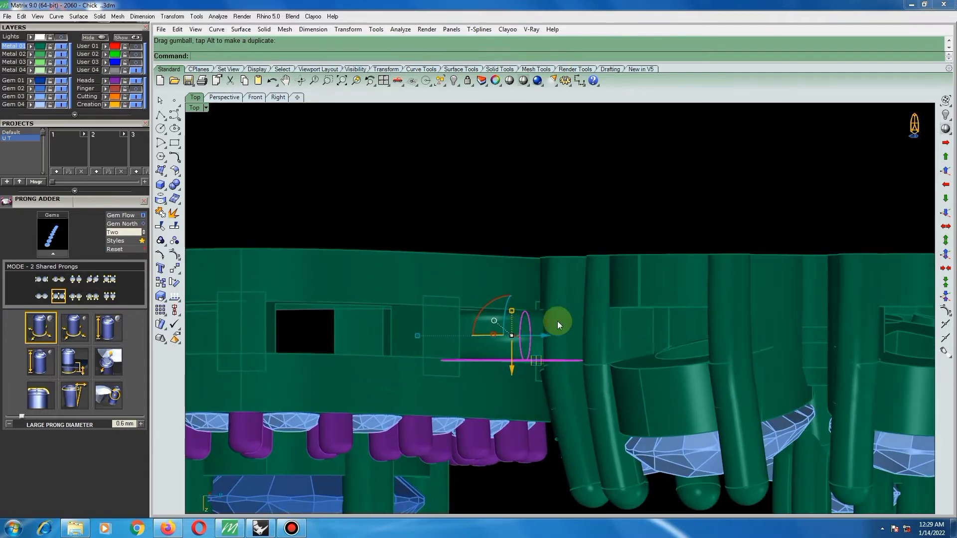
scroll(524, 321, up, 2)
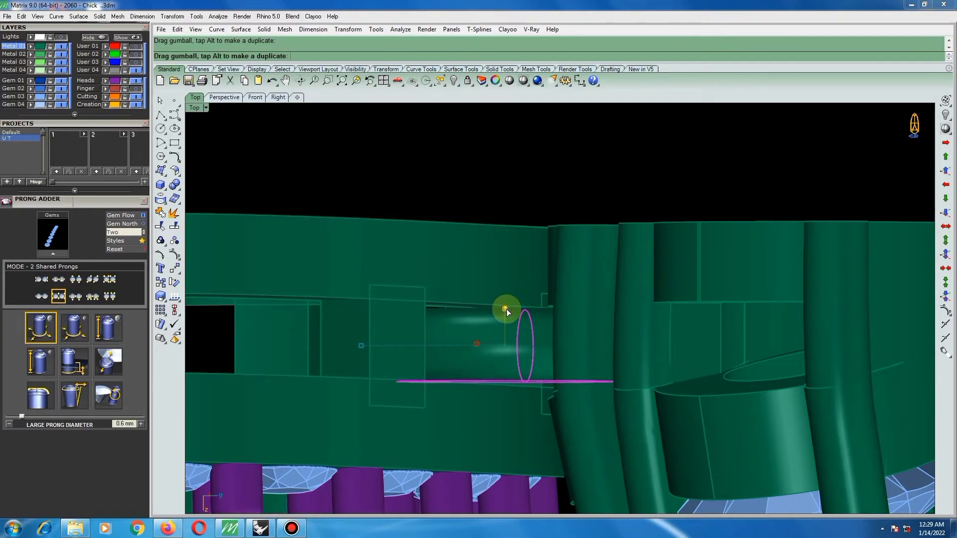
scroll(506, 310, down, 1)
scroll(514, 302, down, 3)
right_drag(553, 333, 612, 370)
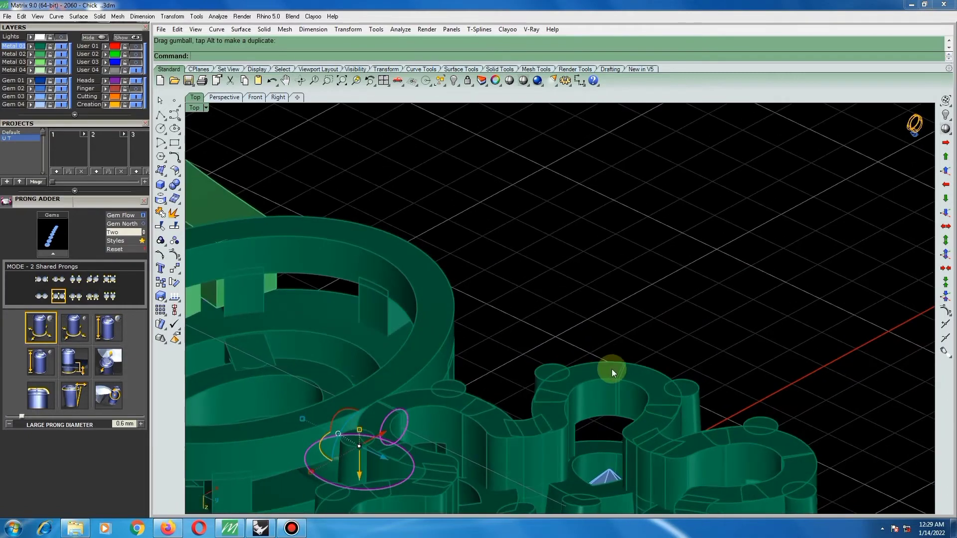
Nudge the connecting ring slightly toward the oval centre gem in the top view and check how it joins the flower and halo.
key(F5)
scroll(553, 287, down, 6)
scroll(475, 318, down, 1)
scroll(580, 259, up, 6)
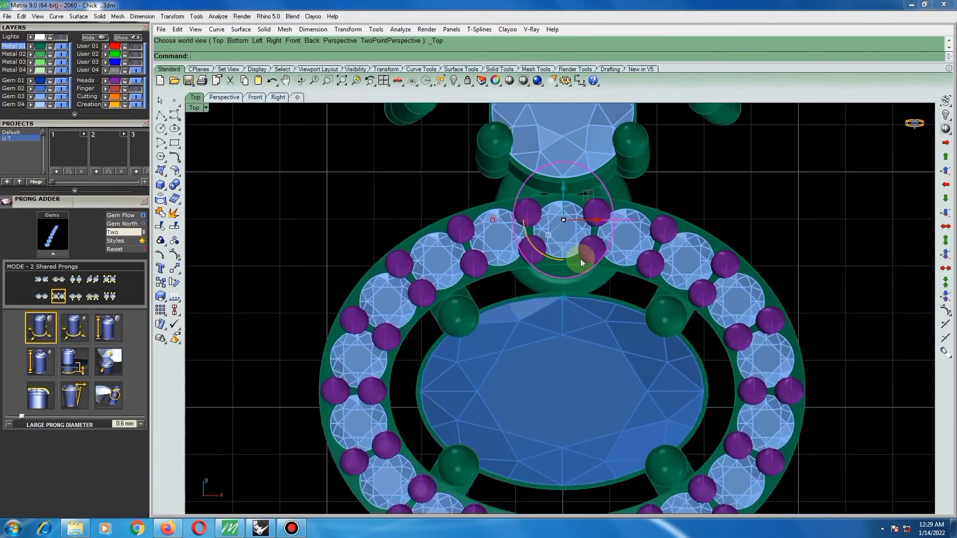
scroll(546, 271, down, 1)
scroll(555, 256, up, 1)
scroll(555, 256, up, 4)
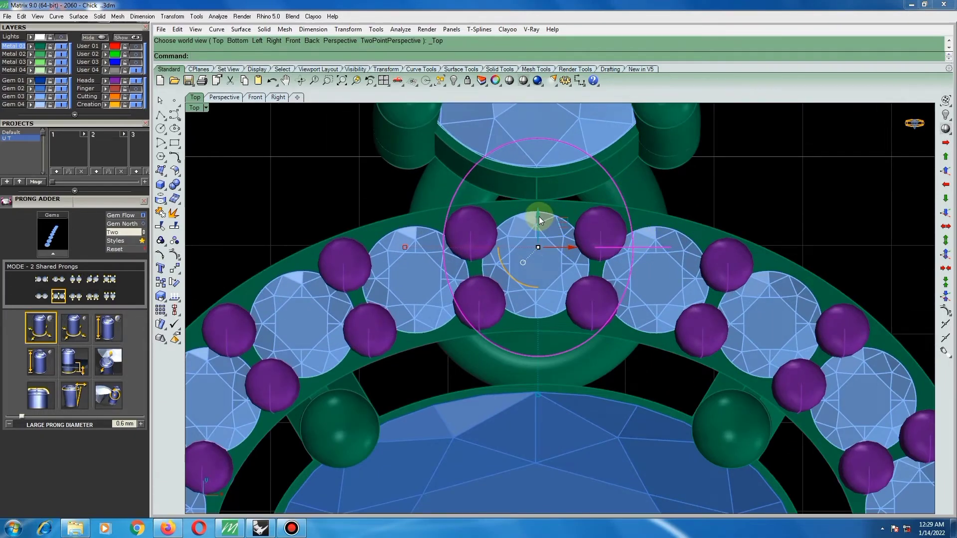
drag(539, 217, 540, 231)
scroll(545, 267, down, 4)
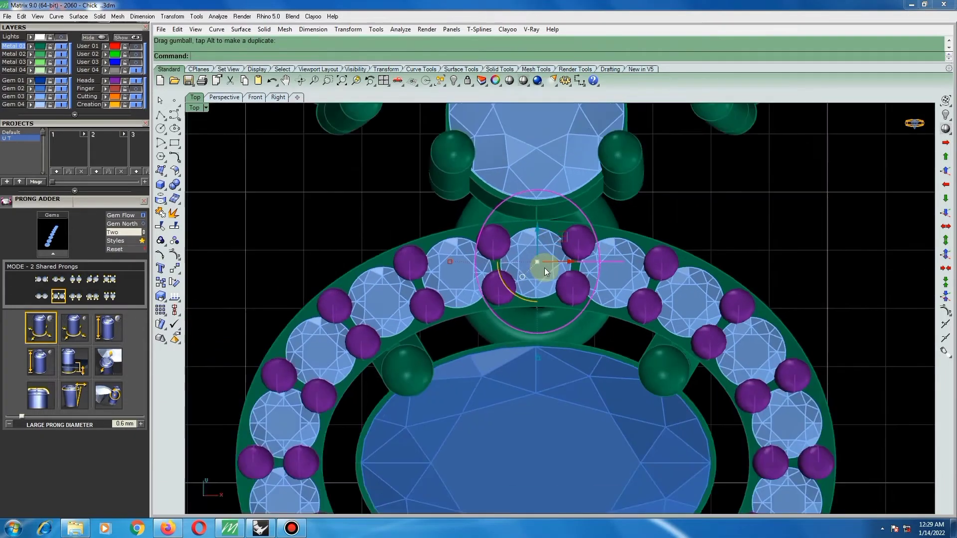
scroll(546, 270, down, 8)
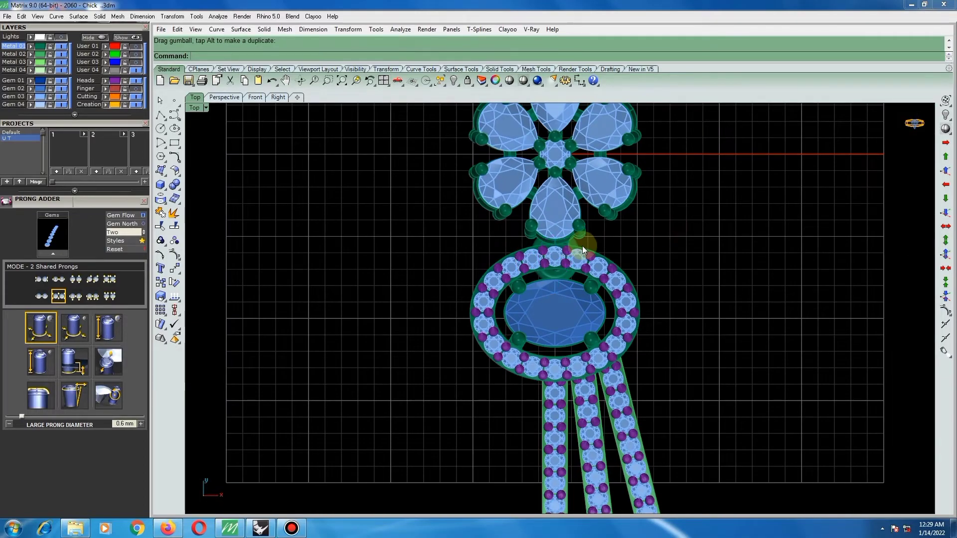
scroll(567, 262, up, 6)
Examine from below how the selected connecting ring overlaps the oval halo and the flower's nearest petal.
ctrl+shift+right_drag(628, 279, 590, 430)
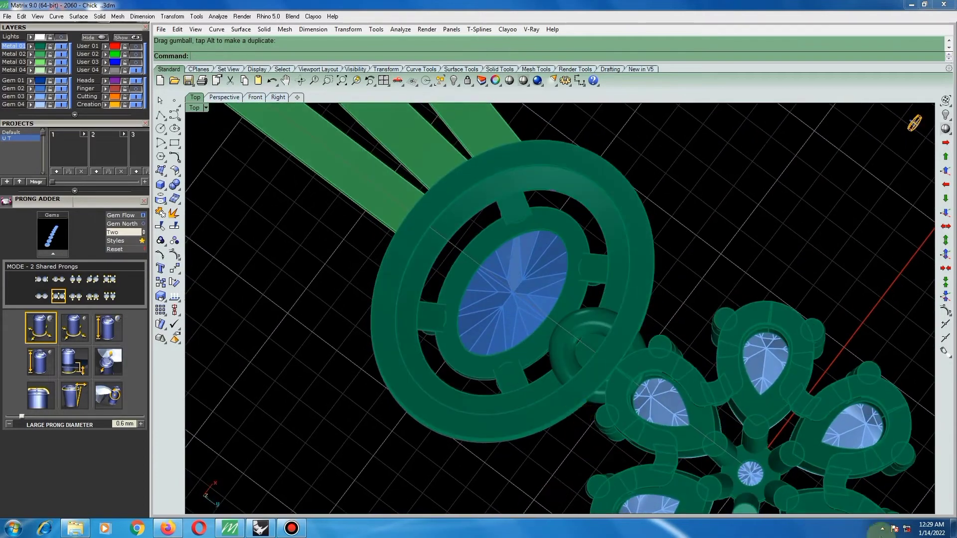
click(598, 335)
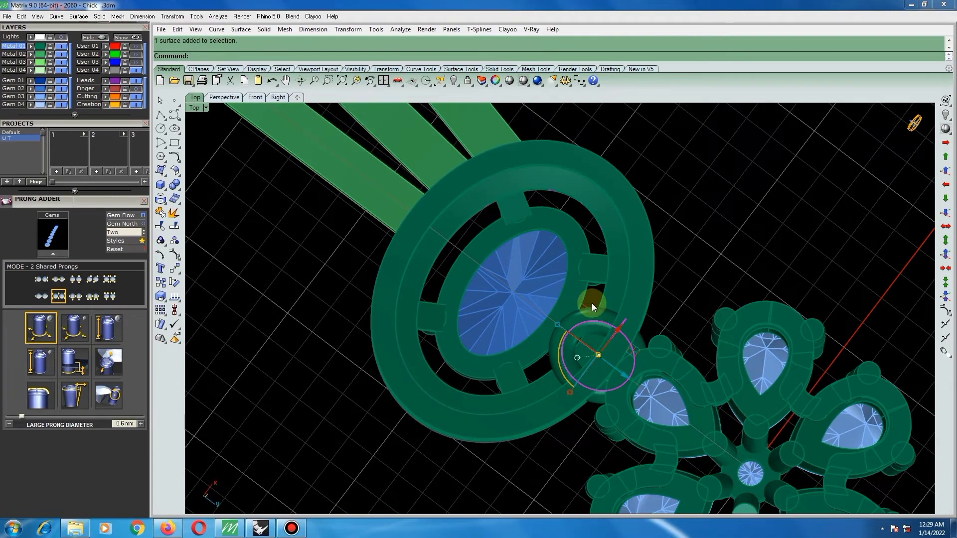
key(F6)
scroll(573, 280, down, 4)
scroll(574, 317, up, 4)
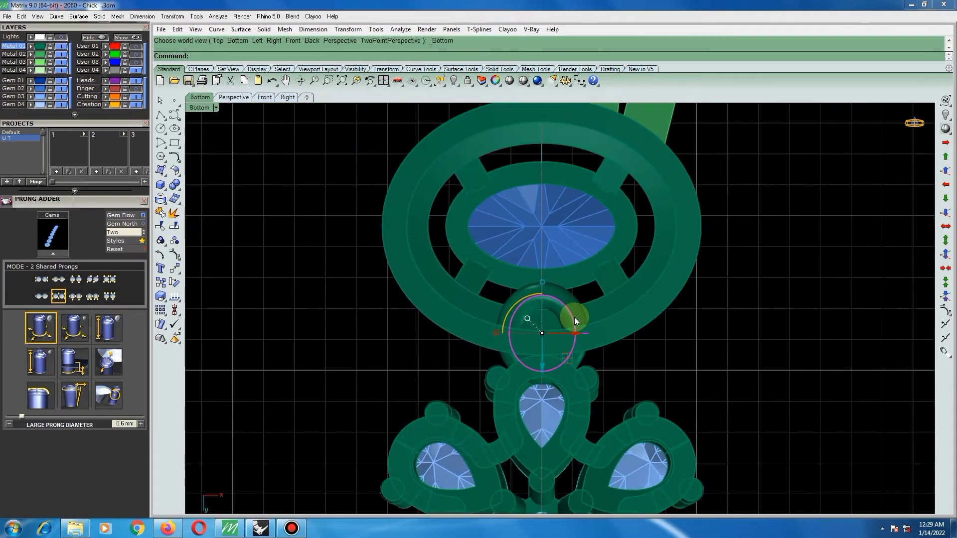
scroll(549, 351, up, 2)
scroll(549, 351, up, 2)
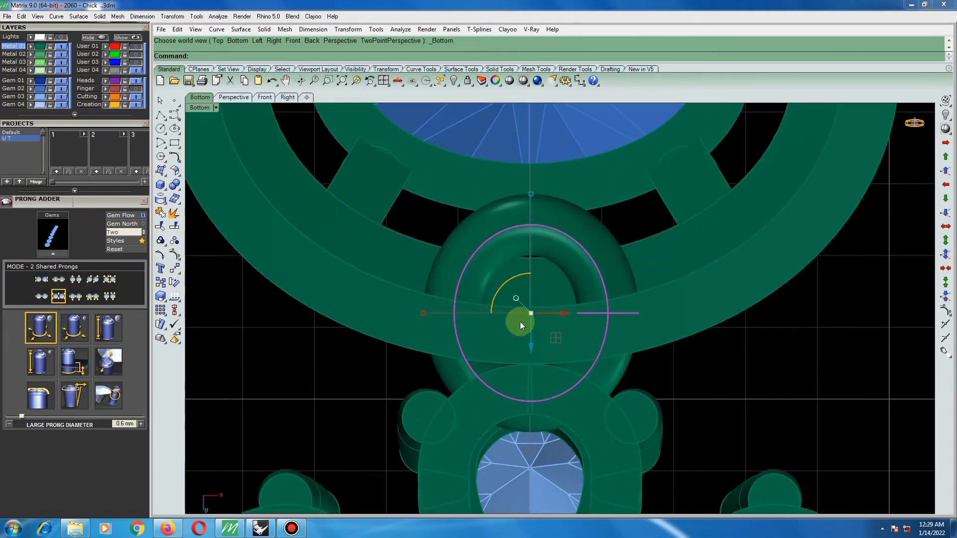
scroll(536, 319, down, 2)
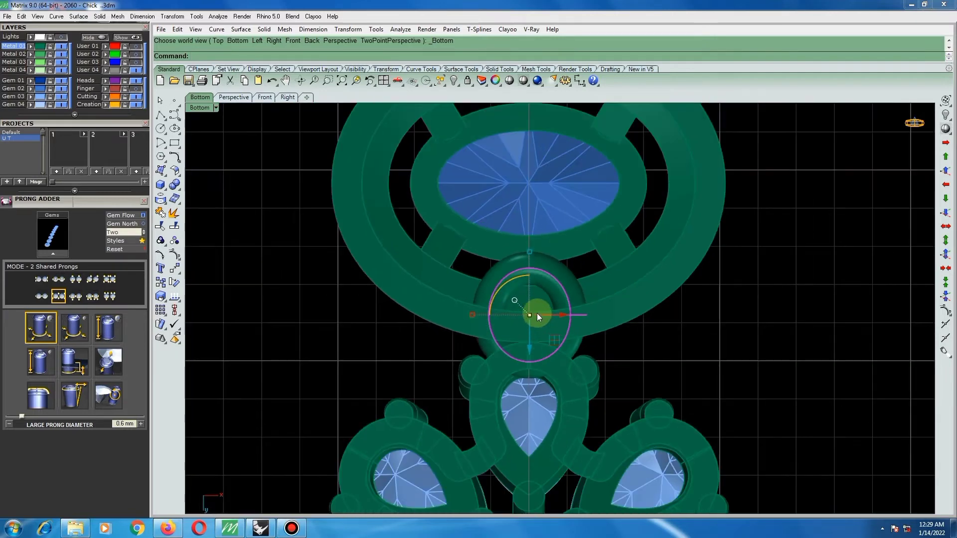
scroll(536, 317, up, 2)
scroll(529, 309, down, 2)
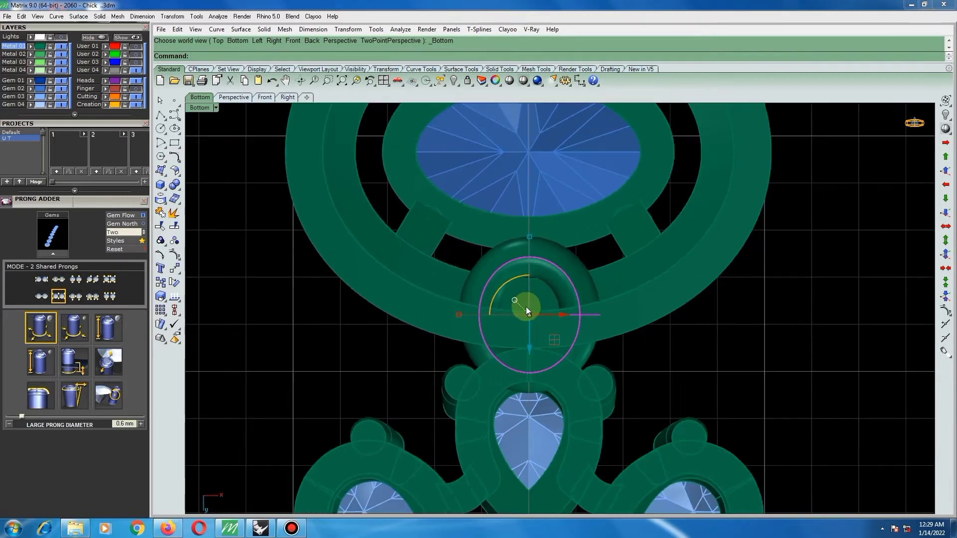
scroll(526, 306, up, 2)
scroll(538, 328, down, 3)
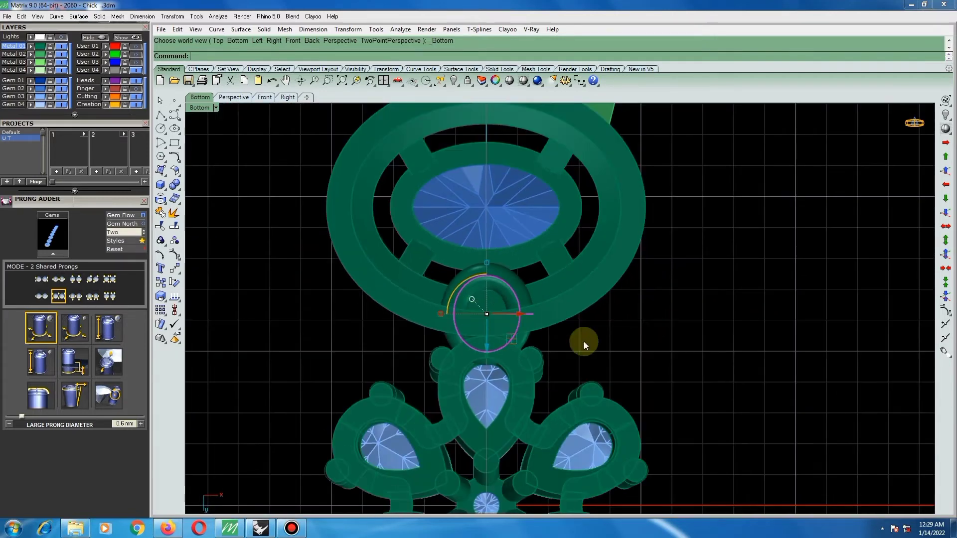
click(203, 159)
scroll(411, 294, up, 1)
click(478, 293)
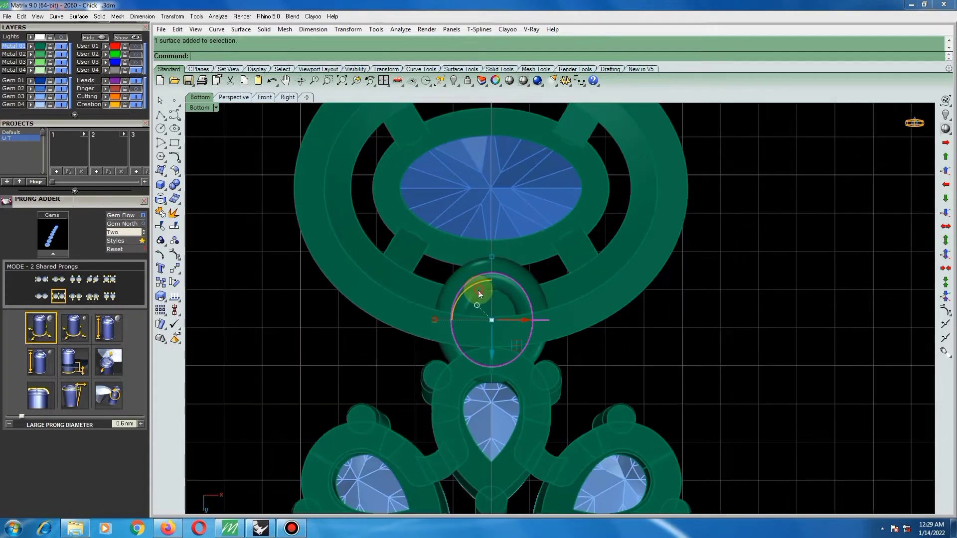
scroll(514, 334, down, 2)
Mirror the two angled gem bars with their pear drops across the vertical centreline, keeping the originals.
scroll(513, 330, up, 2)
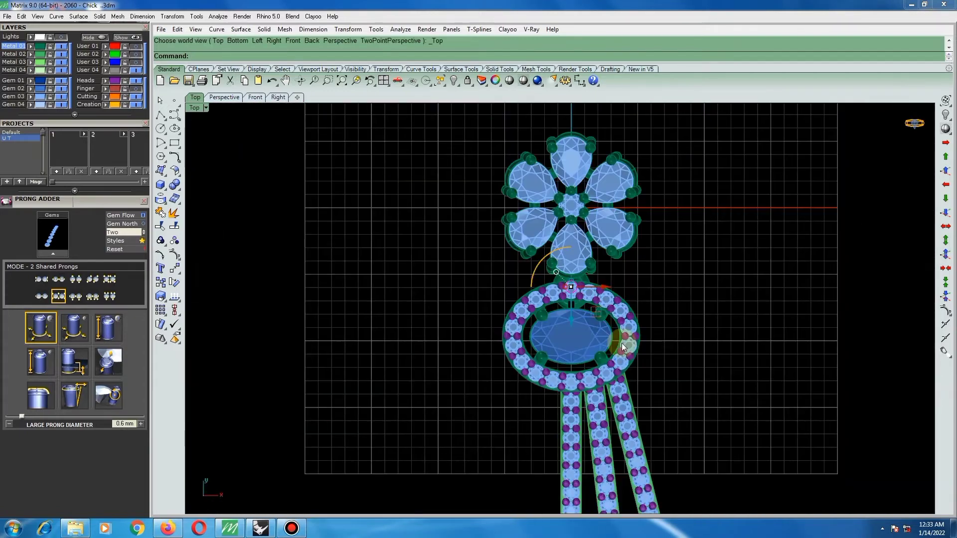
scroll(538, 302, down, 5)
scroll(606, 360, up, 1)
drag(605, 351, 556, 419)
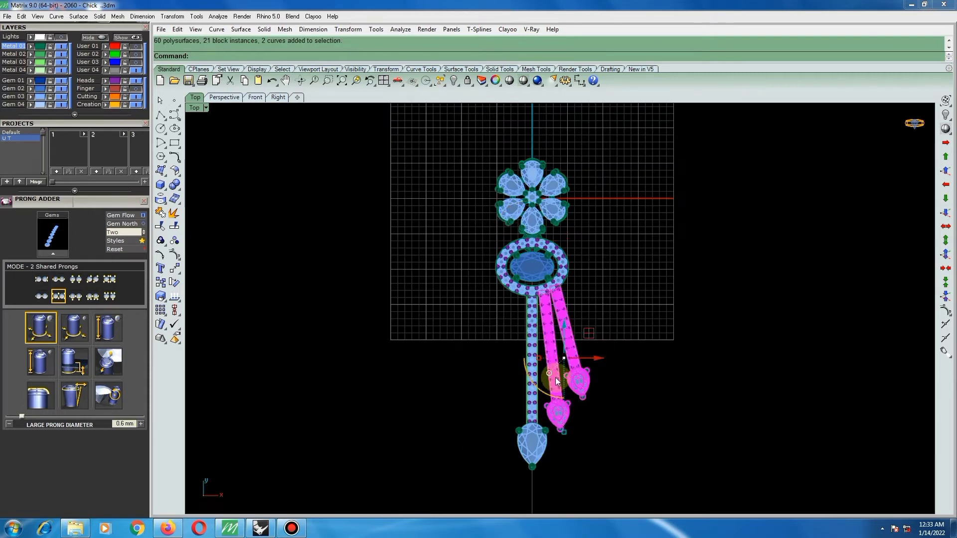
text(irror)
key(Return)
click(531, 360)
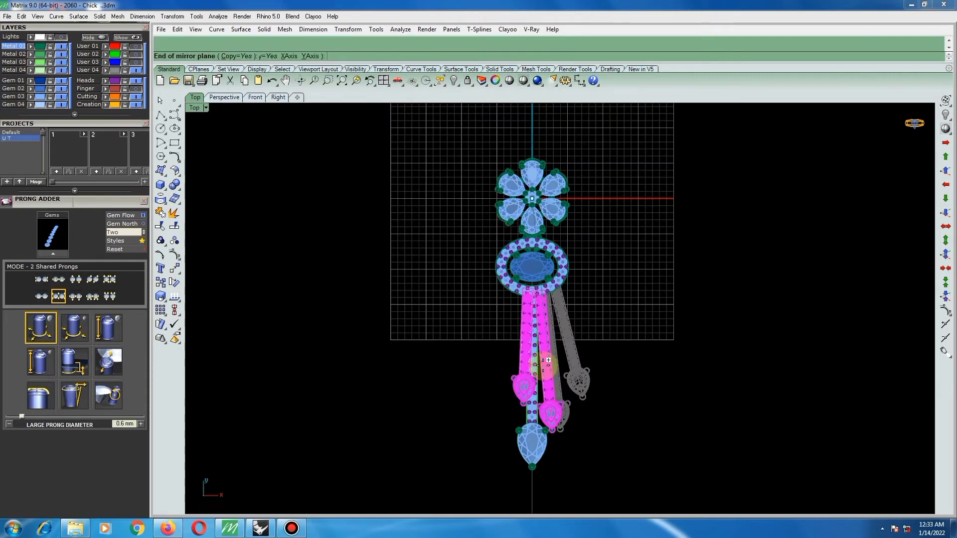
click(600, 328)
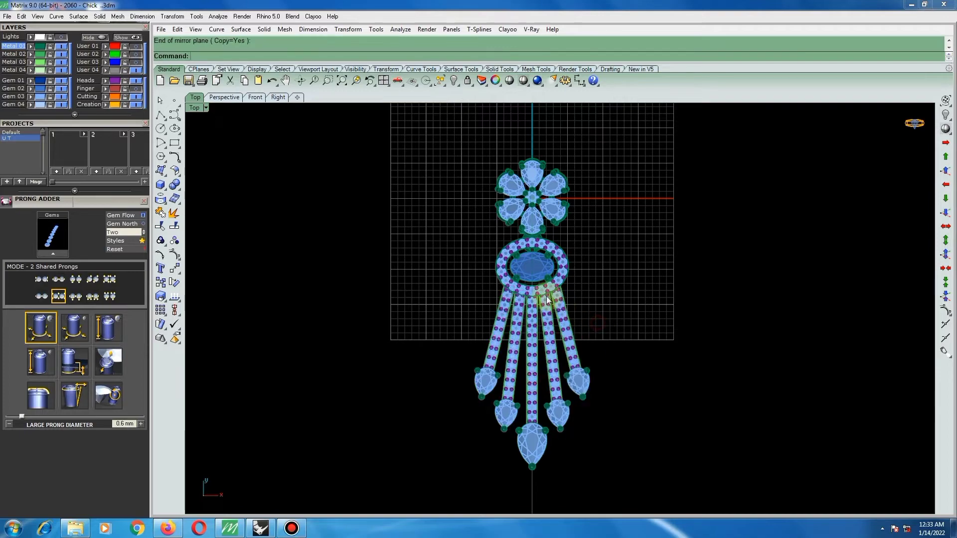
Remove the three small connector blocks nearest the gem bars from the halo's group and delete them.
scroll(600, 286, down, 5)
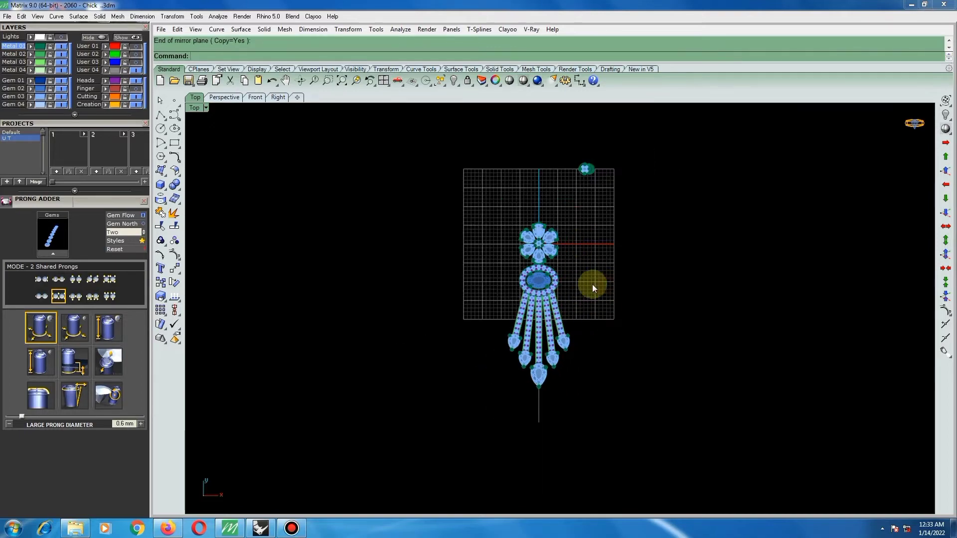
scroll(592, 284, up, 8)
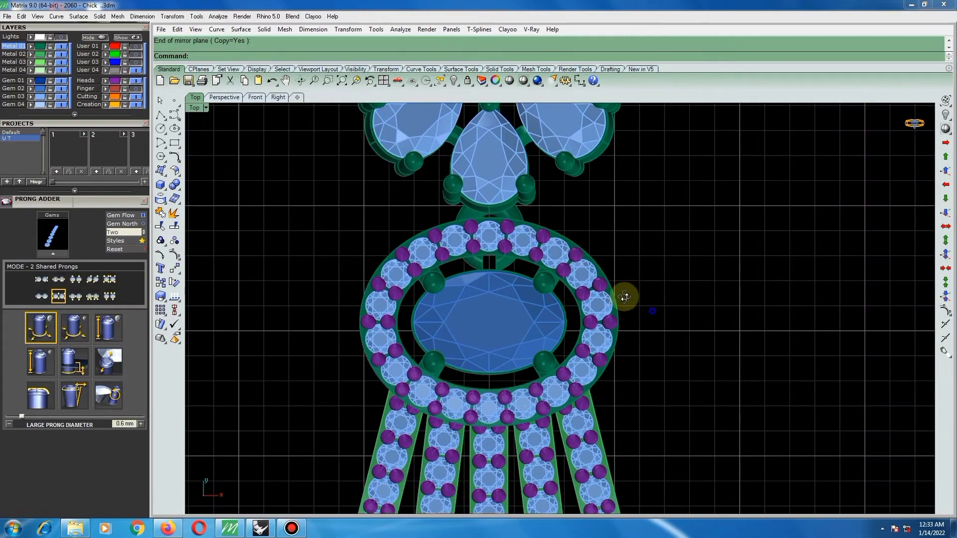
ctrl+shift+right_drag(624, 297, 617, 162)
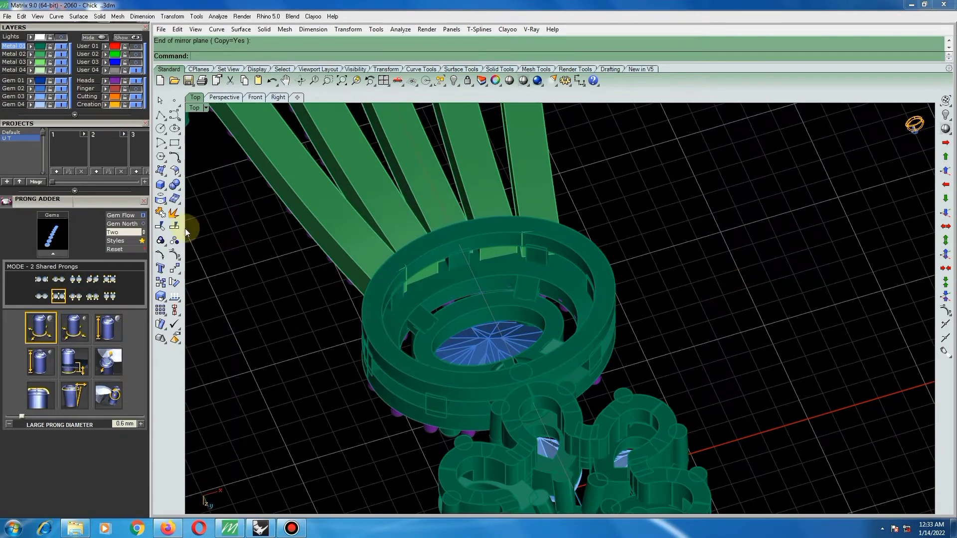
click(160, 242)
click(220, 245)
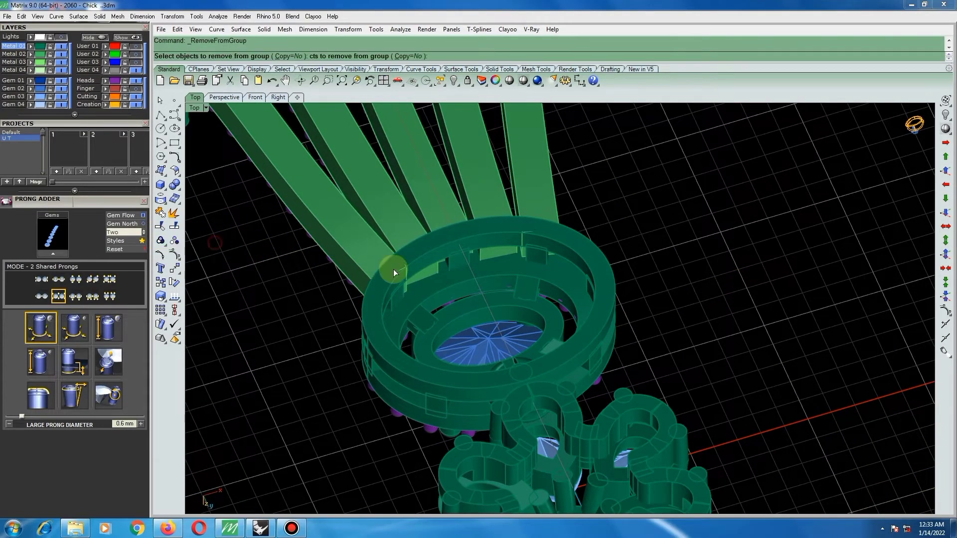
scroll(393, 269, up, 4)
click(393, 318)
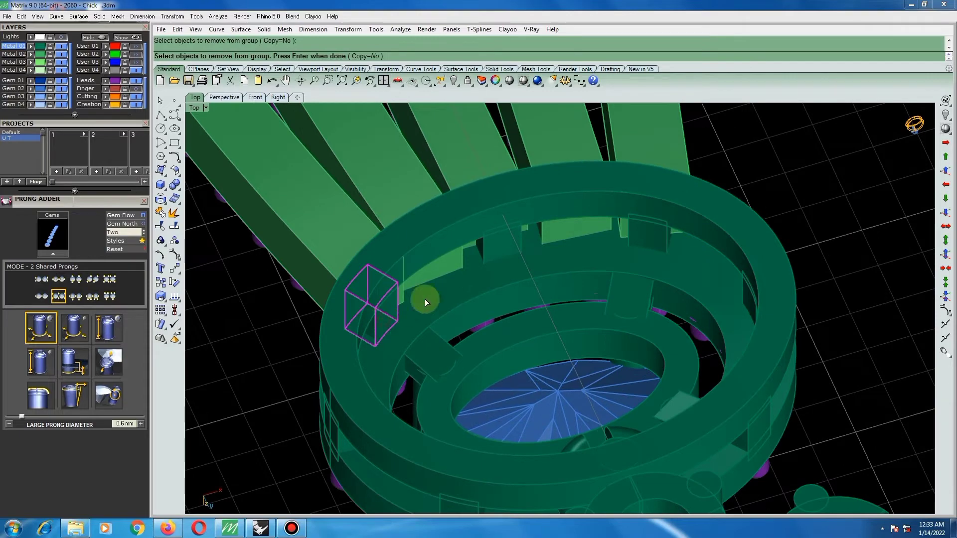
click(650, 235)
key(Return)
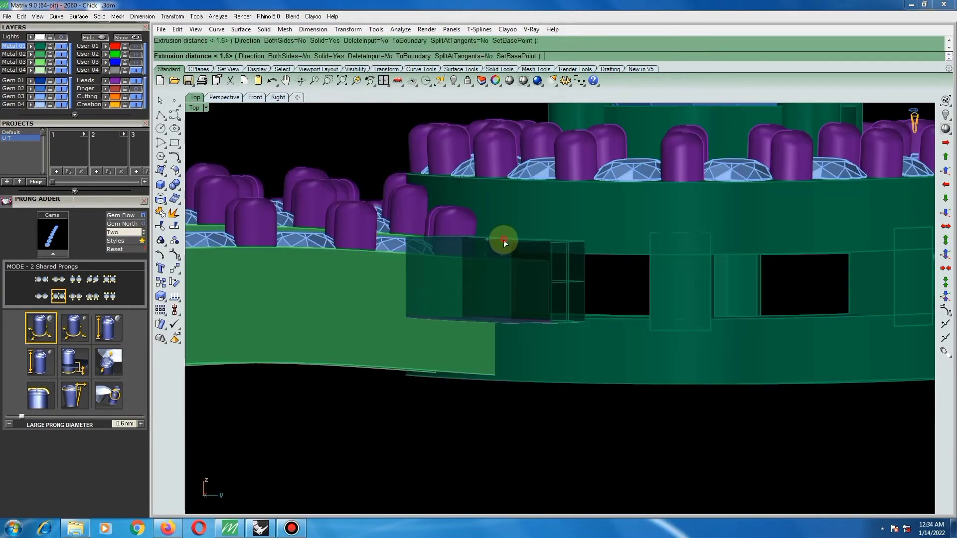
Delete the leftover extrusion profile curves and adjust the new block's height so it bridges the gap between the halo's rails.
key(Escape)
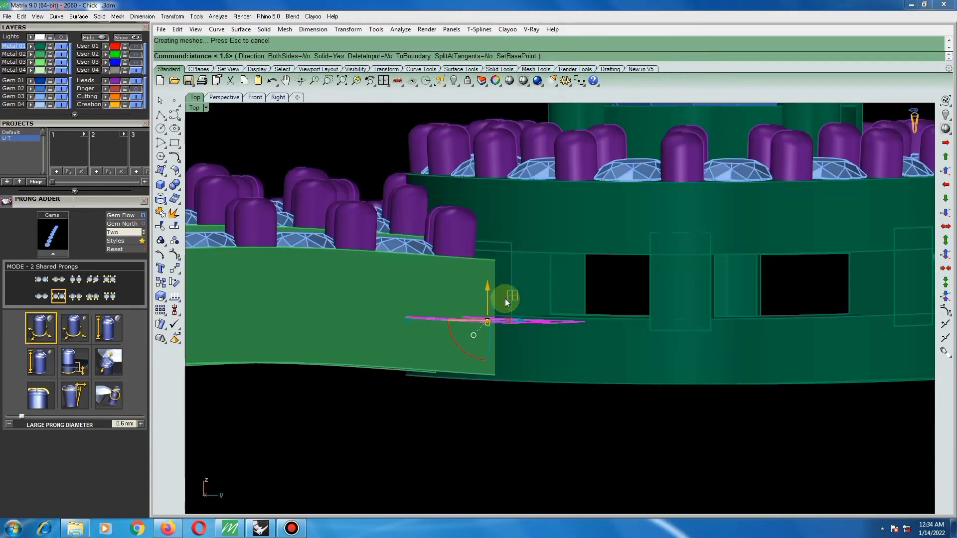
key(Delete)
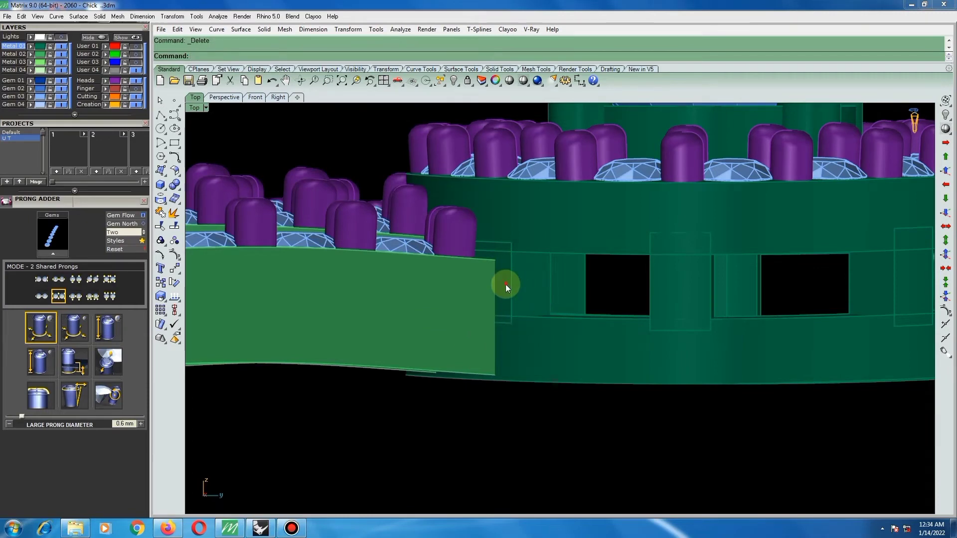
click(506, 284)
scroll(491, 309, up, 3)
drag(485, 333, 504, 317)
drag(485, 238, 486, 246)
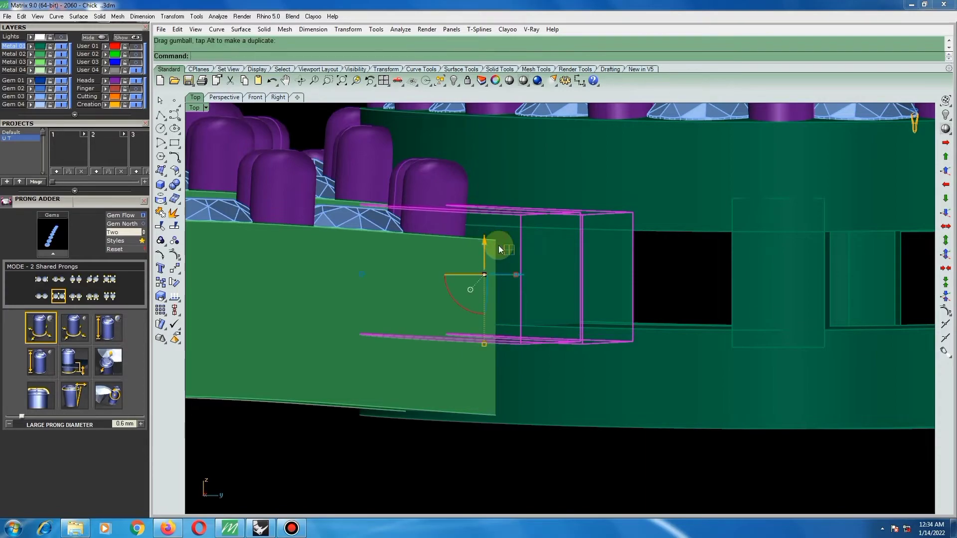
click(681, 262)
right_drag(604, 291, 813, 355)
Assign the five gem bar bodies to the Metal 01 layer.
scroll(668, 338, down, 10)
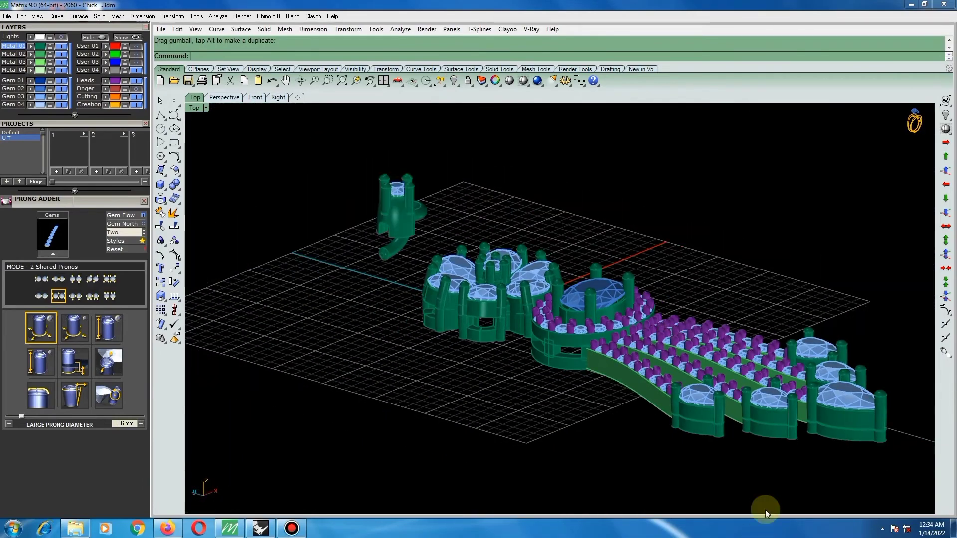
scroll(651, 400, up, 6)
right_drag(652, 399, 578, 397)
scroll(580, 396, down, 5)
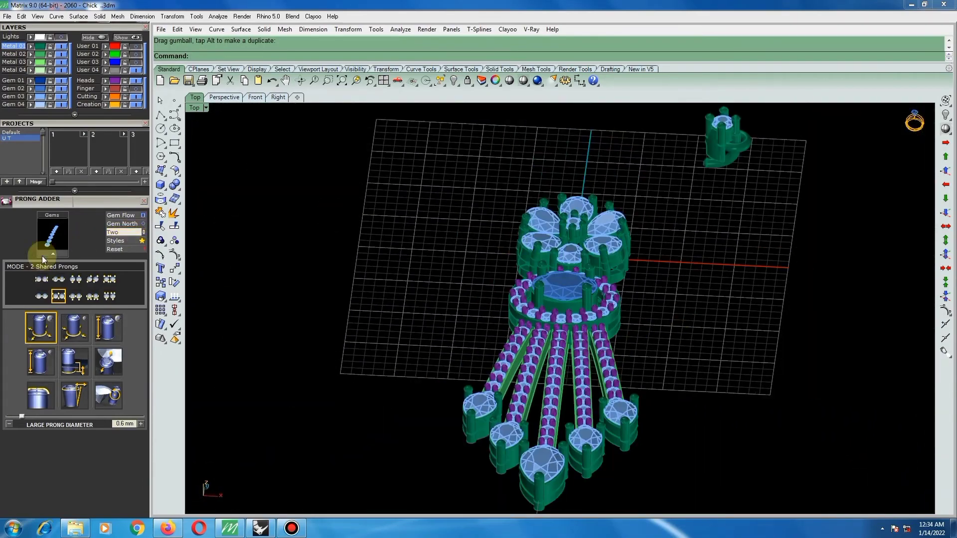
click(143, 202)
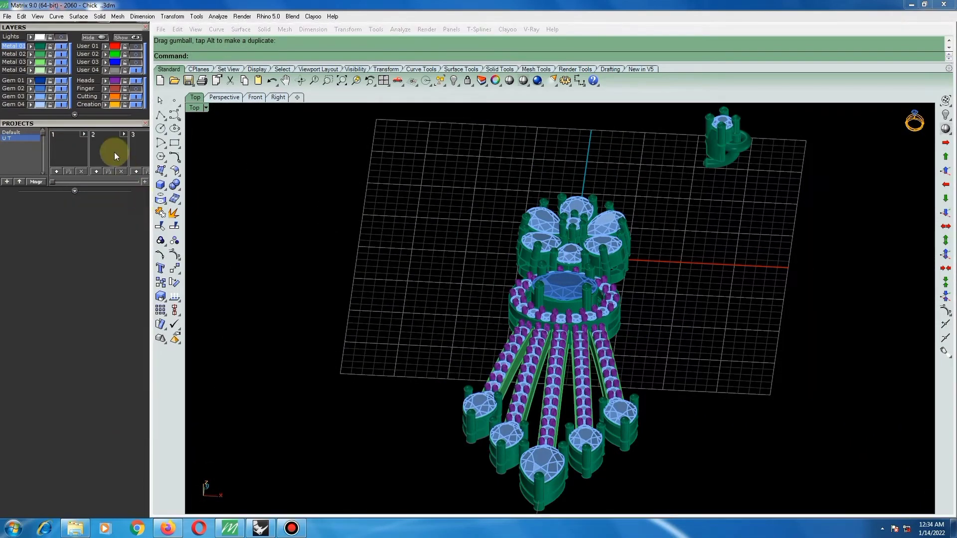
drag(107, 124, 103, 351)
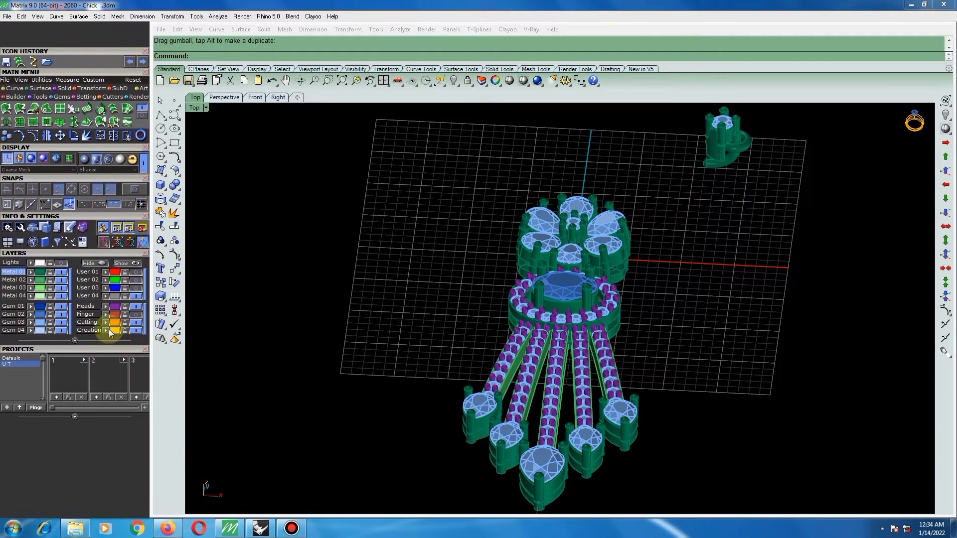
click(32, 271)
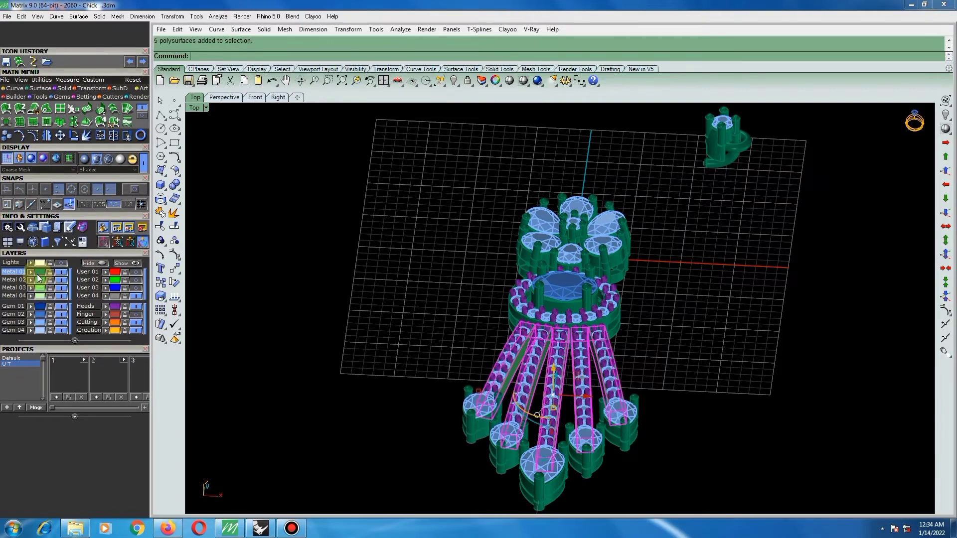
right_drag(471, 280, 463, 349)
scroll(599, 309, down, 8)
right_drag(597, 309, 573, 295)
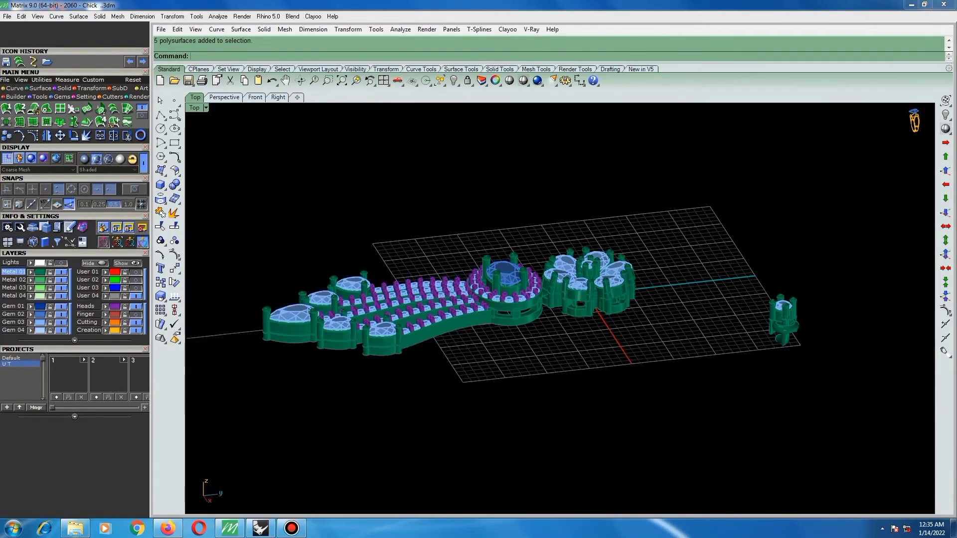
Group the oval halo with its centre gem, gem bars and drops, leaving out the connecting ring, and hide the group.
key(ctrl+F1)
drag(488, 455, 603, 297)
scroll(524, 301, up, 4)
scroll(531, 289, up, 4)
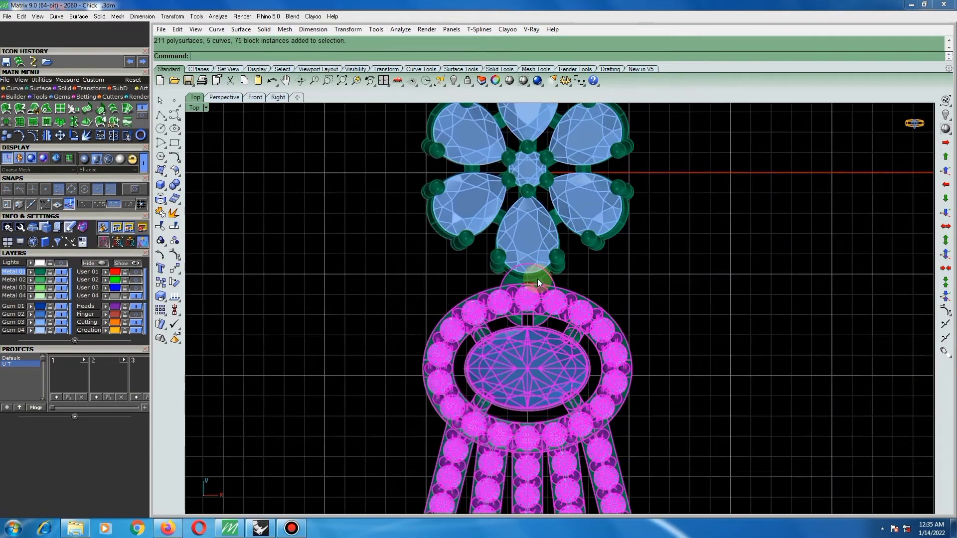
ctrl+click(536, 262)
scroll(532, 279, down, 2)
key(ctrl+g)
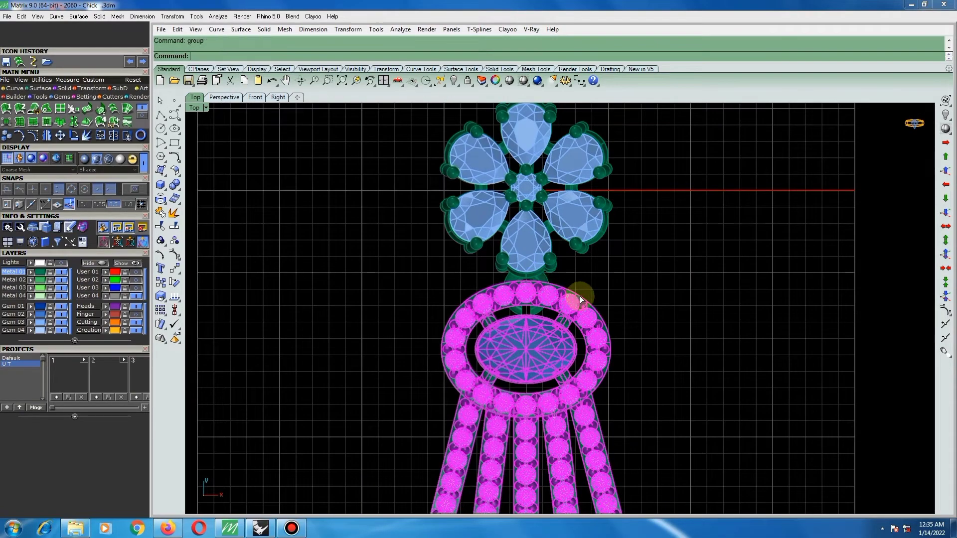
scroll(528, 302, down, 3)
key(ctrl+h)
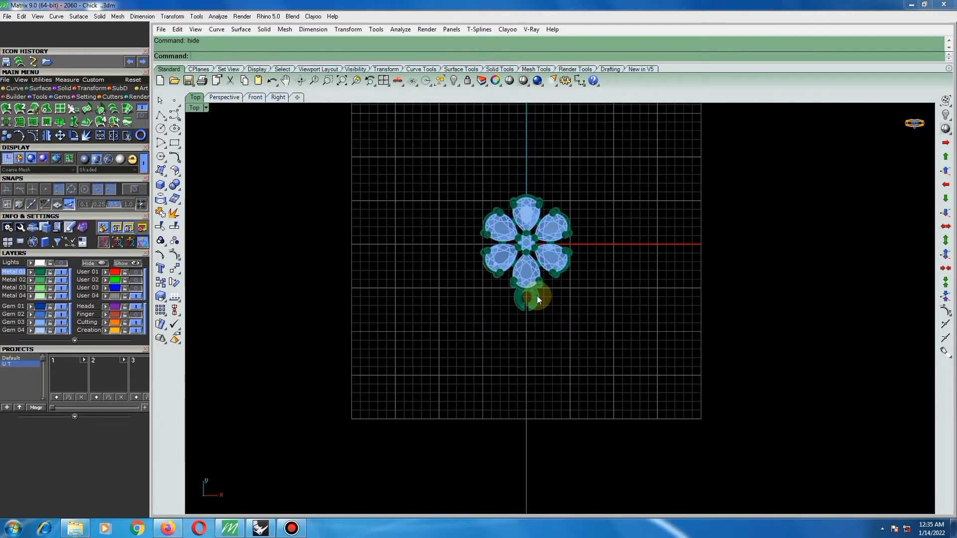
Group the flower together with the connecting ring below its lowest petal.
scroll(538, 295, up, 5)
ctrl+shift+right_drag(543, 291, 521, 234)
key(ctrl+F1)
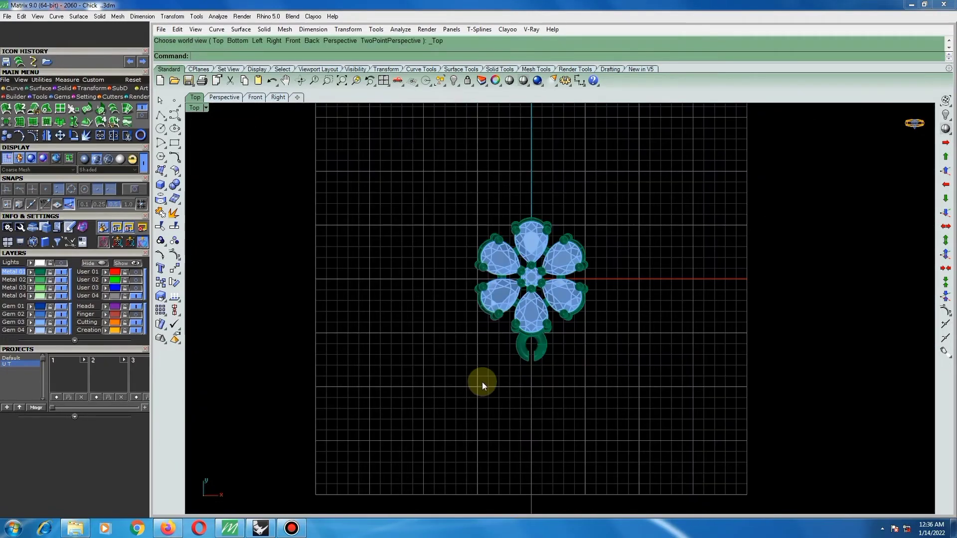
drag(459, 387, 645, 177)
key(ctrl+g)
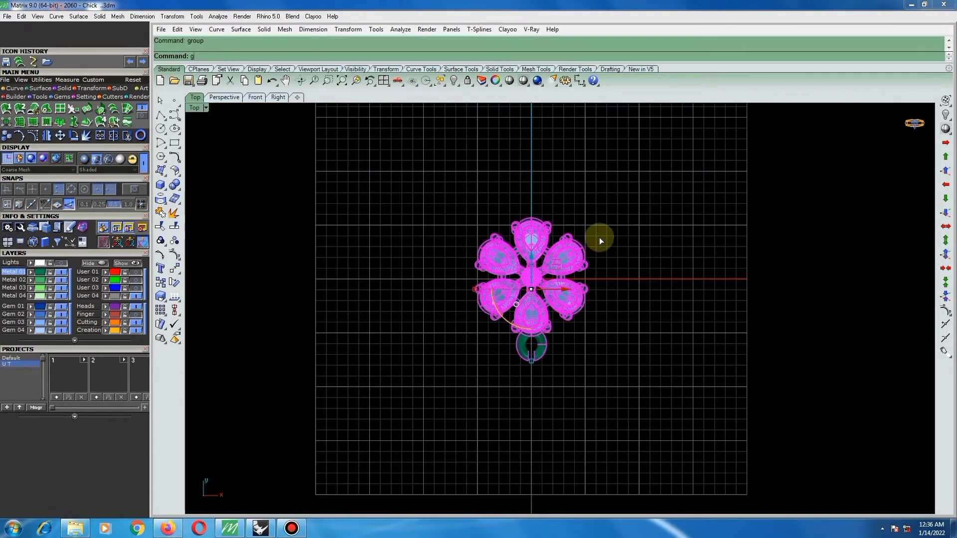
key(Escape)
Duplicate the edges of the small separate gem head lying away from the flower.
scroll(616, 225, down, 3)
text(dupedge)
key(Return)
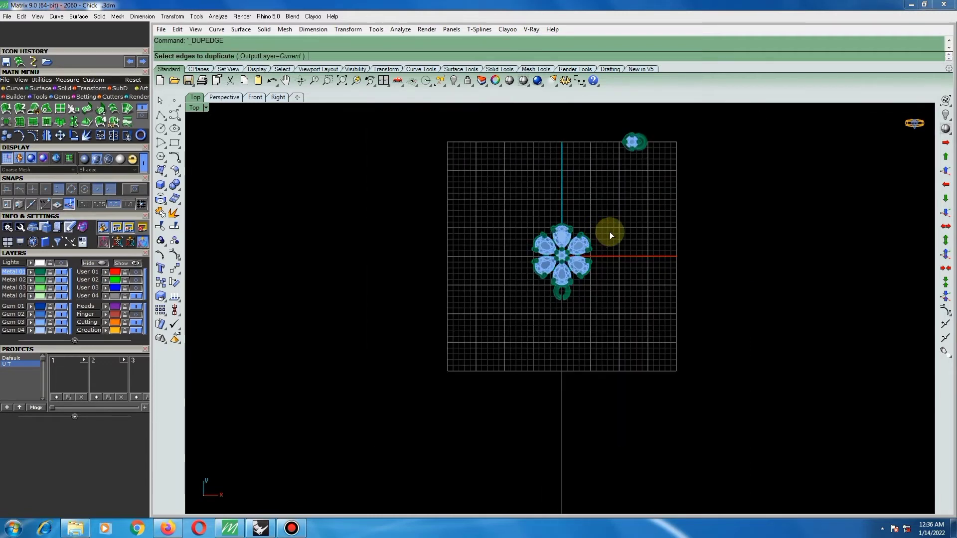
scroll(661, 118, up, 1)
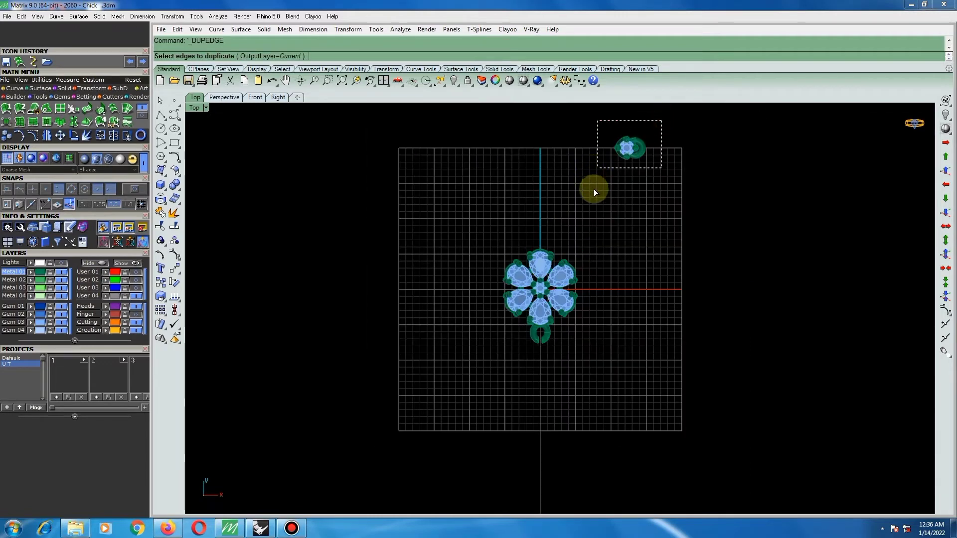
drag(626, 178, 626, 171)
scroll(626, 170, down, 1)
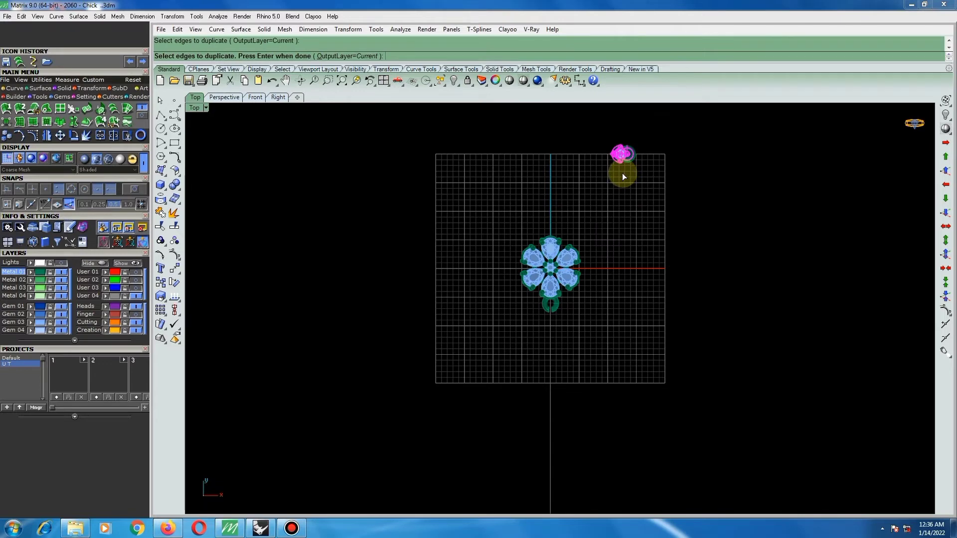
key(Return)
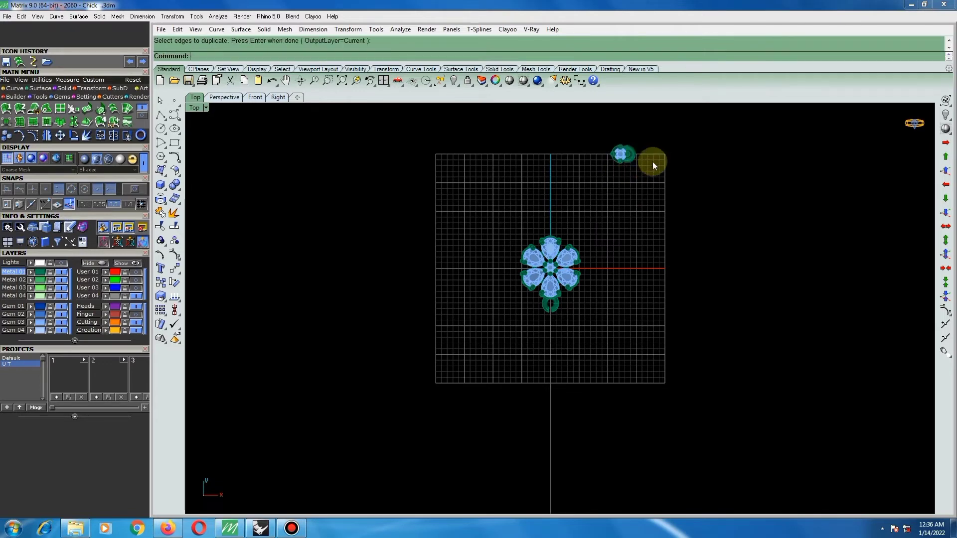
Delete the separate gem head and bring back only the hidden halo and gem bar group.
drag(655, 147, 598, 181)
key(Delete)
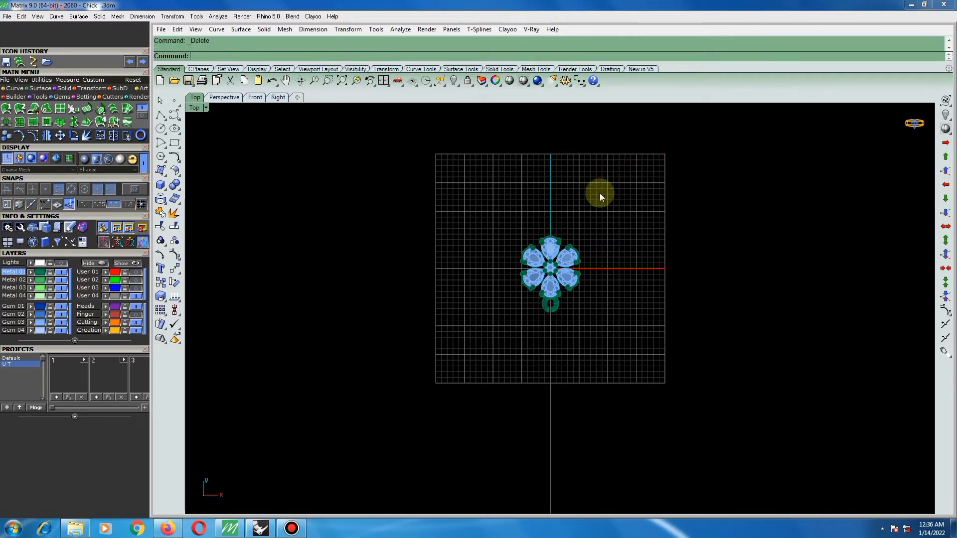
key(ctrl+shift+h)
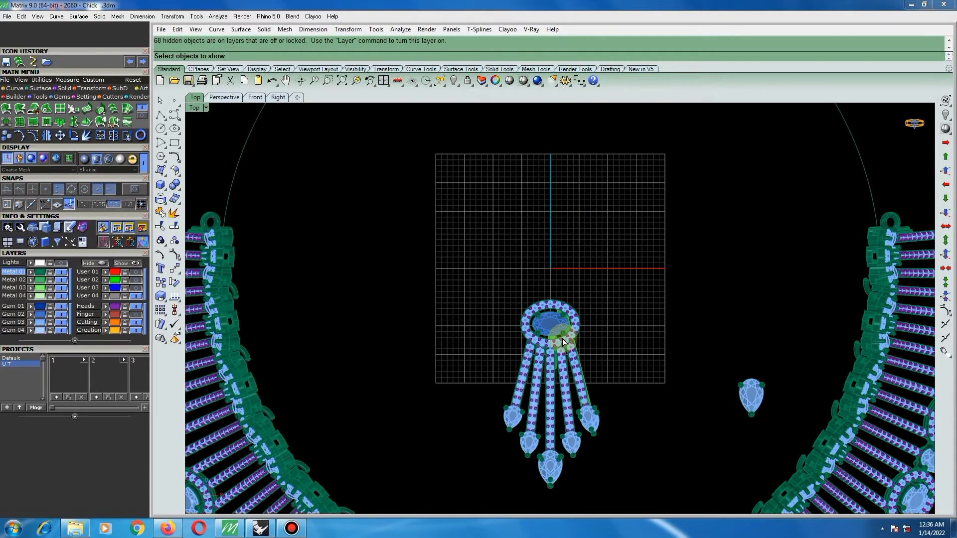
click(569, 341)
key(Return)
scroll(573, 276, down, 5)
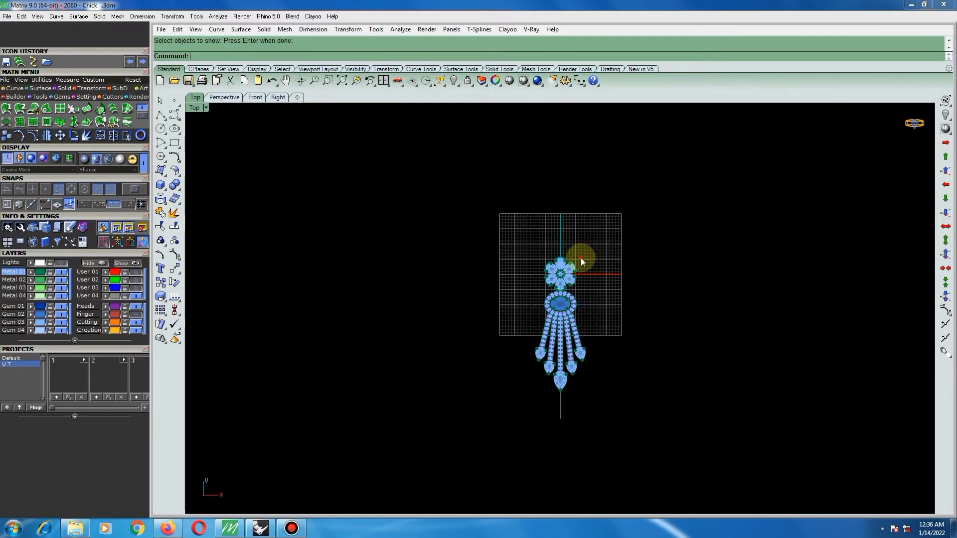
Lock the complete piece made of the flower, halo and gem bars.
key(ctrl+a)
click(467, 80)
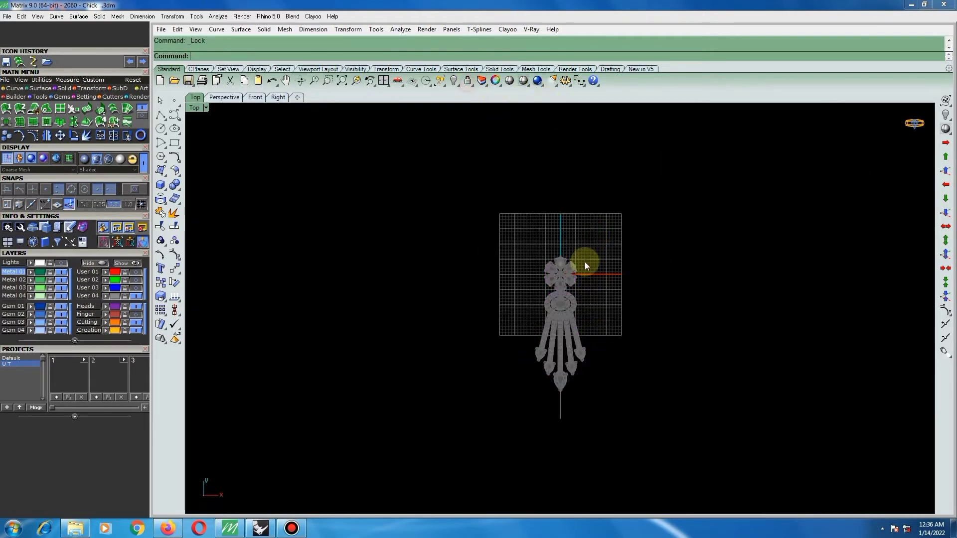
key(Delete)
scroll(571, 255, down, 3)
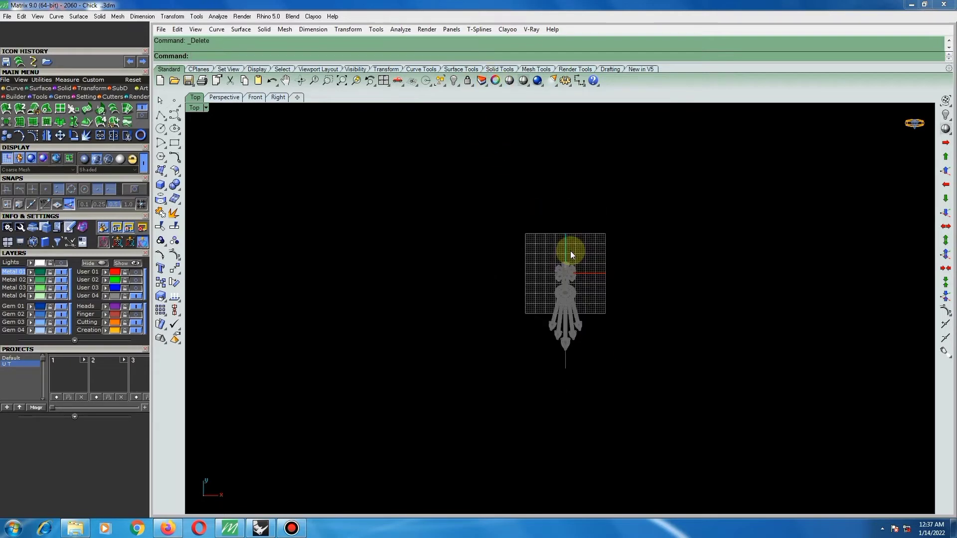
Bring back only the hidden curved gem necklace beside the flower and halo piece, and lock the necklace.
text(S)
key(Return)
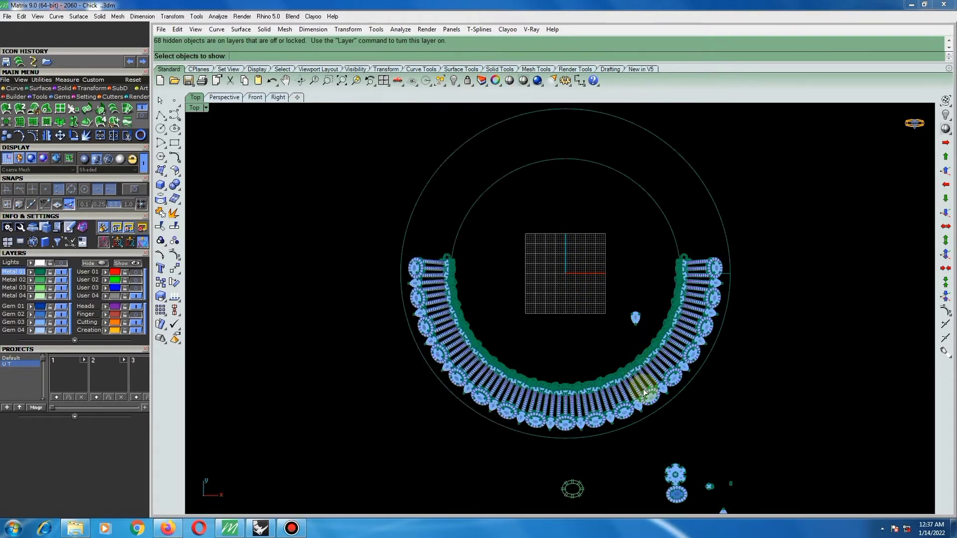
click(647, 391)
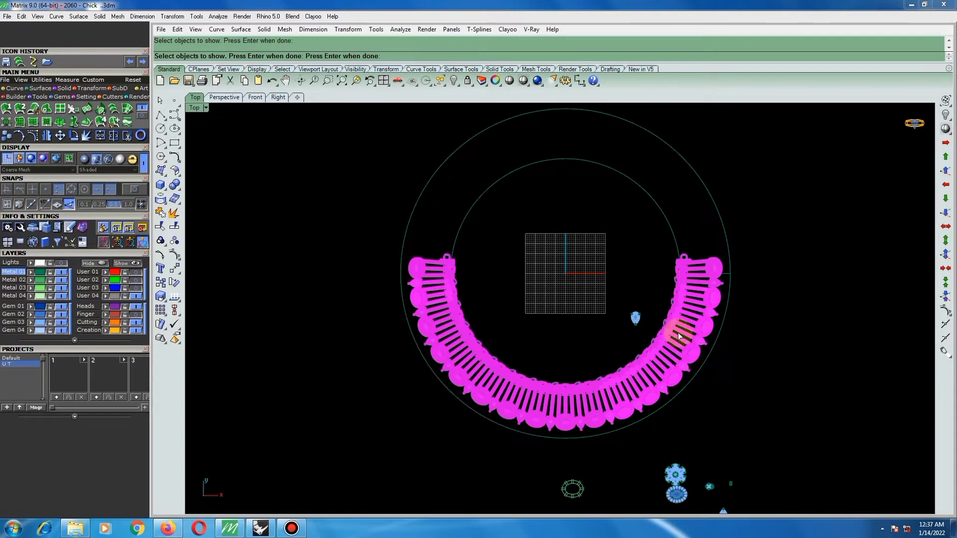
key(Return)
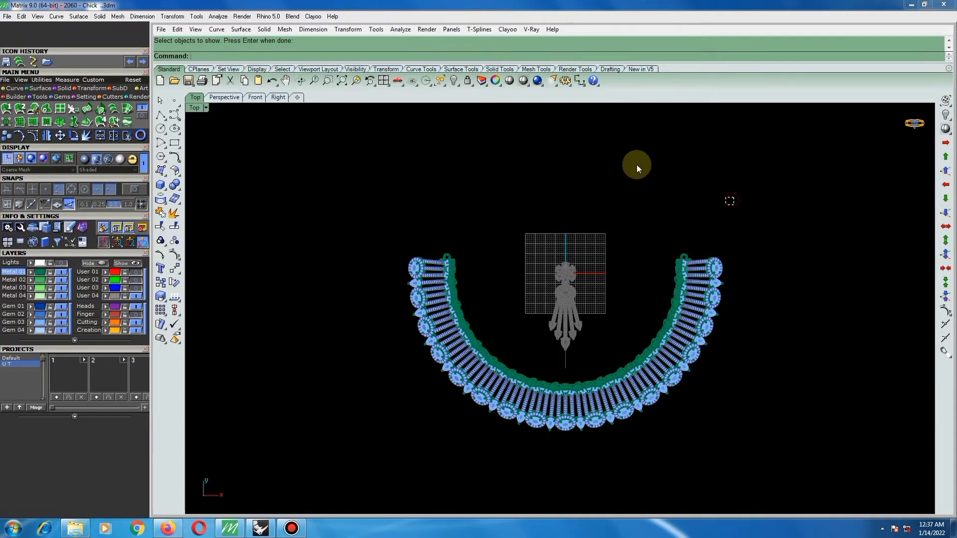
drag(634, 270, 422, 409)
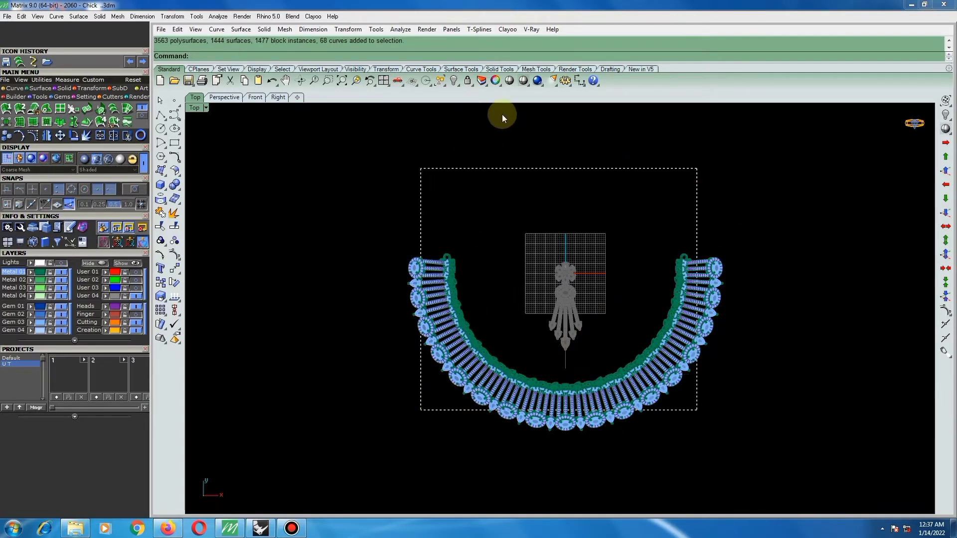
click(467, 80)
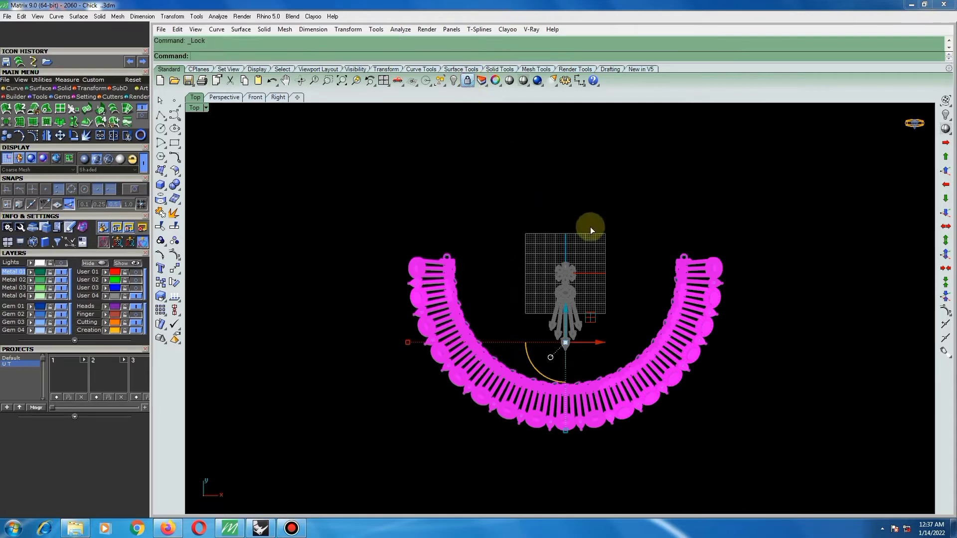
Unlock all locked objects, including the necklace and the flower pendant piece.
scroll(620, 280, down, 2)
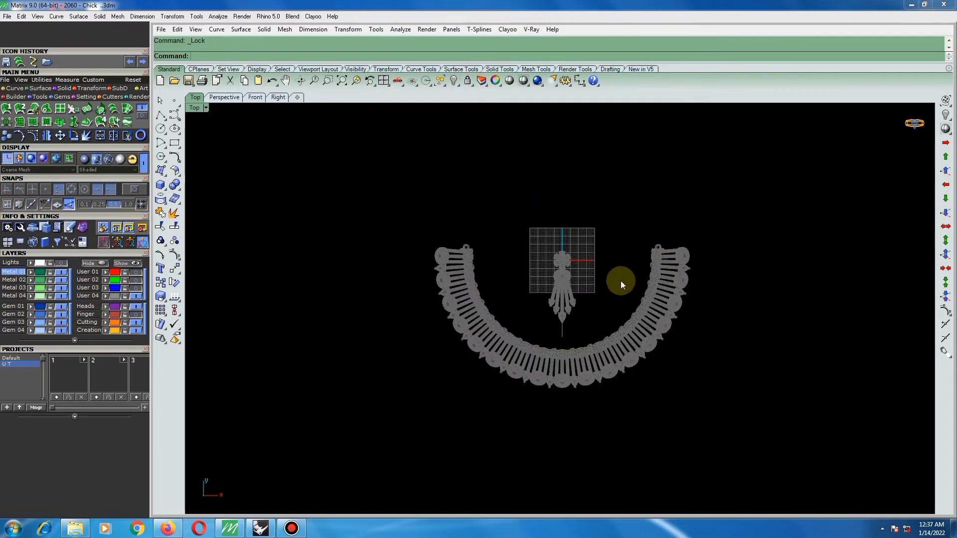
scroll(596, 253, up, 2)
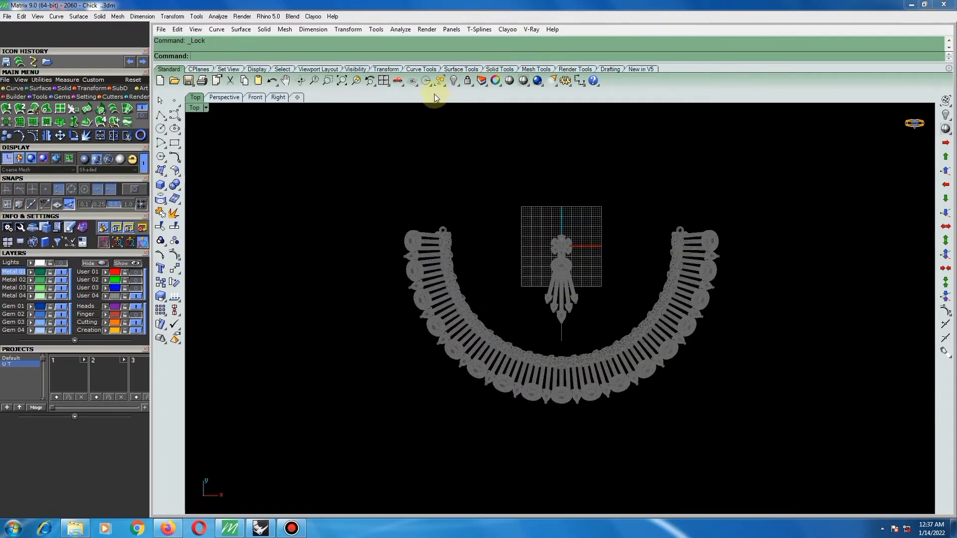
right_click(471, 82)
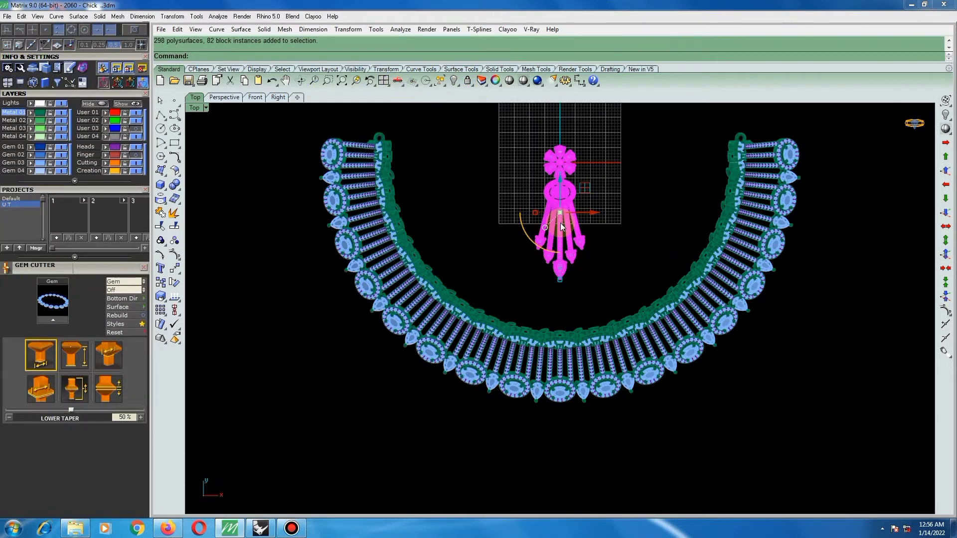
Move the flower, halo and gem bar piece horizontally along the positive X direction from its position on the centre line.
scroll(561, 221, up, 1)
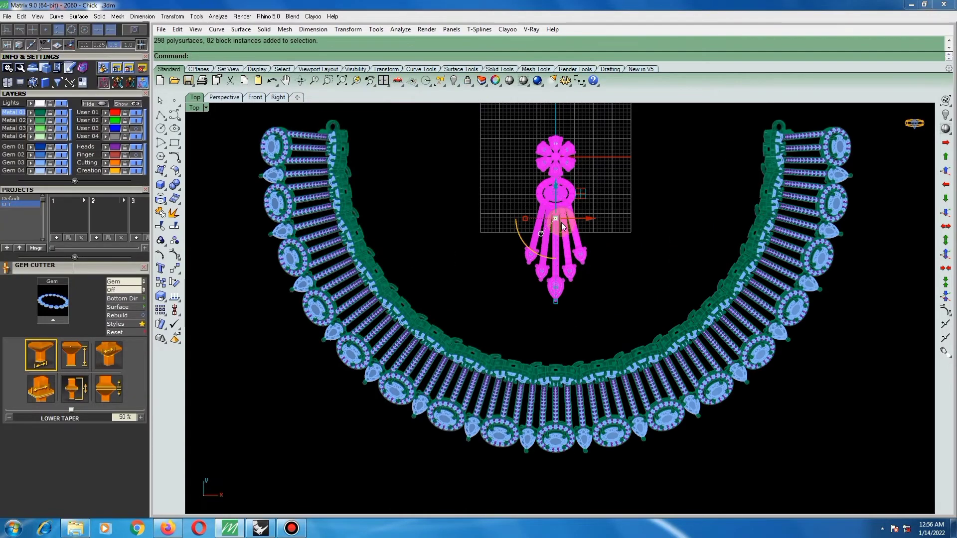
scroll(568, 238, up, 1)
text(m)
key(Return)
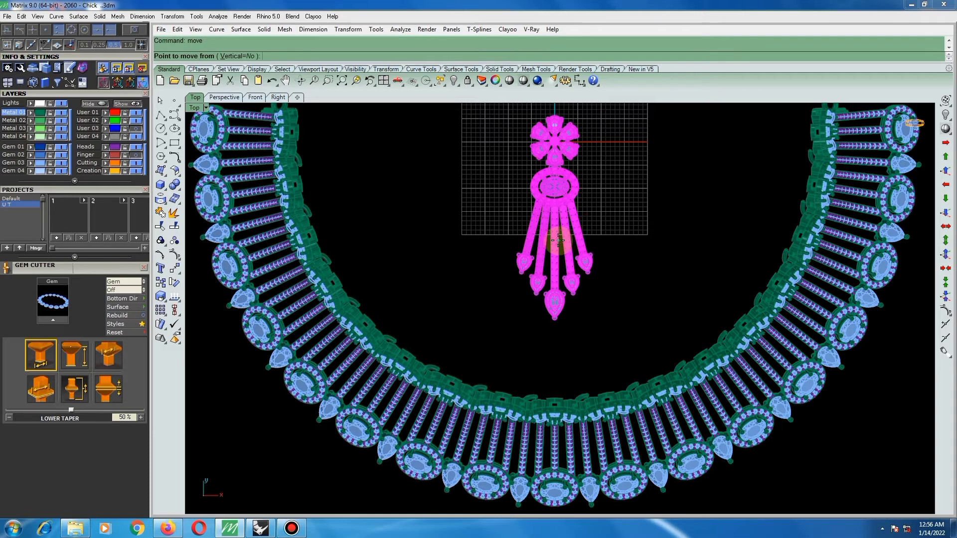
click(556, 241)
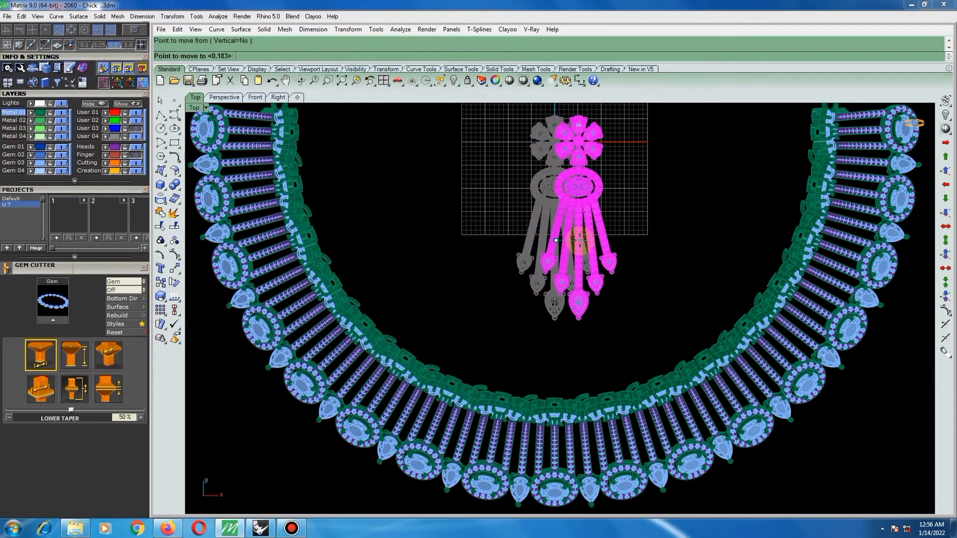
text(10)
key(Return)
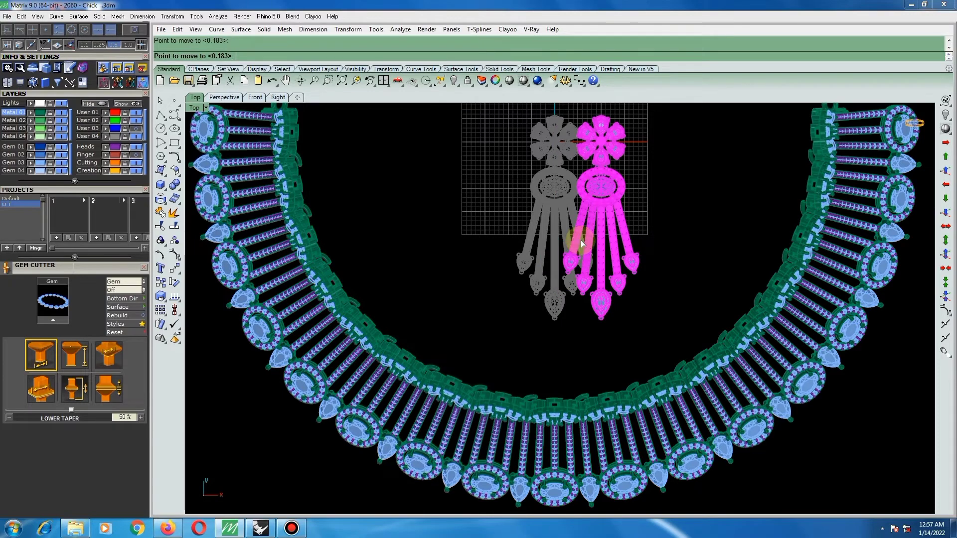
click(583, 245)
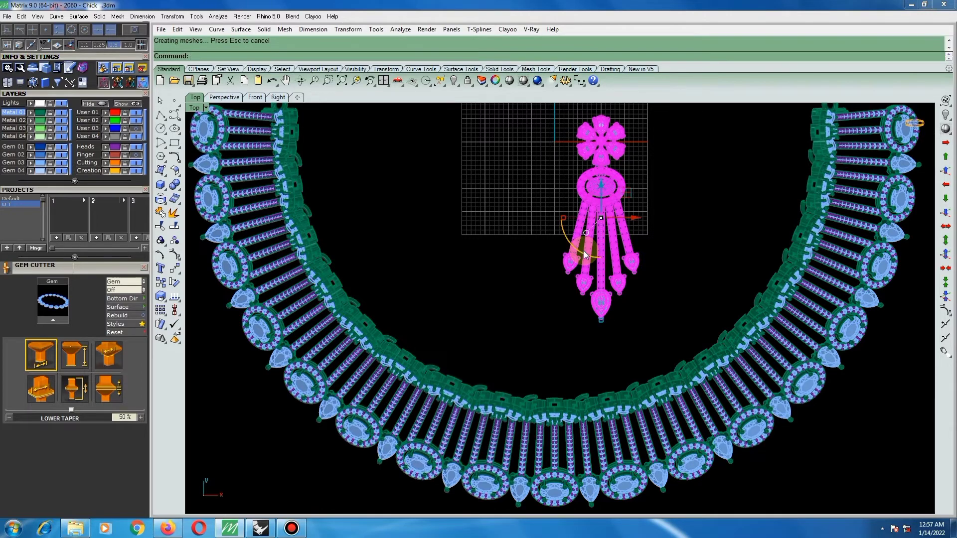
Mirror a copy of the flower, halo and gem bar piece across the vertical line through the origin (0) in the Top view.
scroll(621, 223, up, 8)
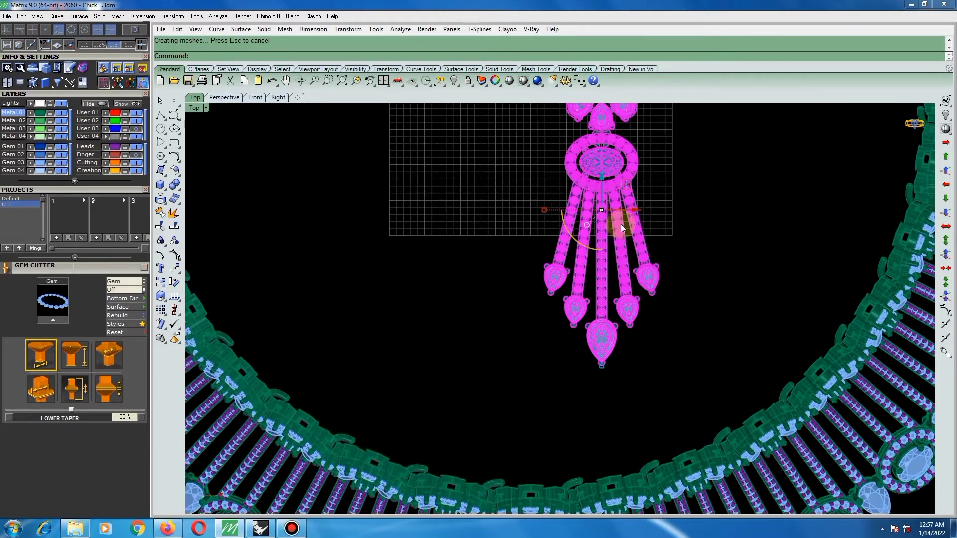
scroll(621, 220, down, 8)
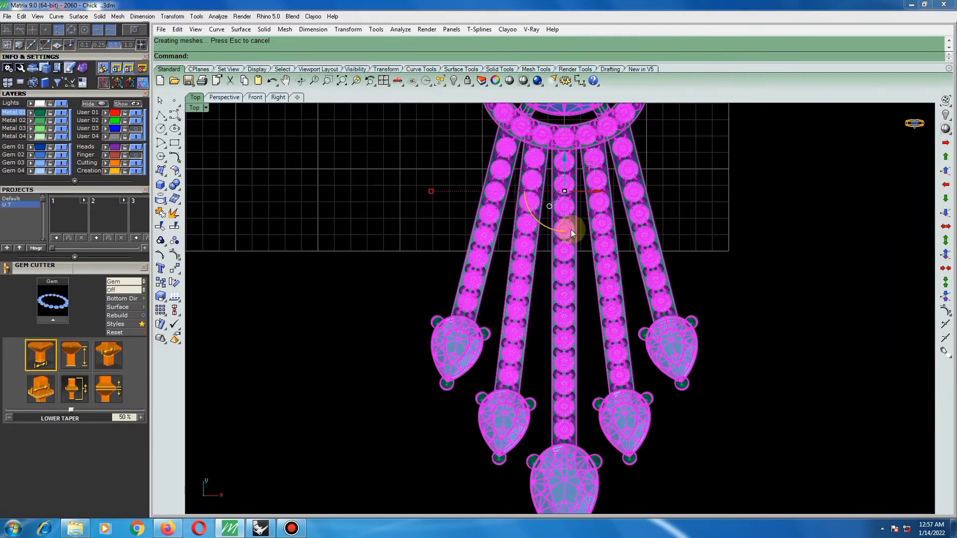
scroll(581, 259, down, 2)
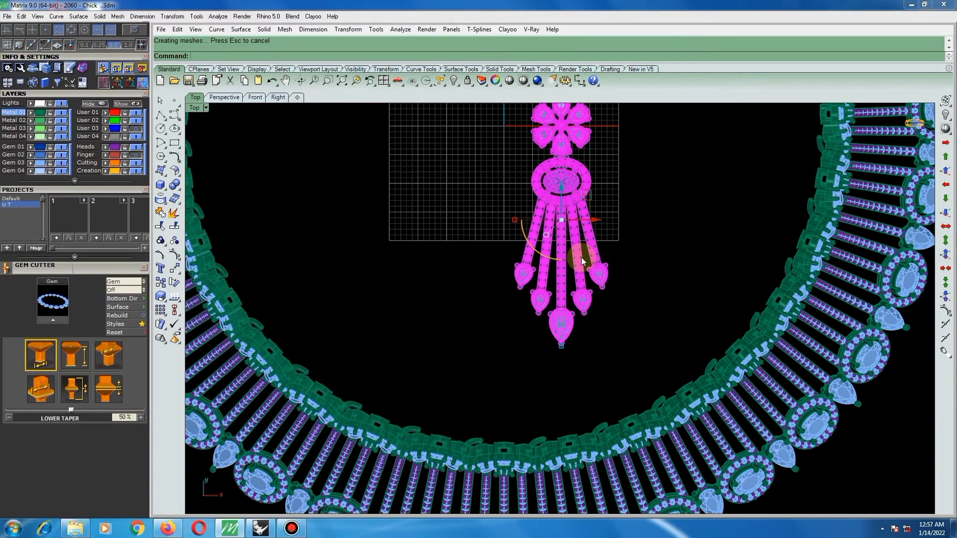
scroll(581, 257, down, 2)
text(m)
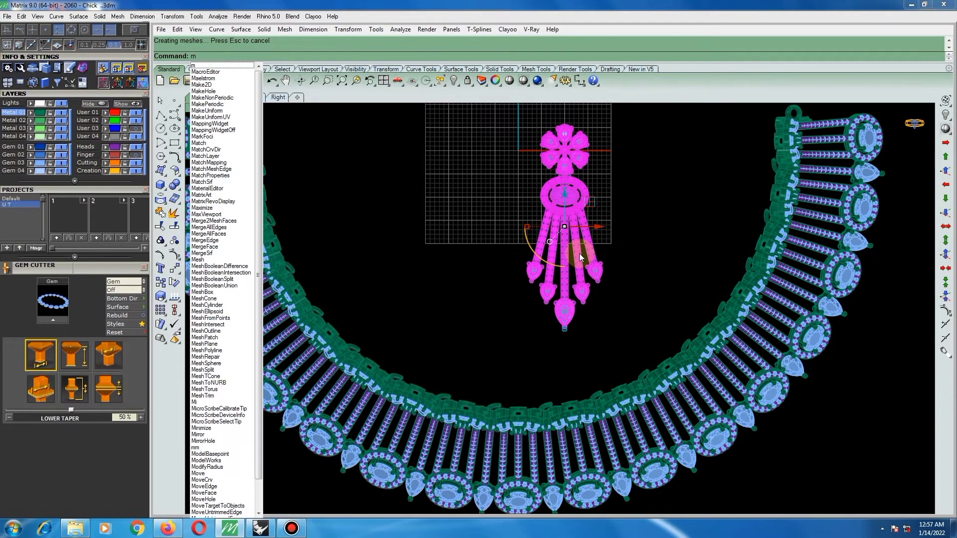
text(irror)
key(Return)
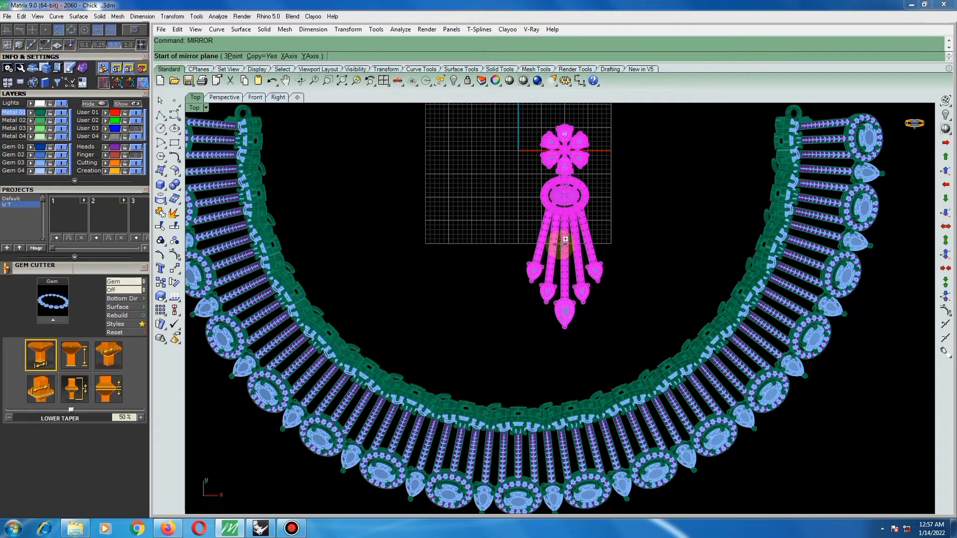
text(0)
key(Return)
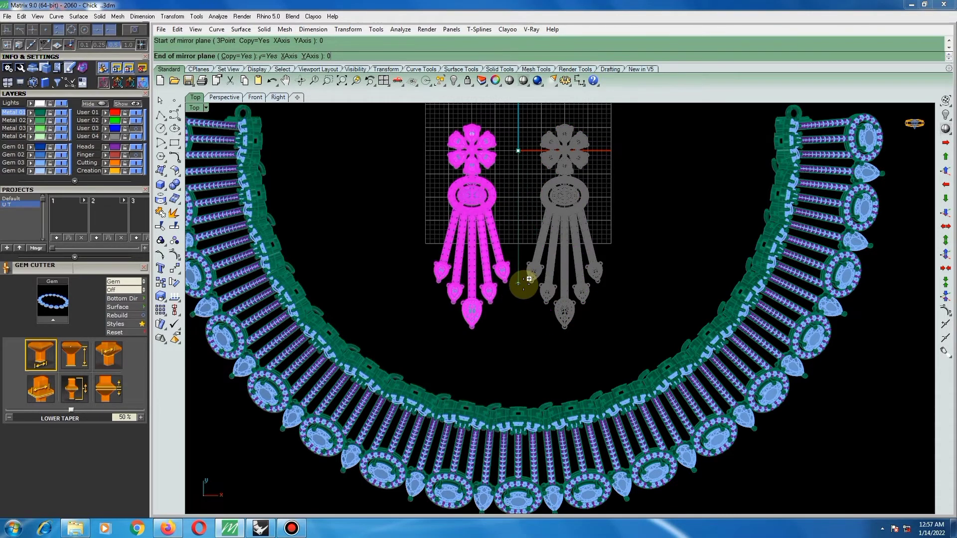
click(520, 283)
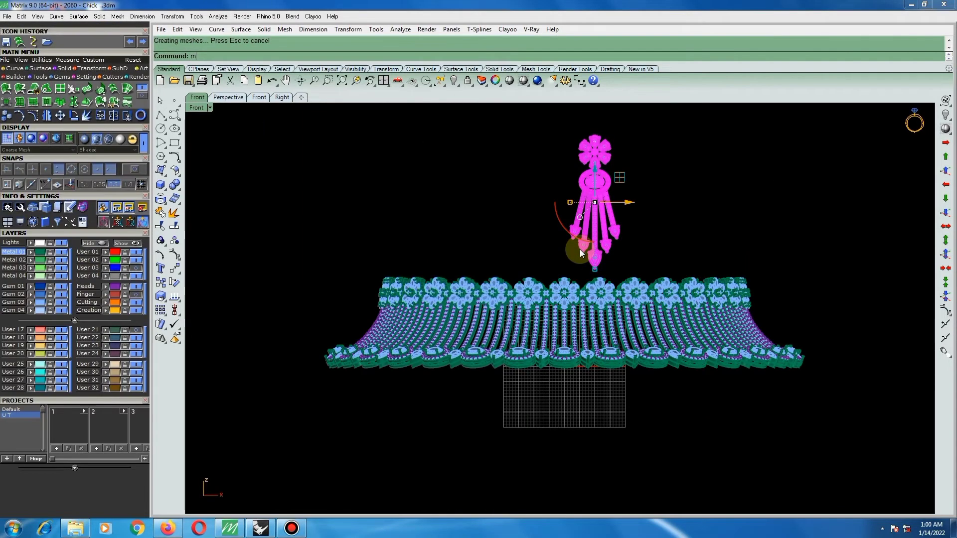
Mirror a copy of the upright pendant piece above the necklace across the vertical line through the origin (0) in the Front view.
text(i)
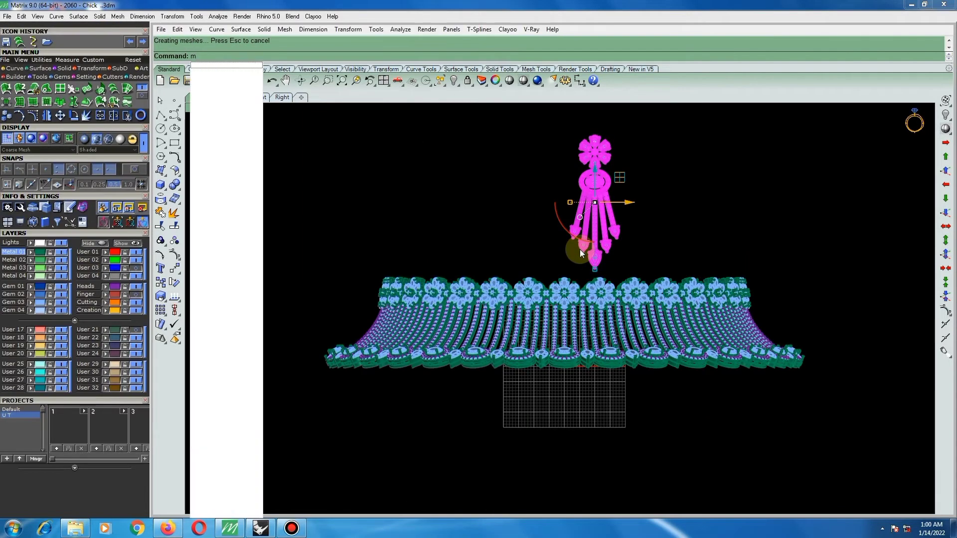
key(Return)
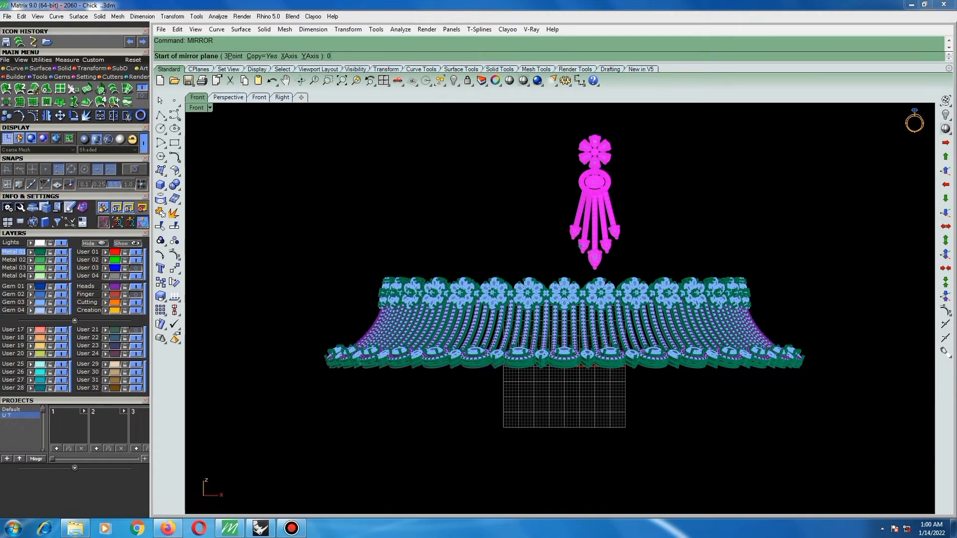
text(0)
key(Return)
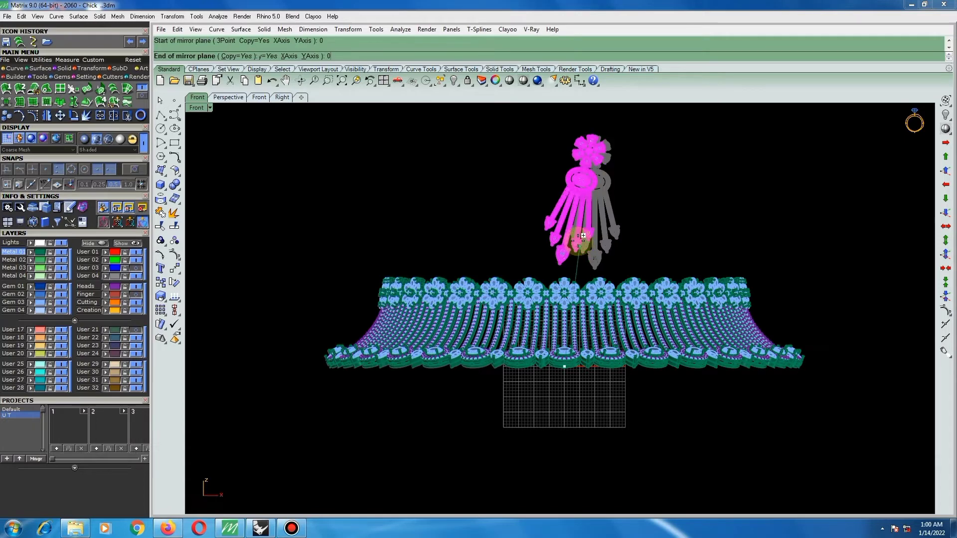
shift+click(577, 225)
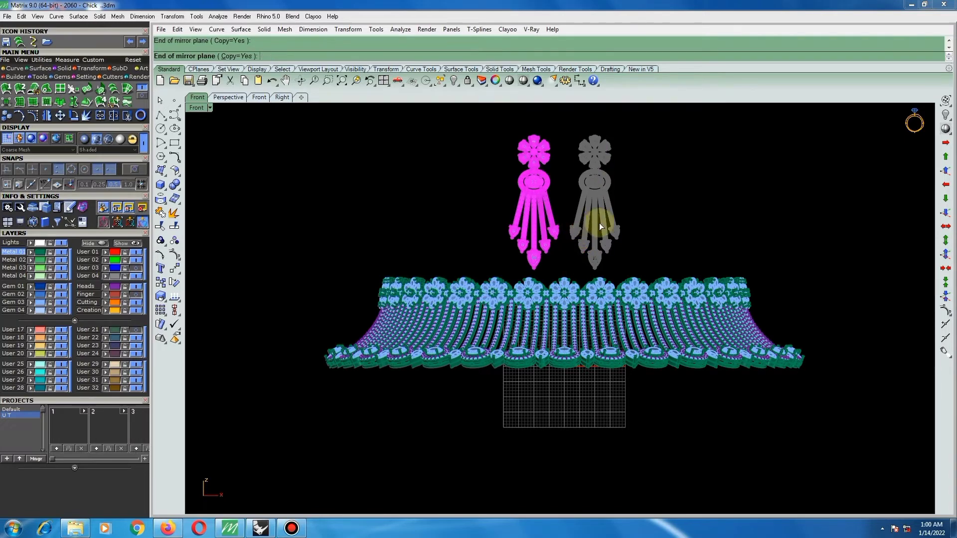
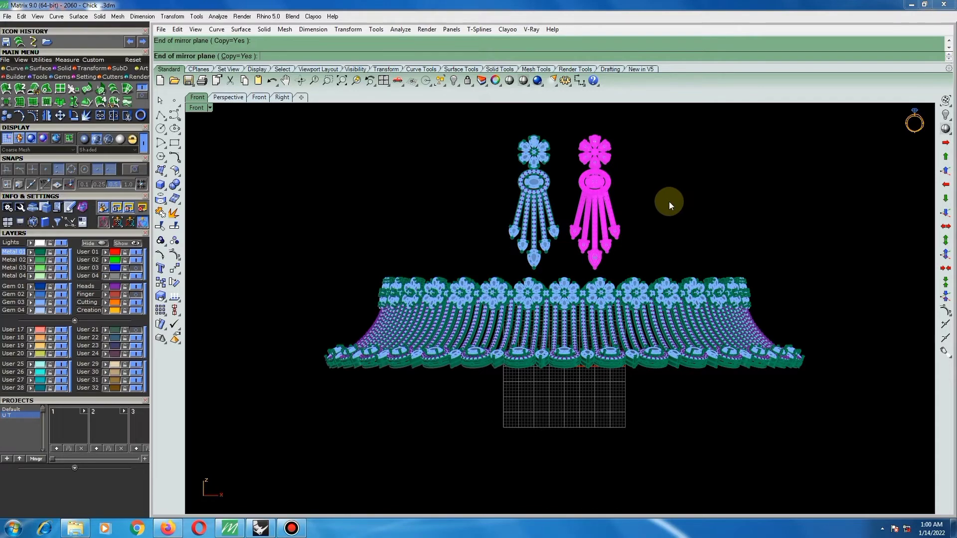
Examine the mirrored earring pair from the front and the back, especially the backs of the flowers.
key(Escape)
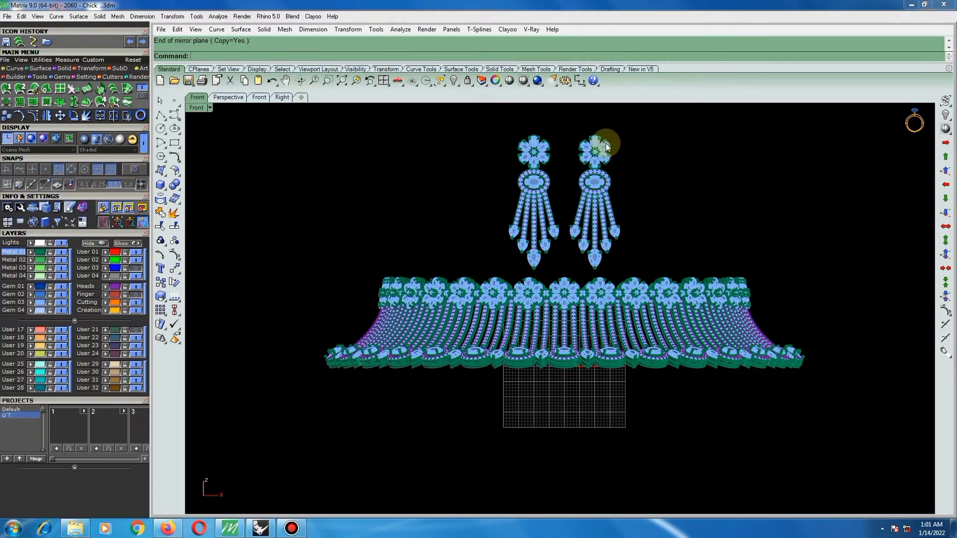
scroll(605, 142, up, 6)
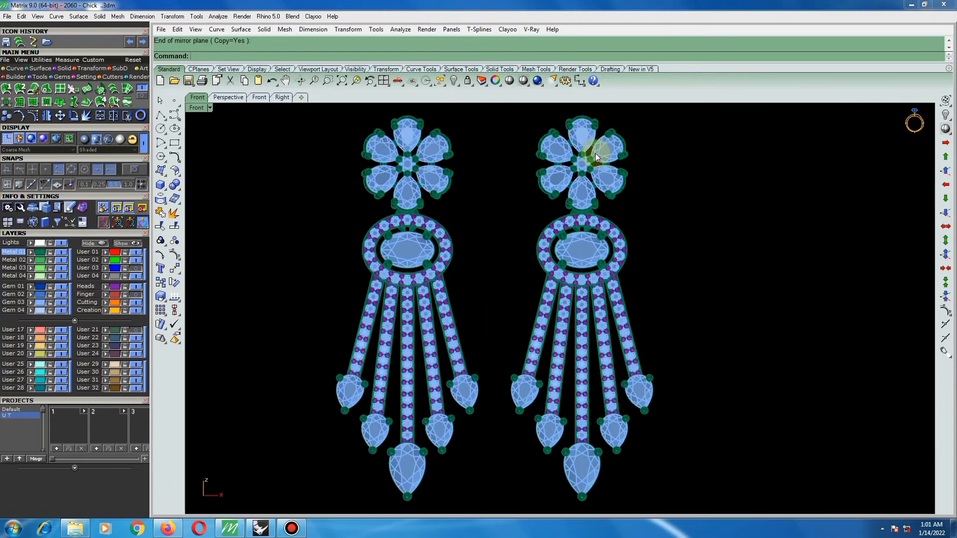
right_drag(502, 167, 345, 171)
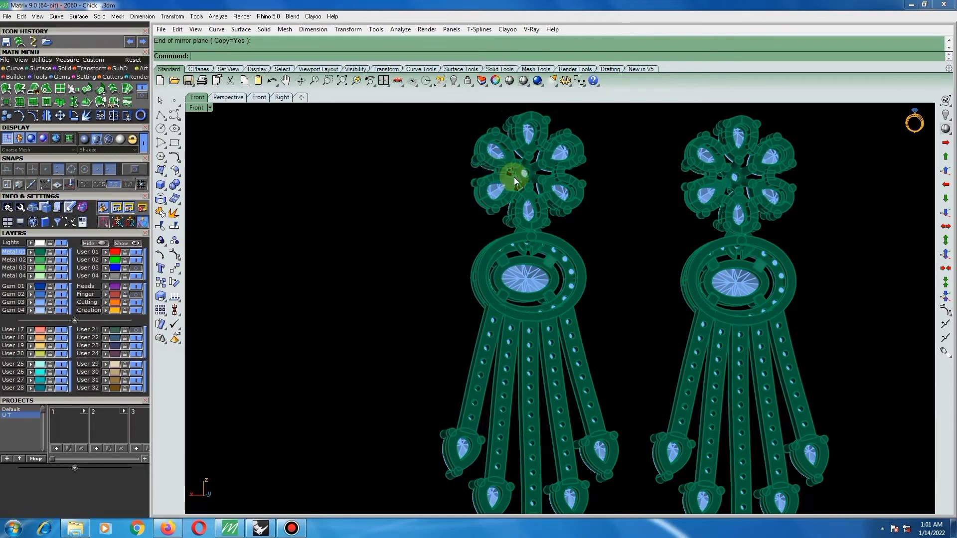
mouse_move(519, 186)
right_down()
mouse_move(542, 208)
mouse_move(500, 188)
mouse_move(531, 171)
right_up()
scroll(548, 157, up, 3)
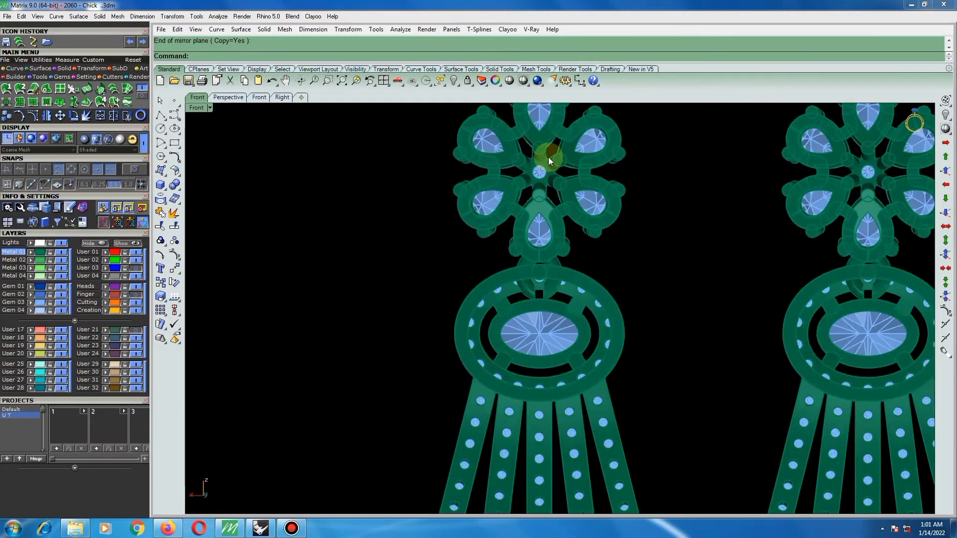
scroll(546, 161, down, 3)
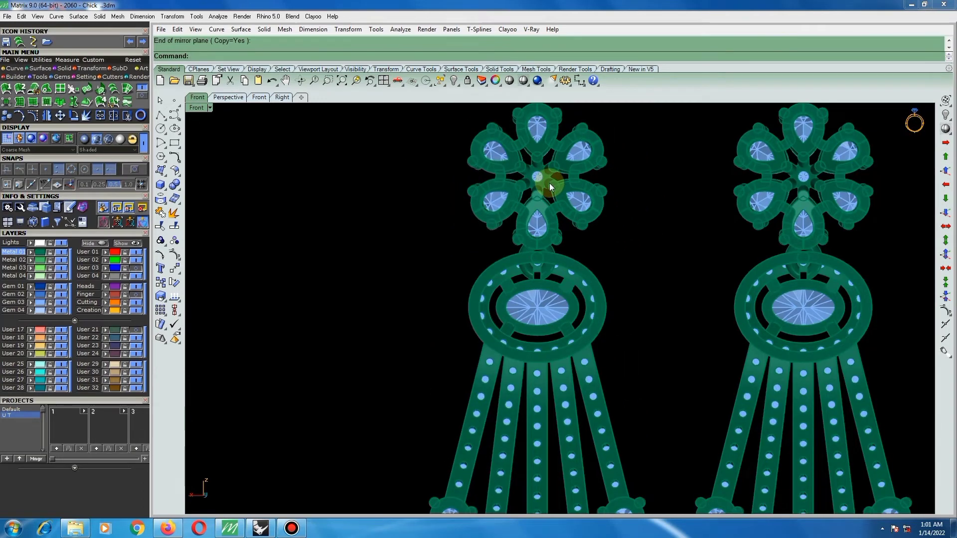
scroll(551, 181, down, 3)
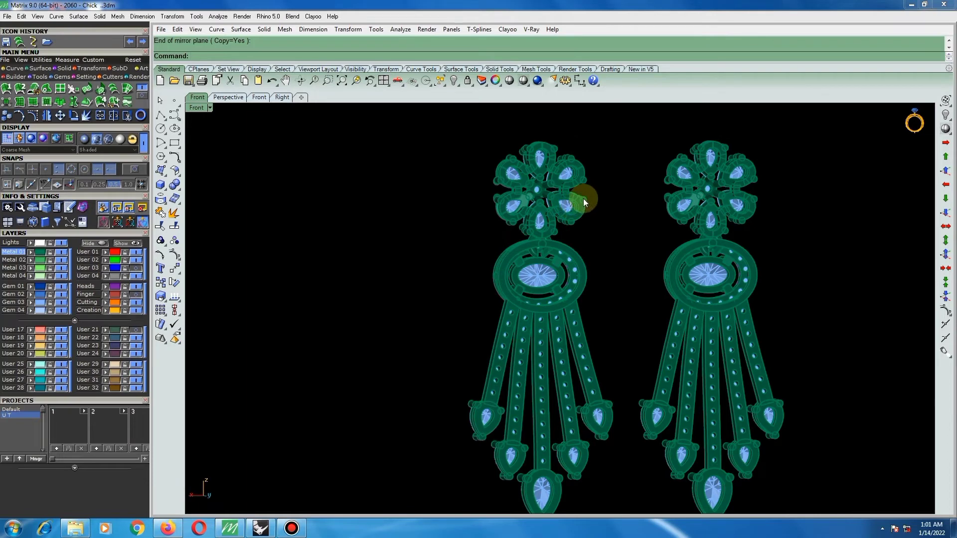
Draw a solid cylinder with diameter 0.85 and length 12 in the Front view, beside the right-hand earring's flower.
key(ctrl+F2)
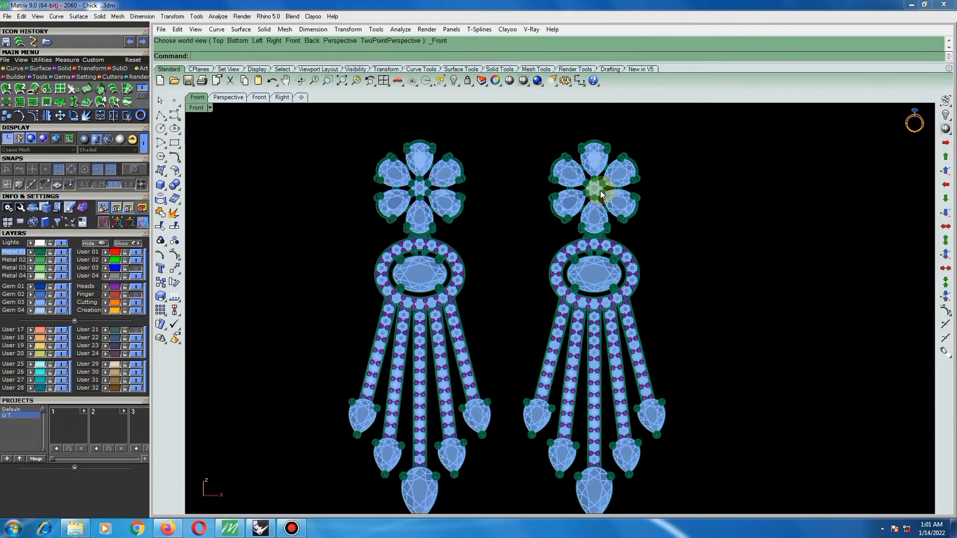
click(160, 184)
click(190, 191)
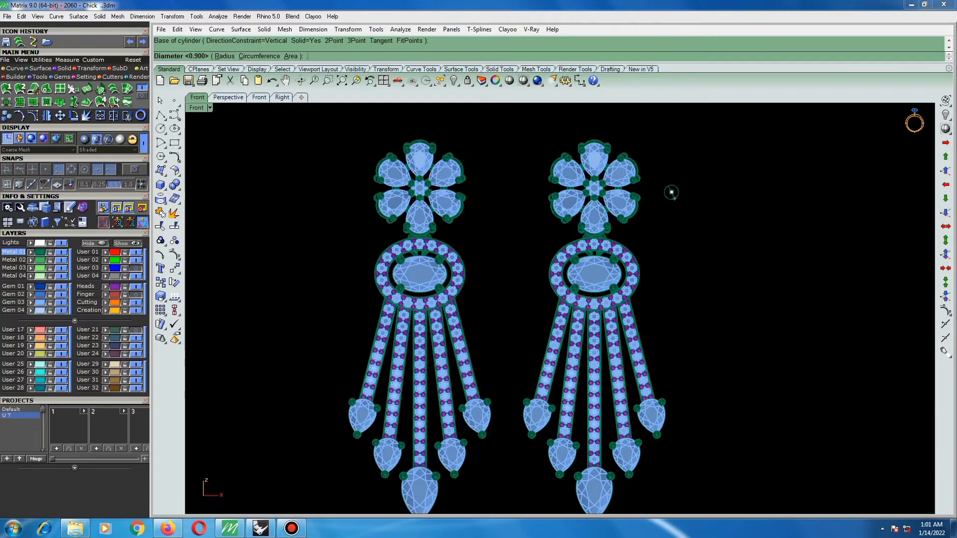
click(672, 193)
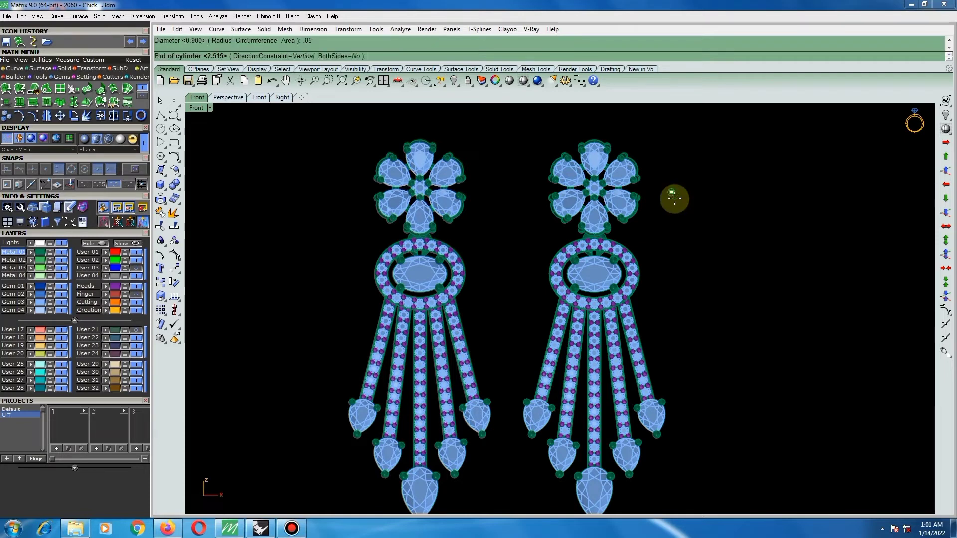
text(1)
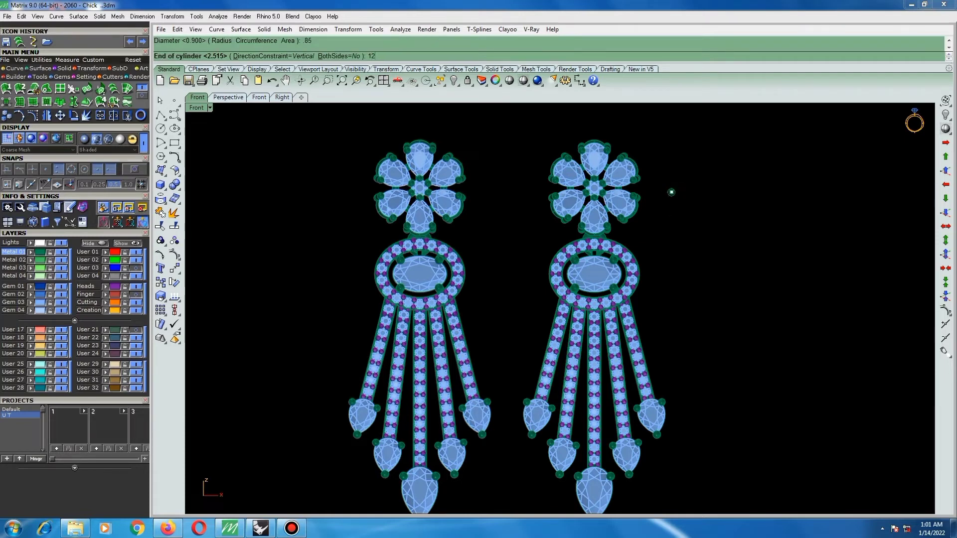
text(2)
click(670, 192)
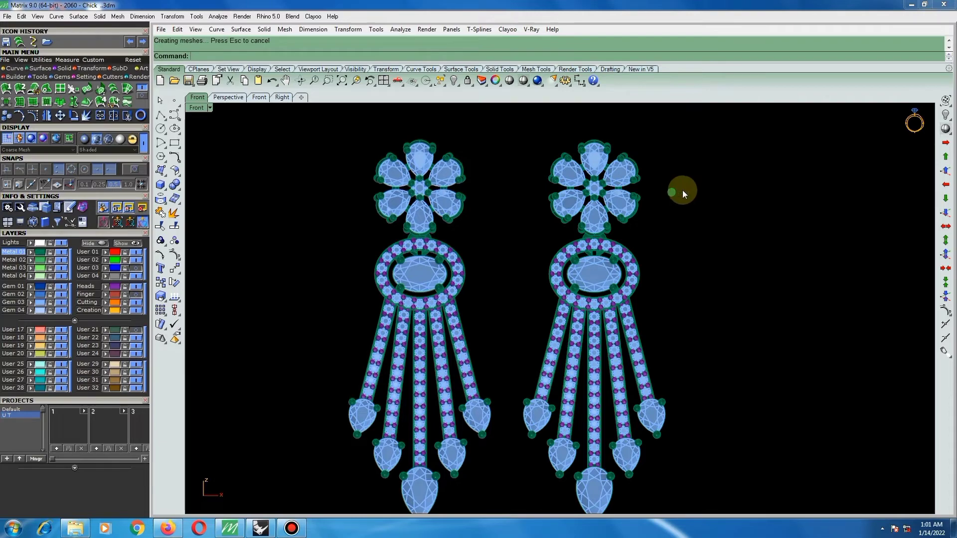
Move the cylinder onto the centre gem of the right-hand earring's flower in the Front view.
key(m)
scroll(683, 193, up, 2)
click(672, 195)
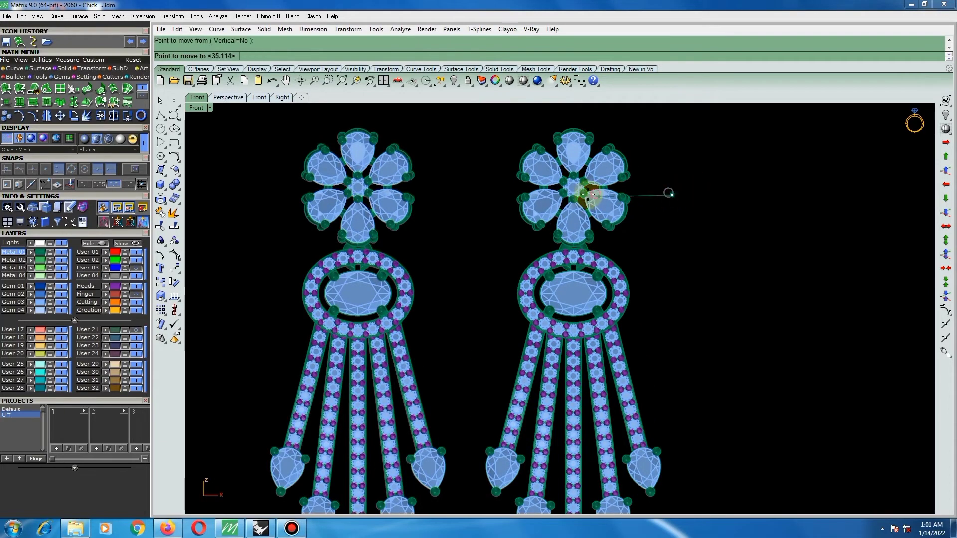
scroll(670, 193, up, 4)
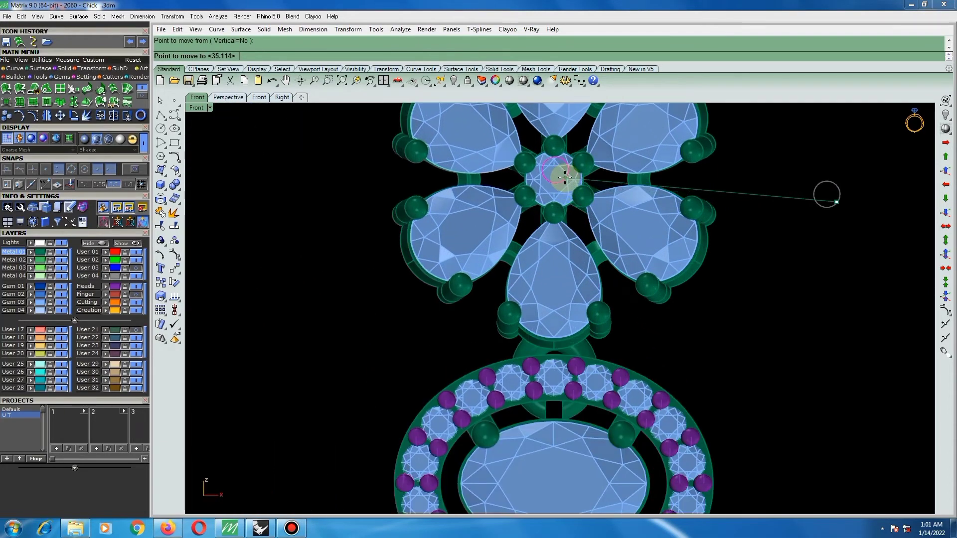
click(565, 177)
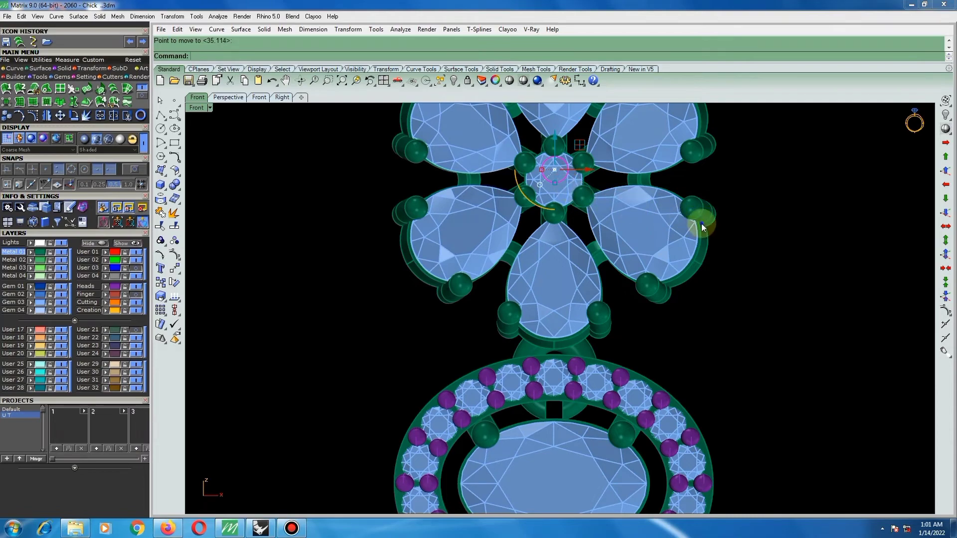
Slide the cylinder along its axis in the Right view until its front end sits inside the back of the flower.
ctrl+shift+right_drag(701, 225, 477, 212)
scroll(472, 239, down, 8)
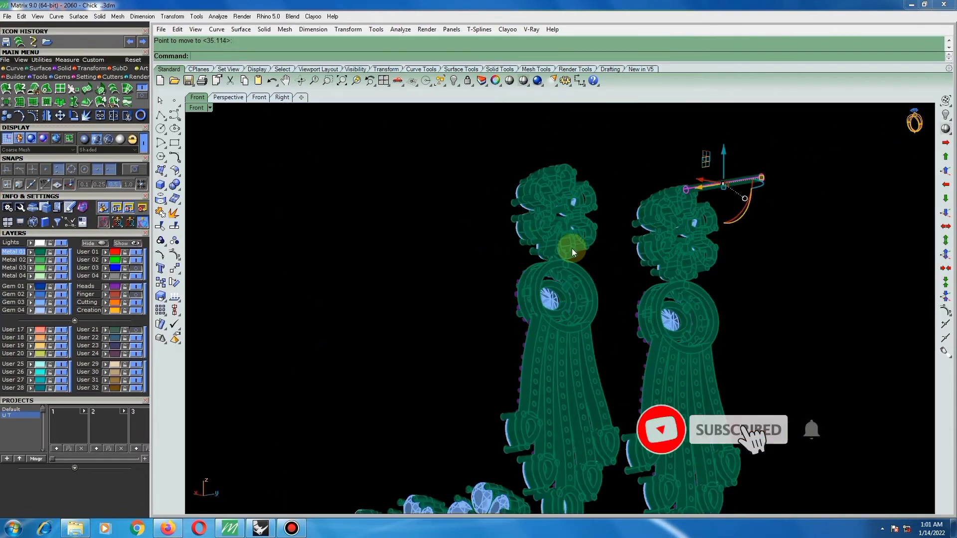
key(ctrl+F3)
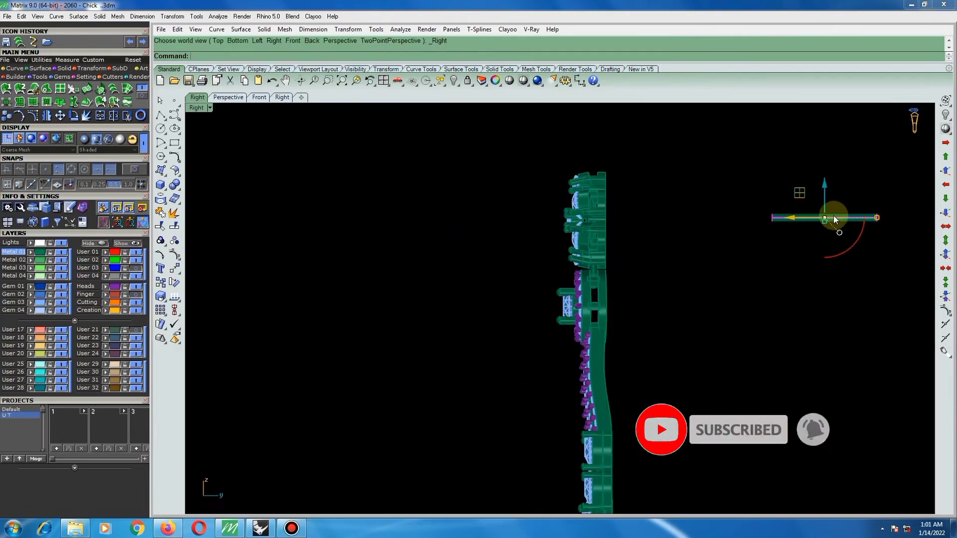
drag(803, 220, 607, 220)
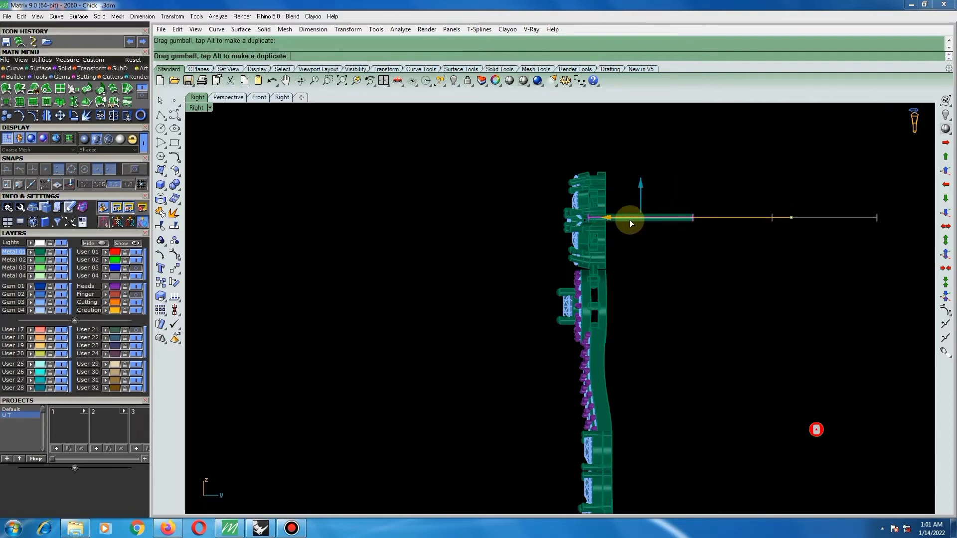
click(682, 167)
Lengthen the earring post slightly along its axis and nudge it slightly upward behind the flower's centre.
ctrl+shift+right_drag(663, 215, 594, 225)
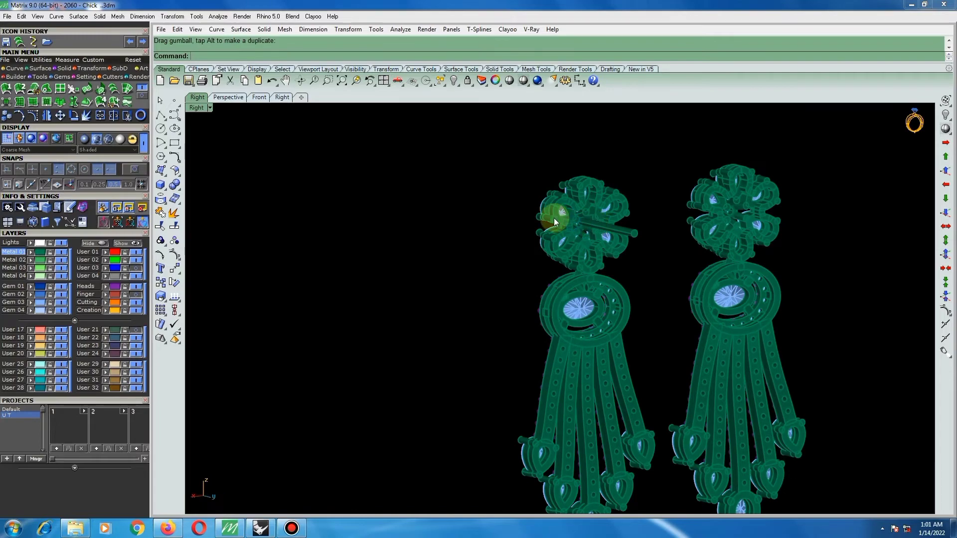
scroll(565, 216, up, 12)
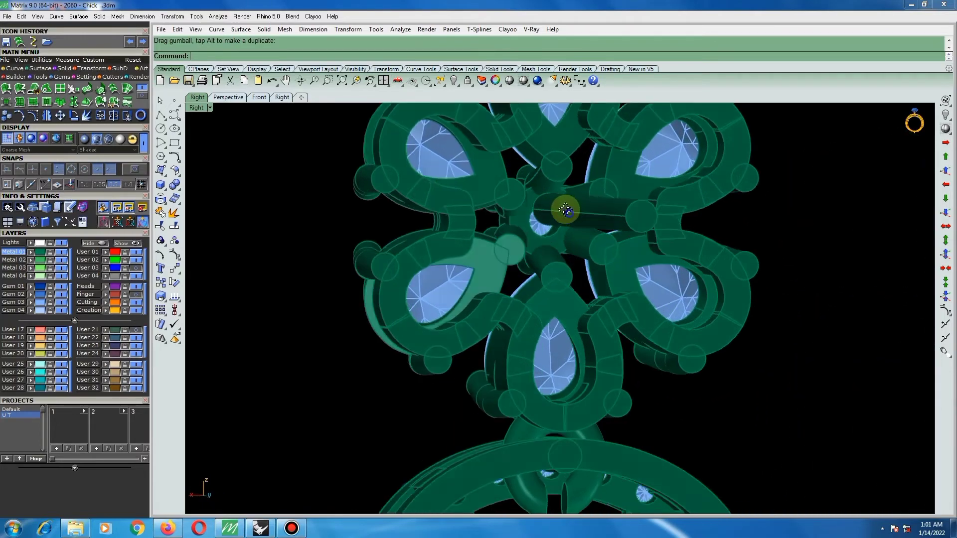
click(565, 203)
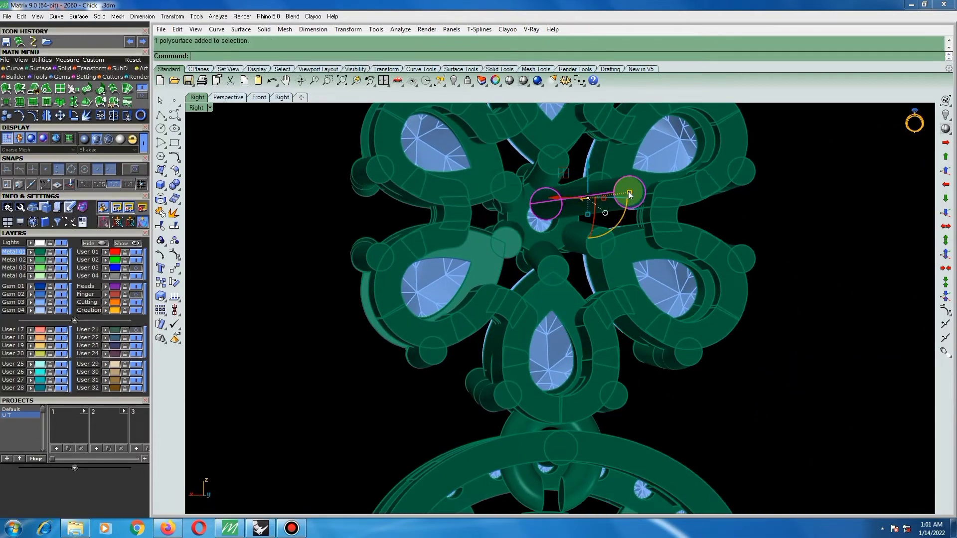
drag(629, 193, 634, 191)
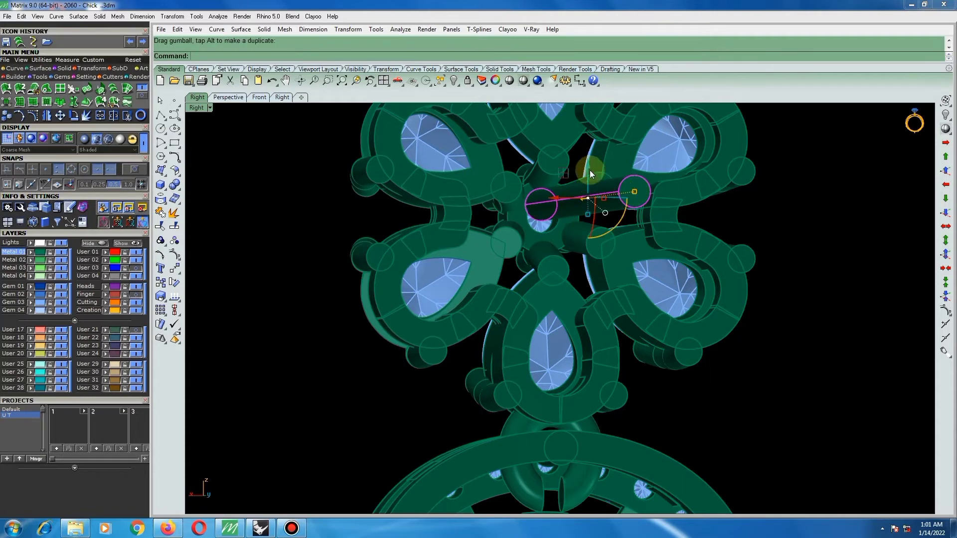
drag(588, 163, 589, 160)
scroll(514, 154, up, 3)
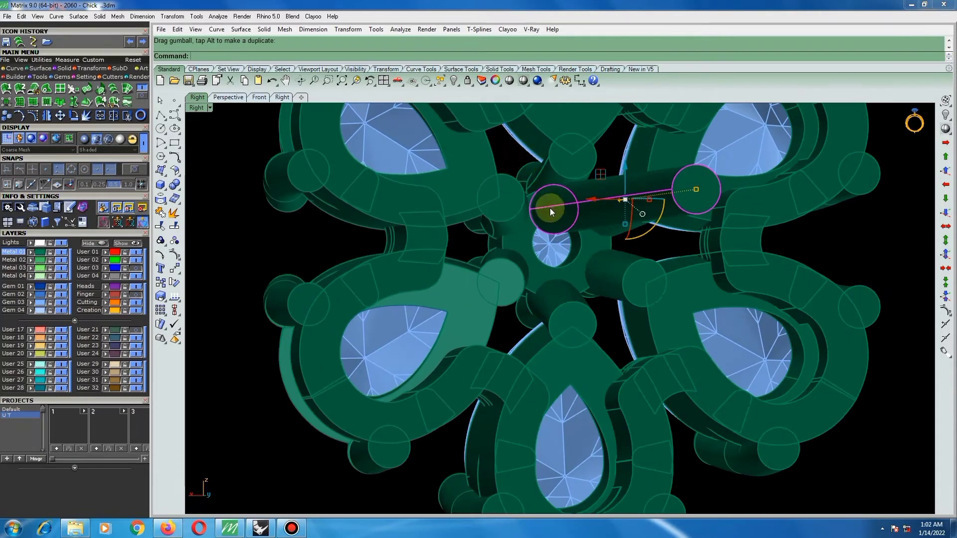
key(Escape)
Fillet the edge at the post's flower-side end with a radius of 0.3.
scroll(531, 213, up, 2)
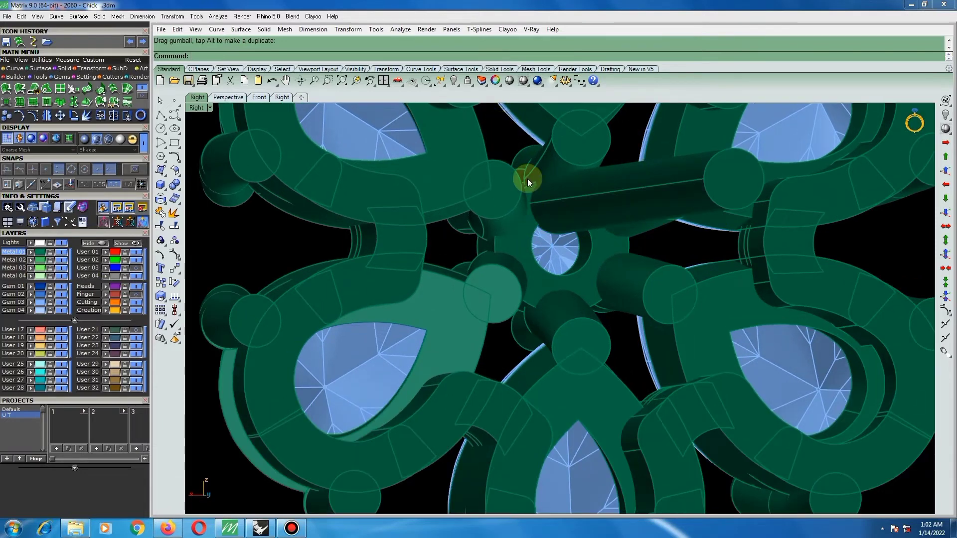
scroll(547, 243, up, 2)
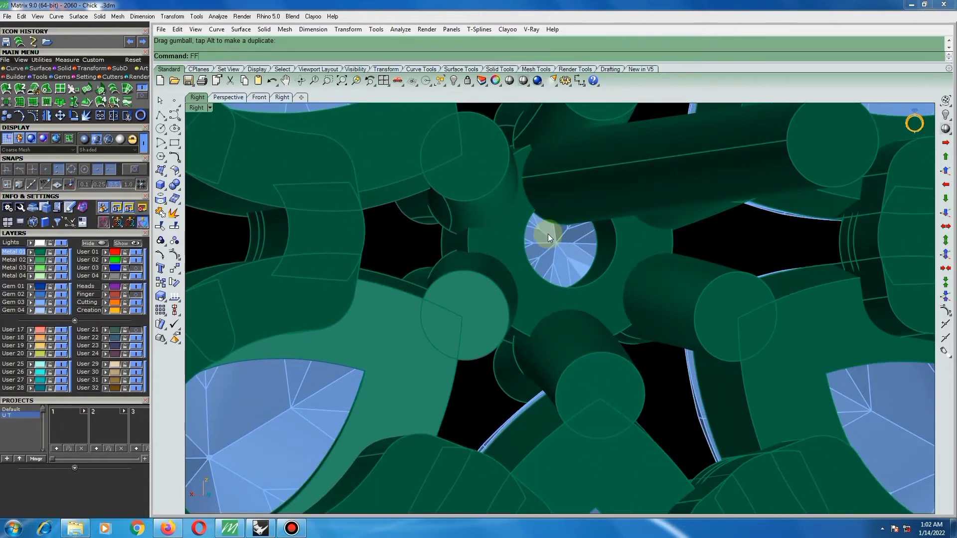
key(Return)
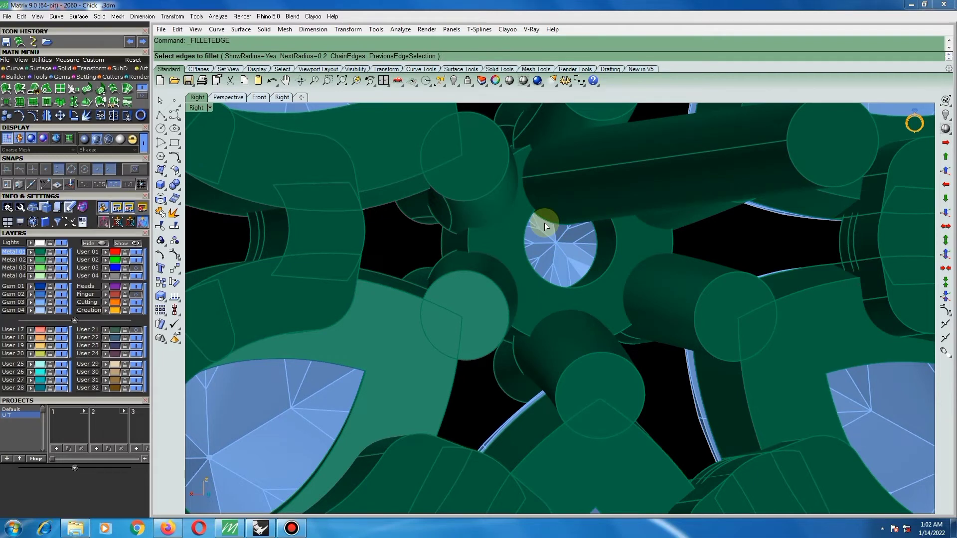
key(Return)
click(545, 222)
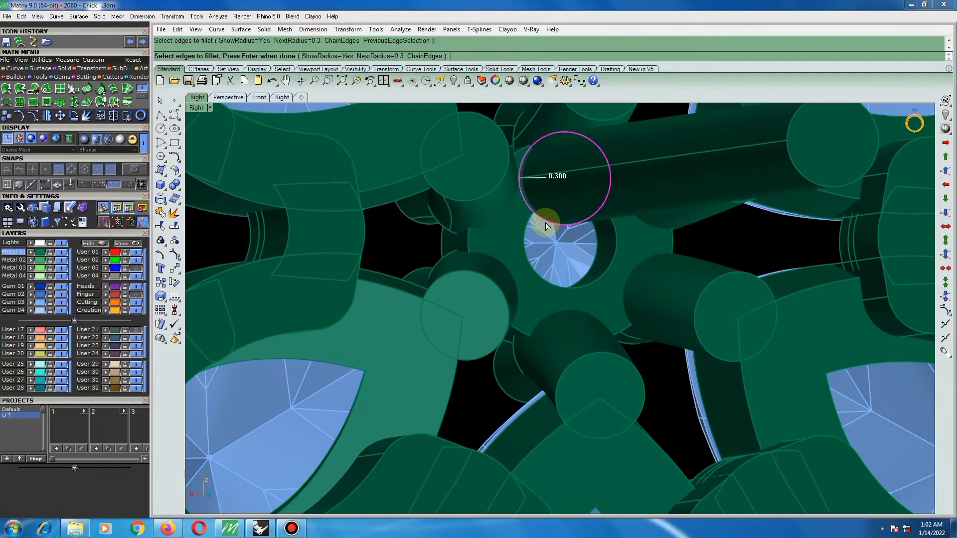
key(Return)
key(Return)
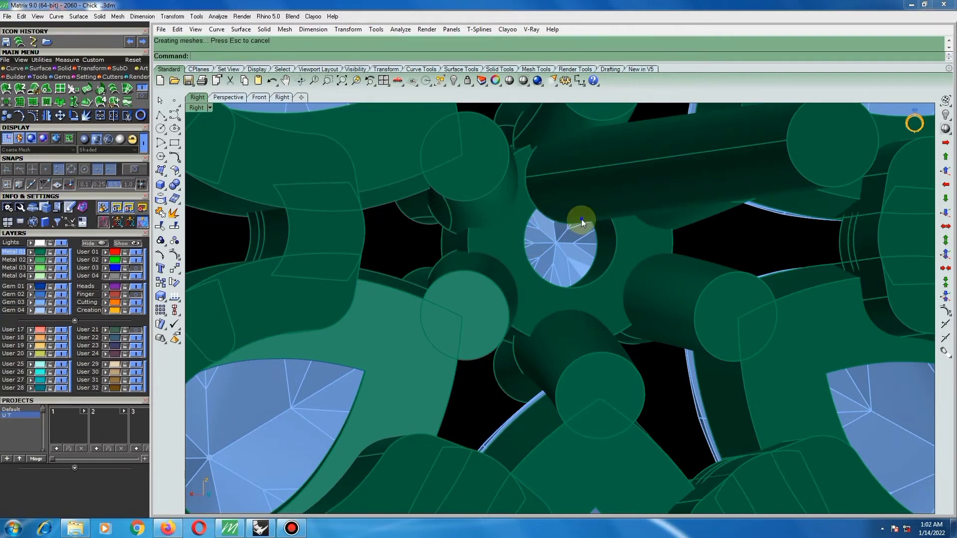
Stretch the filleted post slightly along its axis and slide it a little further into the flower.
scroll(582, 219, down, 10)
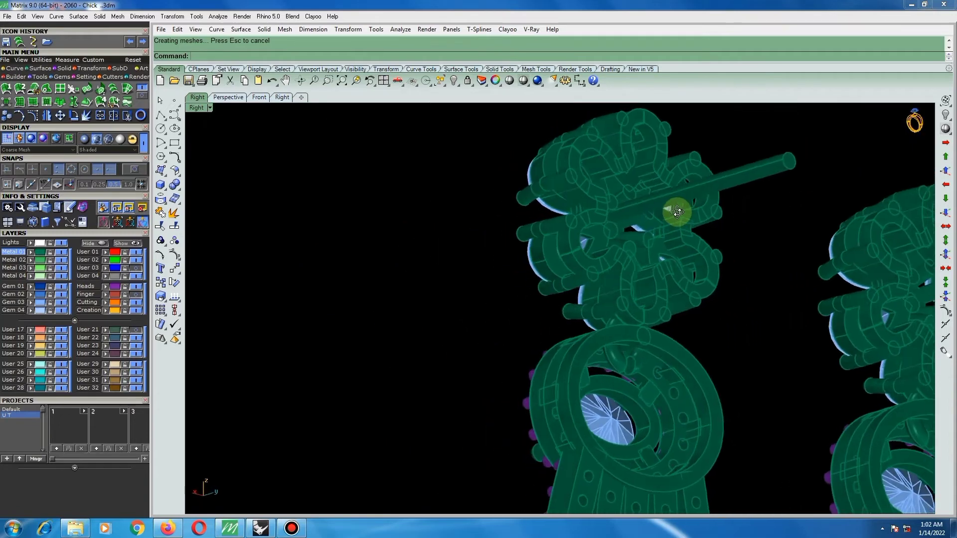
right_drag(677, 213, 696, 213)
click(755, 183)
scroll(746, 175, up, 4)
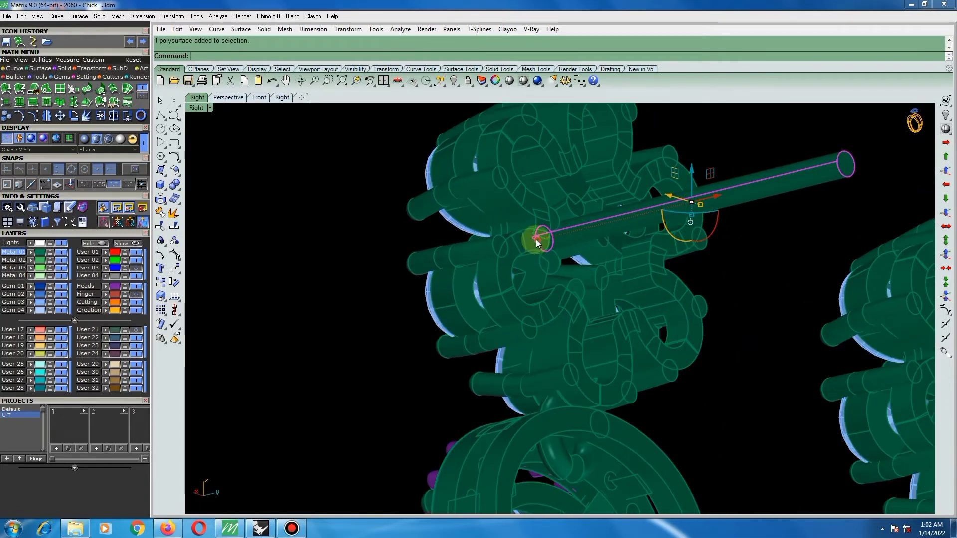
drag(536, 240, 532, 240)
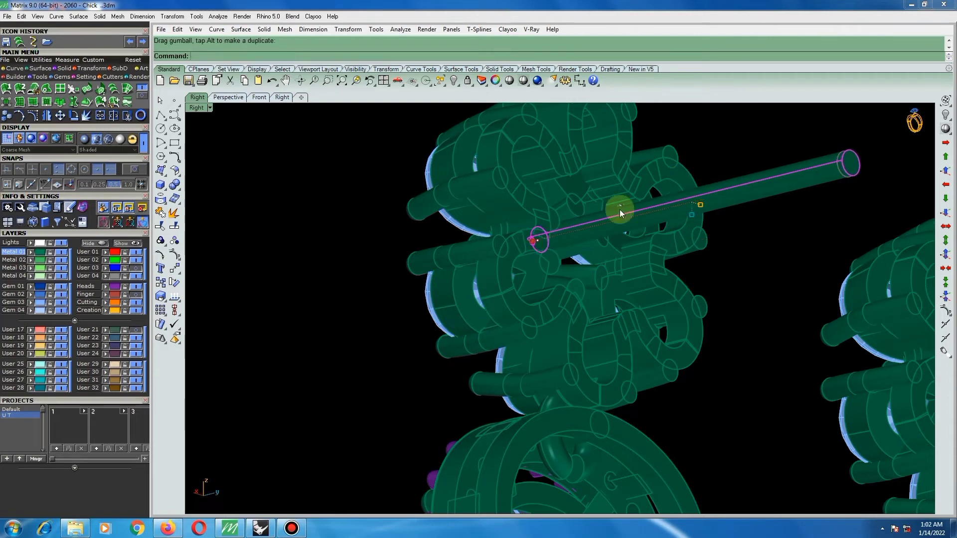
drag(711, 196, 763, 217)
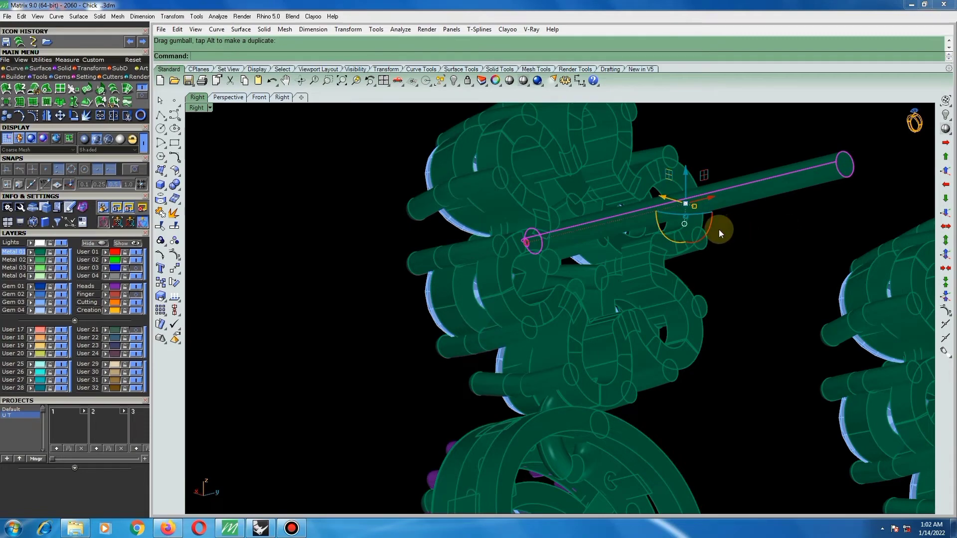
Nudge the filleted post slightly upward in Z behind the flower's centre gem.
scroll(711, 229, up, 6)
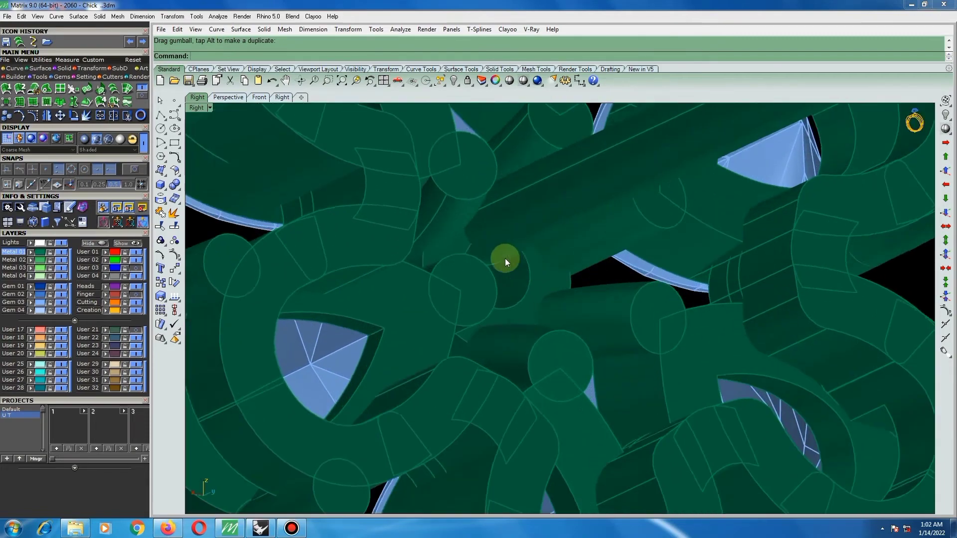
right_drag(505, 259, 647, 284)
click(490, 218)
scroll(465, 232, down, 5)
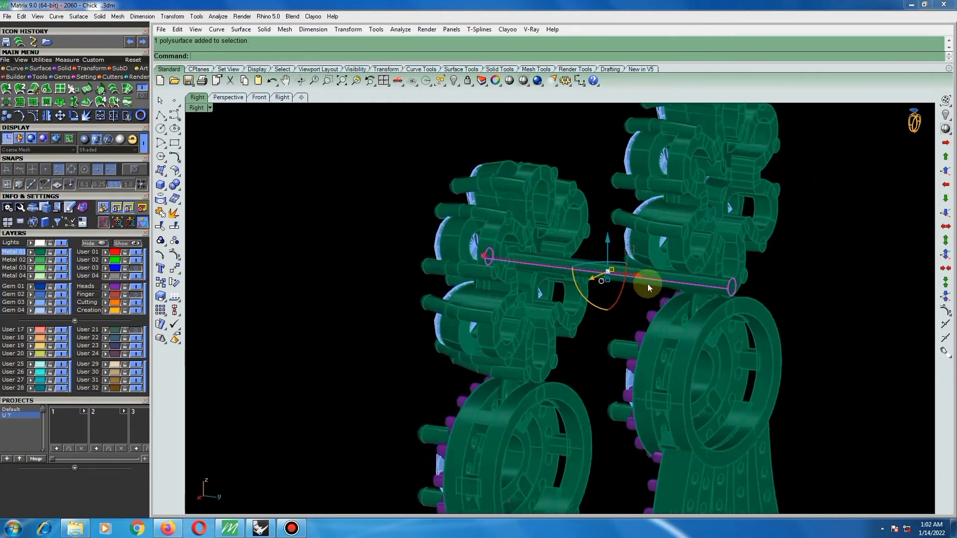
scroll(647, 283, up, 3)
drag(607, 264, 607, 263)
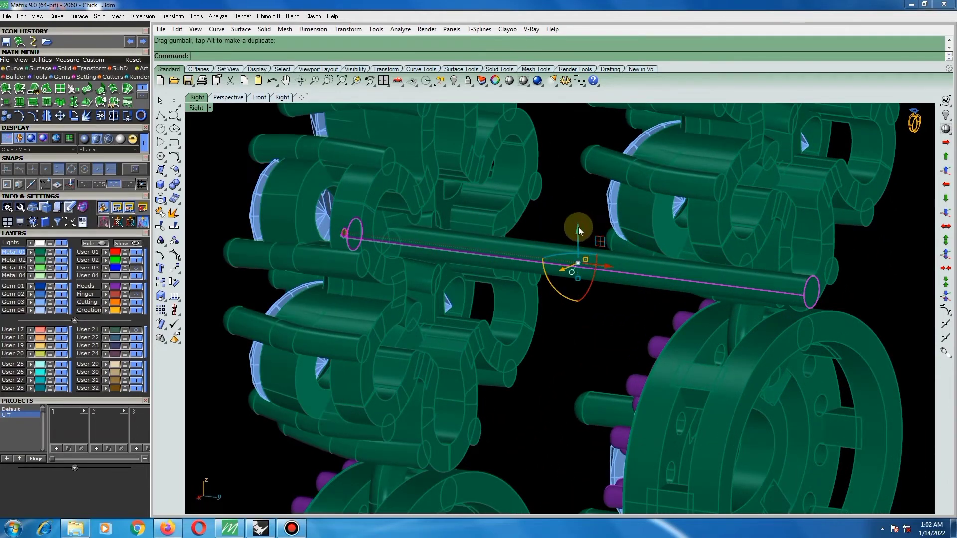
drag(579, 226, 578, 226)
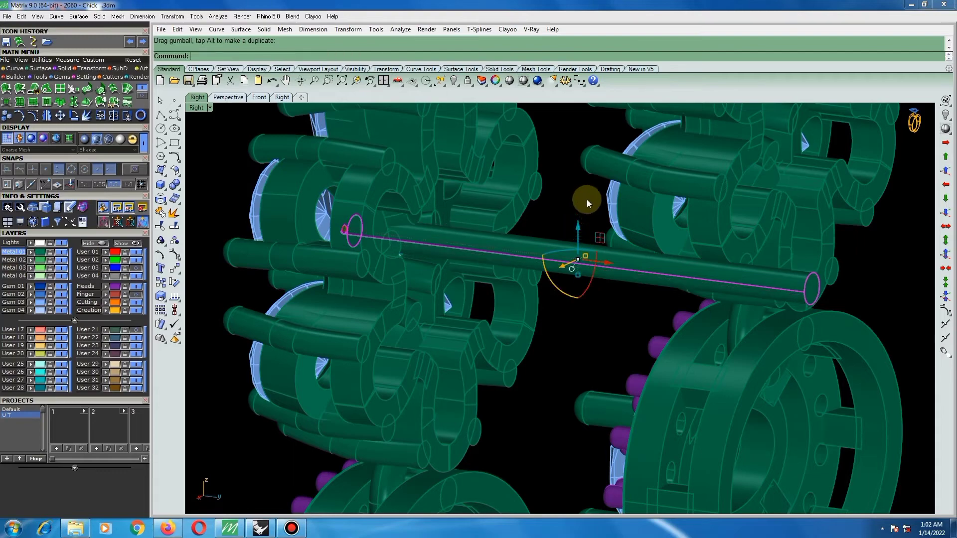
Fillet the edge at the free end of the ear post with a radius of 0.3.
click(577, 232)
right_drag(511, 211, 404, 203)
click(396, 215)
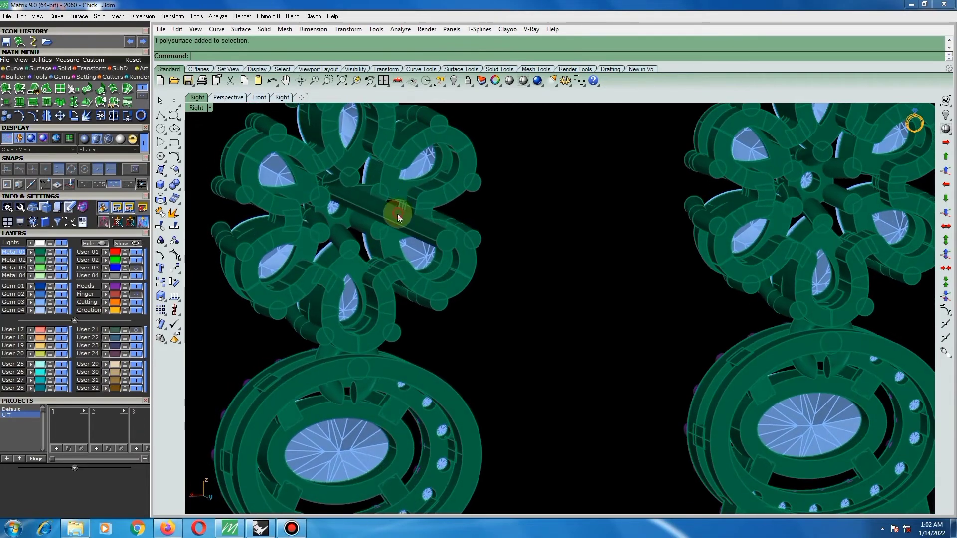
click(517, 288)
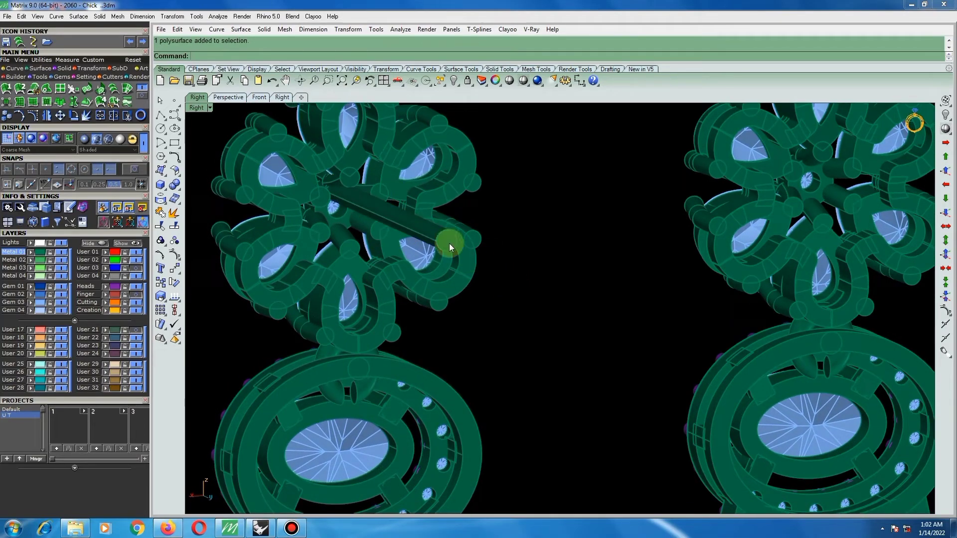
right_drag(510, 271, 724, 249)
scroll(726, 235, up, 5)
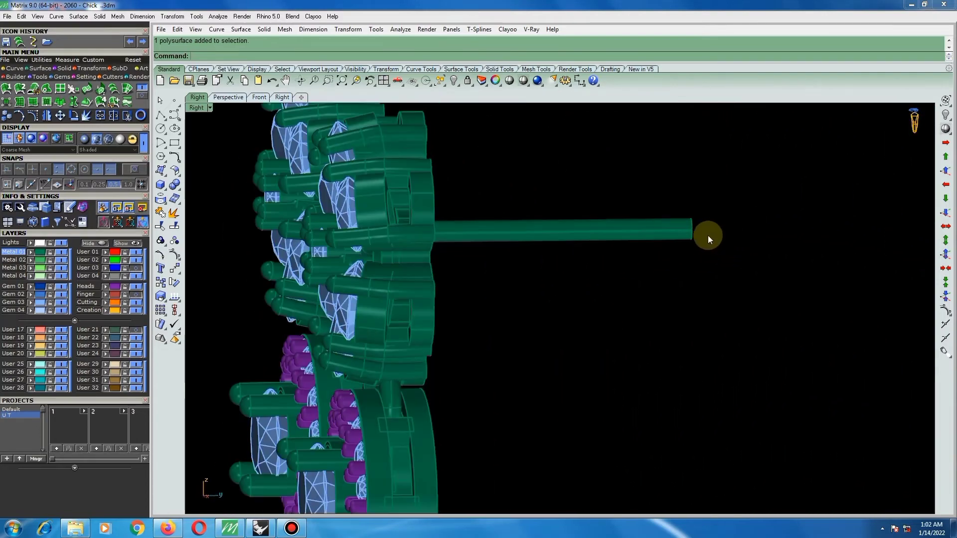
key(Return)
click(691, 236)
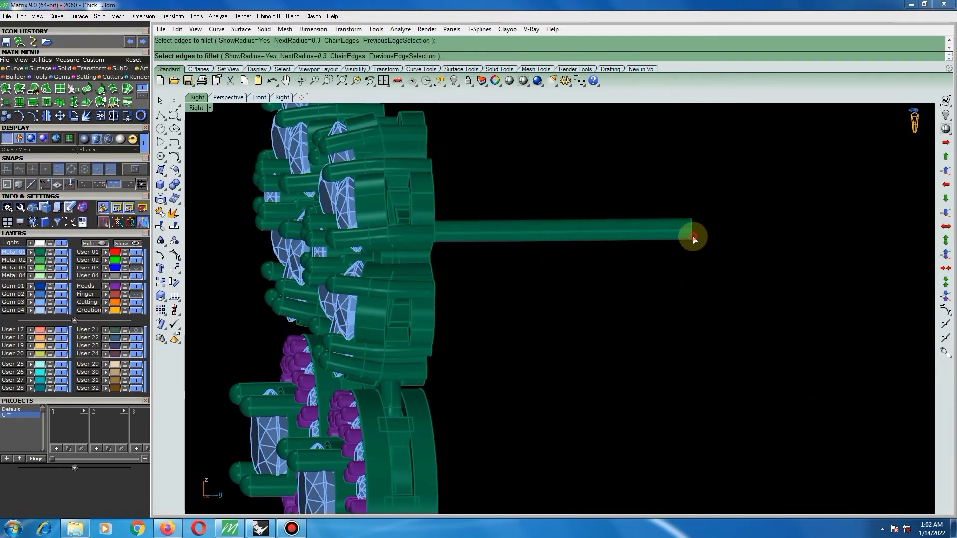
key(Return)
key(Return)
right_click(717, 243)
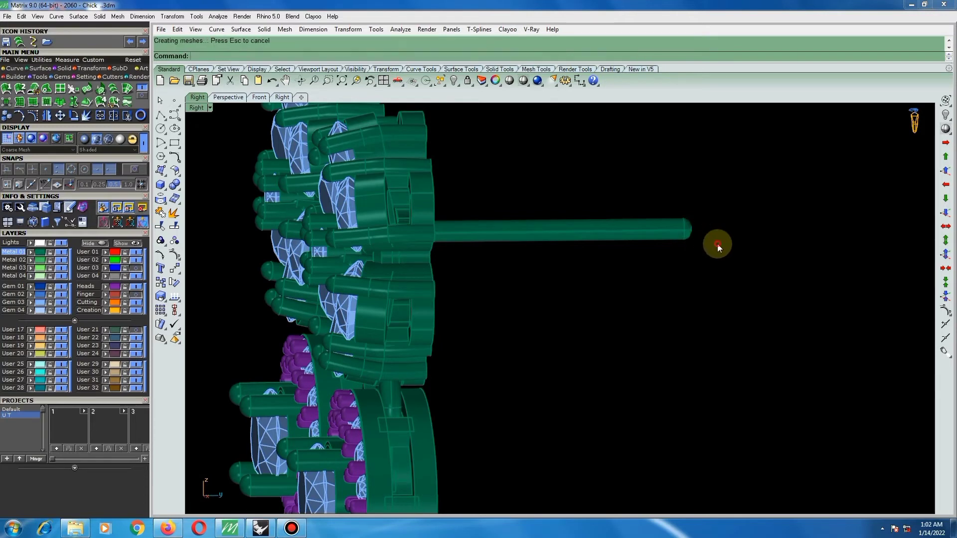
Mirror the filleted ear post across the vertical plane through the origin (0), keeping the original, to give the other earring its post.
click(657, 234)
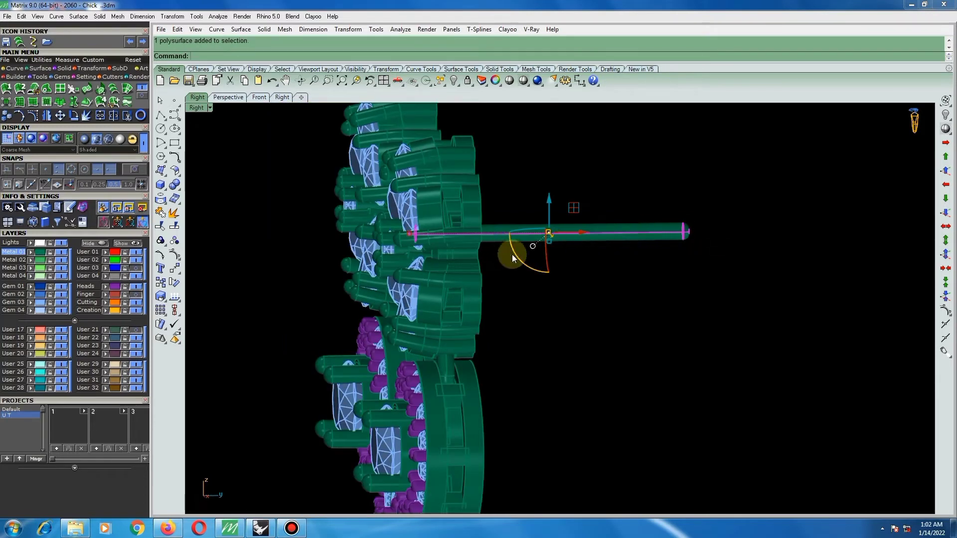
key(ctrl+F2)
scroll(563, 250, down, 2)
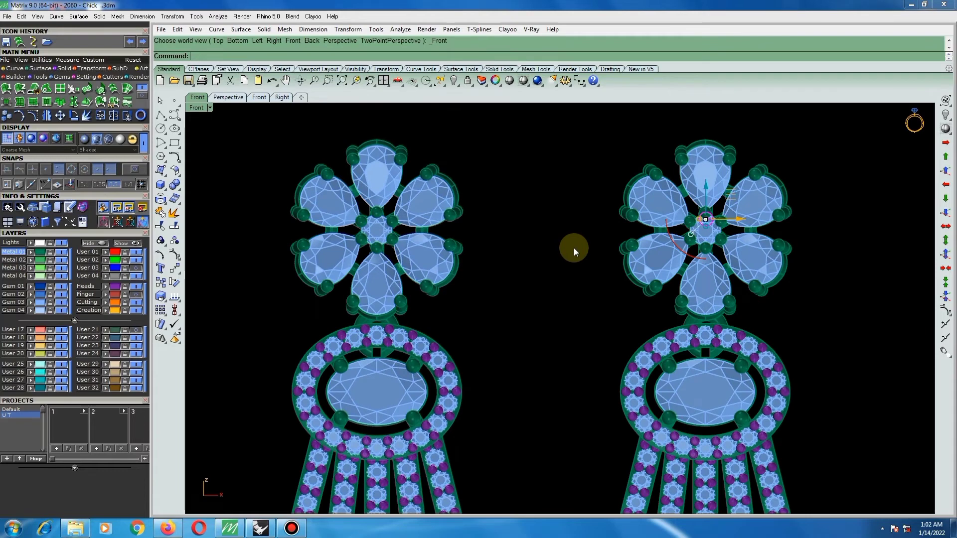
text(mirror)
key(Return)
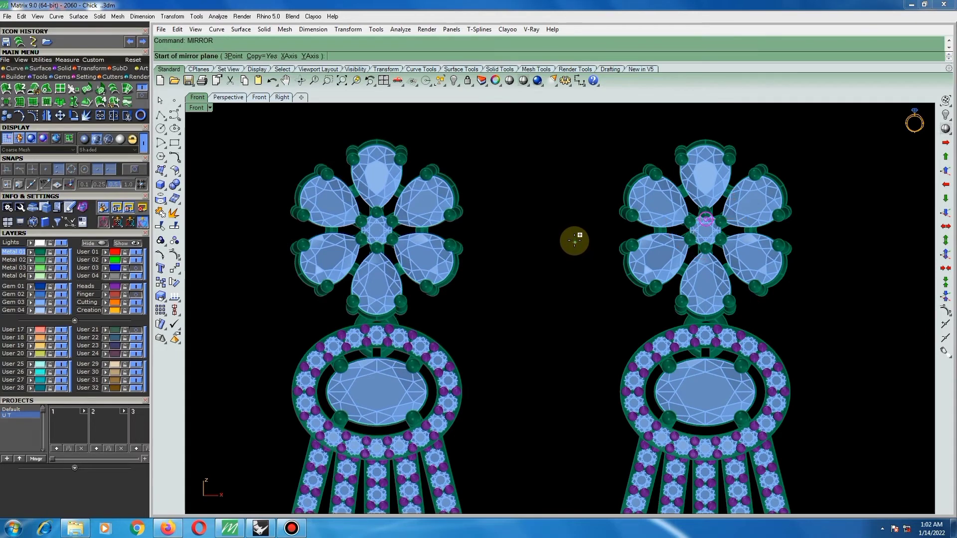
text(0)
key(Return)
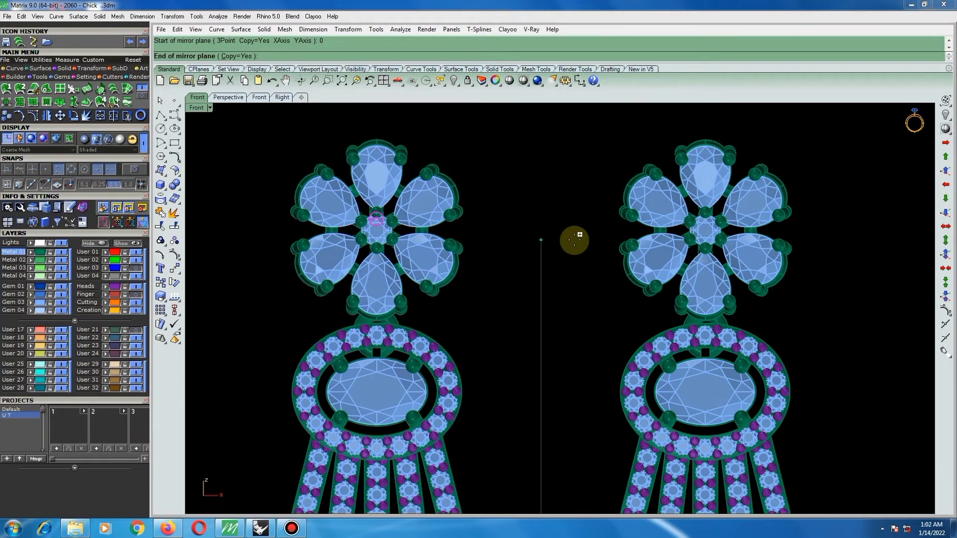
click(575, 240)
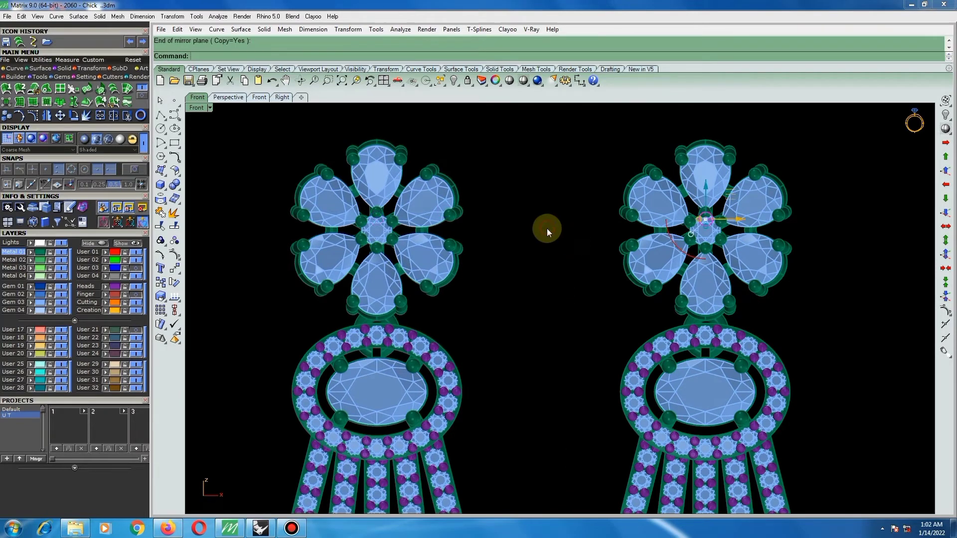
click(486, 159)
Group the earring parts, including the ear post behind the flower.
ctrl+shift+right_drag(604, 229, 543, 240)
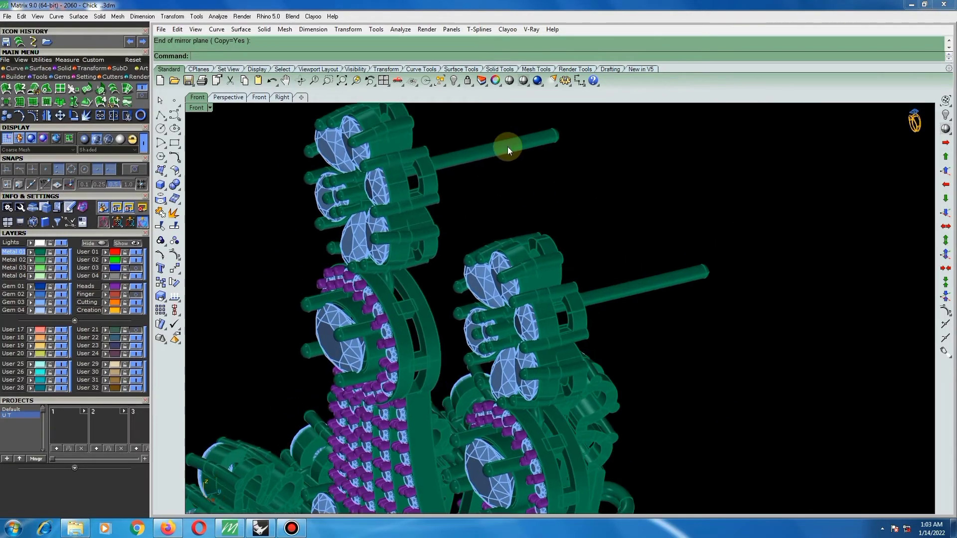
click(507, 147)
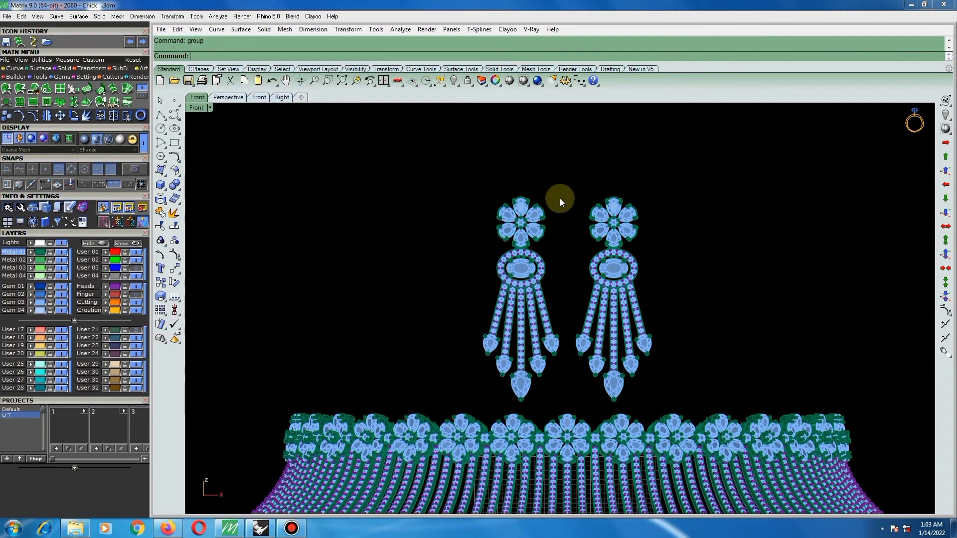
scroll(561, 197, down, 2)
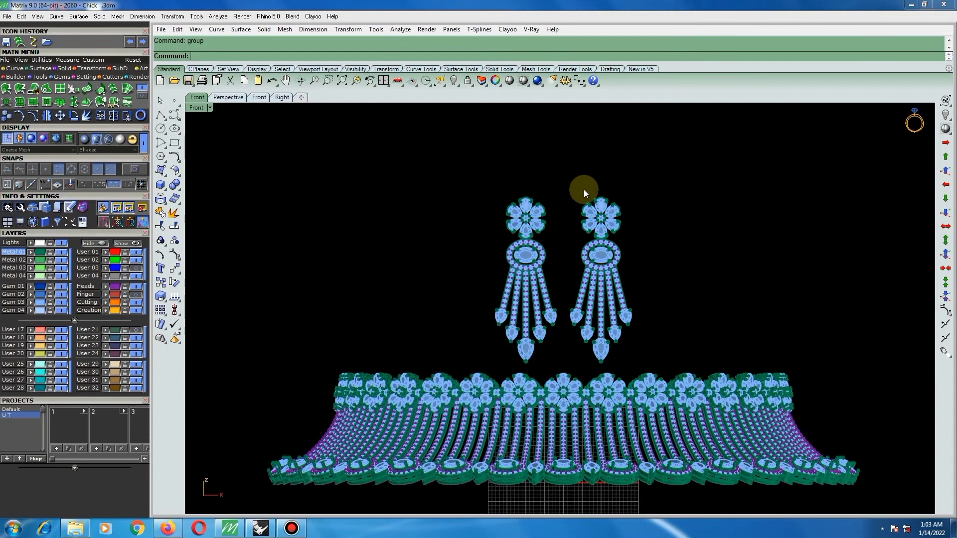
scroll(584, 190, down, 2)
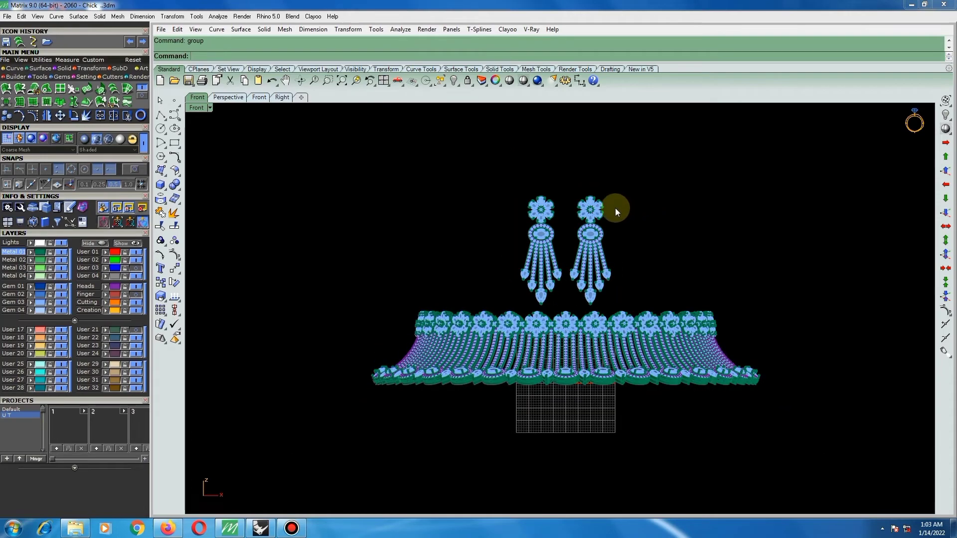
Set the Front viewport's display mode to Machine and hide its construction grid.
click(210, 108)
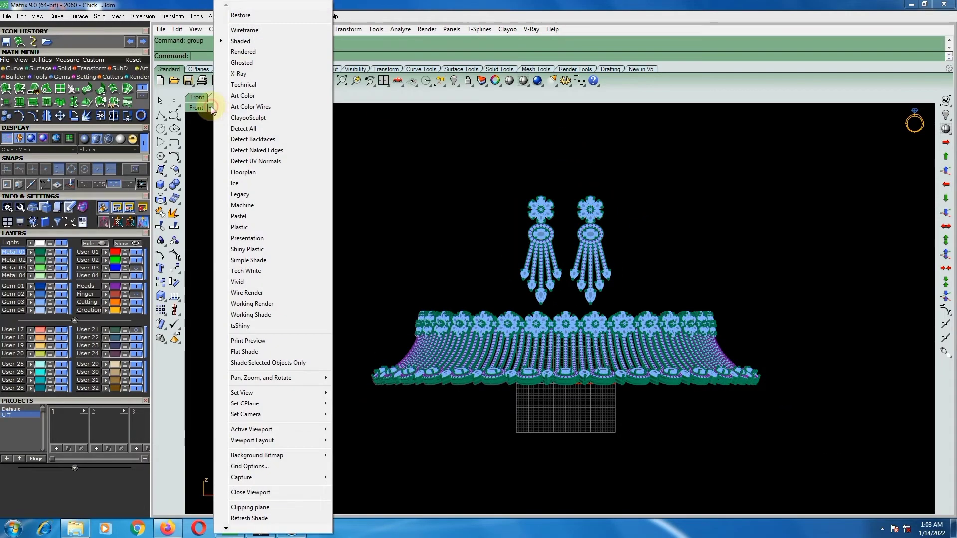
click(246, 208)
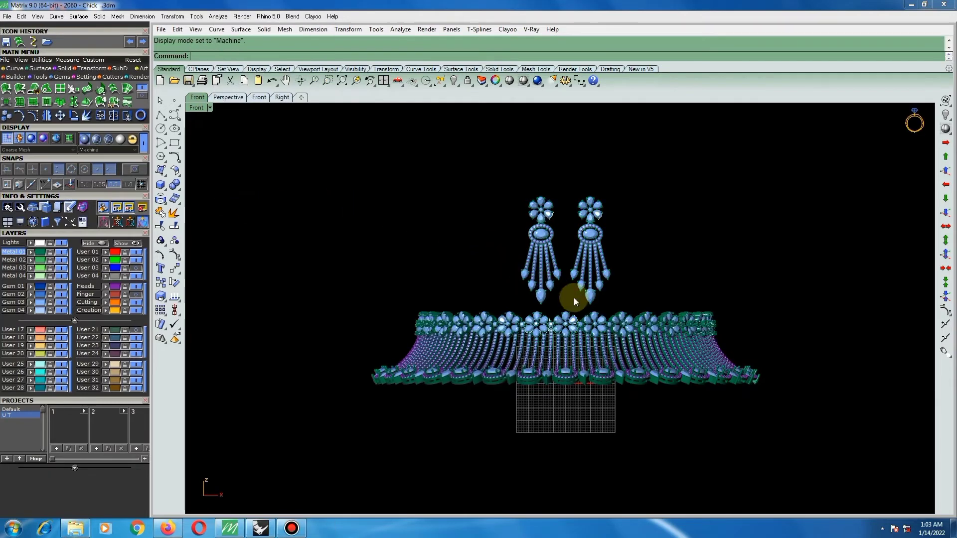
ctrl+shift+right_drag(576, 305, 601, 308)
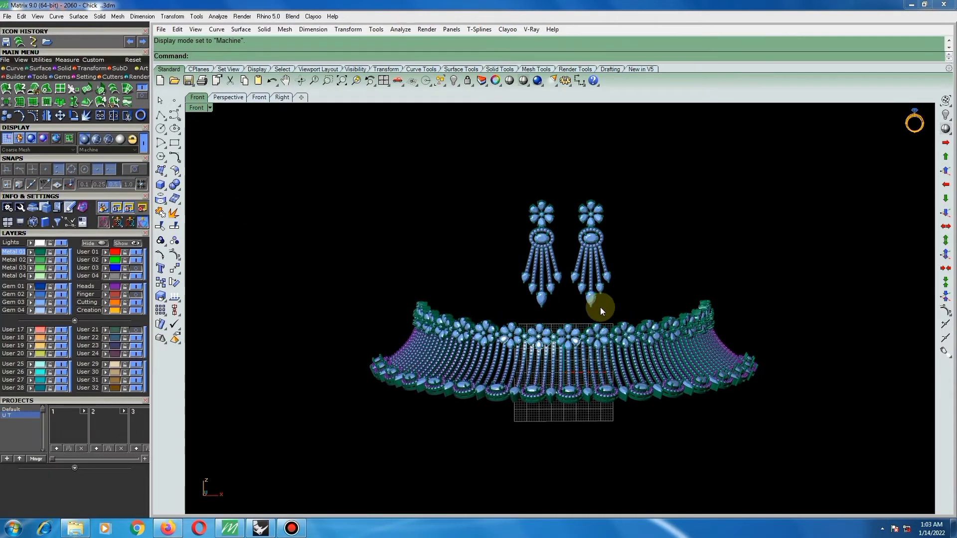
ctrl+shift+right_drag(641, 399, 359, 397)
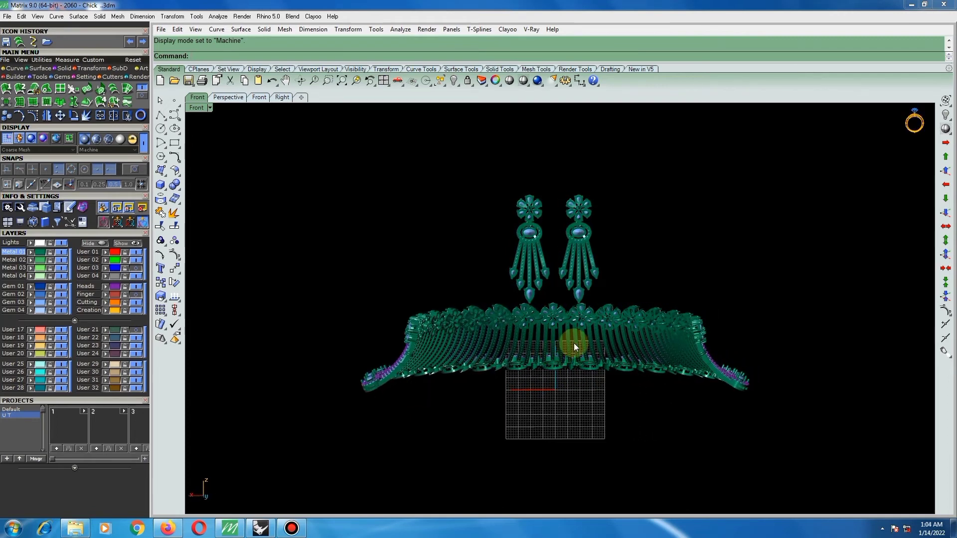
scroll(573, 343, up, 3)
scroll(580, 343, up, 5)
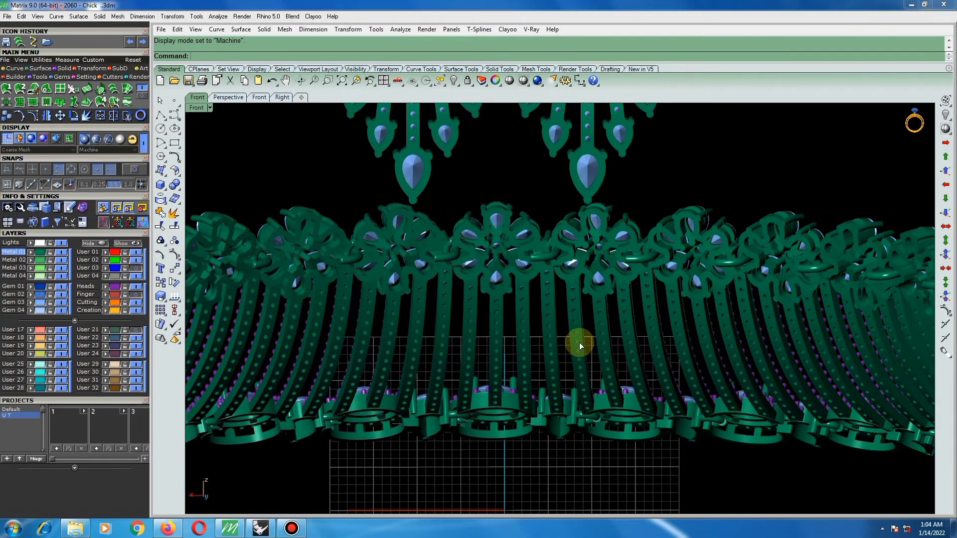
key(F7)
Examine the back of the necklace, checking the oval halo and pear settings, connecting loops and drilled strips.
ctrl+shift+right_drag(580, 343, 599, 222)
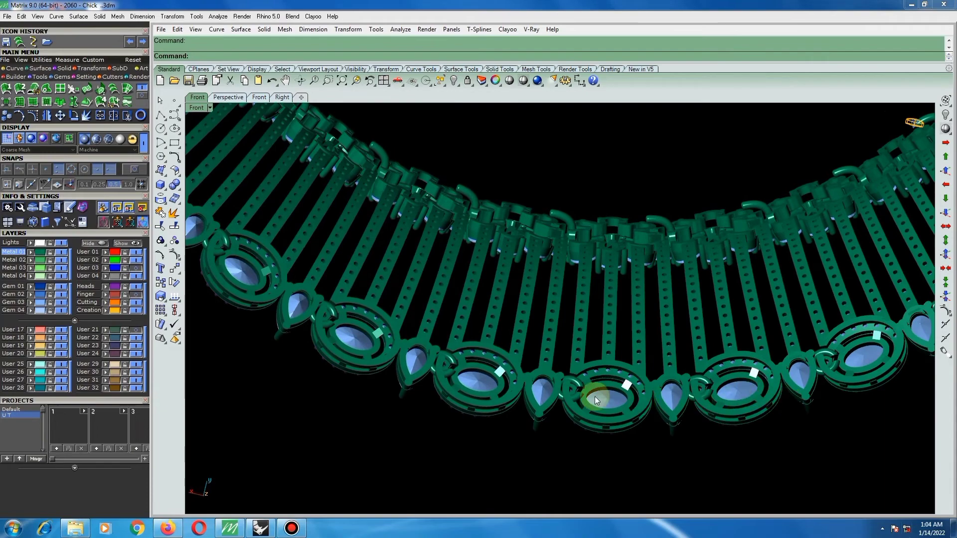
ctrl+shift+right_drag(597, 400, 775, 251)
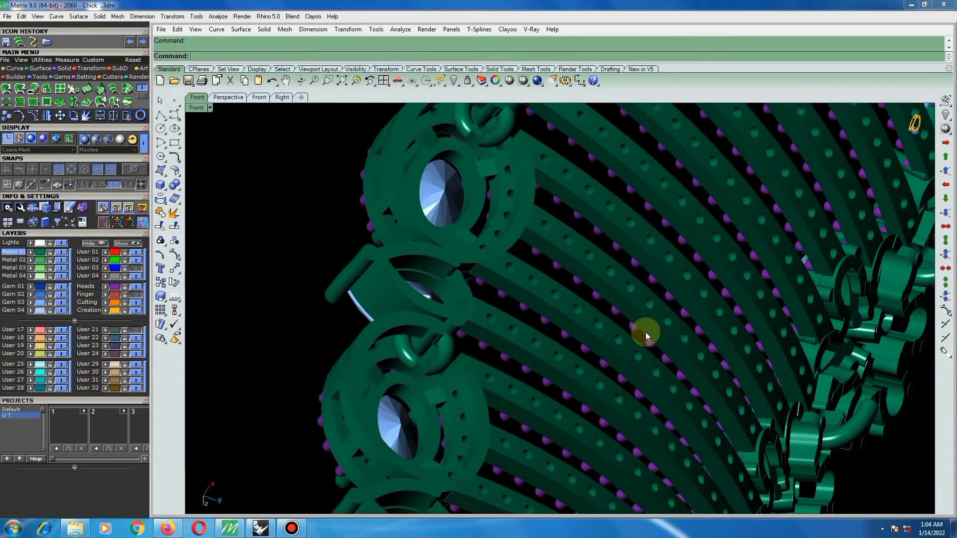
scroll(646, 335, down, 6)
ctrl+shift+right_drag(548, 230, 596, 342)
scroll(510, 317, down, 4)
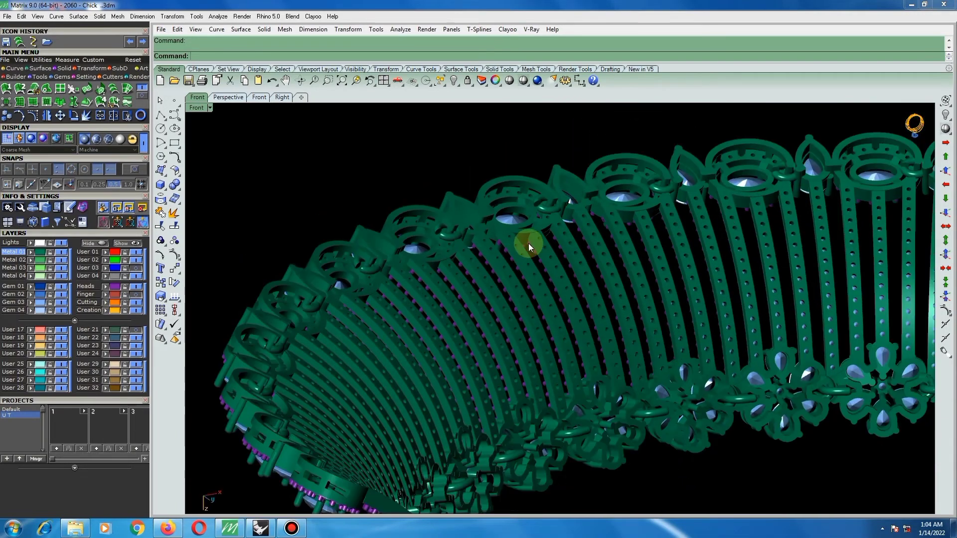
right_drag(528, 244, 636, 236)
scroll(539, 214, up, 9)
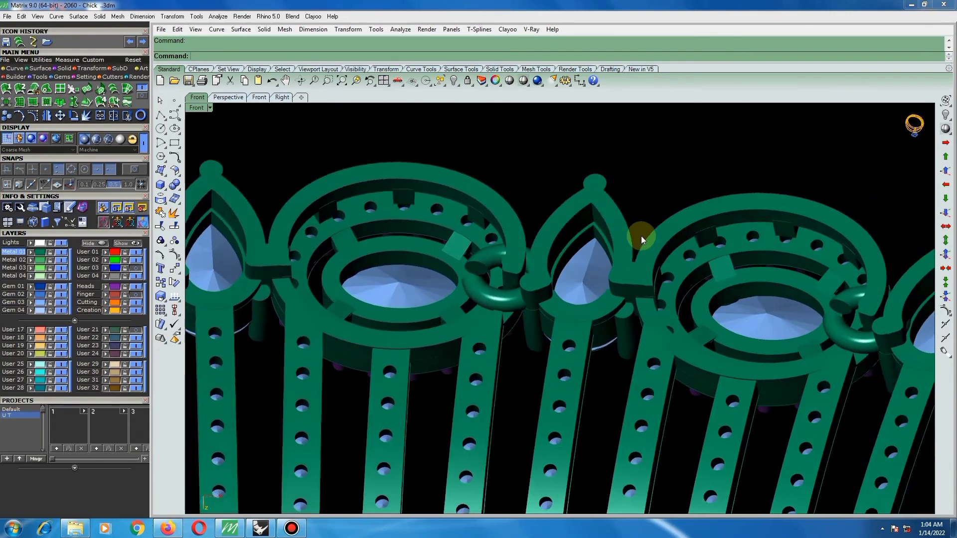
scroll(668, 238, down, 10)
scroll(399, 264, up, 3)
scroll(362, 264, up, 2)
right_drag(369, 249, 423, 244)
scroll(548, 219, down, 8)
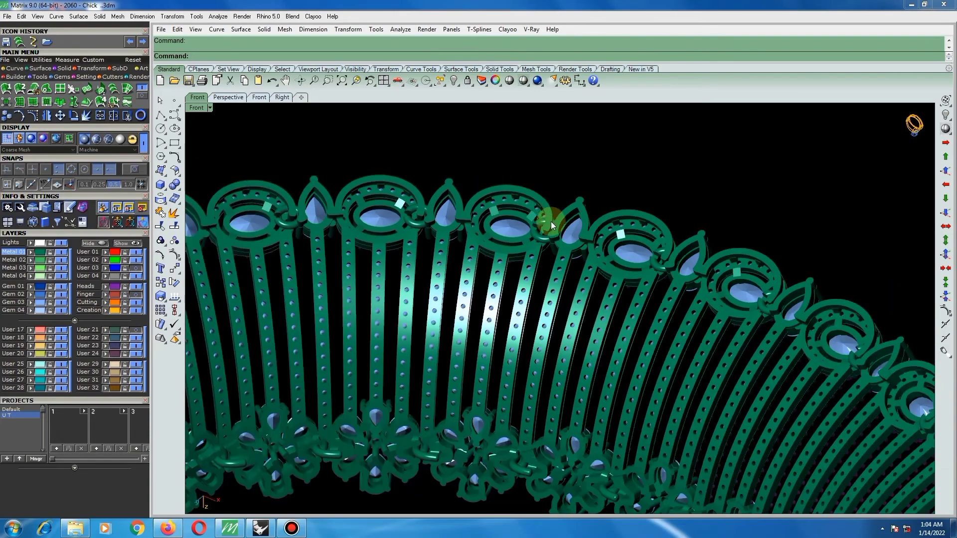
scroll(503, 398, up, 8)
right_drag(547, 340, 620, 300)
scroll(506, 268, up, 8)
scroll(445, 312, down, 2)
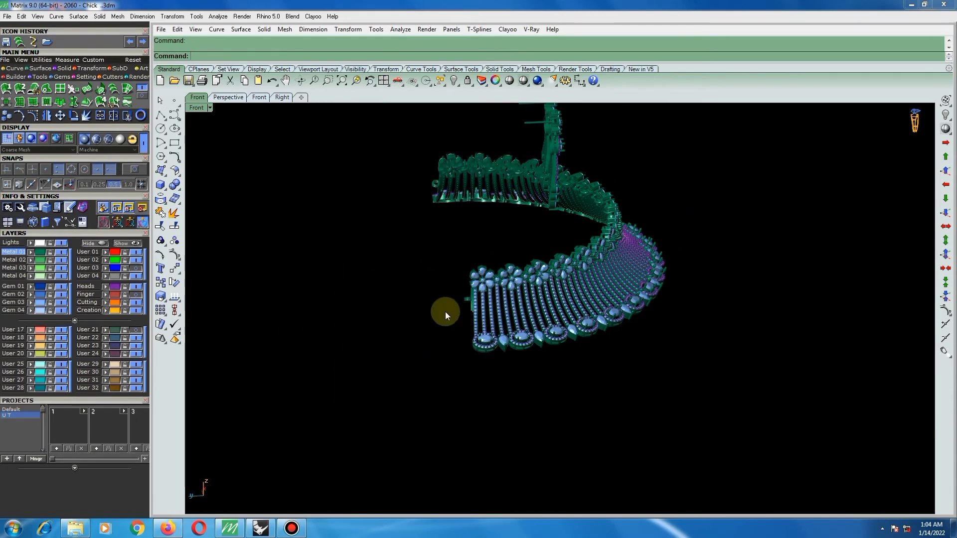
Inspect the necklace's end flowers, end loop and side curvature from several angles, together with the hanging earrings.
scroll(478, 290, up, 8)
right_drag(491, 280, 784, 201)
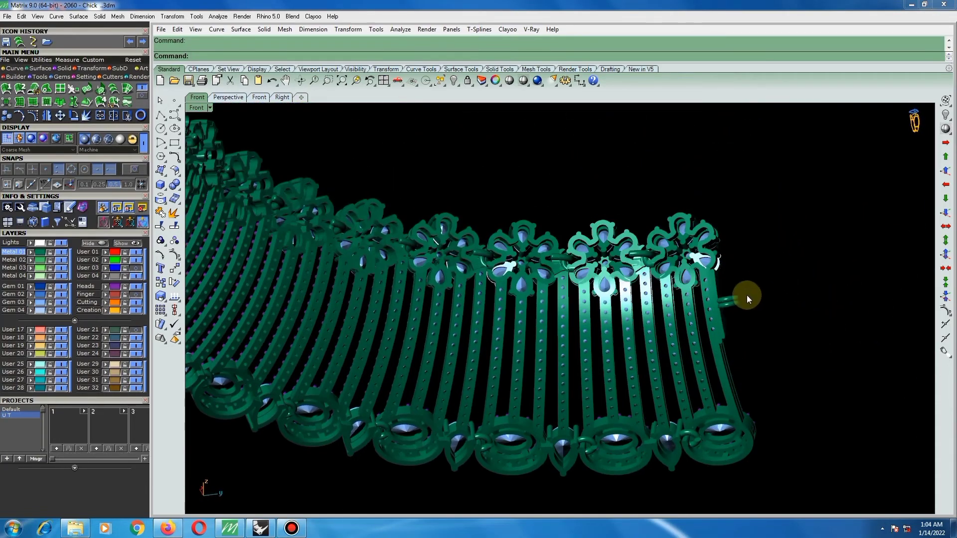
scroll(729, 349, up, 7)
right_drag(728, 349, 779, 314)
scroll(763, 302, down, 10)
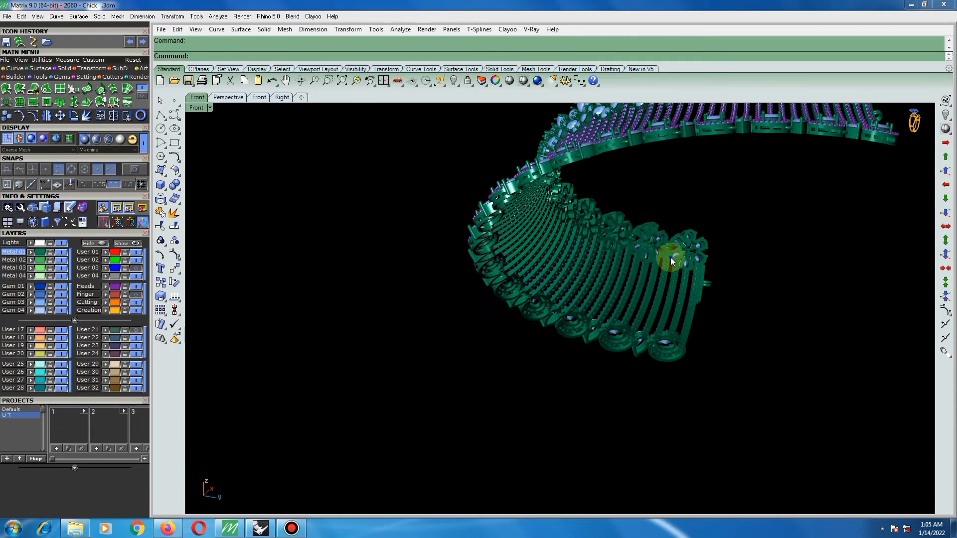
right_drag(595, 277, 703, 266)
scroll(706, 266, down, 3)
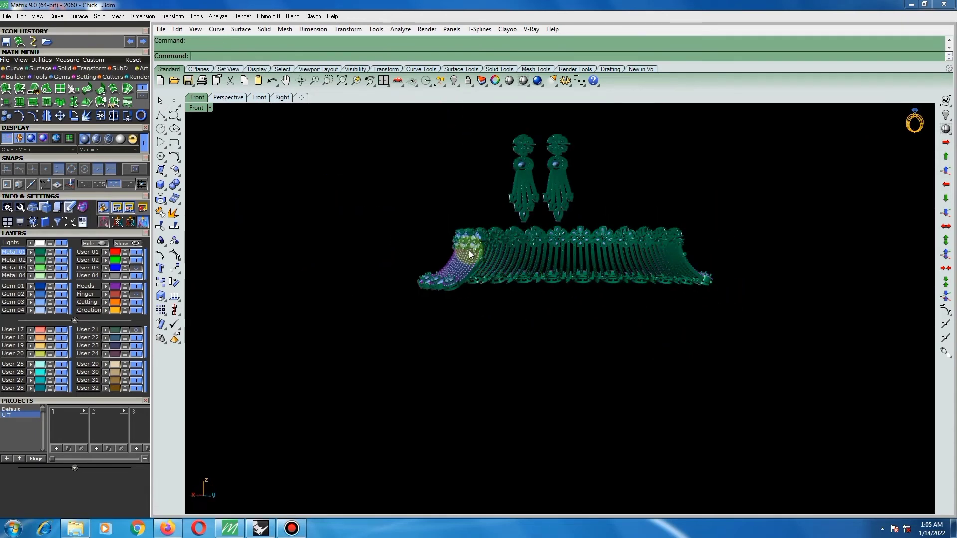
scroll(469, 252, up, 1)
scroll(472, 255, up, 4)
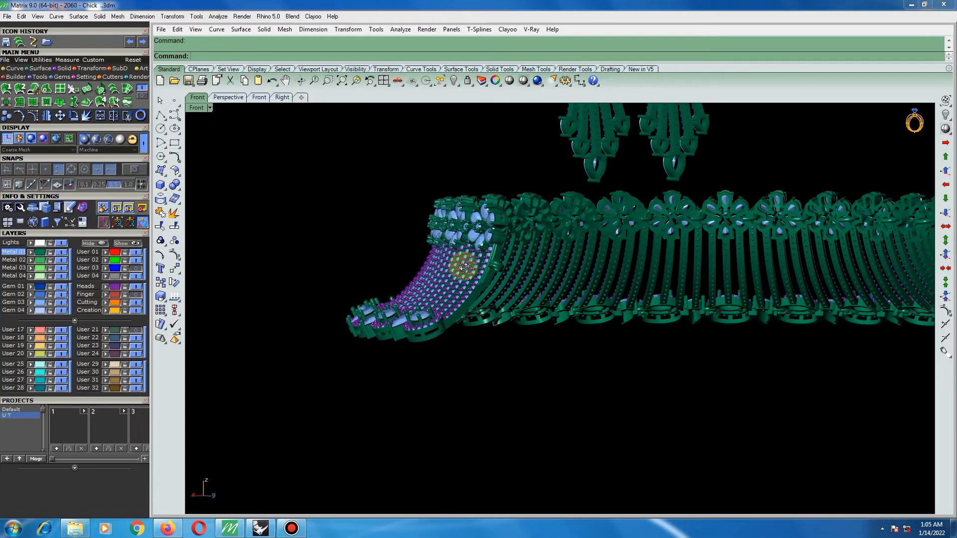
right_drag(464, 267, 698, 257)
scroll(725, 259, down, 5)
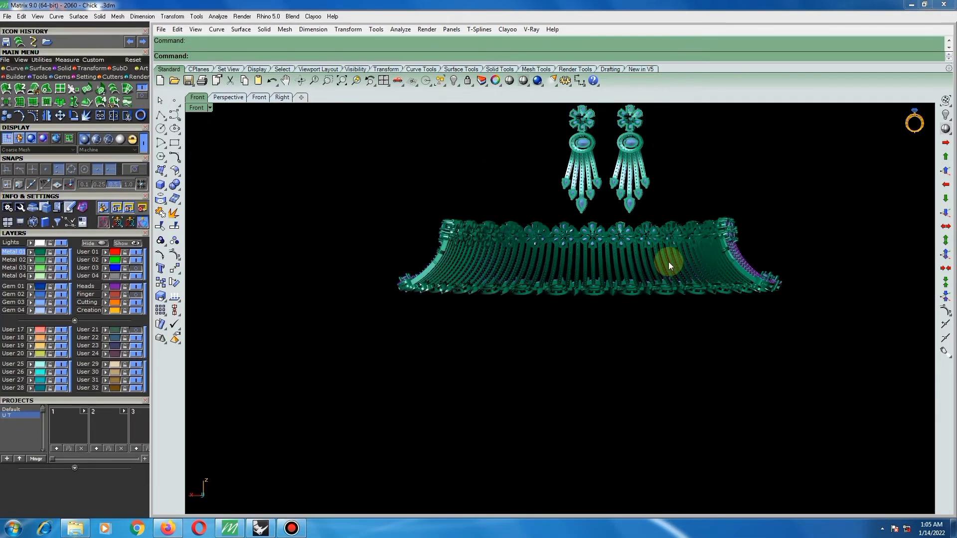
scroll(648, 254, down, 1)
scroll(524, 250, up, 5)
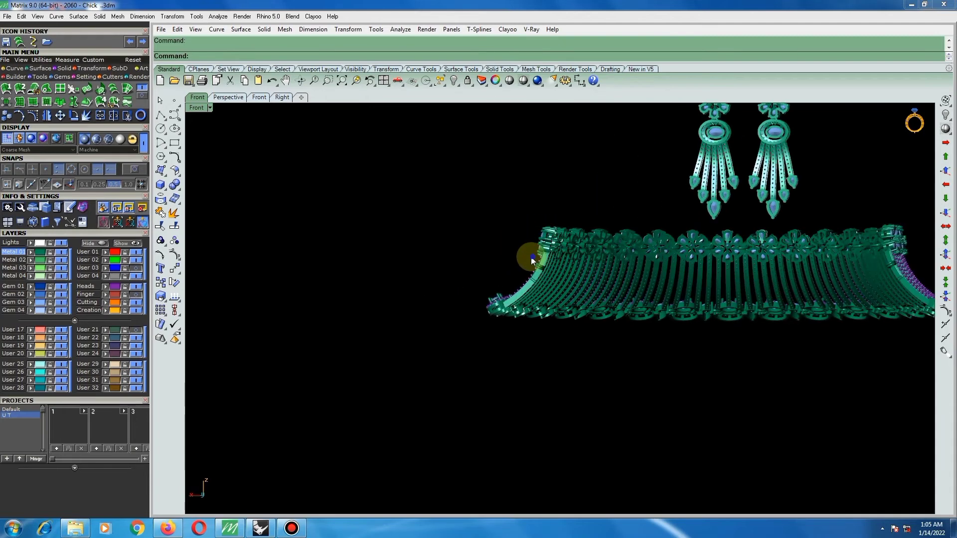
right_drag(505, 254, 672, 277)
scroll(458, 258, up, 6)
scroll(672, 276, down, 10)
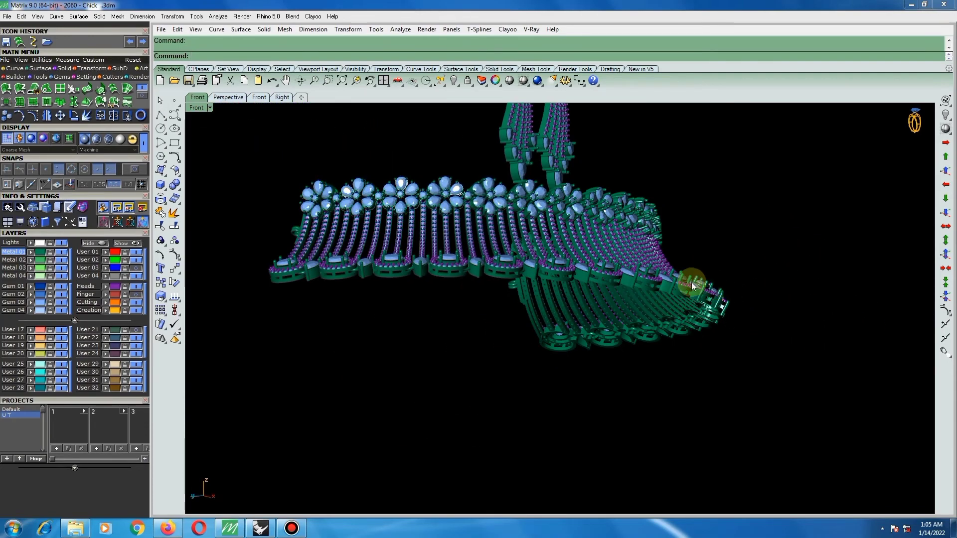
Restore the straight front view and fit the complete necklace and earring set in it.
key(F2)
scroll(737, 273, down, 4)
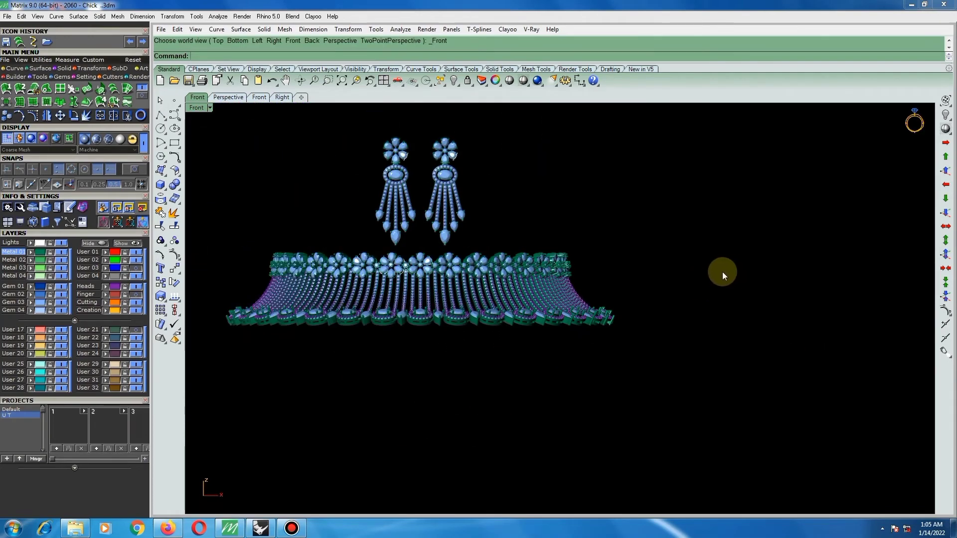
click(342, 81)
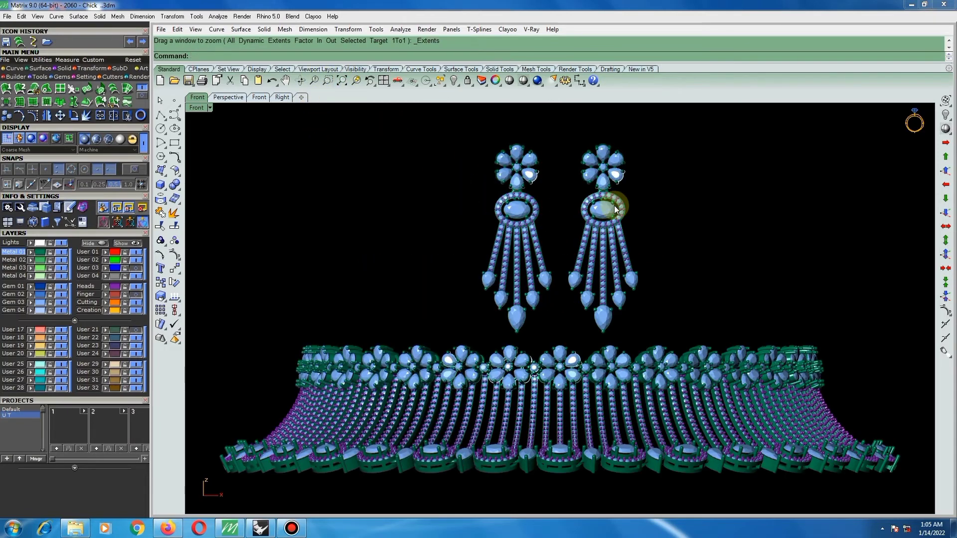
scroll(620, 219, down, 3)
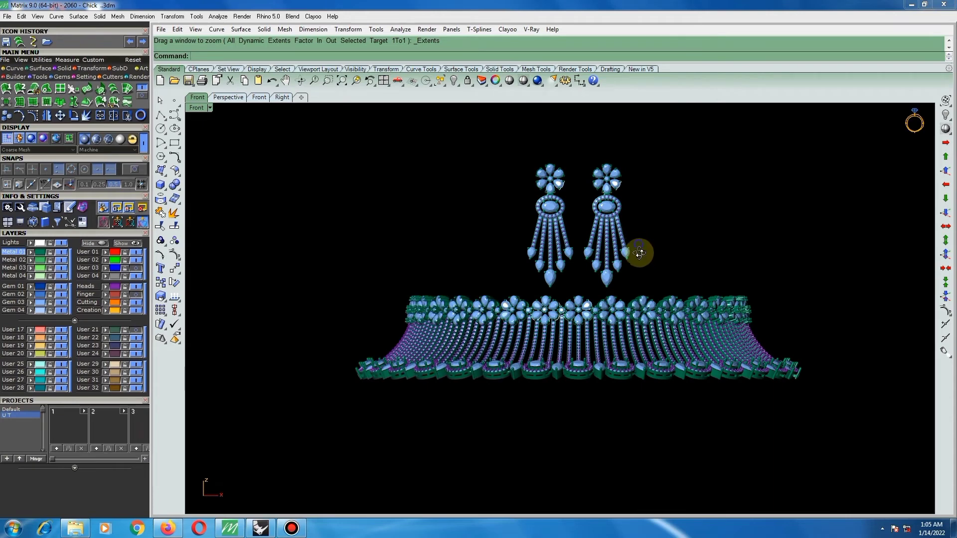
mouse_move(639, 253)
ctrl+shift+right_down()
mouse_move(640, 266)
mouse_move(649, 259)
mouse_move(639, 283)
mouse_move(621, 270)
mouse_move(630, 265)
ctrl+shift+right_up()
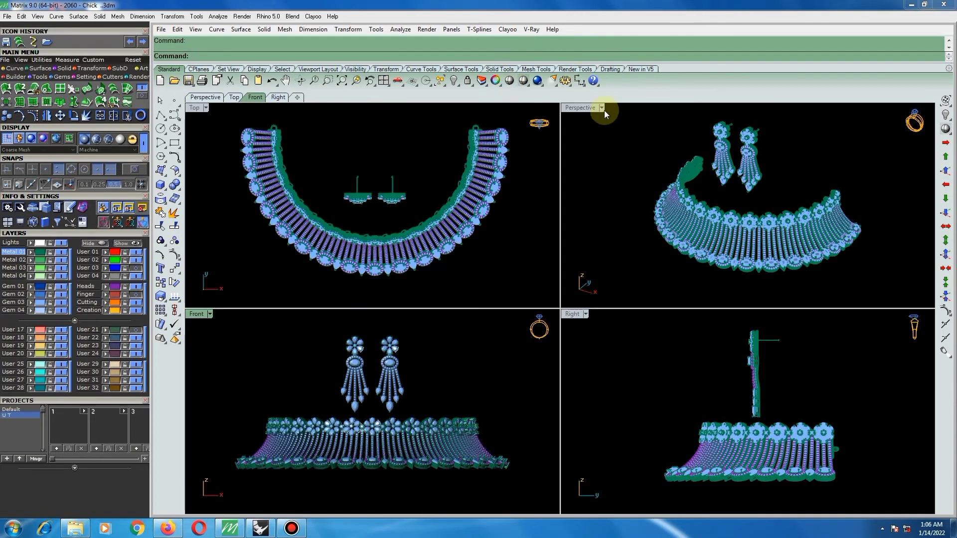
Set the display mode of the Perspective, Top, Front and Right viewports to Rendered.
click(602, 109)
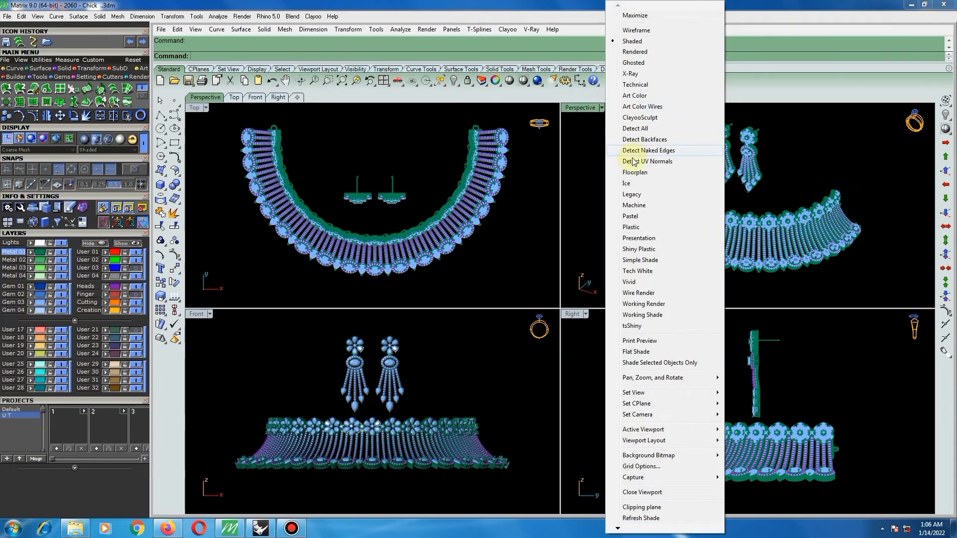
click(636, 52)
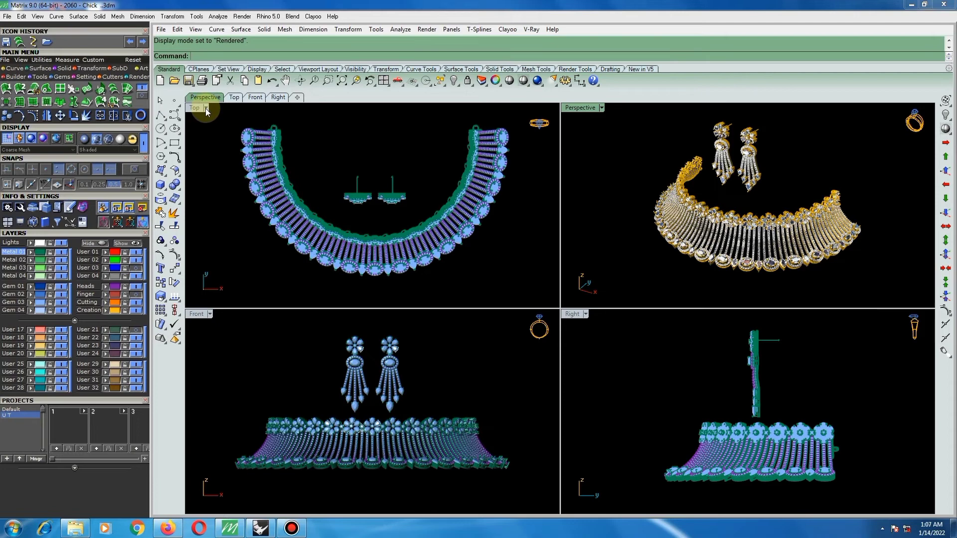
click(362, 153)
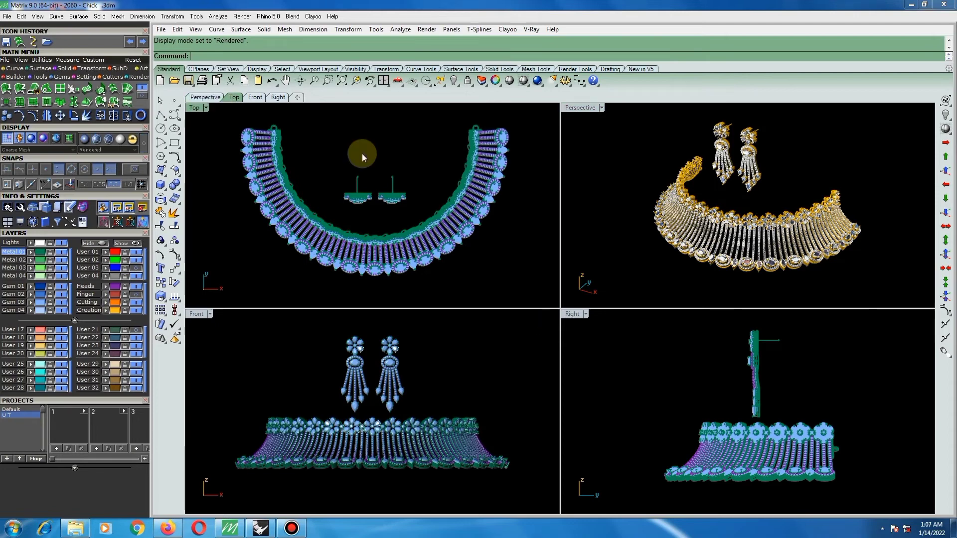
key(ctrl+alt+r)
click(424, 356)
key(ctrl+alt+r)
click(635, 360)
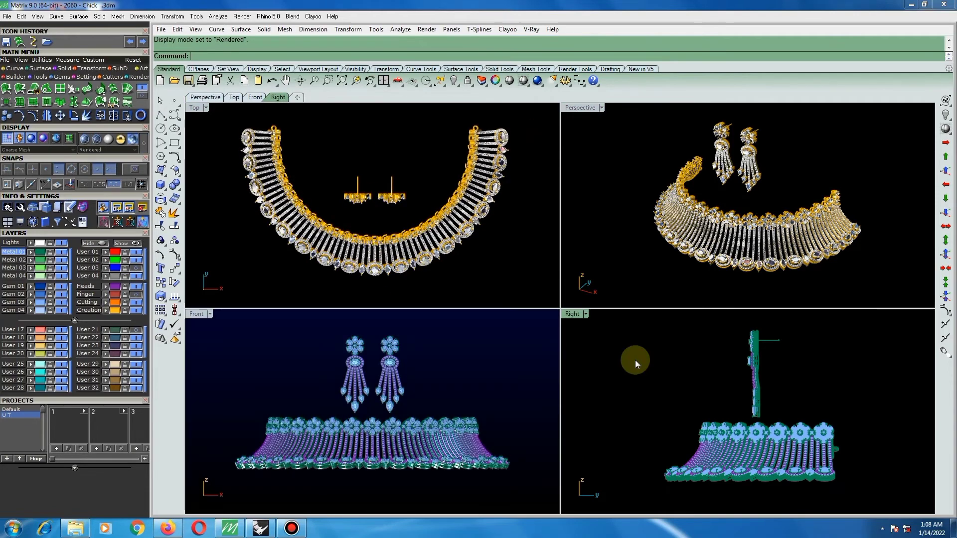
key(ctrl+alt+r)
click(492, 358)
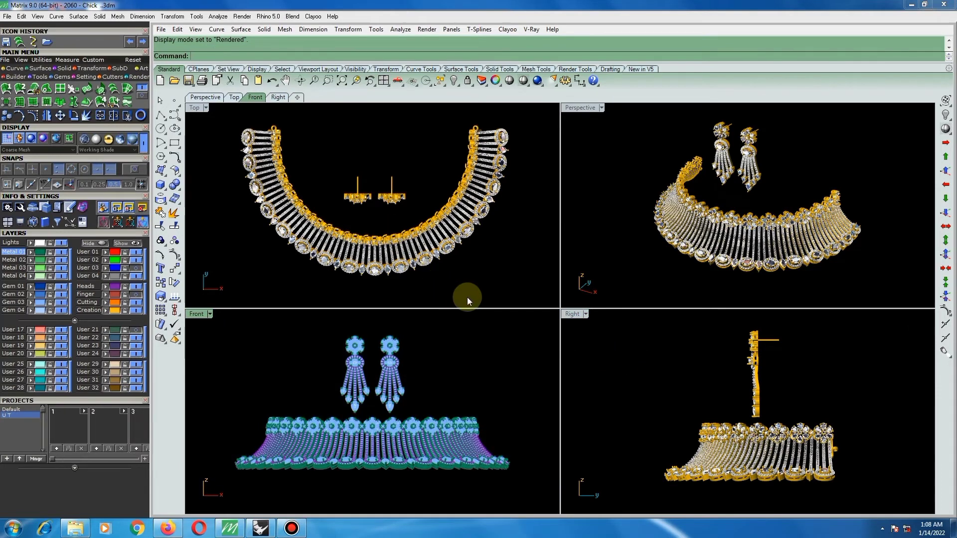
key(ctrl+alt+r)
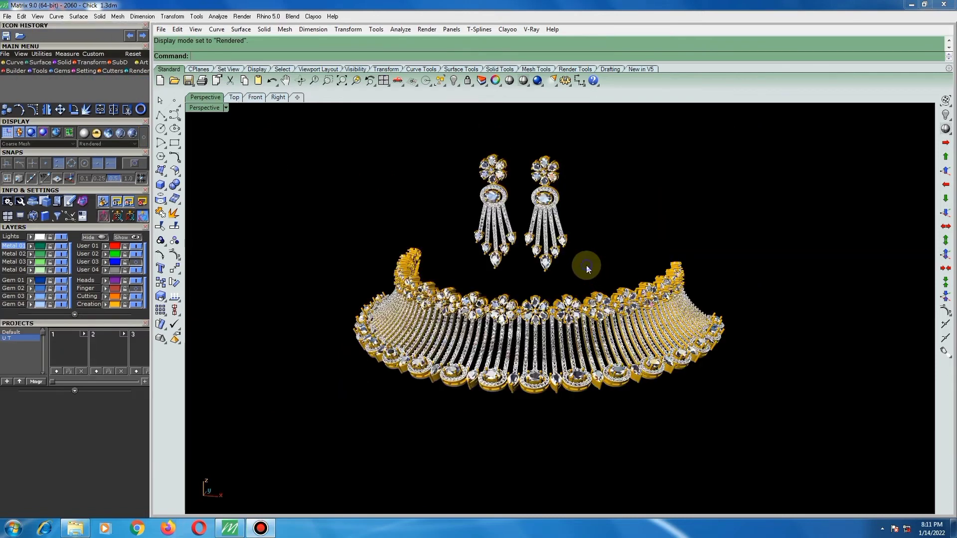
Examine the rendered necklace and earrings from the side and back, including the ear posts and side curvature.
right_drag(581, 265, 448, 251)
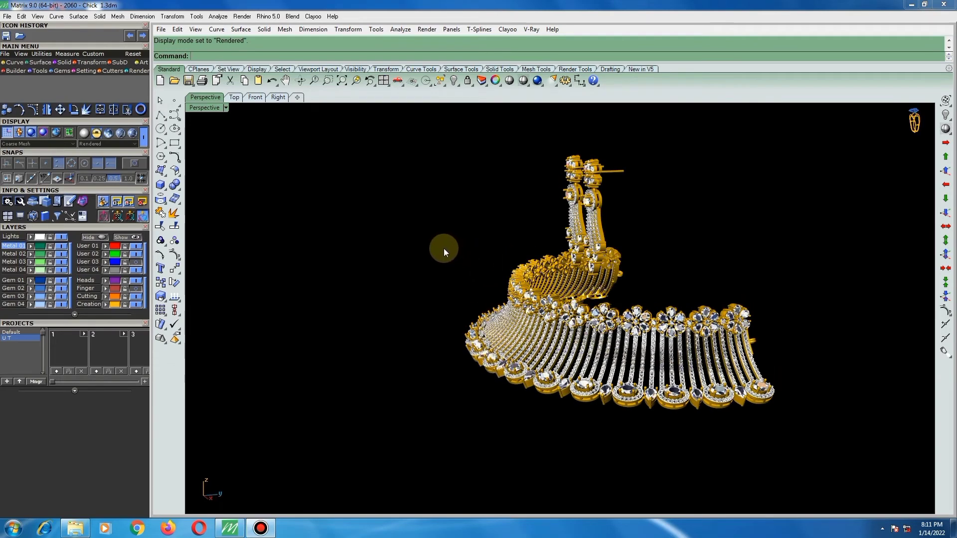
right_drag(747, 374, 734, 370)
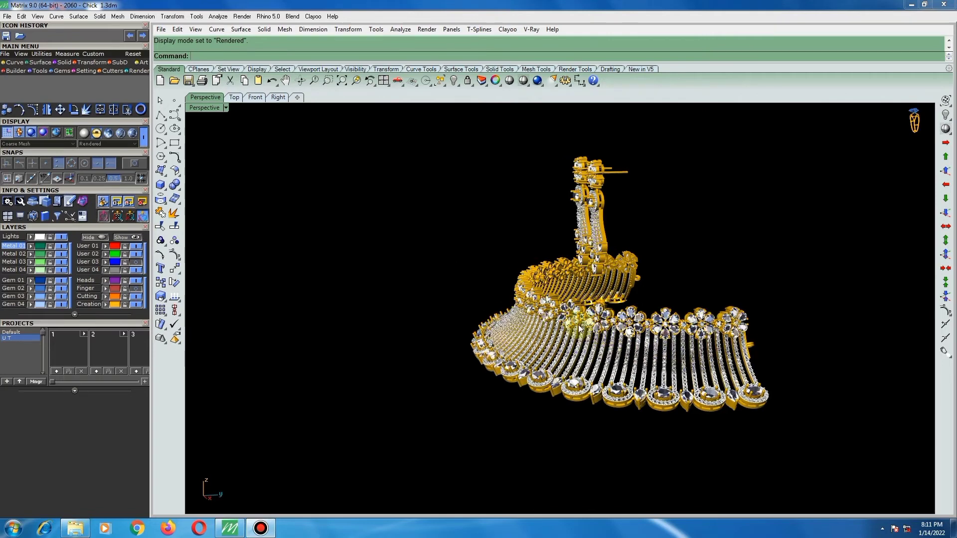
right_drag(558, 319, 559, 294)
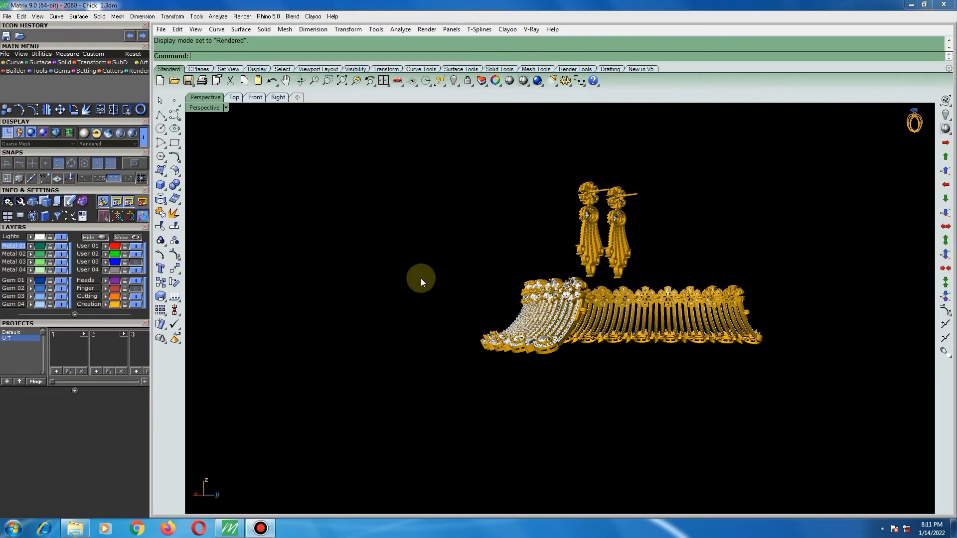
right_drag(400, 267, 394, 261)
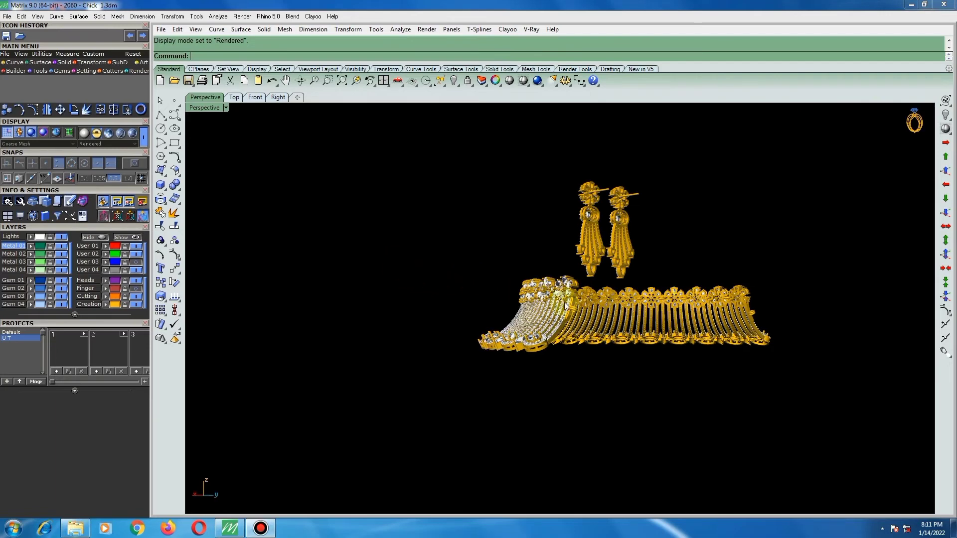
right_drag(630, 336, 599, 338)
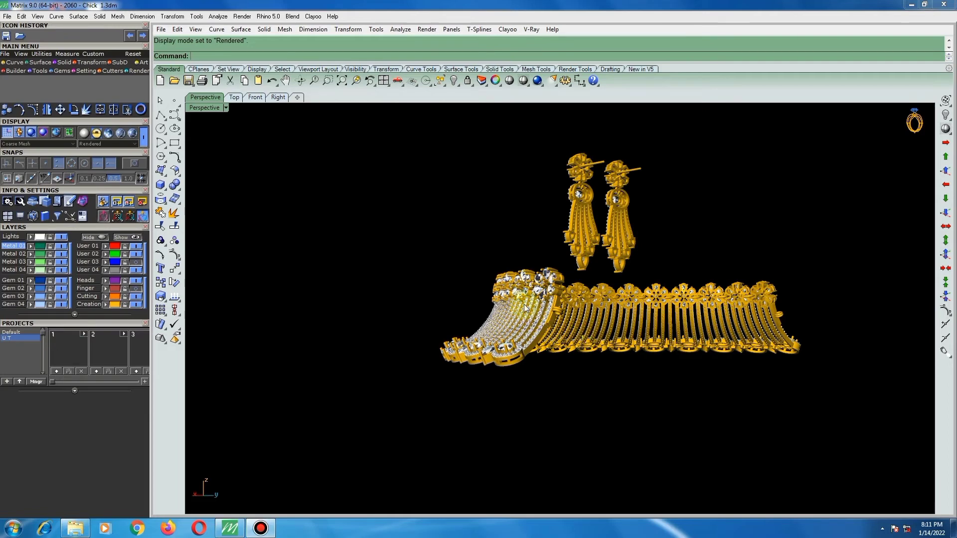
right_drag(460, 276, 443, 259)
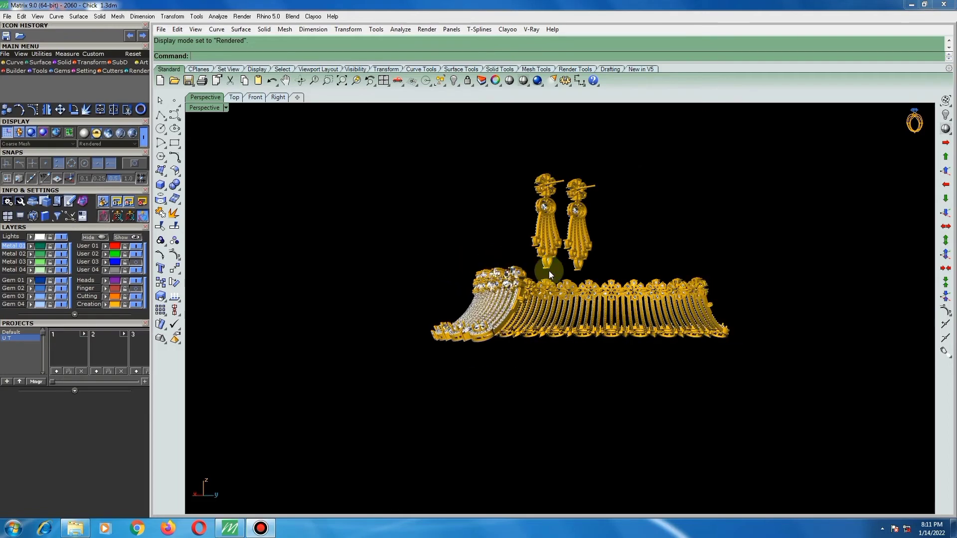
right_drag(636, 293, 593, 296)
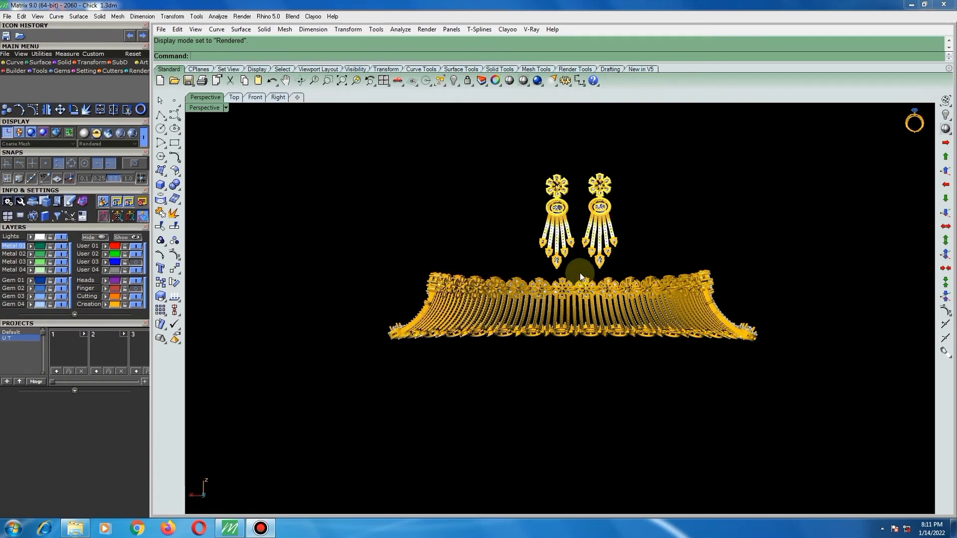
scroll(579, 272, up, 2)
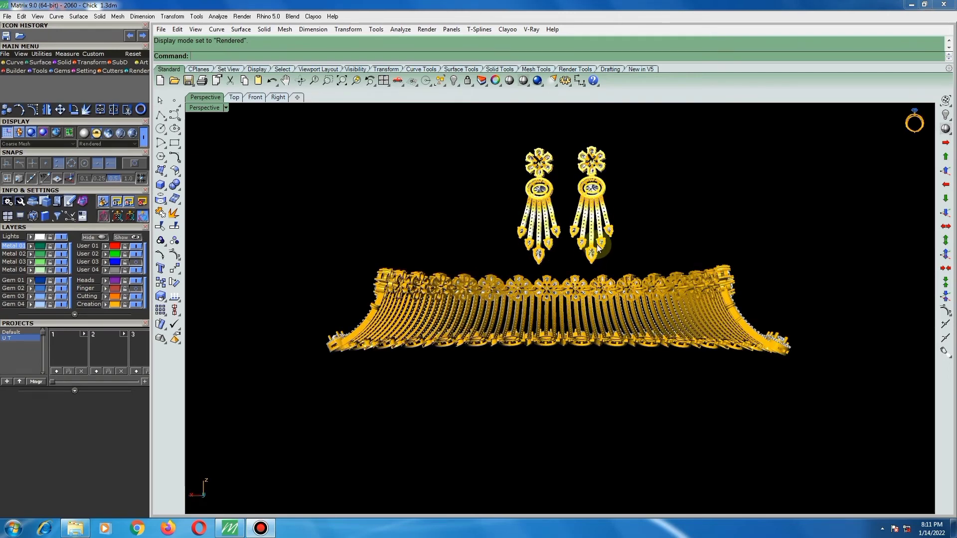
scroll(623, 286, up, 1)
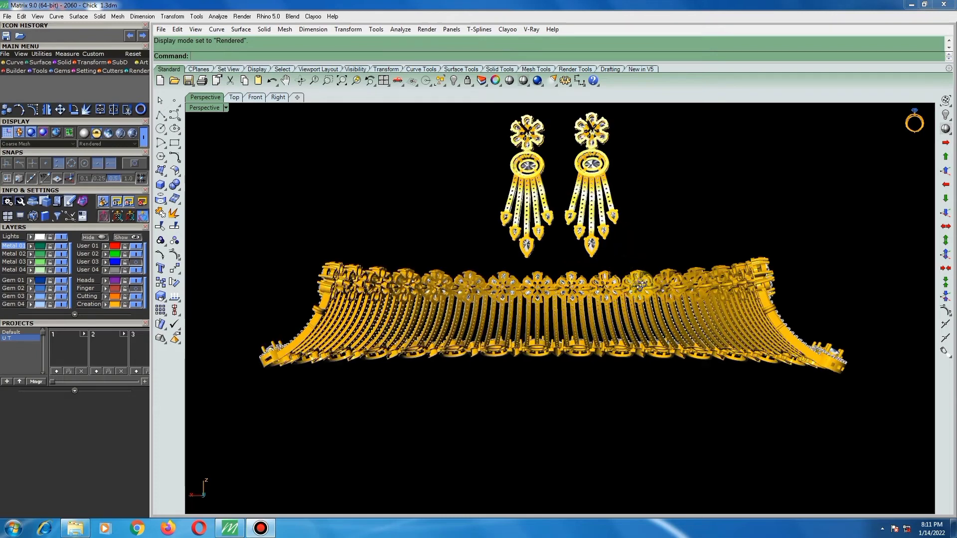
Inspect the front of the rendered set, covering the flower row, stone-set strips, oval halos and hanging earrings.
right_drag(623, 285, 414, 307)
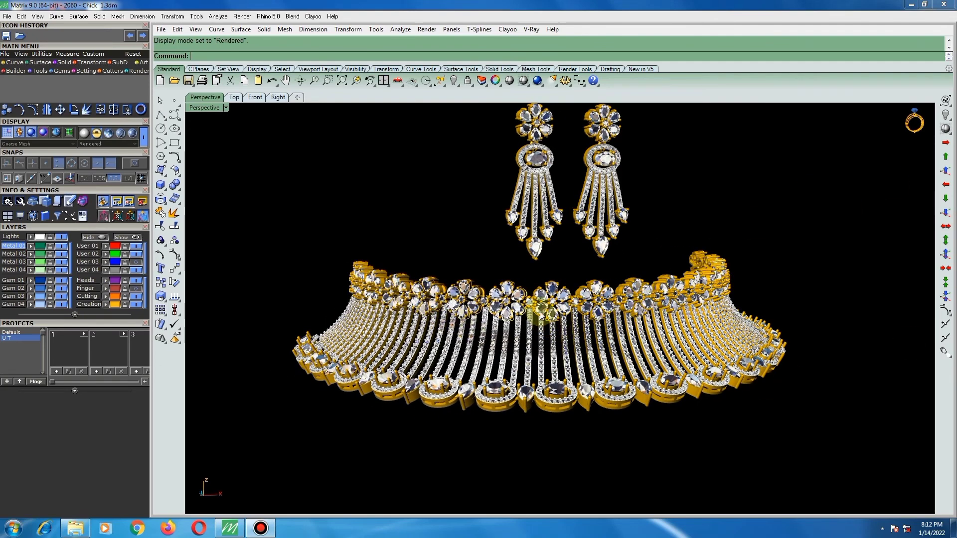
right_drag(637, 316, 633, 317)
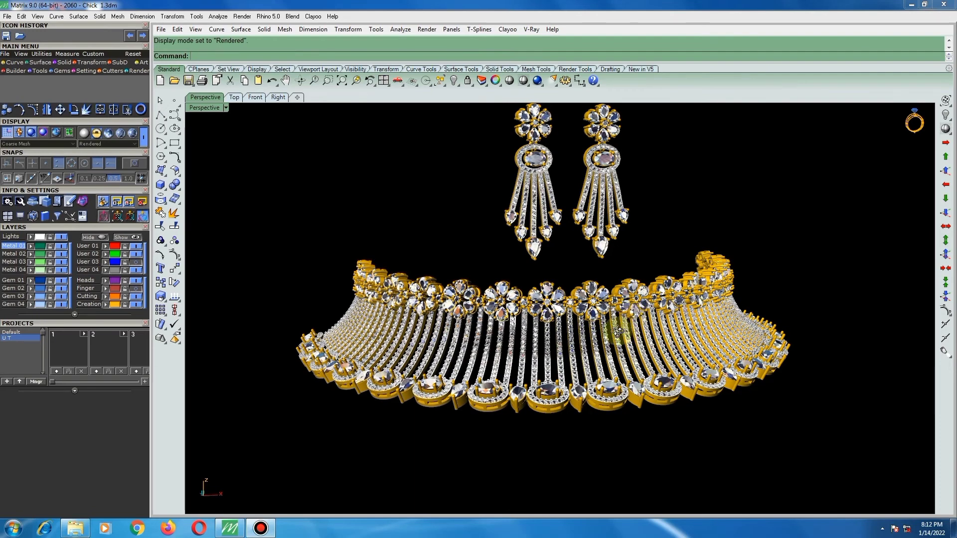
right_drag(618, 331, 616, 332)
right_drag(523, 379, 560, 368)
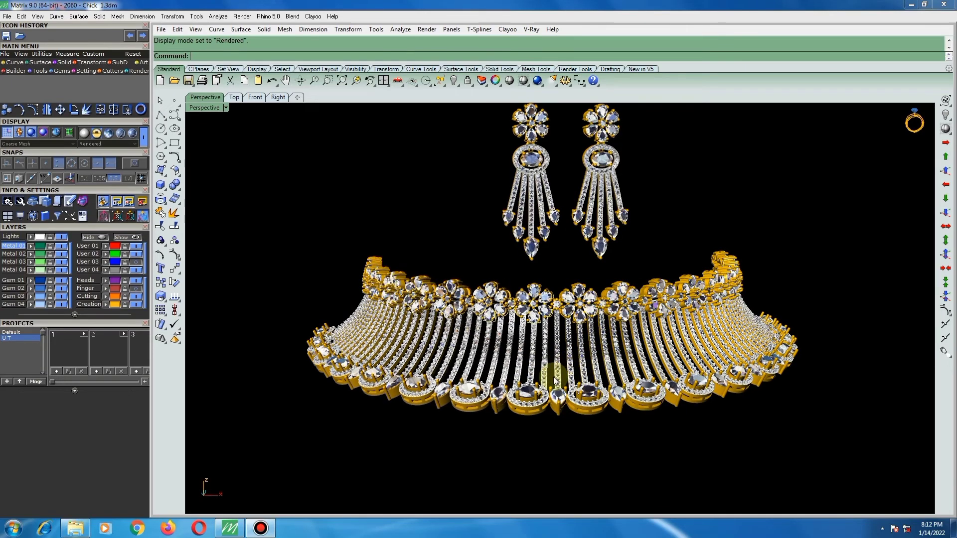
right_drag(505, 394, 517, 392)
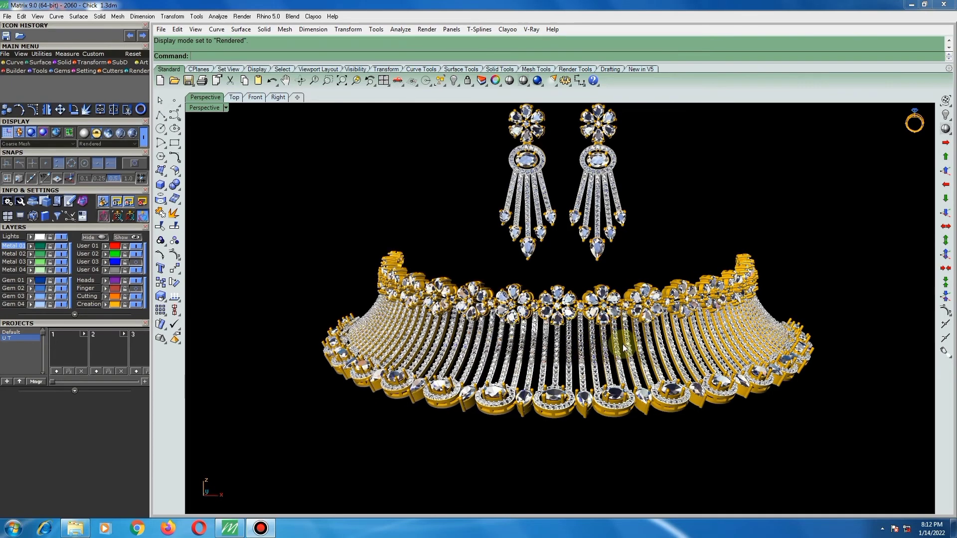
Examine the back and underside of the rendered necklace, including the drilled strips, connecting loops, open-backed settings and ear posts.
right_drag(606, 347, 621, 296)
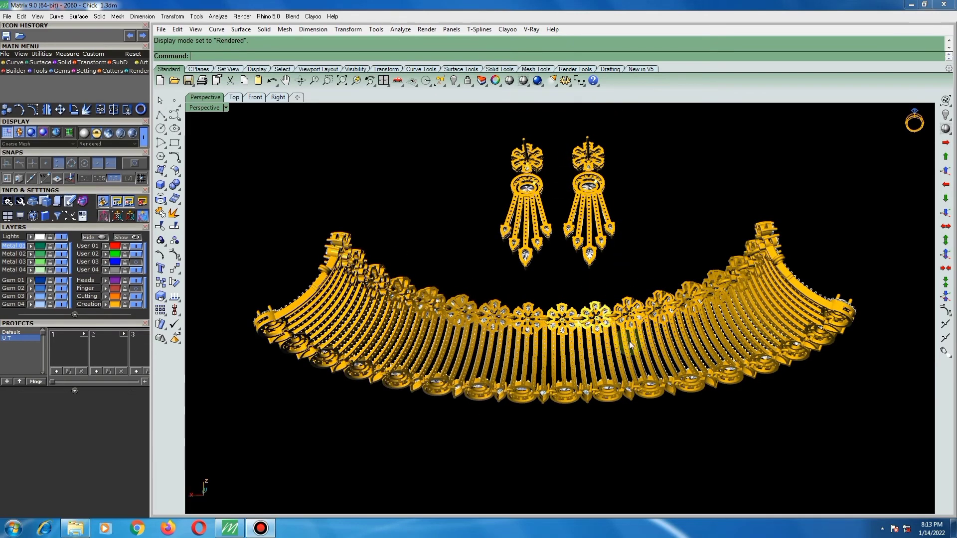
right_drag(588, 338, 605, 351)
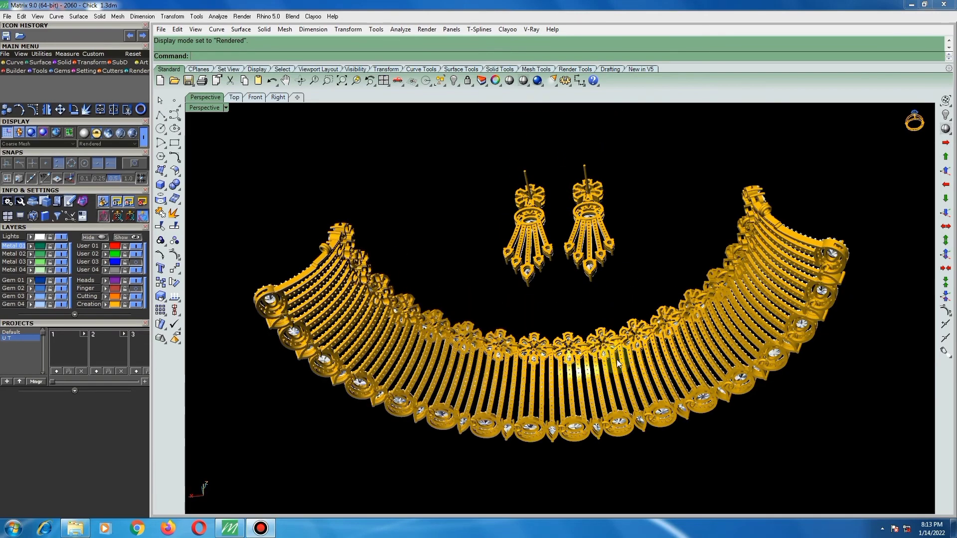
right_drag(615, 324, 602, 228)
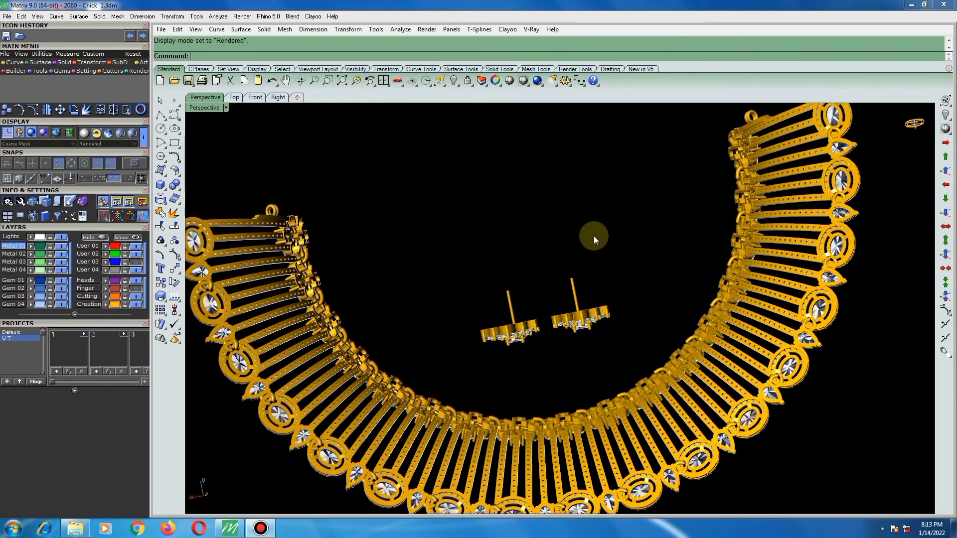
right_drag(596, 240, 596, 241)
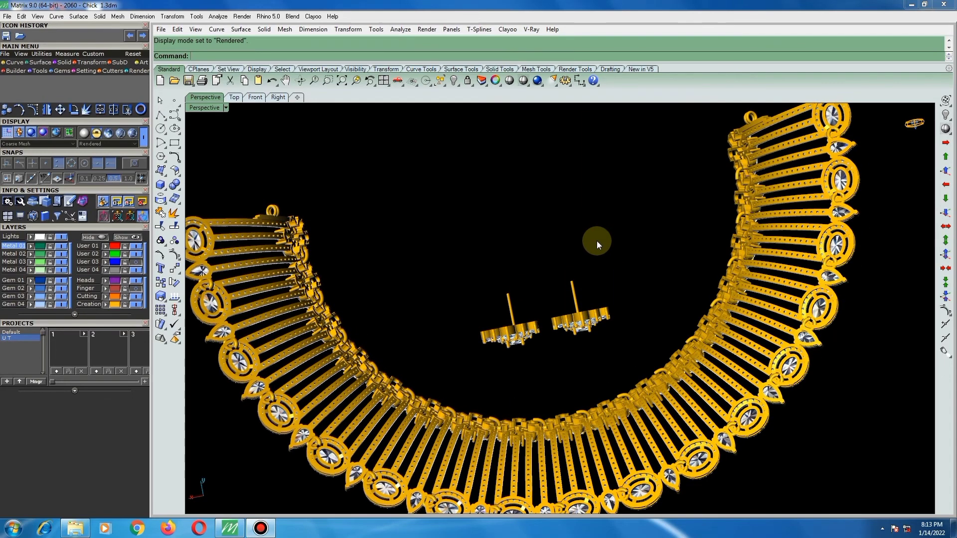
scroll(598, 240, down, 1)
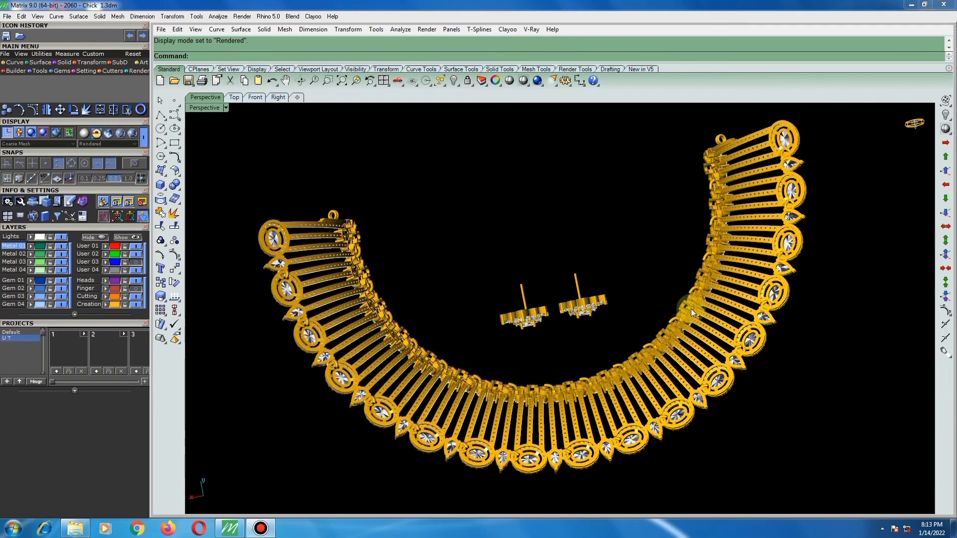
right_drag(747, 303, 699, 301)
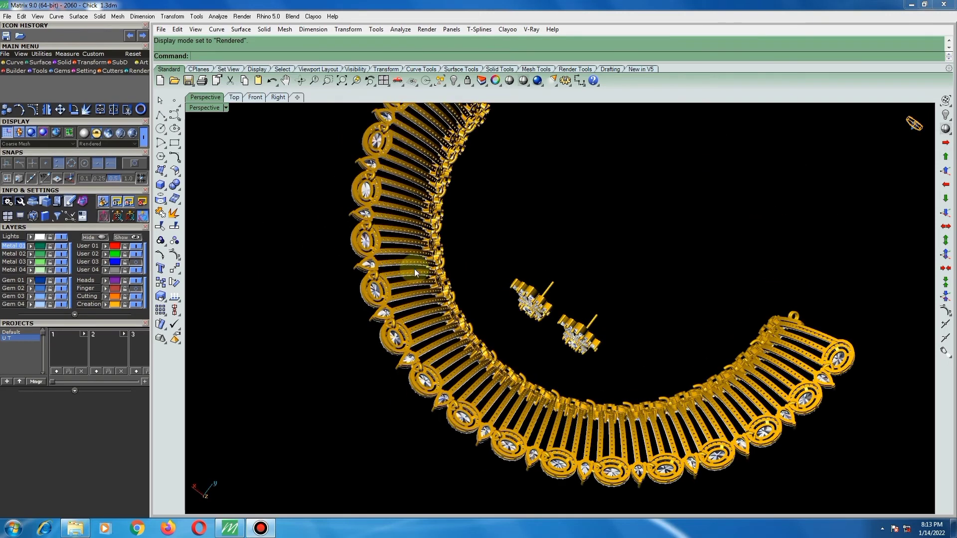
mouse_move(414, 269)
right_down()
mouse_move(384, 279)
mouse_move(399, 277)
right_up()
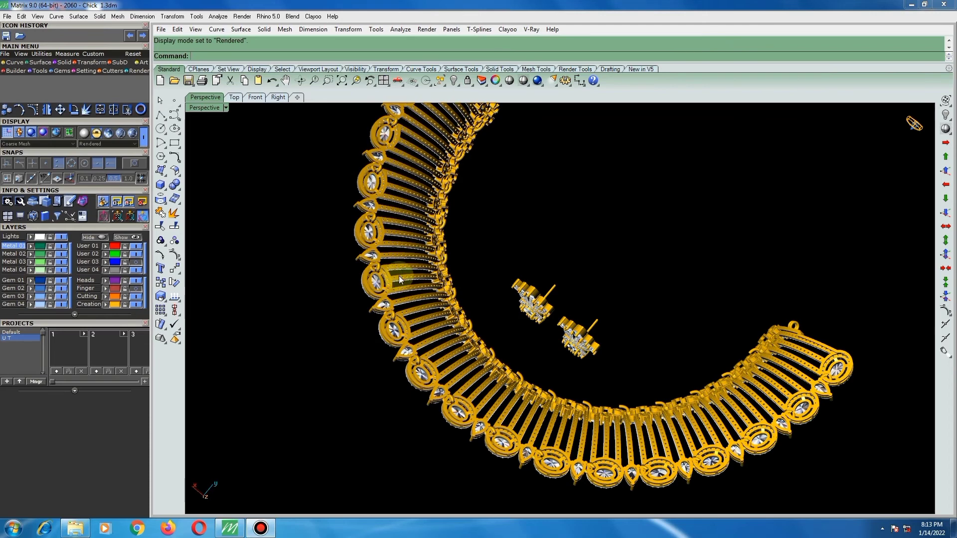
scroll(464, 261, up, 2)
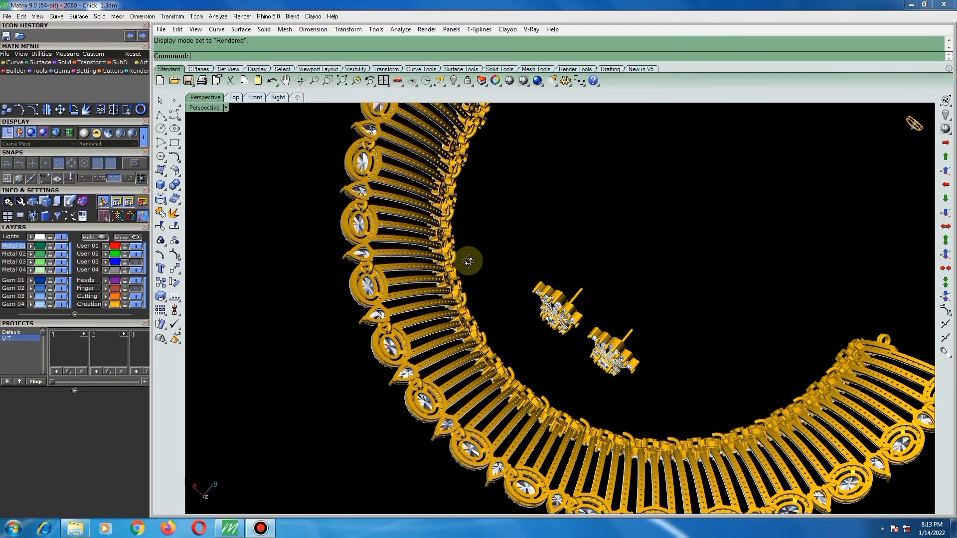
right_drag(469, 260, 521, 376)
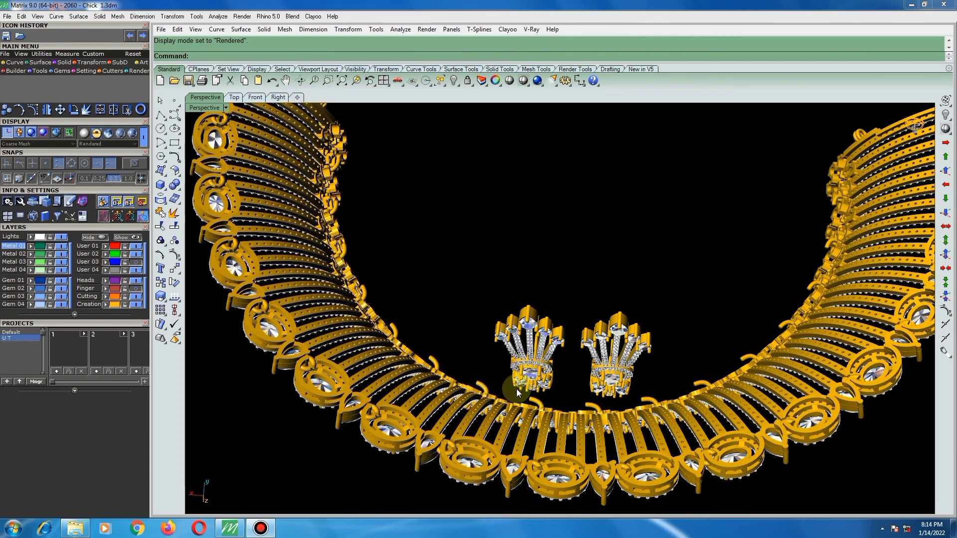
scroll(516, 397, down, 2)
right_drag(531, 347, 543, 293)
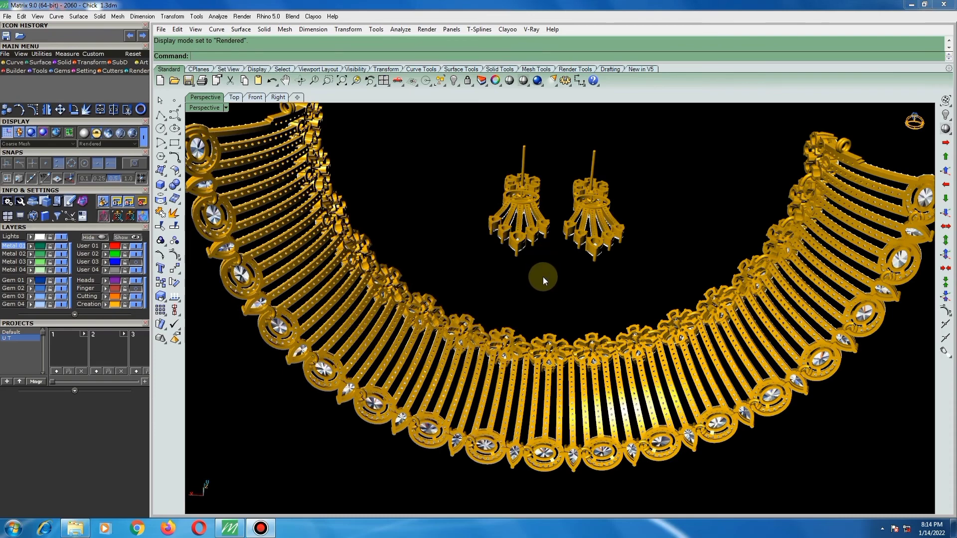
right_drag(540, 304, 543, 332)
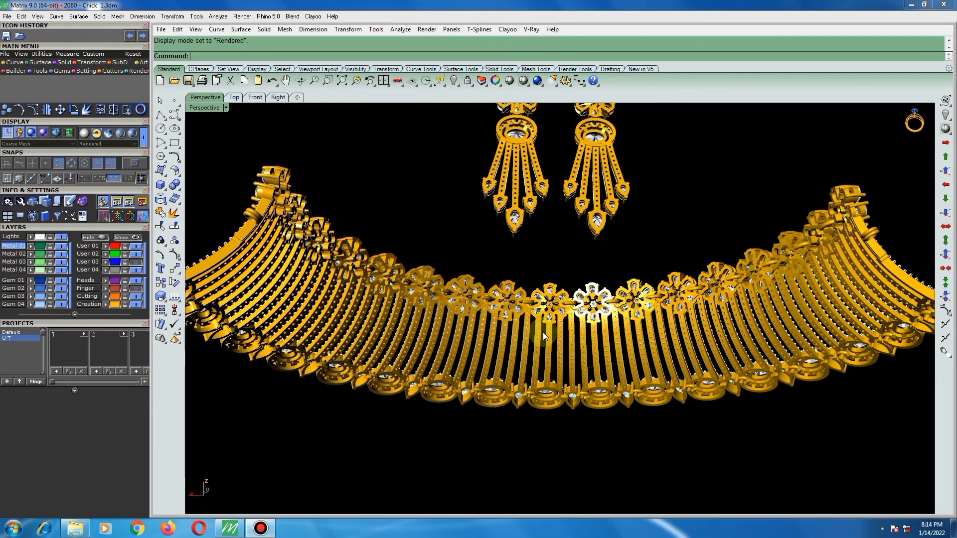
Review the rendered set from above, along the necklace's side curve and again from the back.
right_drag(543, 331, 547, 380)
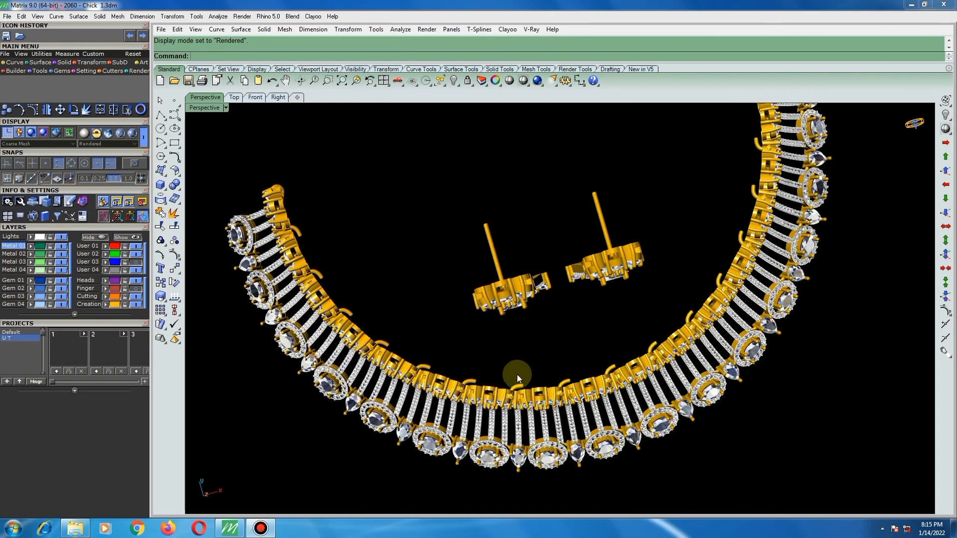
right_drag(522, 326, 496, 378)
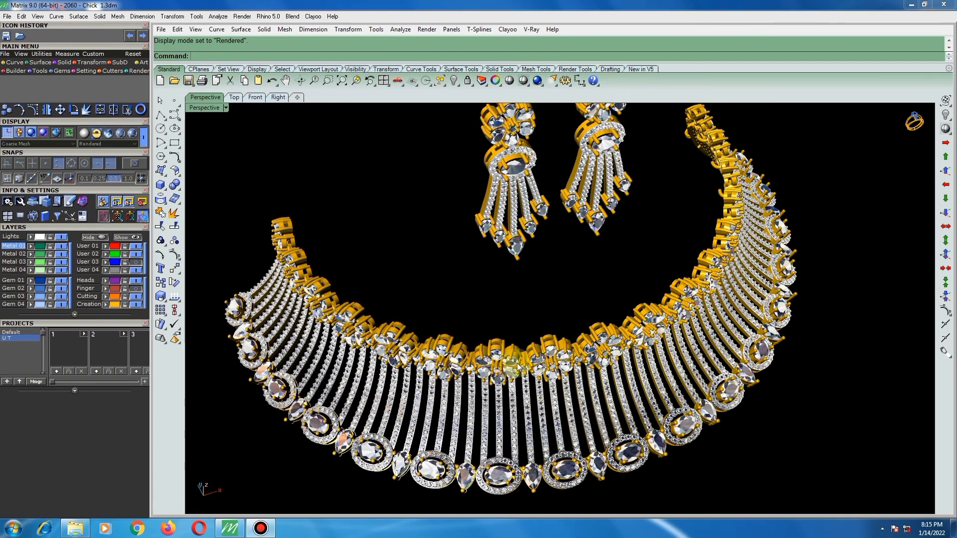
right_drag(522, 368, 508, 405)
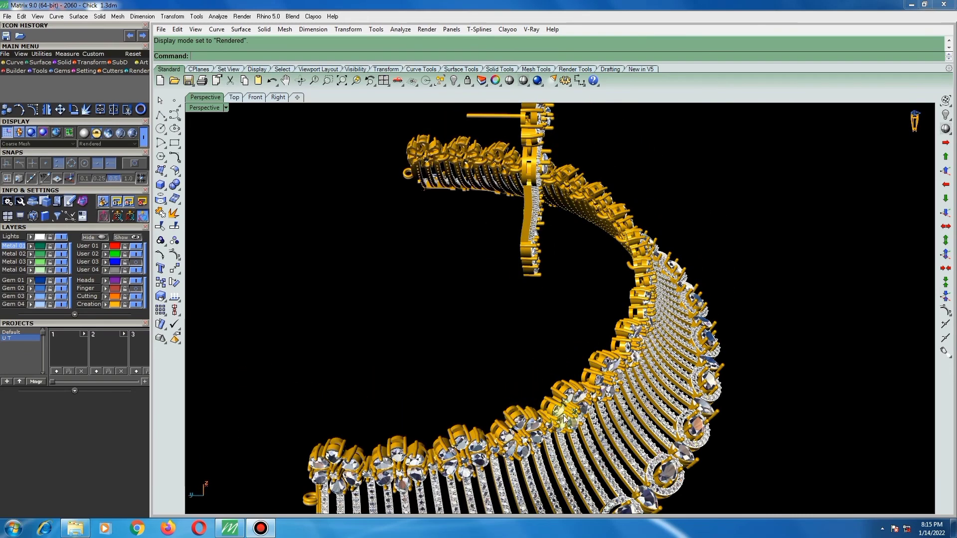
right_drag(574, 416, 657, 275)
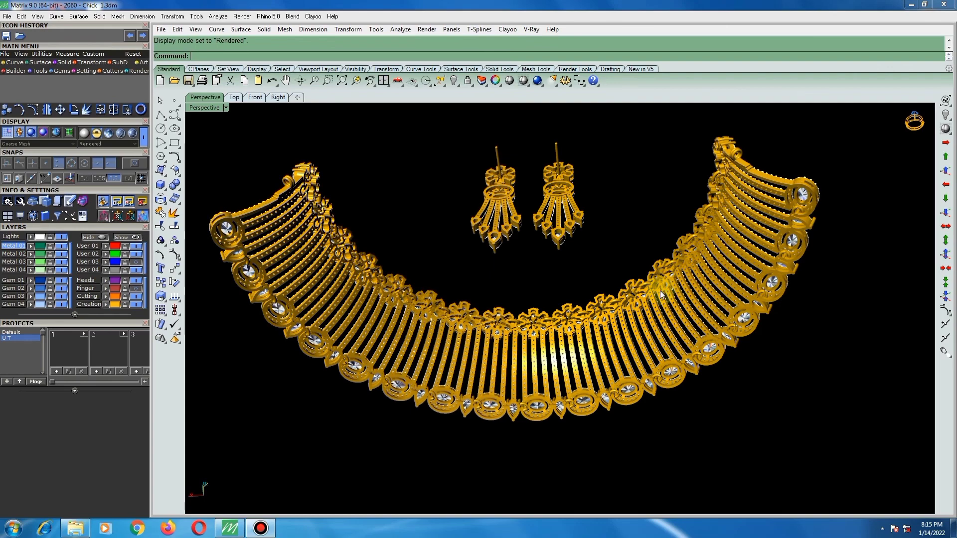
scroll(629, 306, up, 2)
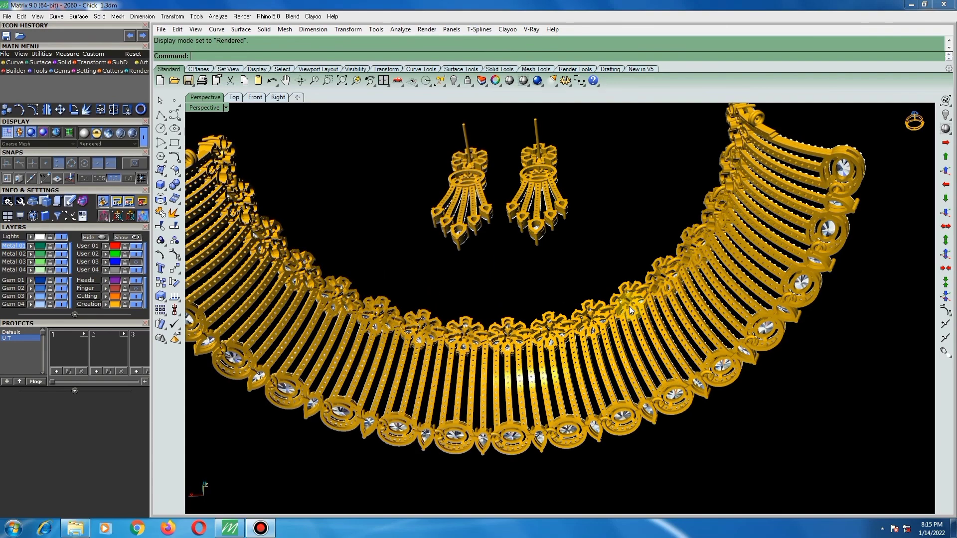
Examine the rendered necklace's back up close, and view the necklace and earrings from the front, both at an angle and straight on.
scroll(629, 306, up, 1)
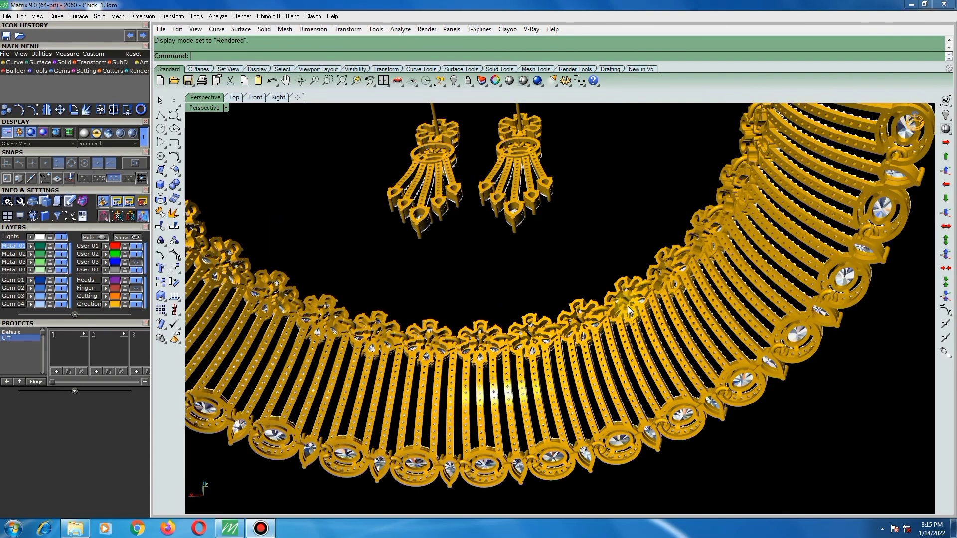
scroll(642, 298, up, 1)
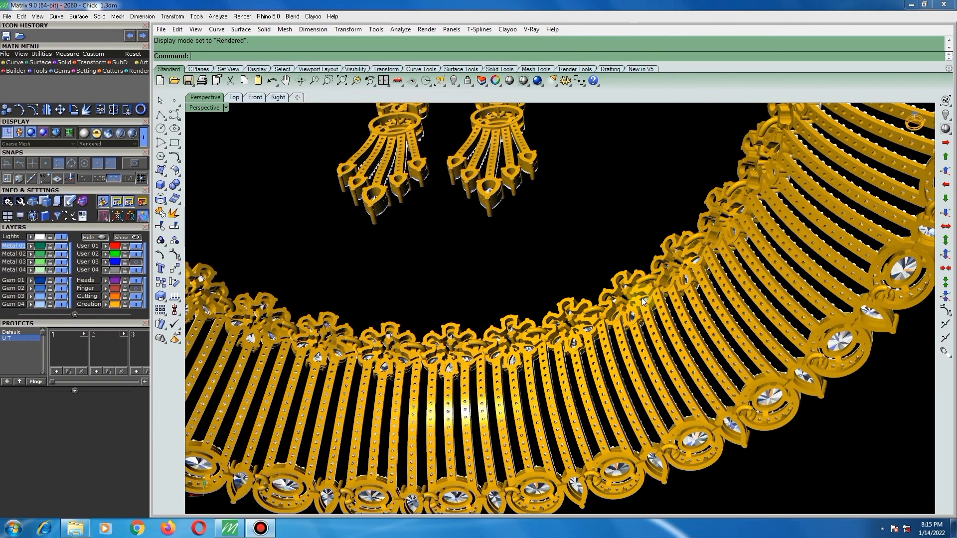
mouse_move(633, 283)
right_down()
mouse_move(626, 258)
mouse_move(439, 366)
mouse_move(417, 401)
mouse_move(542, 301)
mouse_move(566, 255)
right_up()
scroll(566, 253, down, 2)
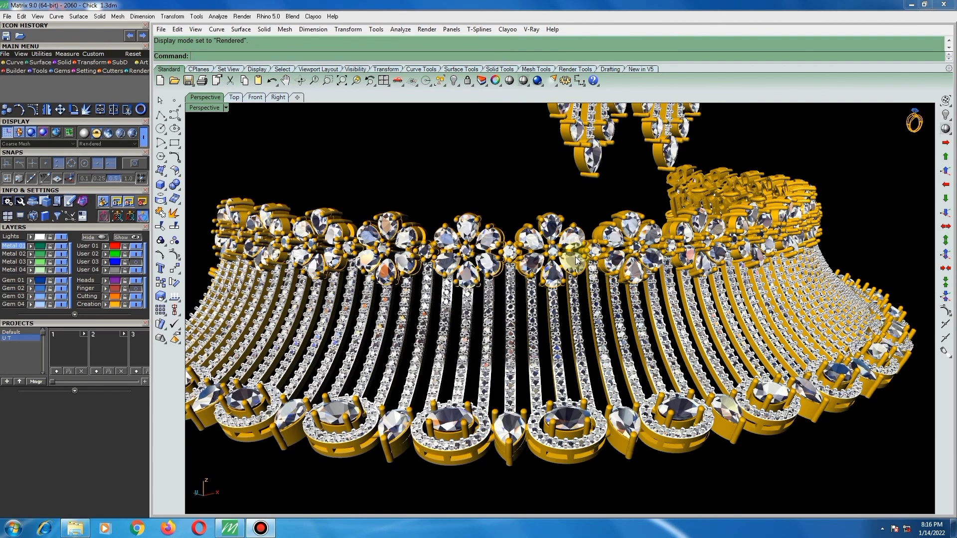
scroll(580, 290, down, 1)
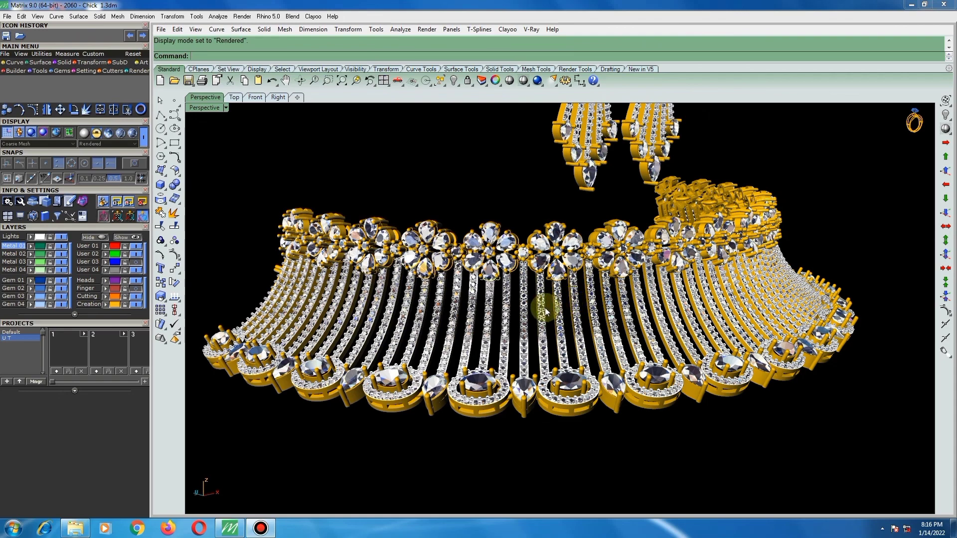
right_drag(544, 310, 504, 311)
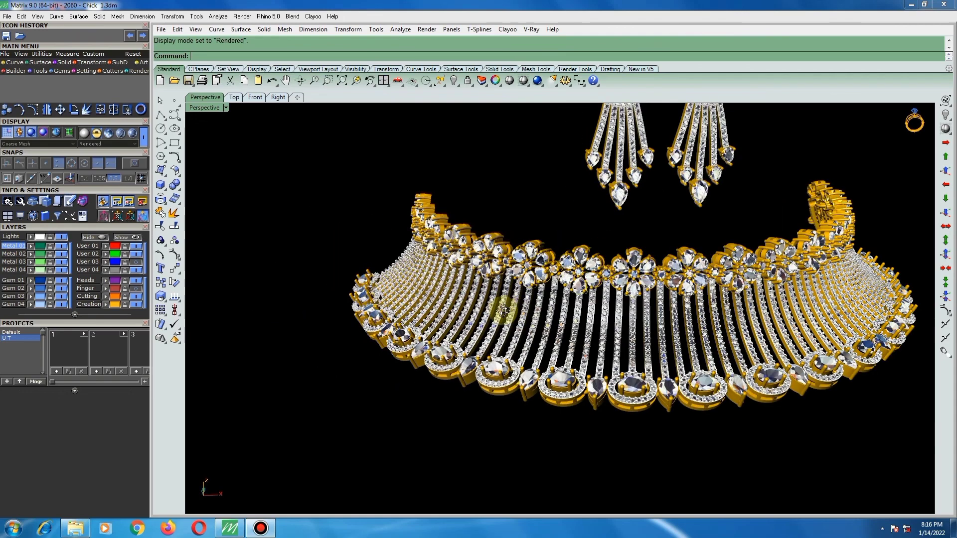
scroll(453, 309, up, 1)
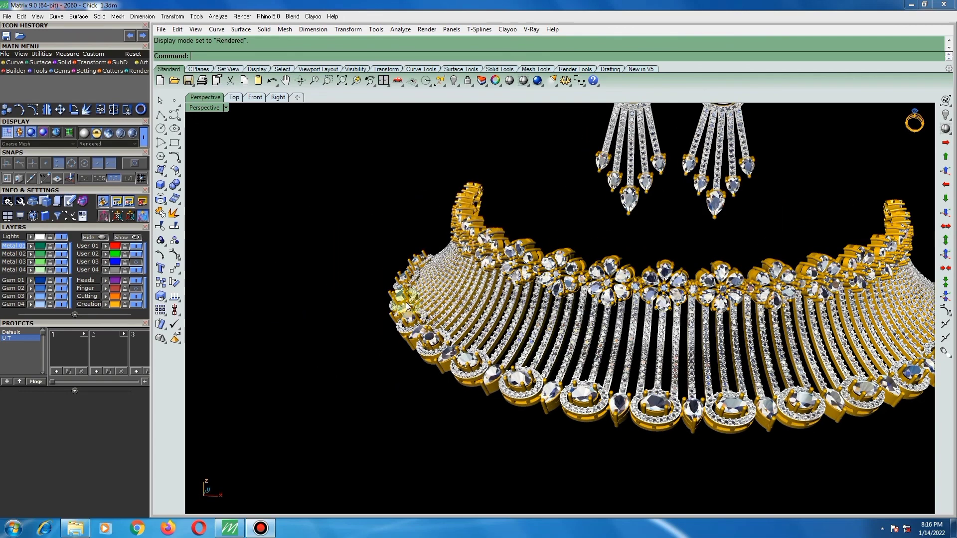
scroll(411, 304, down, 1)
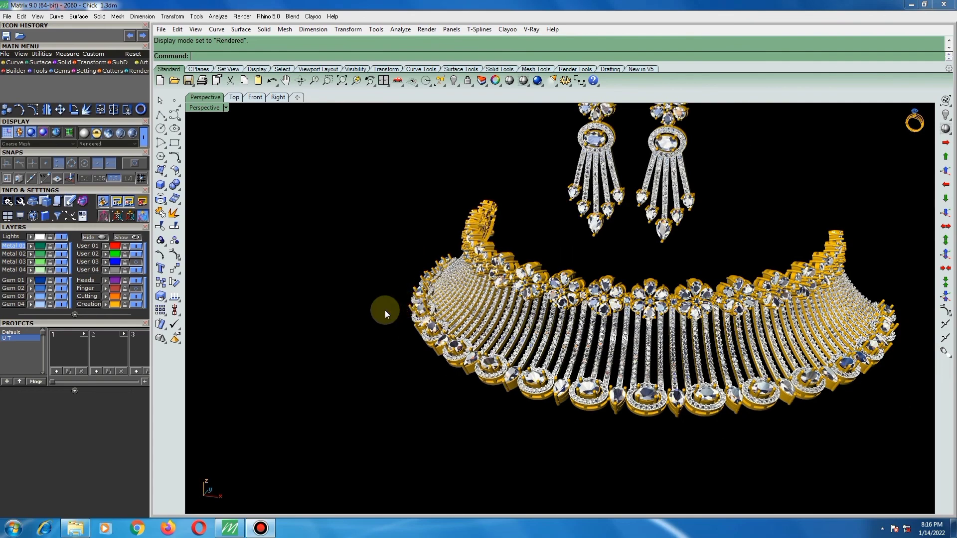
scroll(373, 305, down, 2)
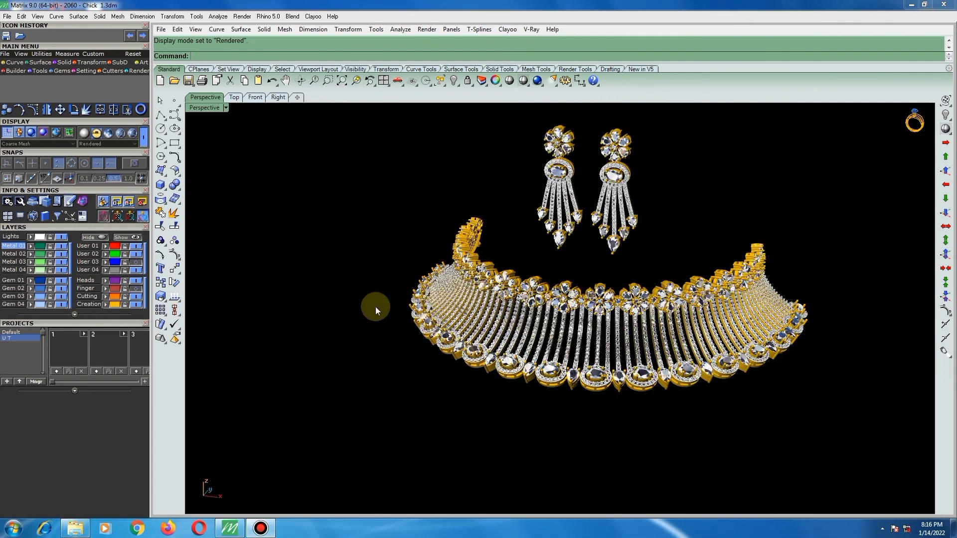
right_drag(567, 361, 535, 337)
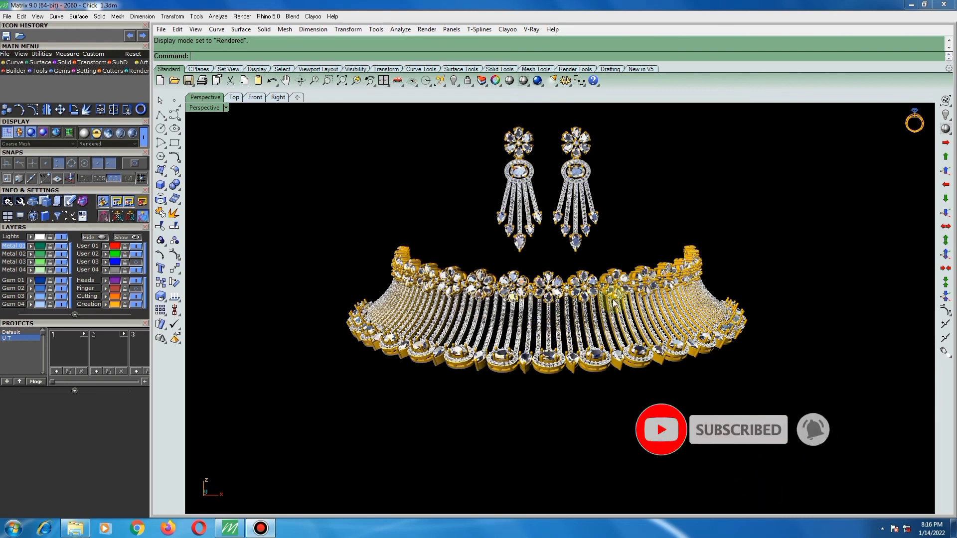
scroll(537, 310, up, 1)
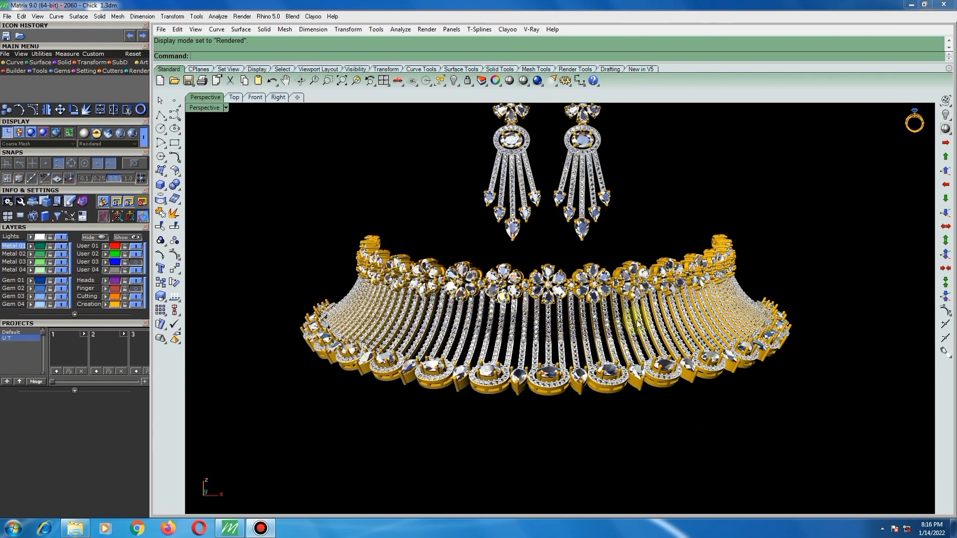
scroll(636, 323, up, 1)
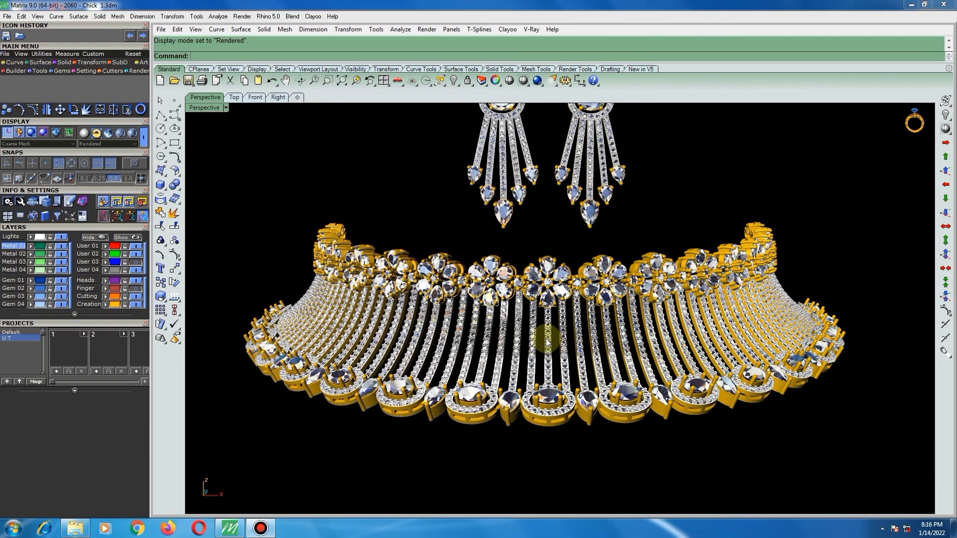